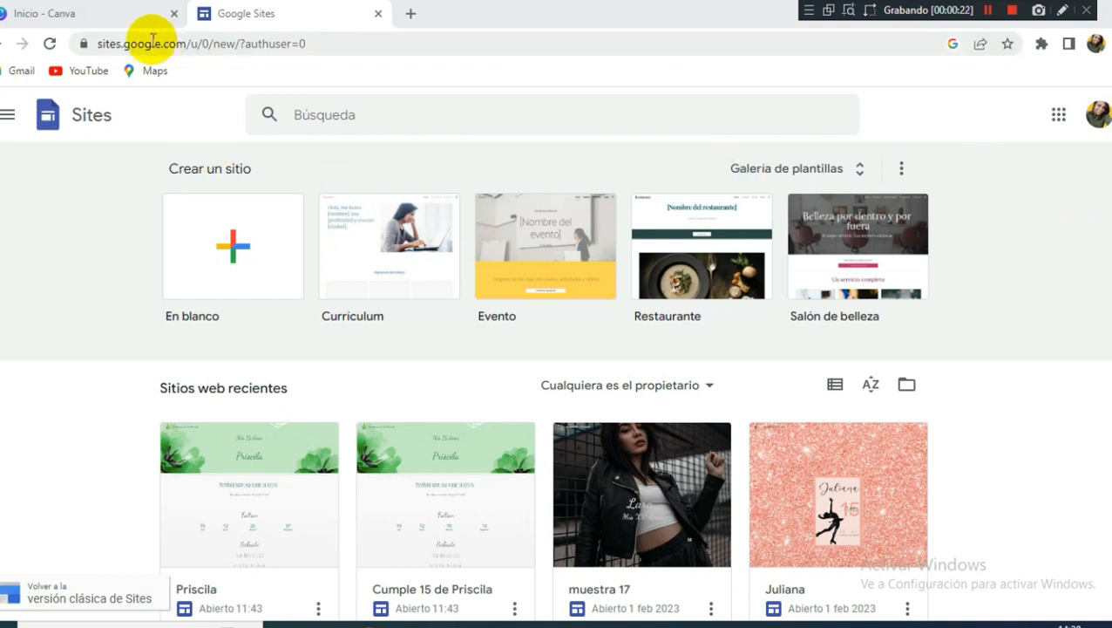
{"action": "left_click_drag", "start_coordinate": [199, 46], "coordinate": [720, 80]}
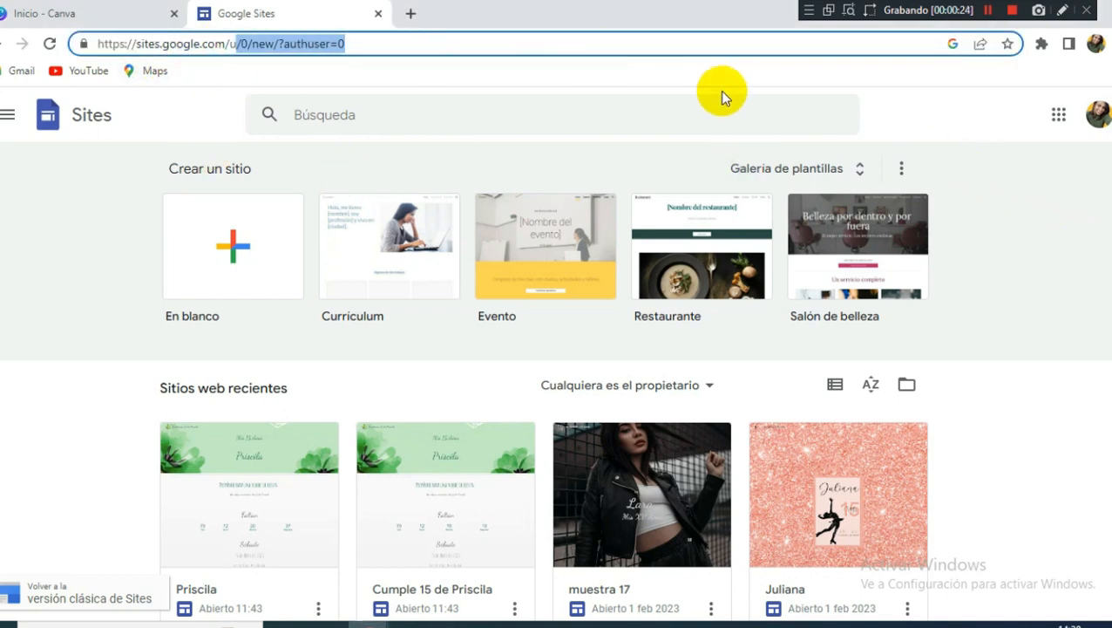
{"action": "key", "text": "BackSpace"}
{"action": "key", "text": "BackSpace"}
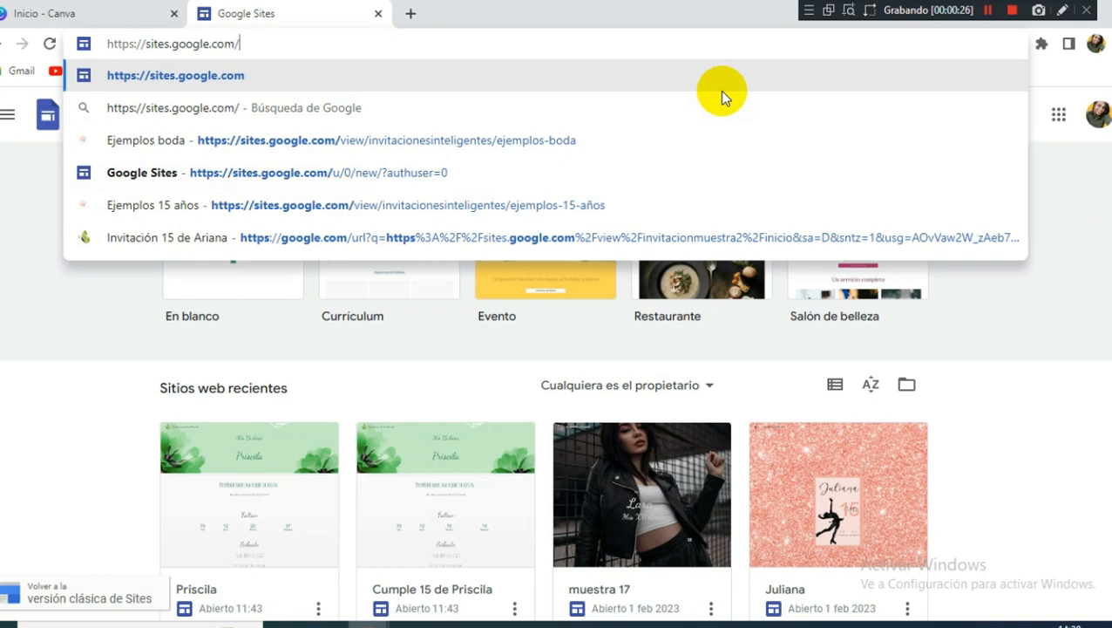
{"action": "key", "text": "Return"}
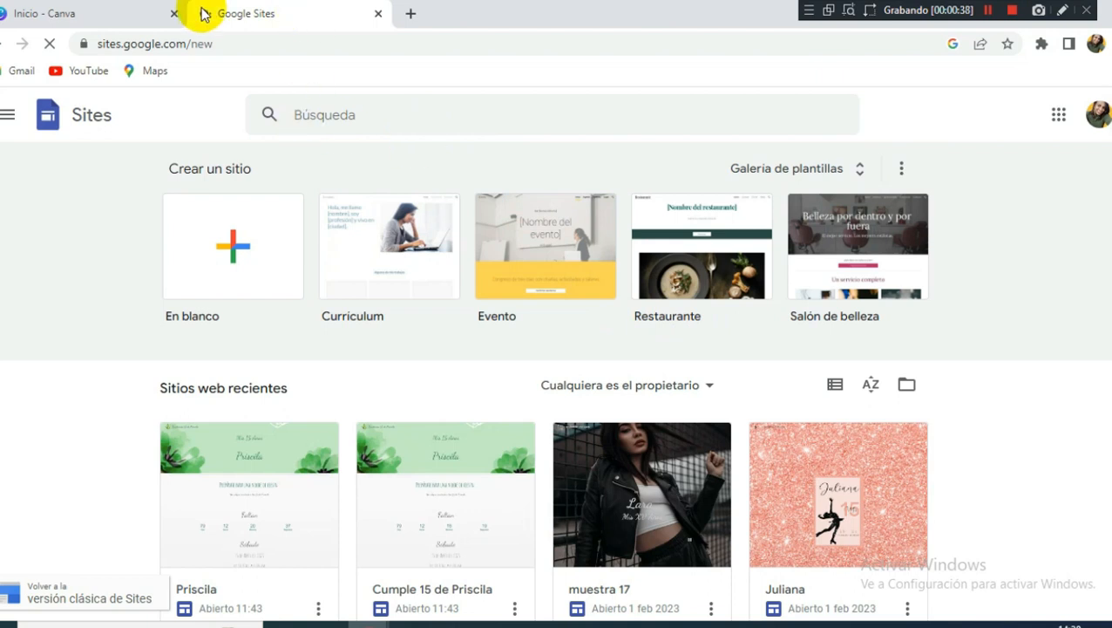
Create a new blank site in Google Sites.
{"action": "left_click", "coordinate": [110, 13]}
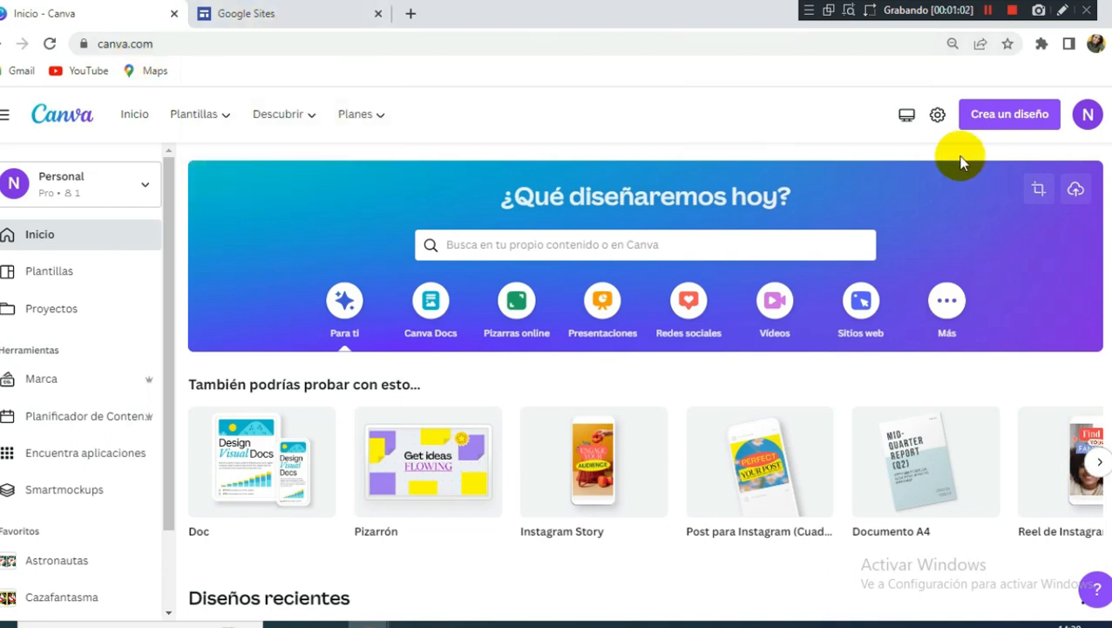
{"action": "left_click", "coordinate": [321, 15]}
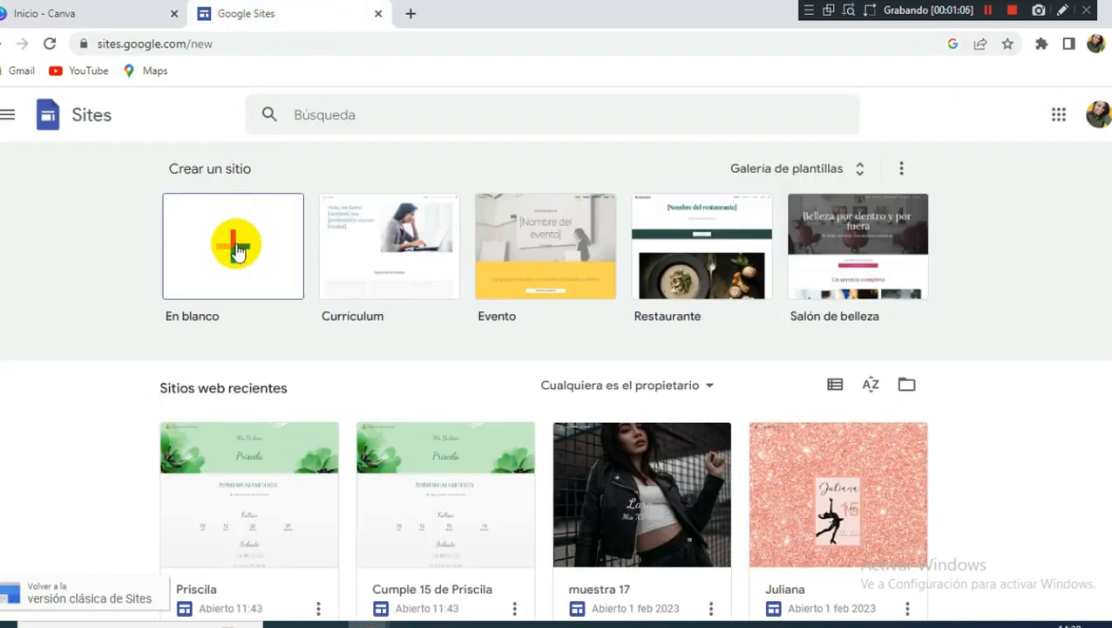
{"action": "left_click", "coordinate": [235, 252]}
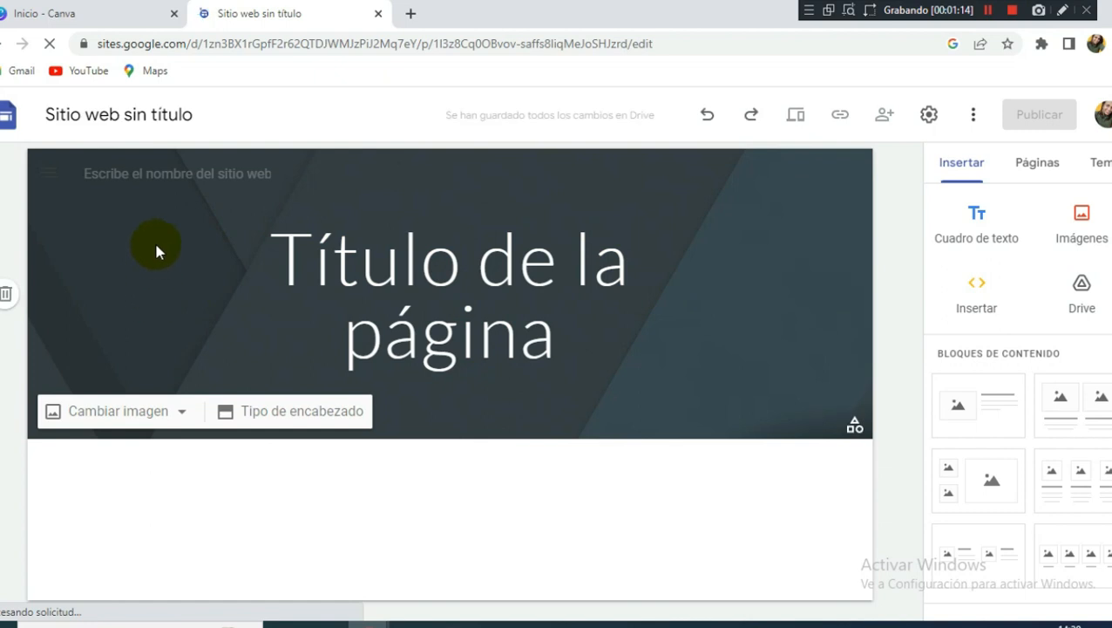
Switch to Canva and create a new Documento A4 design.
{"action": "left_click", "coordinate": [81, 15]}
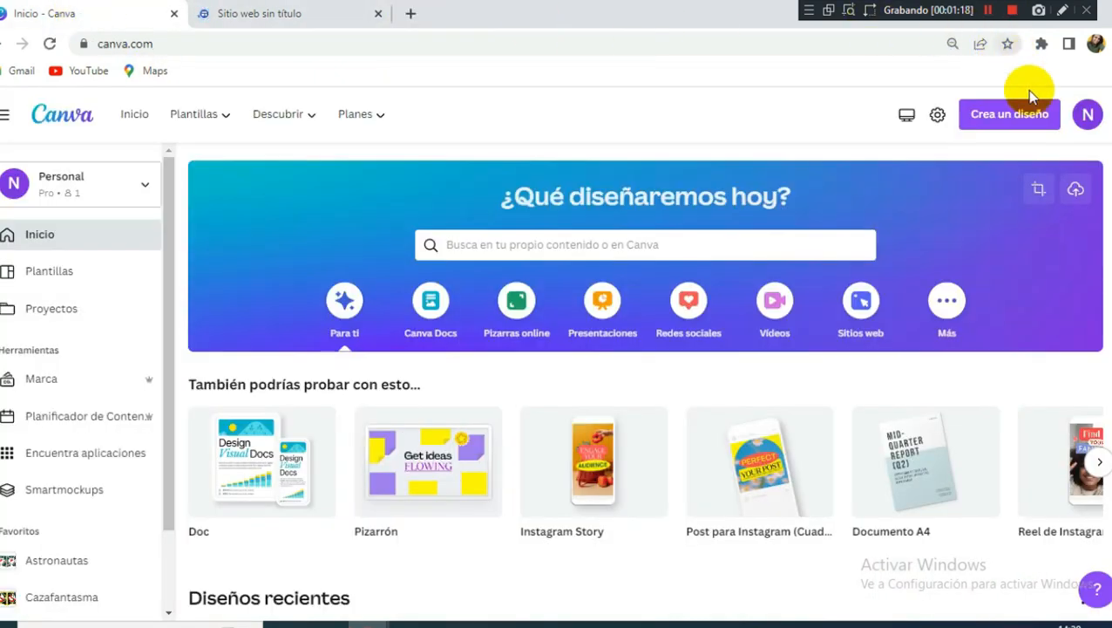
{"action": "left_click", "coordinate": [1012, 118]}
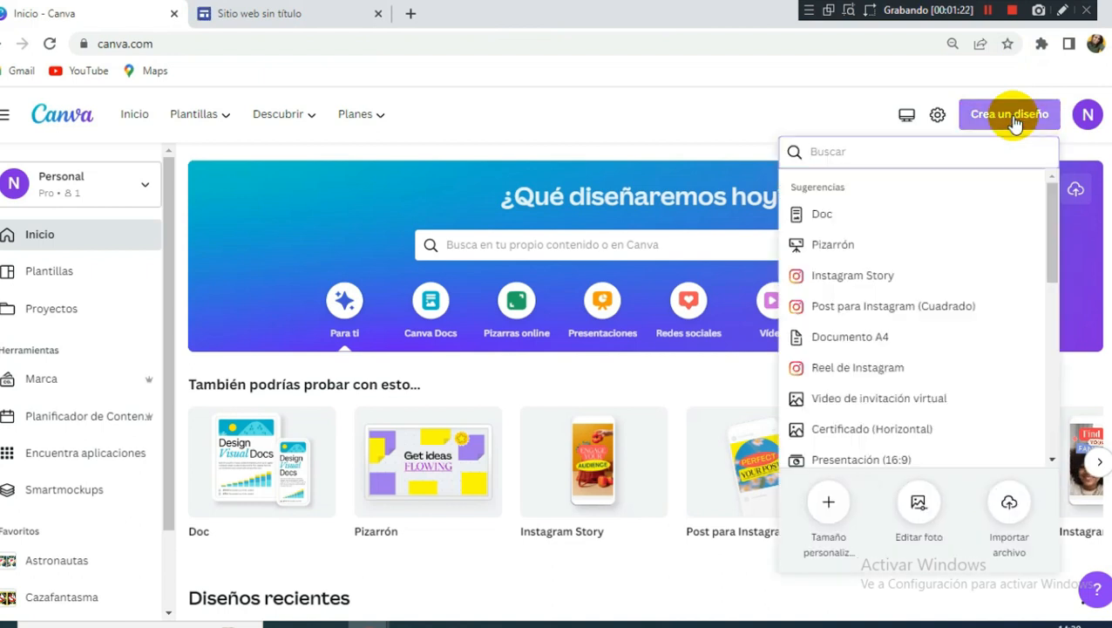
{"action": "left_click", "coordinate": [823, 340]}
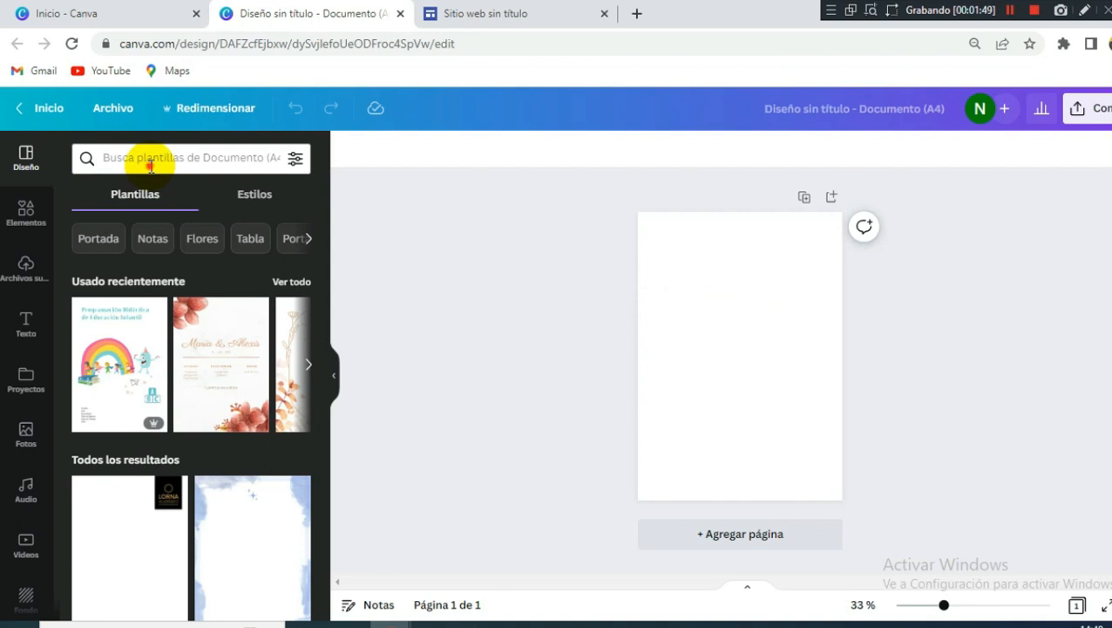
Search the A4 document templates for "boda" and examine the wedding designs on offer.
{"action": "left_click", "coordinate": [150, 163]}
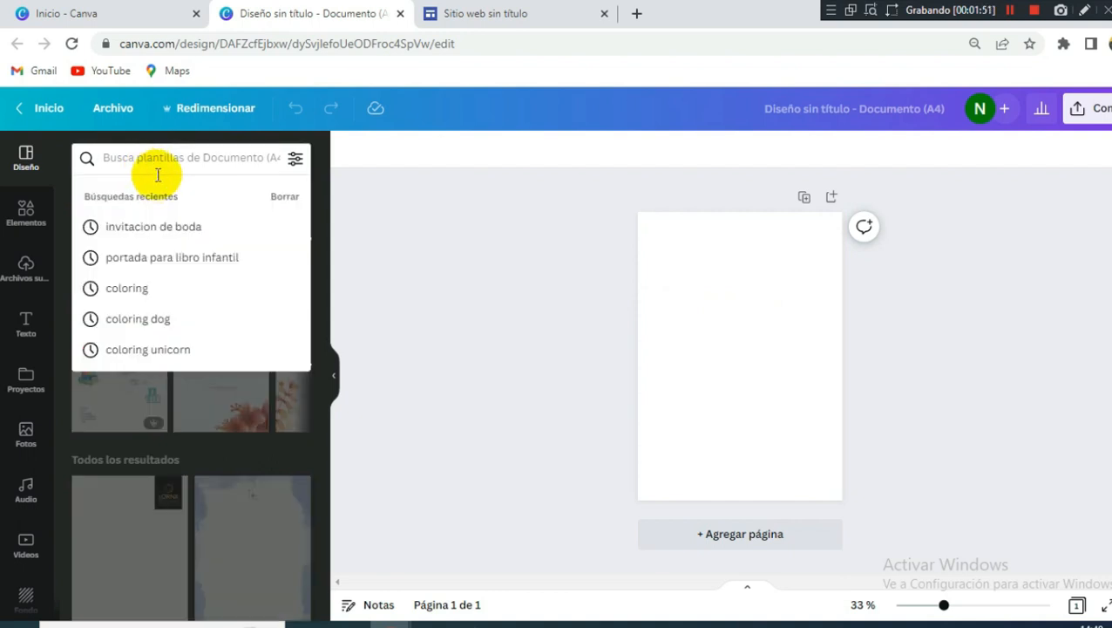
{"action": "type", "text": "boda"}
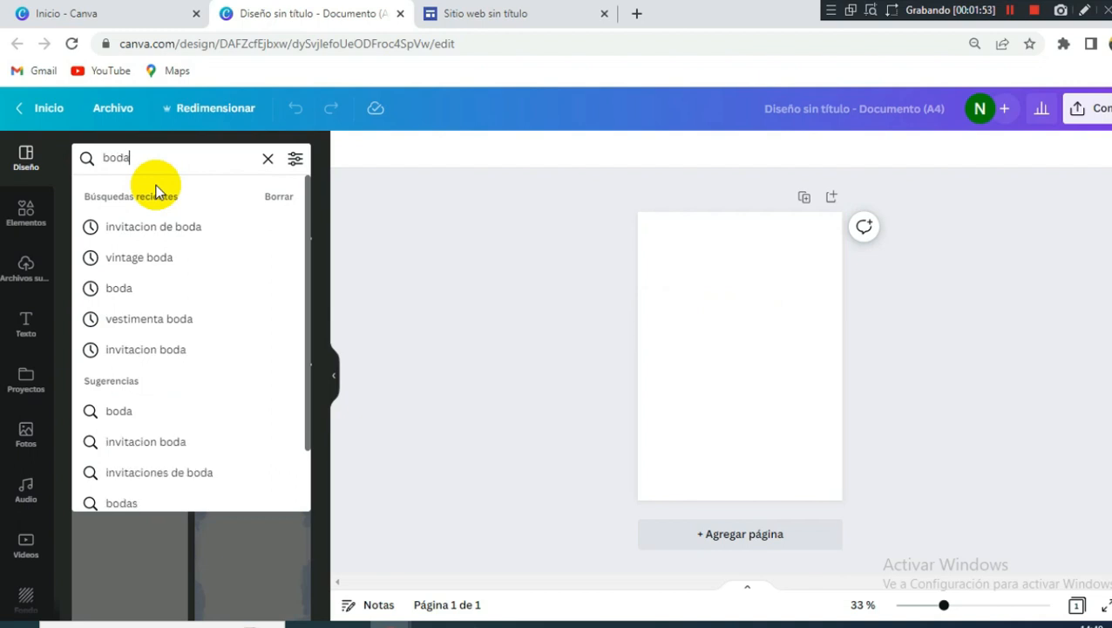
{"action": "key", "text": "Return"}
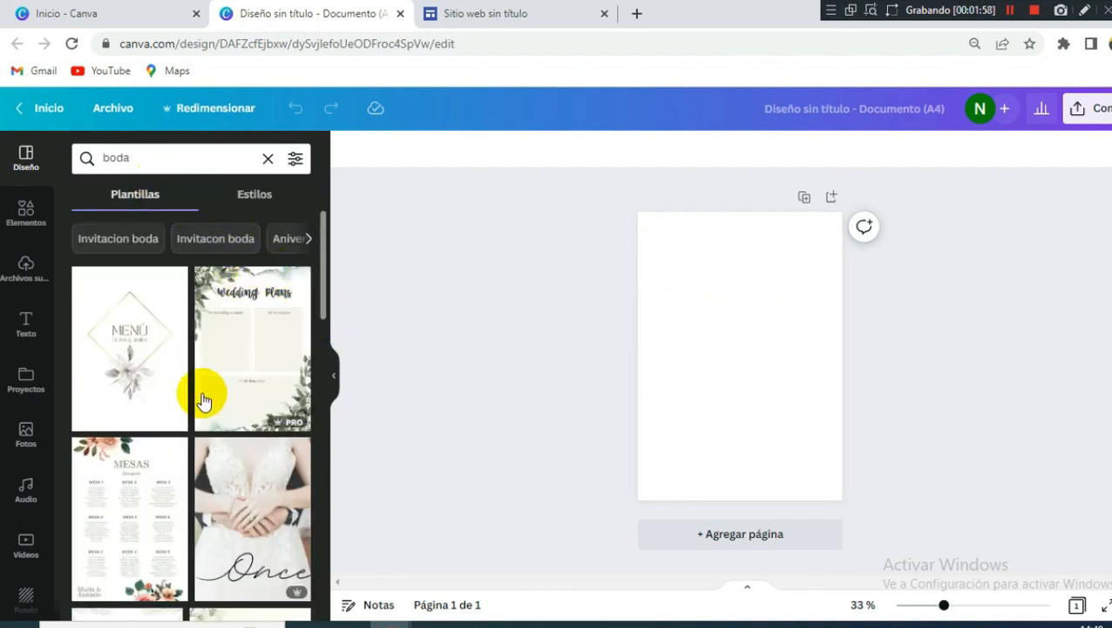
{"action": "scroll", "coordinate": [213, 422], "scroll_direction": "down", "scroll_amount": 5}
{"action": "scroll", "coordinate": [253, 523], "scroll_direction": "down", "scroll_amount": 4}
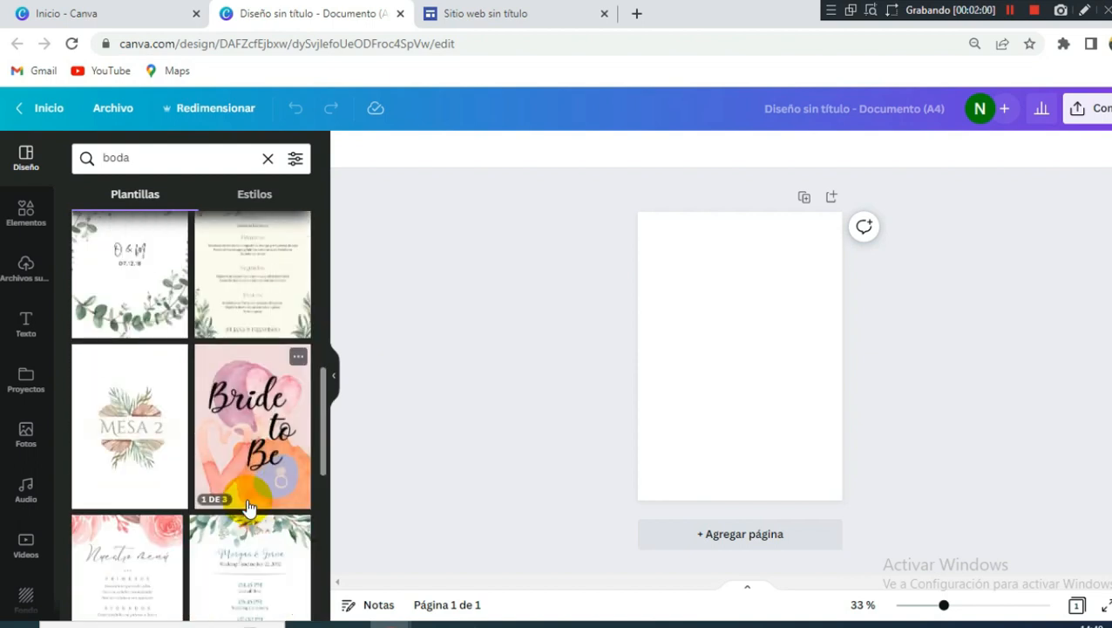
{"action": "scroll", "coordinate": [249, 508], "scroll_direction": "down", "scroll_amount": 2}
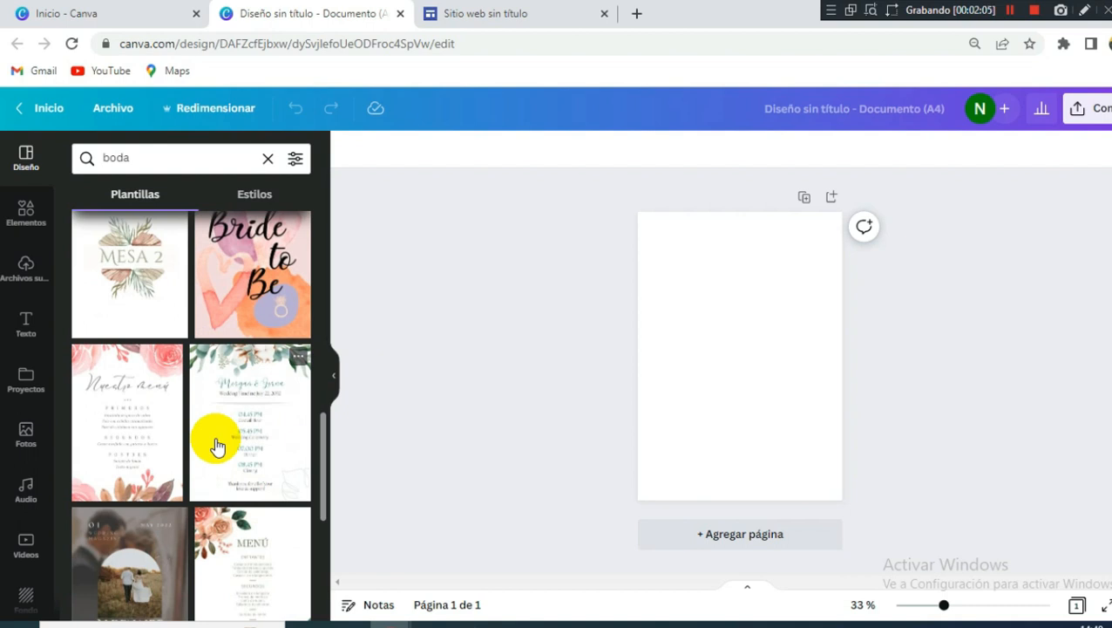
{"action": "scroll", "coordinate": [217, 445], "scroll_direction": "down", "scroll_amount": 3}
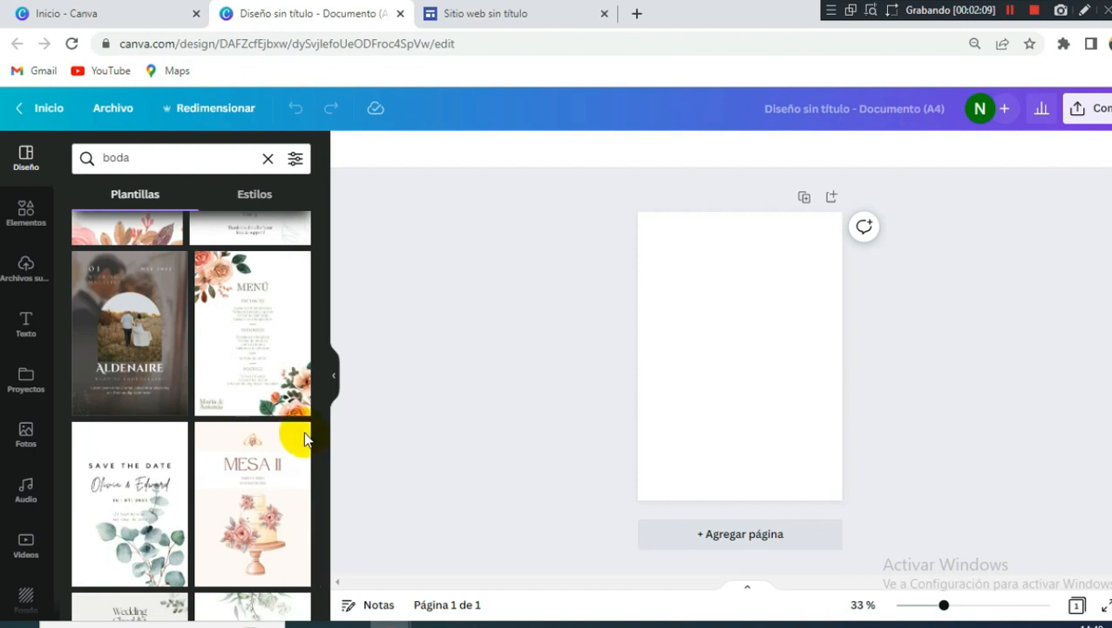
{"action": "scroll", "coordinate": [248, 444], "scroll_direction": "down", "scroll_amount": 4}
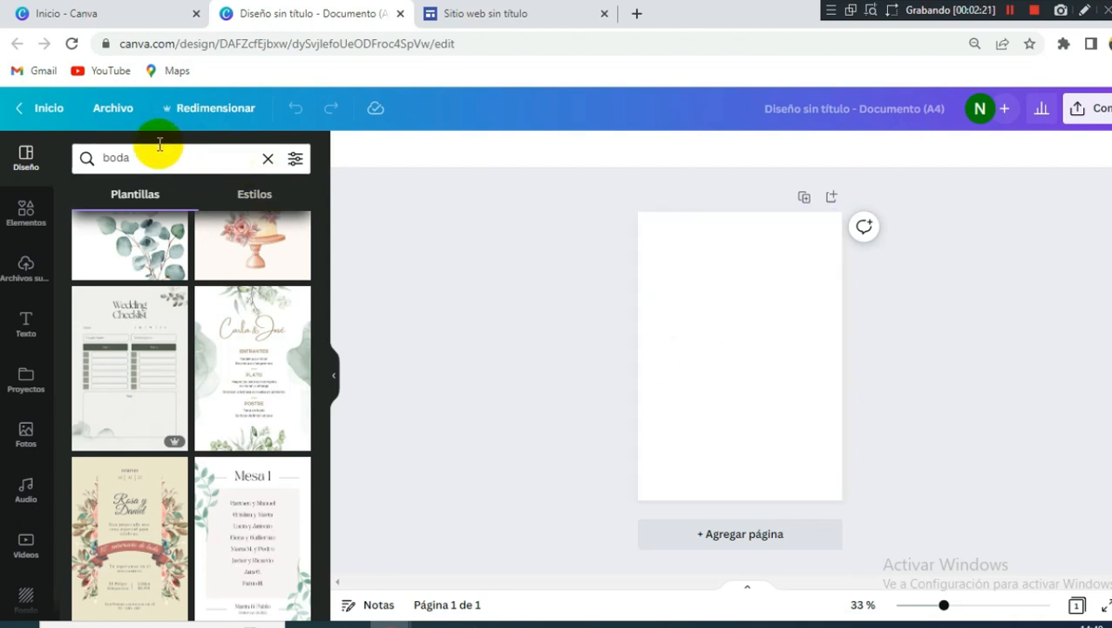
Search the elements for "novios" photos and add the outdoor photo of a woman hugging a man from behind to the page.
{"action": "left_click", "coordinate": [33, 225]}
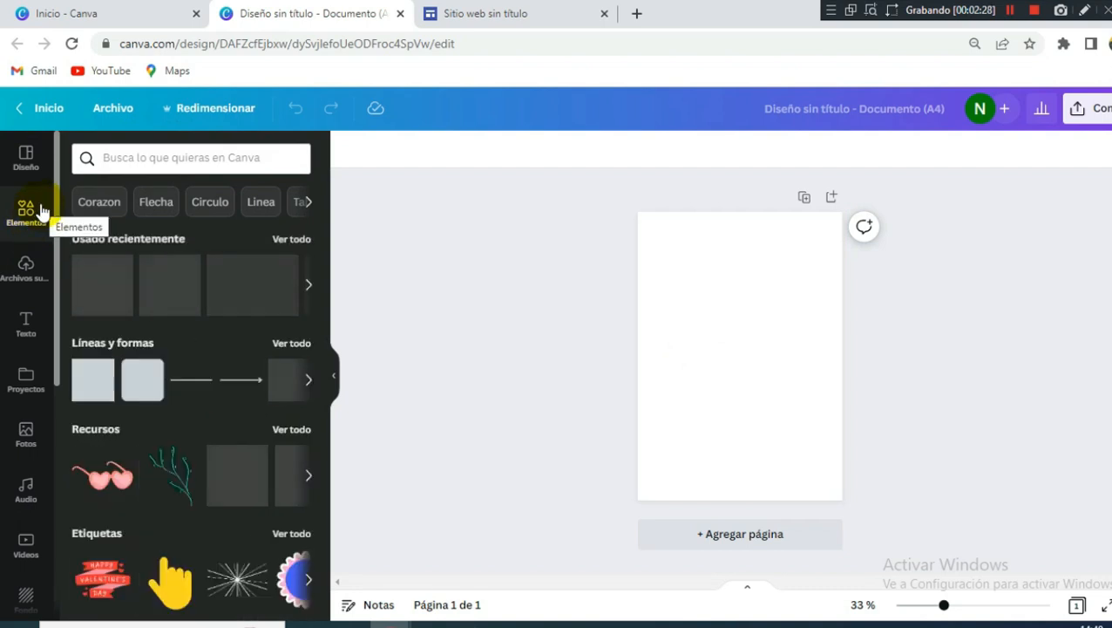
{"action": "left_click", "coordinate": [150, 159]}
{"action": "type", "text": "novios"}
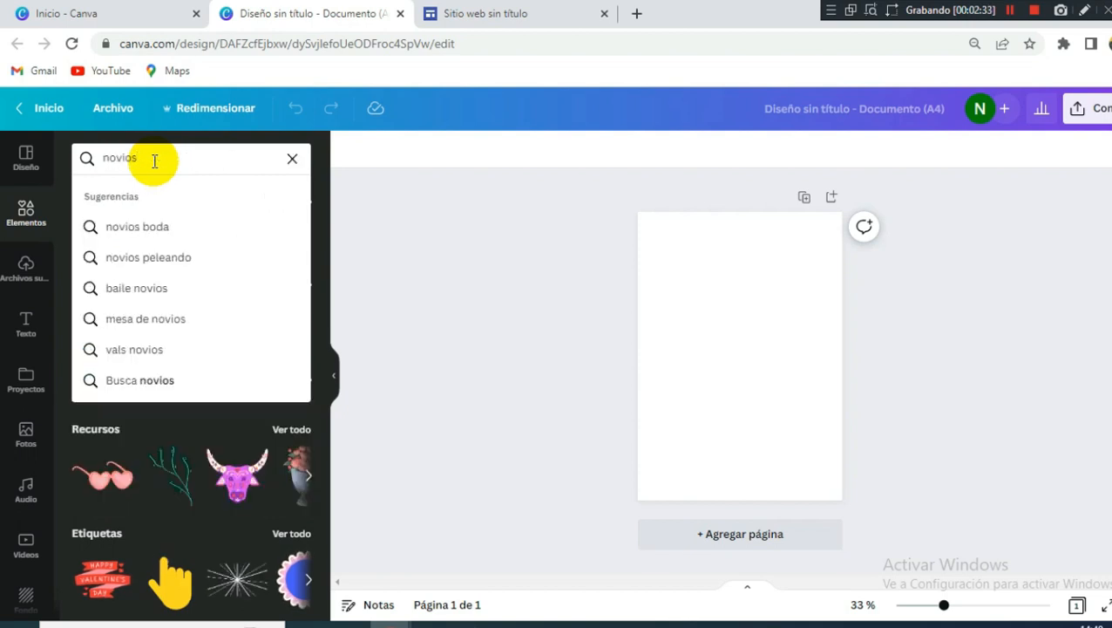
{"action": "key", "text": "Return"}
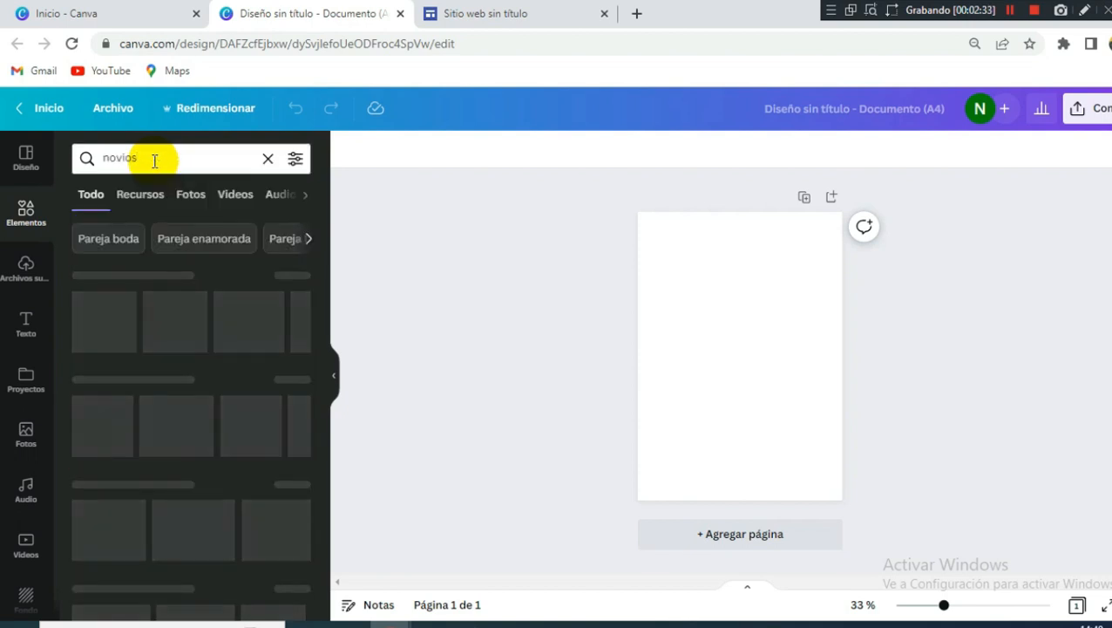
{"action": "left_click", "coordinate": [191, 198]}
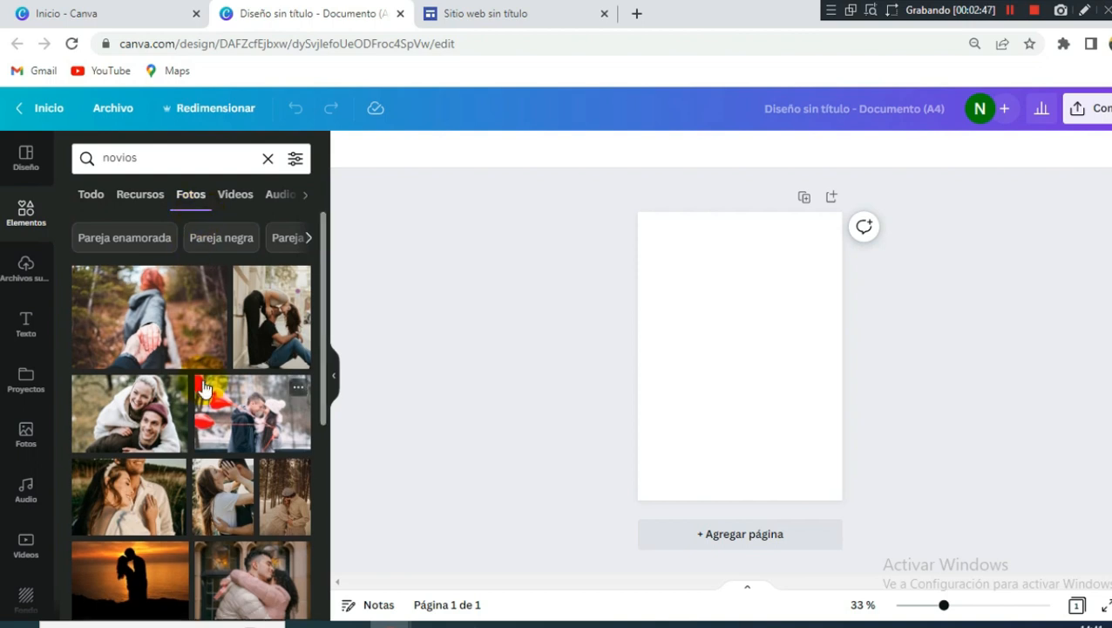
{"action": "scroll", "coordinate": [205, 388], "scroll_direction": "down", "scroll_amount": 3}
{"action": "scroll", "coordinate": [286, 353], "scroll_direction": "down", "scroll_amount": 3}
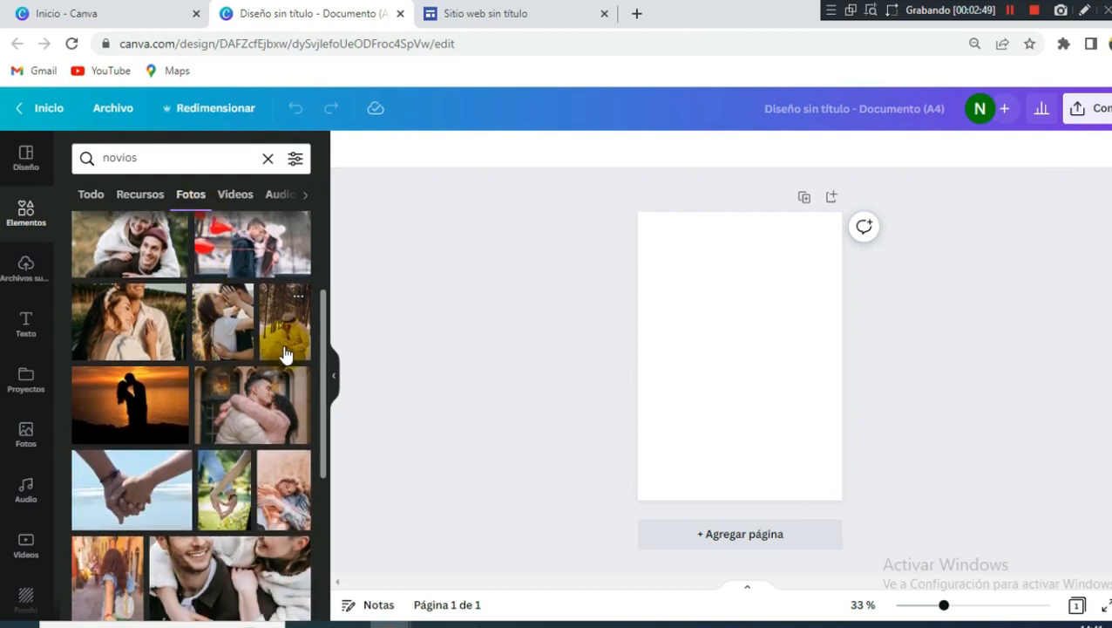
{"action": "scroll", "coordinate": [286, 353], "scroll_direction": "down", "scroll_amount": 3}
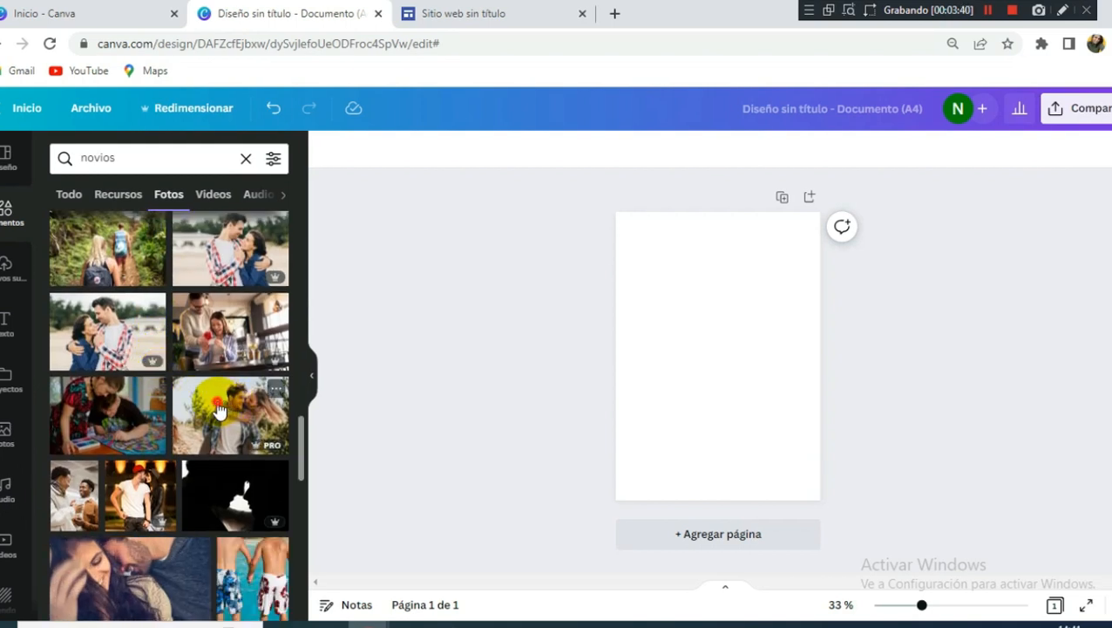
{"action": "left_click", "coordinate": [220, 405]}
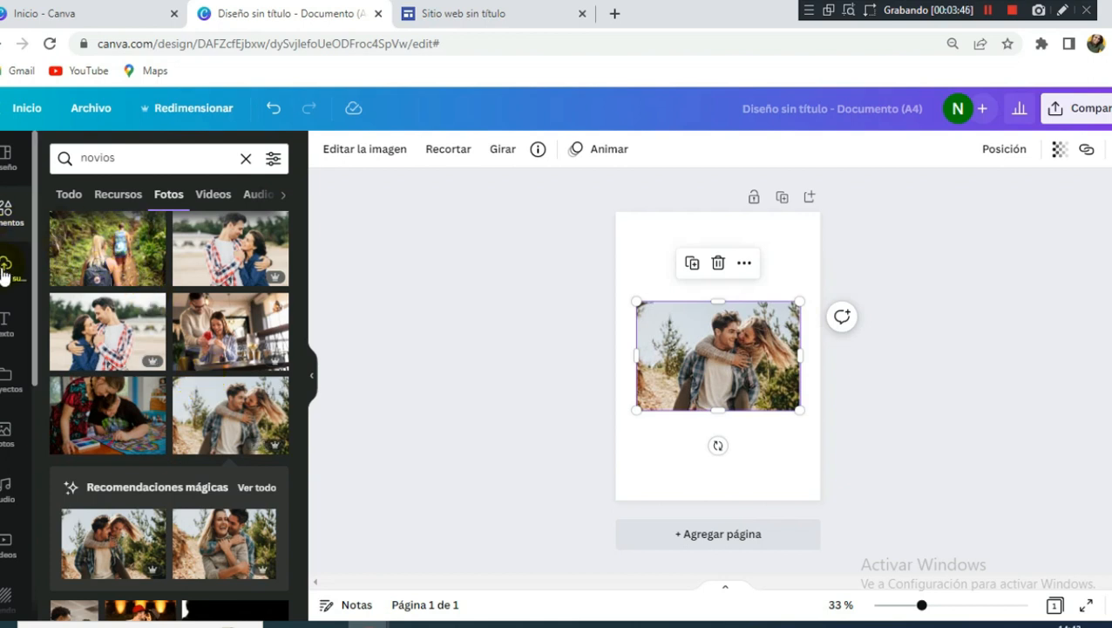
{"action": "left_click", "coordinate": [3, 272]}
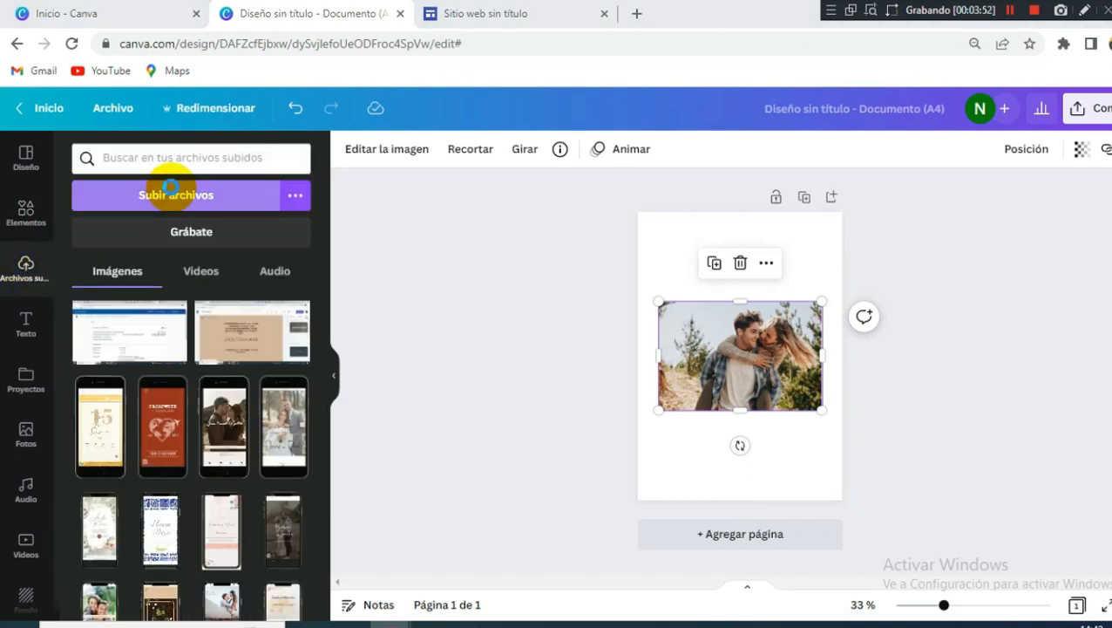
{"action": "left_click", "coordinate": [170, 187]}
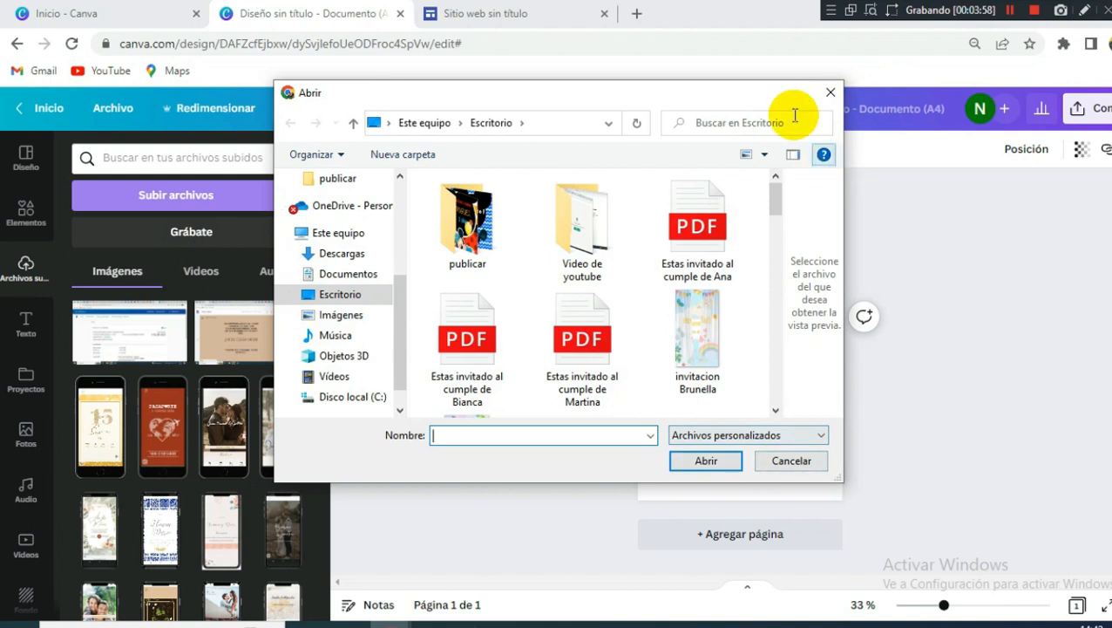
{"action": "left_click", "coordinate": [830, 93]}
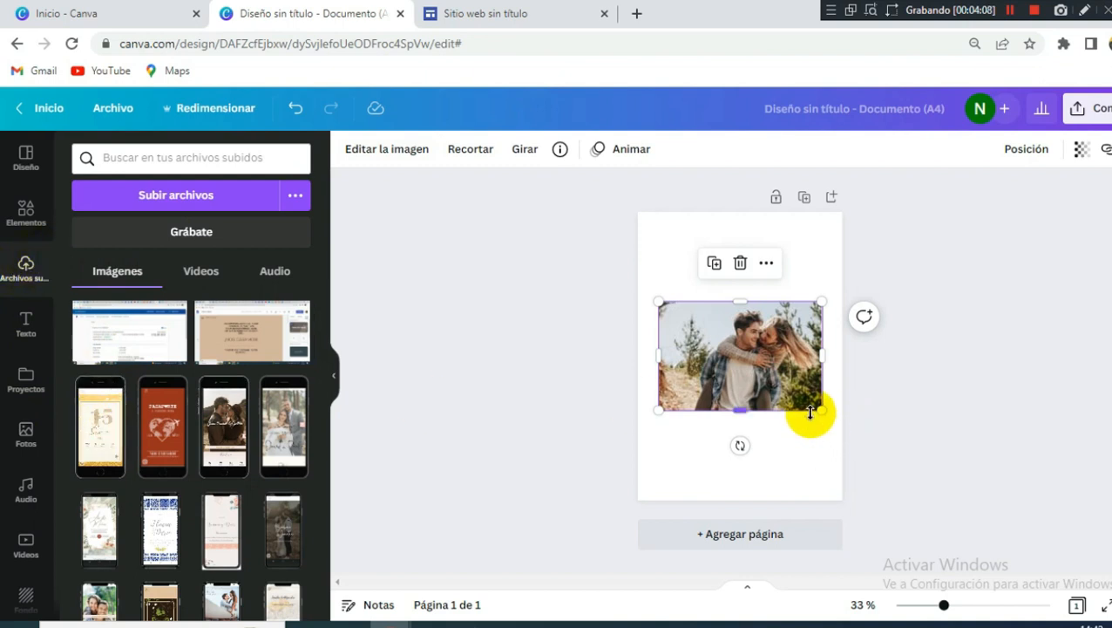
{"action": "left_click", "coordinate": [27, 211]}
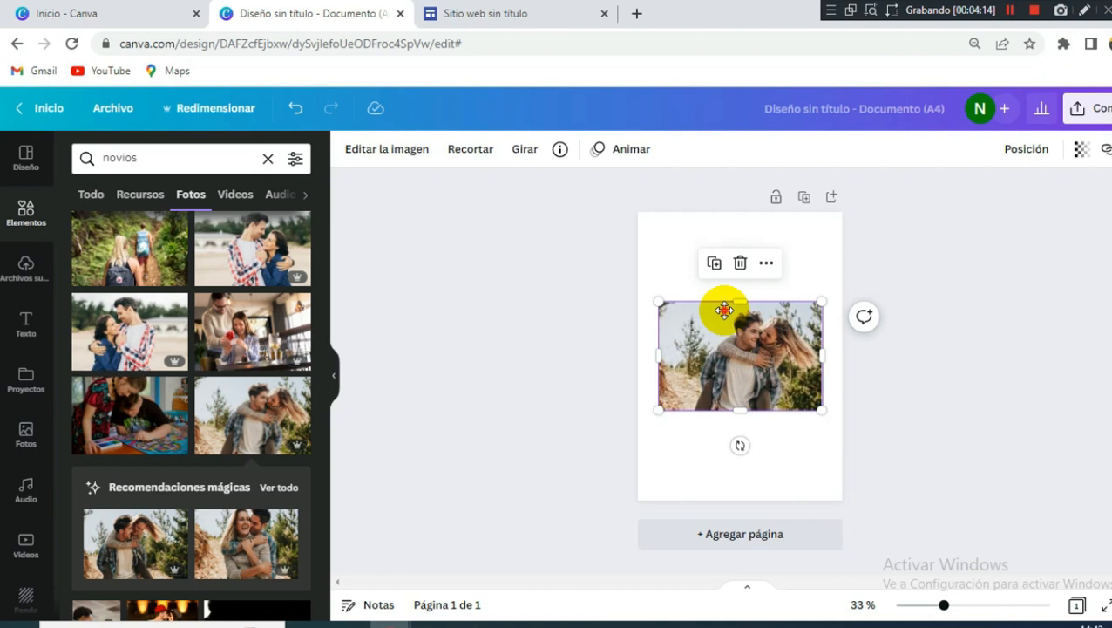
Enlarge and reposition the couple's photo so that it fills the whole A4 page with the couple centred.
{"action": "left_click_drag", "start_coordinate": [724, 310], "coordinate": [769, 310]}
{"action": "left_click_drag", "start_coordinate": [763, 355], "coordinate": [639, 253]}
{"action": "left_click_drag", "start_coordinate": [739, 309], "coordinate": [841, 480]}
{"action": "left_click_drag", "start_coordinate": [775, 338], "coordinate": [759, 424]}
{"action": "left_click_drag", "start_coordinate": [870, 280], "coordinate": [908, 181]}
{"action": "left_click_drag", "start_coordinate": [786, 357], "coordinate": [708, 323]}
{"action": "left_click_drag", "start_coordinate": [864, 451], "coordinate": [922, 506]}
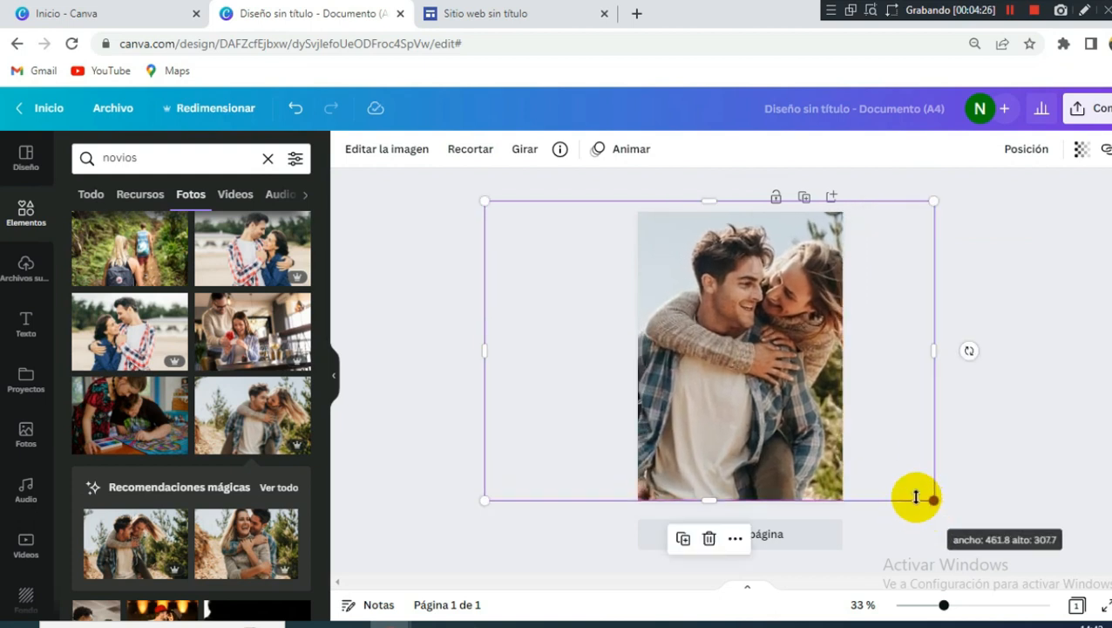
{"action": "left_click_drag", "start_coordinate": [485, 202], "coordinate": [501, 211]}
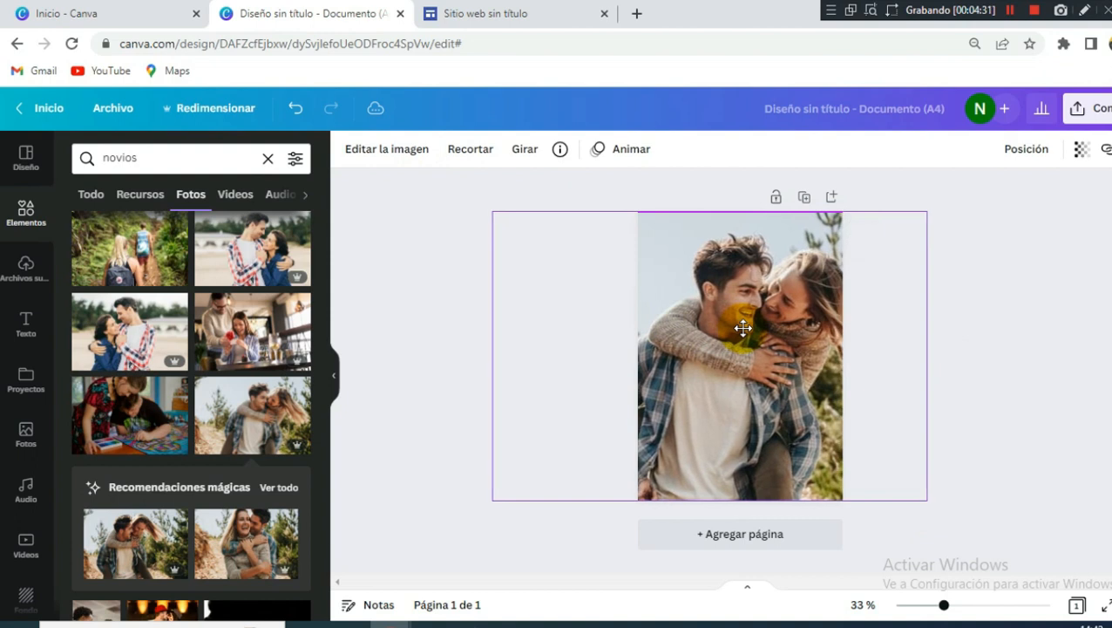
{"action": "left_click", "coordinate": [1026, 271]}
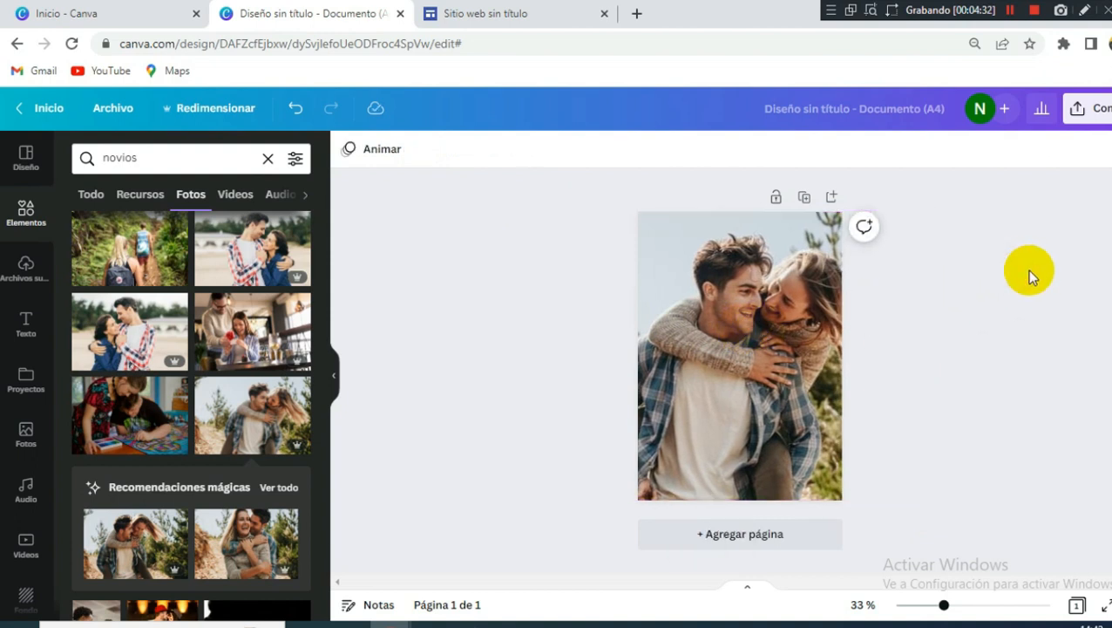
{"action": "left_click", "coordinate": [779, 332]}
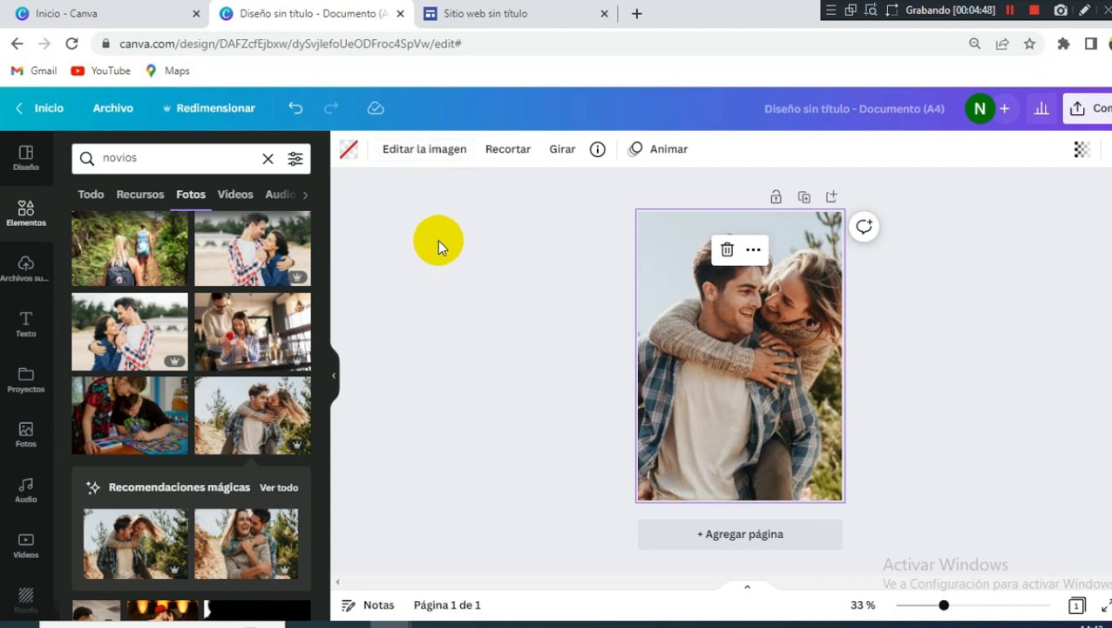
{"action": "left_click", "coordinate": [466, 275]}
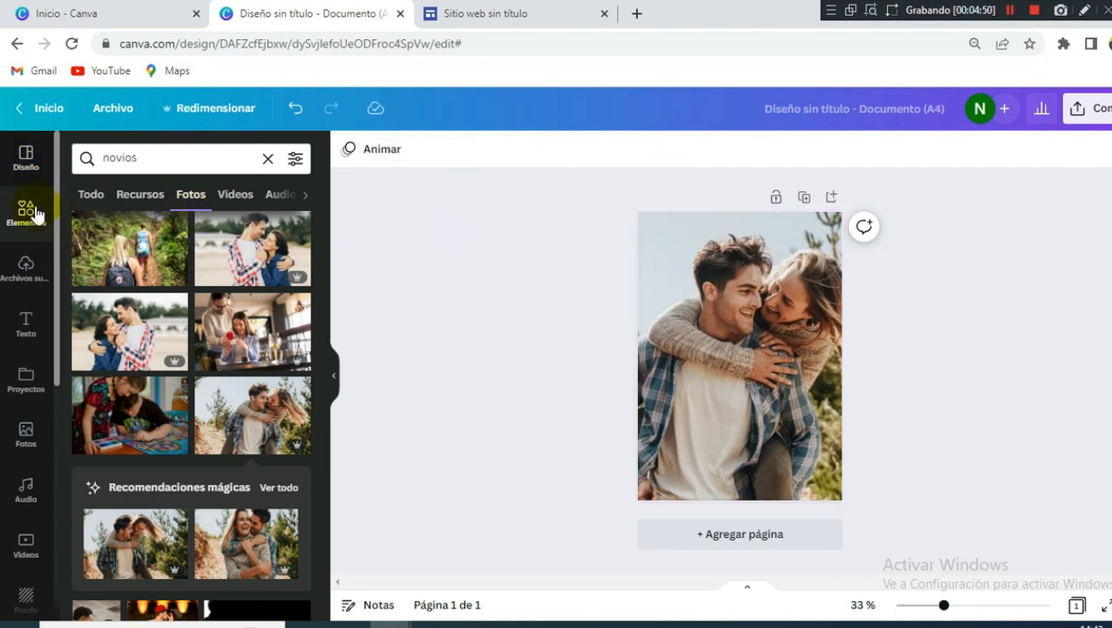
Add a square shape from the elements, stretch it over the whole A4 page and fill it with white.
{"action": "left_click", "coordinate": [269, 159]}
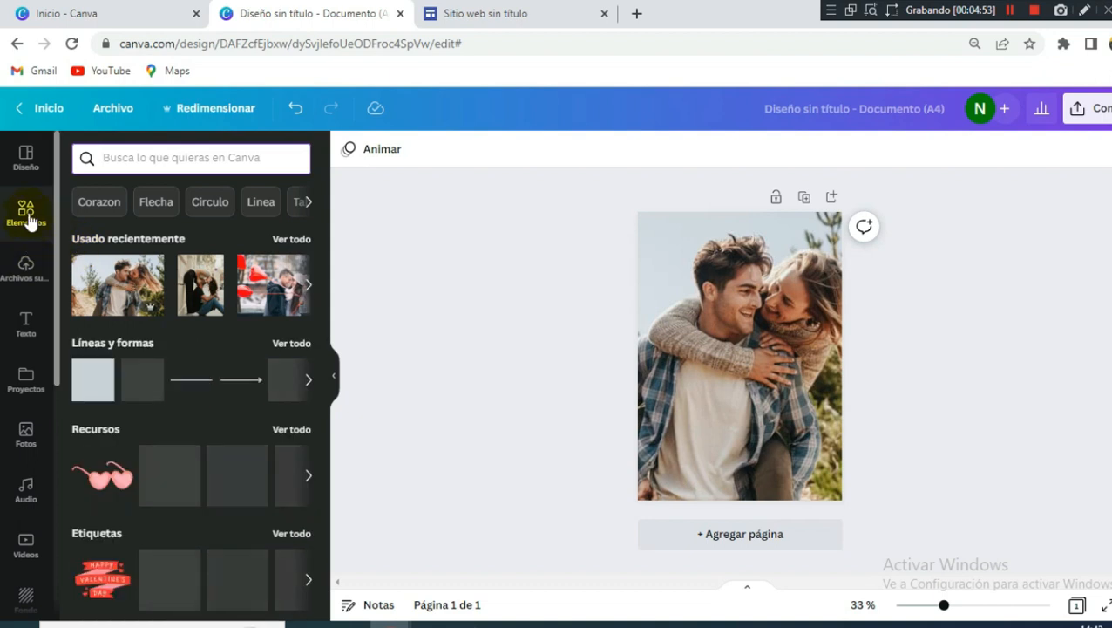
{"action": "left_click", "coordinate": [89, 380]}
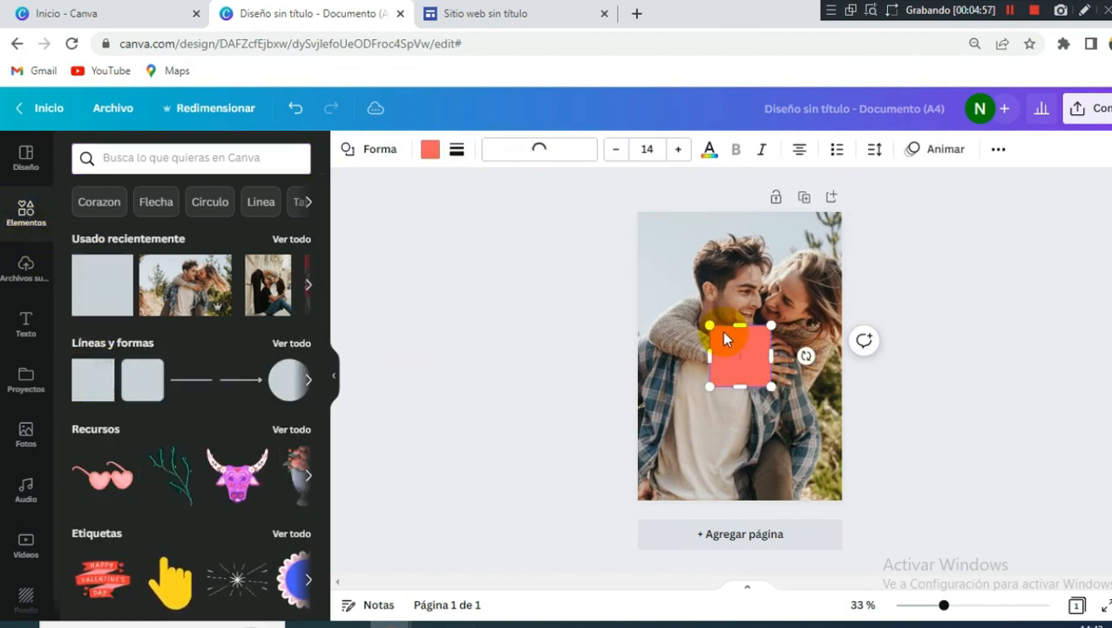
{"action": "left_click_drag", "start_coordinate": [708, 326], "coordinate": [633, 203]}
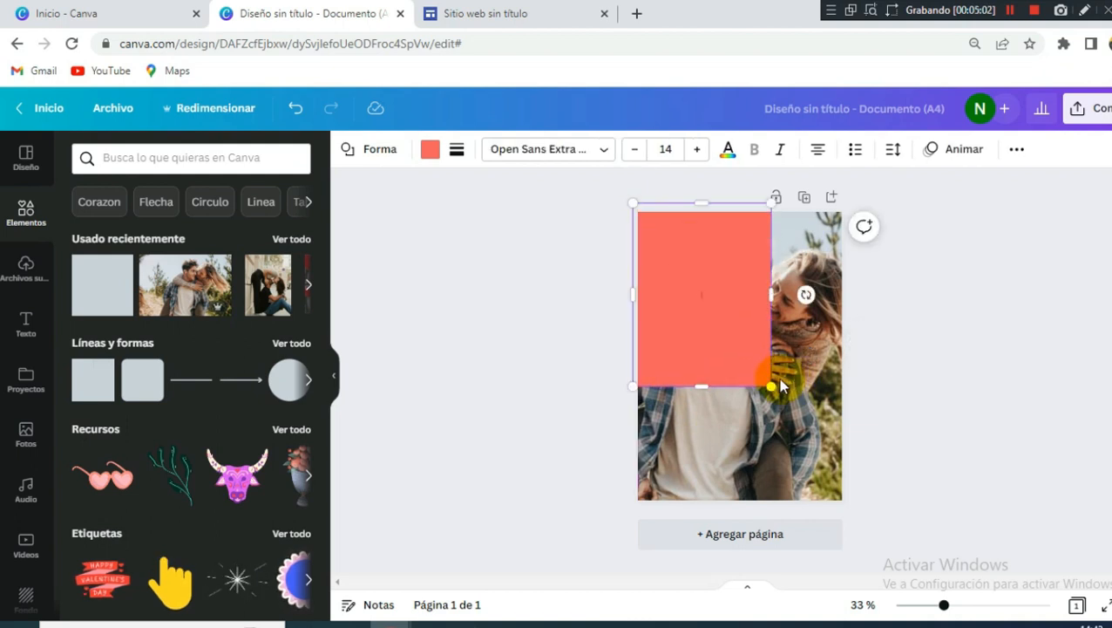
{"action": "left_click_drag", "start_coordinate": [771, 385], "coordinate": [891, 505]}
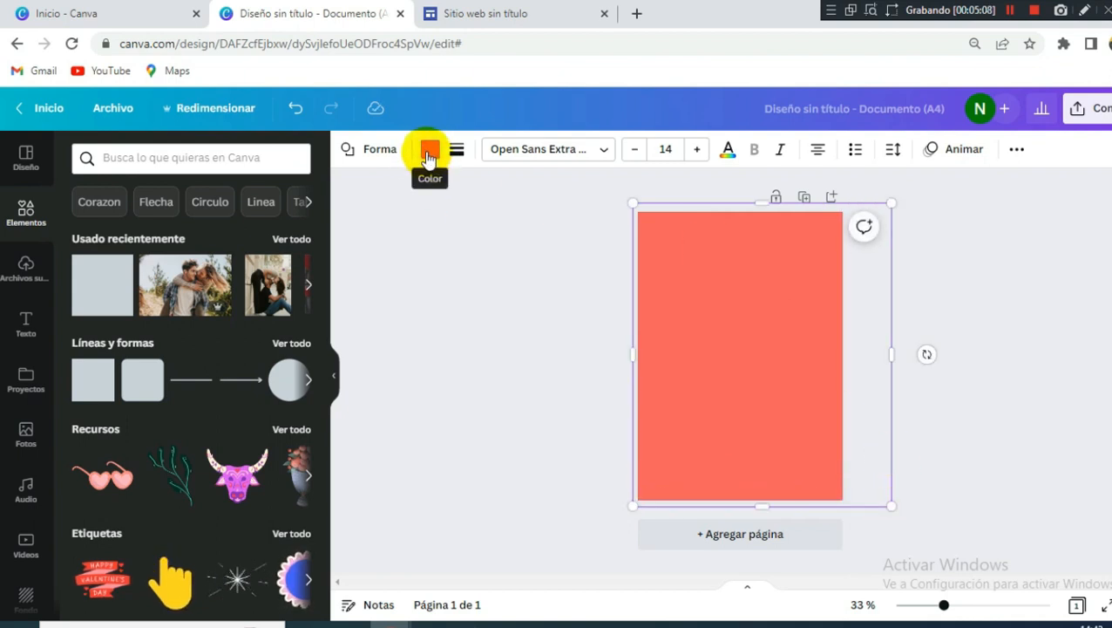
{"action": "left_click", "coordinate": [430, 154]}
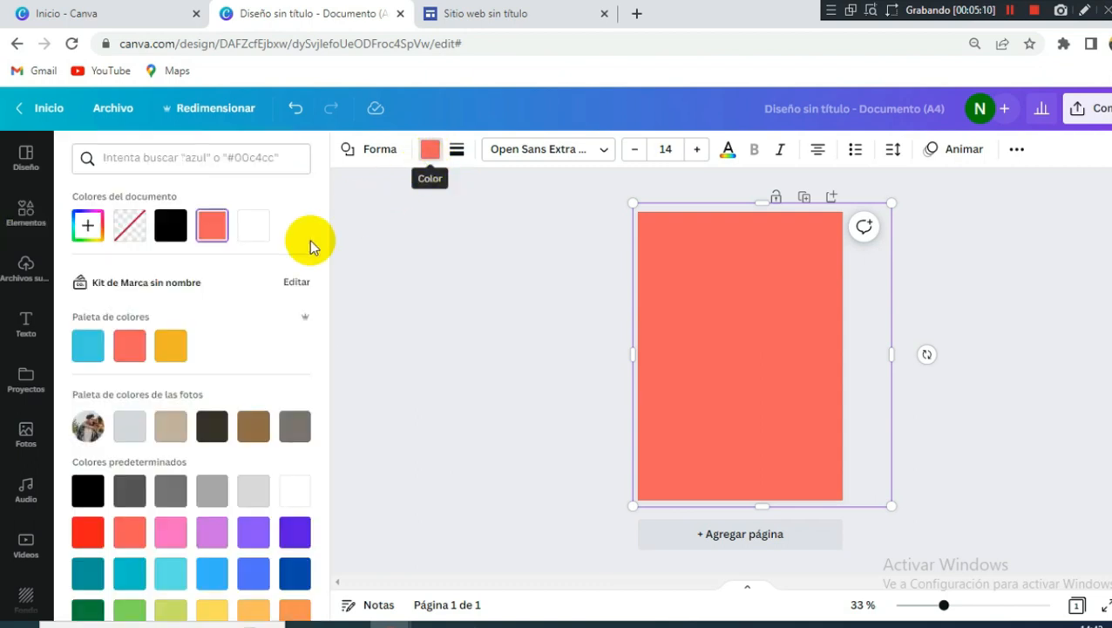
{"action": "left_click", "coordinate": [252, 226]}
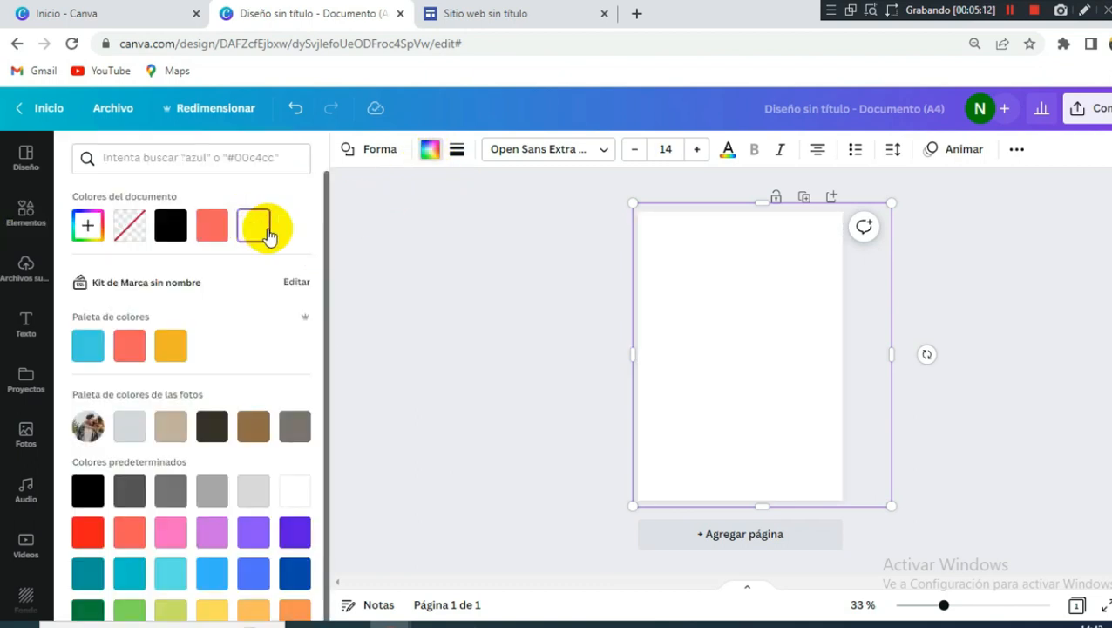
Set the white shape's transparency to about 43 and slightly reduce its size while keeping the photo covered.
{"action": "left_click", "coordinate": [1016, 151]}
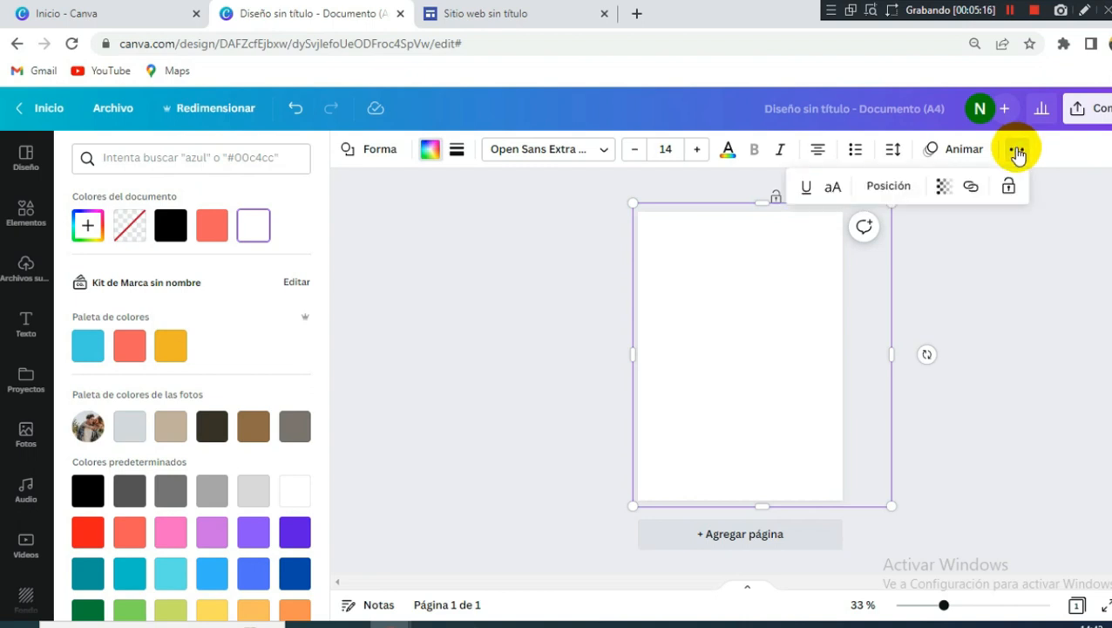
{"action": "left_click", "coordinate": [944, 188]}
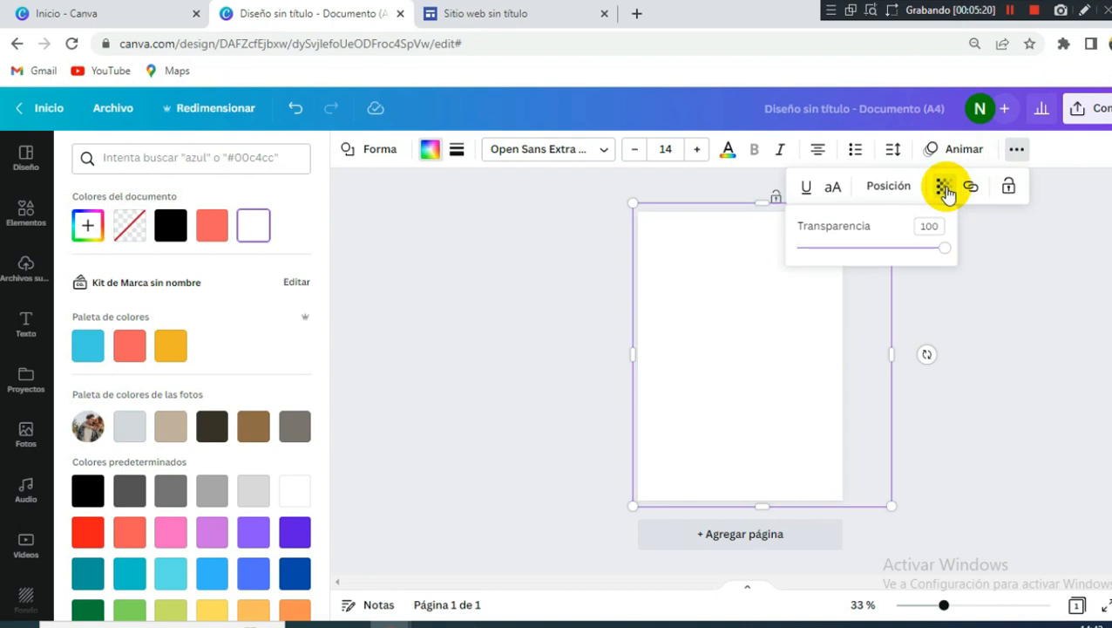
{"action": "left_click_drag", "start_coordinate": [931, 249], "coordinate": [862, 248]}
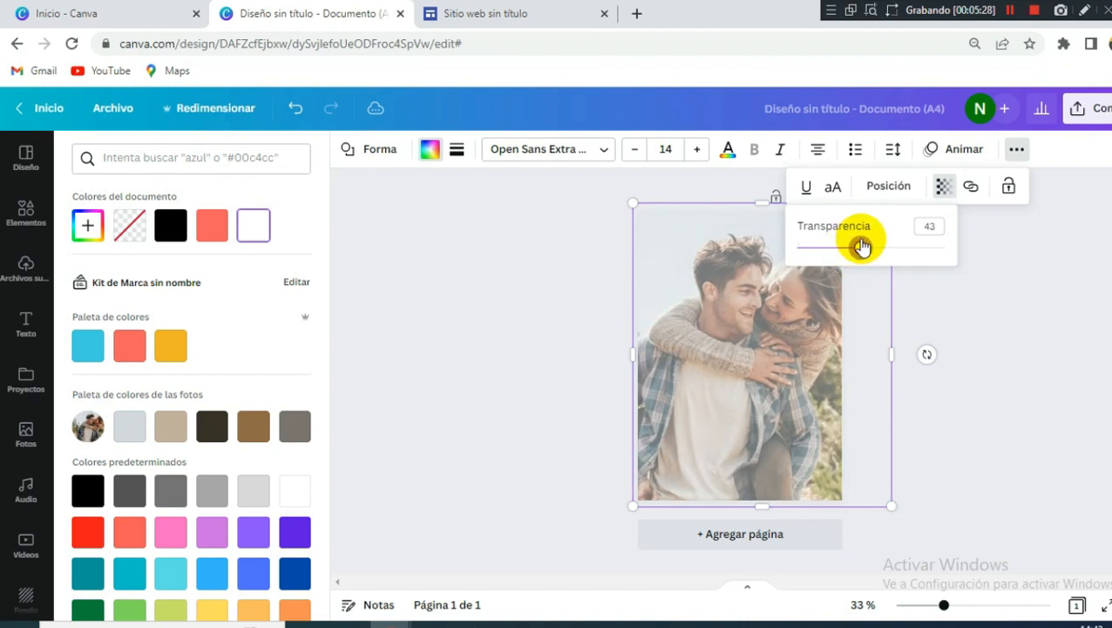
{"action": "left_click", "coordinate": [869, 248]}
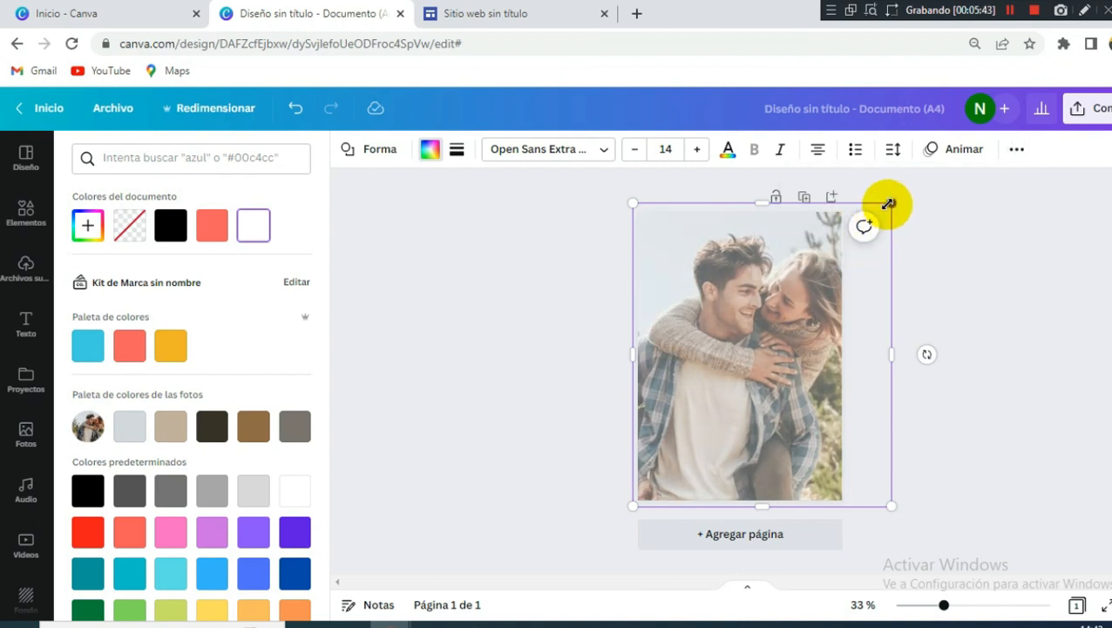
{"action": "mouse_move", "coordinate": [889, 206]}
{"action": "left_mouse_down"}
{"action": "mouse_move", "coordinate": [876, 226]}
{"action": "mouse_move", "coordinate": [881, 212]}
{"action": "left_mouse_up"}
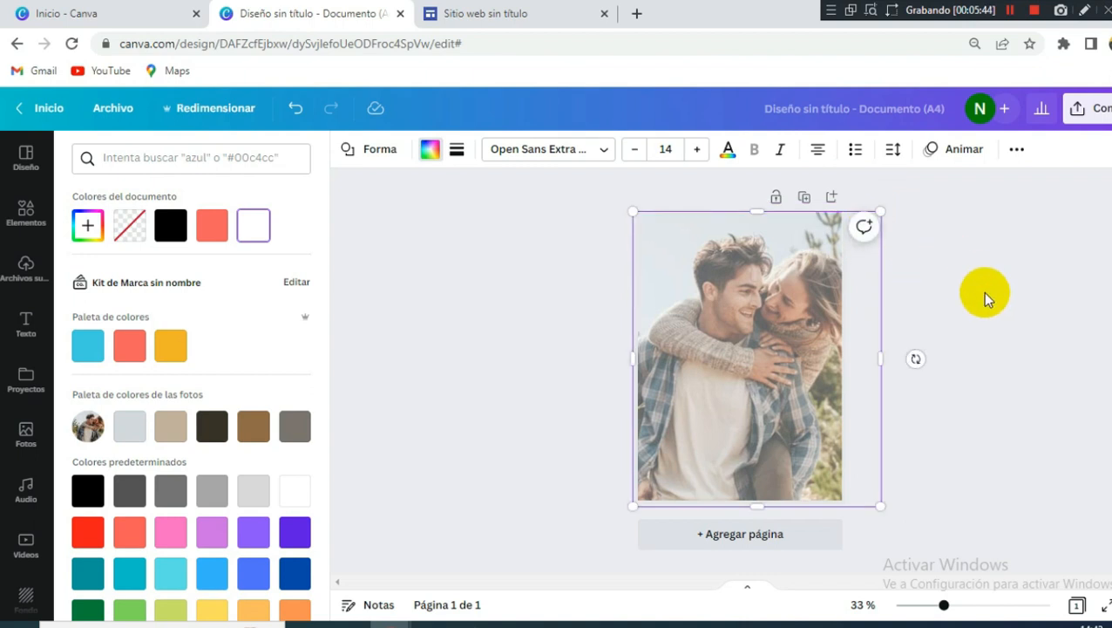
{"action": "left_click", "coordinate": [1007, 305]}
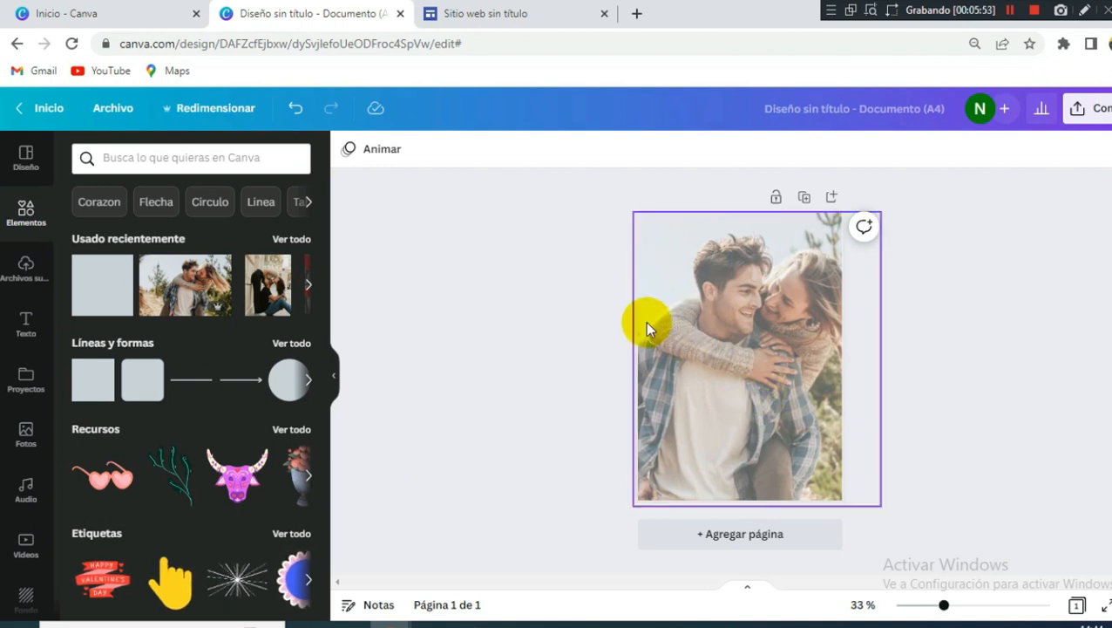
Download the invitation cover design as a PNG file.
{"action": "left_click", "coordinate": [1091, 108]}
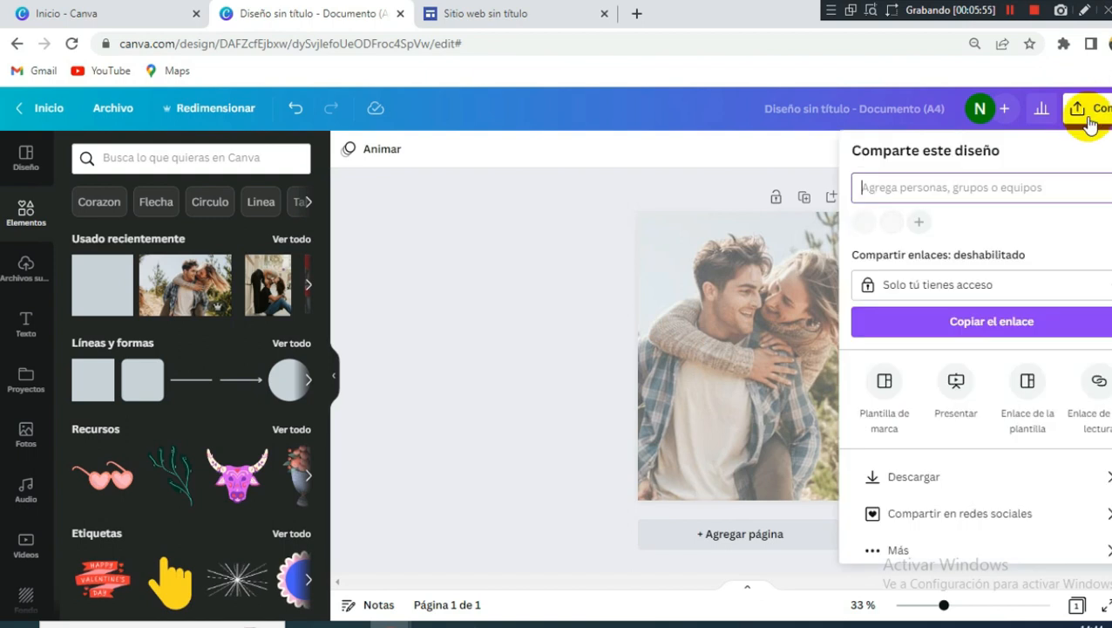
{"action": "left_click", "coordinate": [956, 485]}
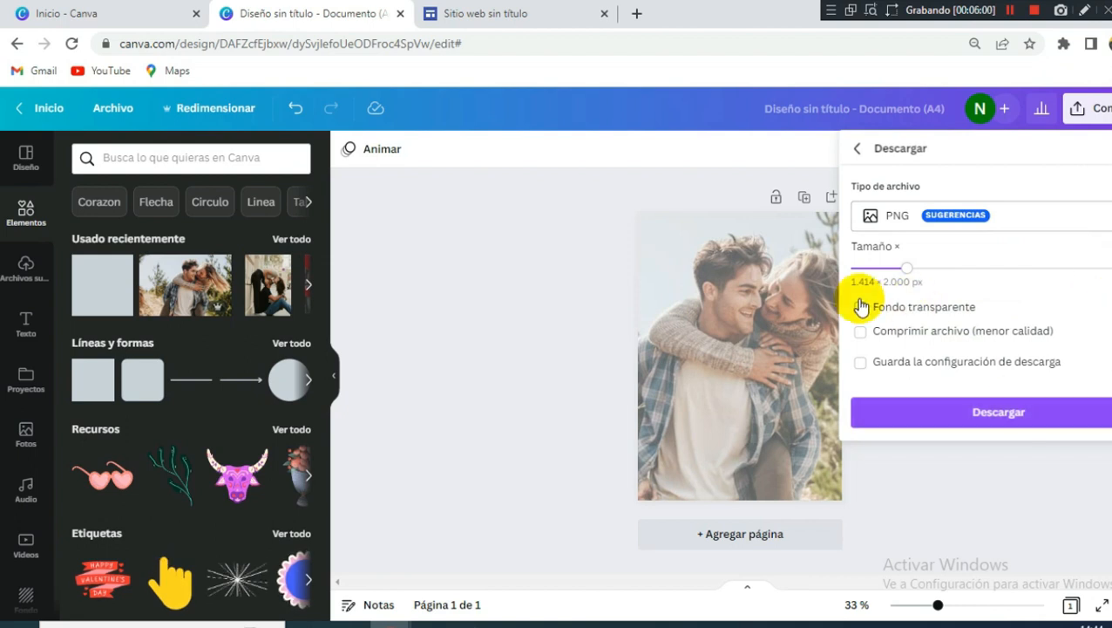
{"action": "left_click", "coordinate": [998, 416]}
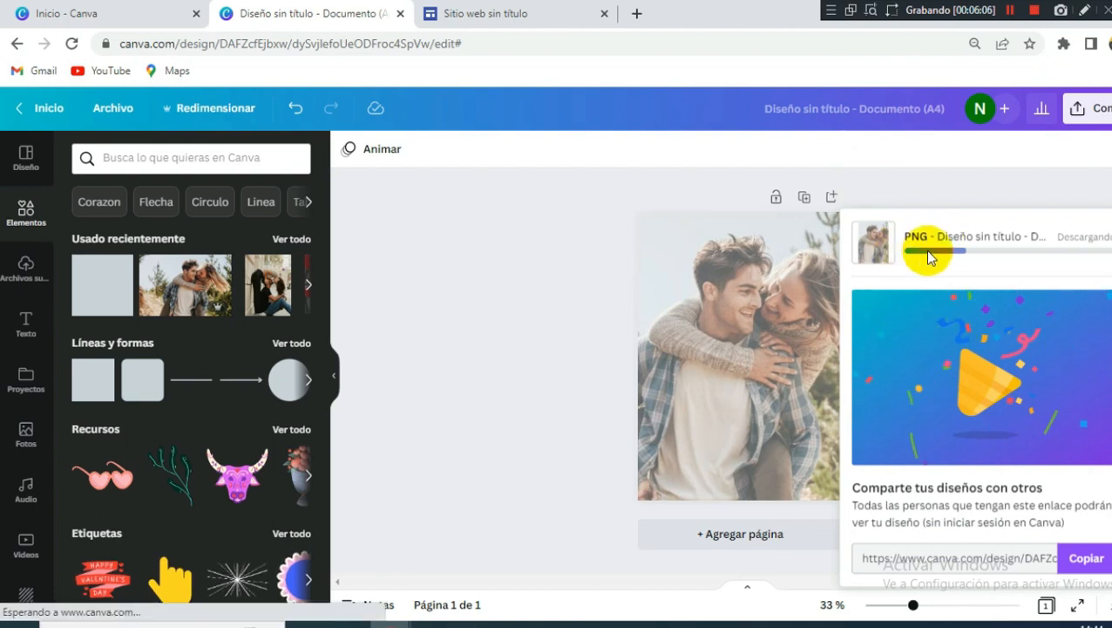
{"action": "left_click", "coordinate": [1062, 252]}
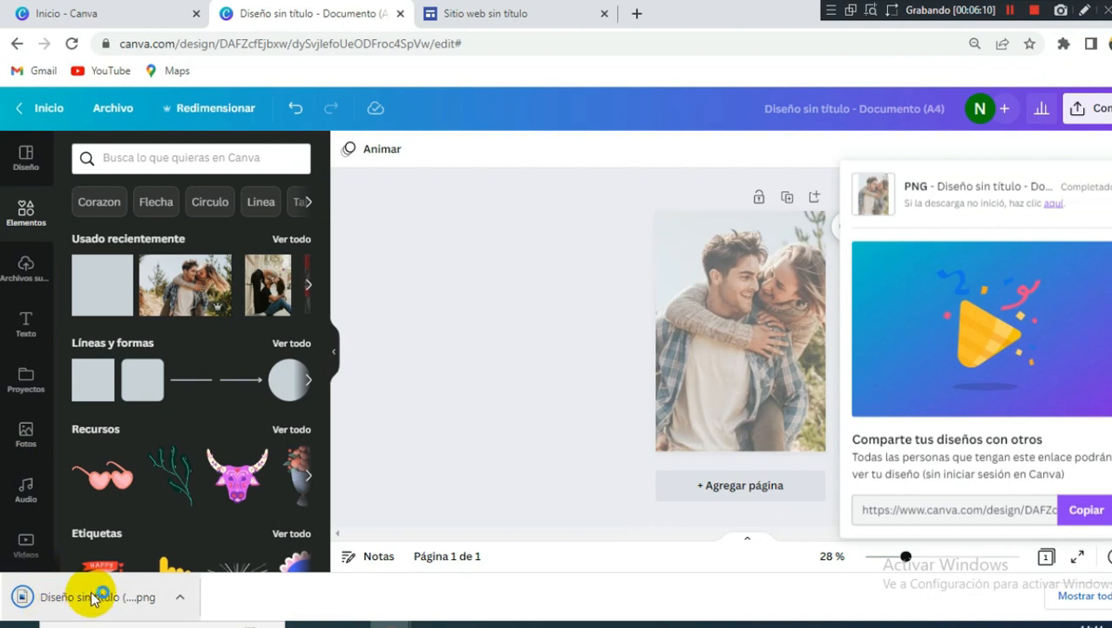
Switch to the Google Sites website, delete the page title text box from the header and name the site with the couple's first names.
{"action": "left_click", "coordinate": [457, 12]}
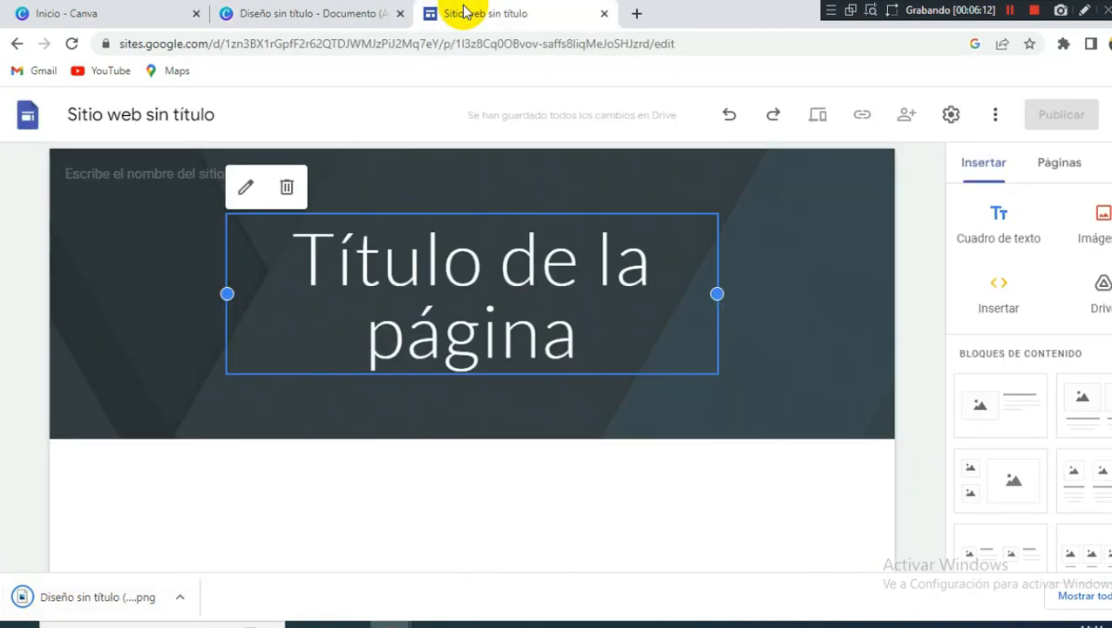
{"action": "left_click", "coordinate": [286, 187]}
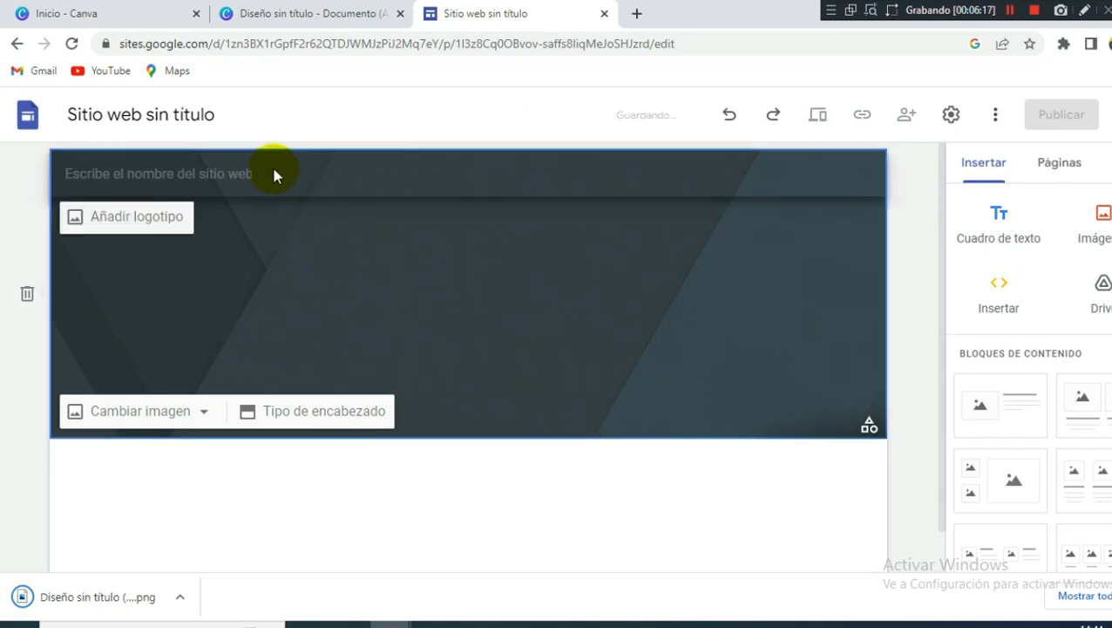
{"action": "left_click", "coordinate": [166, 115]}
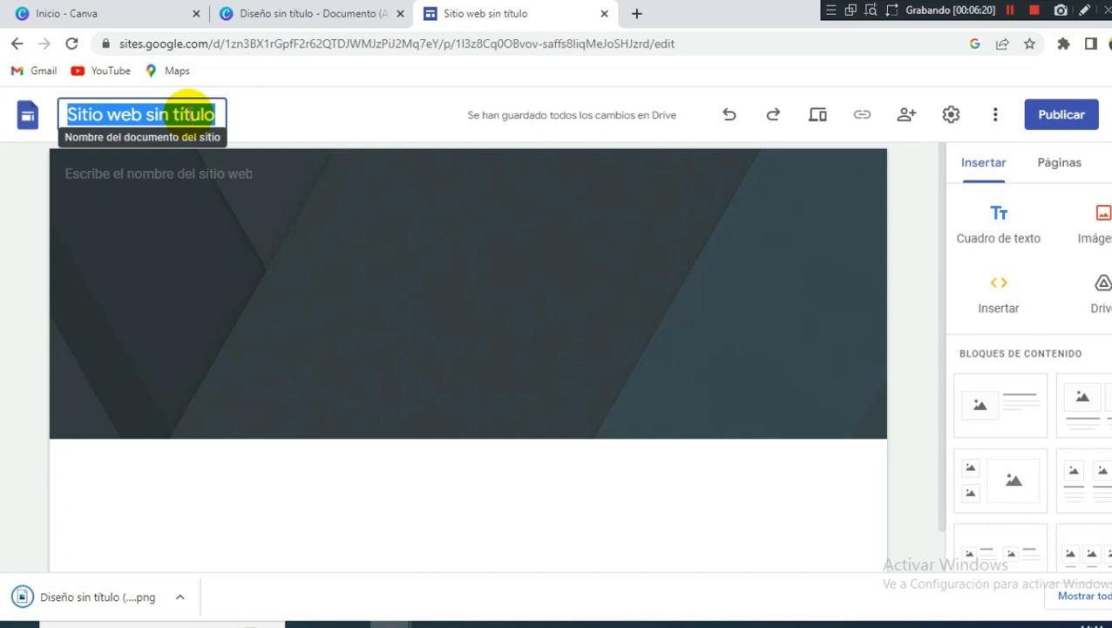
{"action": "type", "text": "Marcos & Martina"}
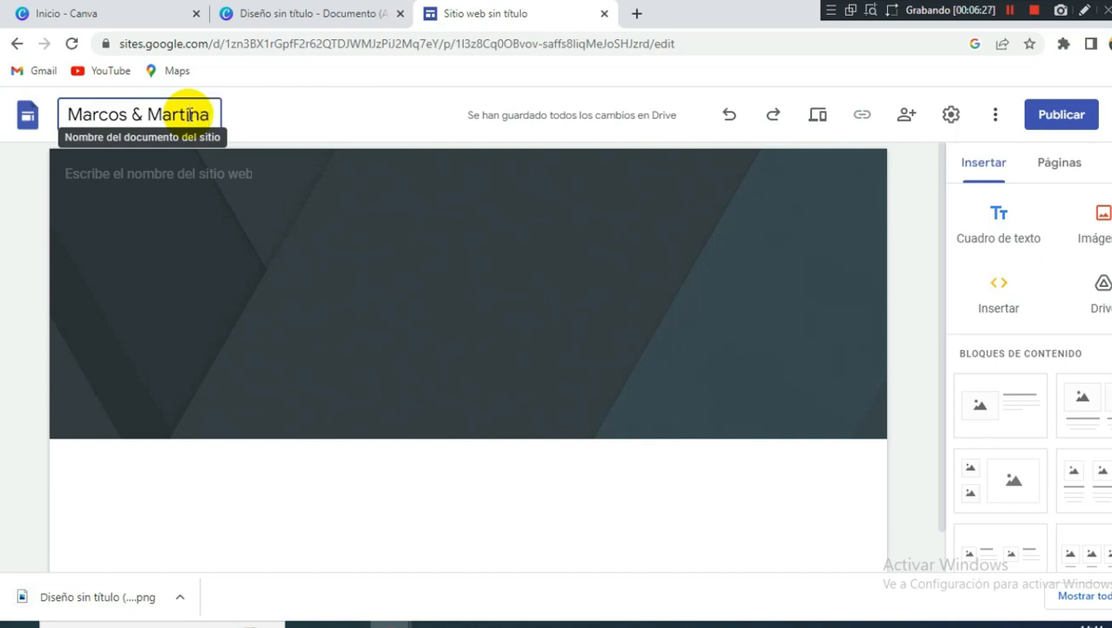
{"action": "left_click", "coordinate": [135, 258]}
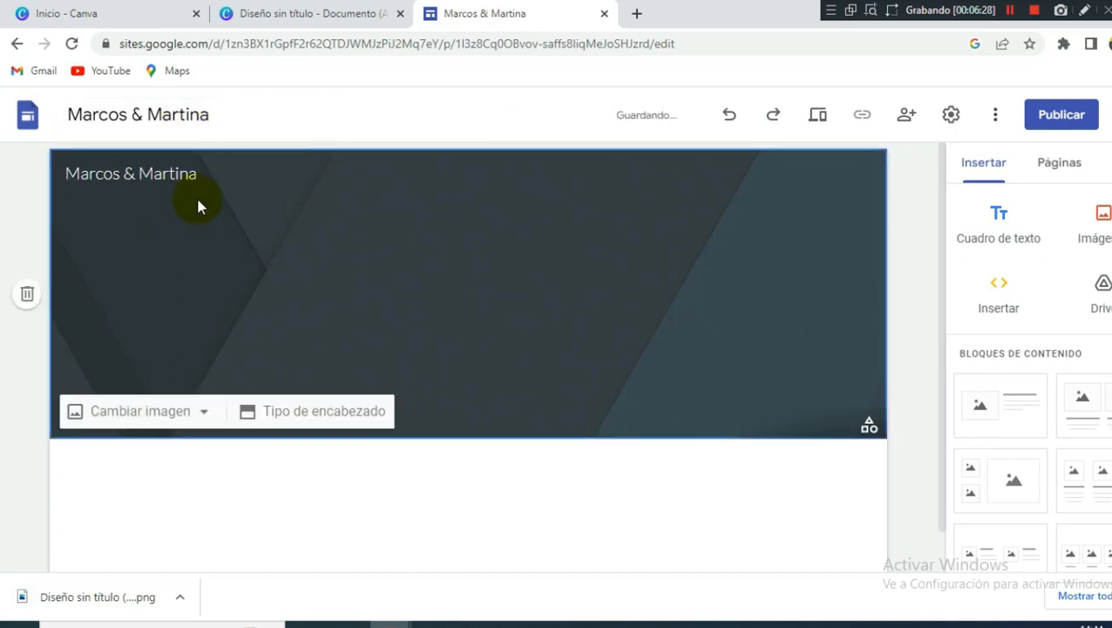
Replace the header background with the image "Diseño sin título (13)" uploaded from the Descargas folder.
{"action": "mouse_move", "coordinate": [133, 156]}
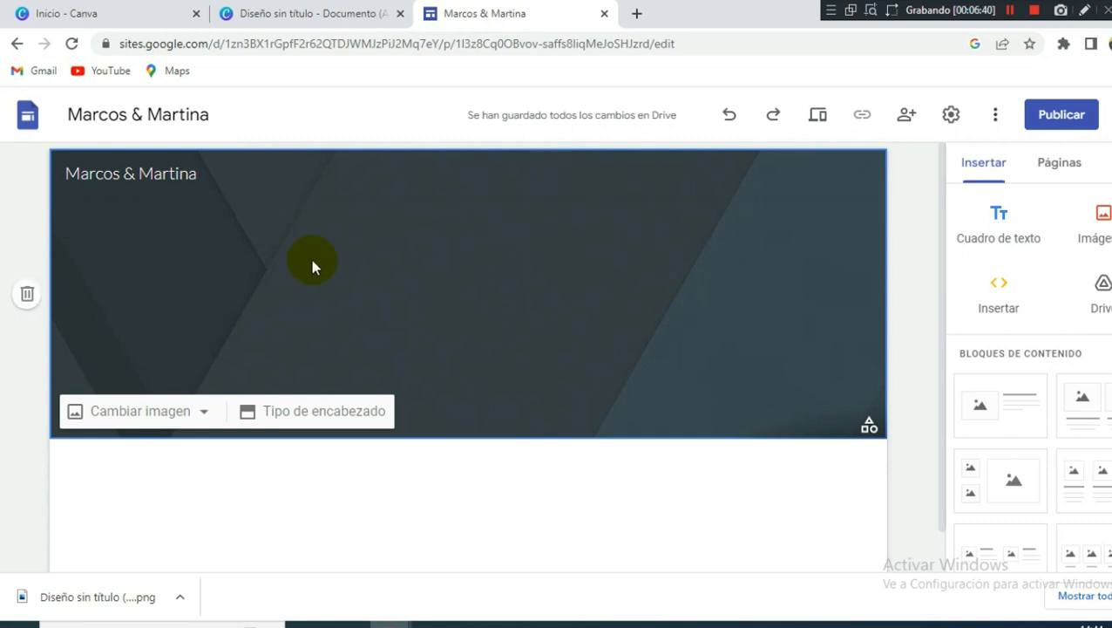
{"action": "left_click", "coordinate": [109, 419]}
{"action": "scroll", "coordinate": [111, 416], "scroll_direction": "down", "scroll_amount": 1}
{"action": "left_click", "coordinate": [112, 422]}
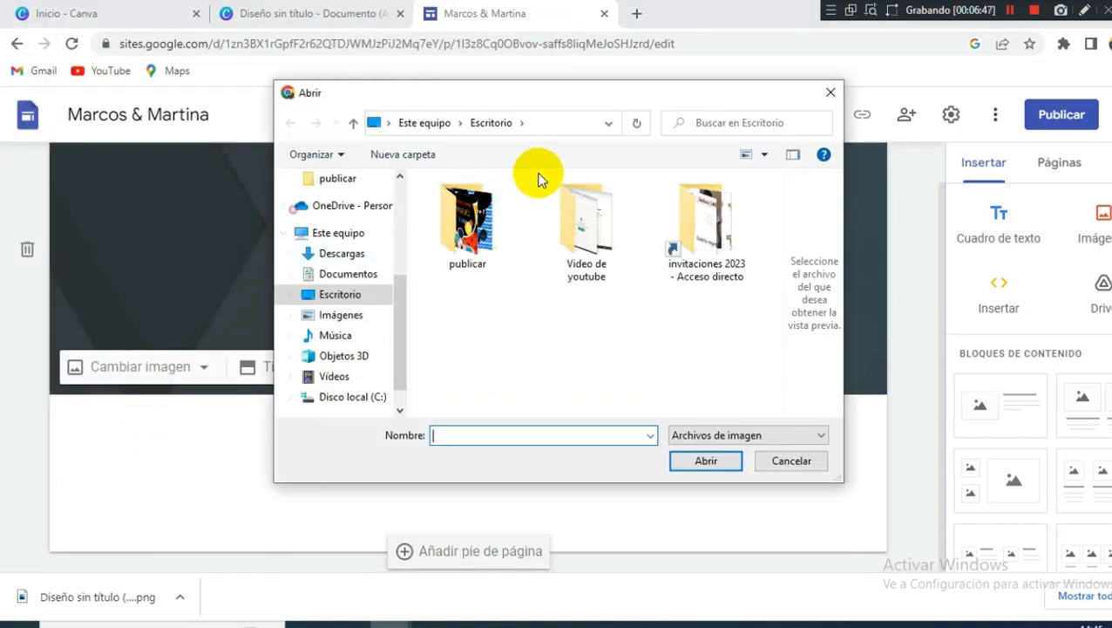
{"action": "left_click", "coordinate": [347, 258]}
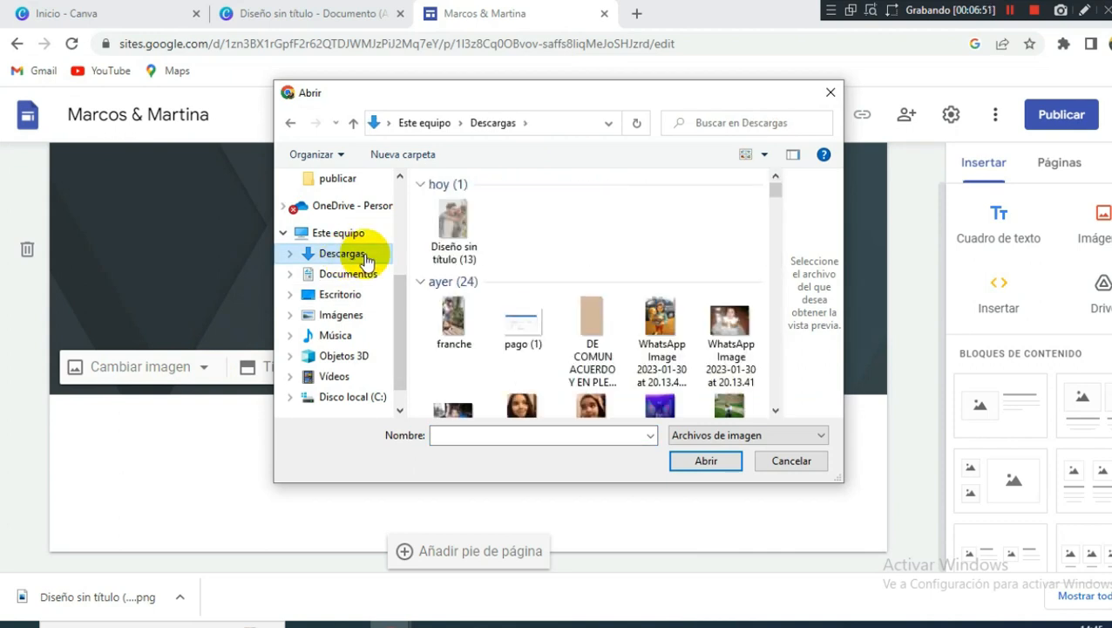
{"action": "left_click", "coordinate": [456, 228]}
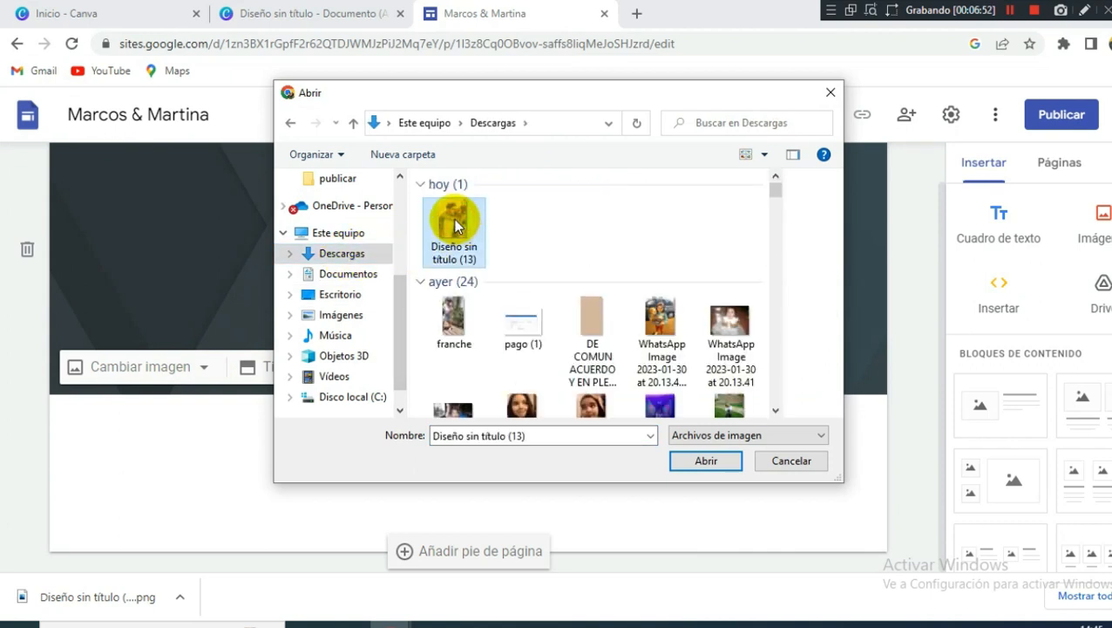
{"action": "left_click", "coordinate": [704, 462]}
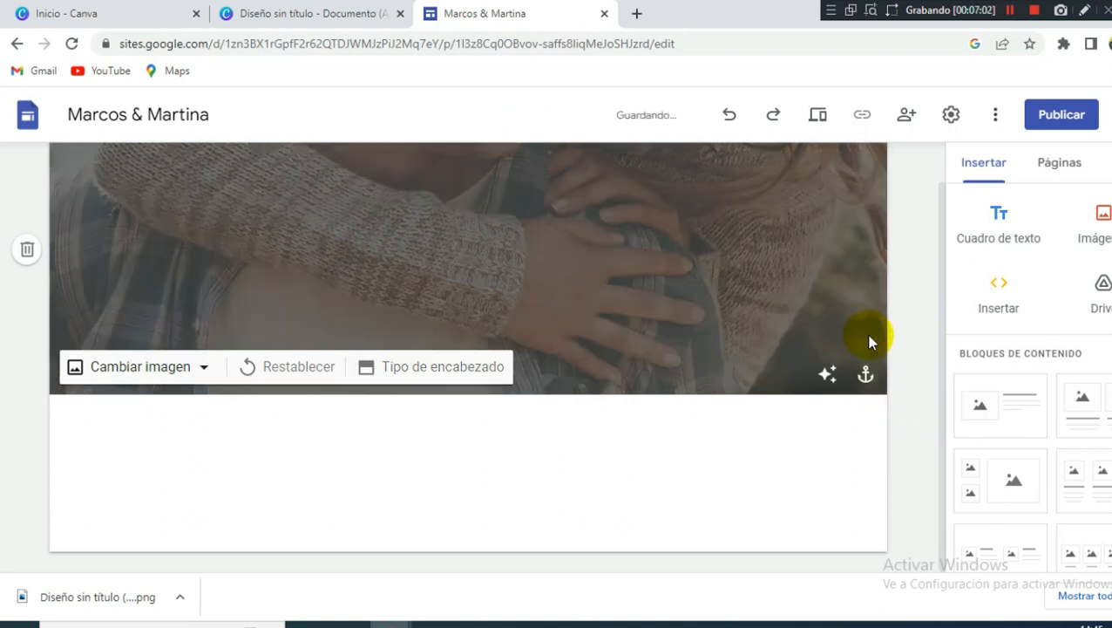
{"action": "scroll", "coordinate": [878, 350], "scroll_direction": "up", "scroll_amount": 1}
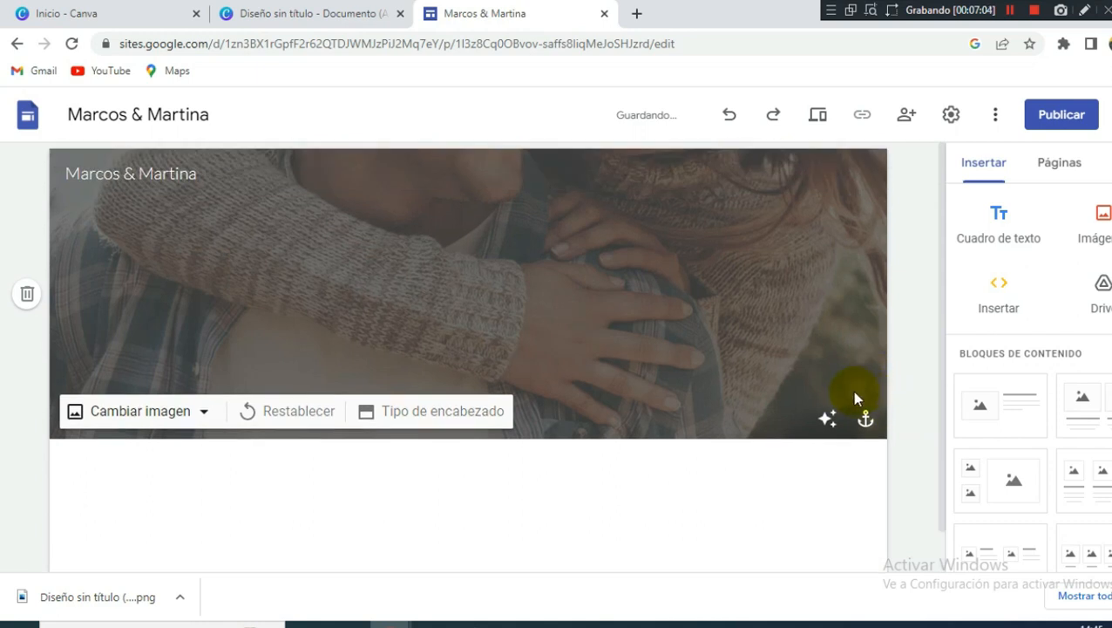
Change the header type to Portada and anchor the header image to its upper edge so the couple's faces show.
{"action": "left_click", "coordinate": [423, 412]}
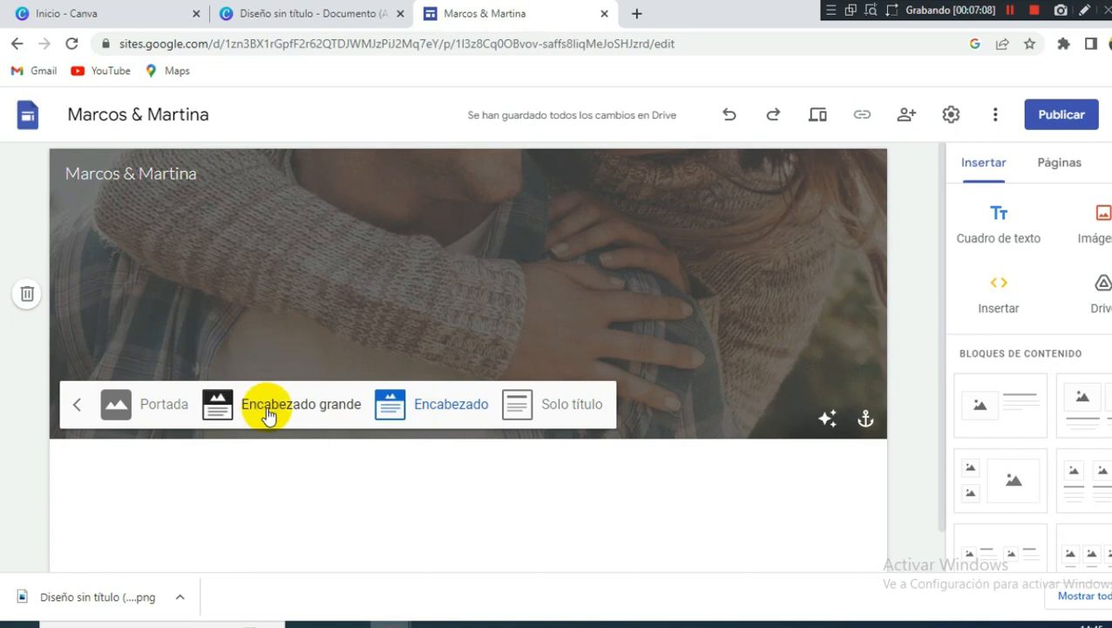
{"action": "left_click", "coordinate": [166, 410]}
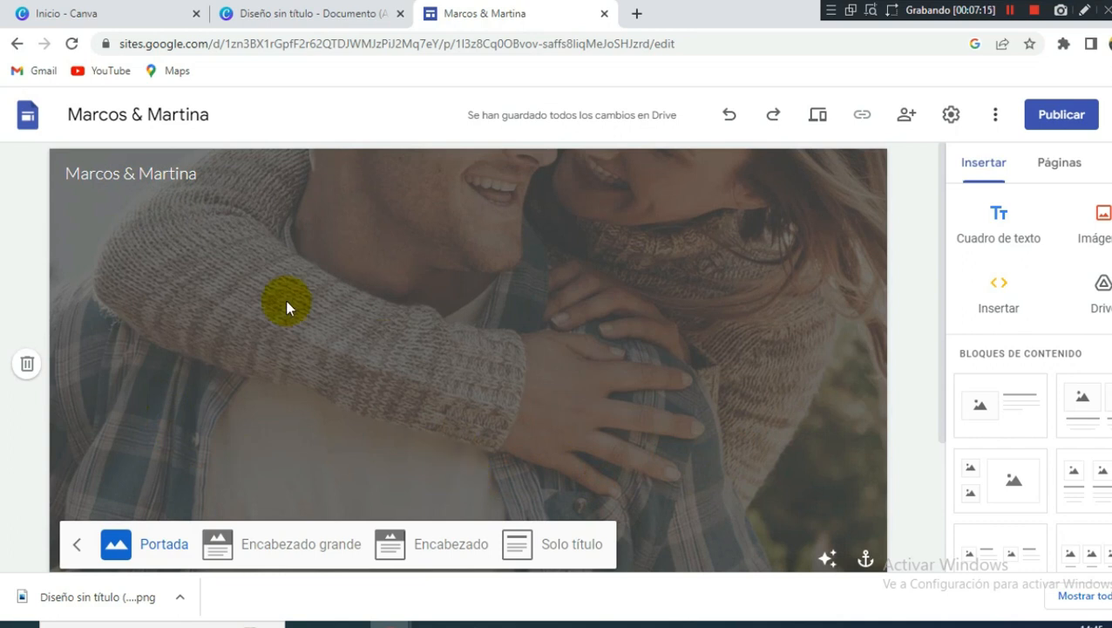
{"action": "left_click", "coordinate": [866, 560]}
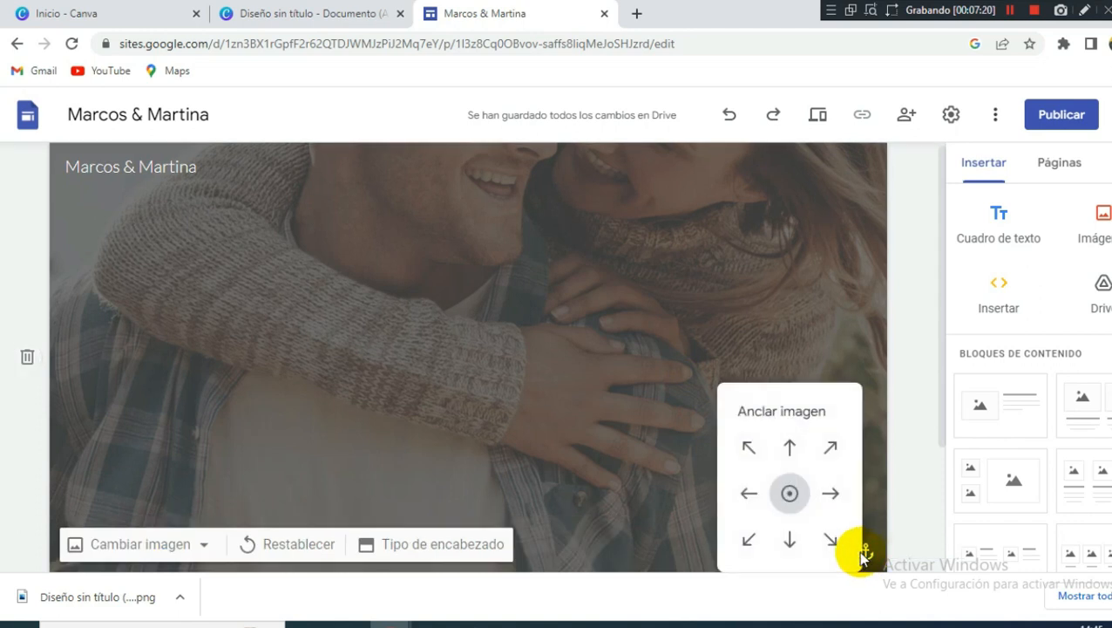
{"action": "left_click", "coordinate": [790, 450]}
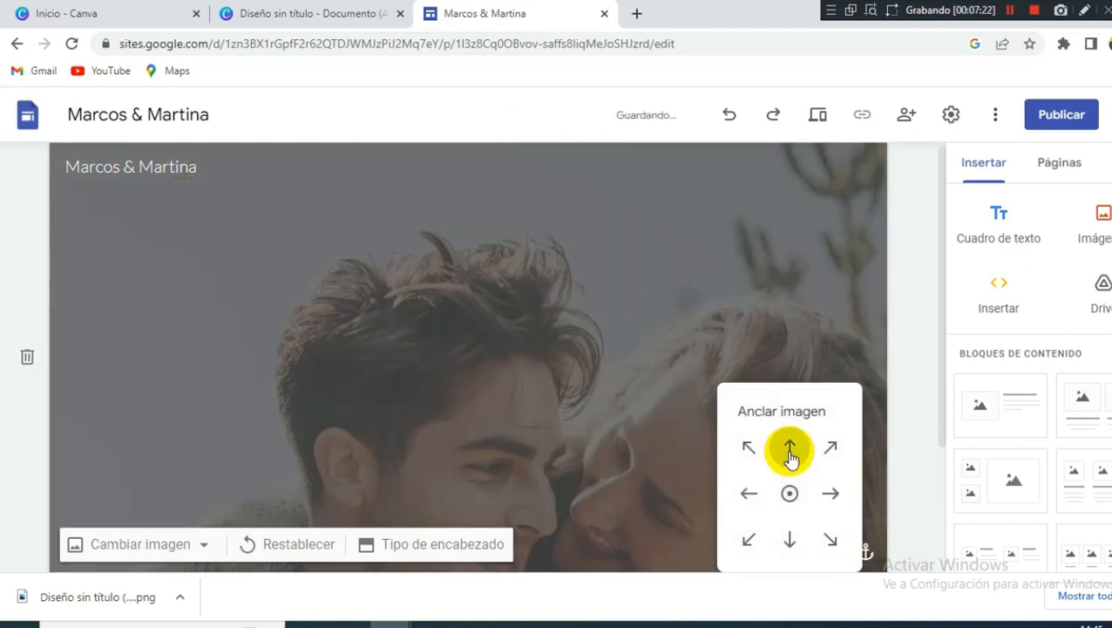
{"action": "left_click", "coordinate": [910, 393]}
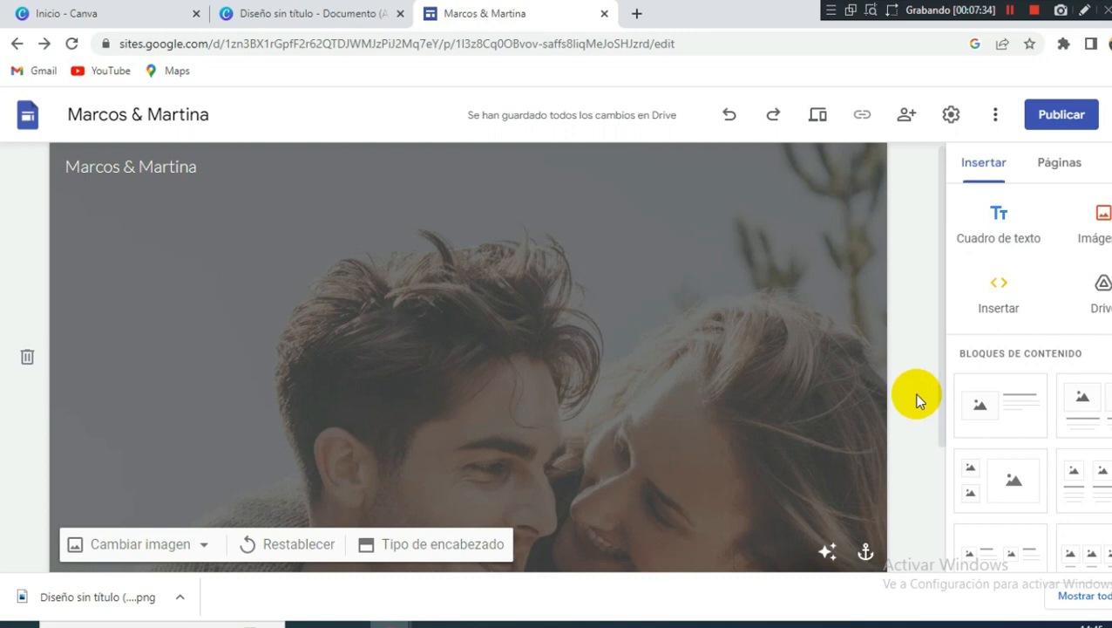
{"action": "left_click", "coordinate": [863, 555]}
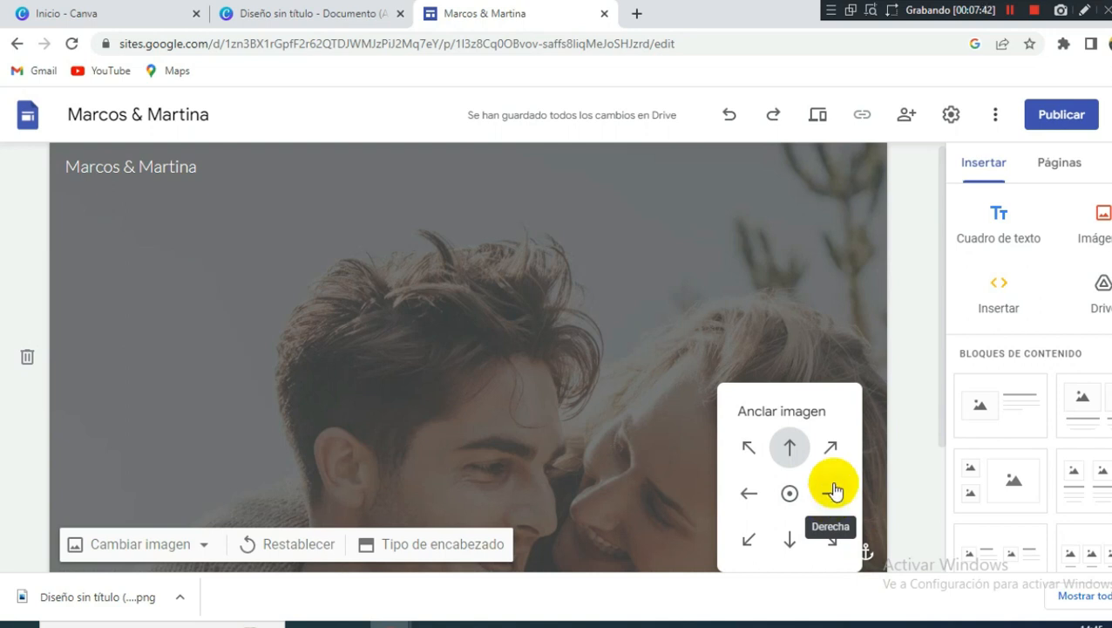
{"action": "left_click", "coordinate": [926, 414]}
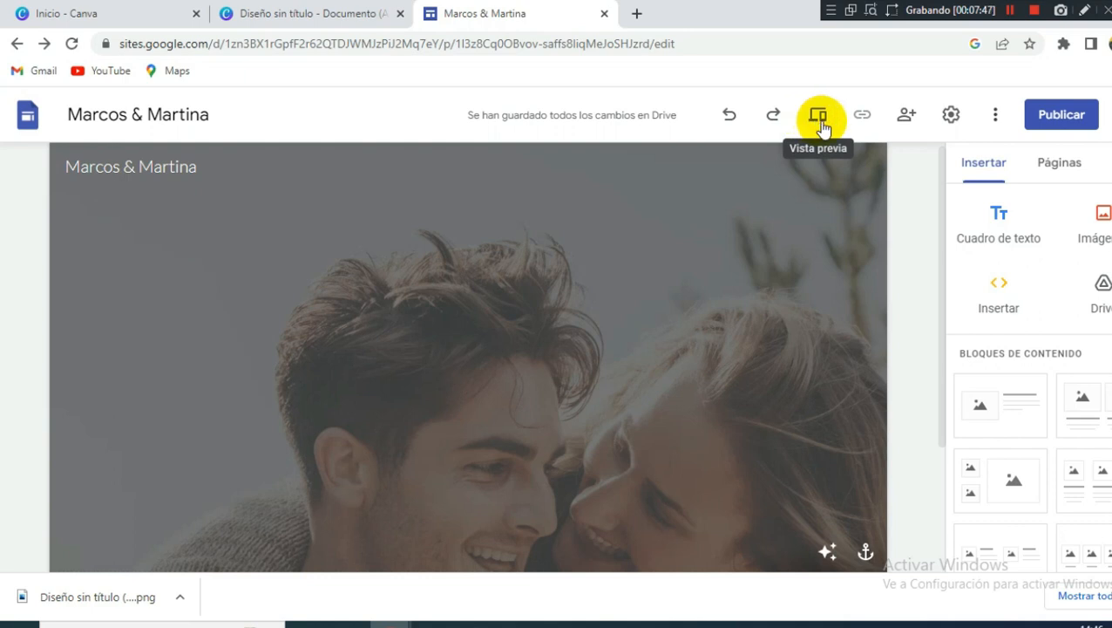
Preview the site's cover header at tablet and phone sizes, and return to editing.
{"action": "left_click", "coordinate": [821, 122]}
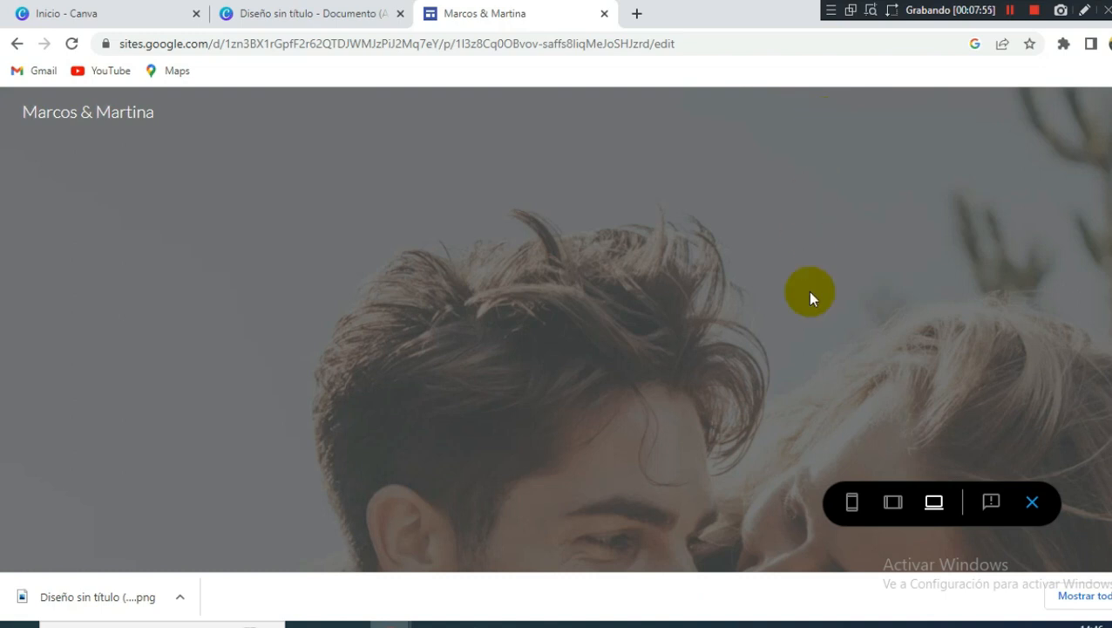
{"action": "left_click", "coordinate": [893, 505]}
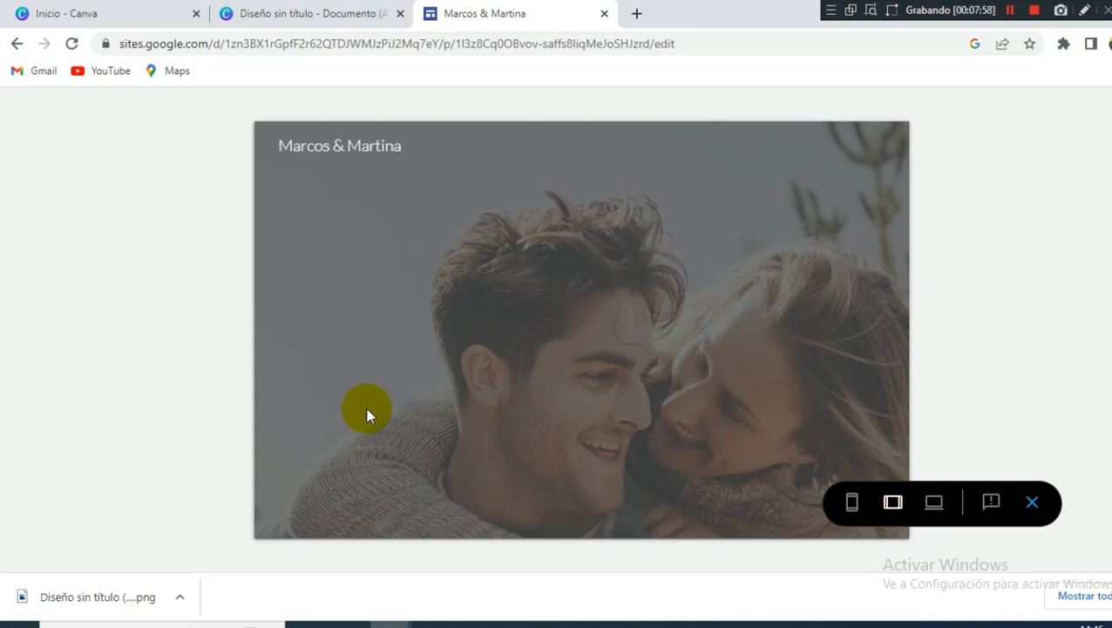
{"action": "left_click", "coordinate": [850, 504]}
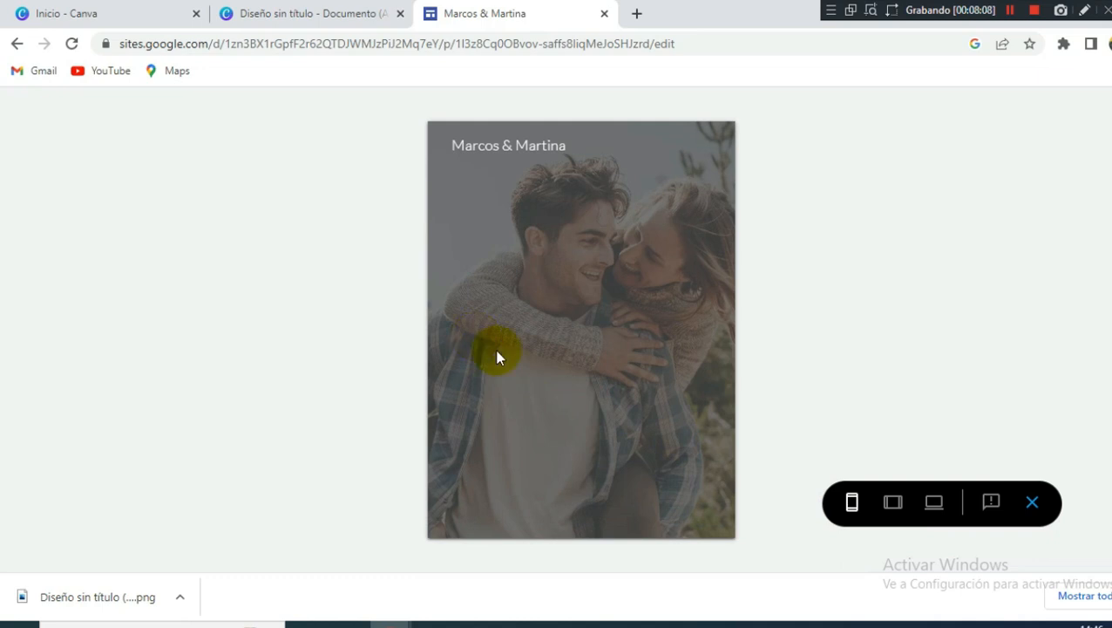
{"action": "left_click", "coordinate": [1033, 503]}
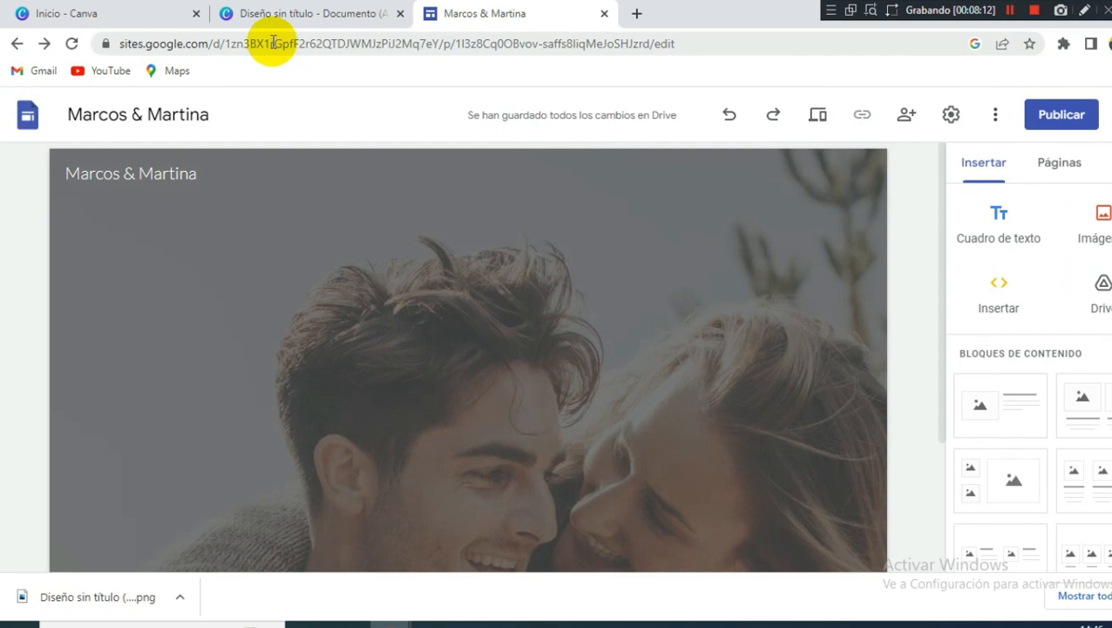
Switch to the Canva cover design and add a blank second page.
{"action": "left_click", "coordinate": [290, 10]}
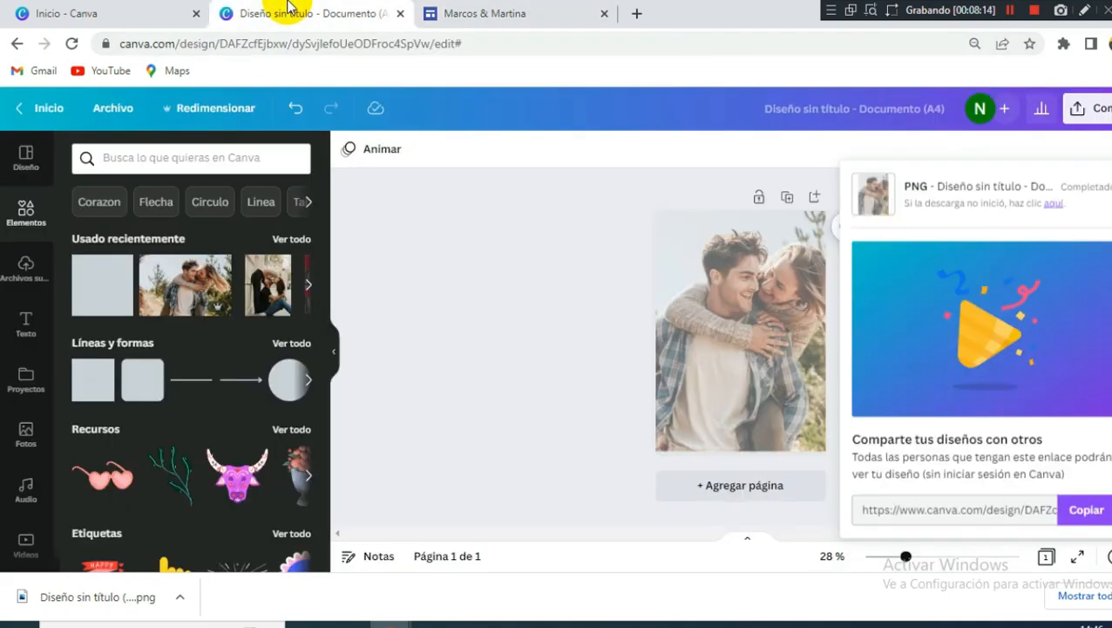
{"action": "left_click", "coordinate": [466, 340]}
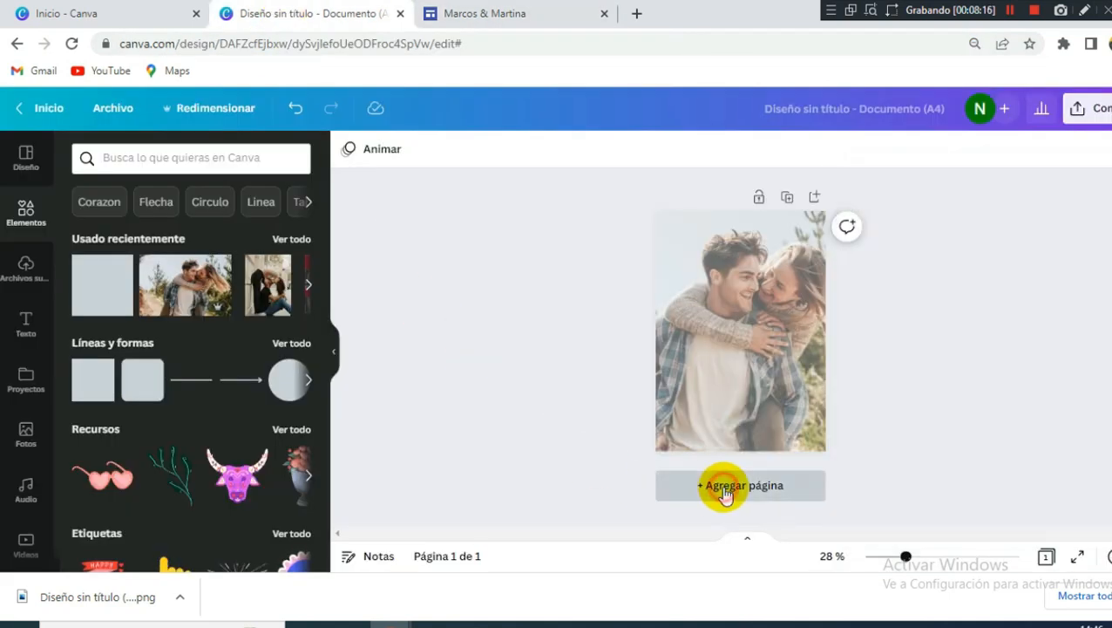
{"action": "left_click", "coordinate": [720, 488]}
{"action": "left_click", "coordinate": [758, 322]}
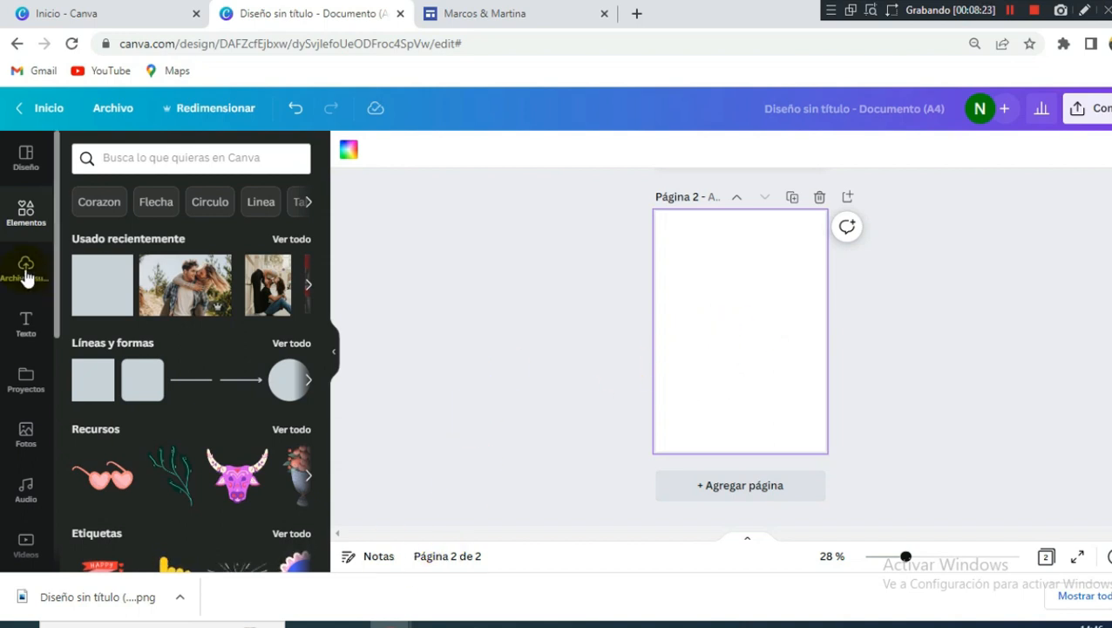
Add a subtitle text with the couple's first names joined by "&" on page 2 and enlarge it to about size 72.5.
{"action": "left_click", "coordinate": [24, 327]}
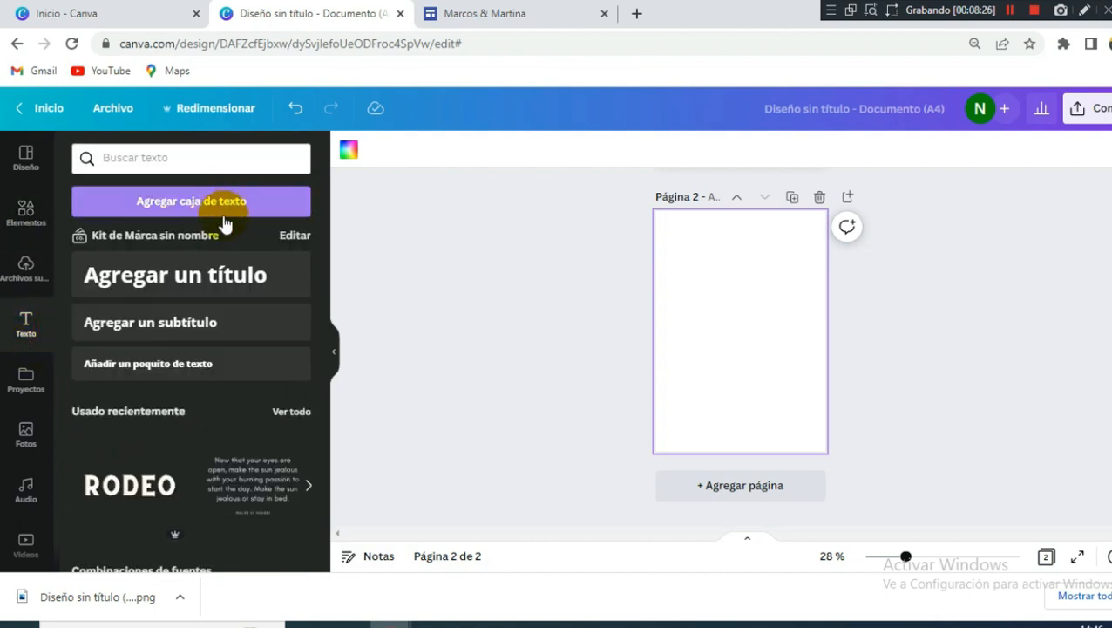
{"action": "left_click", "coordinate": [175, 324]}
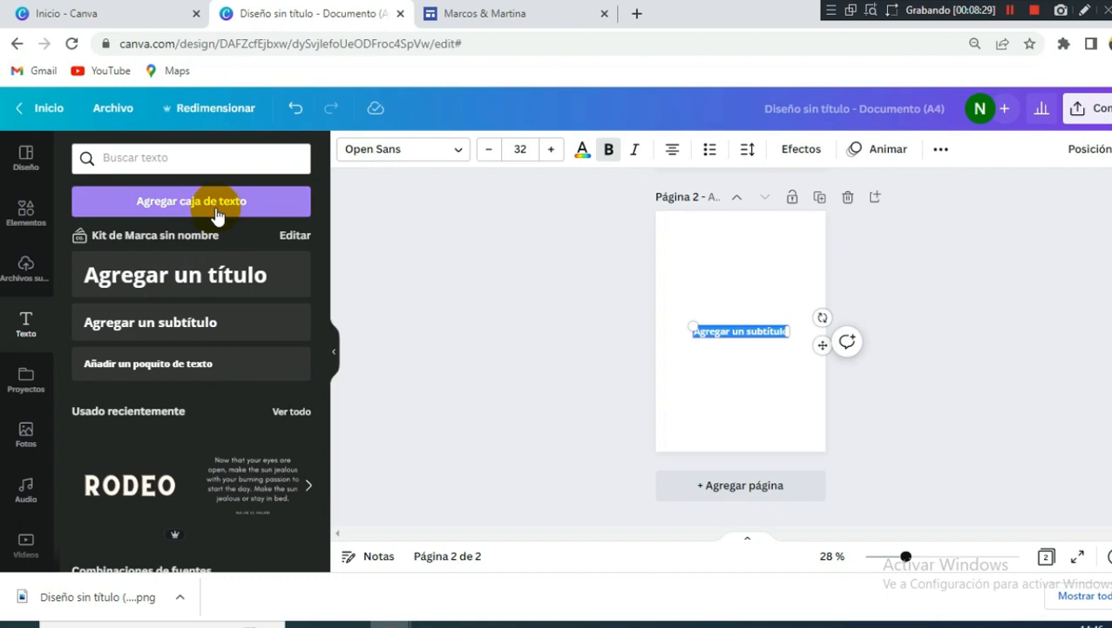
{"action": "type", "text": "Marcos"}
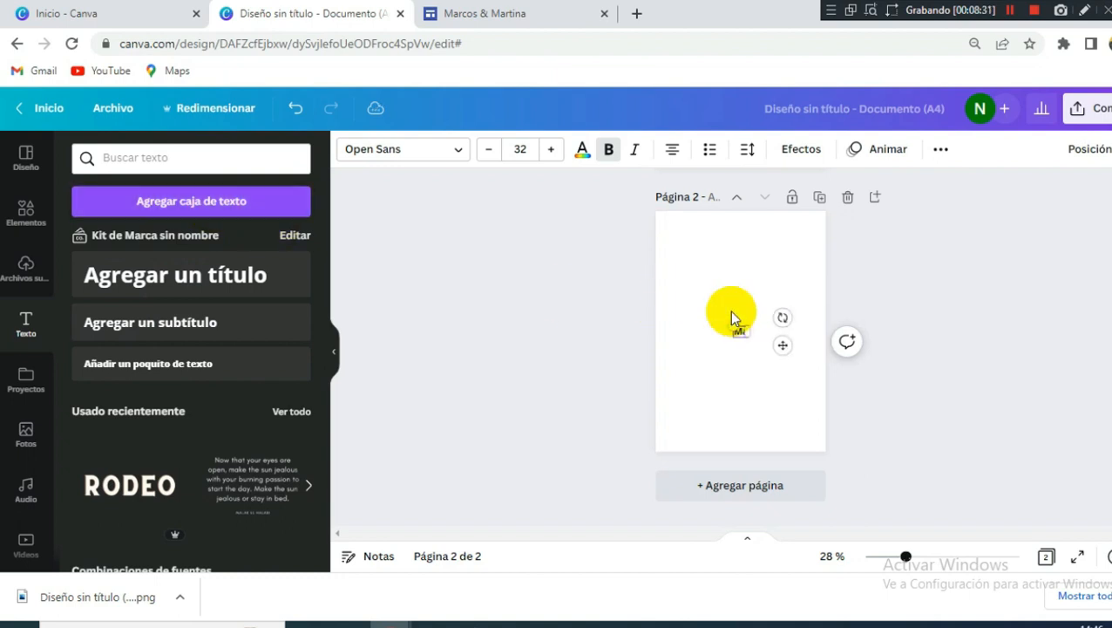
{"action": "type", "text": " & Martina"}
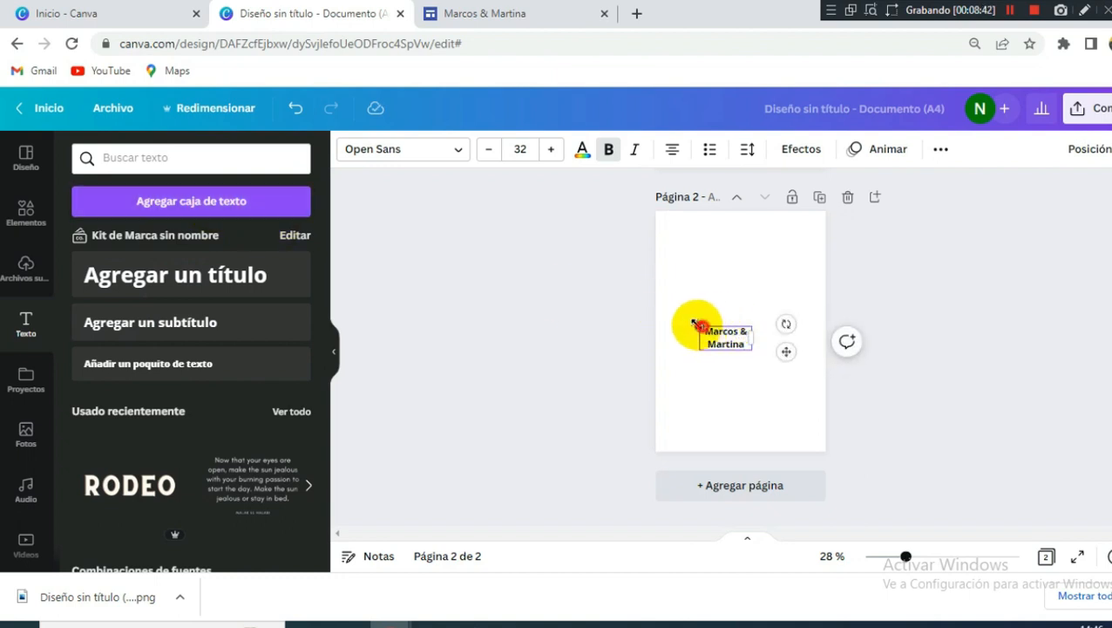
{"action": "left_click_drag", "start_coordinate": [694, 317], "coordinate": [635, 297]}
Move the couple's names text from page 2 to page 1 and place it horizontally centred, slightly below the middle of the photo.
{"action": "scroll", "coordinate": [852, 336], "scroll_direction": "up", "scroll_amount": 2}
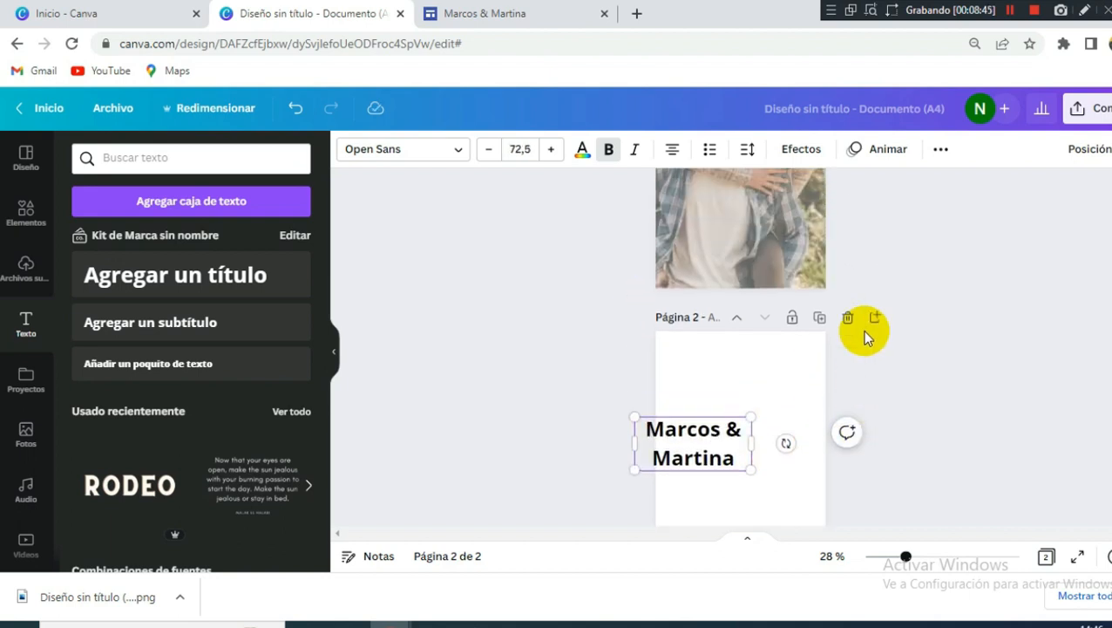
{"action": "left_click", "coordinate": [733, 482]}
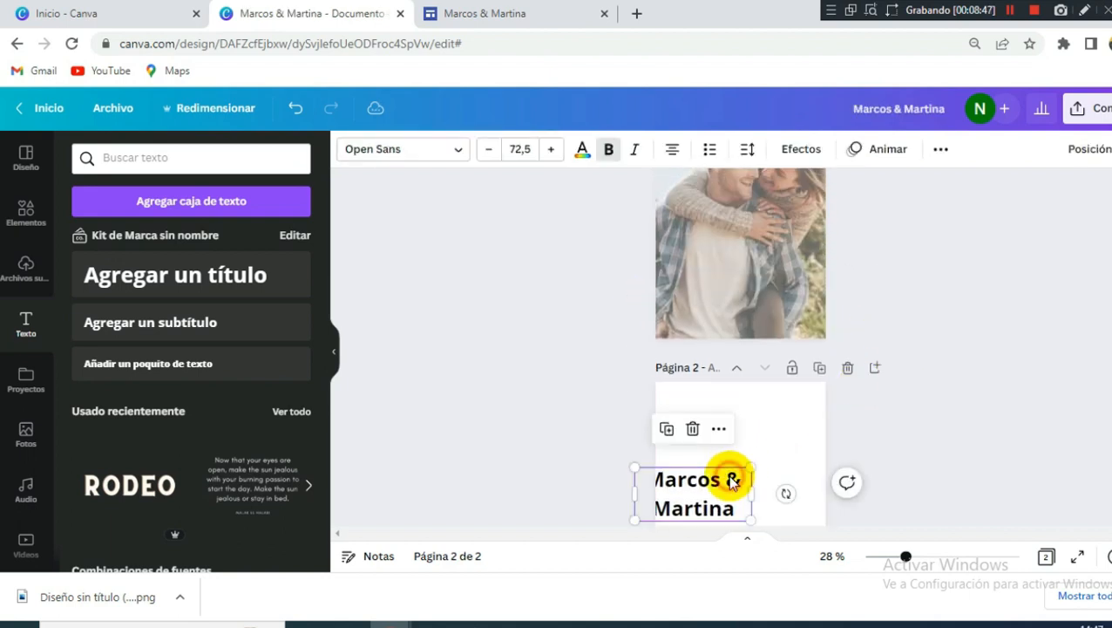
{"action": "key", "text": "Delete"}
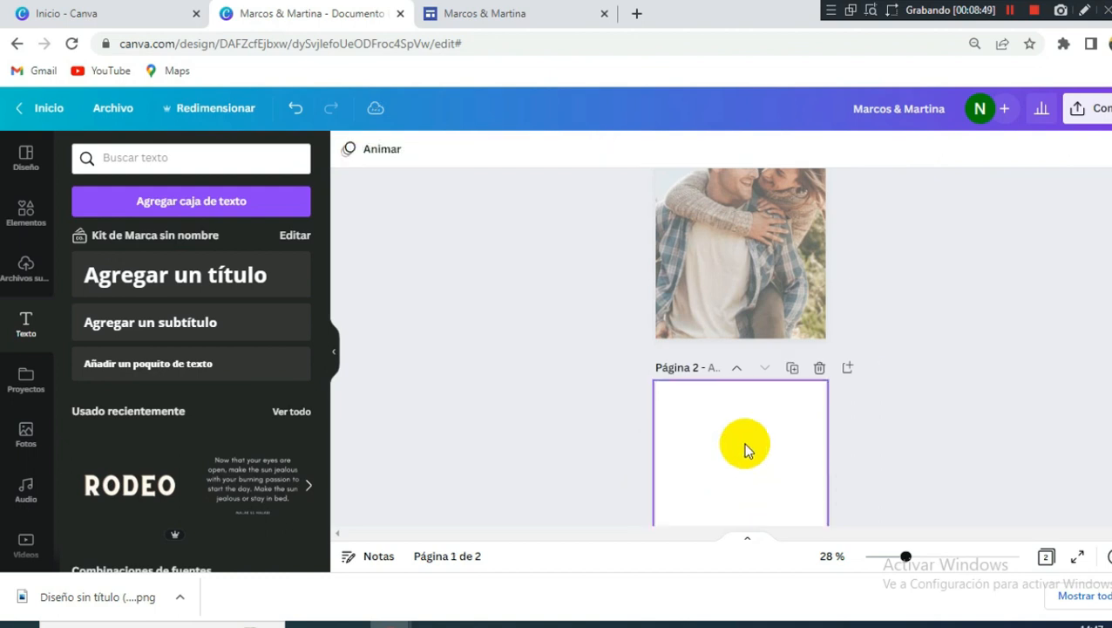
{"action": "left_click", "coordinate": [807, 255]}
{"action": "key", "text": "ctrl+v"}
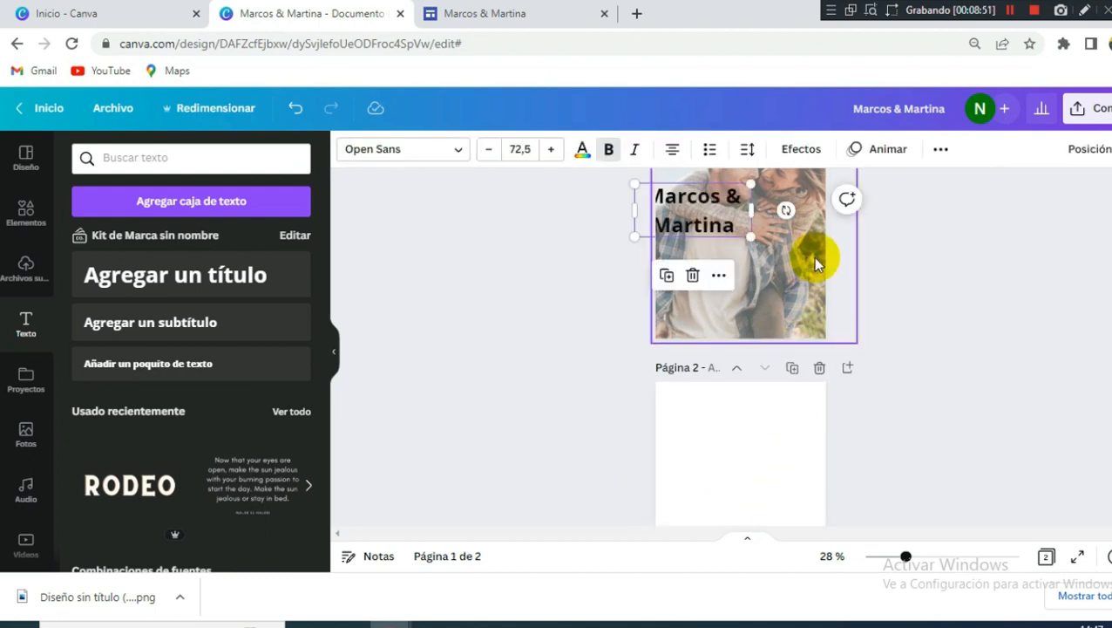
{"action": "scroll", "coordinate": [726, 374], "scroll_direction": "up", "scroll_amount": 2}
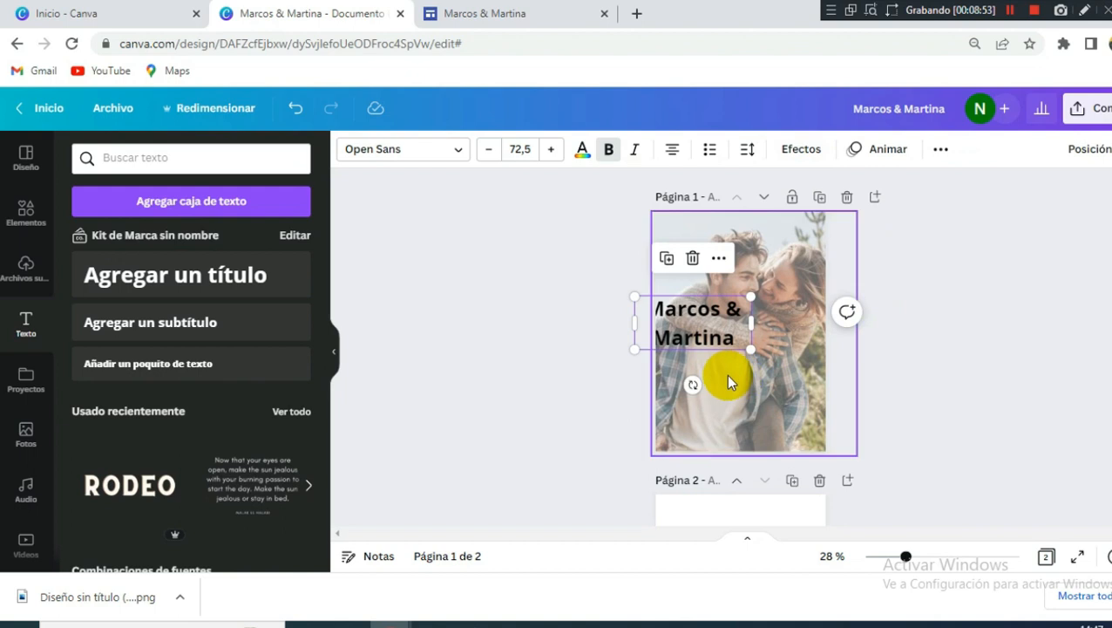
{"action": "left_click_drag", "start_coordinate": [693, 314], "coordinate": [736, 321]}
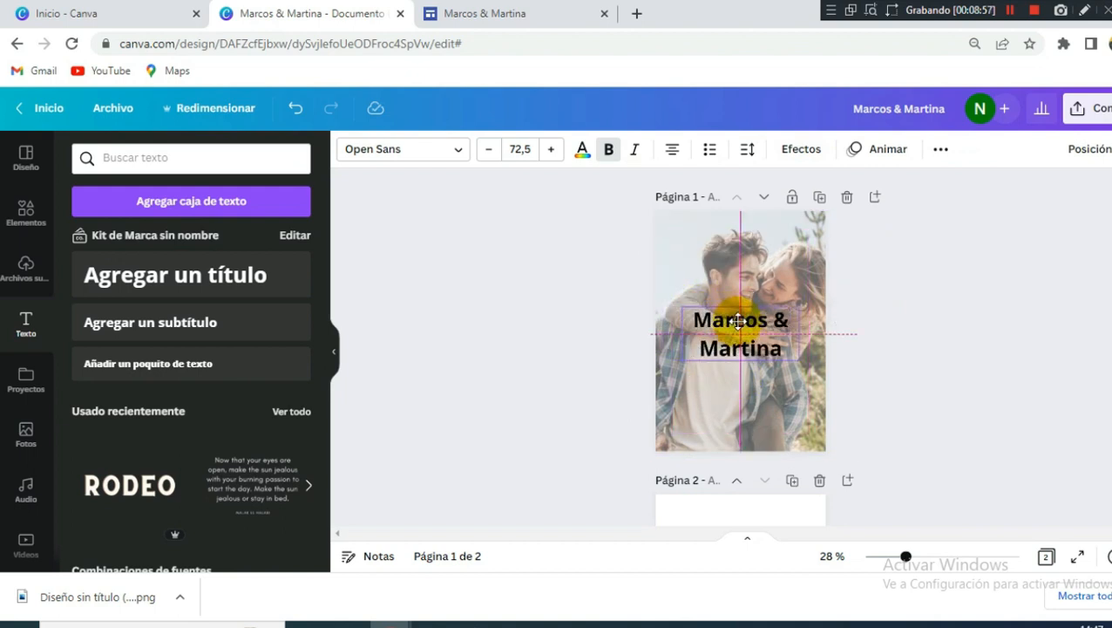
{"action": "left_click_drag", "start_coordinate": [738, 321], "coordinate": [737, 329]}
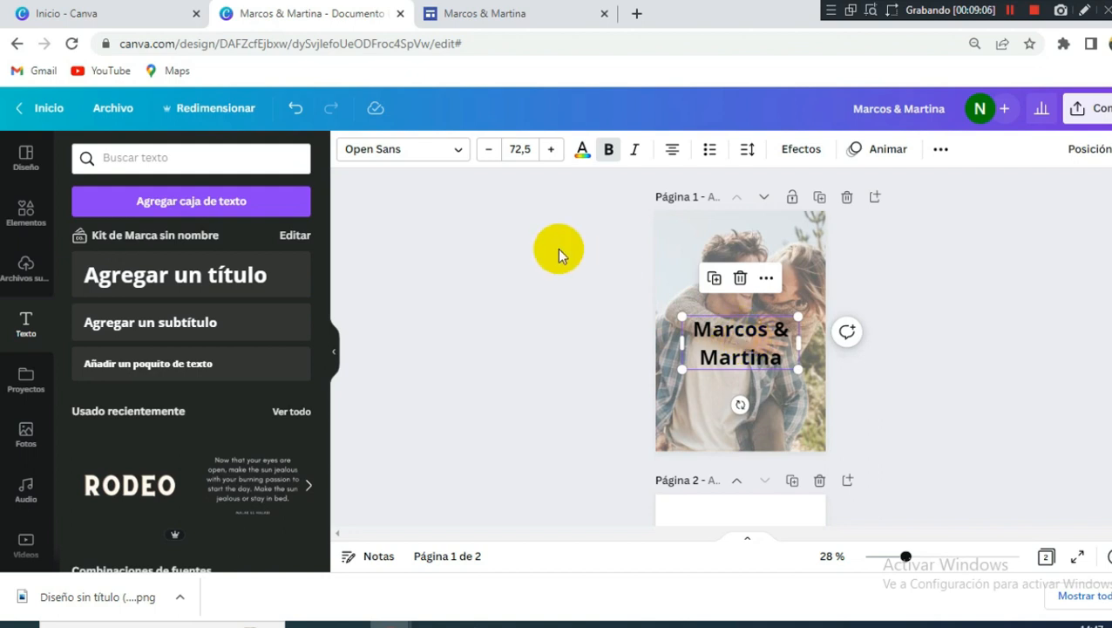
Remove bold from the names text and change its font to Brittany, found by searching the fonts for "caligra".
{"action": "left_click", "coordinate": [609, 149]}
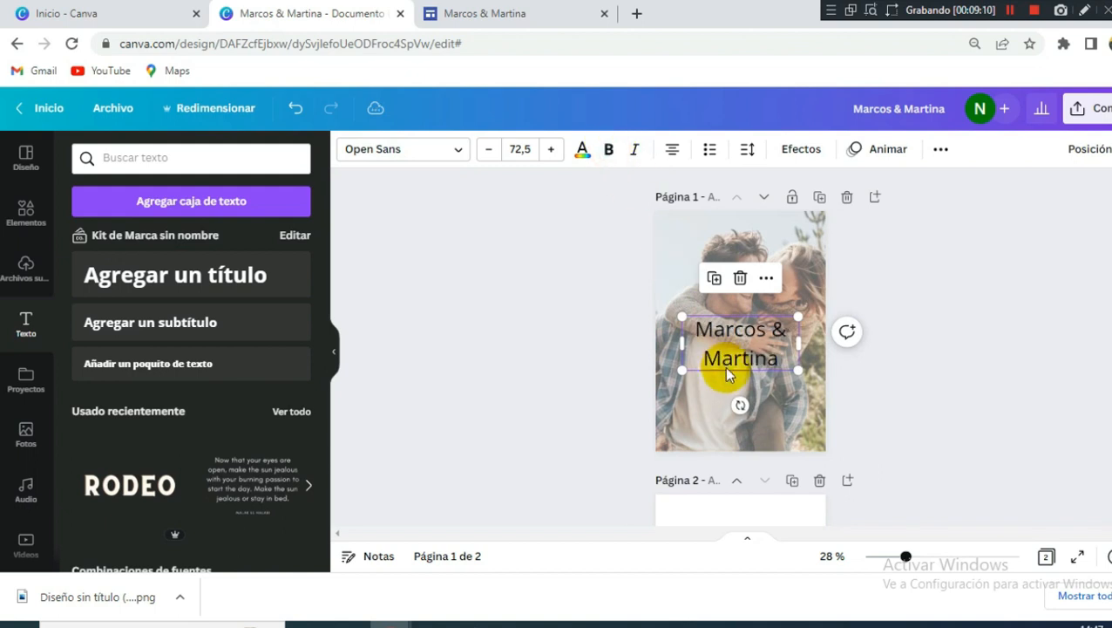
{"action": "left_click", "coordinate": [384, 155]}
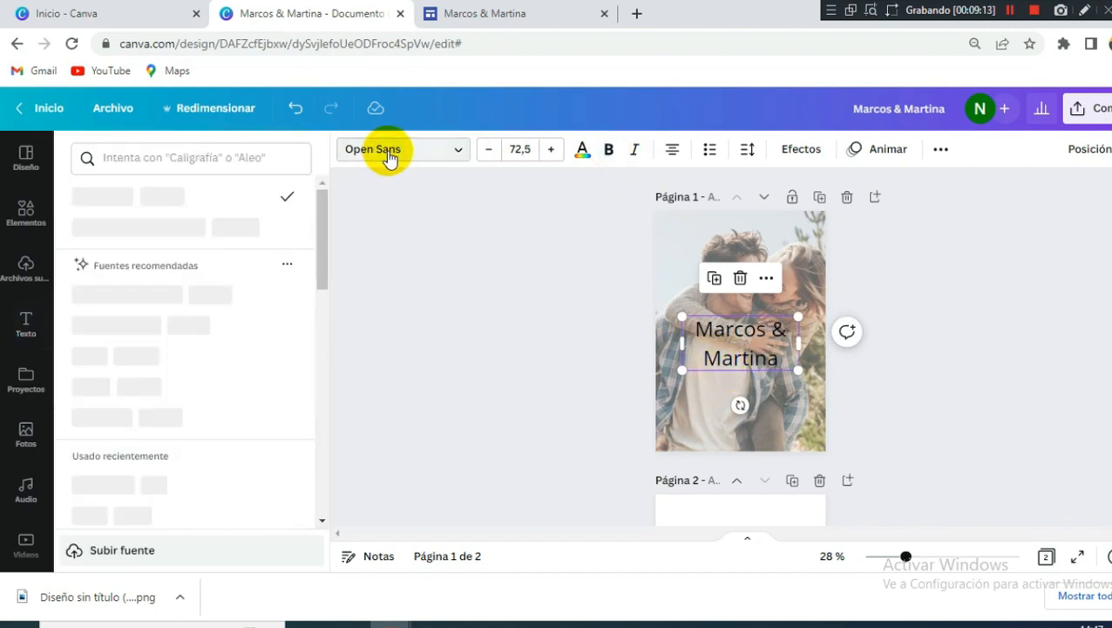
{"action": "left_click", "coordinate": [171, 157]}
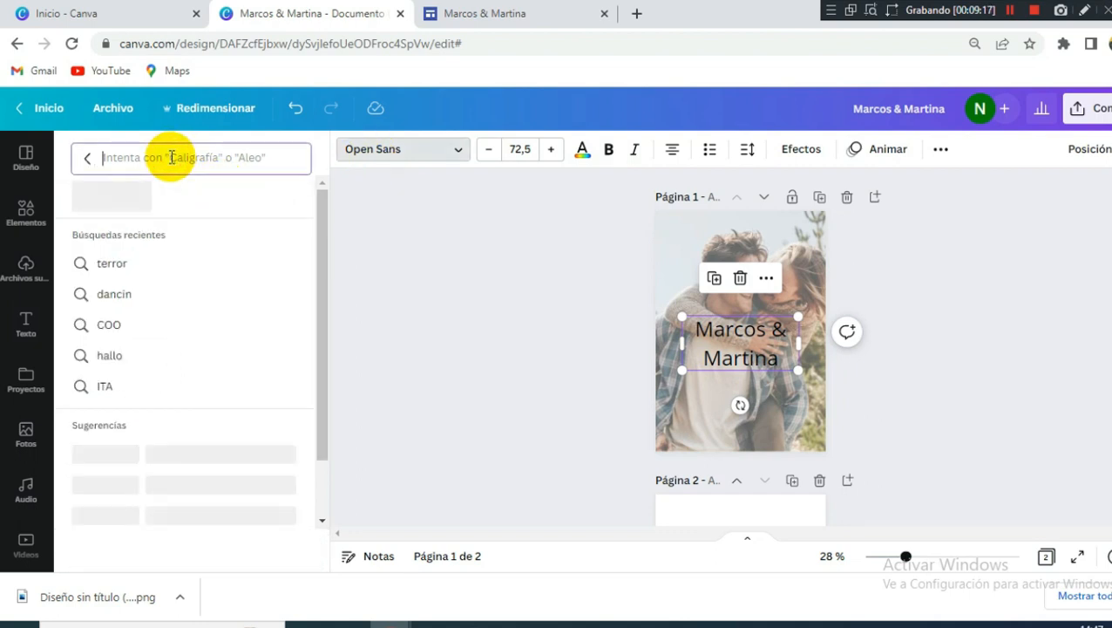
{"action": "type", "text": "a"}
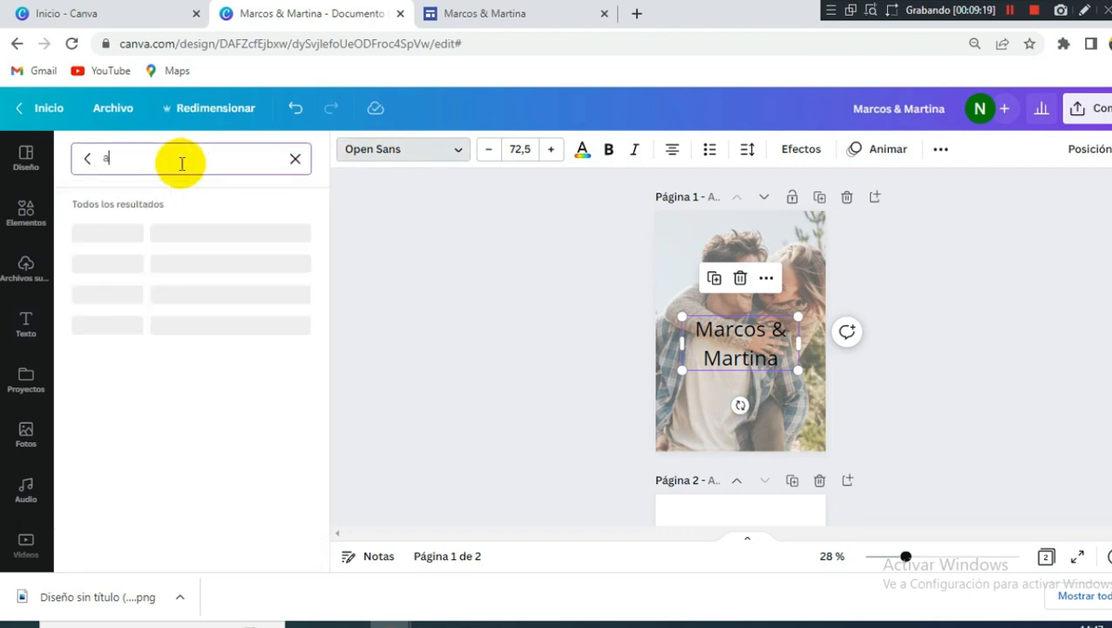
{"action": "type", "text": "aligra"}
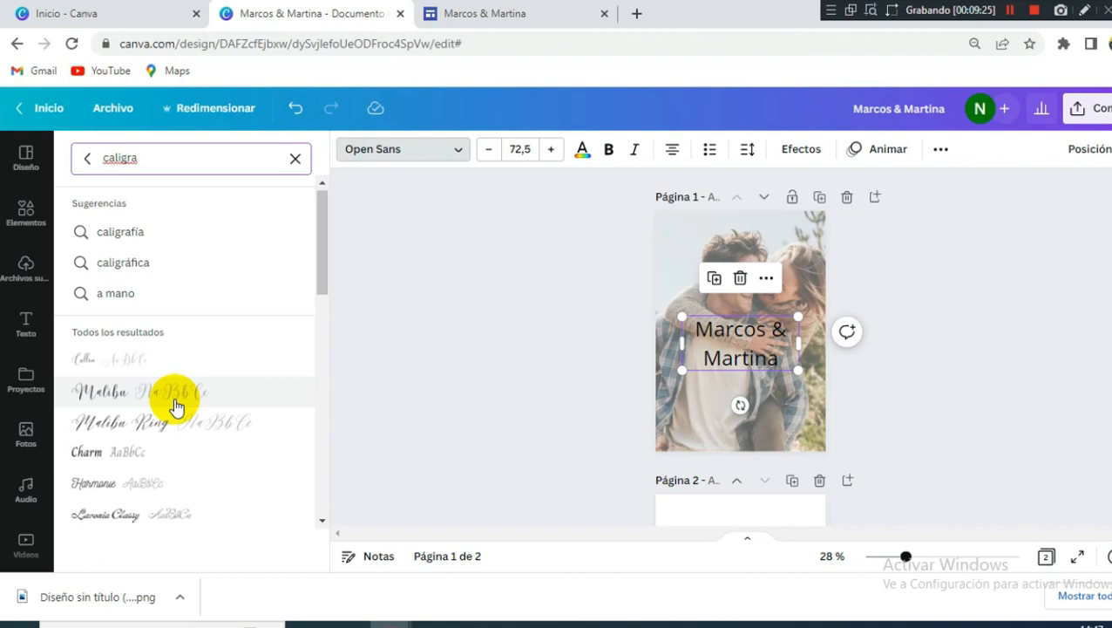
{"action": "scroll", "coordinate": [174, 406], "scroll_direction": "down", "scroll_amount": 4}
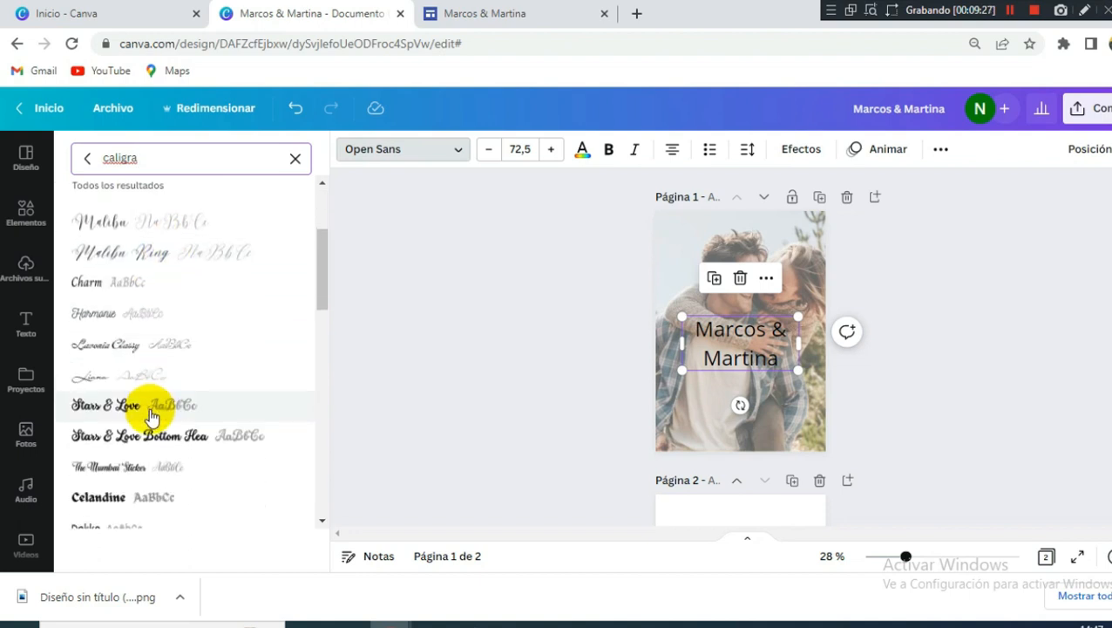
{"action": "scroll", "coordinate": [150, 417], "scroll_direction": "down", "scroll_amount": 15}
{"action": "left_click", "coordinate": [140, 423]}
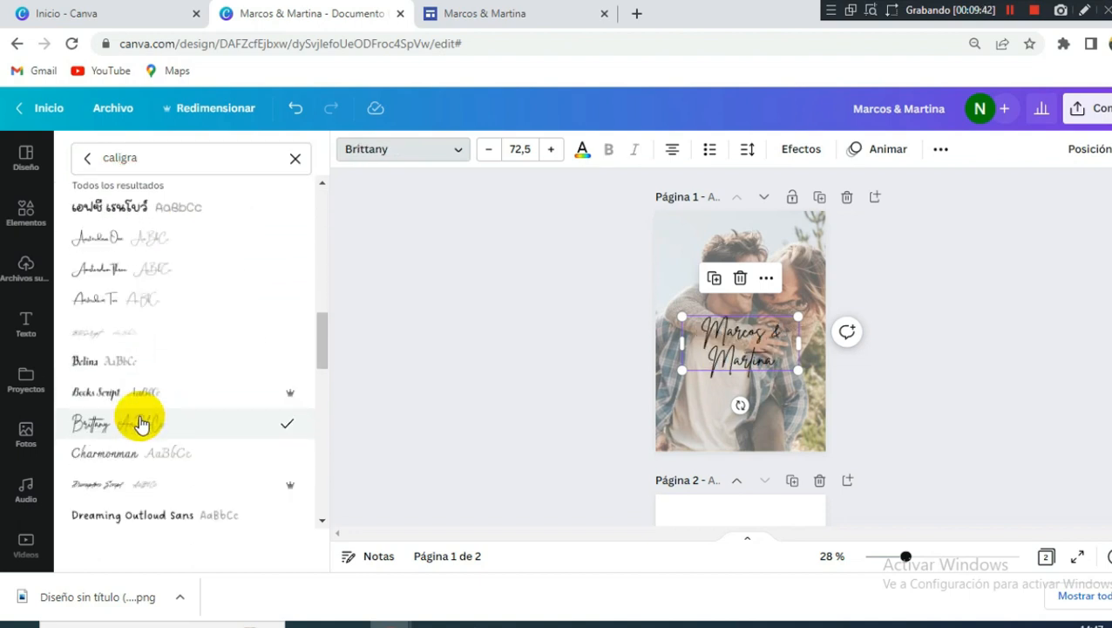
{"action": "scroll", "coordinate": [144, 348], "scroll_direction": "down", "scroll_amount": 2}
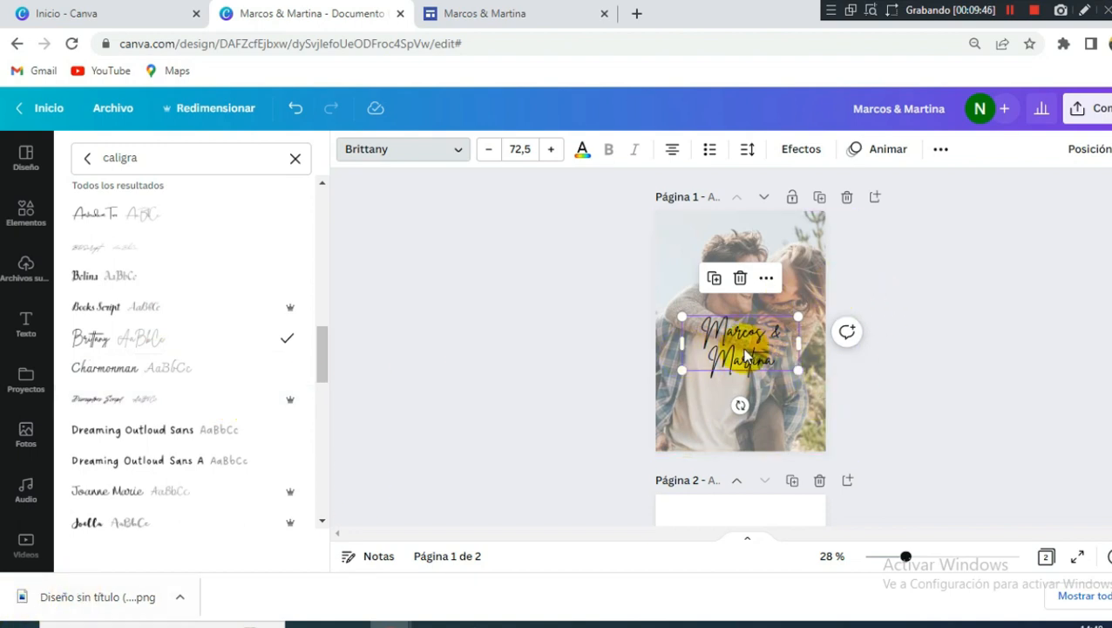
Enlarge the names text to about size 83.5, reposition it over the couple and colour it #373126 from the photo palette.
{"action": "left_click_drag", "start_coordinate": [682, 315], "coordinate": [665, 305]}
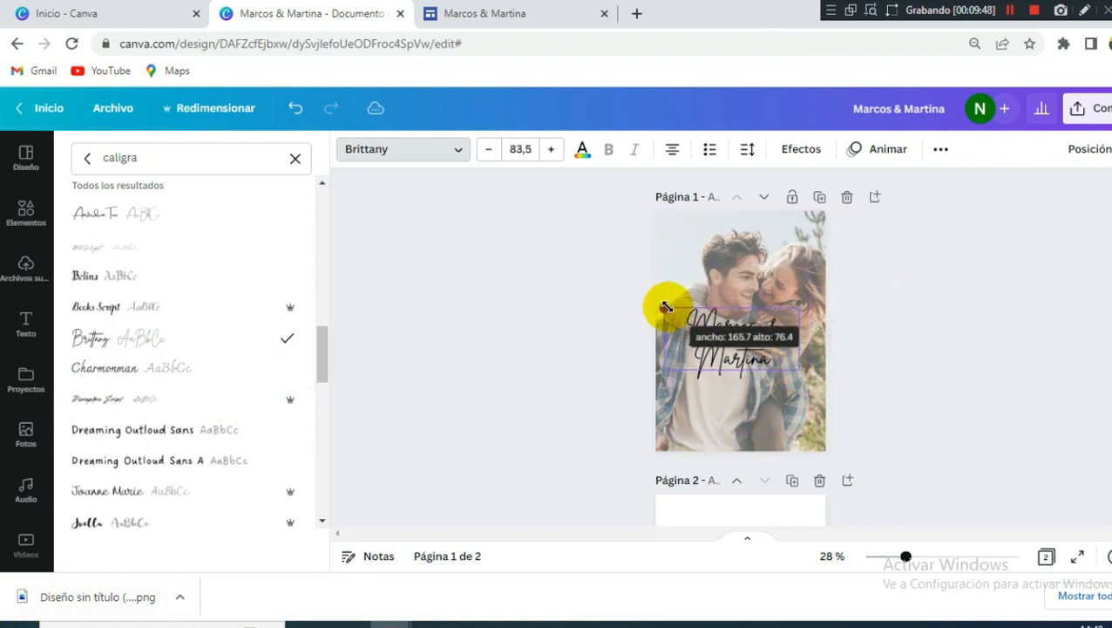
{"action": "left_click_drag", "start_coordinate": [750, 325], "coordinate": [758, 338]}
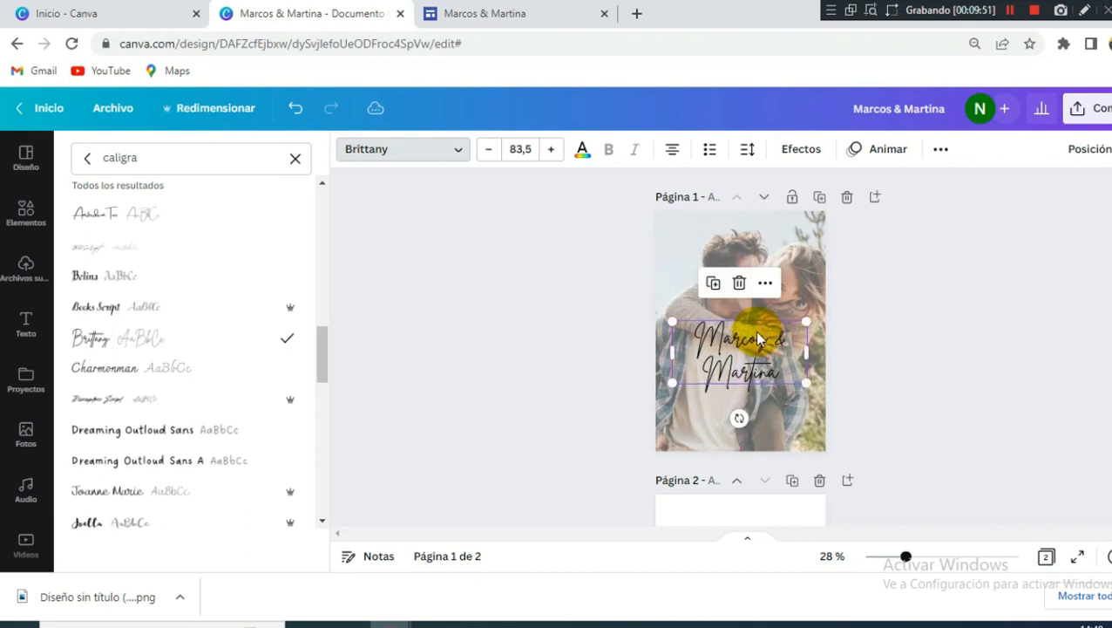
{"action": "left_click", "coordinate": [580, 149]}
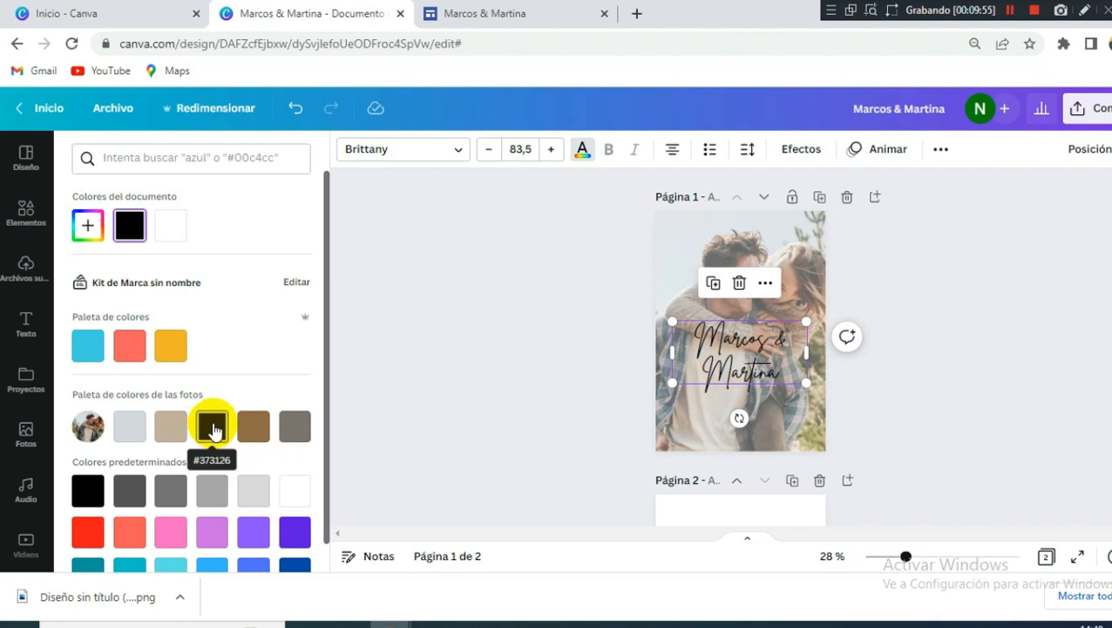
{"action": "left_click", "coordinate": [214, 427]}
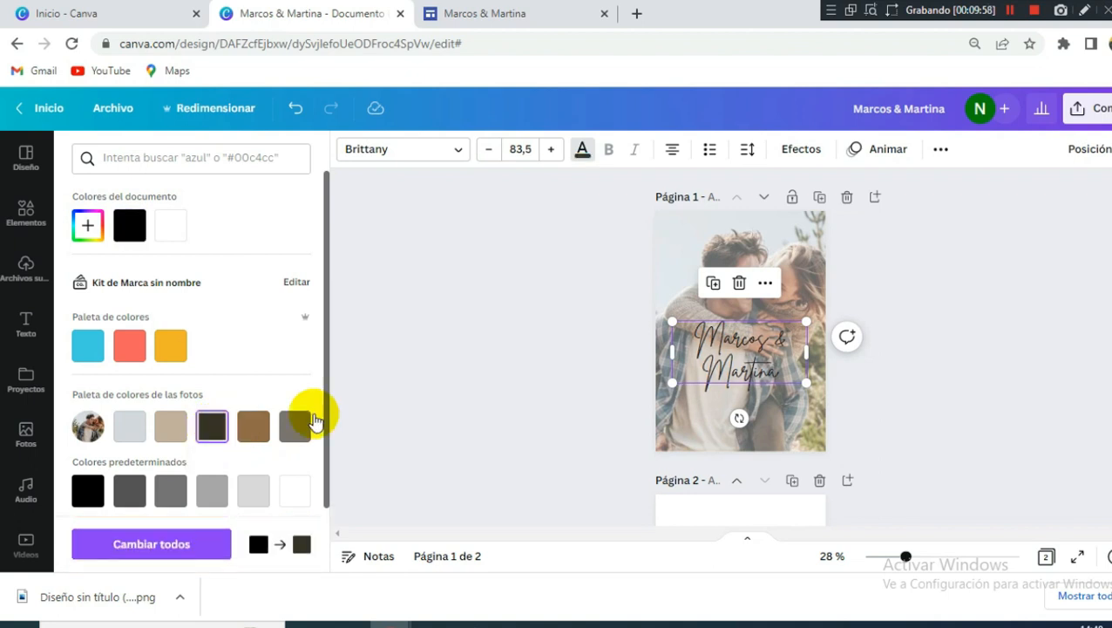
{"action": "left_click", "coordinate": [944, 366]}
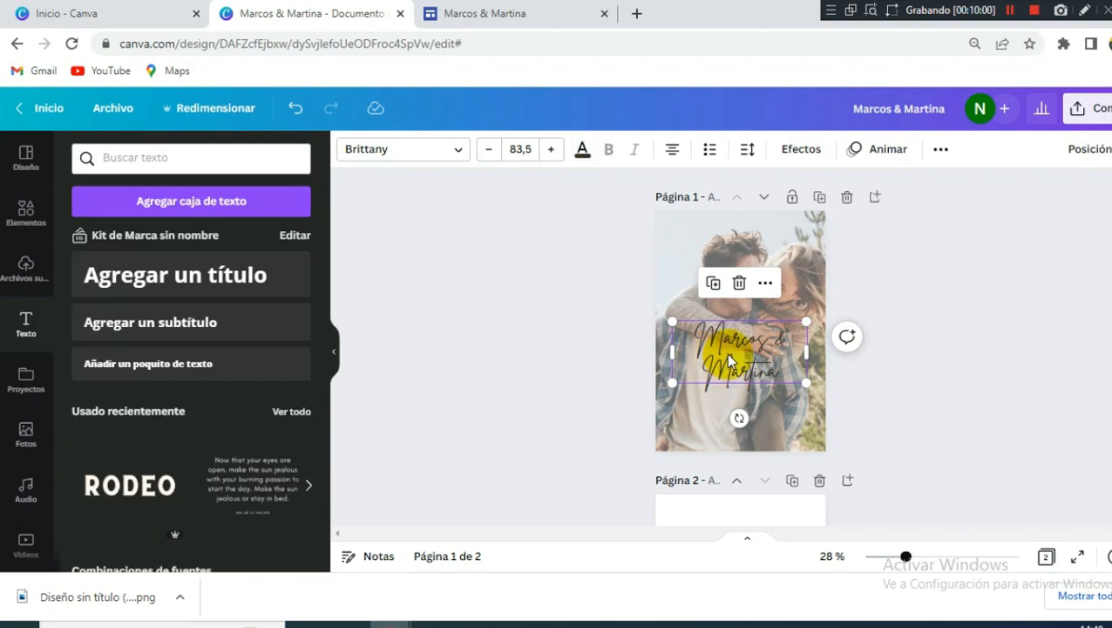
Nudge the names text into the horizontal centre of the cover and duplicate page 1.
{"action": "left_click", "coordinate": [772, 252]}
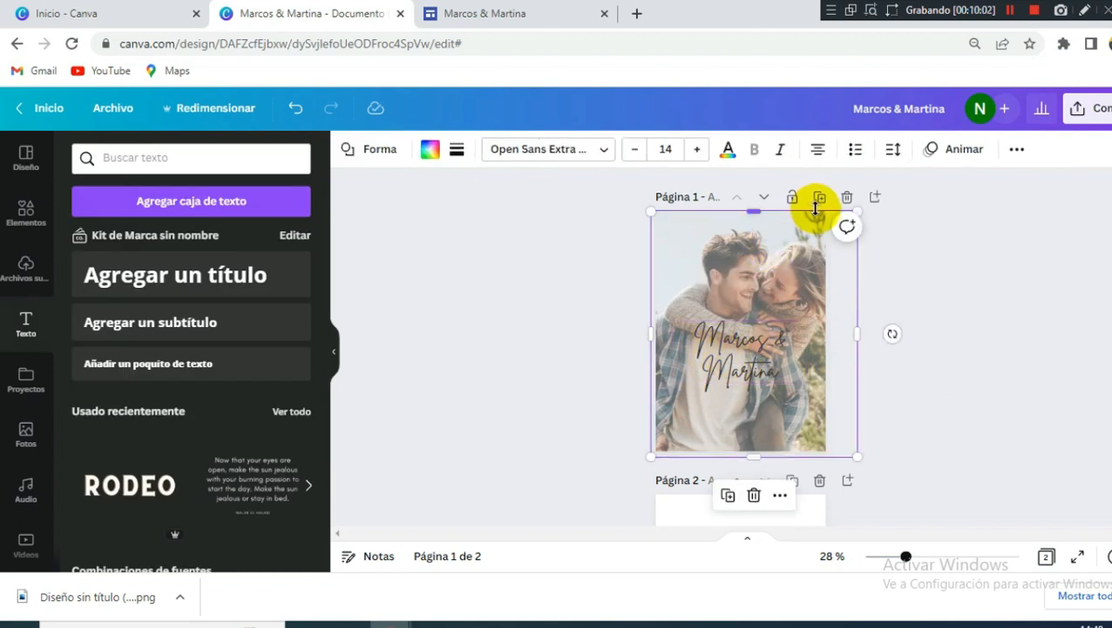
{"action": "left_click", "coordinate": [719, 360]}
{"action": "left_click_drag", "start_coordinate": [718, 359], "coordinate": [727, 356]}
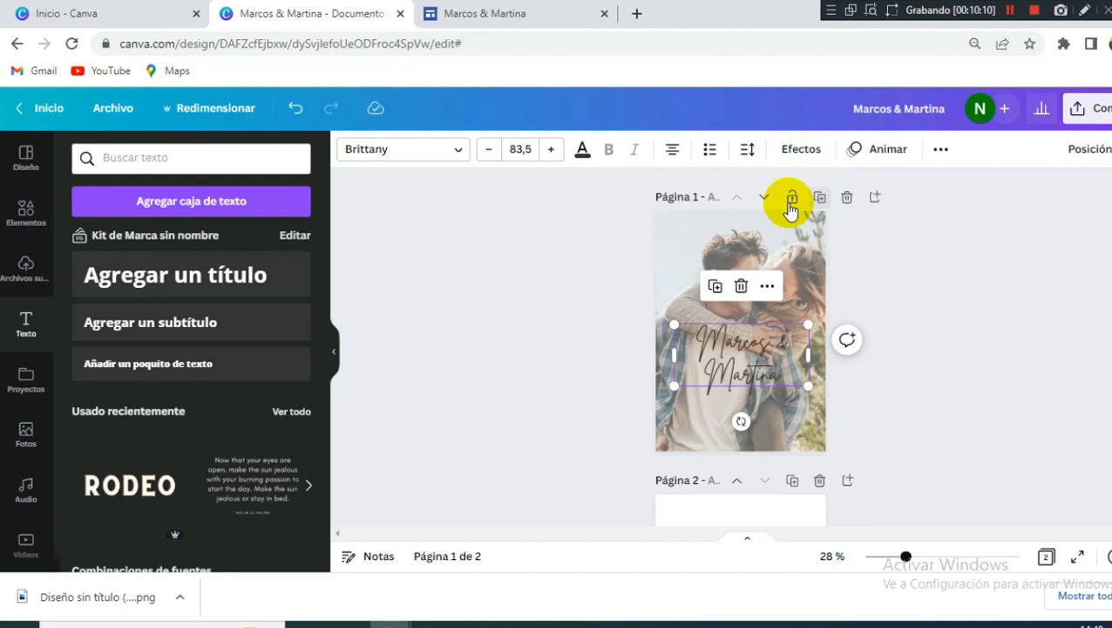
{"action": "left_click", "coordinate": [741, 239]}
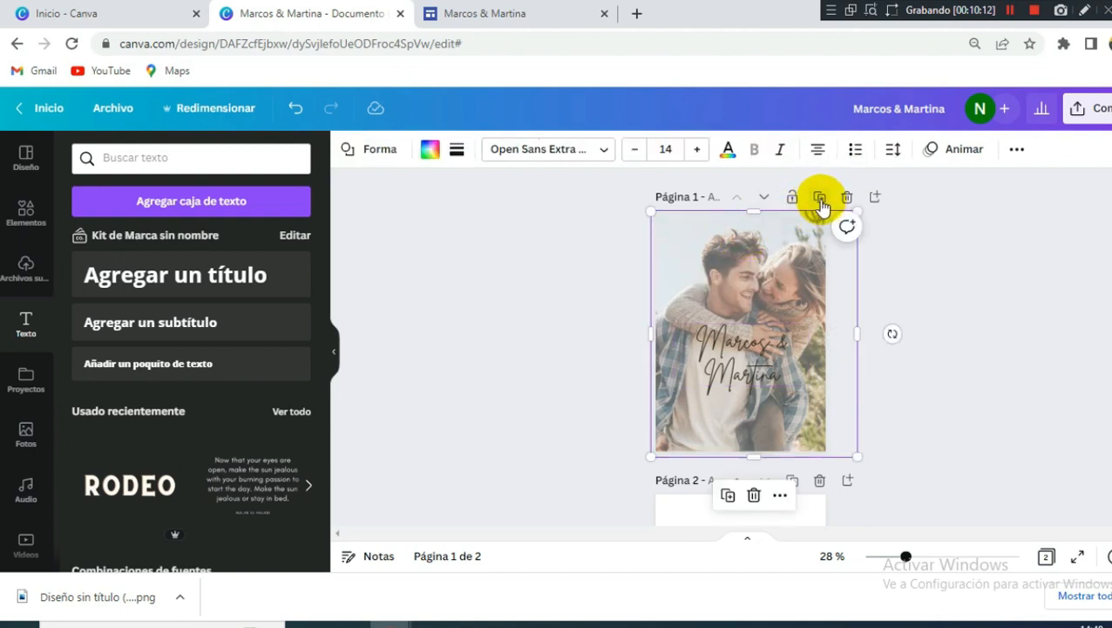
{"action": "left_click", "coordinate": [820, 201]}
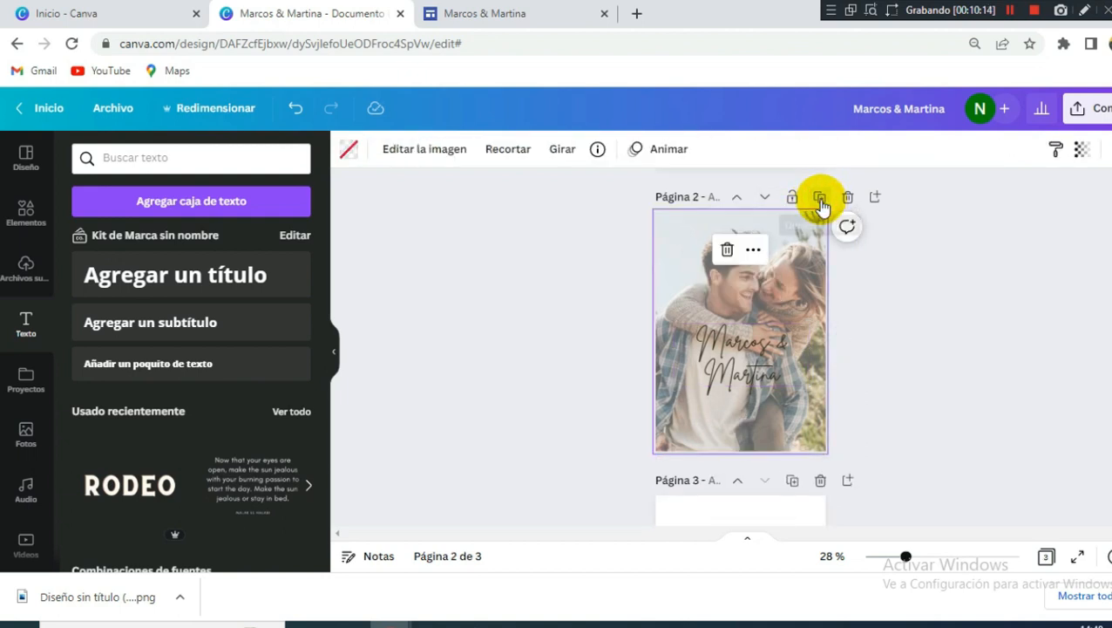
Delete the translucent overlay shape and the couple photo from page 2, keeping only the names text.
{"action": "left_click", "coordinate": [795, 228]}
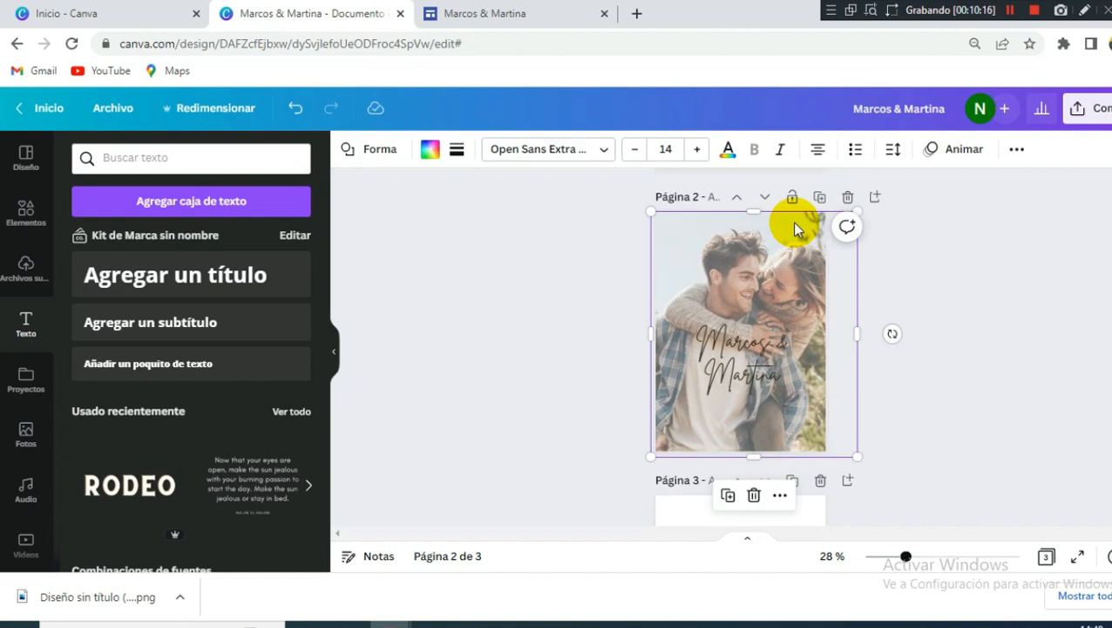
{"action": "left_click", "coordinate": [1001, 266]}
{"action": "left_click", "coordinate": [779, 253]}
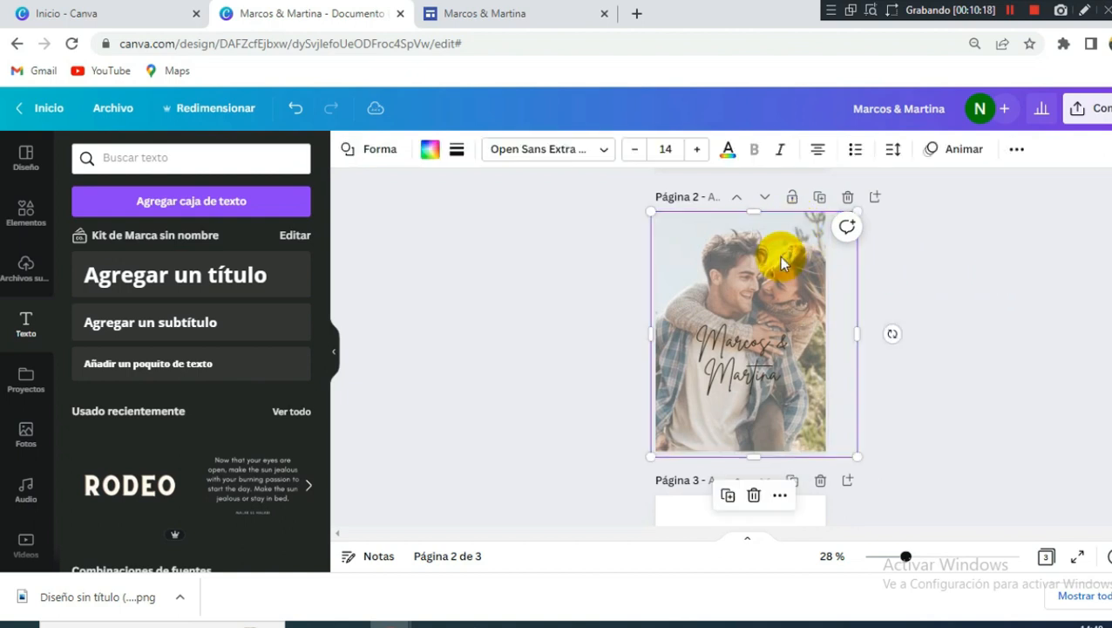
{"action": "left_click", "coordinate": [1031, 285]}
{"action": "left_click", "coordinate": [720, 247]}
{"action": "left_click", "coordinate": [724, 250]}
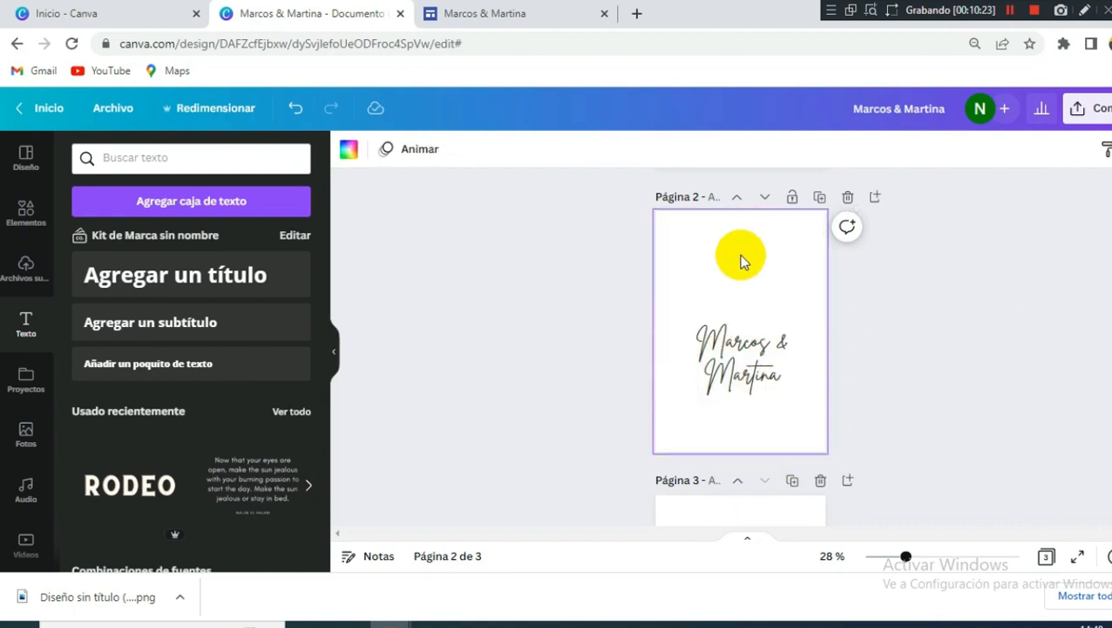
Download only the current page 2 as a PNG with a transparent background.
{"action": "left_click", "coordinate": [769, 348]}
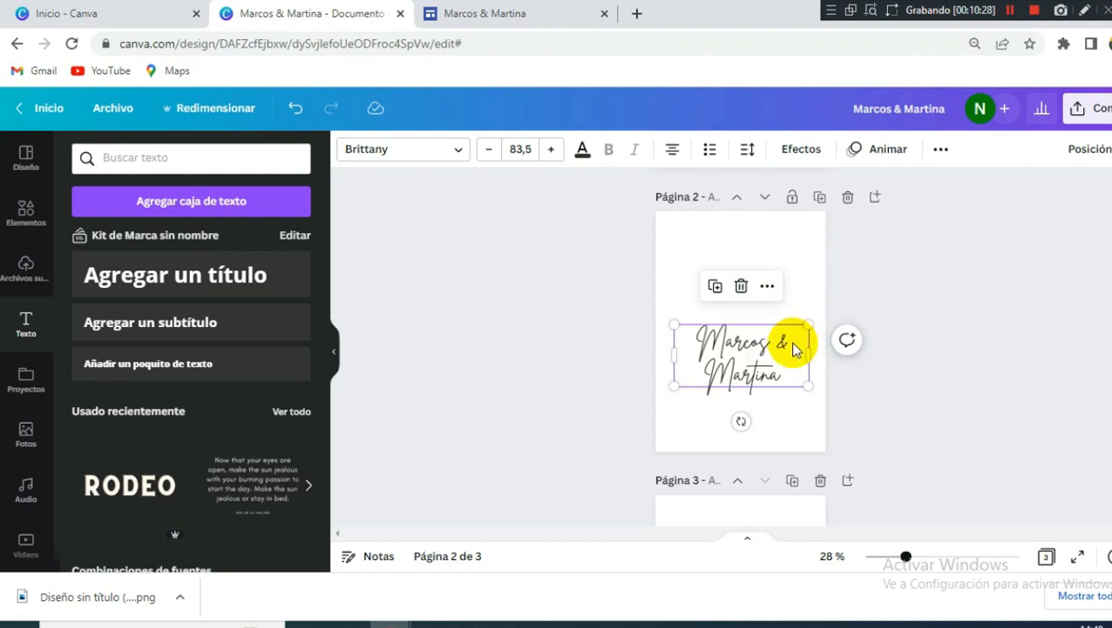
{"action": "left_click", "coordinate": [1095, 118]}
{"action": "left_click", "coordinate": [875, 476]}
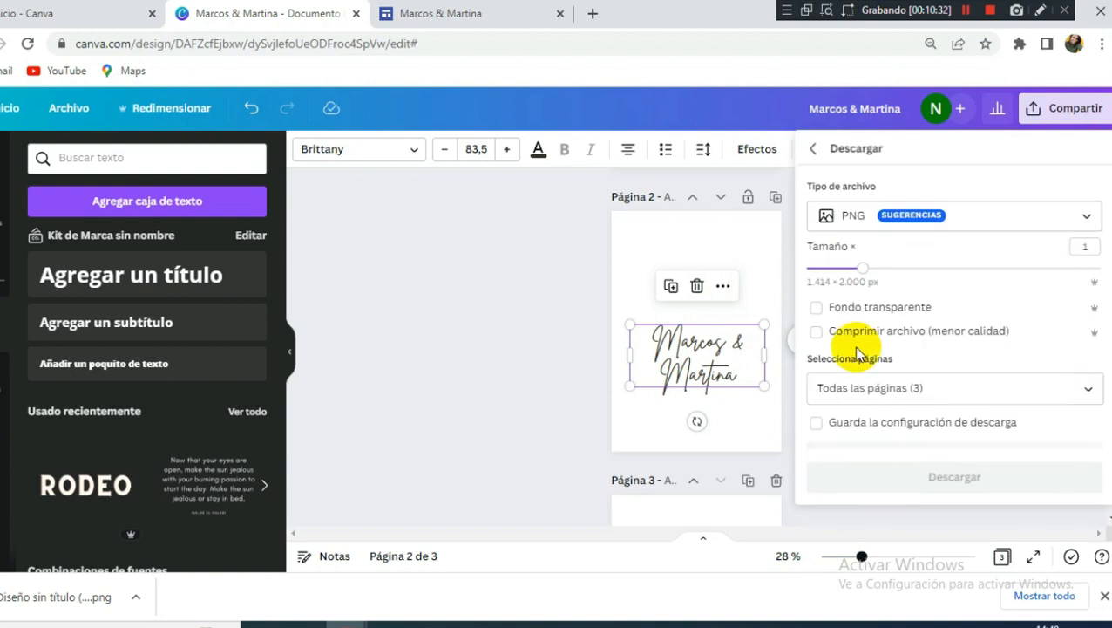
{"action": "left_click", "coordinate": [835, 307]}
{"action": "left_click", "coordinate": [913, 391]}
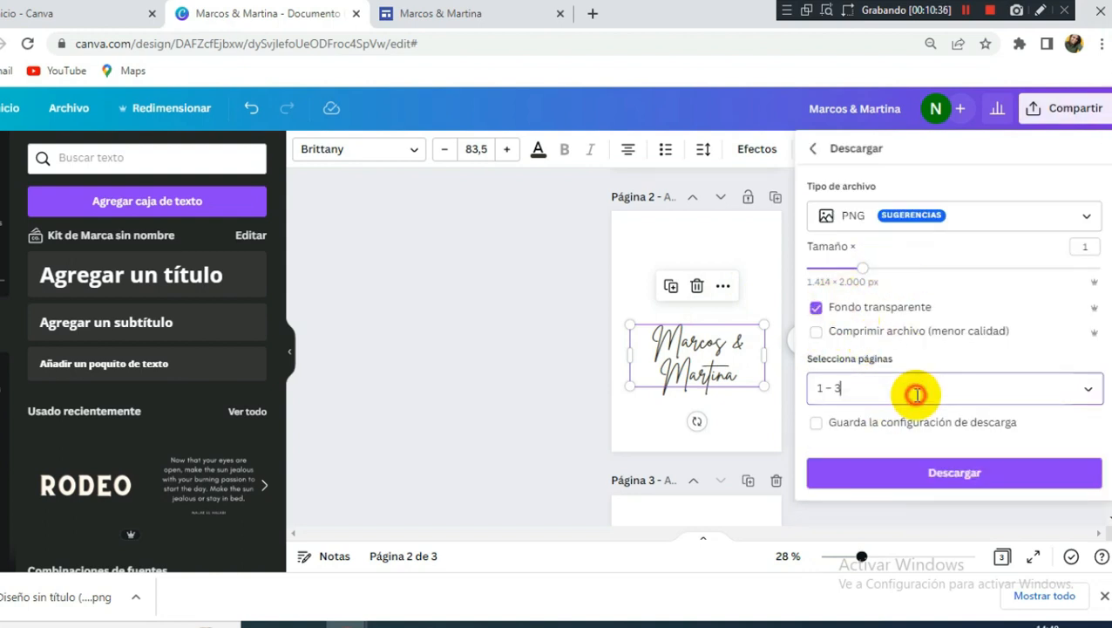
{"action": "left_click", "coordinate": [1074, 142]}
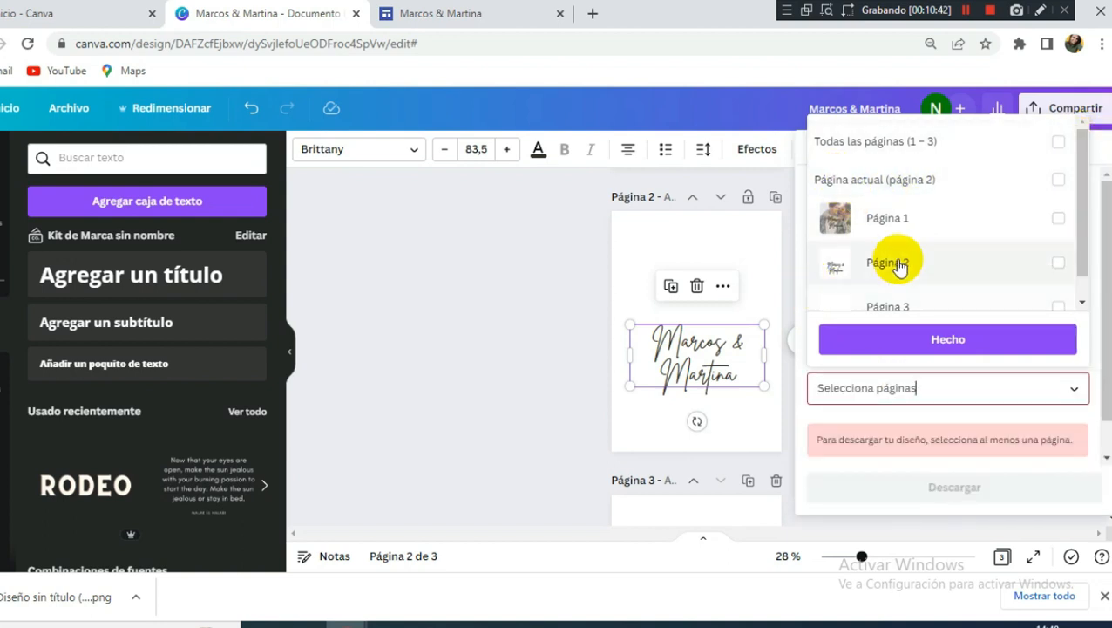
{"action": "left_click", "coordinate": [1058, 179]}
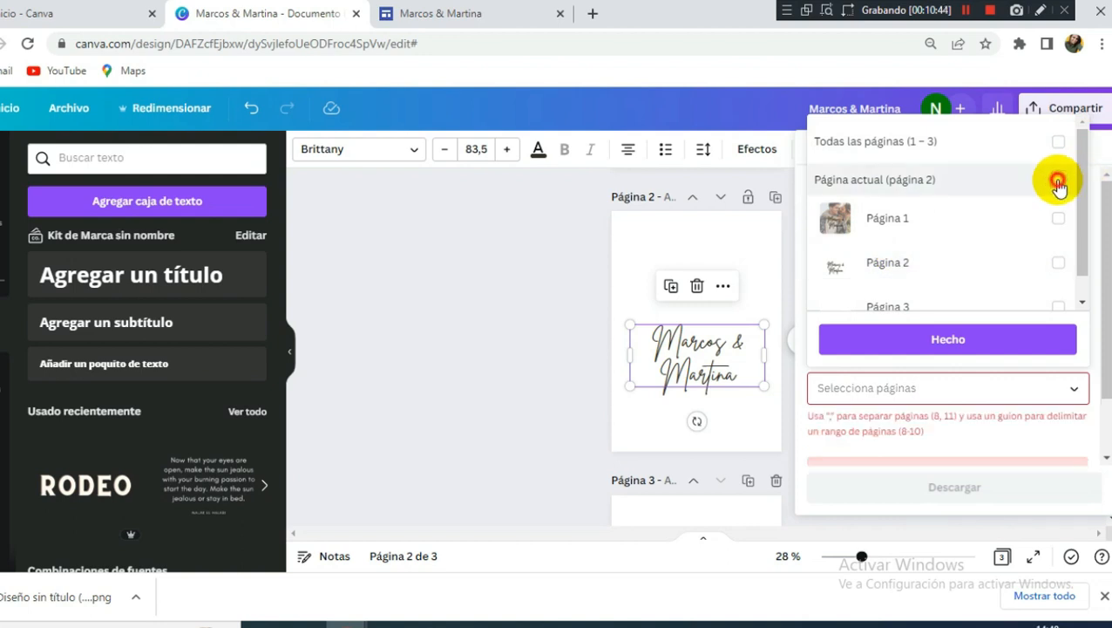
{"action": "left_click", "coordinate": [1003, 342]}
{"action": "left_click", "coordinate": [969, 471]}
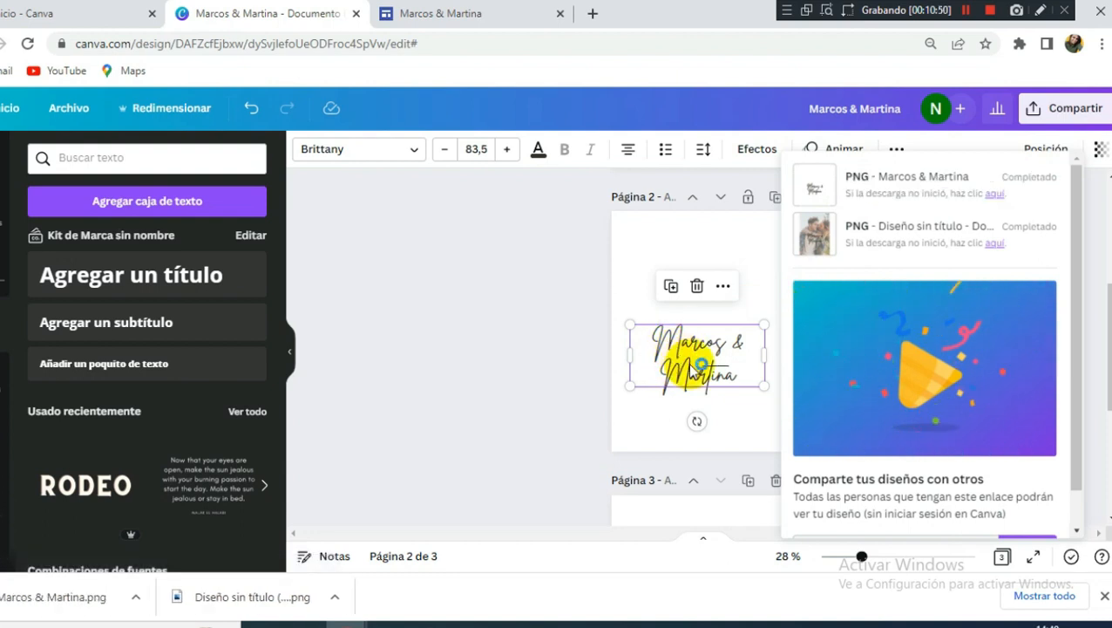
View the remove.bg image upload page in a new browser tab and return to the Canva design.
{"action": "left_click", "coordinate": [591, 11]}
{"action": "type", "text": "remove"}
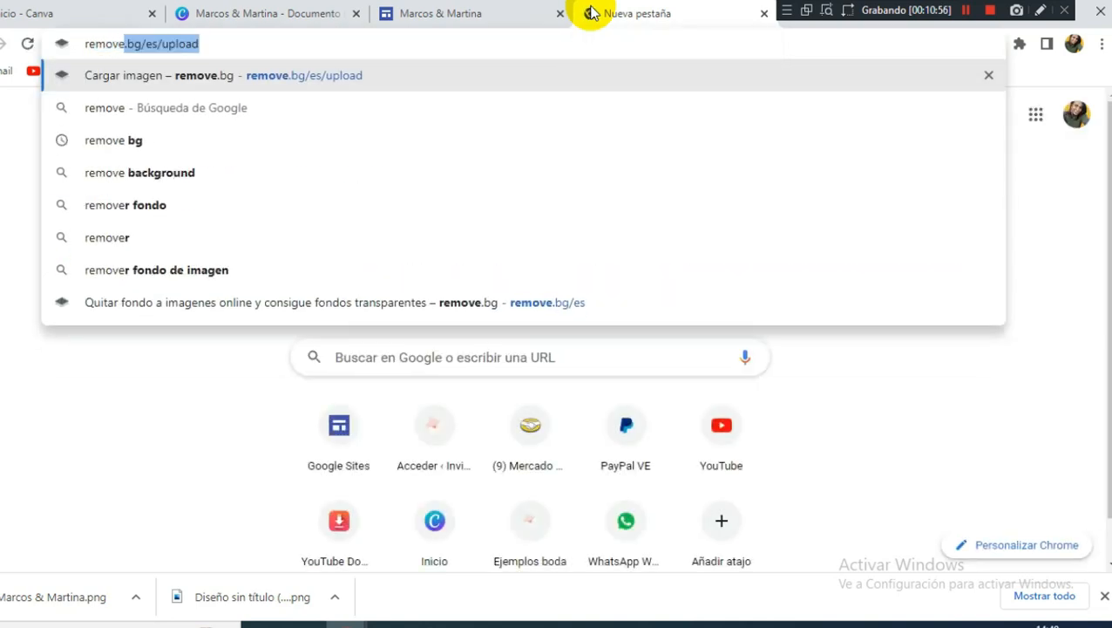
{"action": "key", "text": "Return"}
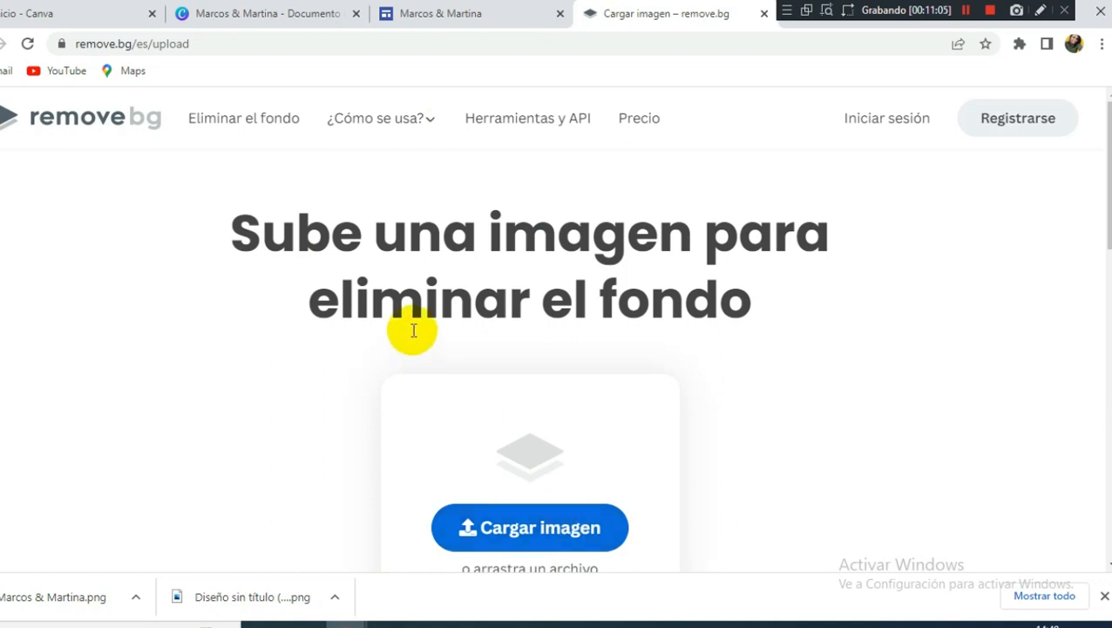
{"action": "left_click", "coordinate": [301, 7]}
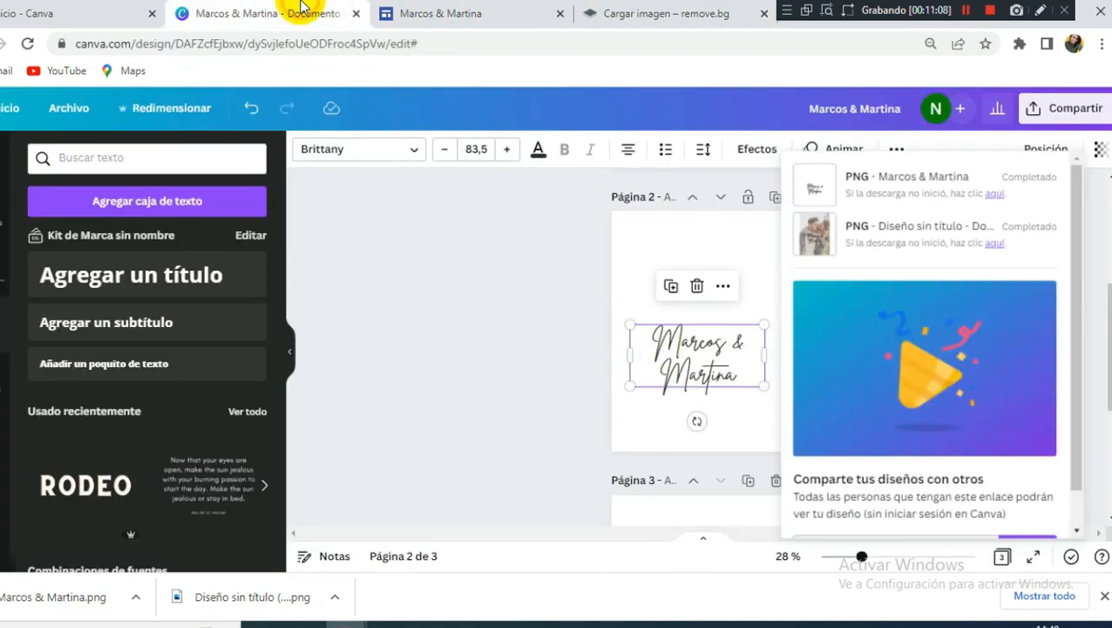
{"action": "left_click", "coordinate": [460, 290]}
Switch to the Google Sites editor and upload the downloaded names PNG from the Descargas folder onto the page.
{"action": "left_click", "coordinate": [451, 11]}
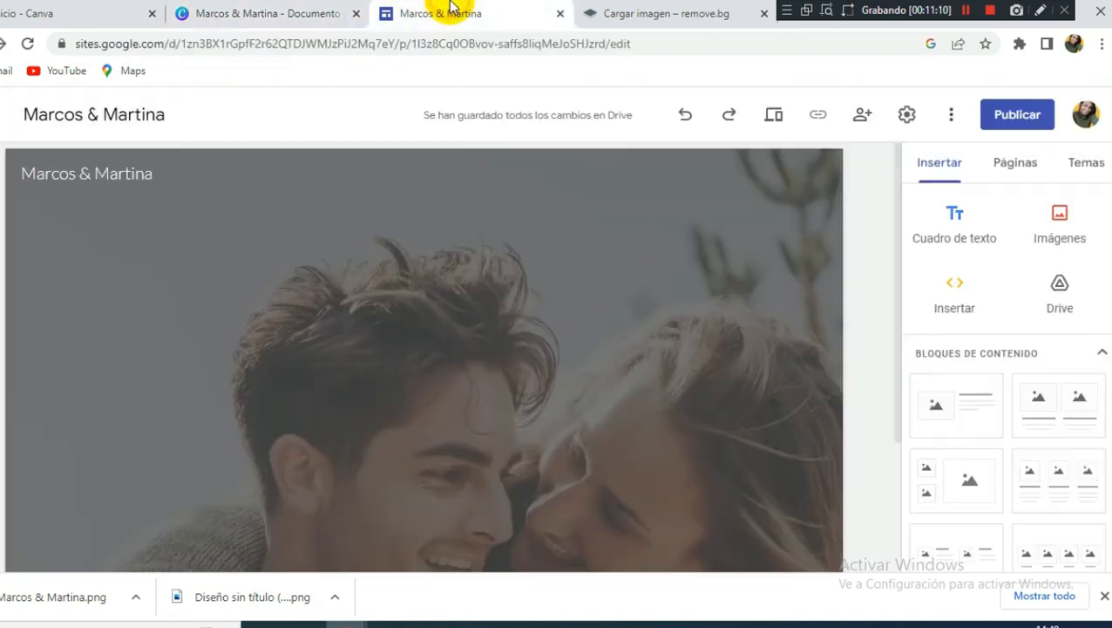
{"action": "scroll", "coordinate": [872, 223], "scroll_direction": "down", "scroll_amount": 1}
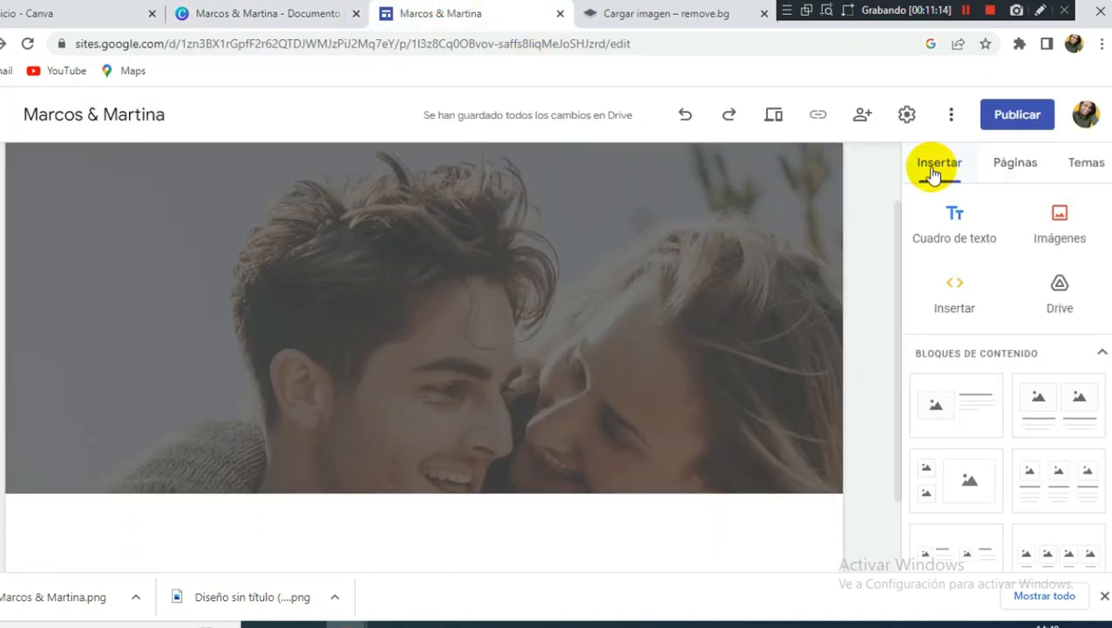
{"action": "left_click", "coordinate": [1059, 228]}
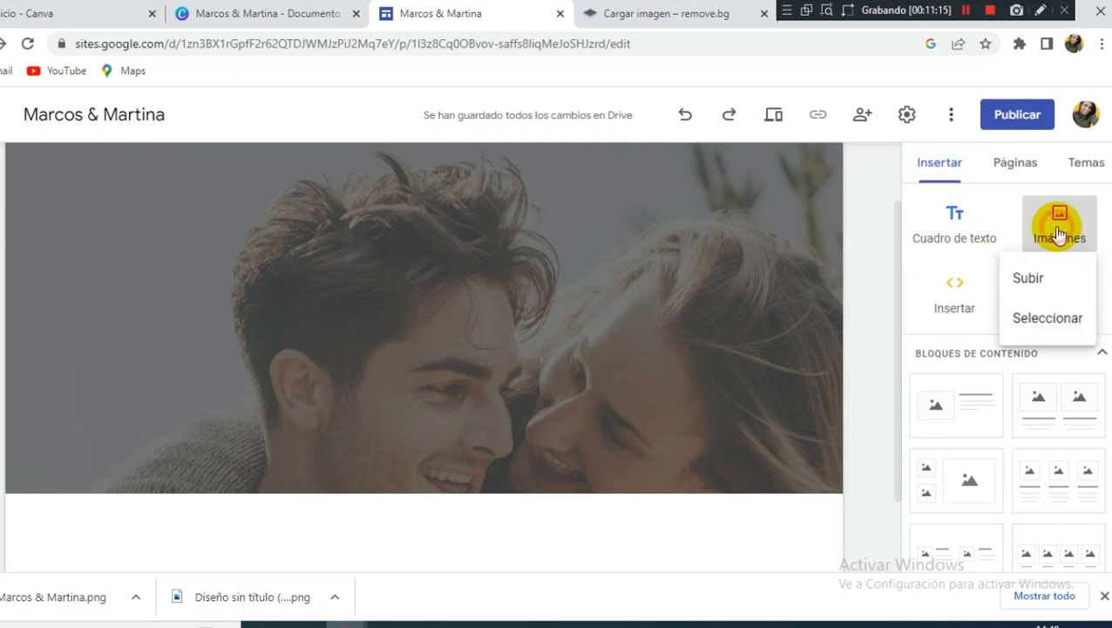
{"action": "left_click", "coordinate": [1055, 288]}
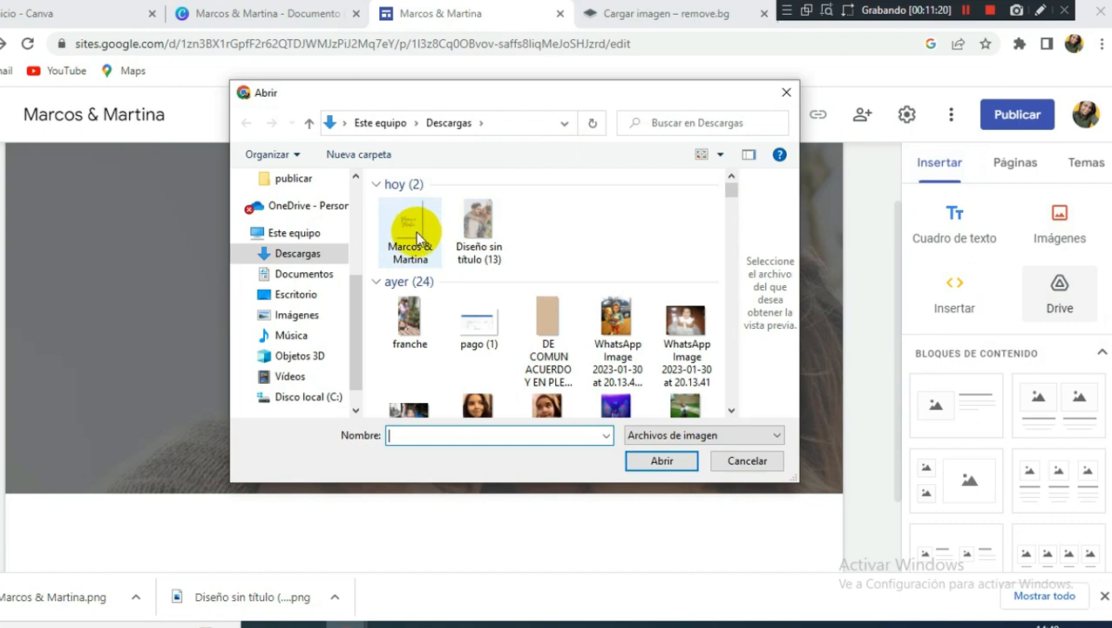
{"action": "left_click", "coordinate": [417, 236]}
{"action": "left_click", "coordinate": [659, 461]}
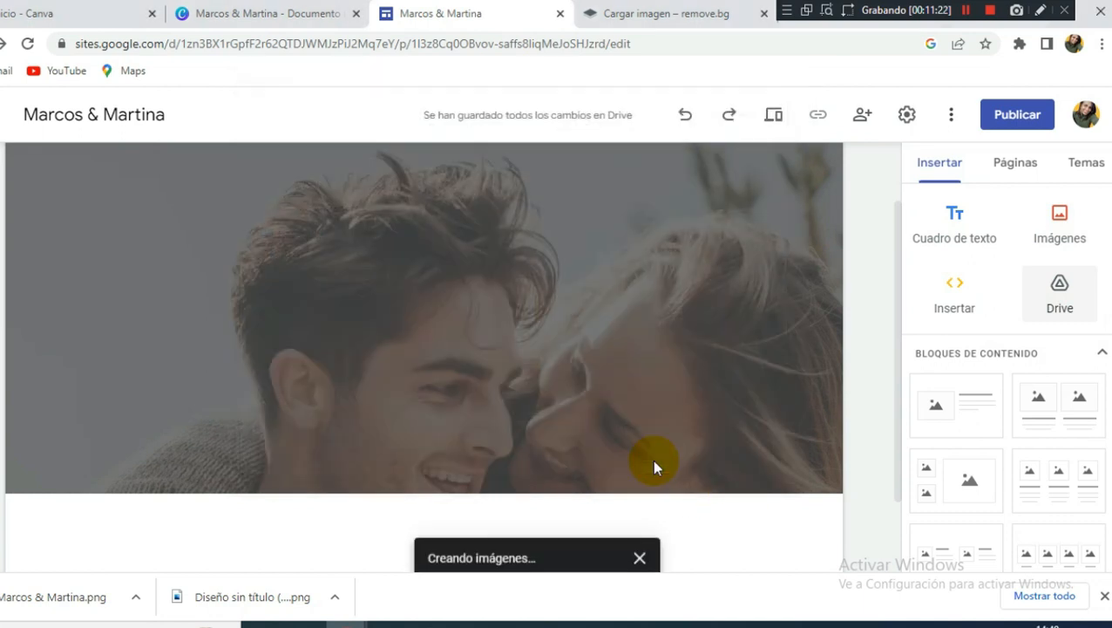
Shorten the names image's frame and reposition the picture inside it so it fits closely around the lettering.
{"action": "scroll", "coordinate": [430, 445], "scroll_direction": "up", "scroll_amount": 1}
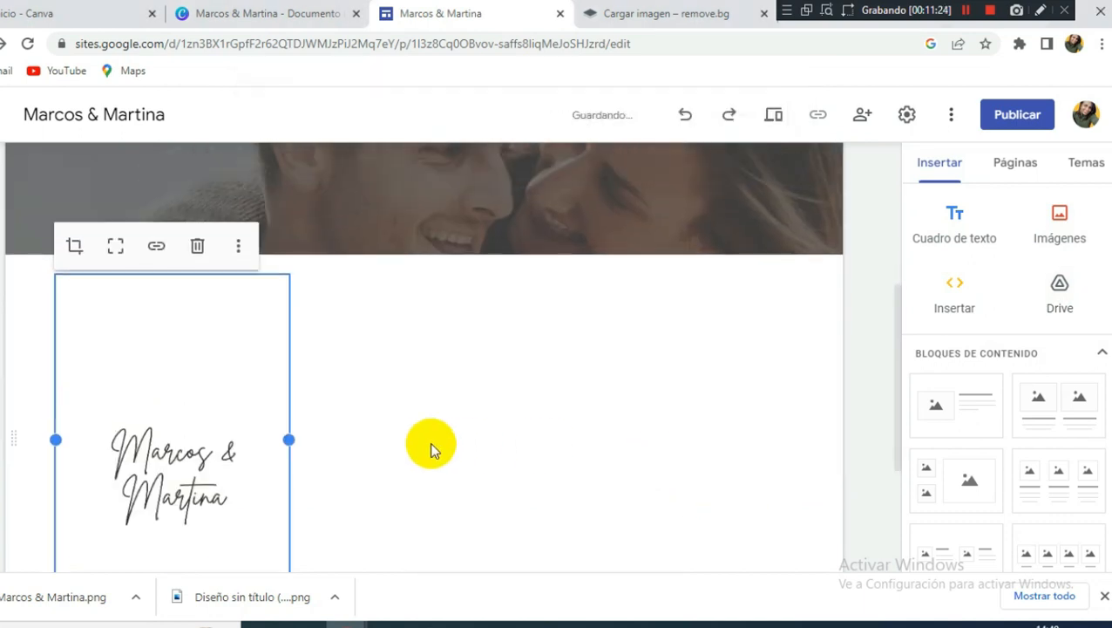
{"action": "scroll", "coordinate": [433, 449], "scroll_direction": "down", "scroll_amount": 2}
{"action": "left_click_drag", "start_coordinate": [171, 473], "coordinate": [176, 423]}
{"action": "left_click_drag", "start_coordinate": [170, 475], "coordinate": [172, 474]}
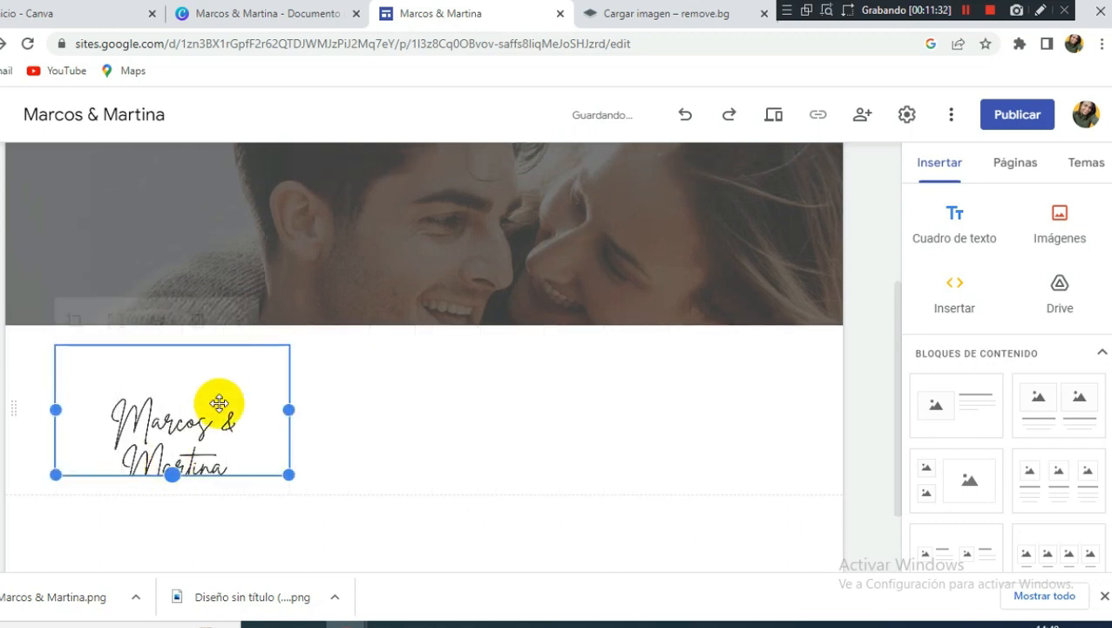
{"action": "double_click", "coordinate": [161, 424]}
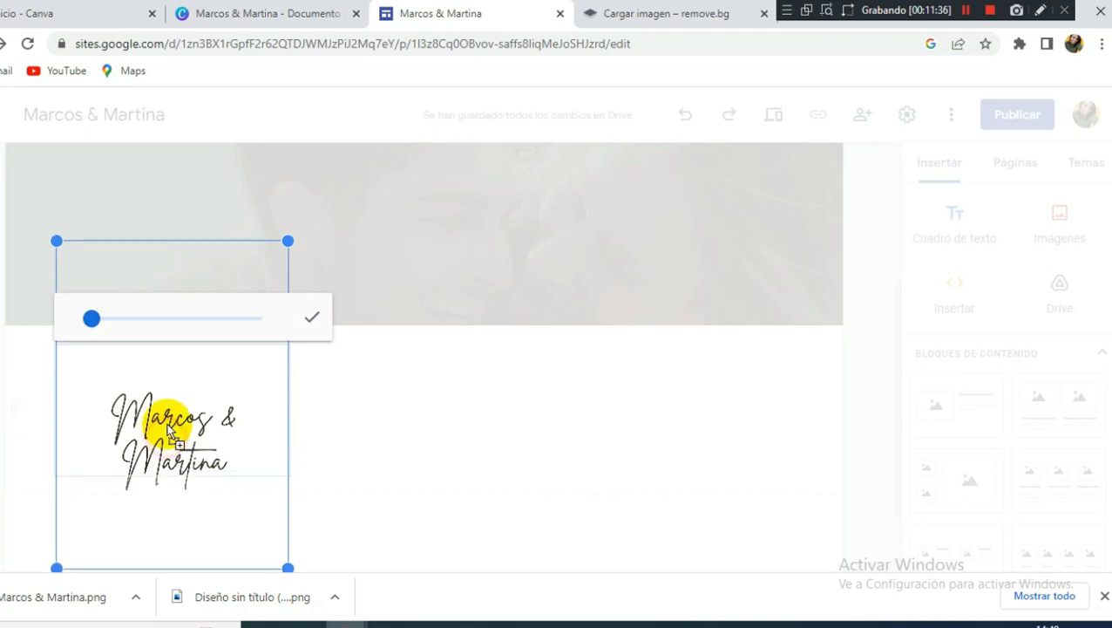
{"action": "left_click", "coordinate": [313, 325]}
{"action": "left_click_drag", "start_coordinate": [170, 473], "coordinate": [180, 462]}
{"action": "double_click", "coordinate": [208, 419]}
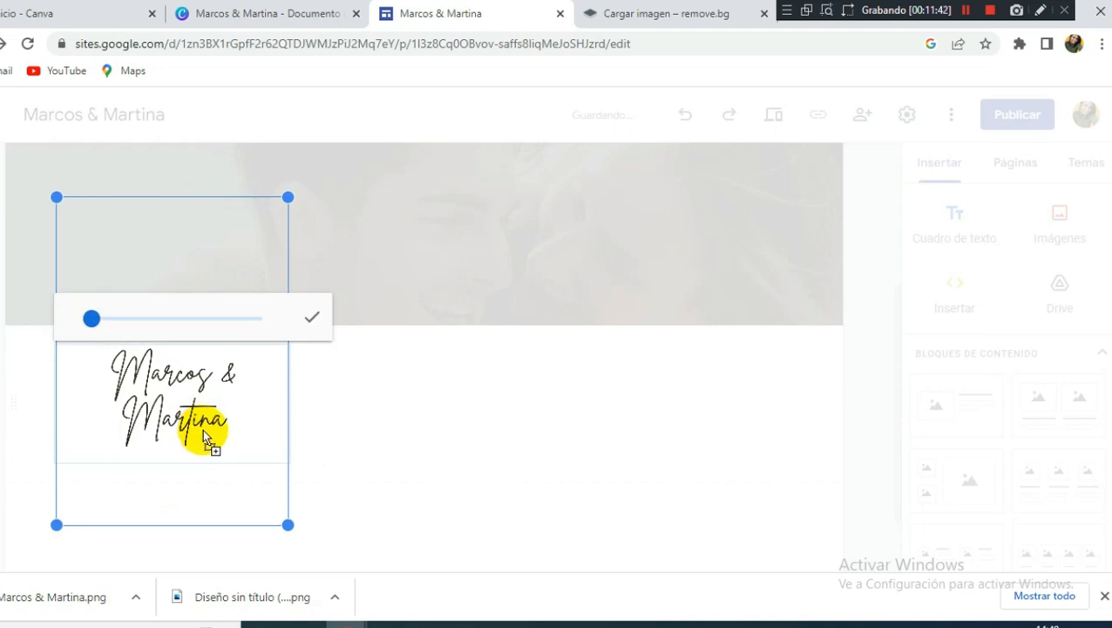
{"action": "left_click", "coordinate": [312, 319]}
{"action": "scroll", "coordinate": [402, 419], "scroll_direction": "up", "scroll_amount": 1}
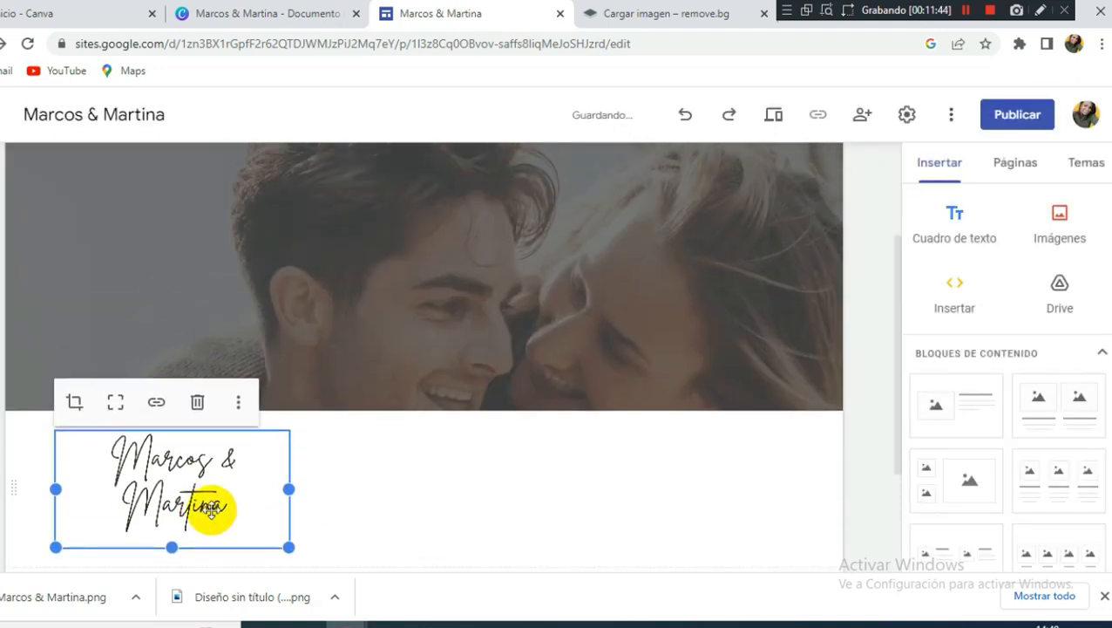
Place the names image onto the header photo, horizontally centred, and check it in the phone preview.
{"action": "left_click_drag", "start_coordinate": [154, 498], "coordinate": [493, 334]}
{"action": "scroll", "coordinate": [492, 328], "scroll_direction": "up", "scroll_amount": 2}
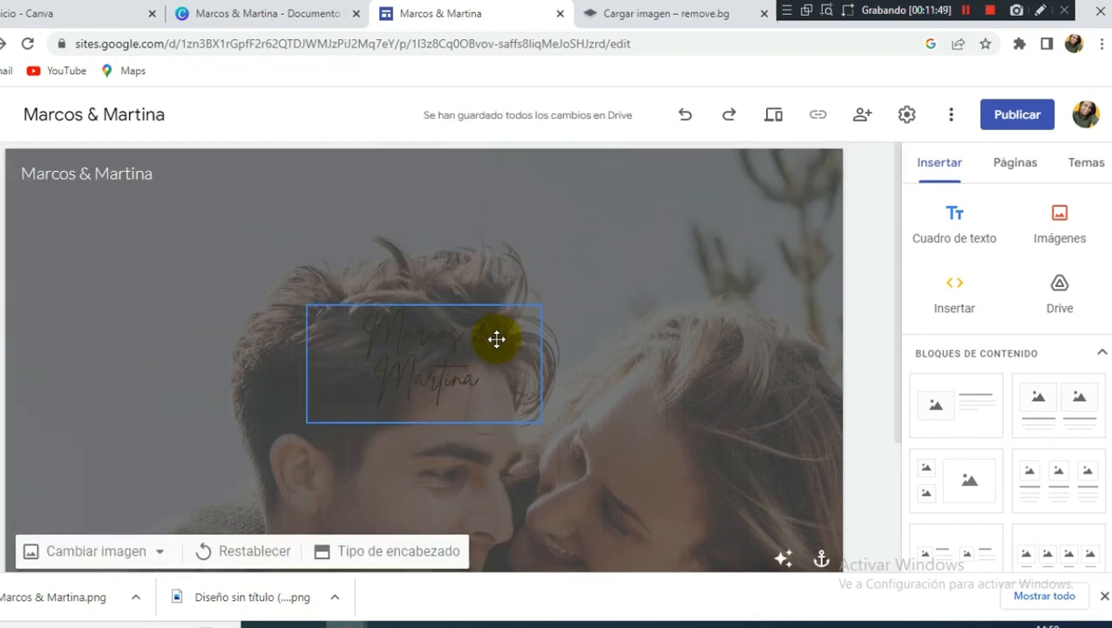
{"action": "left_click", "coordinate": [493, 339]}
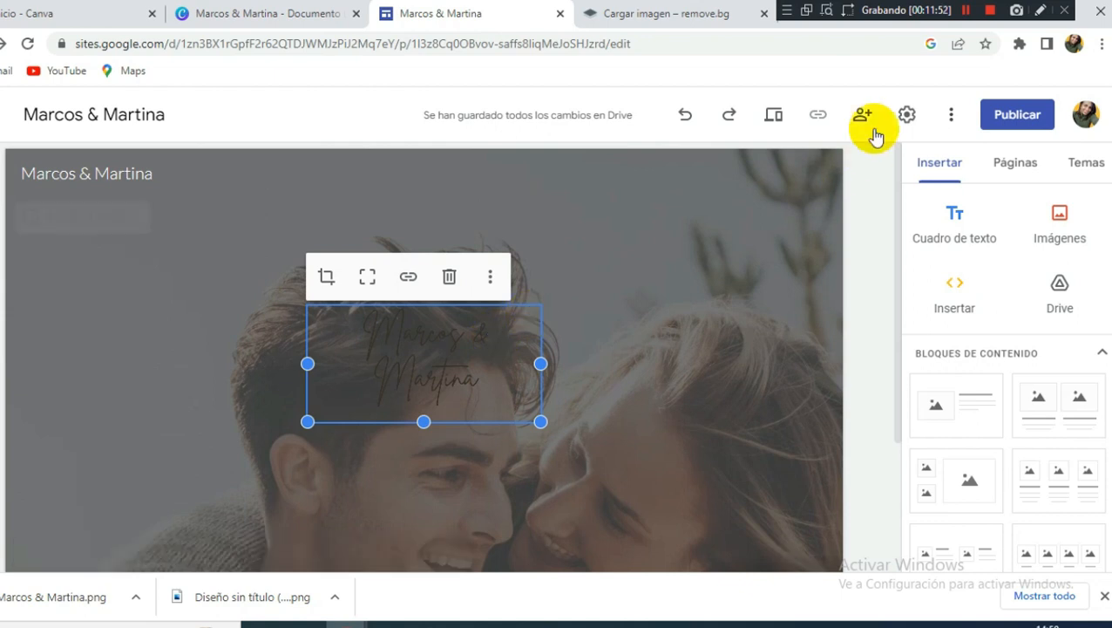
{"action": "left_click", "coordinate": [774, 118]}
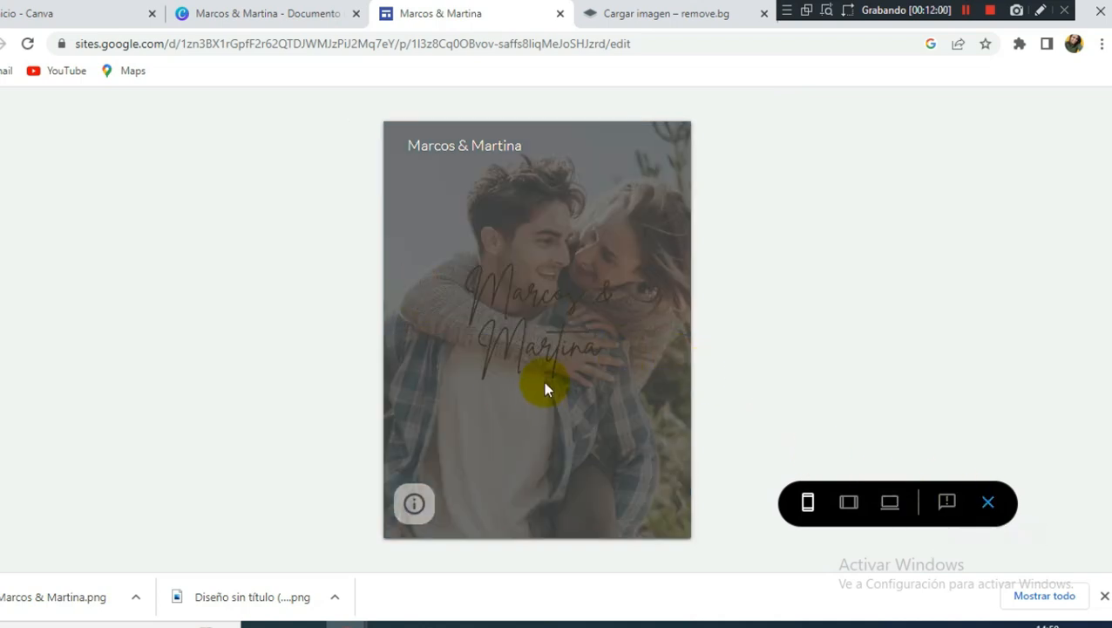
{"action": "left_click", "coordinate": [990, 503]}
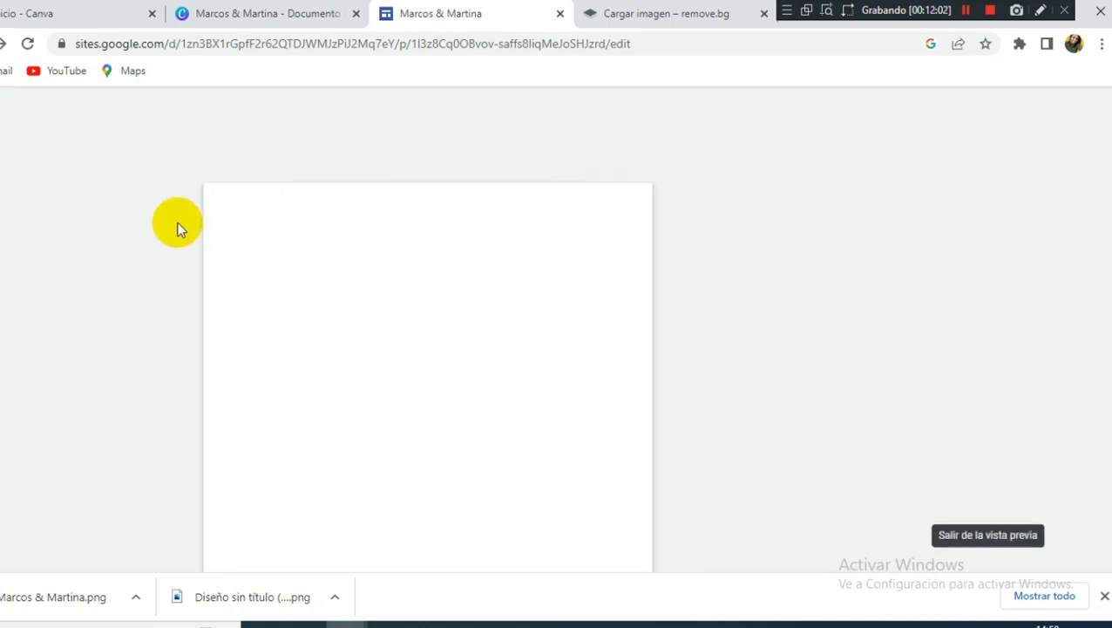
Remove the readability adjustment that darkens the header photo.
{"action": "scroll", "coordinate": [464, 320], "scroll_direction": "down", "scroll_amount": 1}
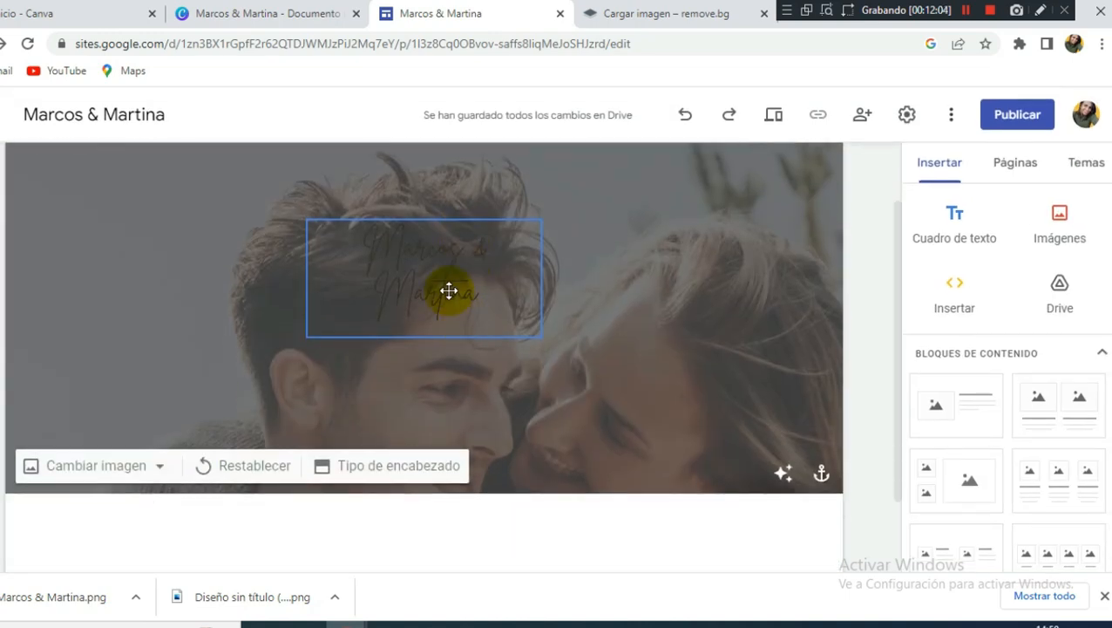
{"action": "left_click", "coordinate": [449, 290]}
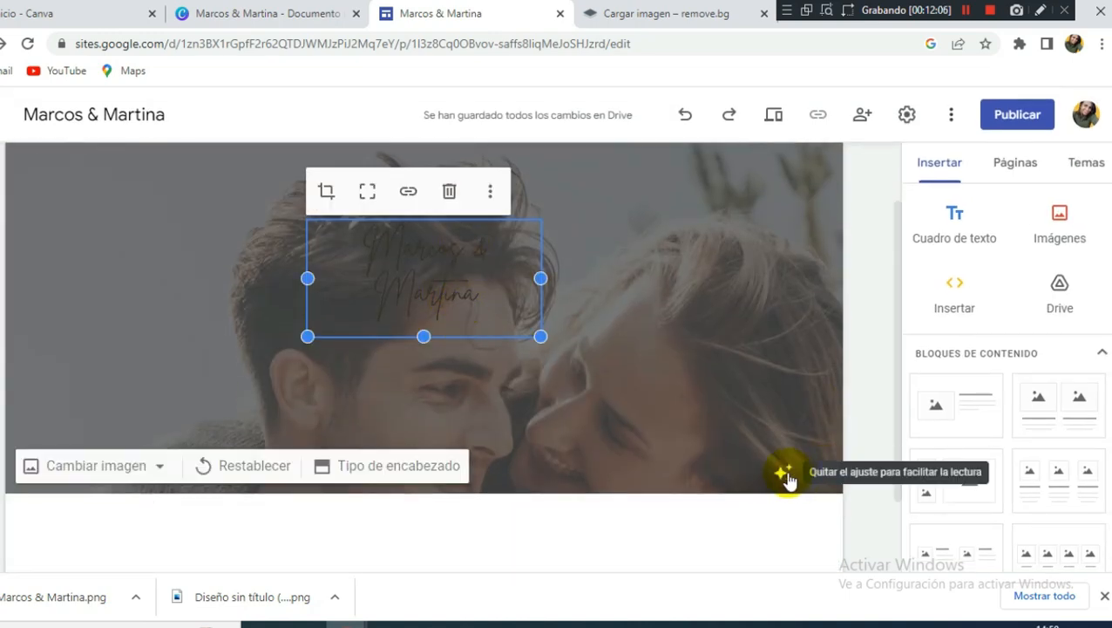
{"action": "left_click", "coordinate": [786, 475]}
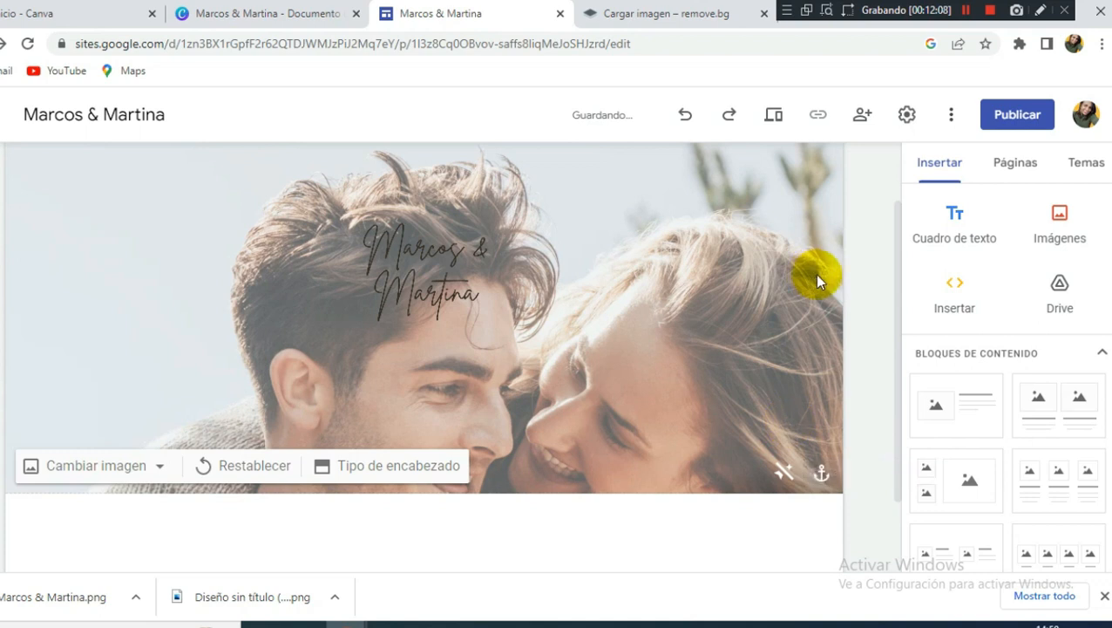
Preview the site at phone size and compare its header with the page 1 cover in Canva.
{"action": "left_click", "coordinate": [774, 116]}
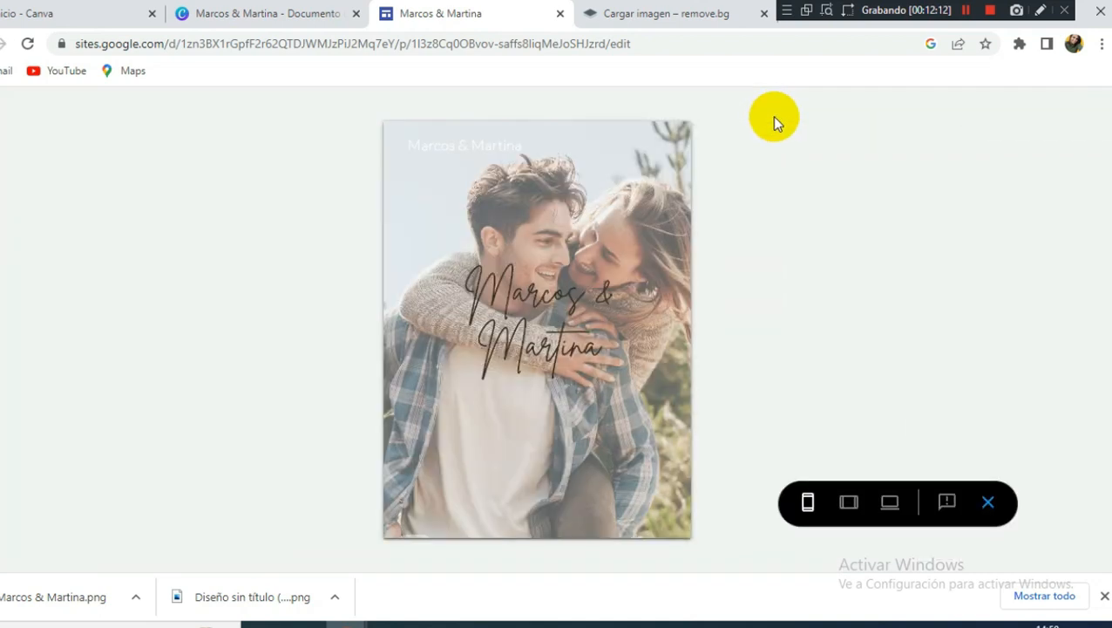
{"action": "left_click", "coordinate": [236, 13]}
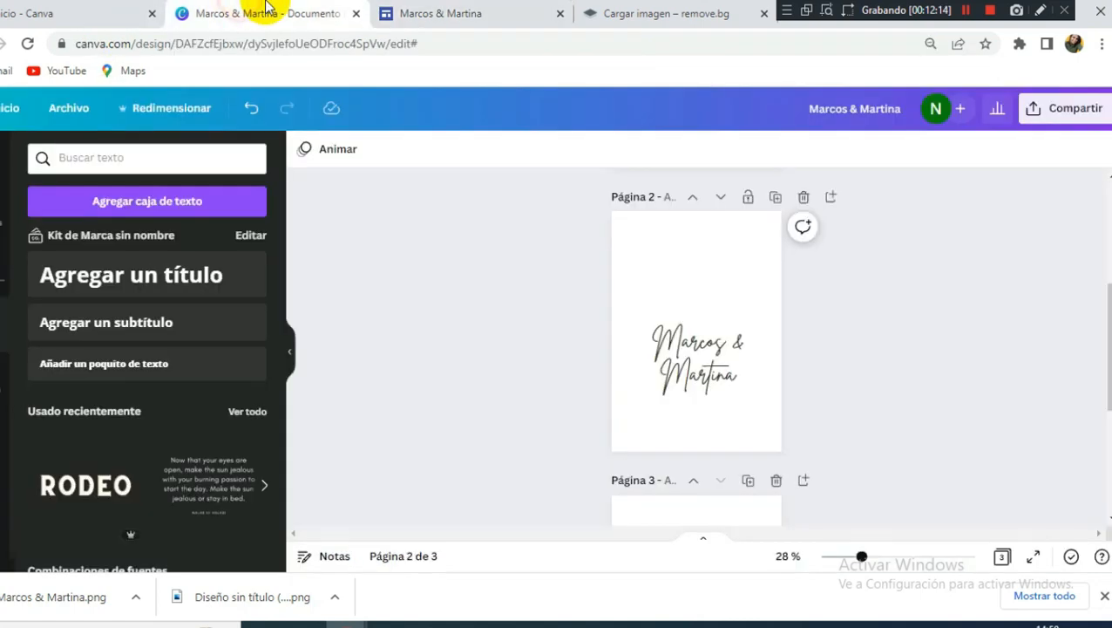
{"action": "scroll", "coordinate": [628, 300], "scroll_direction": "up", "scroll_amount": 3}
{"action": "scroll", "coordinate": [640, 310], "scroll_direction": "up", "scroll_amount": 2}
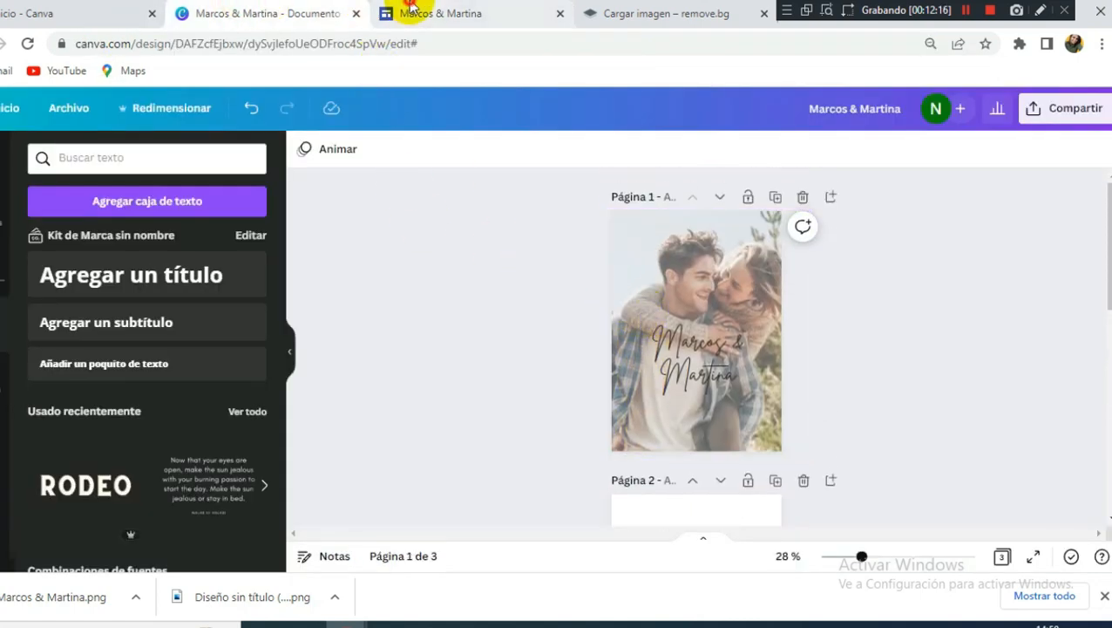
{"action": "left_click", "coordinate": [436, 13]}
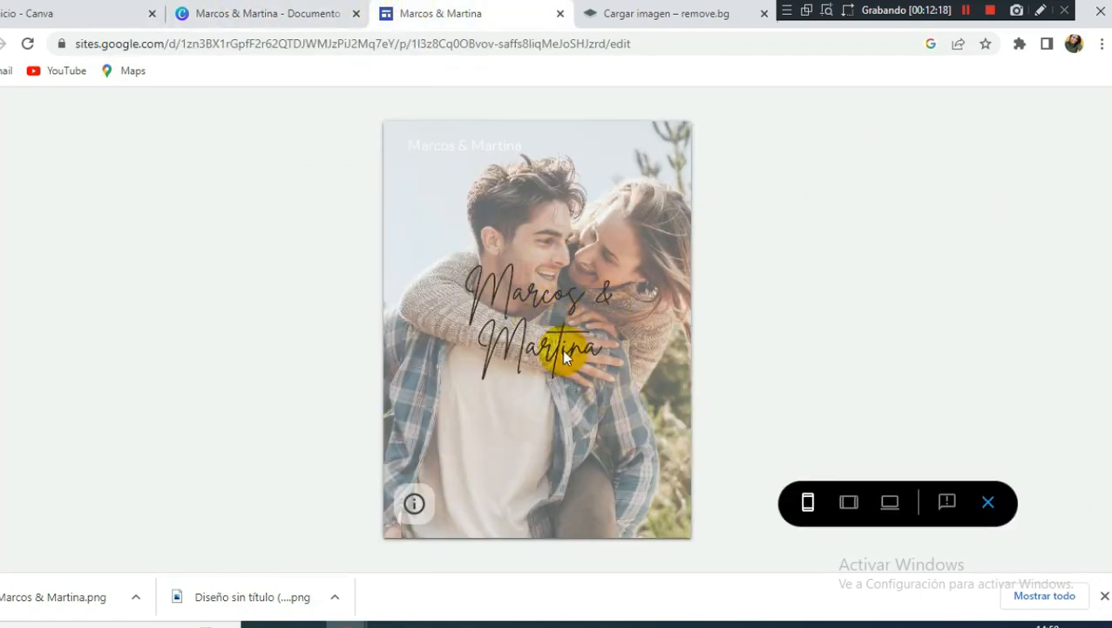
{"action": "left_click", "coordinate": [991, 504]}
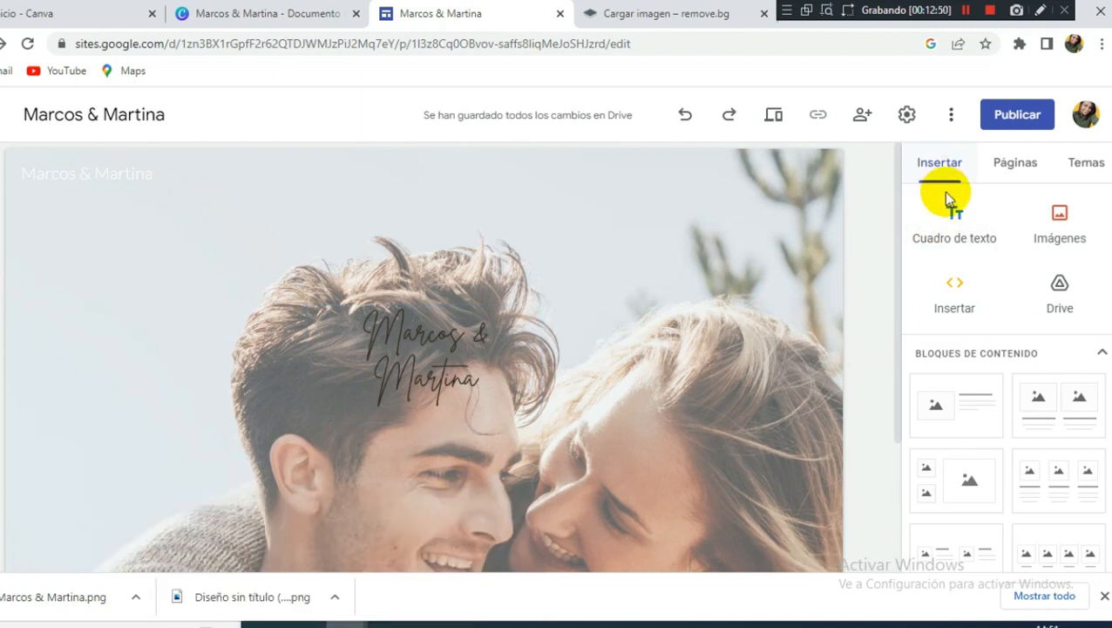
Add a text box below the header photo reading "¡NOS CASAMOS!" and centre its text.
{"action": "left_click", "coordinate": [961, 226]}
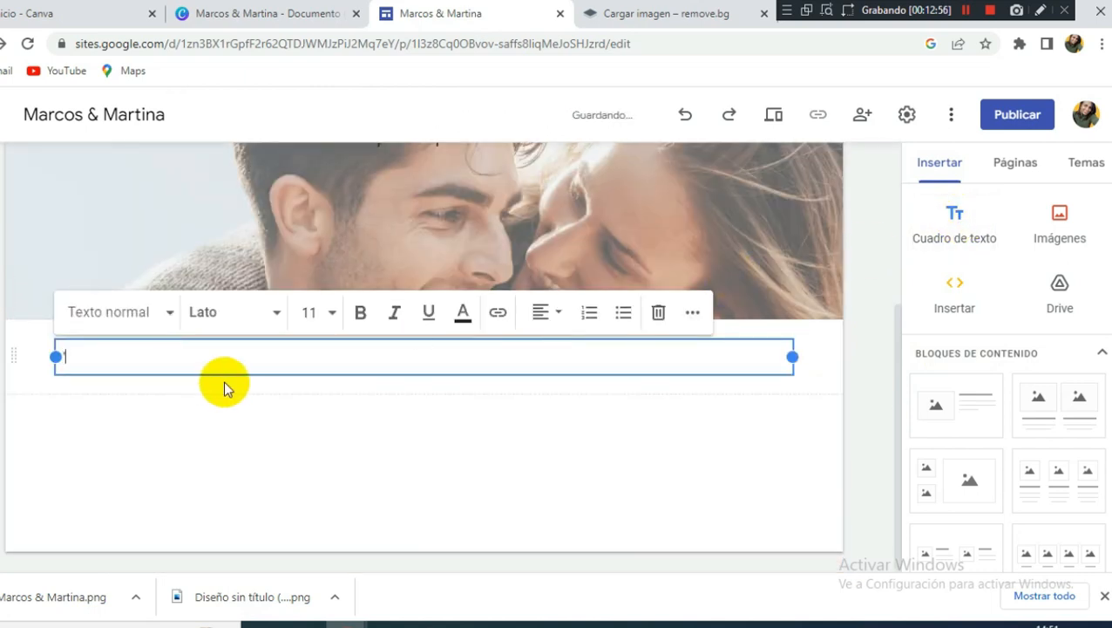
{"action": "type", "text": "¿"}
{"action": "key", "text": "BackSpace"}
{"action": "type", "text": "¡NOS CASAM"}
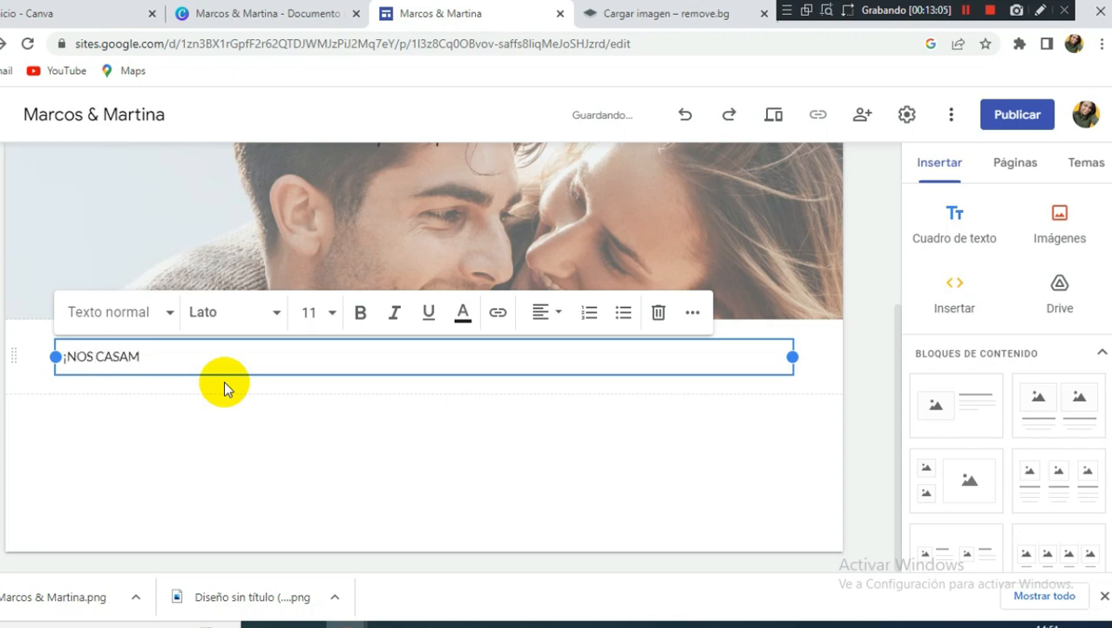
{"action": "type", "text": "OS!"}
{"action": "left_click", "coordinate": [556, 312]}
{"action": "left_click", "coordinate": [550, 401]}
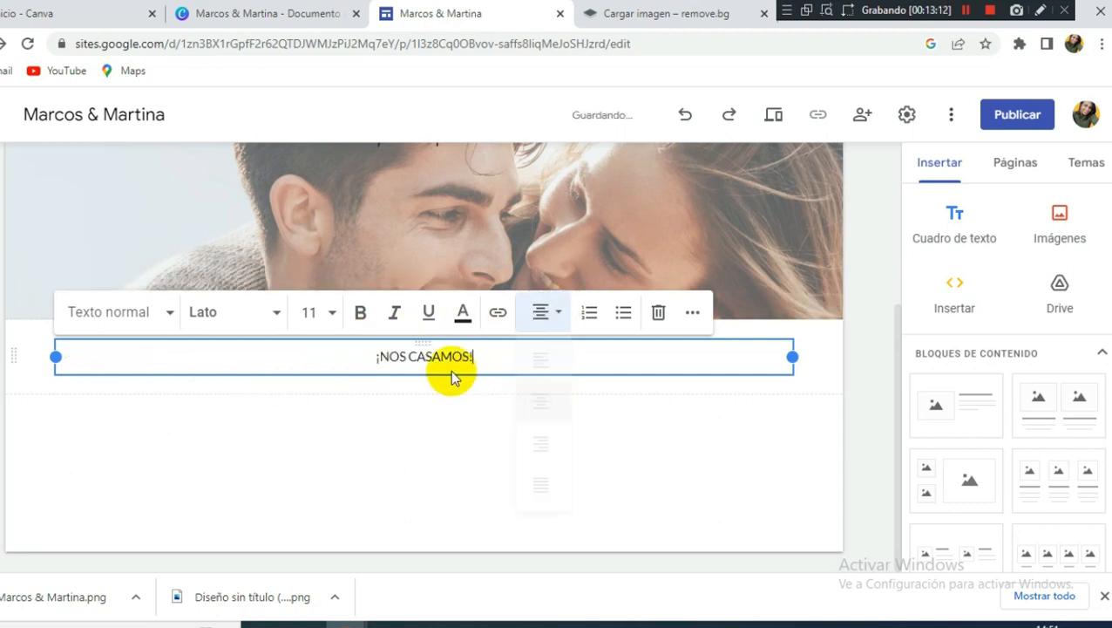
Move the "¡NOS CASAMOS!" text box onto the header photo, just below the couple's names.
{"action": "scroll", "coordinate": [474, 397], "scroll_direction": "up", "scroll_amount": 1}
{"action": "left_click", "coordinate": [549, 516]}
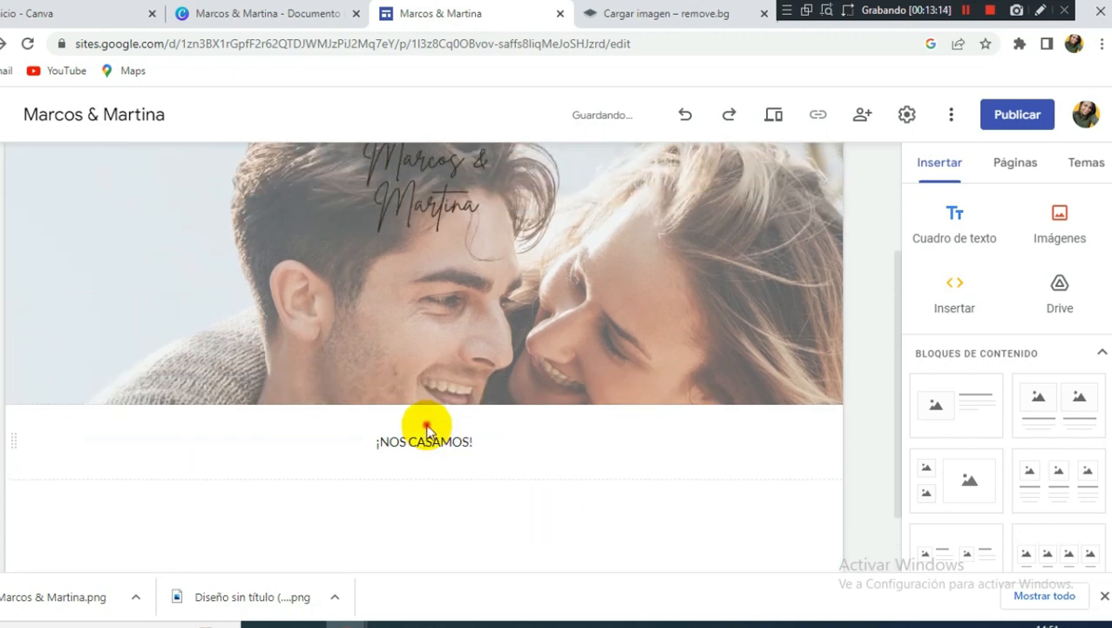
{"action": "left_click_drag", "start_coordinate": [427, 432], "coordinate": [424, 262]}
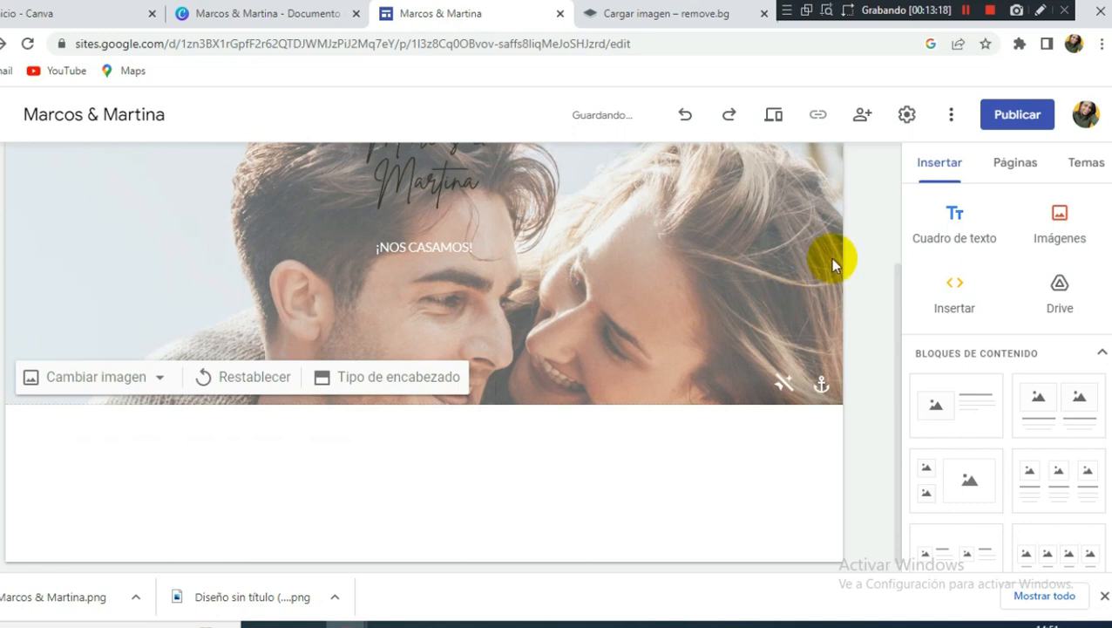
Start a custom theme named EJEMPLO VIDEO with "Diseño sin título (13)" from Descargas as its banner image.
{"action": "left_click", "coordinate": [1079, 170]}
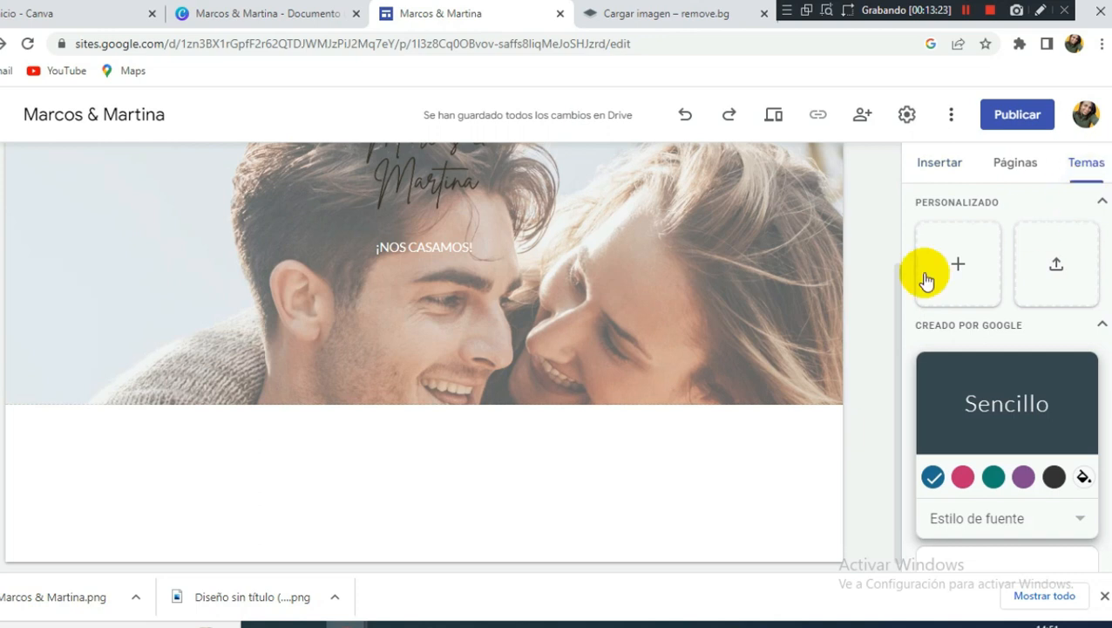
{"action": "left_click", "coordinate": [945, 267]}
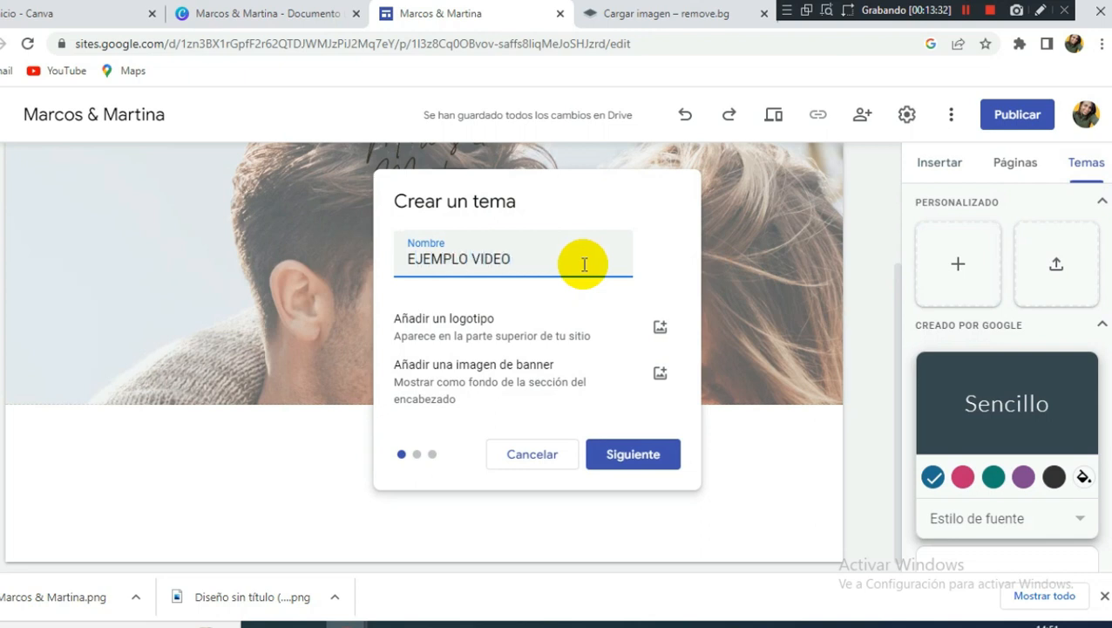
{"action": "left_click", "coordinate": [662, 371]}
{"action": "left_click", "coordinate": [603, 413]}
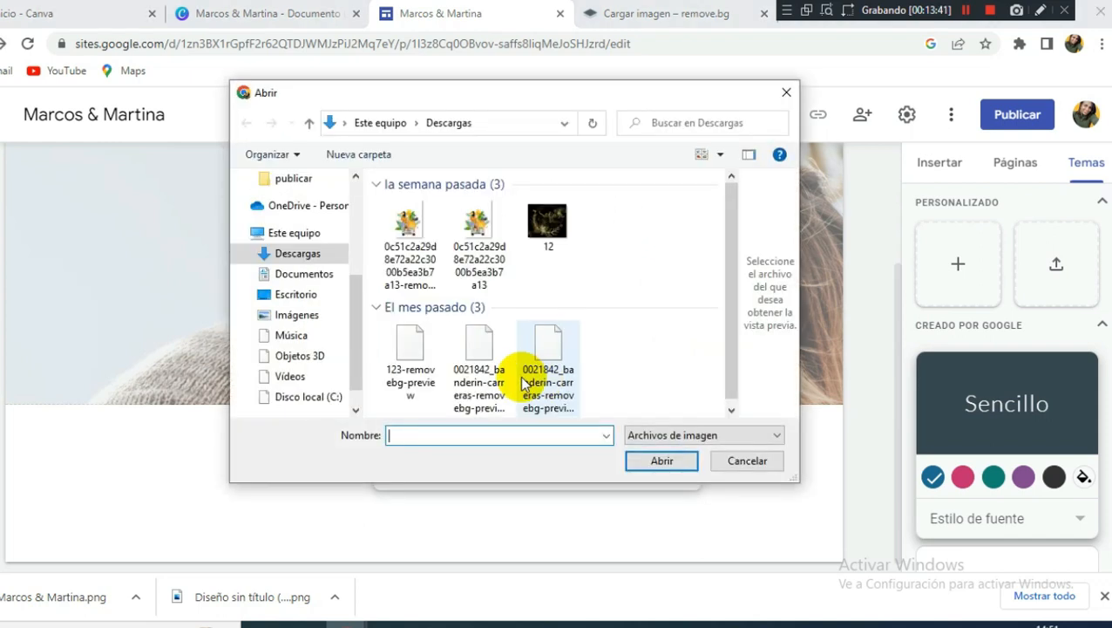
{"action": "scroll", "coordinate": [524, 384], "scroll_direction": "up", "scroll_amount": 10}
{"action": "left_click", "coordinate": [477, 244]}
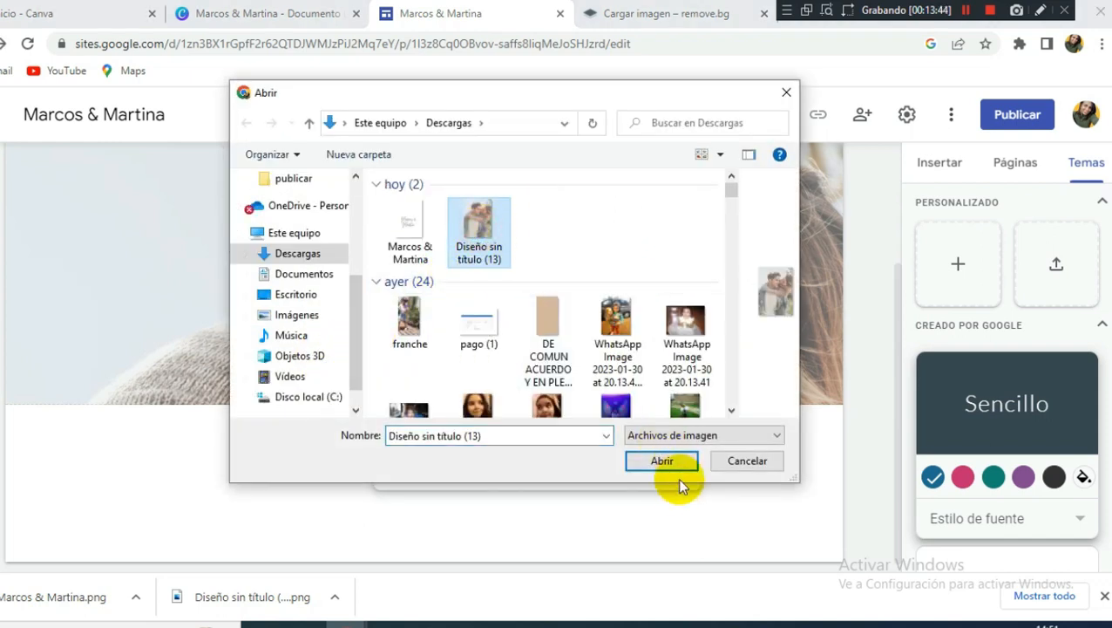
{"action": "left_click", "coordinate": [656, 460]}
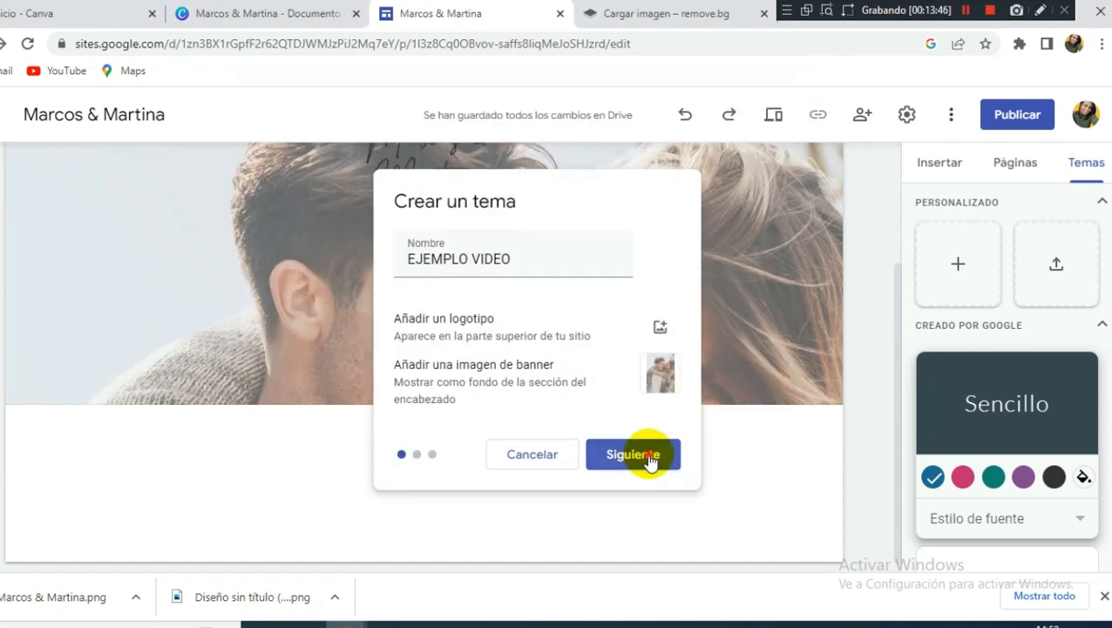
{"action": "left_click", "coordinate": [649, 462]}
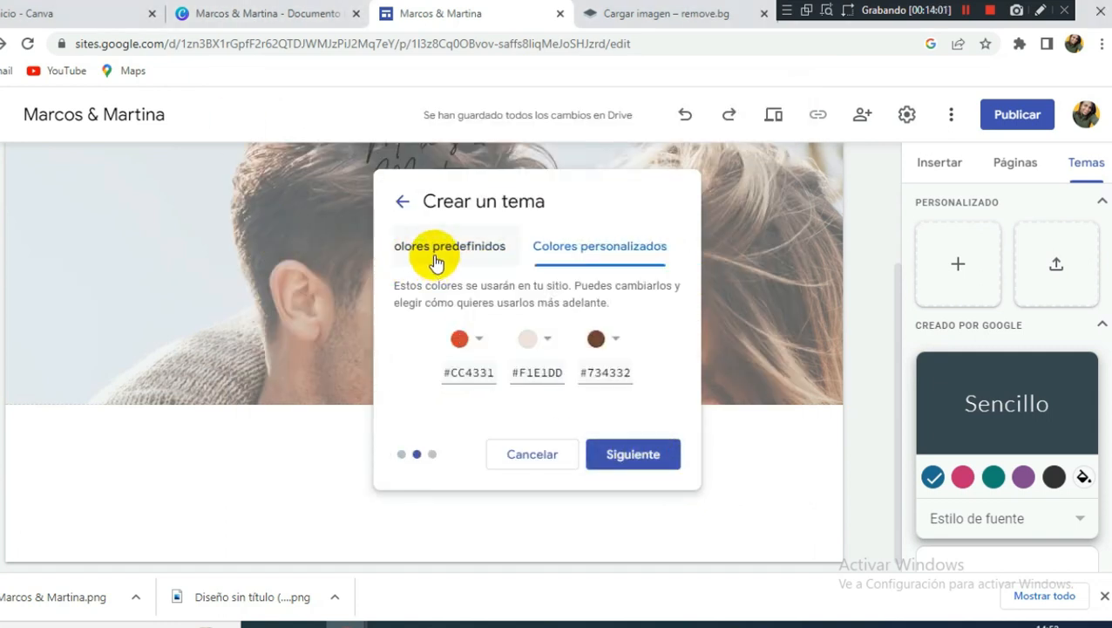
Look through the preset palettes and accept the custom theme colours #CC4331, #F1E1DD and #734332.
{"action": "left_click", "coordinate": [436, 261]}
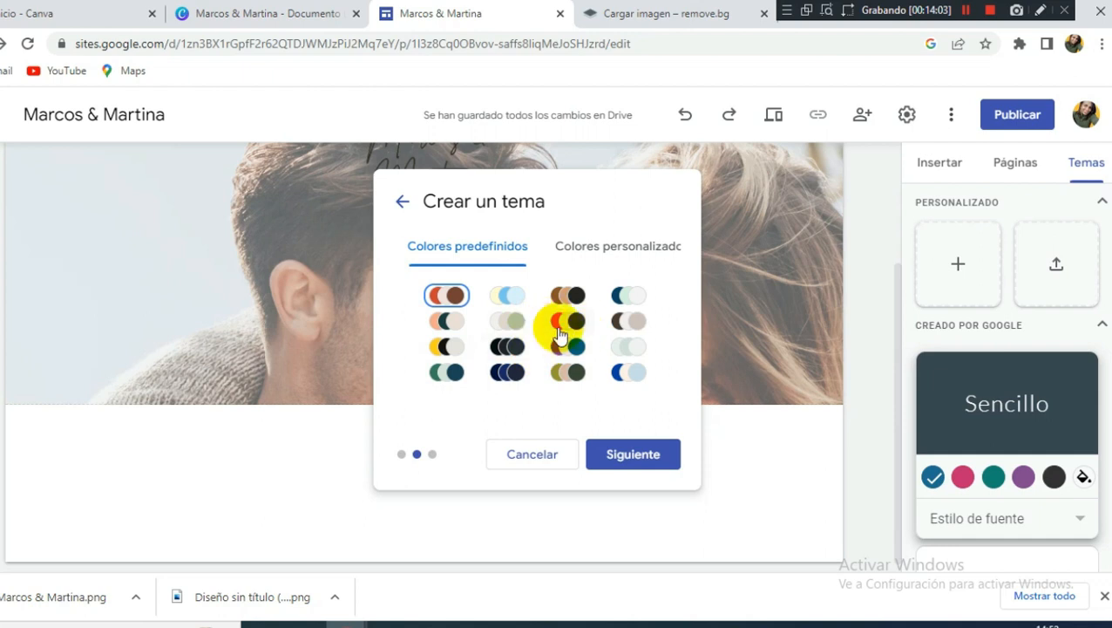
{"action": "left_click", "coordinate": [639, 260]}
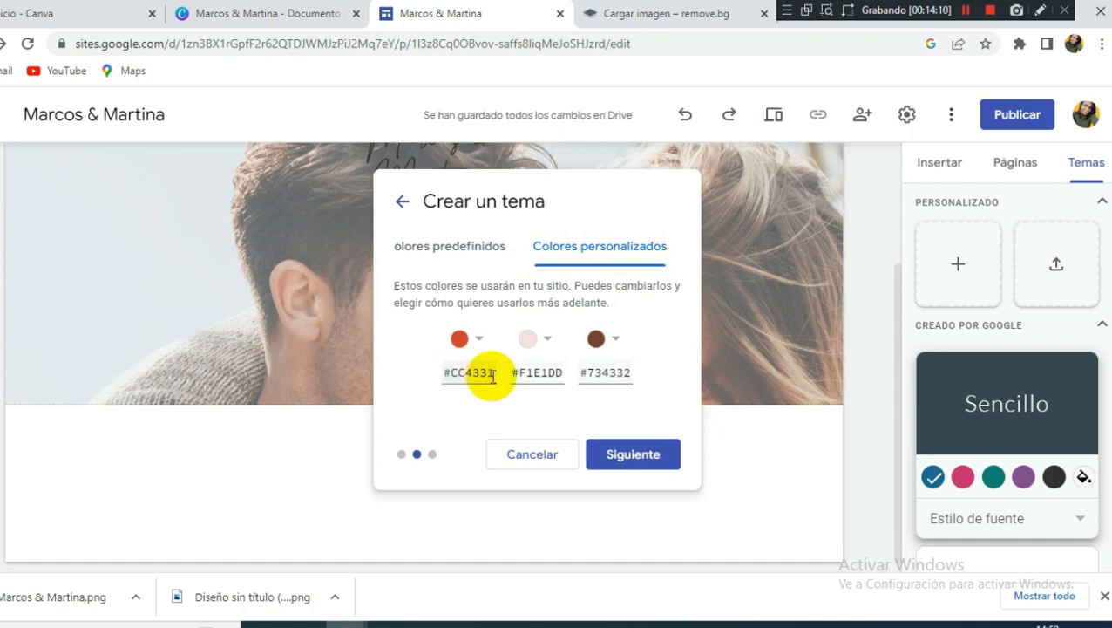
{"action": "left_click", "coordinate": [631, 457]}
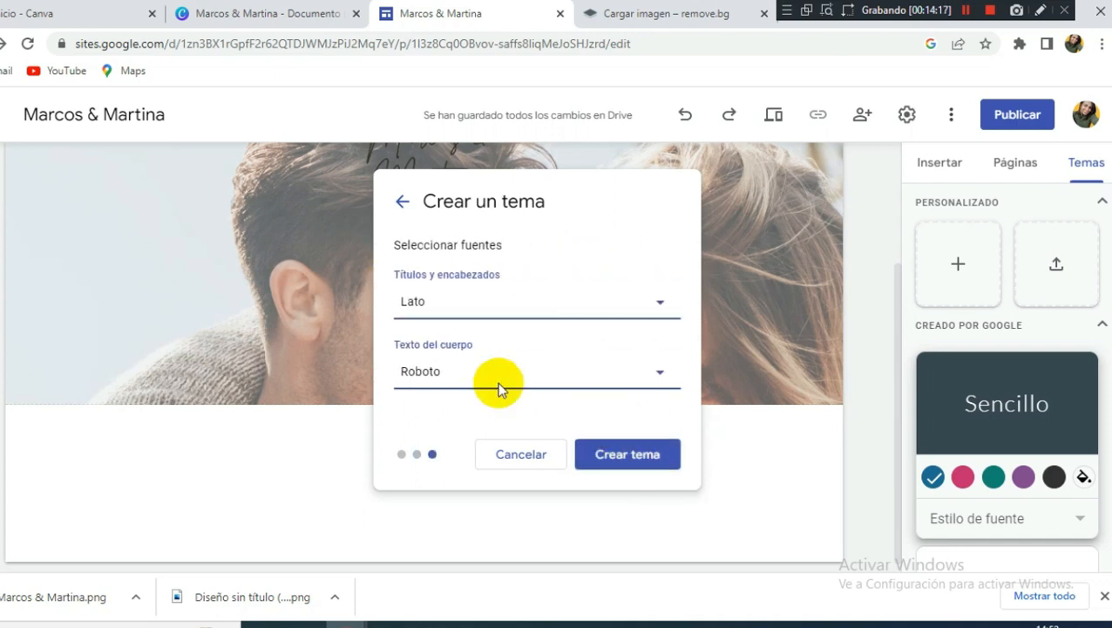
Set the theme's heading font to Comic Sans MS and body font to Architects Daughter, and create the theme.
{"action": "left_click", "coordinate": [427, 301]}
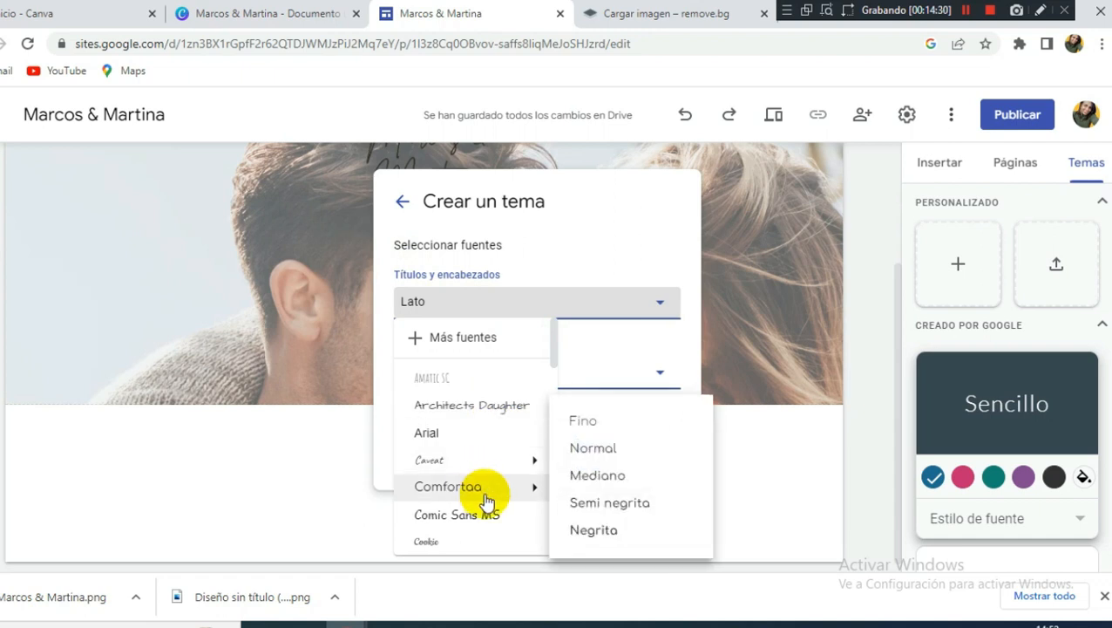
{"action": "left_click", "coordinate": [510, 516]}
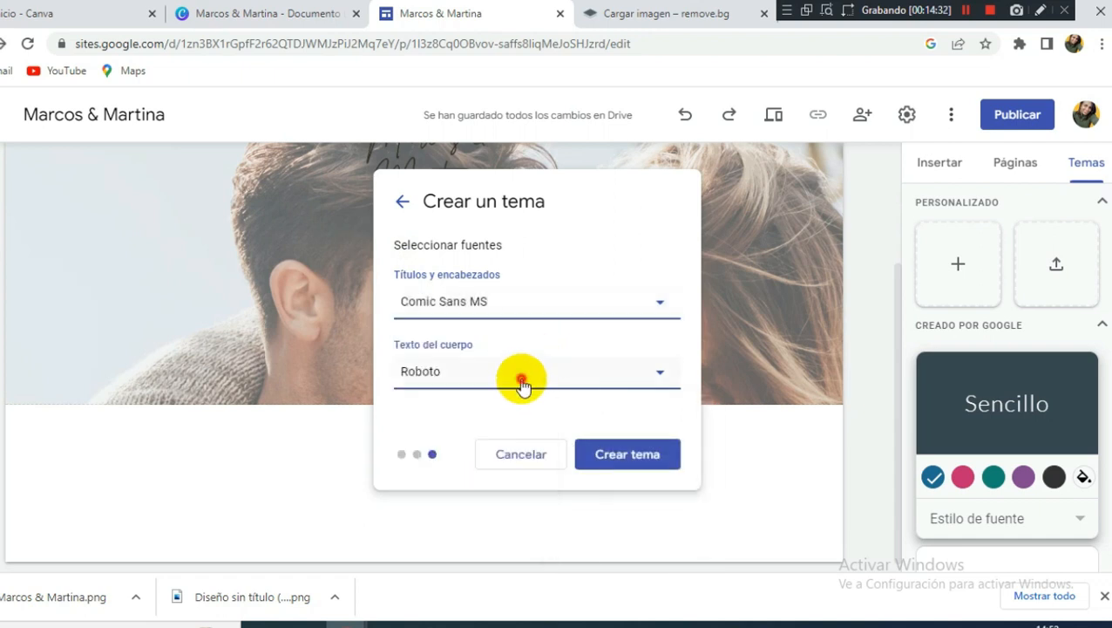
{"action": "left_click", "coordinate": [521, 384]}
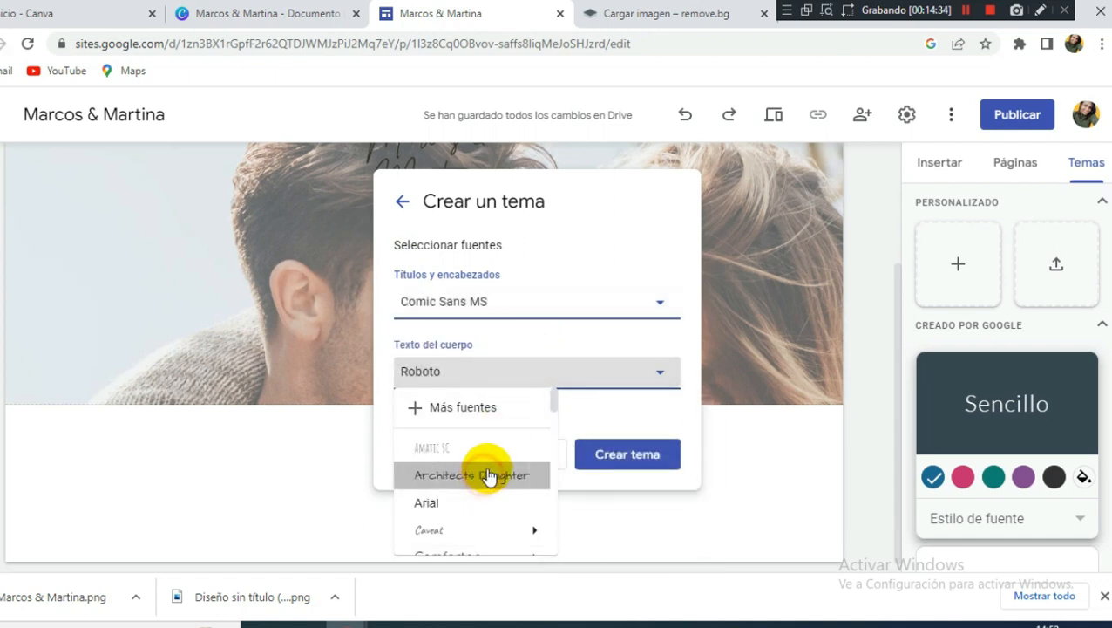
{"action": "left_click", "coordinate": [488, 476]}
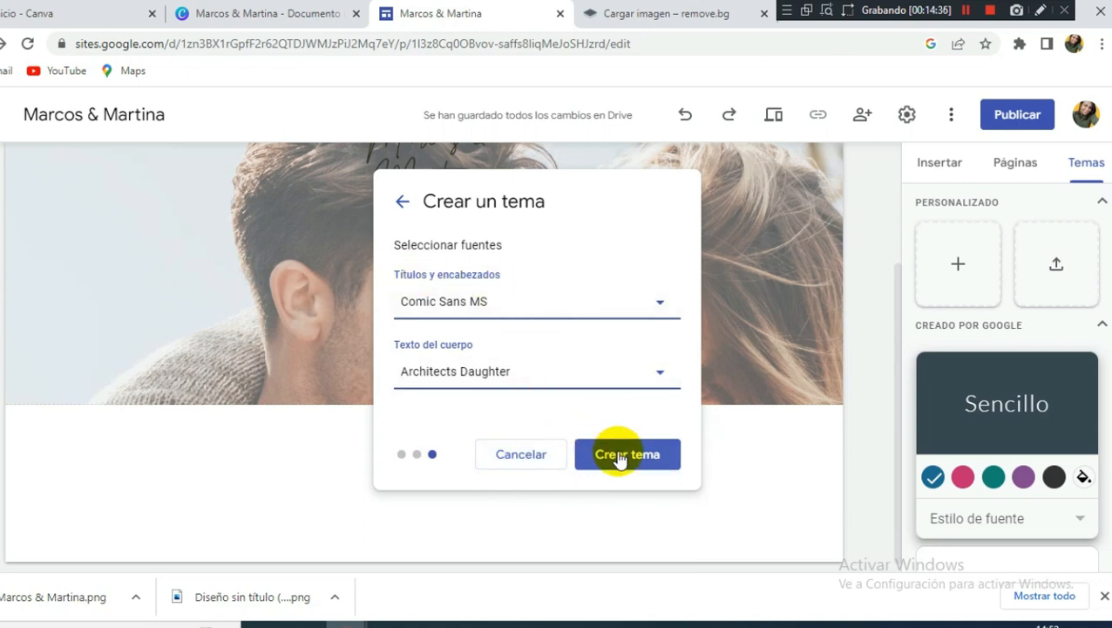
{"action": "left_click", "coordinate": [624, 457]}
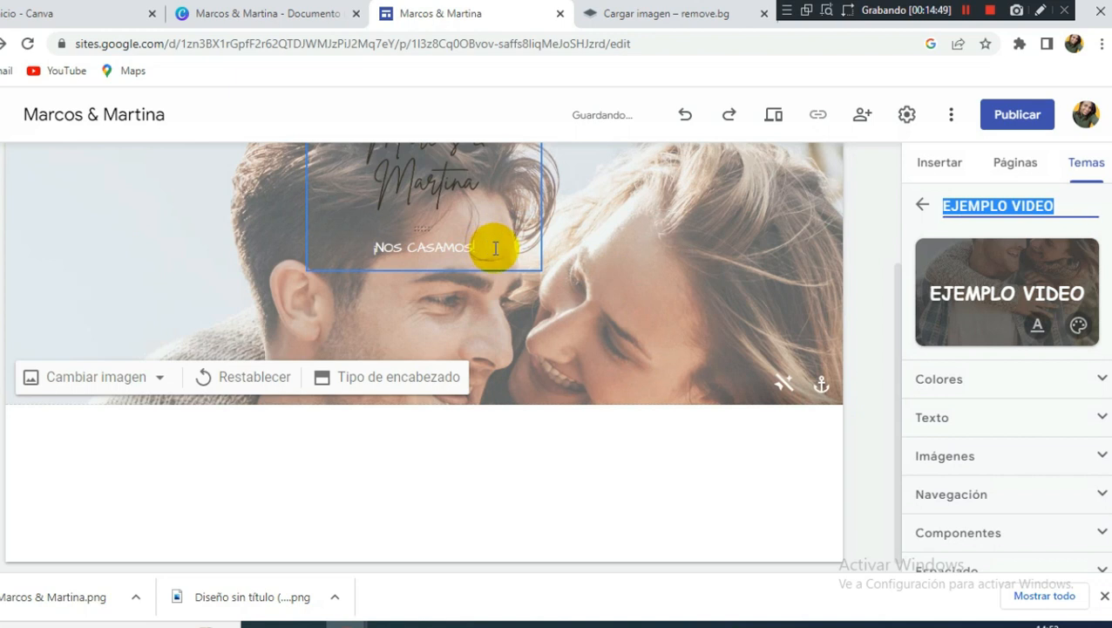
Enlarge the font size of the whole "¡NOS CASAMOS!" text on the header photo.
{"action": "left_click", "coordinate": [501, 252]}
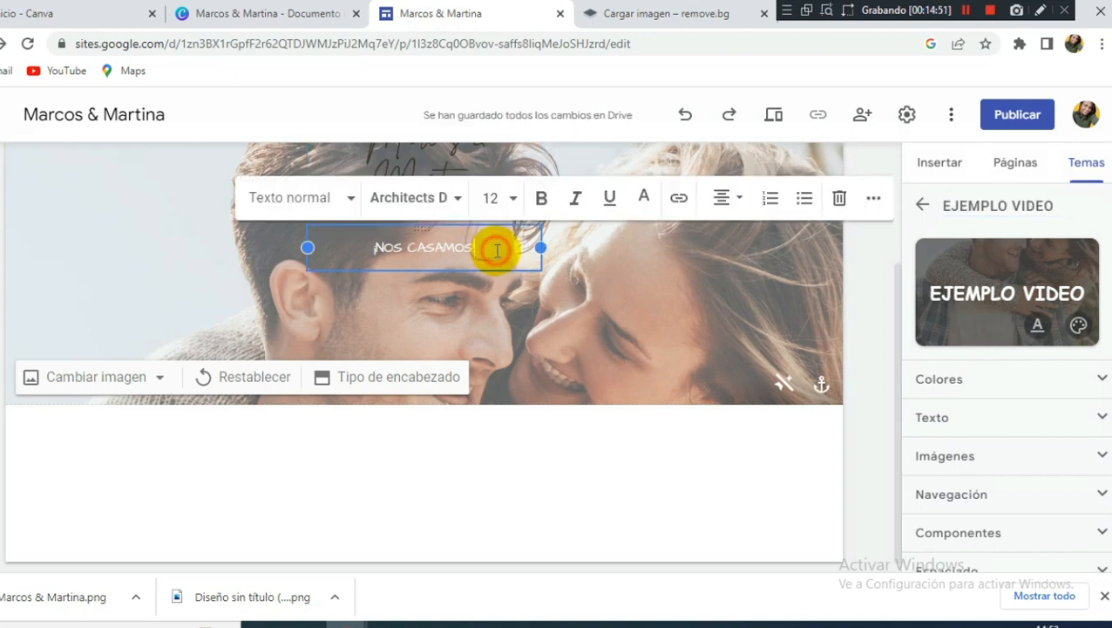
{"action": "left_click_drag", "start_coordinate": [499, 249], "coordinate": [384, 248]}
{"action": "left_click", "coordinate": [491, 198]}
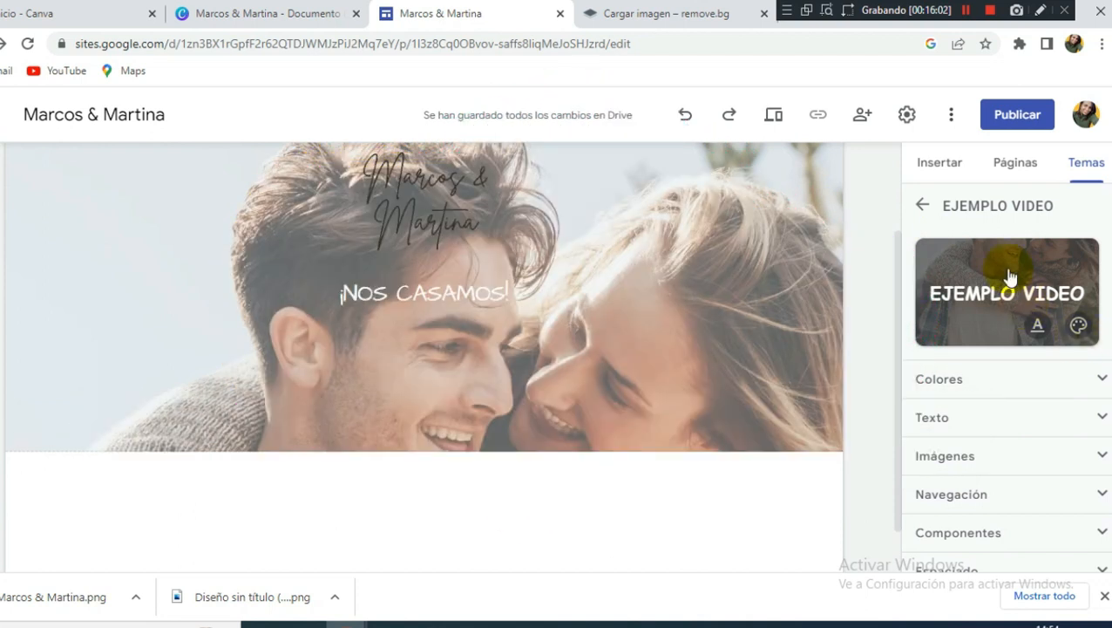
Start a web embed by code and paste in the copied countdown HTML.
{"action": "left_click", "coordinate": [933, 171]}
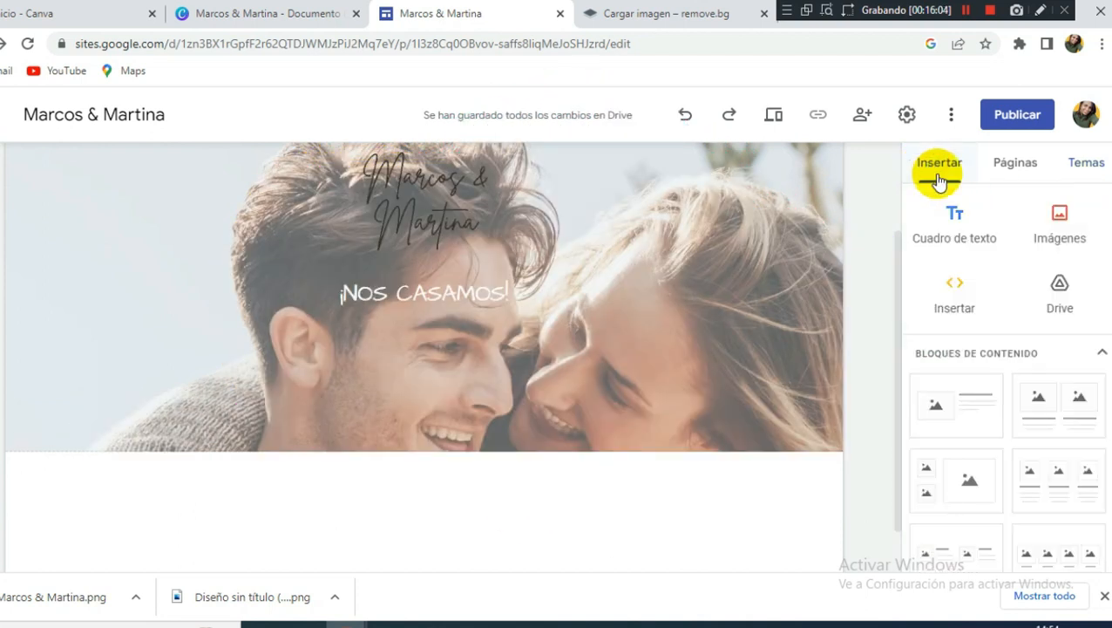
{"action": "left_click", "coordinate": [956, 288]}
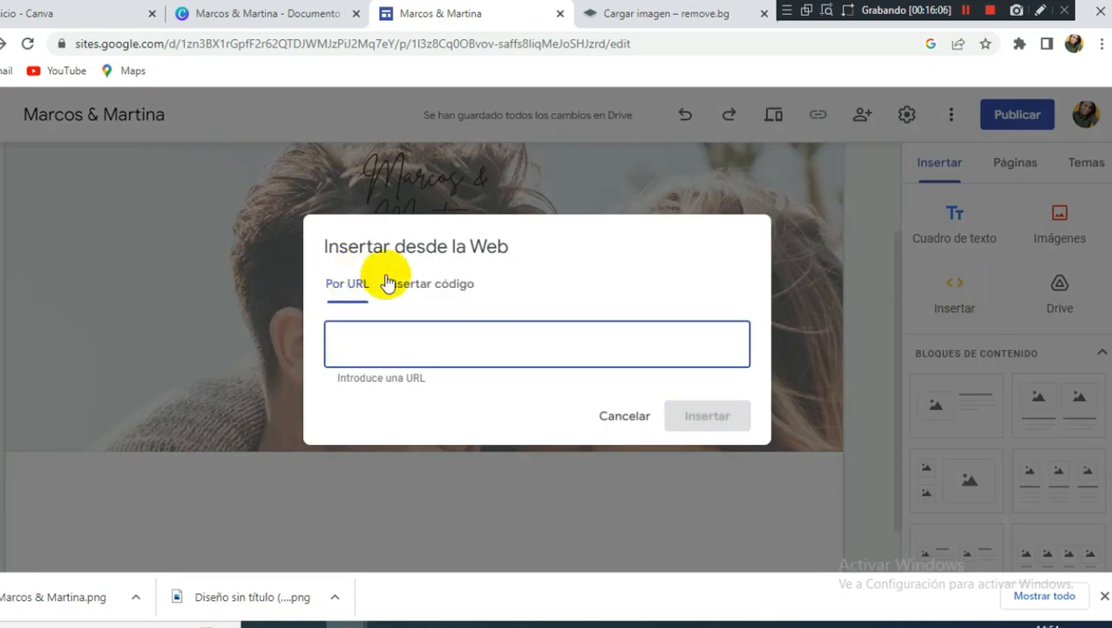
{"action": "left_click", "coordinate": [420, 285]}
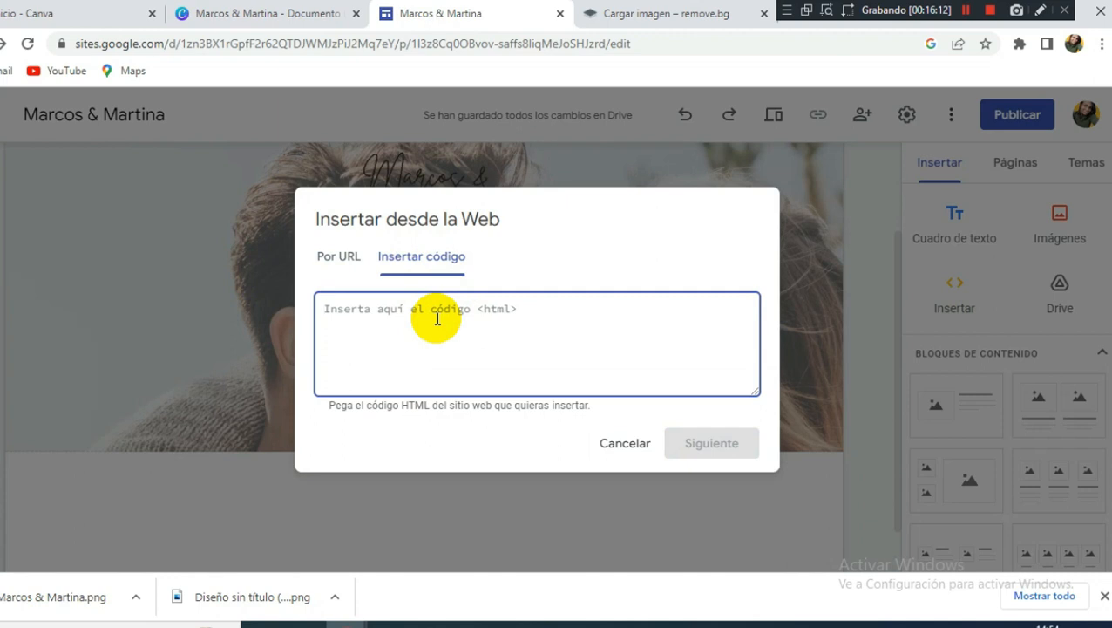
{"action": "key", "text": "ctrl+v"}
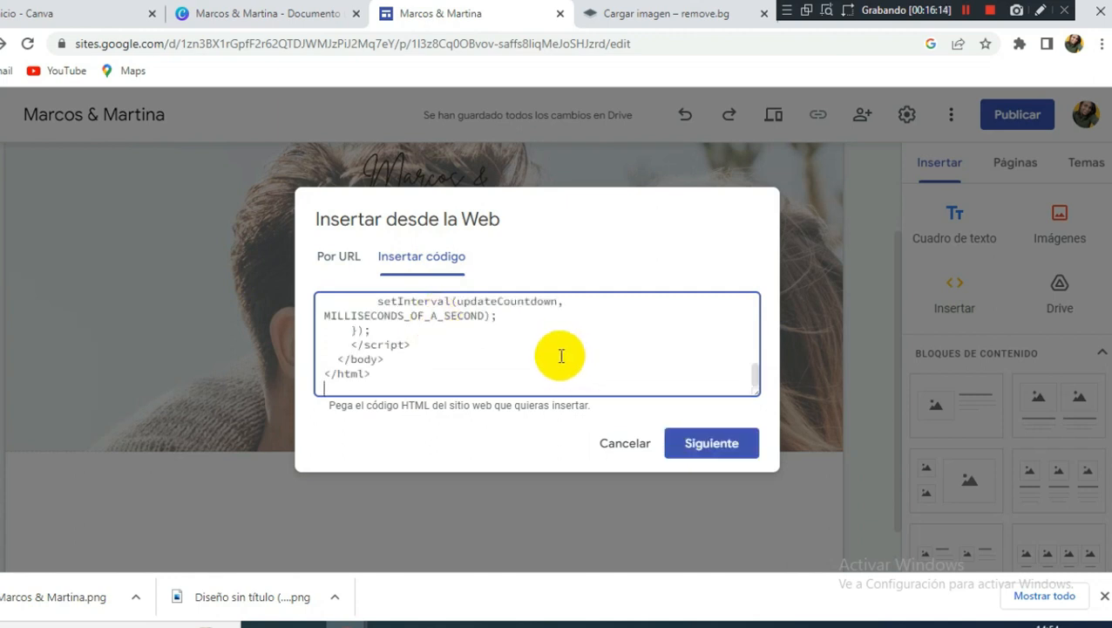
Review the colour and font-size lines of the td and th styles in the code, and preview the countdown.
{"action": "scroll", "coordinate": [562, 355], "scroll_direction": "up", "scroll_amount": 10}
{"action": "scroll", "coordinate": [562, 356], "scroll_direction": "up", "scroll_amount": 15}
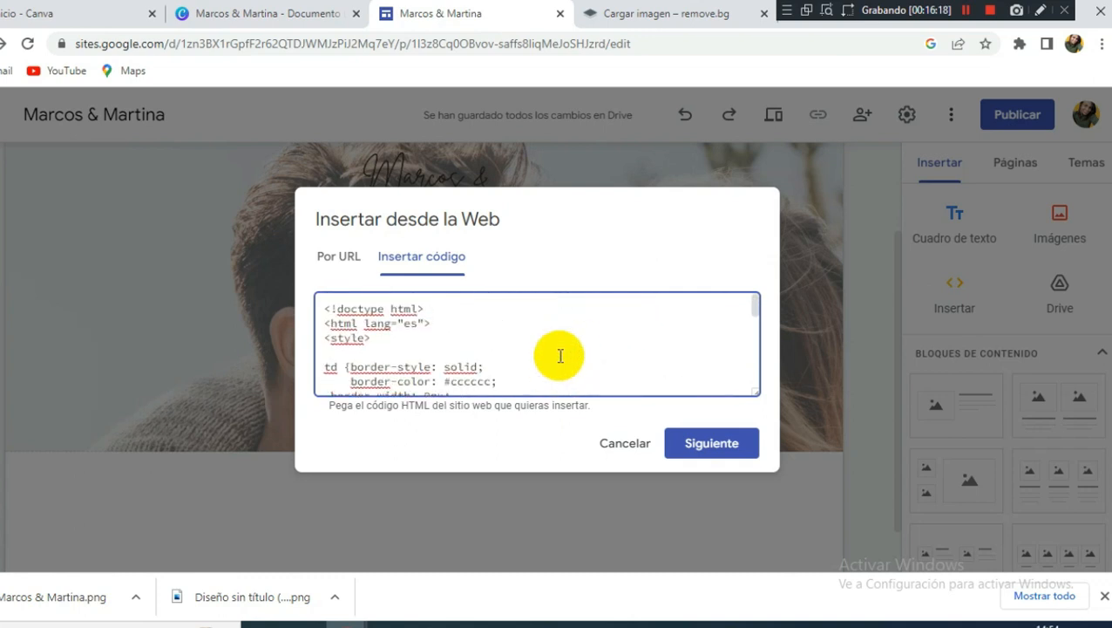
{"action": "scroll", "coordinate": [561, 356], "scroll_direction": "down", "scroll_amount": 3}
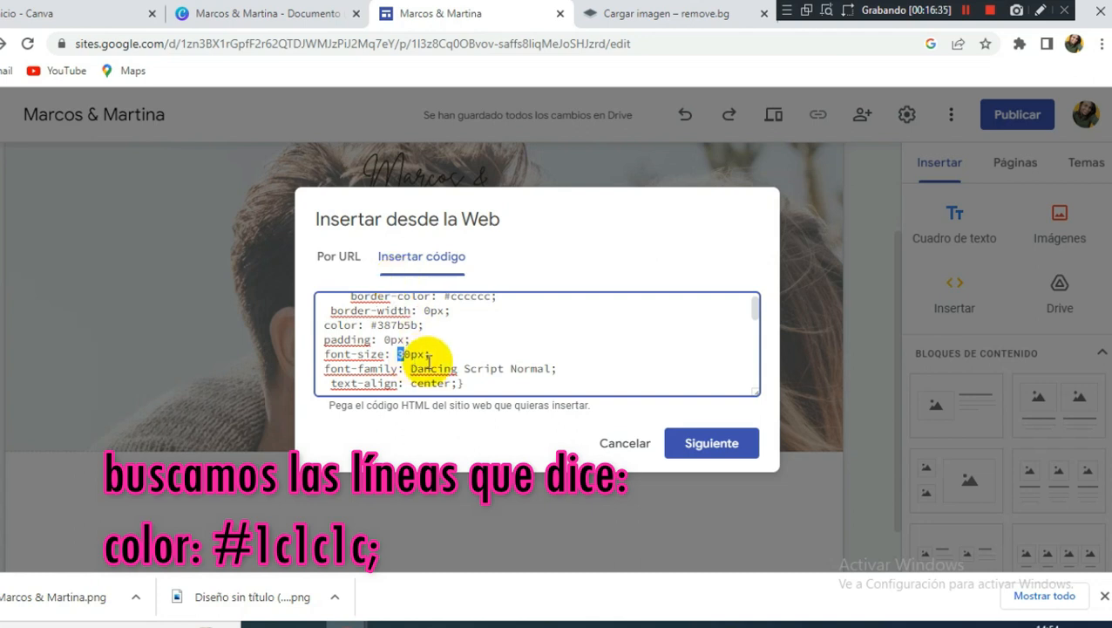
{"action": "scroll", "coordinate": [431, 359], "scroll_direction": "down", "scroll_amount": 1}
{"action": "scroll", "coordinate": [430, 362], "scroll_direction": "down", "scroll_amount": 1}
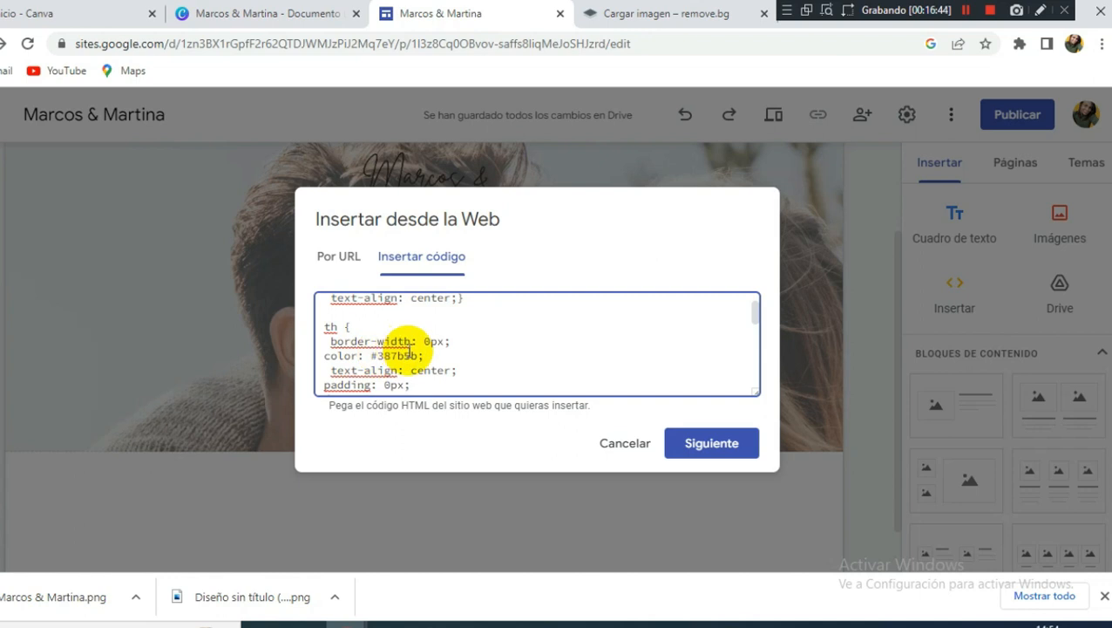
{"action": "left_click", "coordinate": [704, 442]}
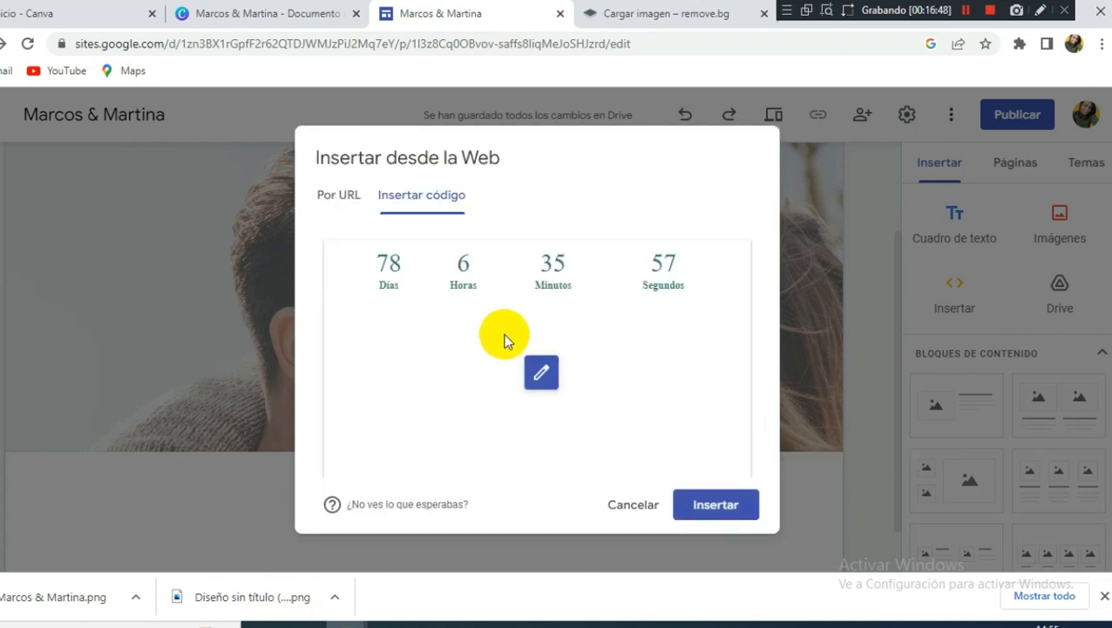
Reopen the countdown code for editing and set the DATE_TARGET value to 02/21/2023 09:31 PM.
{"action": "left_click", "coordinate": [542, 373]}
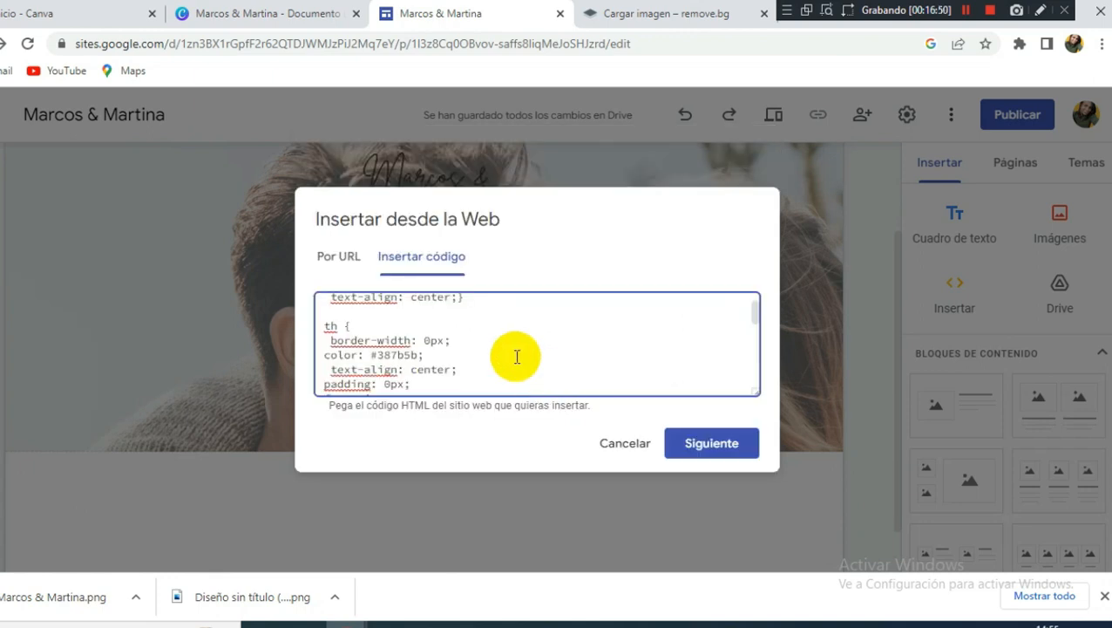
{"action": "scroll", "coordinate": [518, 358], "scroll_direction": "down", "scroll_amount": 3}
{"action": "scroll", "coordinate": [517, 358], "scroll_direction": "up", "scroll_amount": 1}
{"action": "scroll", "coordinate": [517, 358], "scroll_direction": "up", "scroll_amount": 10}
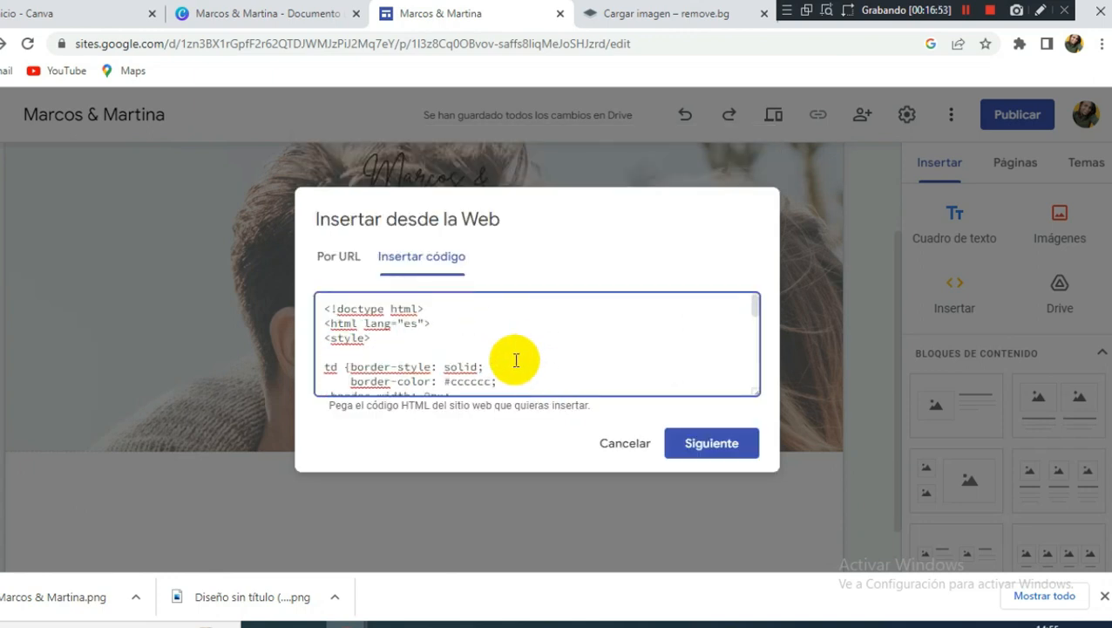
{"action": "scroll", "coordinate": [520, 369], "scroll_direction": "down", "scroll_amount": 15}
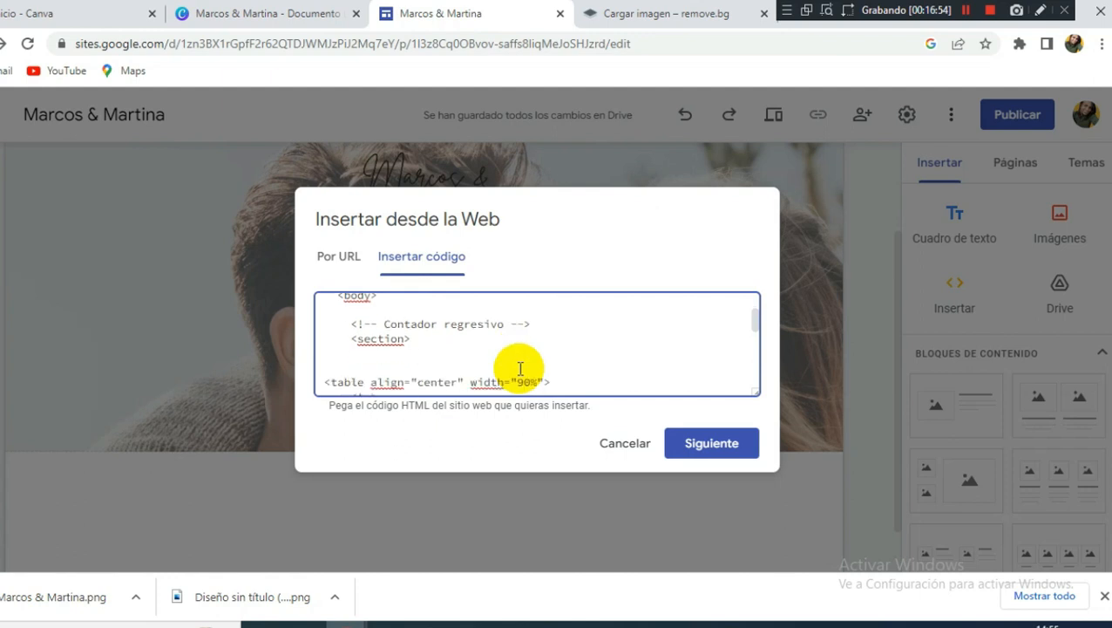
{"action": "scroll", "coordinate": [521, 369], "scroll_direction": "down", "scroll_amount": 10}
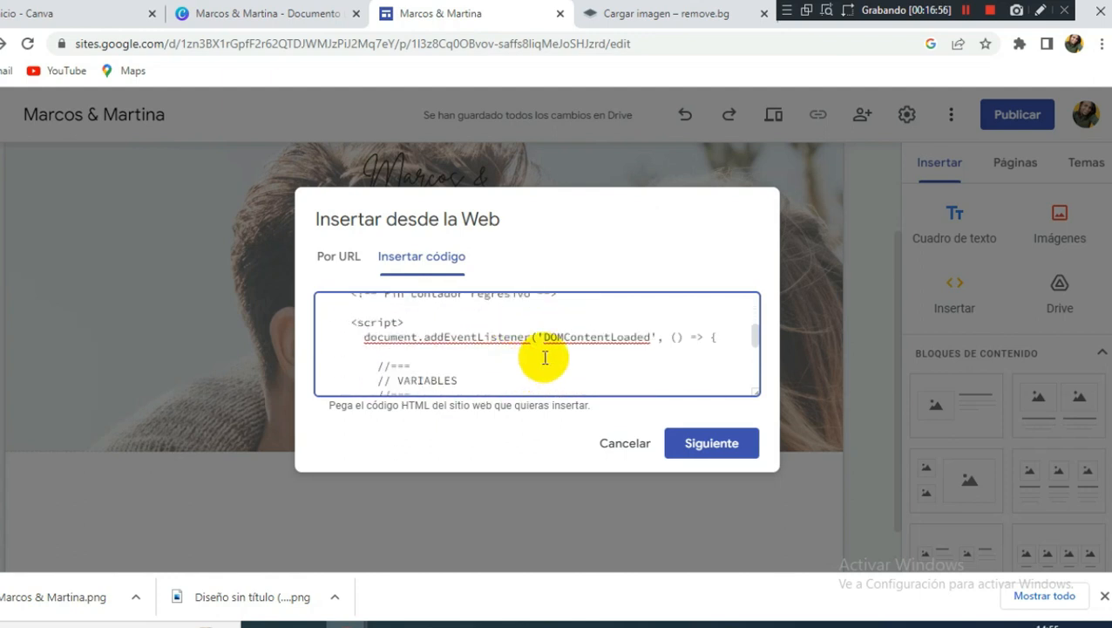
{"action": "scroll", "coordinate": [544, 357], "scroll_direction": "down", "scroll_amount": 1}
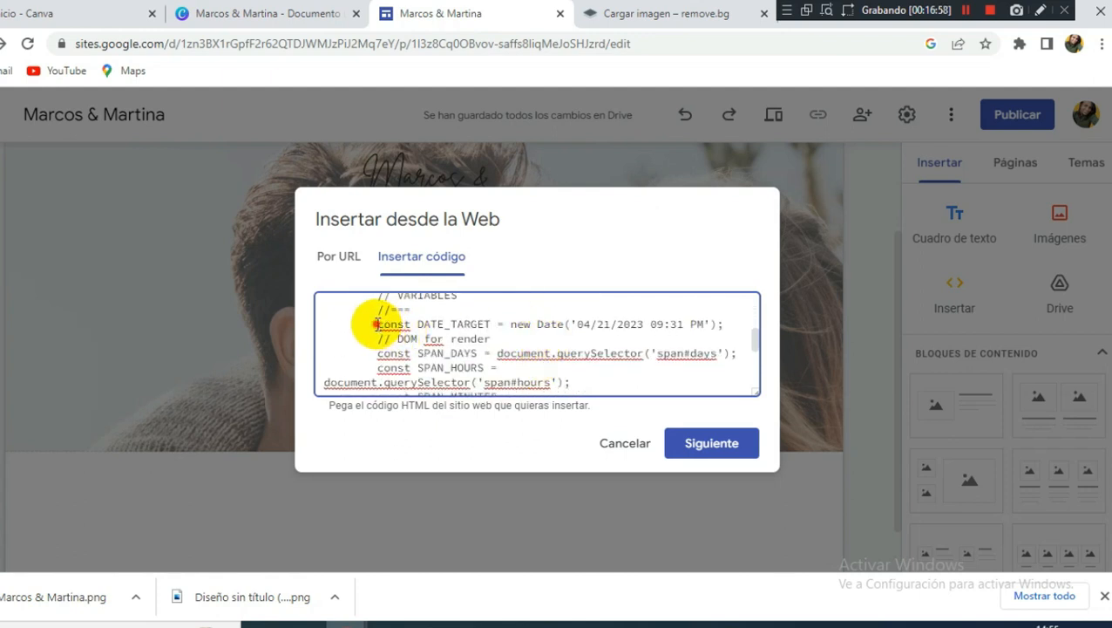
{"action": "left_click_drag", "start_coordinate": [377, 323], "coordinate": [733, 326]}
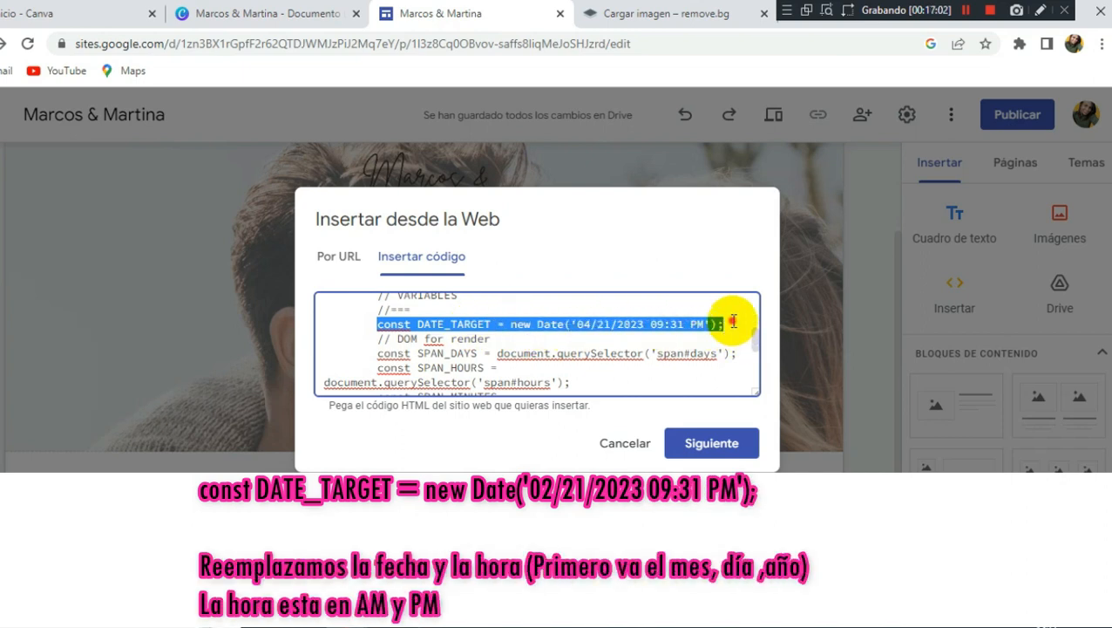
{"action": "left_click", "coordinate": [733, 322]}
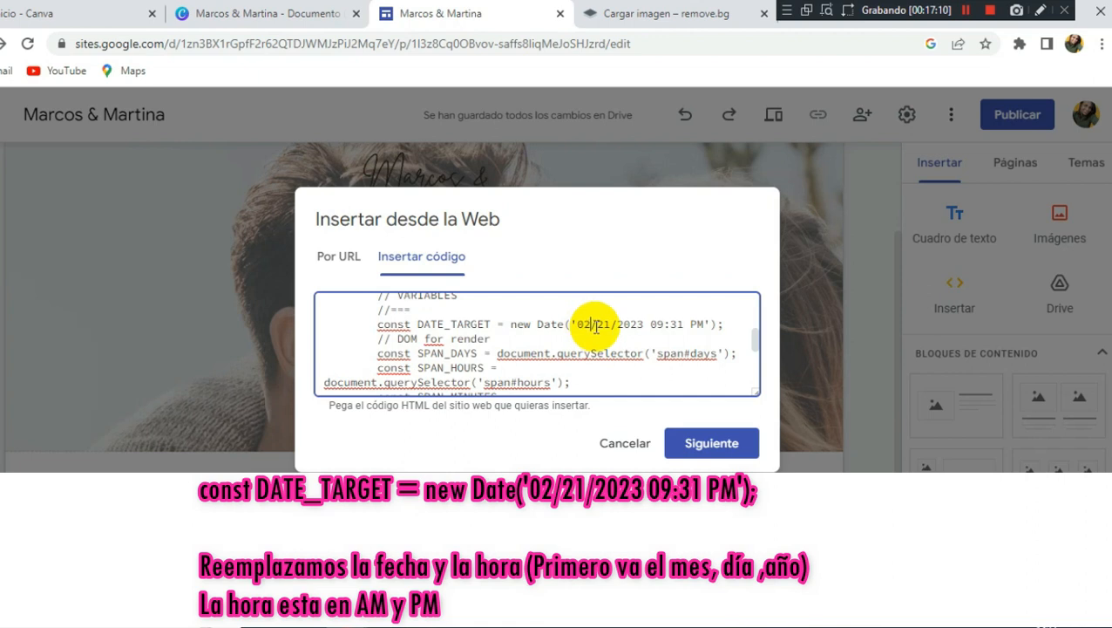
{"action": "mouse_move", "coordinate": [612, 326]}
{"action": "left_mouse_down"}
{"action": "mouse_move", "coordinate": [597, 325]}
{"action": "mouse_move", "coordinate": [633, 324]}
{"action": "left_mouse_up"}
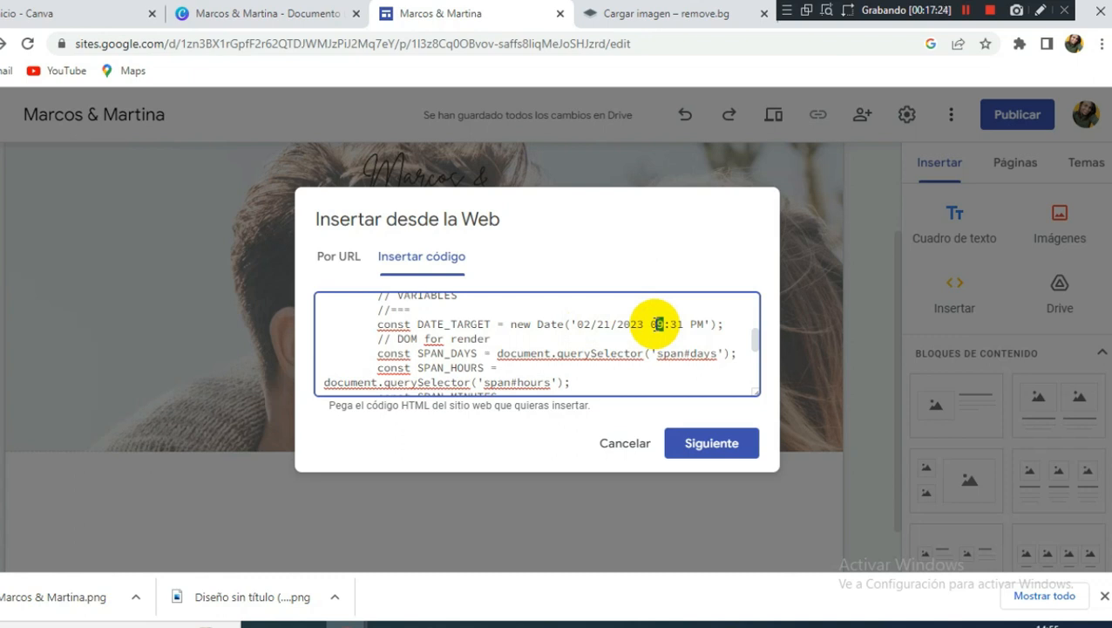
{"action": "double_click", "coordinate": [659, 324]}
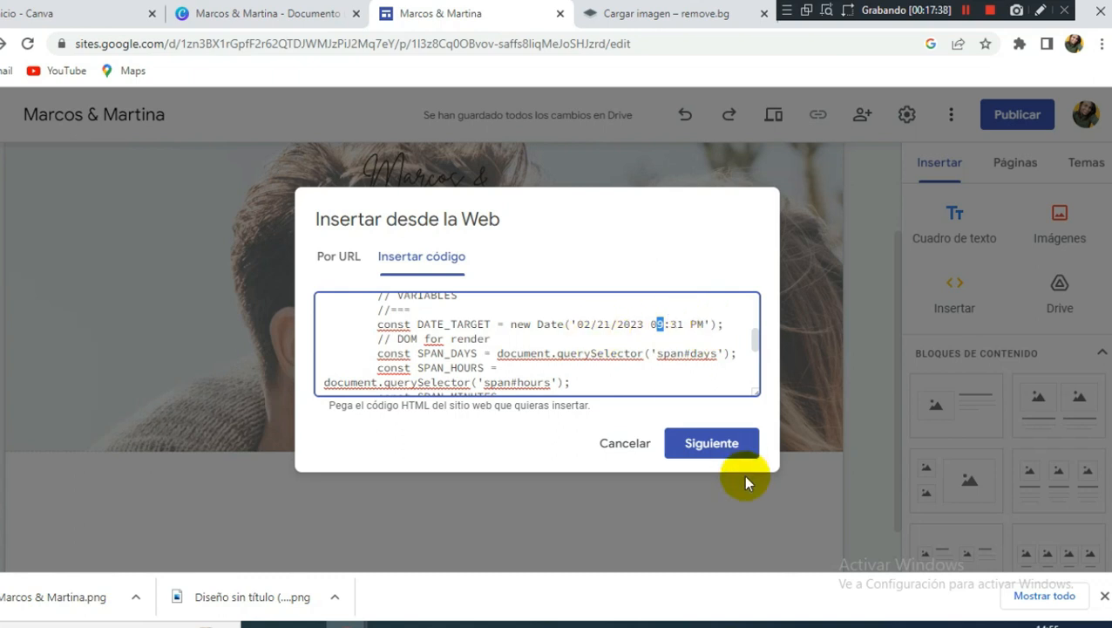
Insert the countdown embed into the page and check its placement beneath the header photo.
{"action": "left_click", "coordinate": [722, 446]}
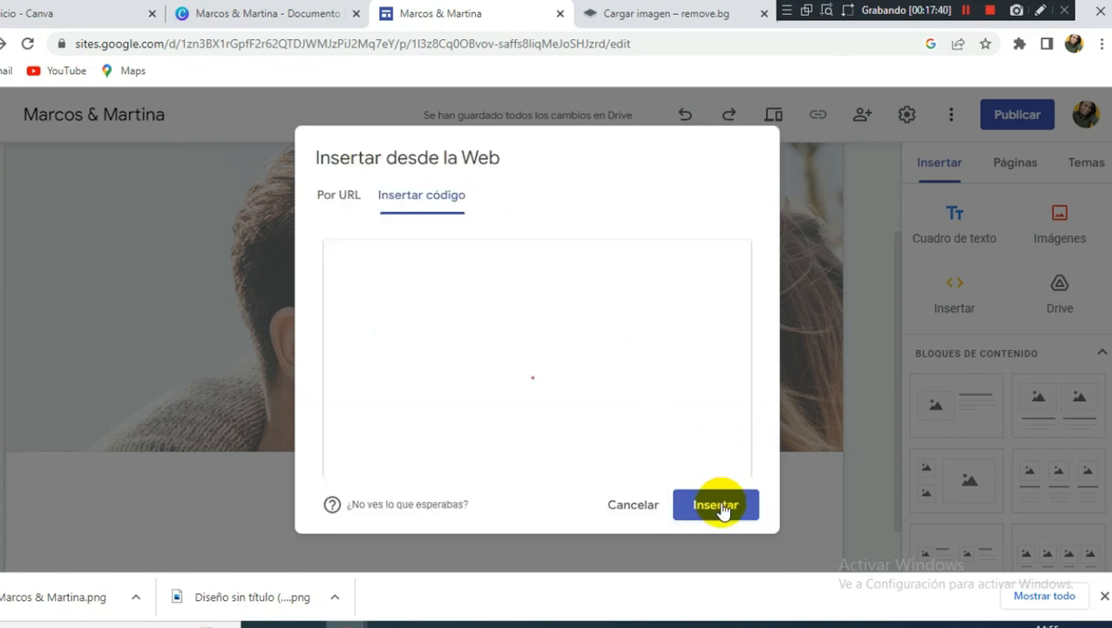
{"action": "left_click", "coordinate": [728, 513]}
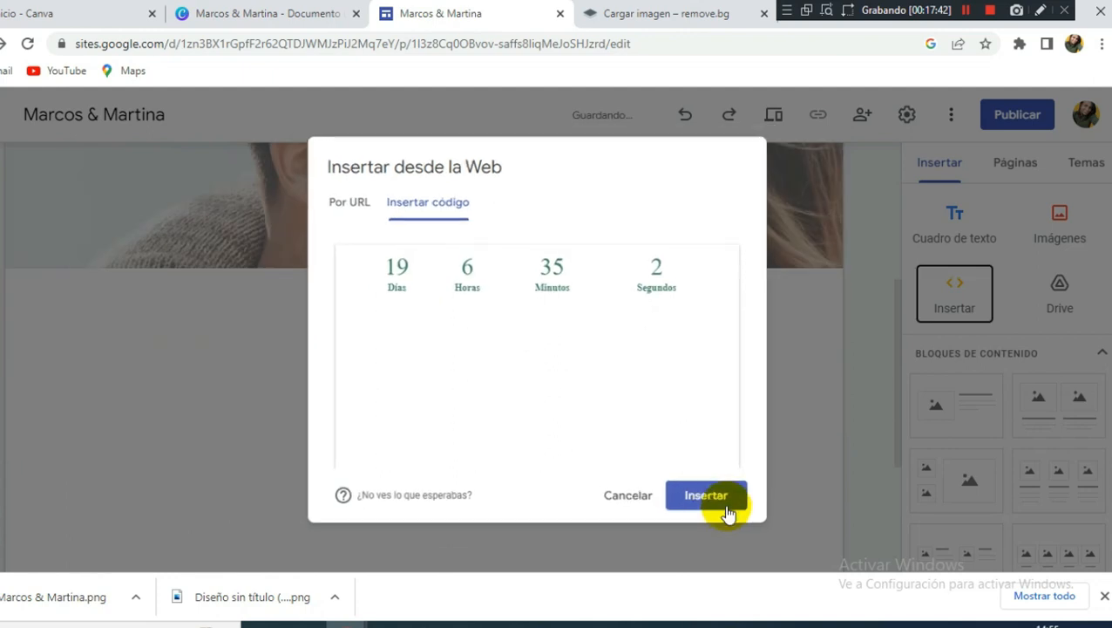
{"action": "scroll", "coordinate": [598, 454], "scroll_direction": "up", "scroll_amount": 3}
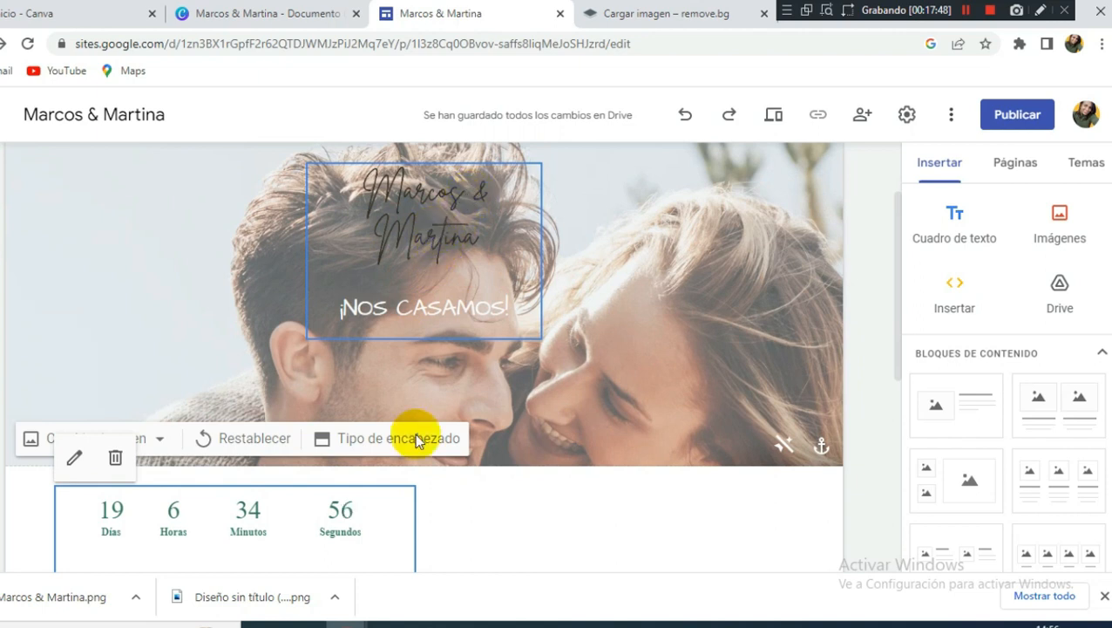
{"action": "scroll", "coordinate": [417, 437], "scroll_direction": "down", "scroll_amount": 3}
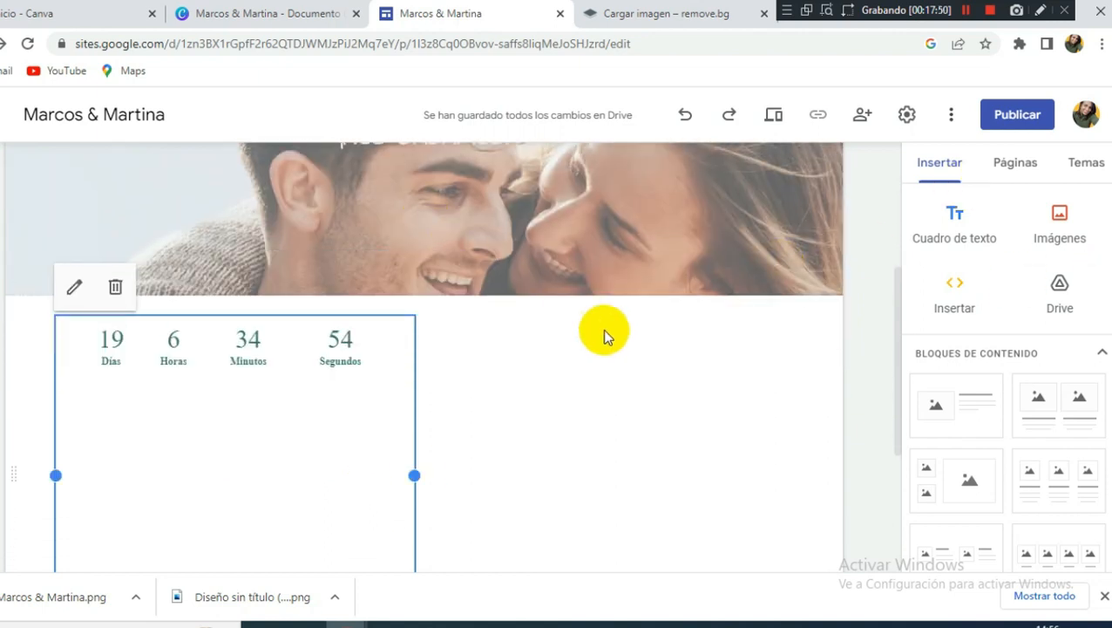
{"action": "scroll", "coordinate": [603, 332], "scroll_direction": "up", "scroll_amount": 1}
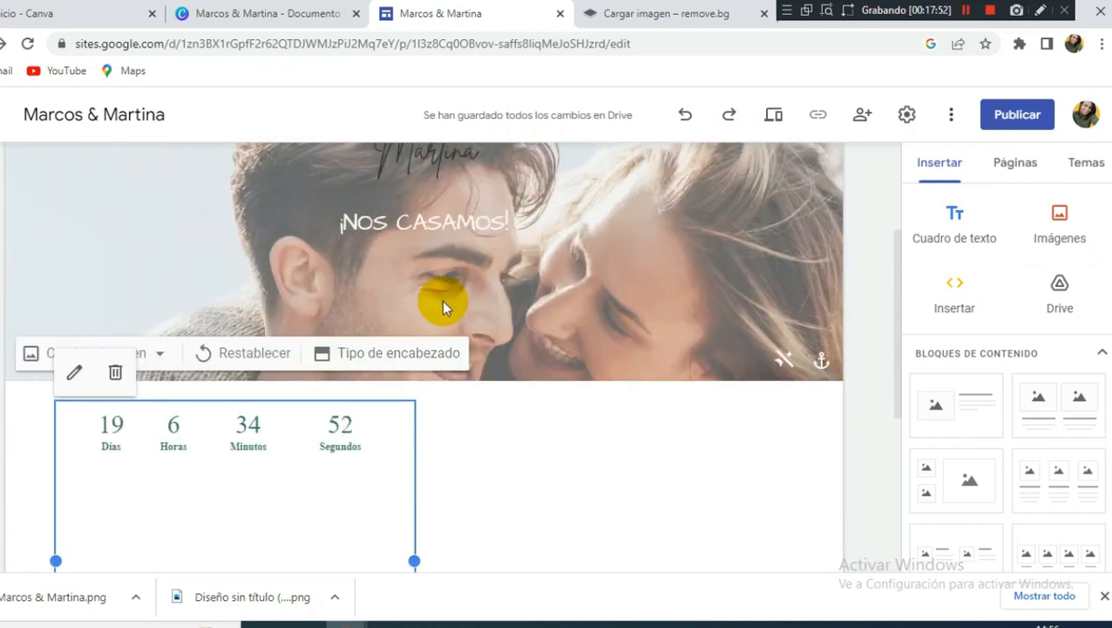
Open the custom theme's colour settings, choose Estilo 3 and bring up its brown background colour in the palette.
{"action": "scroll", "coordinate": [577, 303], "scroll_direction": "up", "scroll_amount": 3}
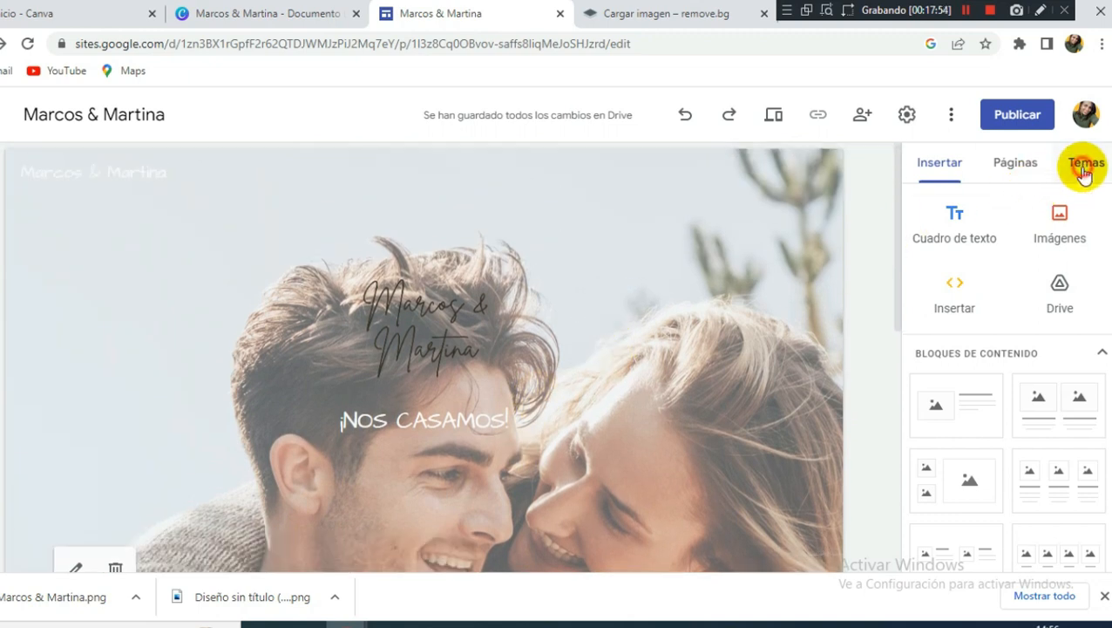
{"action": "left_click", "coordinate": [1084, 167]}
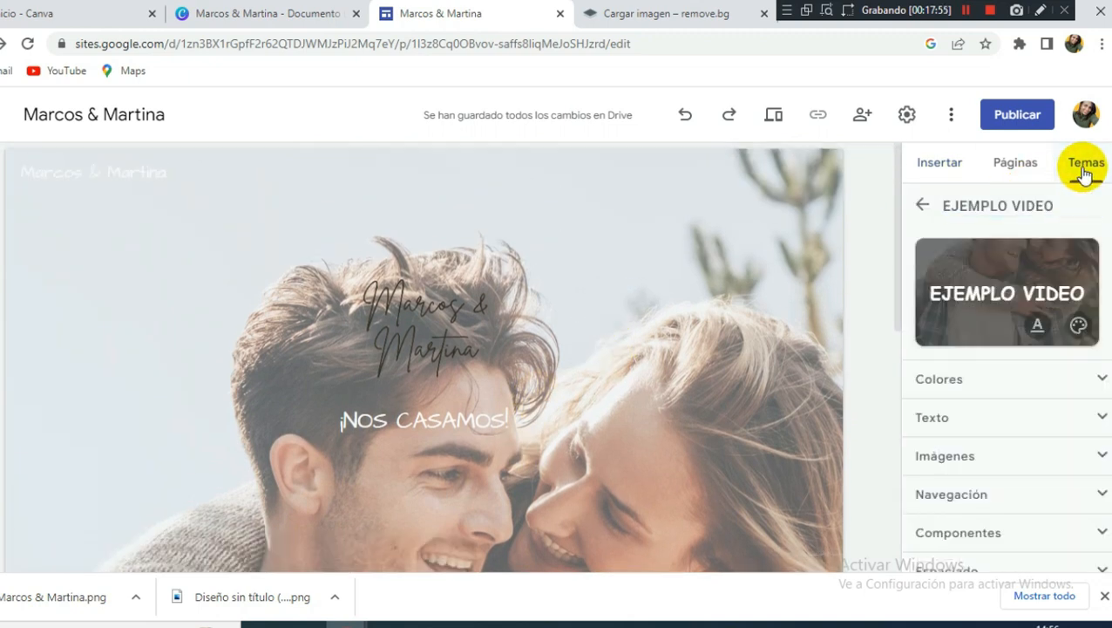
{"action": "left_click", "coordinate": [975, 386]}
{"action": "scroll", "coordinate": [976, 385], "scroll_direction": "down", "scroll_amount": 2}
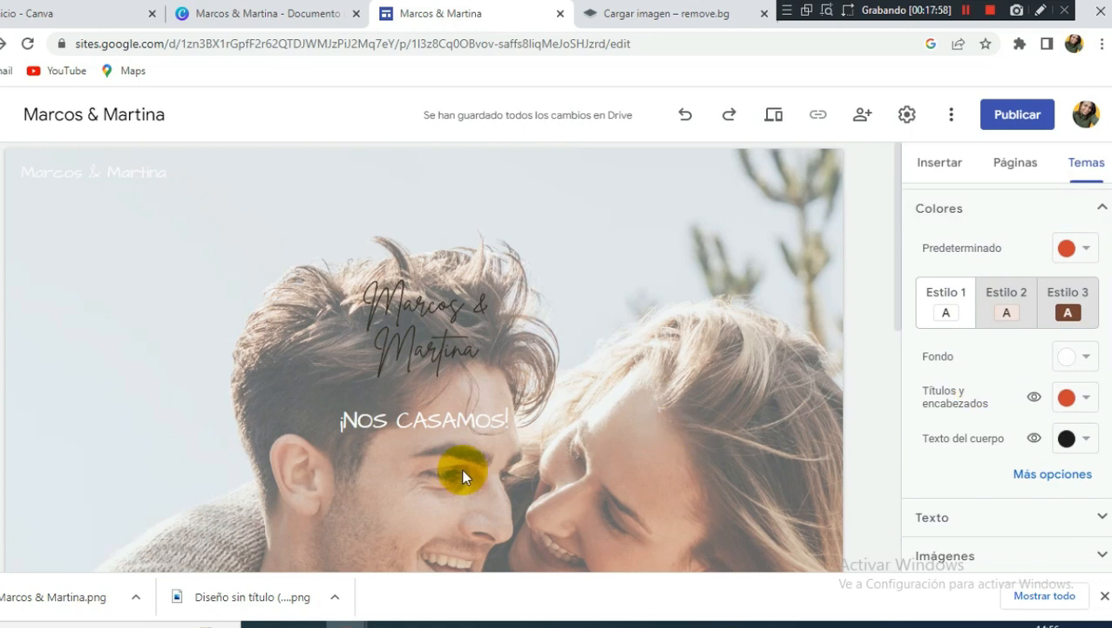
{"action": "left_click", "coordinate": [1067, 311]}
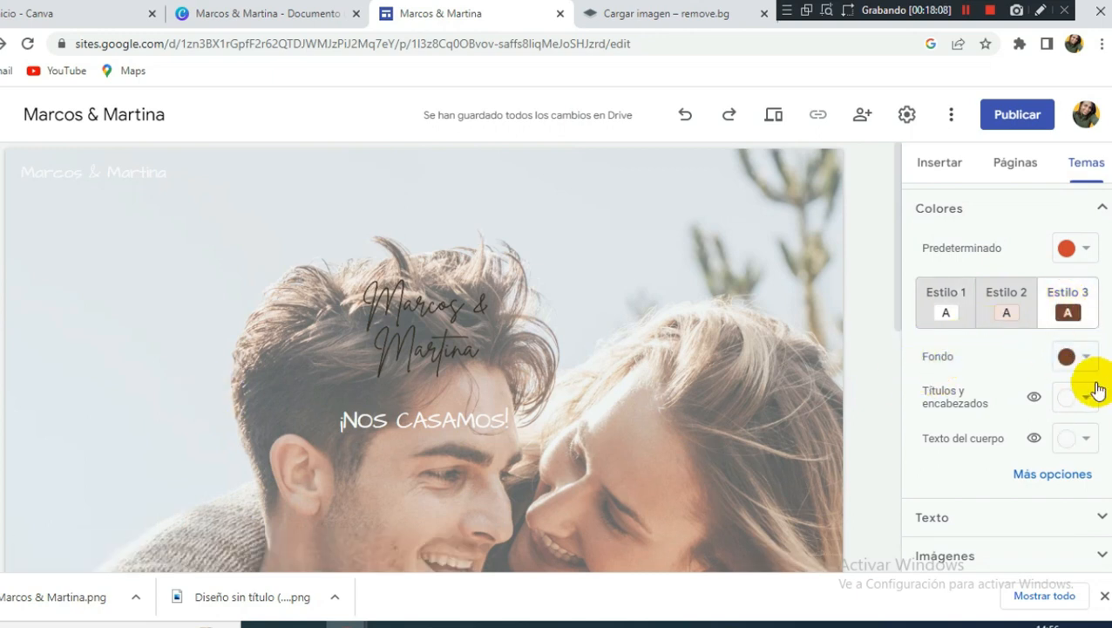
{"action": "left_click", "coordinate": [1091, 357]}
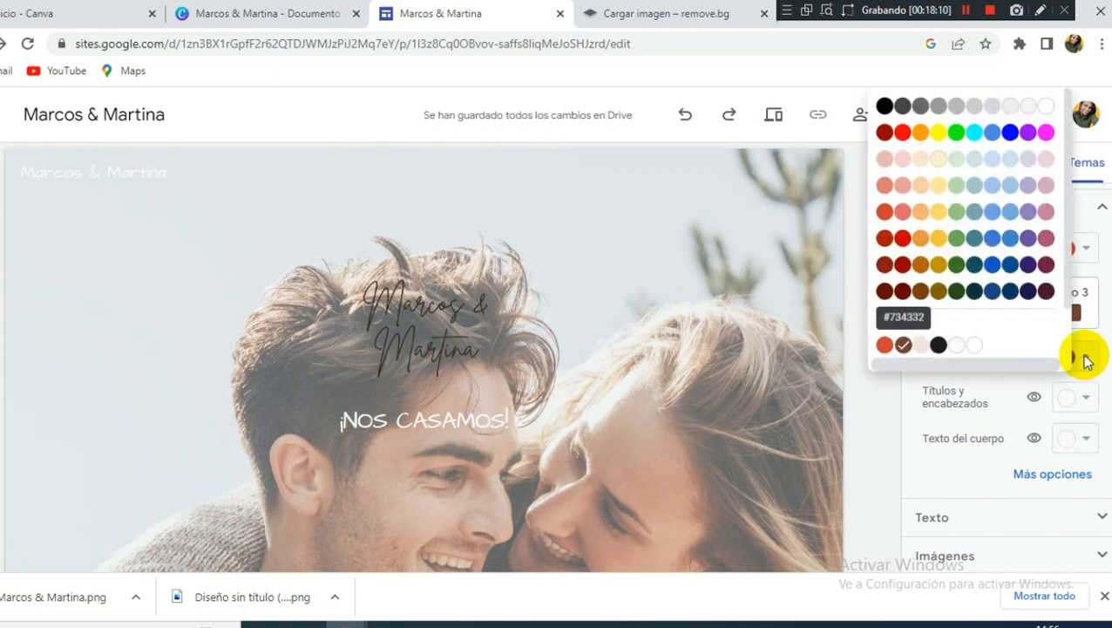
{"action": "left_click", "coordinate": [903, 344]}
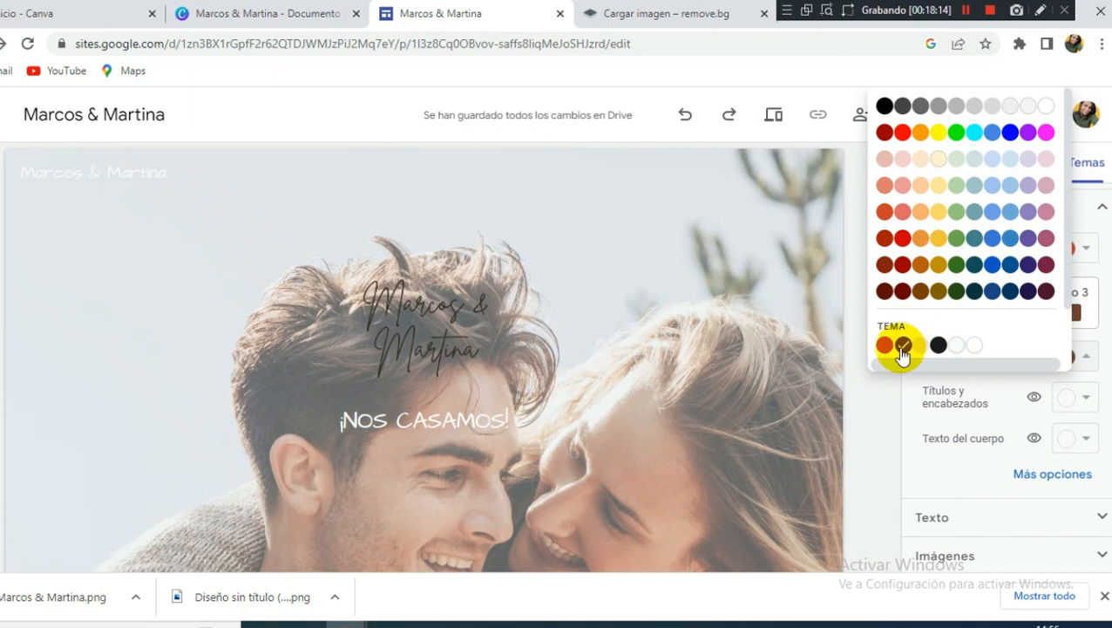
Copy the brown background's hexadecimal code from the custom colour editor and leave the colour unchanged.
{"action": "scroll", "coordinate": [901, 351], "scroll_direction": "down", "scroll_amount": 1}
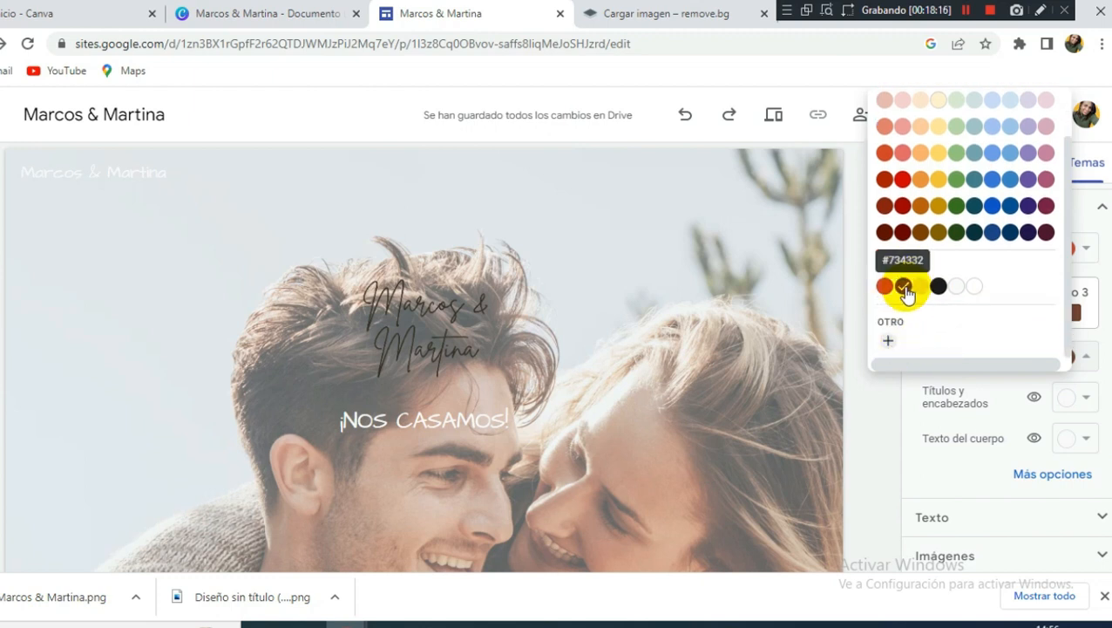
{"action": "left_click", "coordinate": [888, 345]}
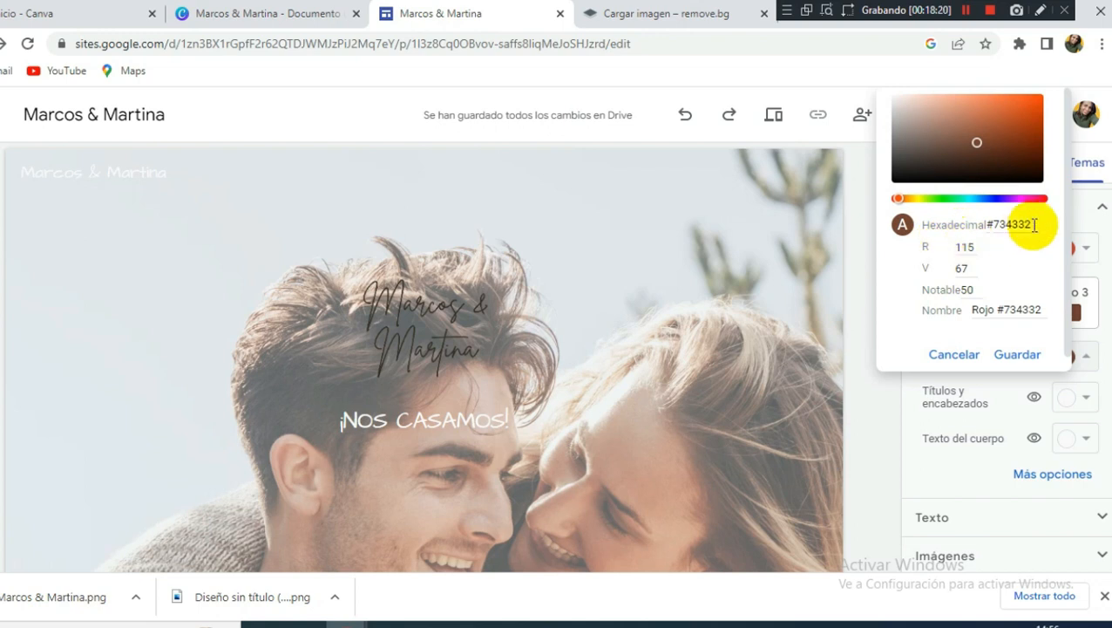
{"action": "left_click_drag", "start_coordinate": [1034, 225], "coordinate": [979, 228]}
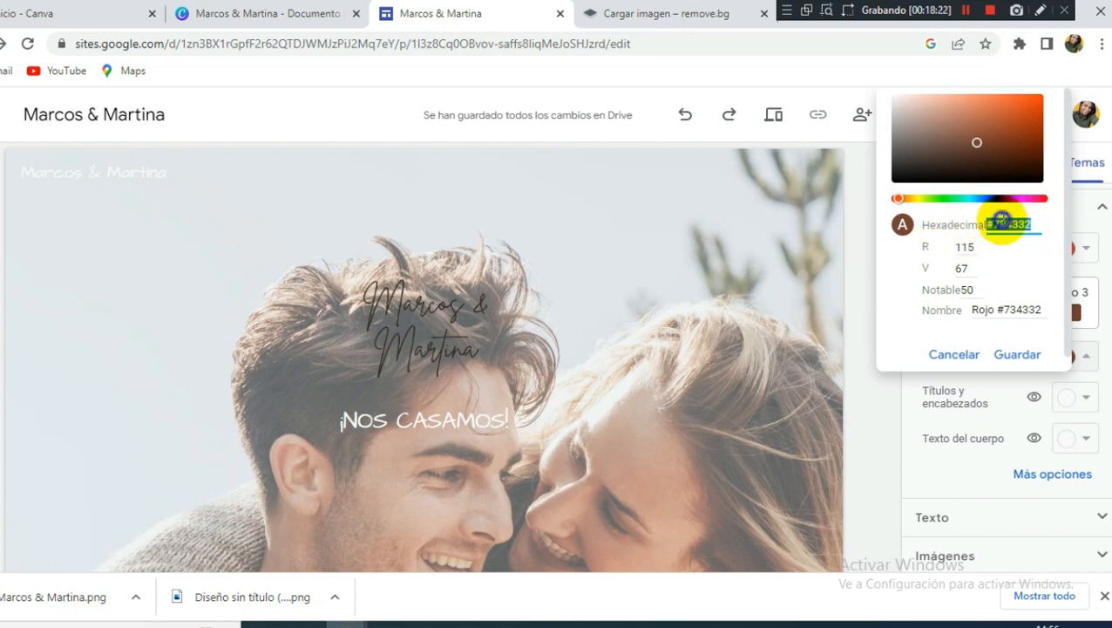
{"action": "right_click", "coordinate": [994, 227]}
{"action": "left_click", "coordinate": [912, 284]}
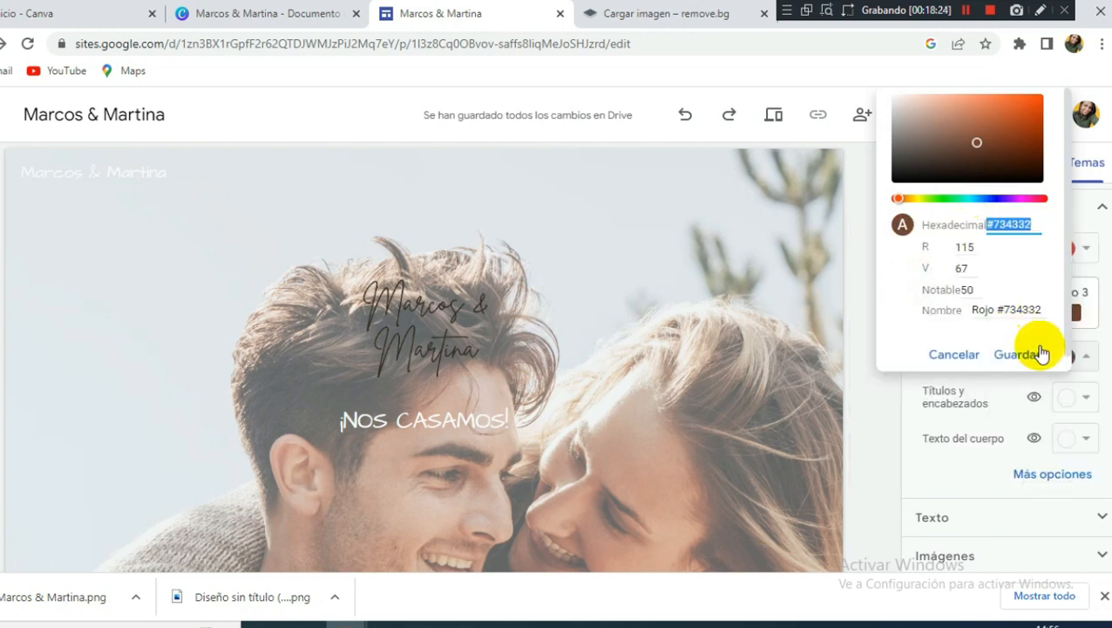
{"action": "left_click", "coordinate": [941, 361]}
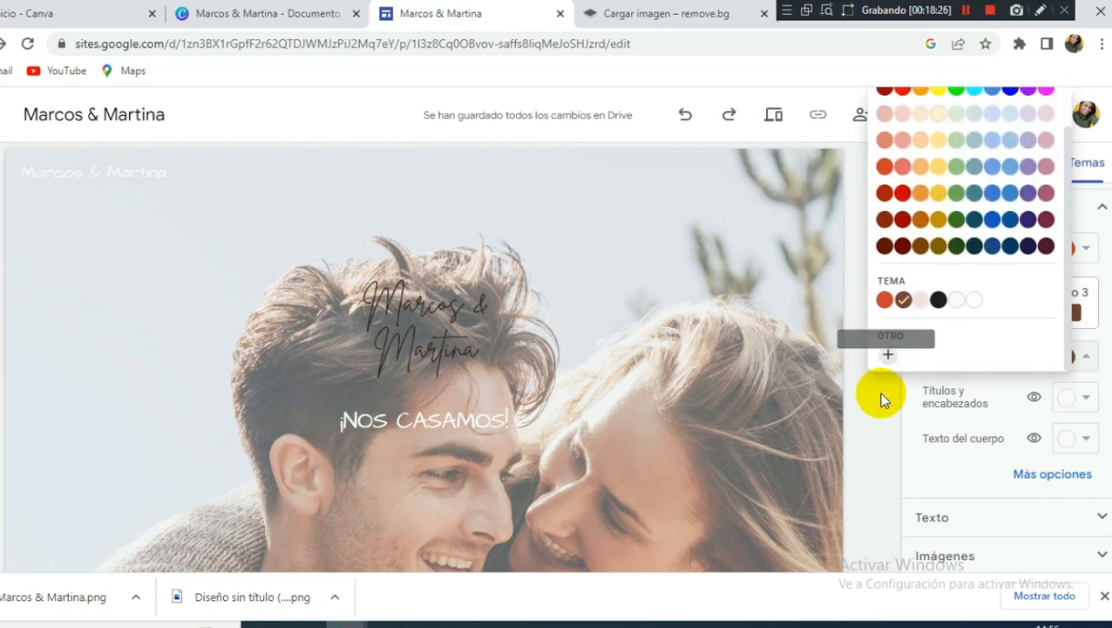
{"action": "left_click", "coordinate": [878, 392]}
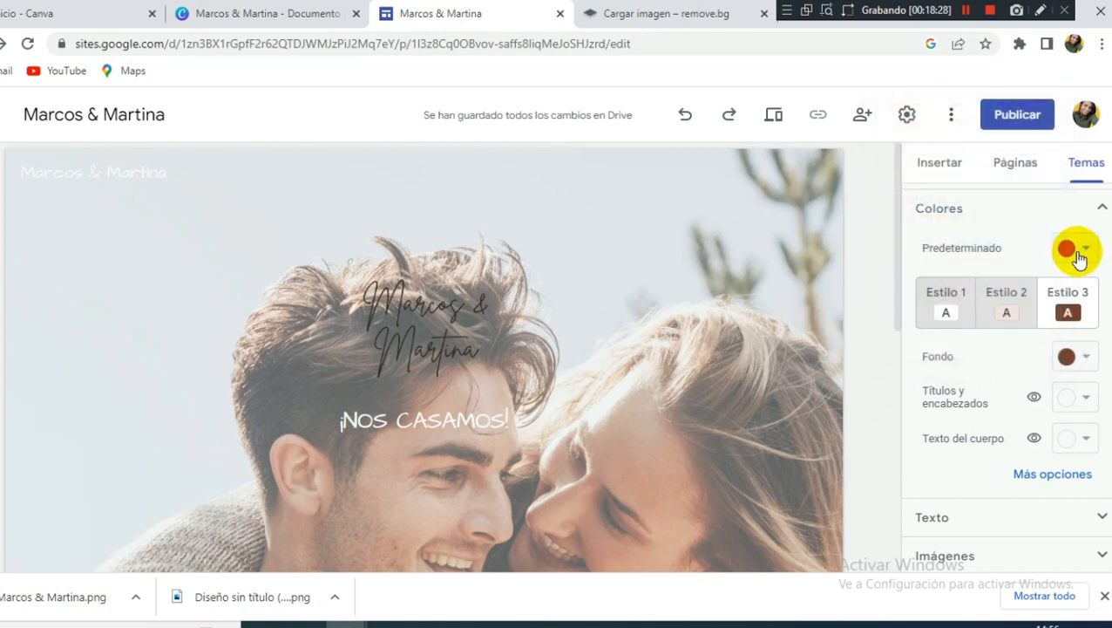
Open the inserted countdown's code and set the th style's colour to #734332.
{"action": "scroll", "coordinate": [946, 318], "scroll_direction": "down", "scroll_amount": 2}
{"action": "scroll", "coordinate": [443, 349], "scroll_direction": "down", "scroll_amount": 3}
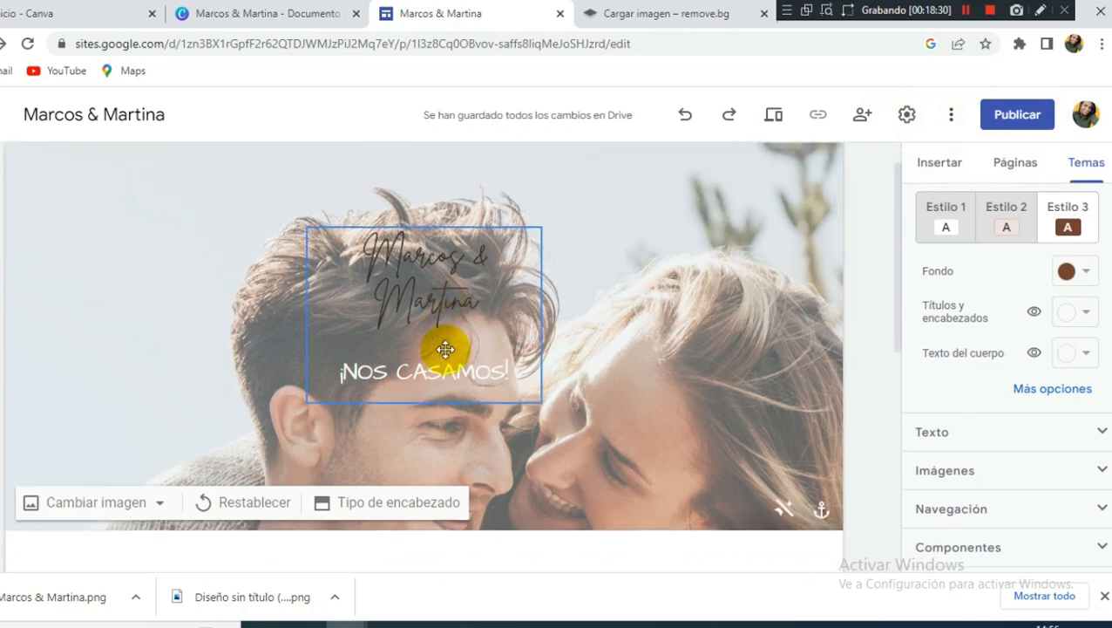
{"action": "scroll", "coordinate": [445, 349], "scroll_direction": "down", "scroll_amount": 3}
{"action": "double_click", "coordinate": [330, 218]}
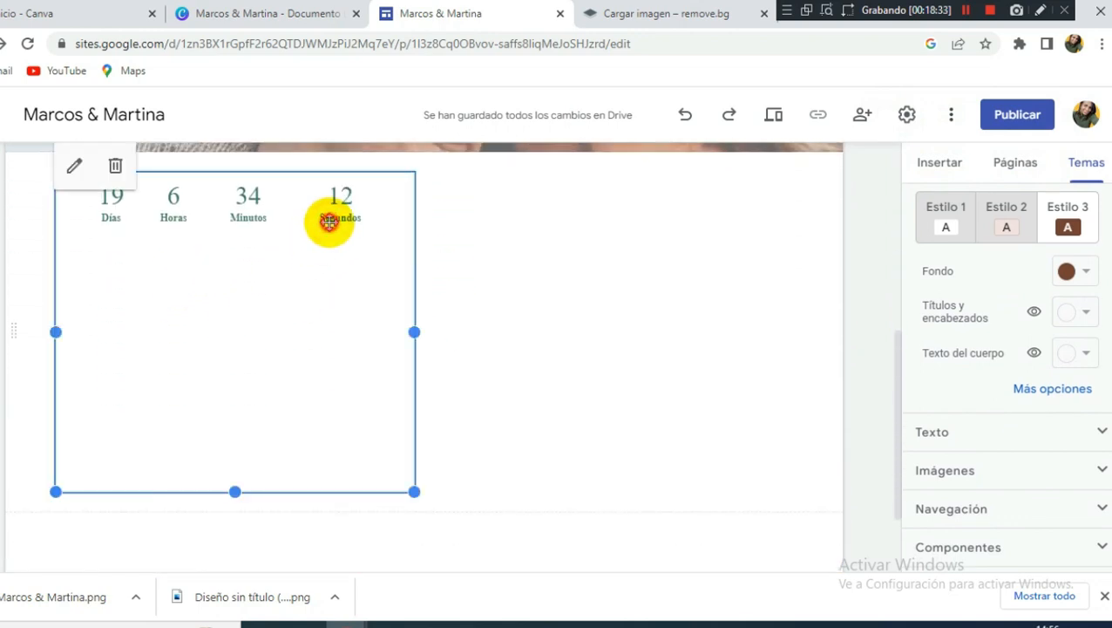
{"action": "scroll", "coordinate": [575, 355], "scroll_direction": "up", "scroll_amount": 10}
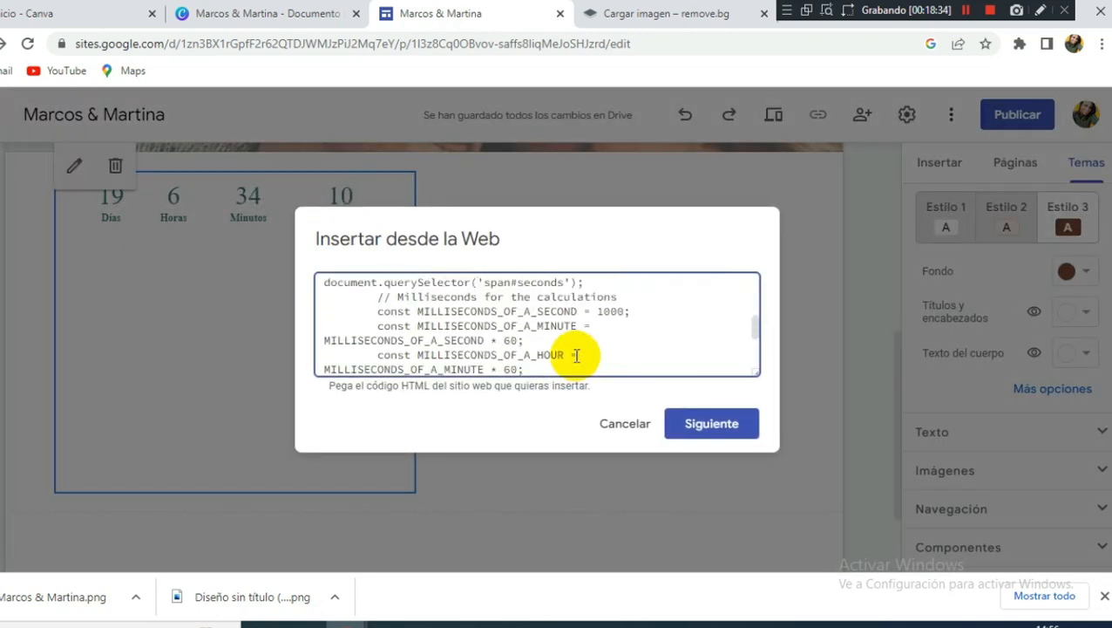
{"action": "scroll", "coordinate": [576, 354], "scroll_direction": "up", "scroll_amount": 10}
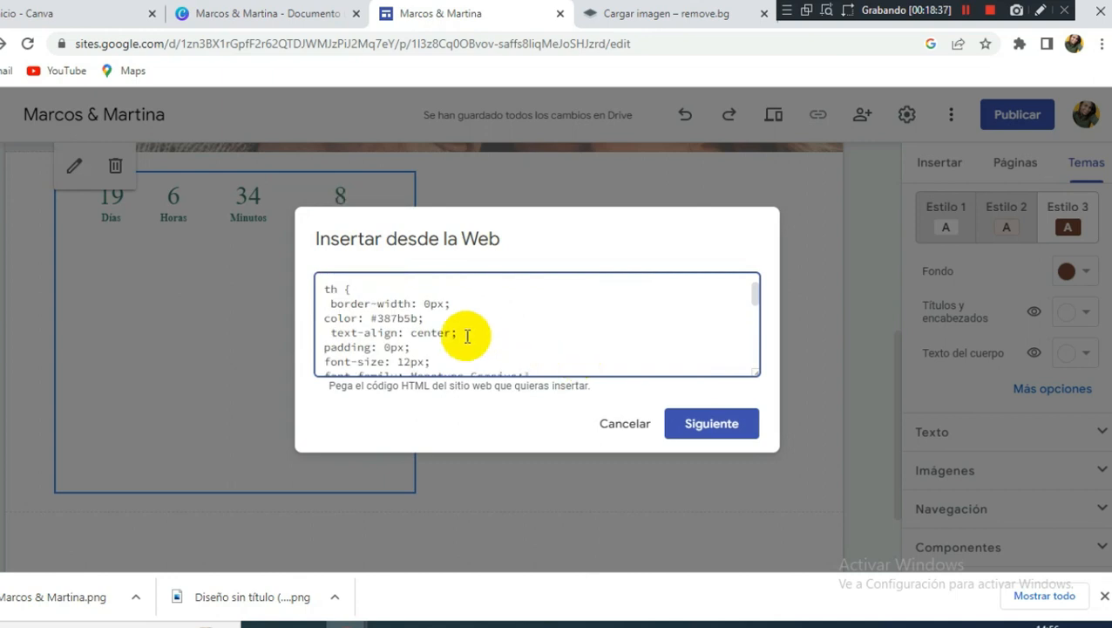
{"action": "left_click_drag", "start_coordinate": [420, 319], "coordinate": [382, 321]}
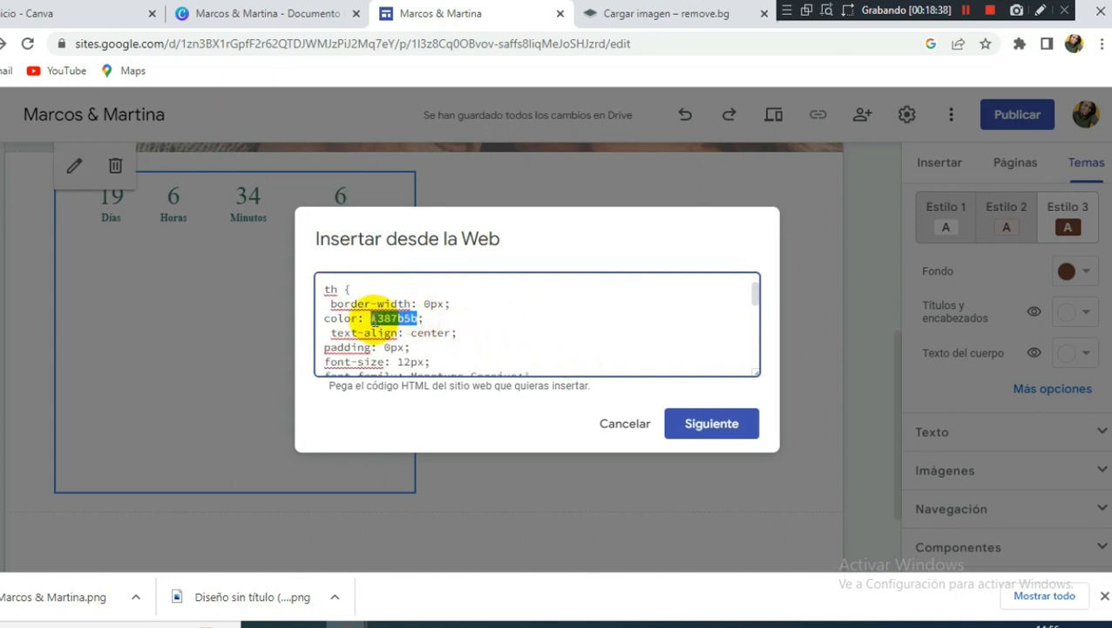
Set the td style's colour to #734332 in the countdown code and preview the result.
{"action": "scroll", "coordinate": [384, 320], "scroll_direction": "up", "scroll_amount": 5}
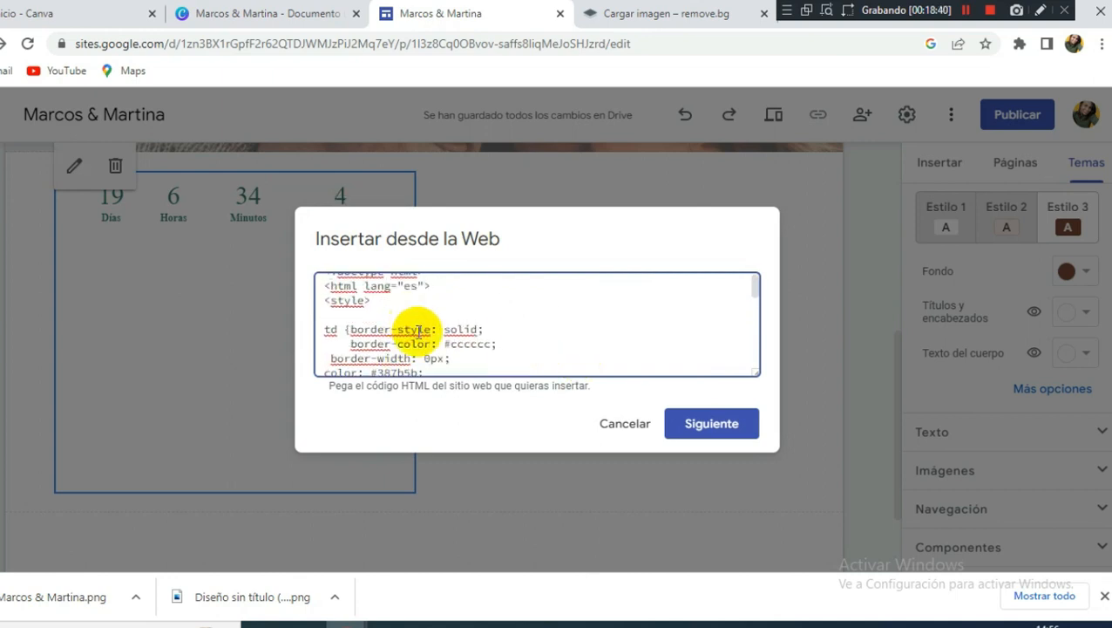
{"action": "scroll", "coordinate": [427, 335], "scroll_direction": "down", "scroll_amount": 2}
{"action": "left_click_drag", "start_coordinate": [377, 289], "coordinate": [373, 347]}
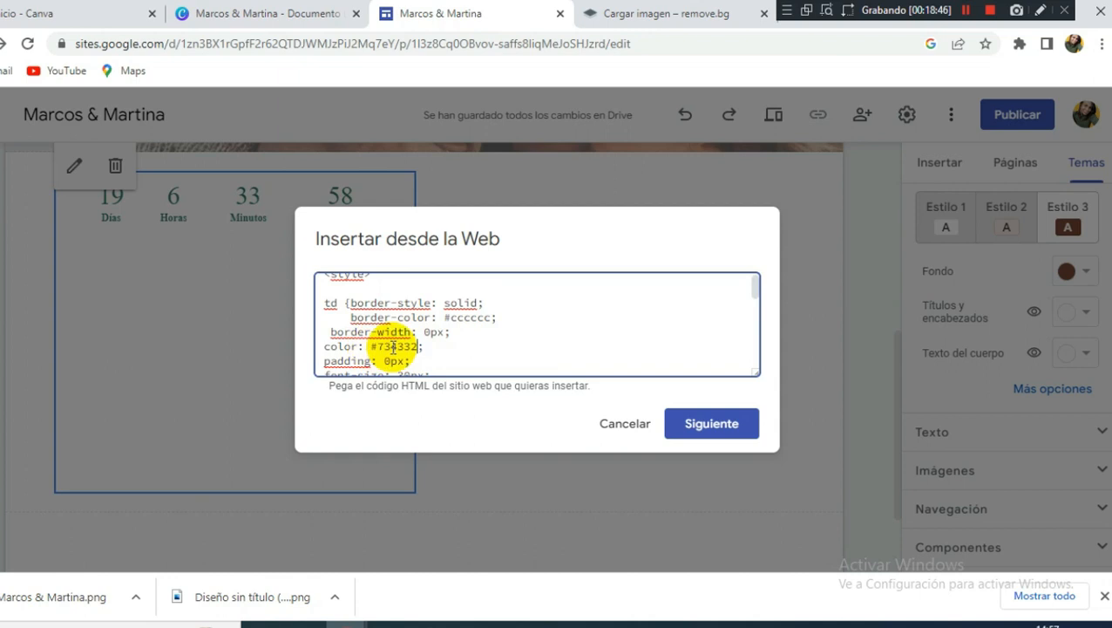
{"action": "scroll", "coordinate": [418, 341], "scroll_direction": "up", "scroll_amount": 3}
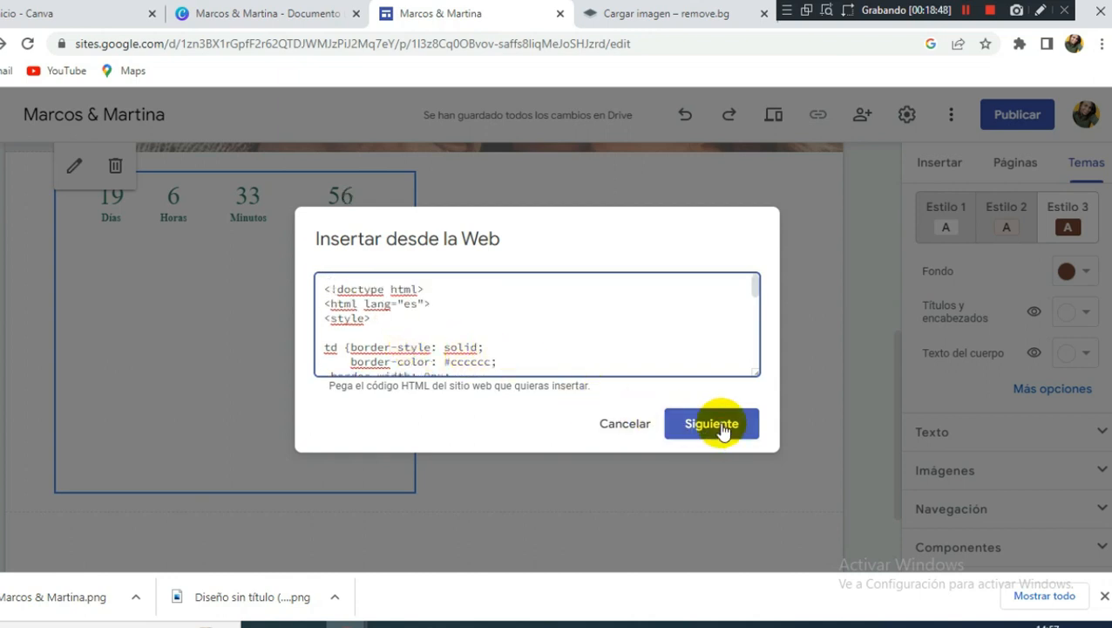
{"action": "left_click", "coordinate": [720, 429]}
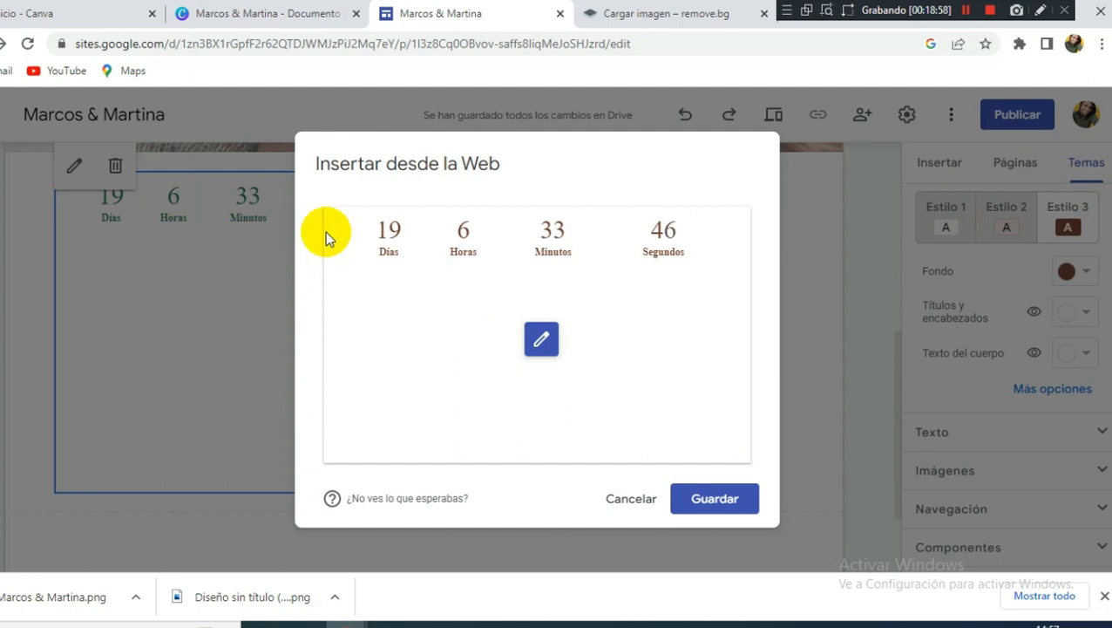
Save the recoloured countdown and shorten its frame to remove most of the empty space beneath the counter.
{"action": "left_click", "coordinate": [711, 504]}
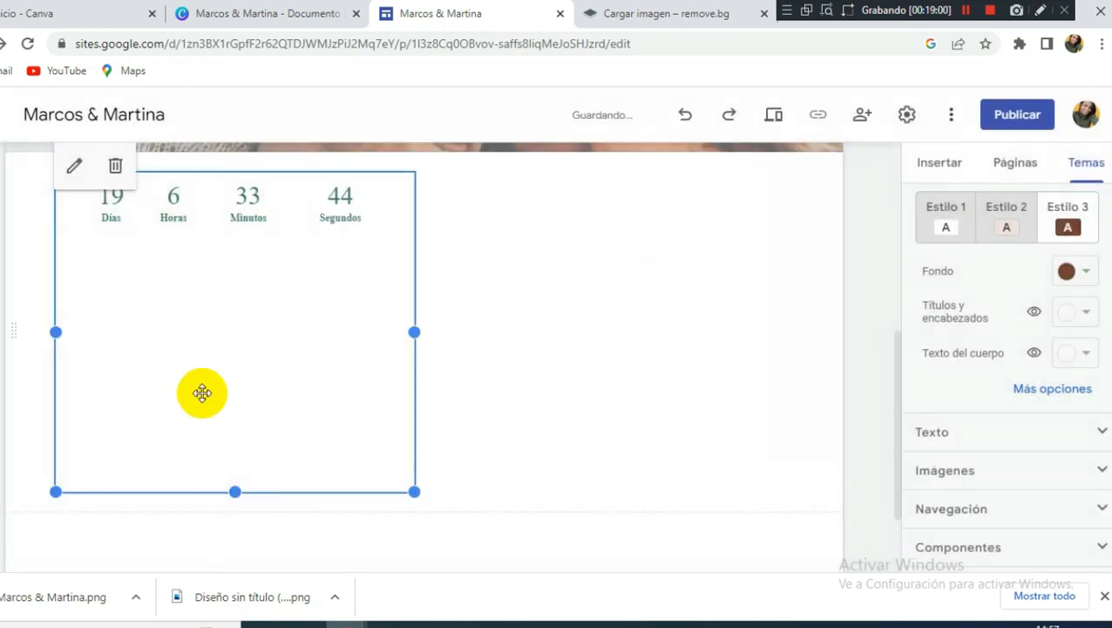
{"action": "left_click_drag", "start_coordinate": [234, 492], "coordinate": [237, 373]}
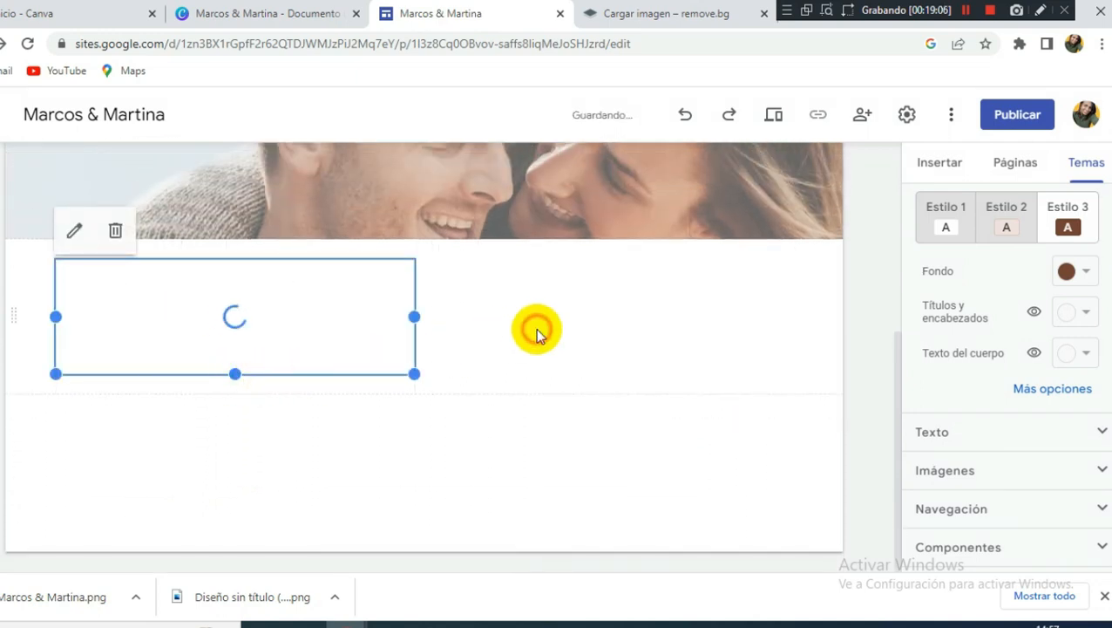
{"action": "left_click", "coordinate": [537, 335]}
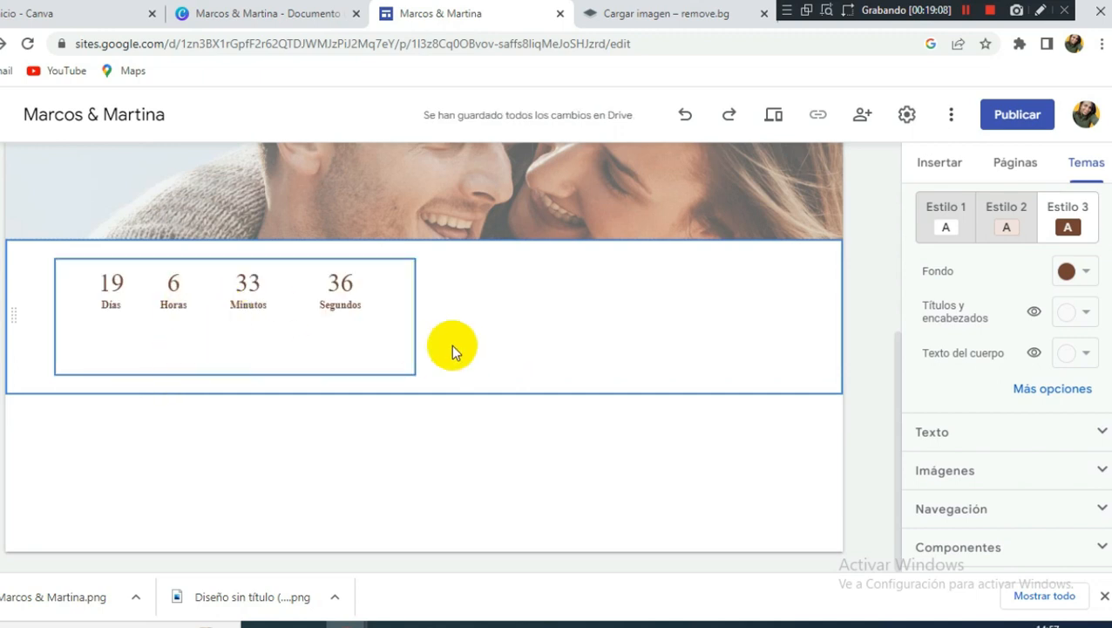
Move the countdown into the header image, directly beneath the "¡NOS CASAMOS!" text.
{"action": "scroll", "coordinate": [454, 358], "scroll_direction": "up", "scroll_amount": 3}
{"action": "left_click_drag", "start_coordinate": [202, 495], "coordinate": [392, 353]}
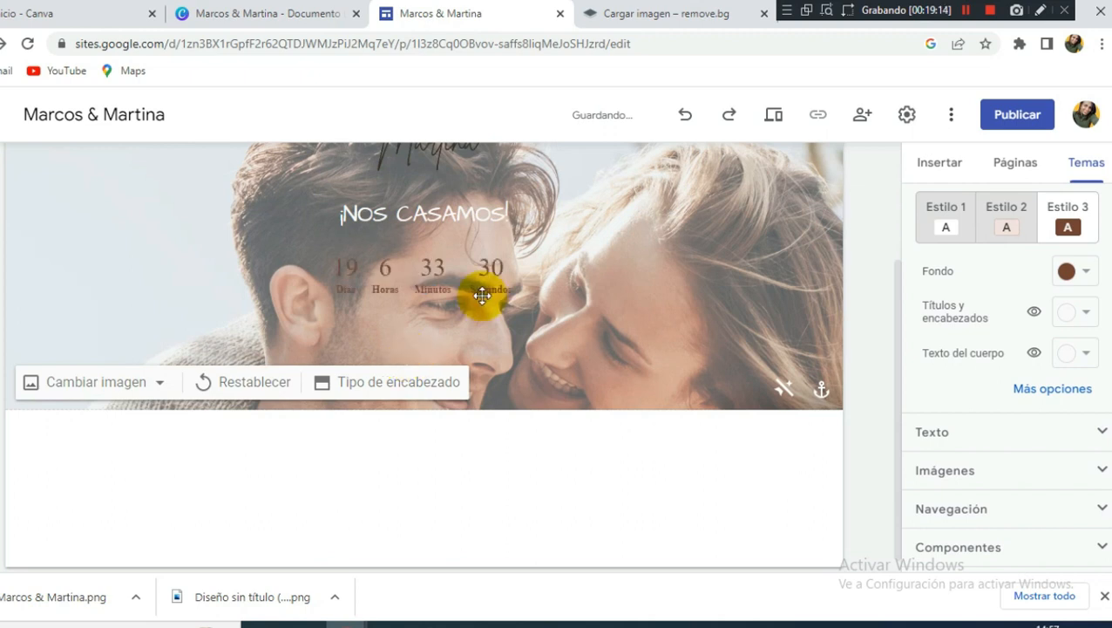
Insert a text box reading "Faltan" and centre its text.
{"action": "left_click", "coordinate": [517, 223]}
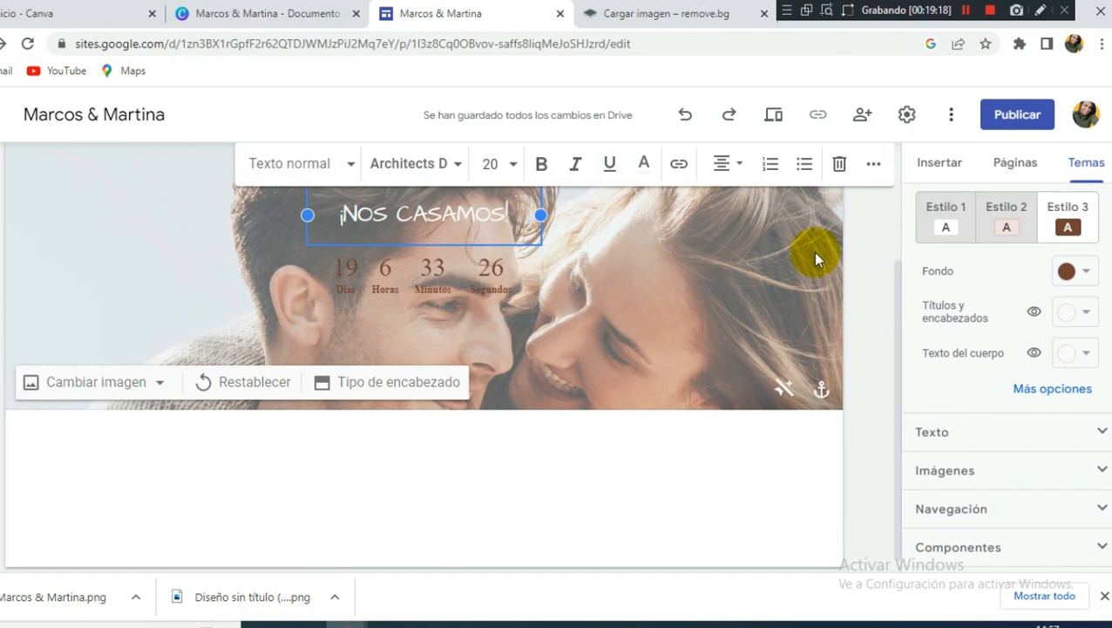
{"action": "left_click", "coordinate": [926, 170]}
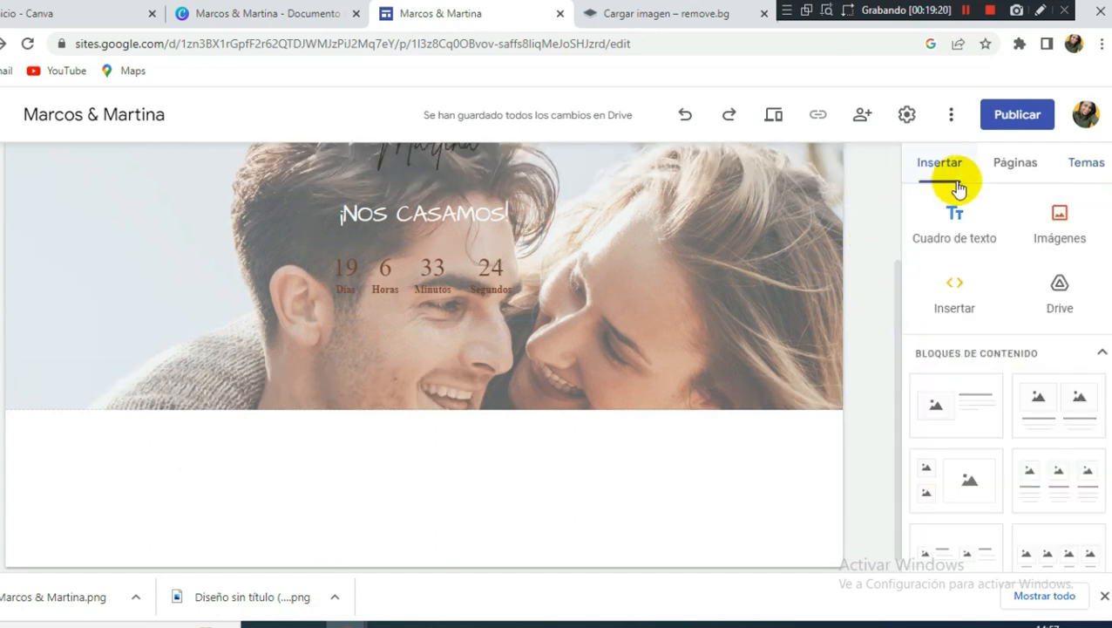
{"action": "left_click", "coordinate": [969, 225]}
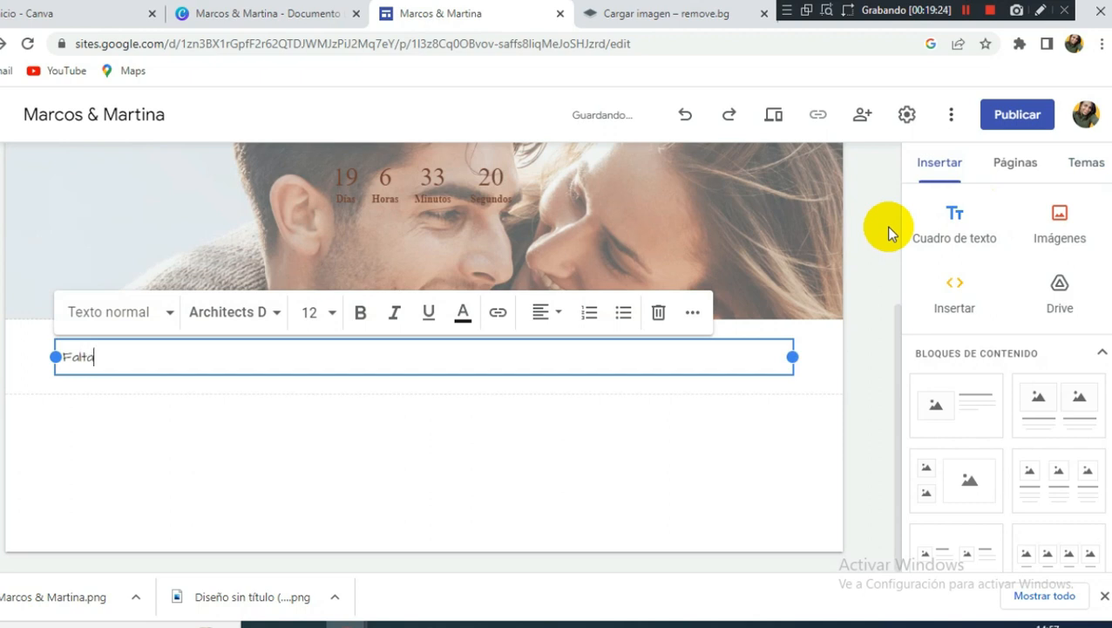
{"action": "left_click", "coordinate": [545, 319]}
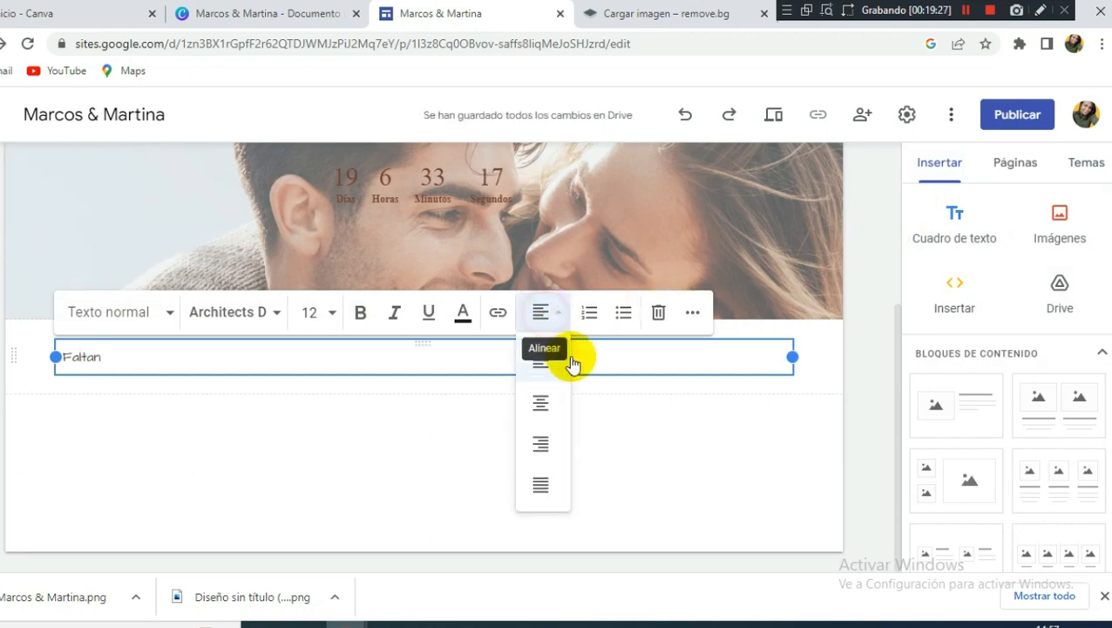
{"action": "left_click", "coordinate": [539, 404]}
Move the "Faltan" text into the header between "¡NOS CASAMOS!" and the countdown, and set its font size to 14.
{"action": "left_click_drag", "start_coordinate": [422, 345], "coordinate": [446, 427]}
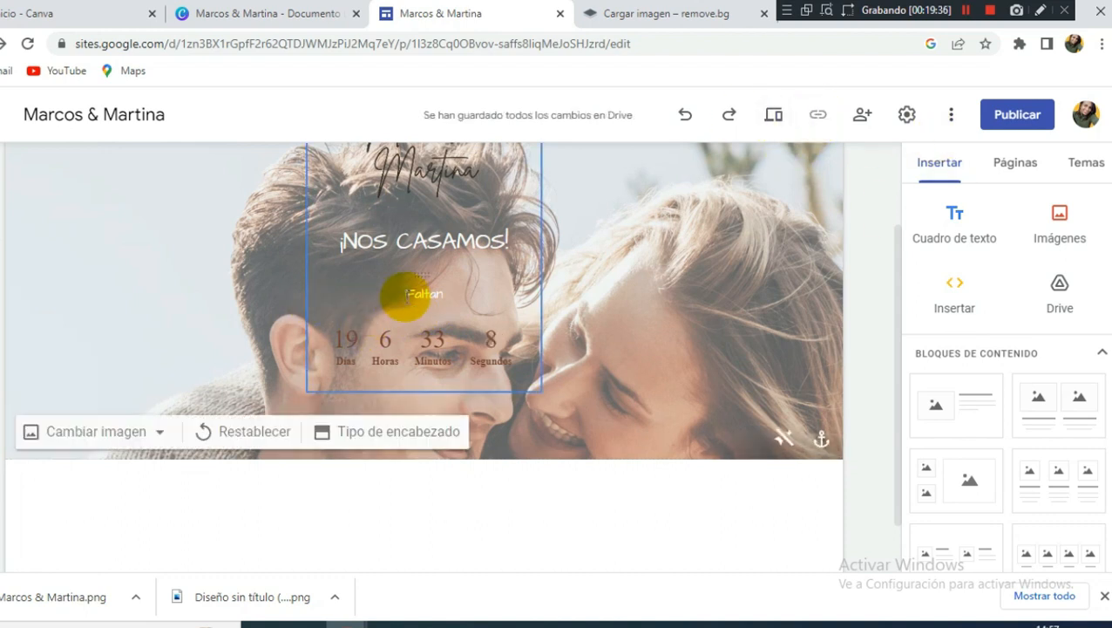
{"action": "left_click", "coordinate": [514, 293]}
{"action": "left_click", "coordinate": [491, 245]}
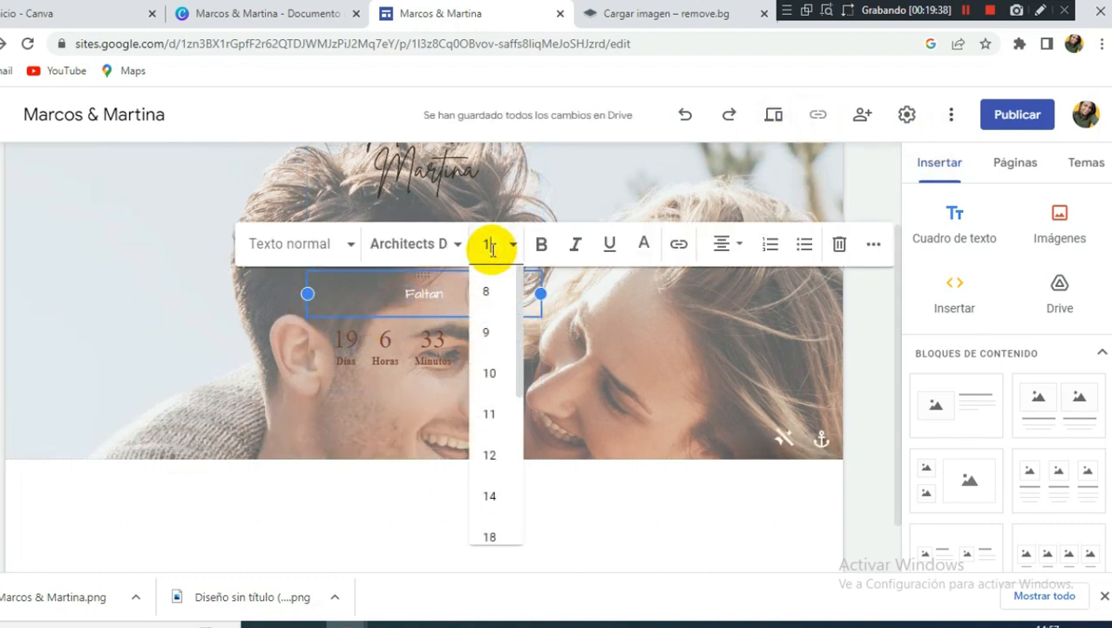
{"action": "type", "text": "14"}
{"action": "key", "text": "Return"}
Check the header's text and countdown placement in the mobile preview, and return to the editor.
{"action": "scroll", "coordinate": [492, 249], "scroll_direction": "up", "scroll_amount": 2}
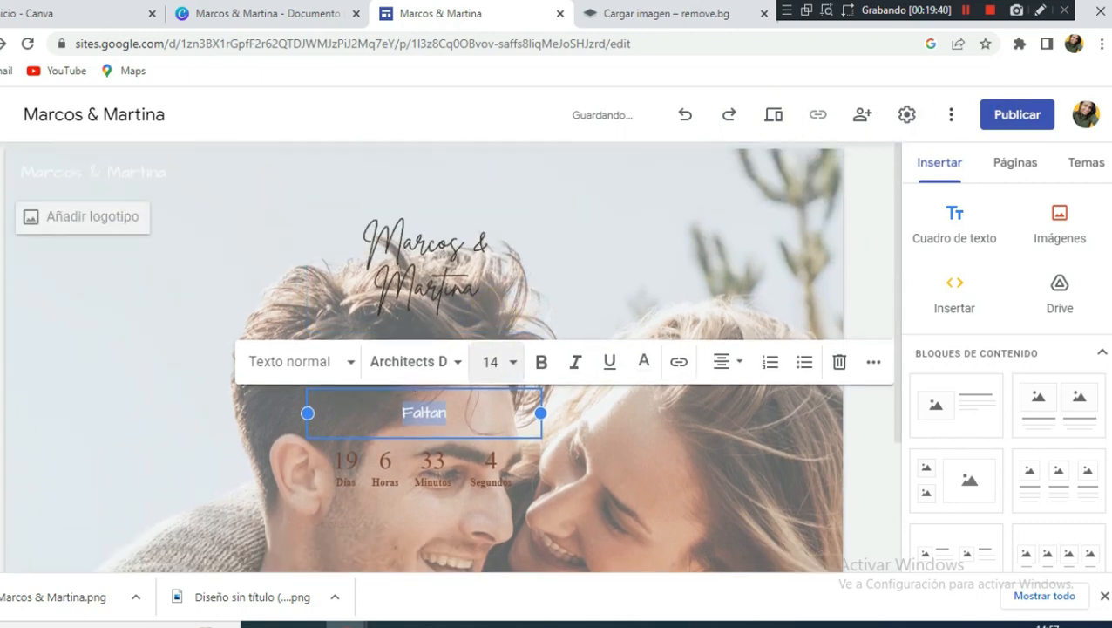
{"action": "left_click", "coordinate": [773, 114]}
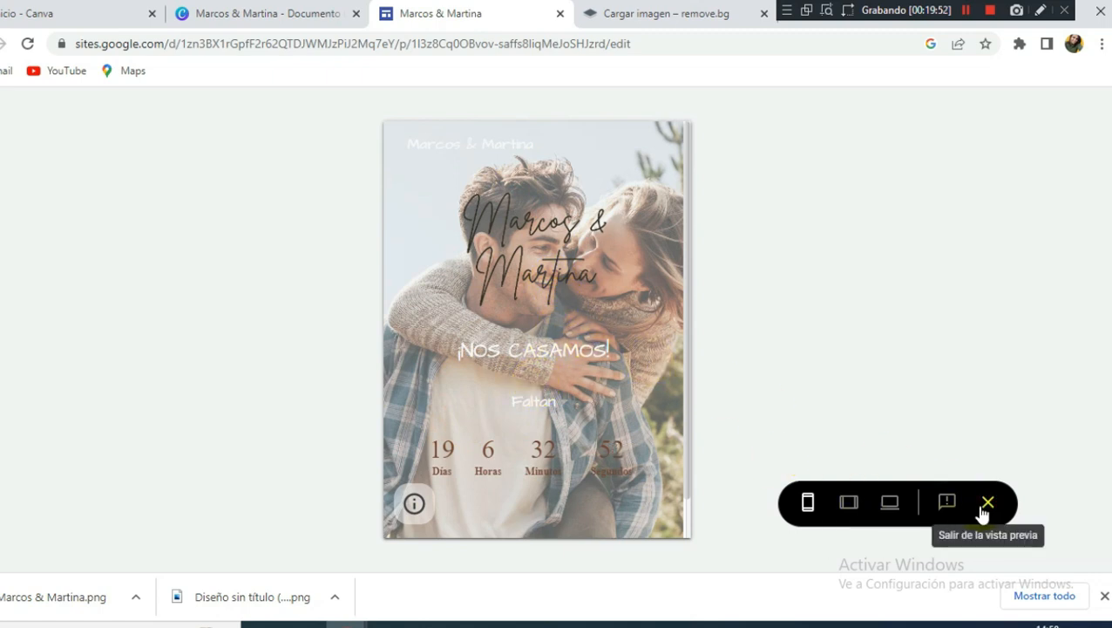
{"action": "scroll", "coordinate": [610, 373], "scroll_direction": "down", "scroll_amount": 1}
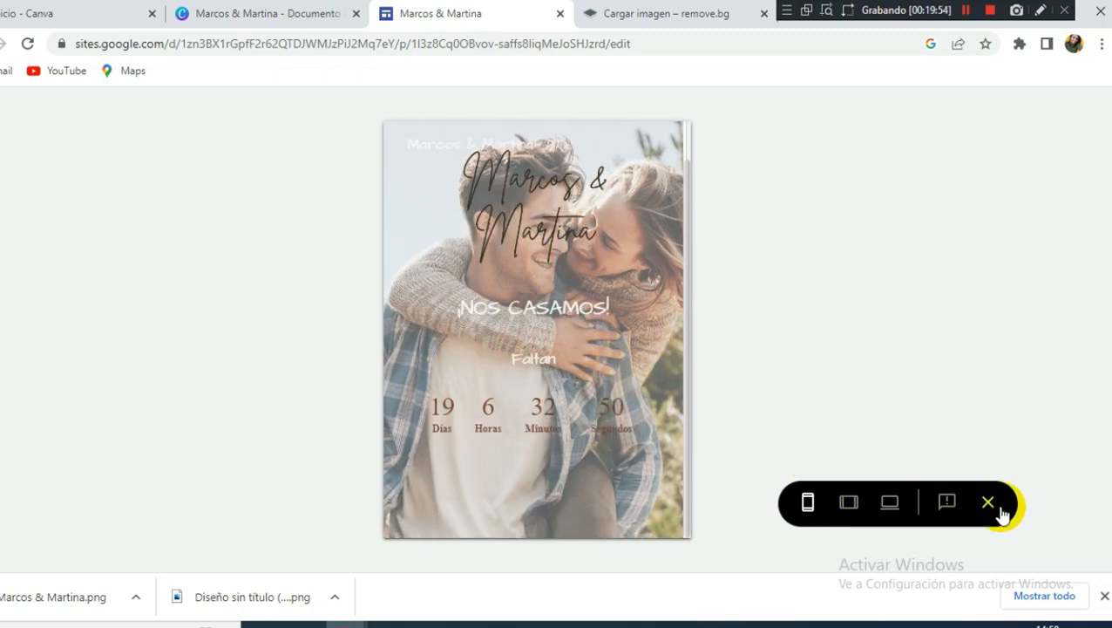
{"action": "left_click", "coordinate": [990, 504]}
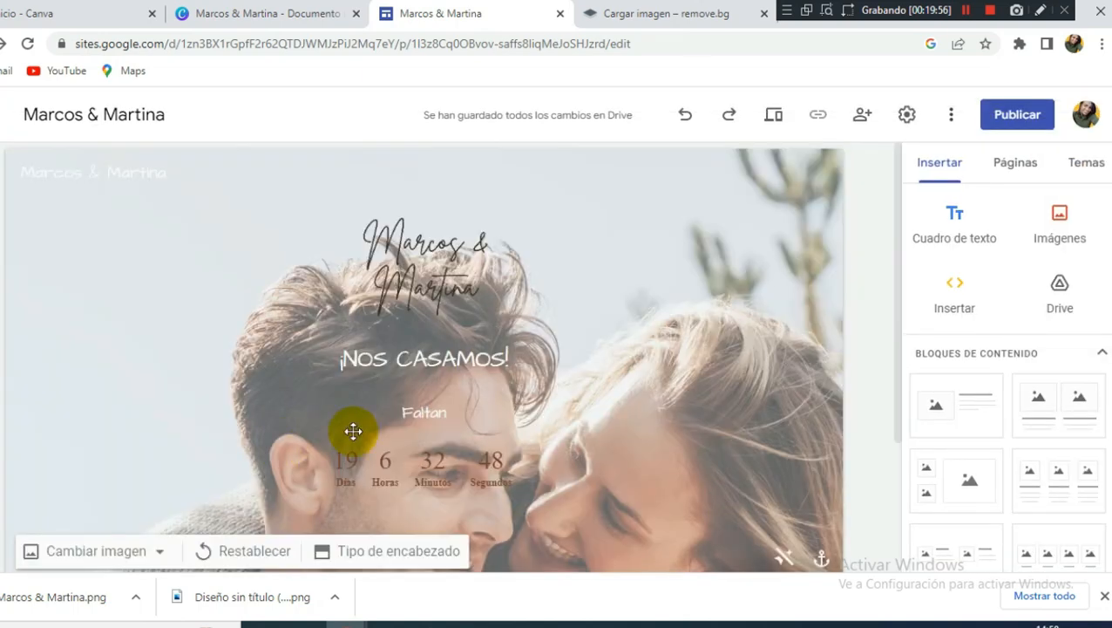
Anchor the header image at its centre and check the result in the mobile preview.
{"action": "scroll", "coordinate": [733, 436], "scroll_direction": "down", "scroll_amount": 3}
{"action": "left_click", "coordinate": [820, 374]}
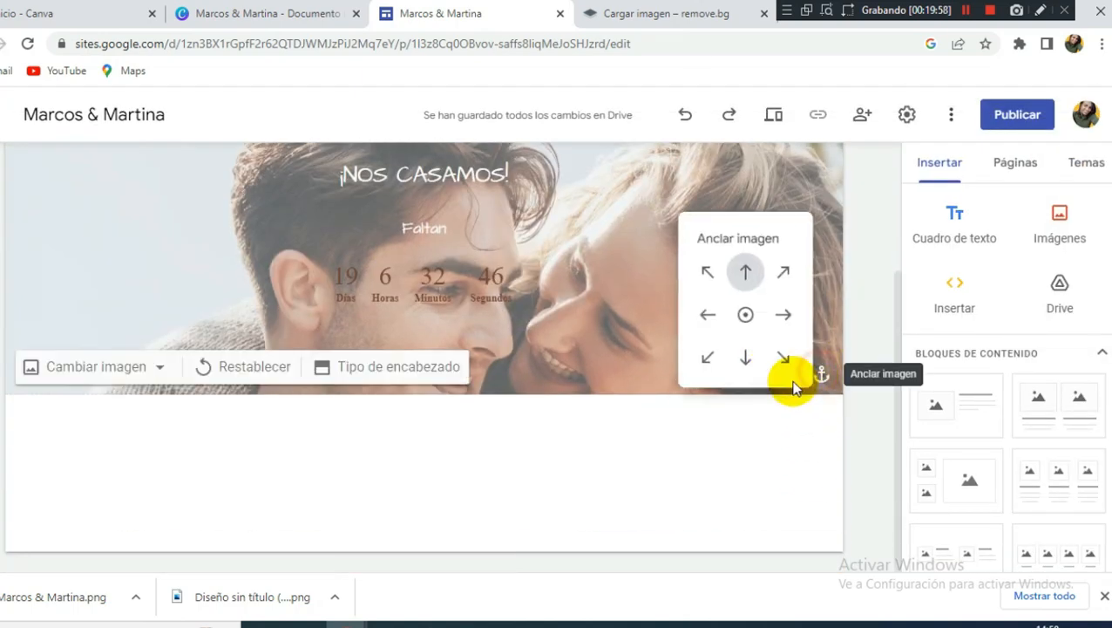
{"action": "left_click", "coordinate": [743, 321]}
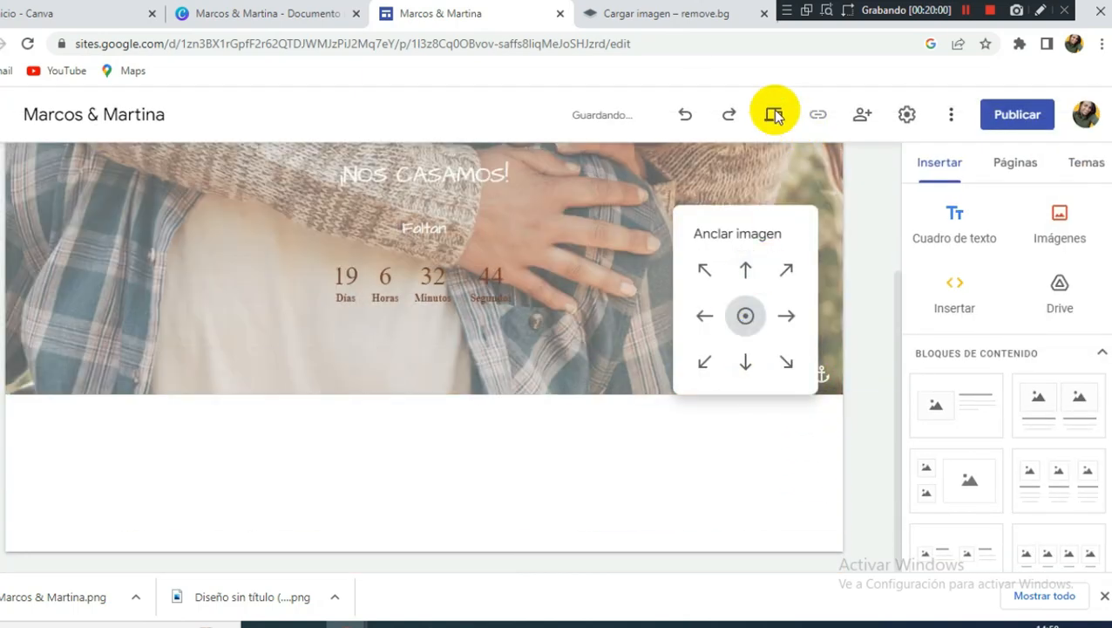
{"action": "left_click", "coordinate": [872, 333]}
{"action": "left_click", "coordinate": [772, 122]}
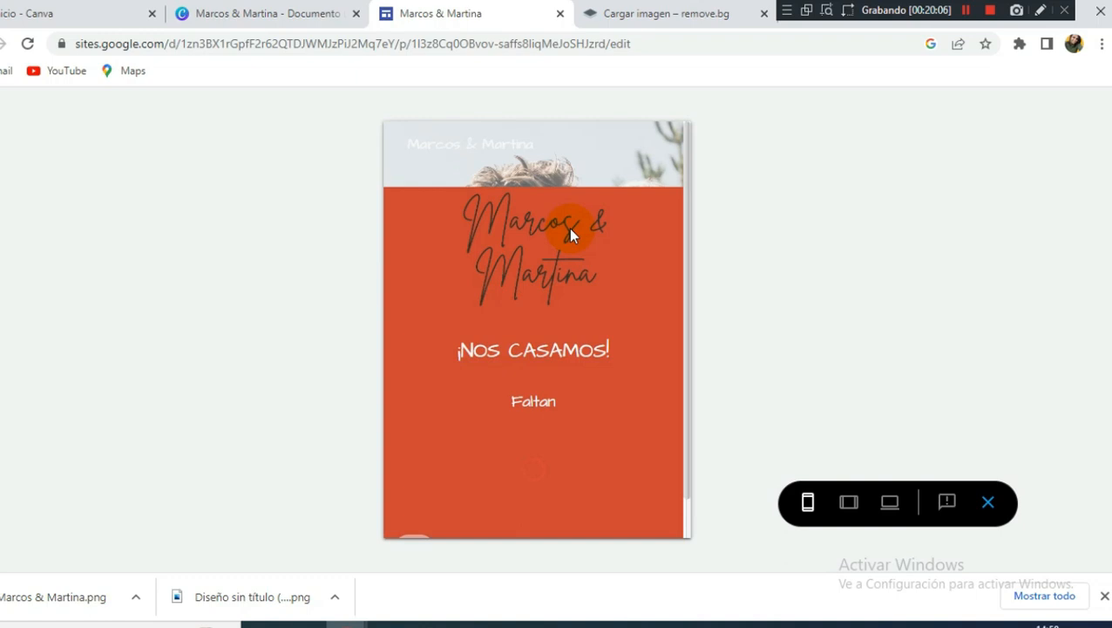
{"action": "left_click", "coordinate": [987, 505]}
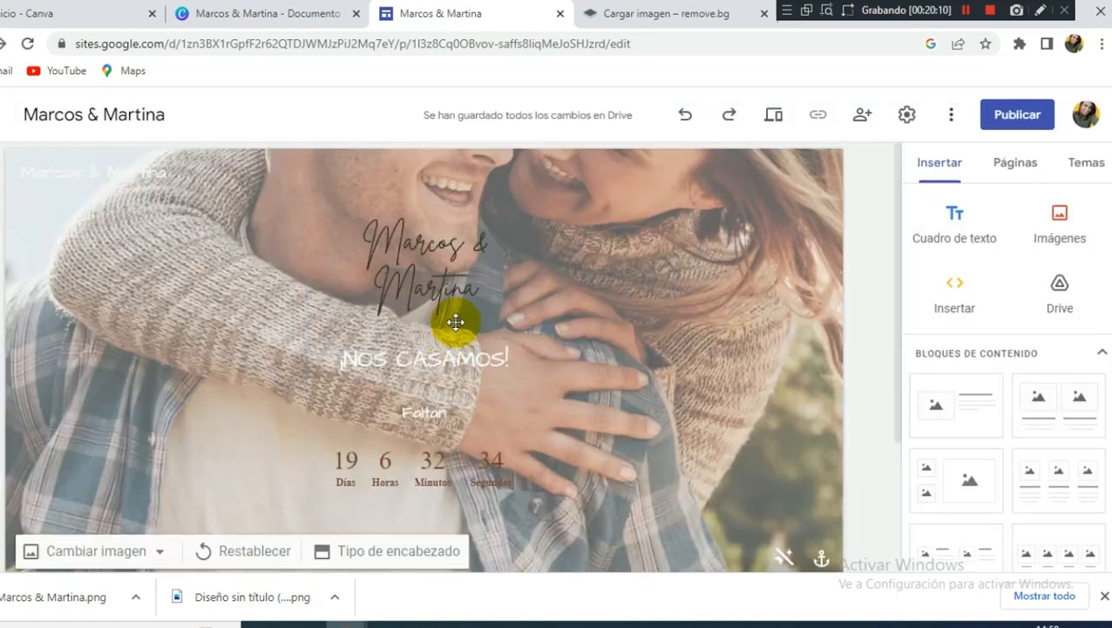
Insert a spacer (Espacio) component into the page.
{"action": "scroll", "coordinate": [497, 317], "scroll_direction": "down", "scroll_amount": 2}
{"action": "scroll", "coordinate": [496, 317], "scroll_direction": "up", "scroll_amount": 2}
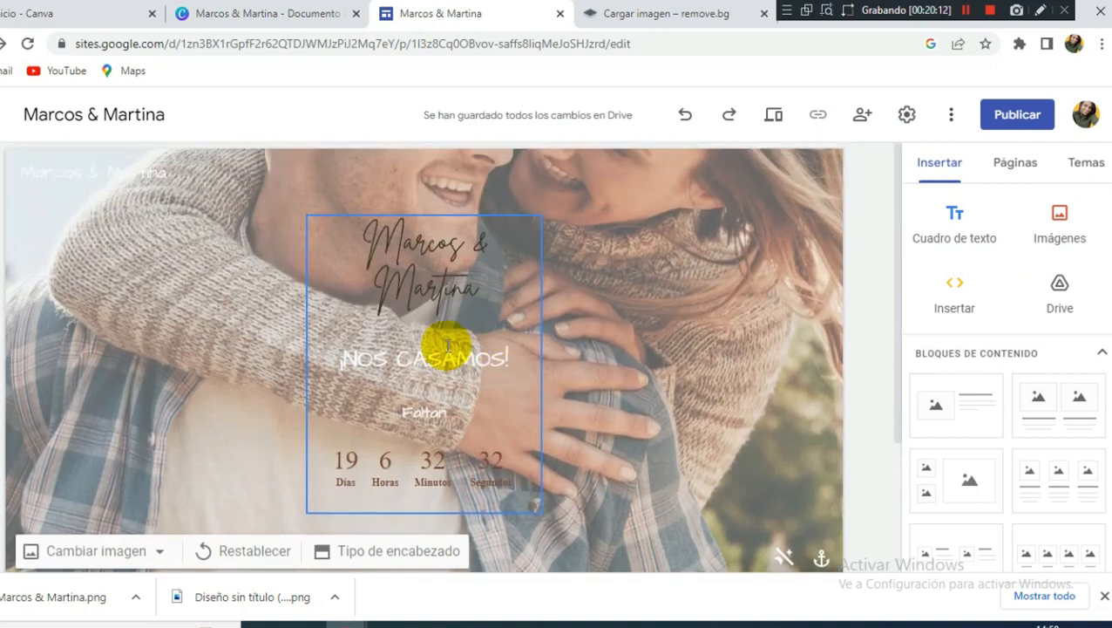
{"action": "left_click", "coordinate": [431, 377]}
{"action": "left_click", "coordinate": [455, 248]}
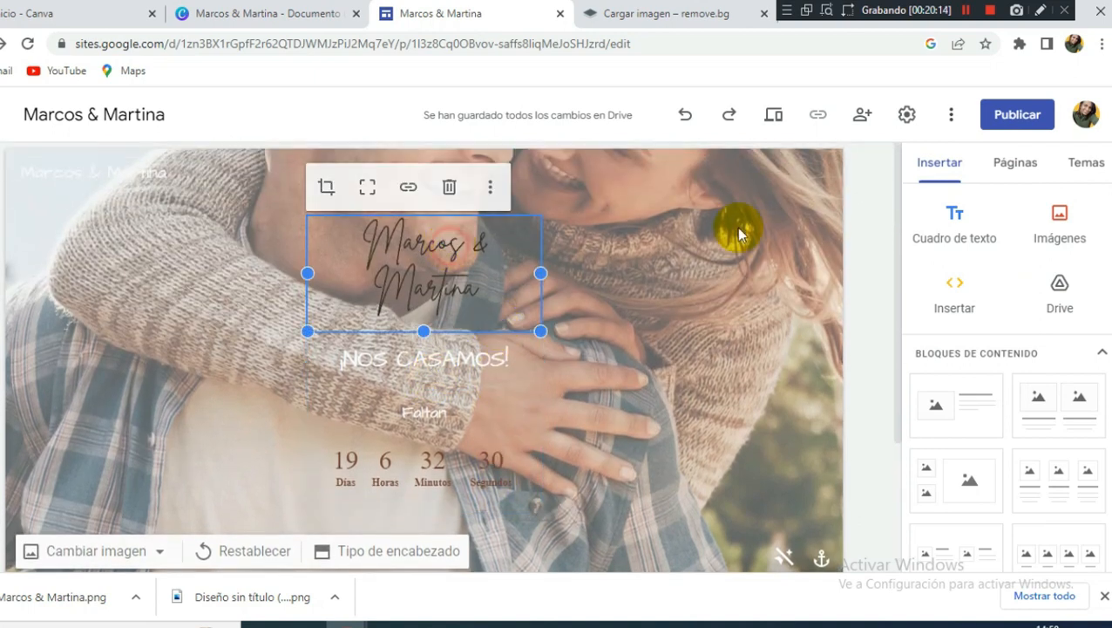
{"action": "left_click", "coordinate": [942, 173]}
{"action": "scroll", "coordinate": [998, 378], "scroll_direction": "down", "scroll_amount": 5}
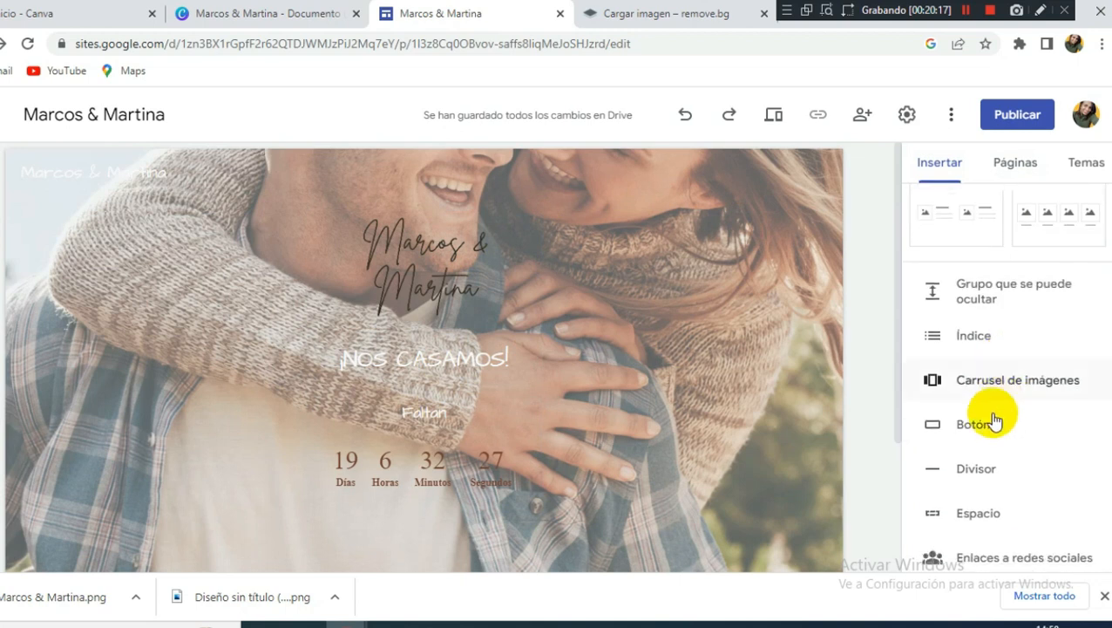
{"action": "left_click", "coordinate": [968, 513]}
Move the spacer into the header above the couple's names image and stretch it downward to lower the content.
{"action": "scroll", "coordinate": [355, 370], "scroll_direction": "up", "scroll_amount": 3}
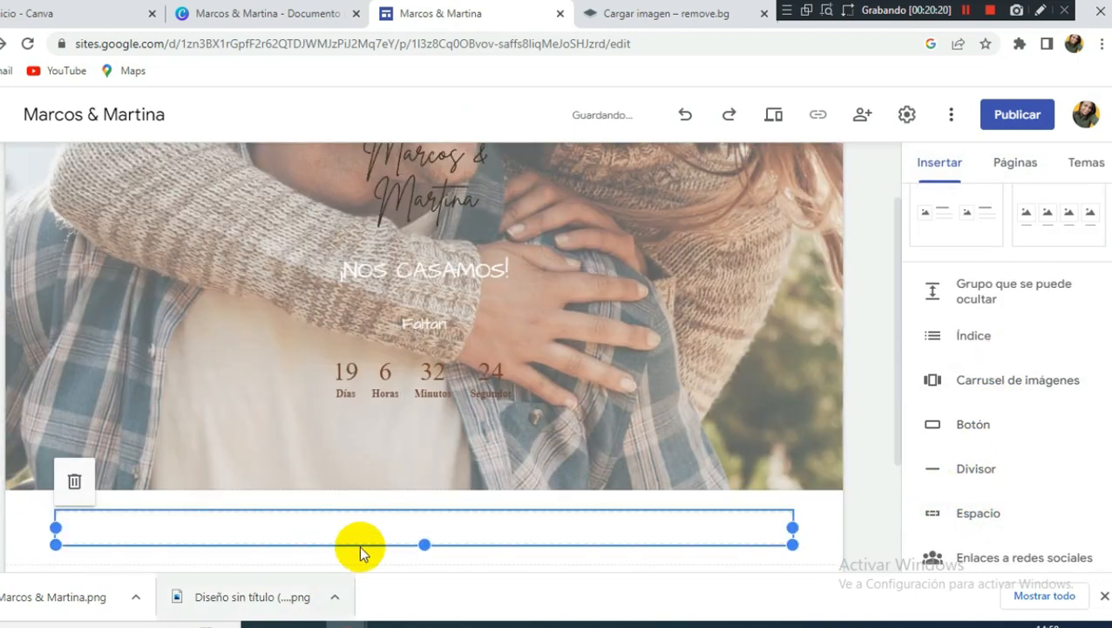
{"action": "left_click_drag", "start_coordinate": [367, 516], "coordinate": [520, 224]}
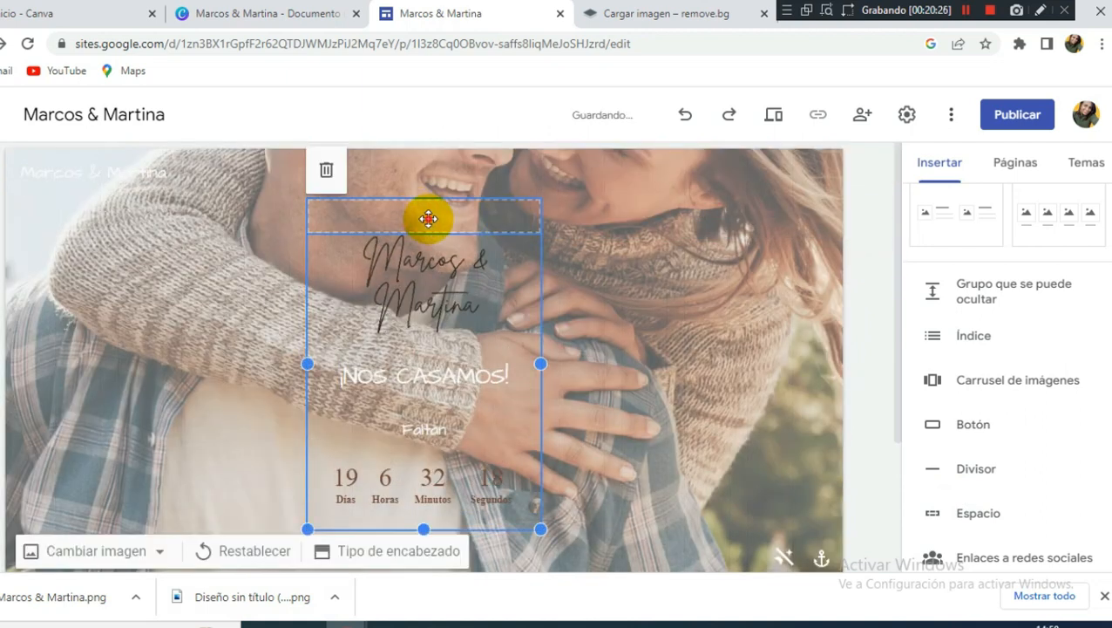
{"action": "left_click_drag", "start_coordinate": [422, 229], "coordinate": [425, 354]}
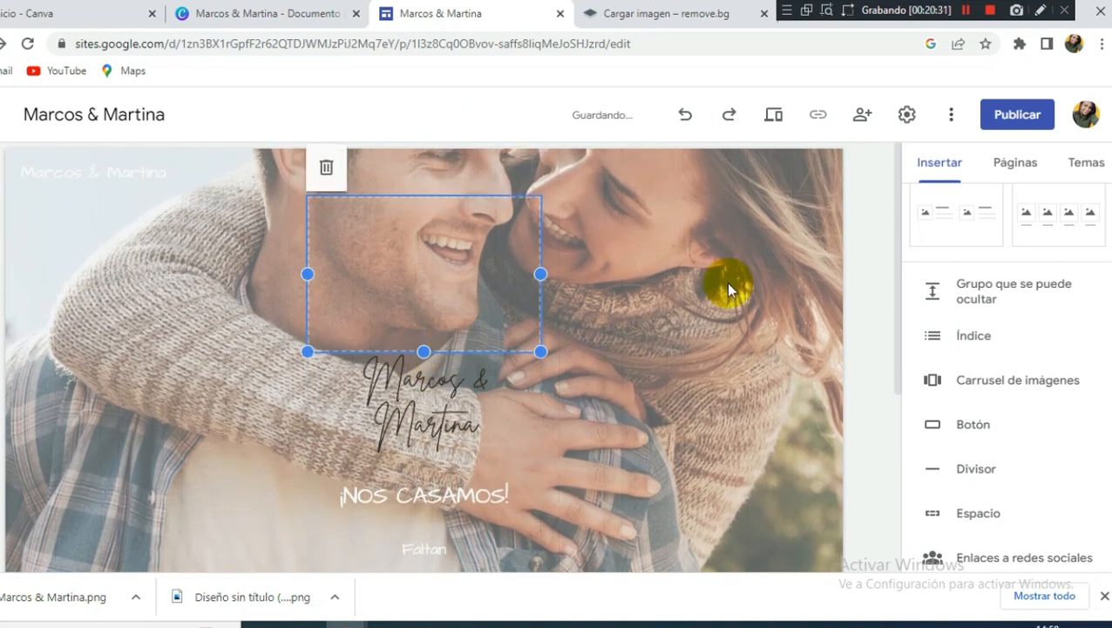
Examine the spaced header from the couple's names down to the countdown in the mobile preview, and return to the editor.
{"action": "left_click", "coordinate": [775, 117]}
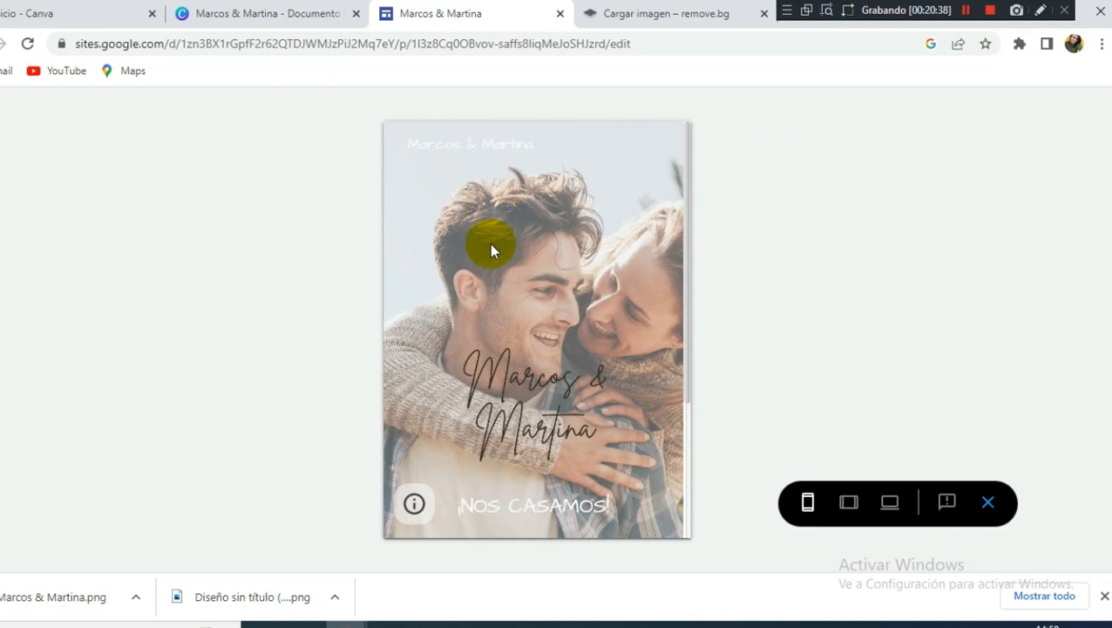
{"action": "scroll", "coordinate": [534, 284], "scroll_direction": "down", "scroll_amount": 3}
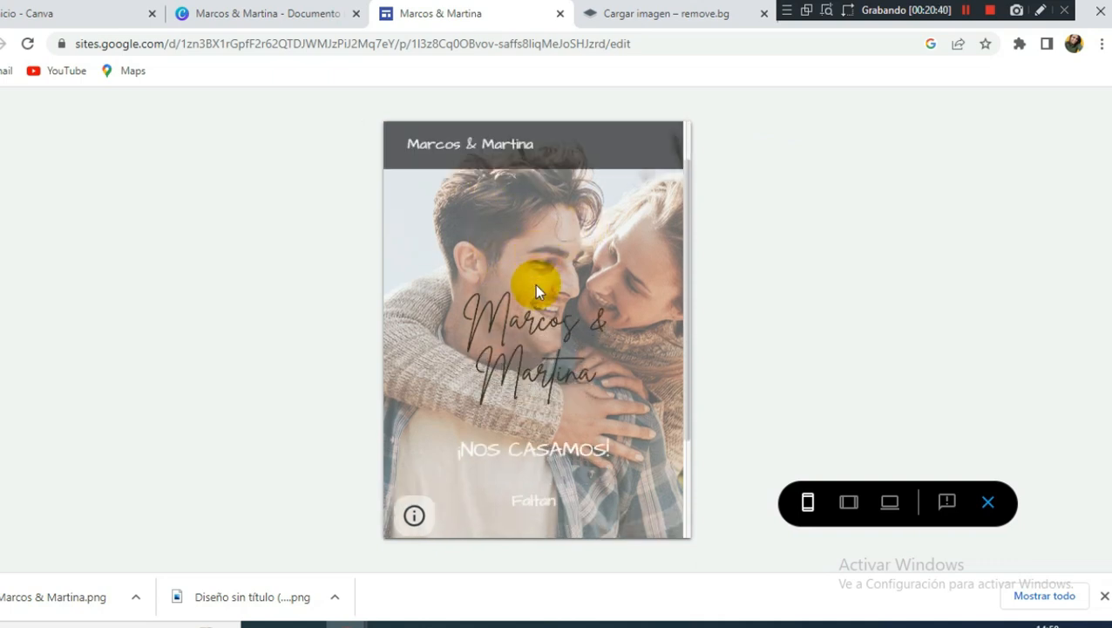
{"action": "scroll", "coordinate": [534, 284], "scroll_direction": "up", "scroll_amount": 1}
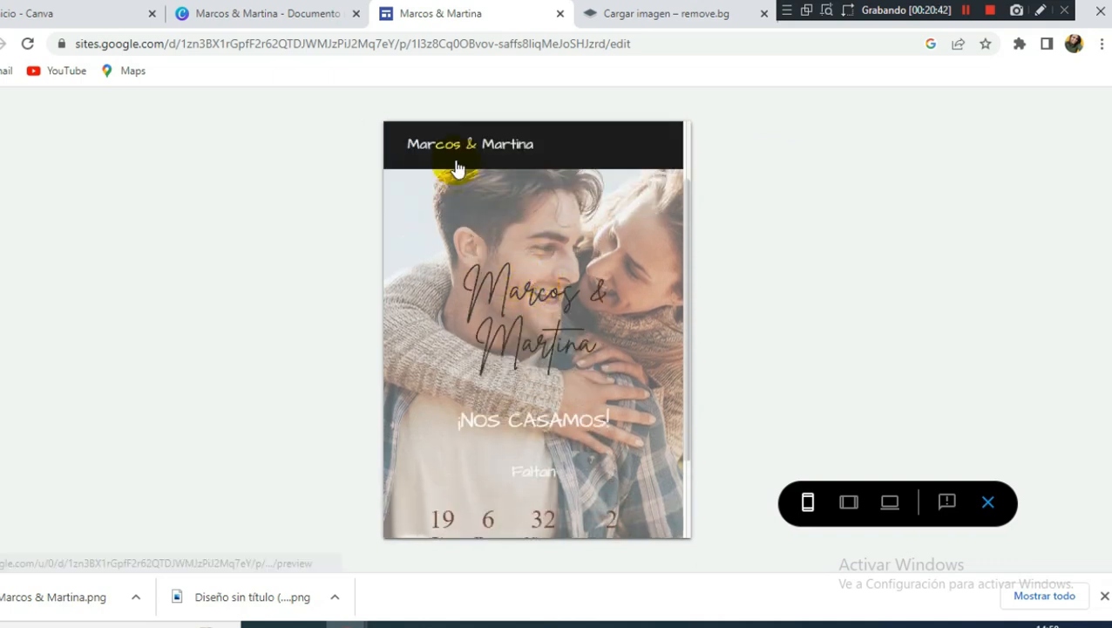
{"action": "scroll", "coordinate": [487, 263], "scroll_direction": "down", "scroll_amount": 1}
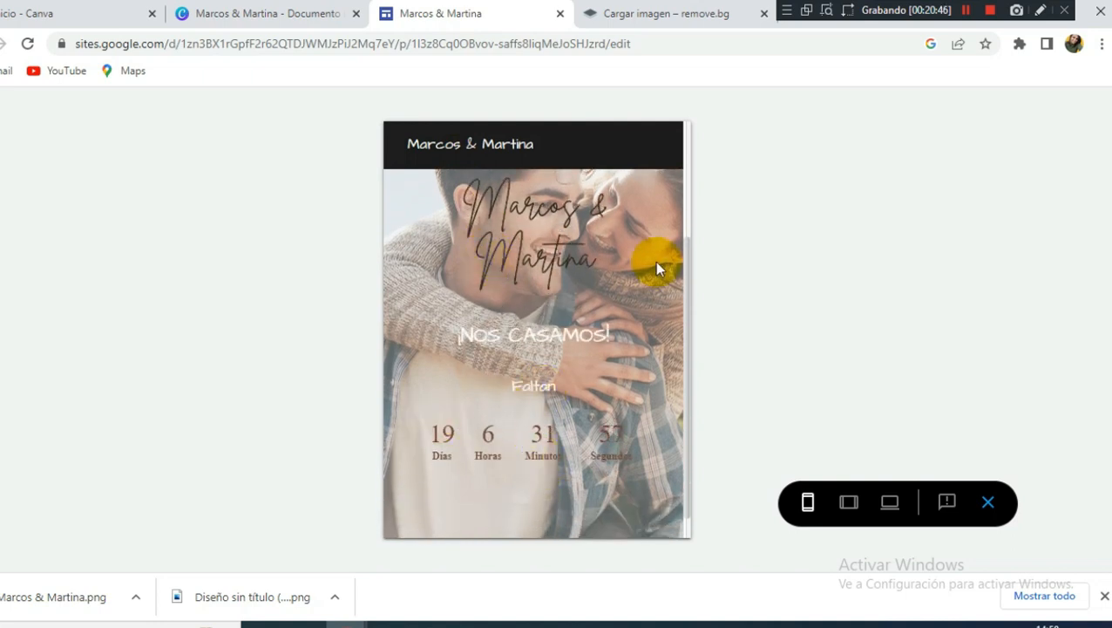
{"action": "scroll", "coordinate": [546, 287], "scroll_direction": "up", "scroll_amount": 2}
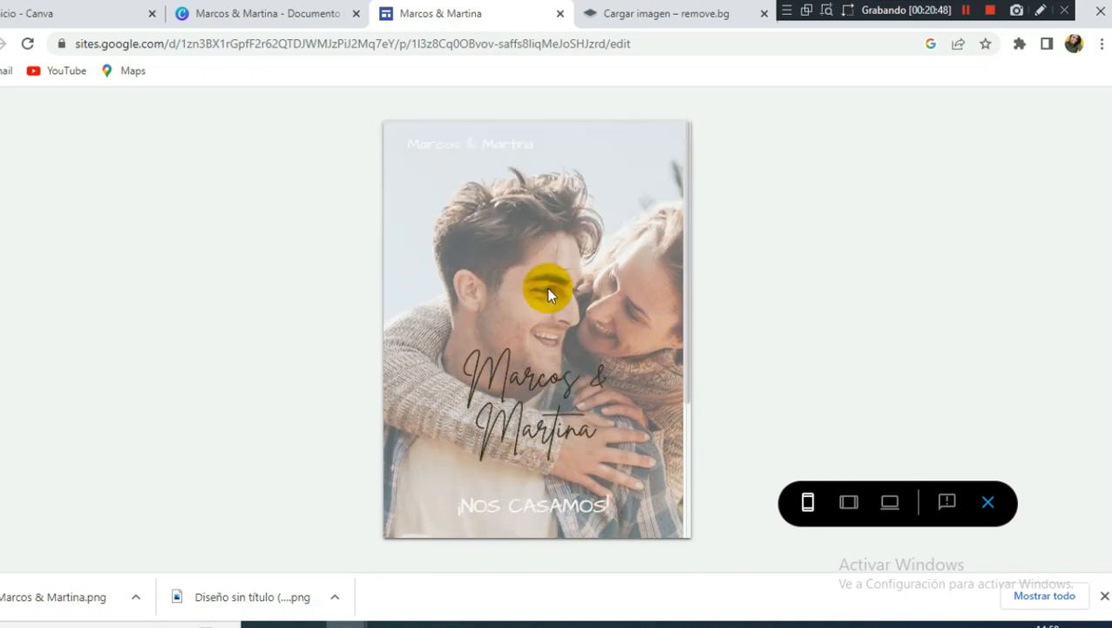
{"action": "left_click", "coordinate": [987, 503]}
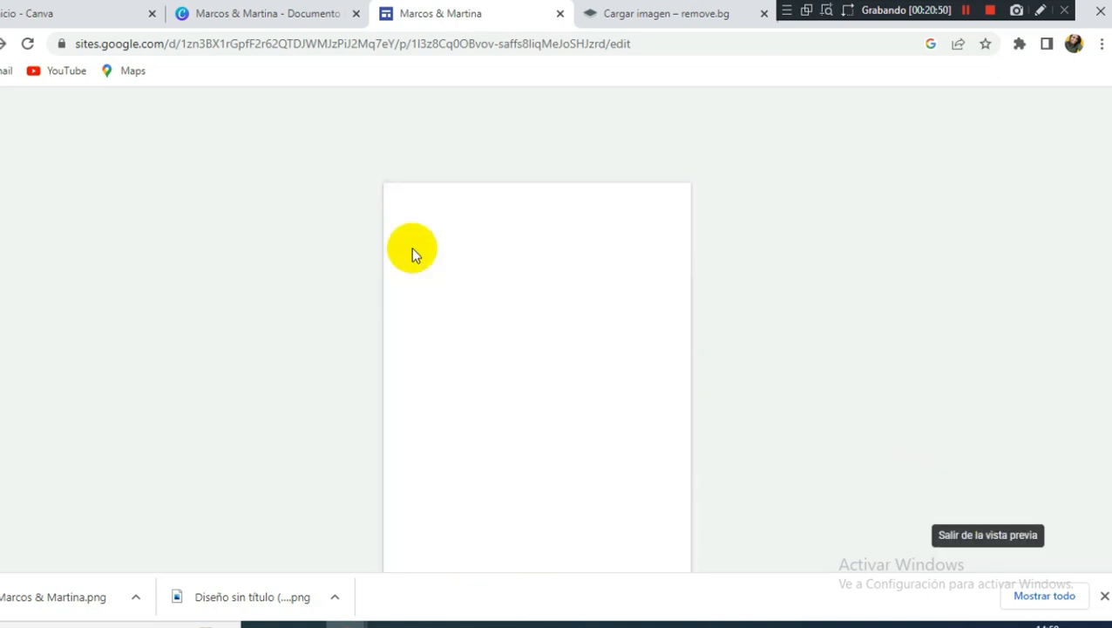
Recolour the "¡NOS CASAMOS!" and "Faltan" header texts in the theme's black.
{"action": "scroll", "coordinate": [472, 393], "scroll_direction": "down", "scroll_amount": 2}
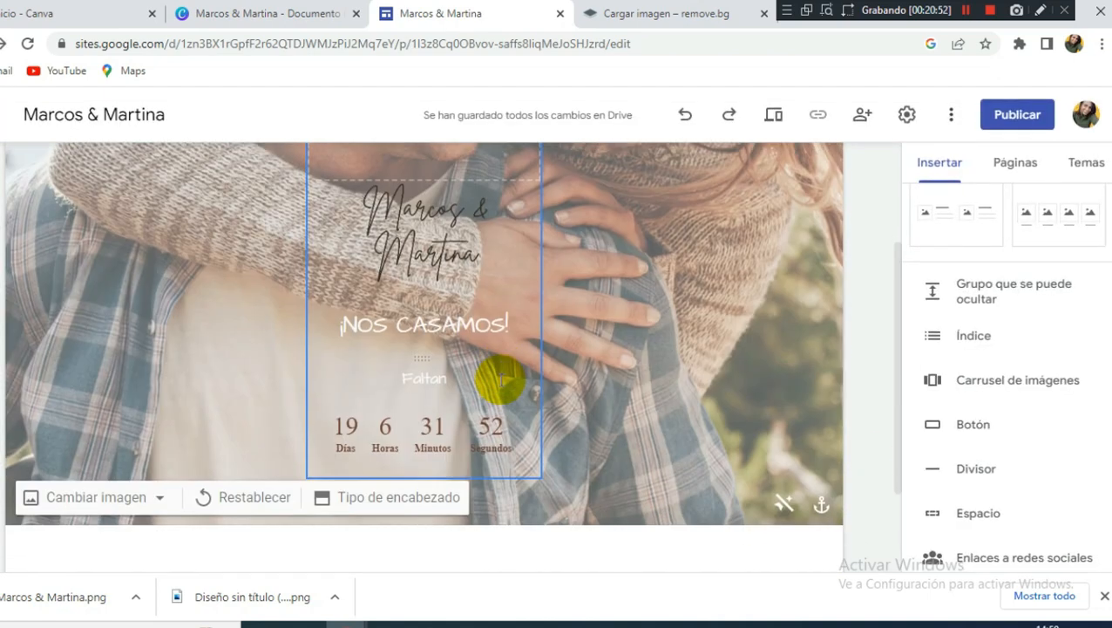
{"action": "left_click_drag", "start_coordinate": [521, 324], "coordinate": [336, 299]}
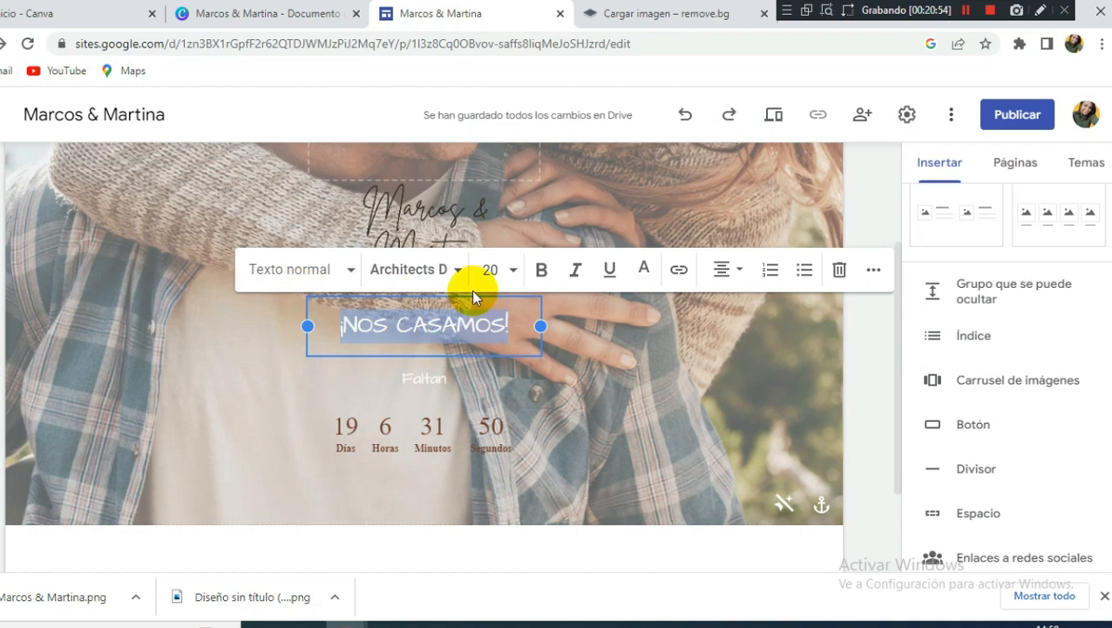
{"action": "left_click", "coordinate": [644, 269]}
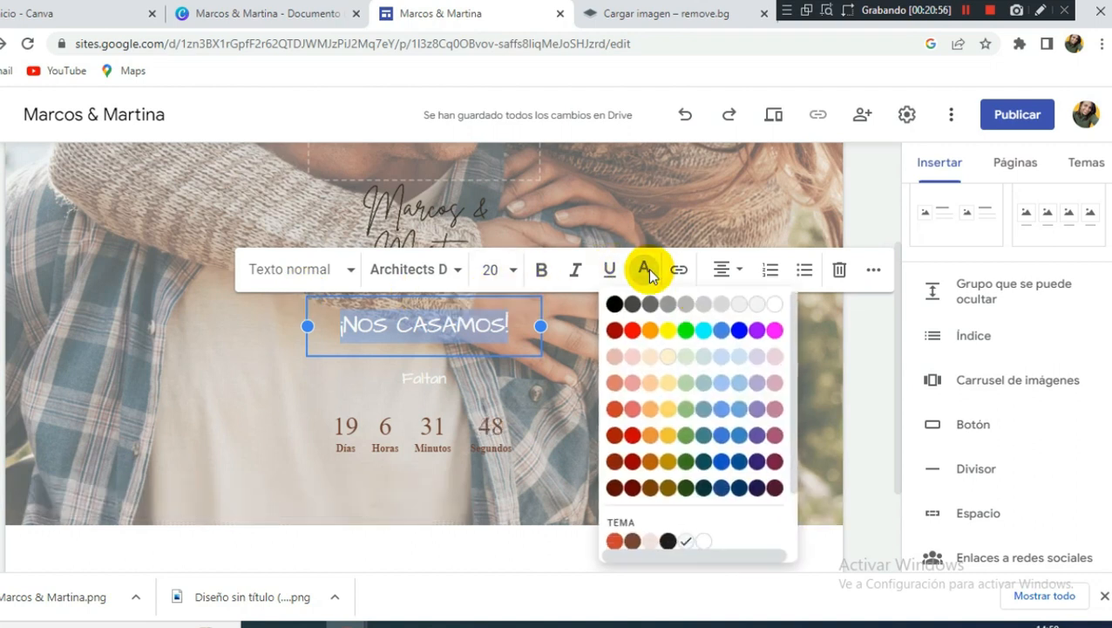
{"action": "left_click", "coordinate": [776, 307]}
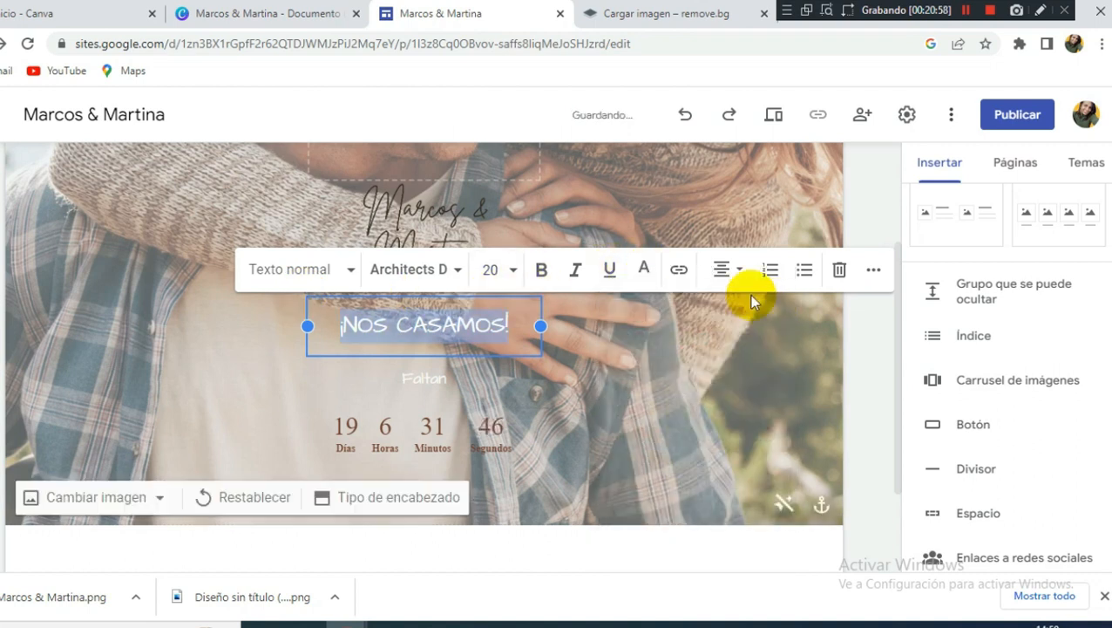
{"action": "left_click", "coordinate": [645, 270]}
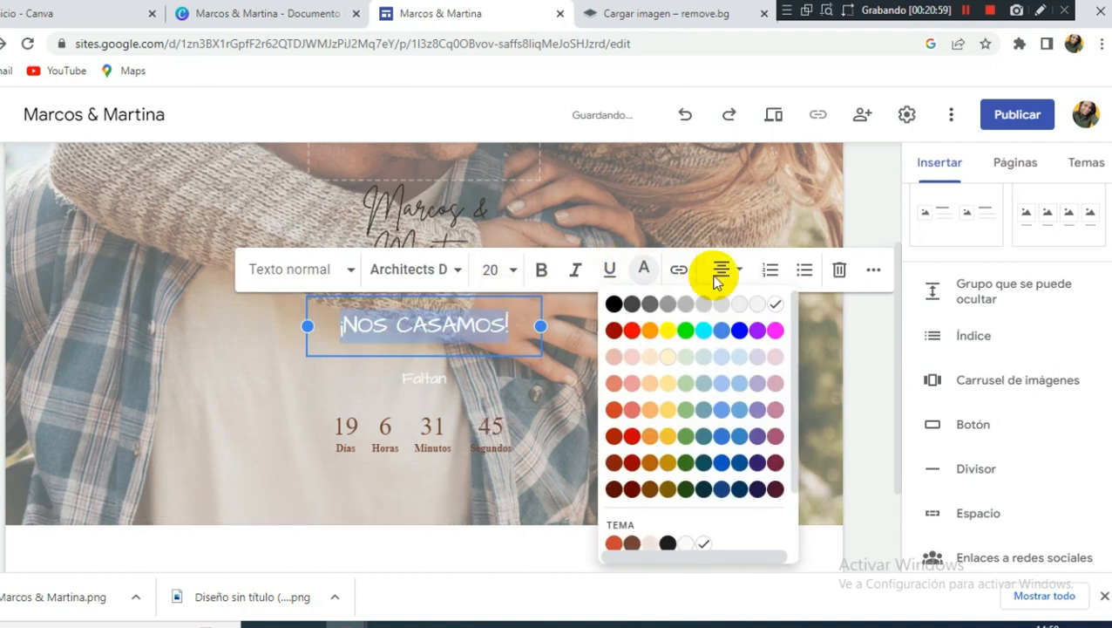
{"action": "left_click", "coordinate": [667, 545]}
{"action": "left_click", "coordinate": [449, 380]}
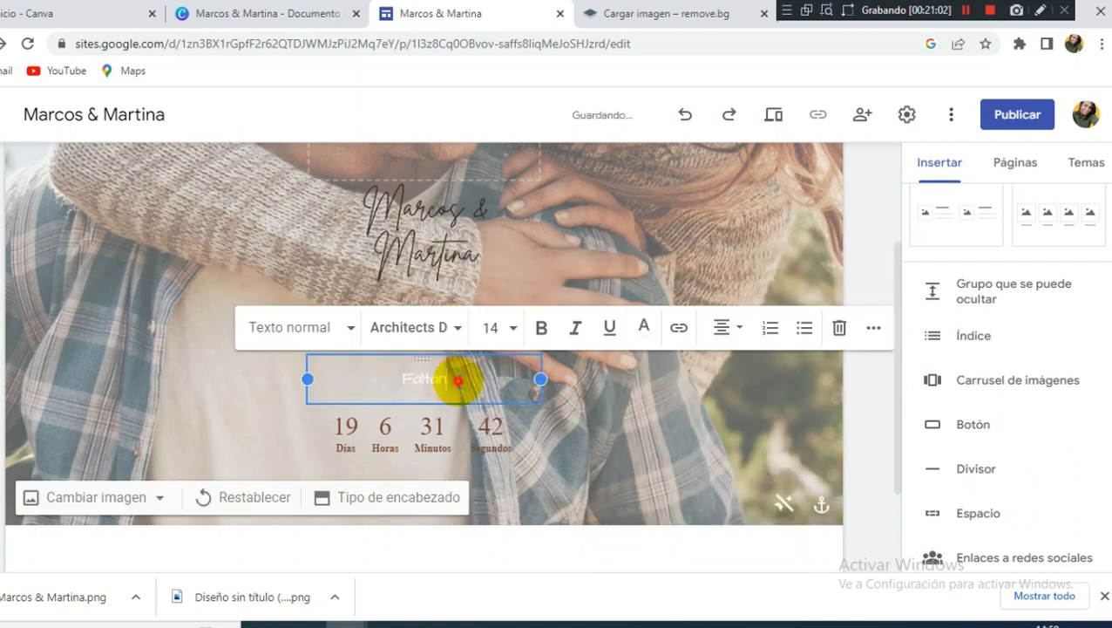
{"action": "left_click_drag", "start_coordinate": [458, 380], "coordinate": [323, 377]}
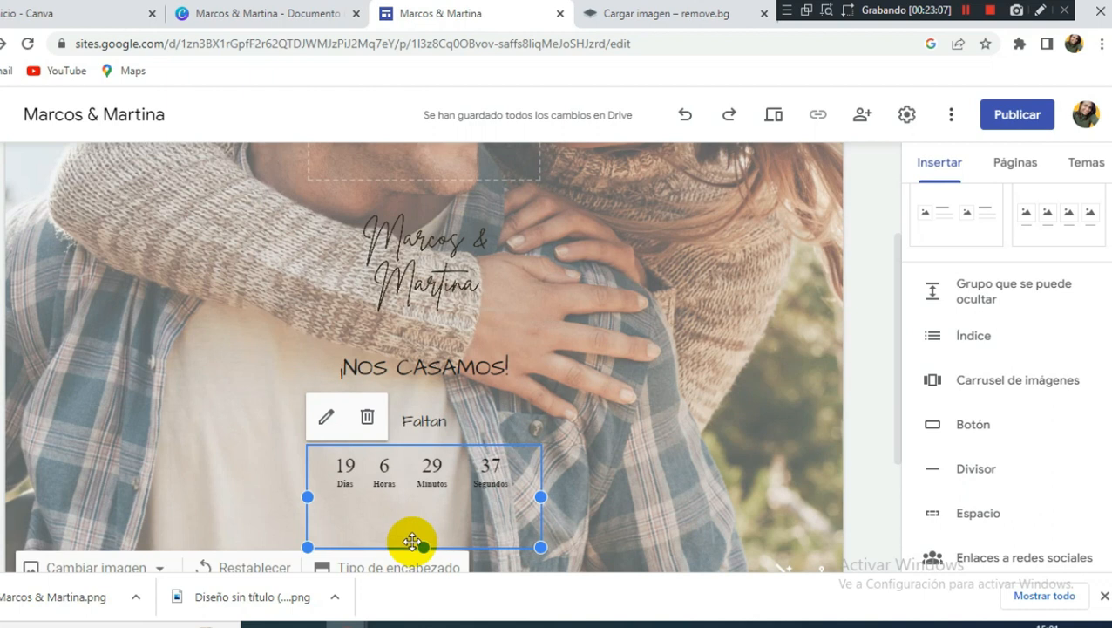
Reduce the height of the countdown box and check the header in the phone, tablet and desktop previews.
{"action": "left_click_drag", "start_coordinate": [421, 545], "coordinate": [415, 509]}
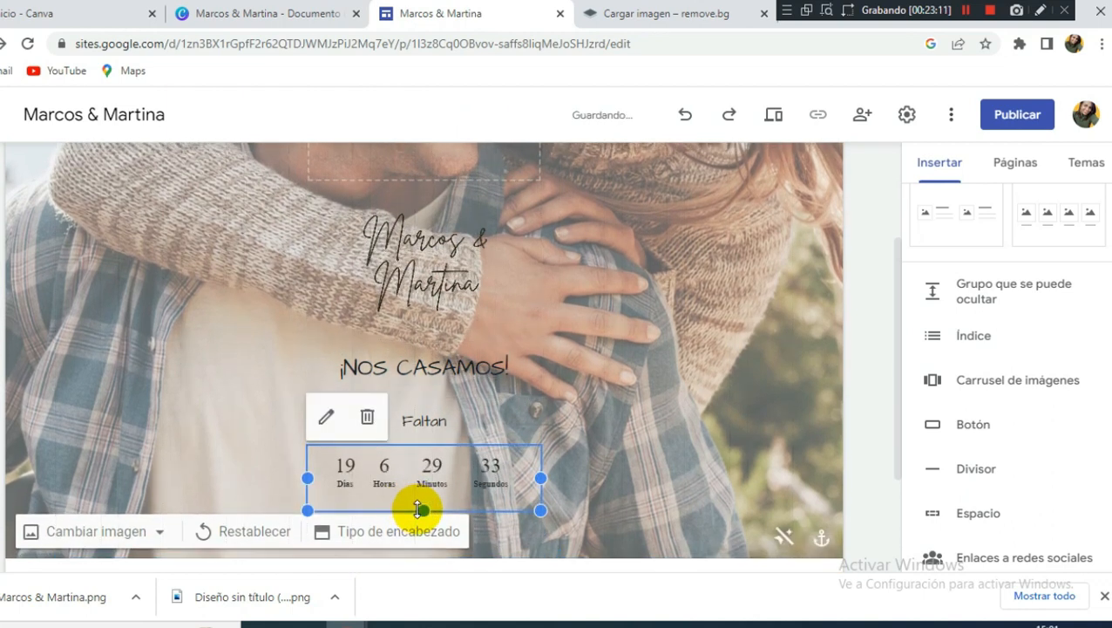
{"action": "left_click", "coordinate": [774, 118]}
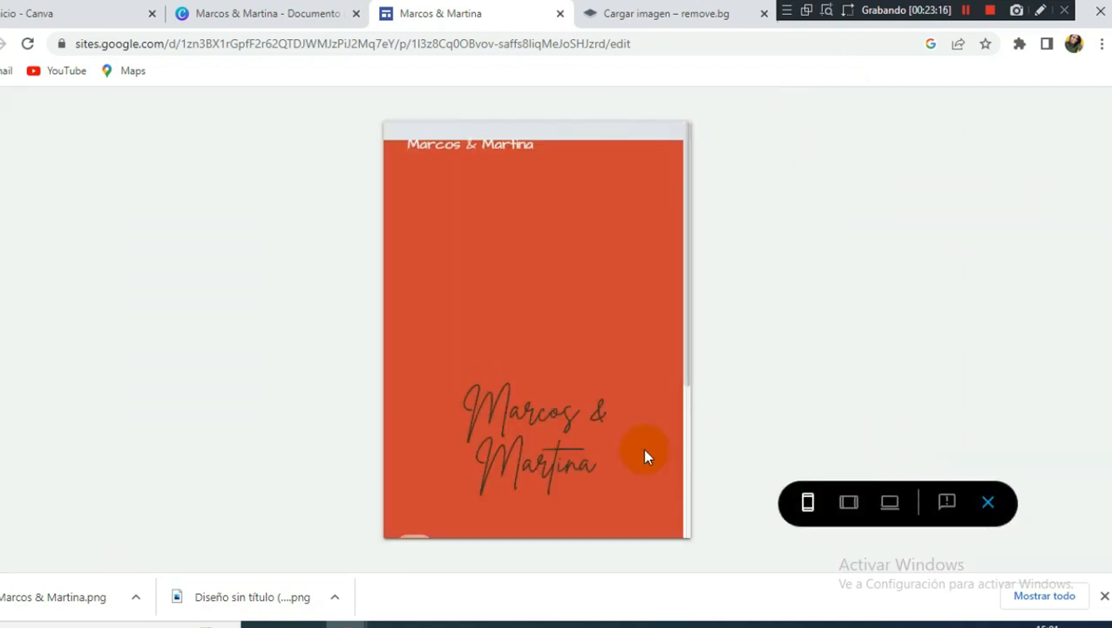
{"action": "scroll", "coordinate": [640, 446], "scroll_direction": "down", "scroll_amount": 2}
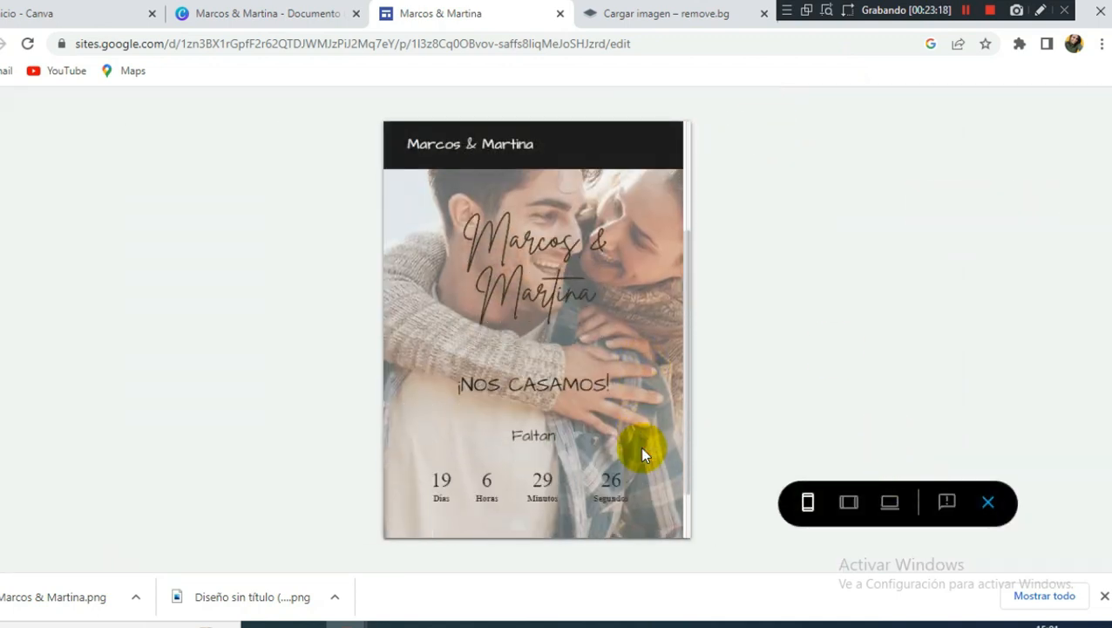
{"action": "left_click", "coordinate": [847, 504]}
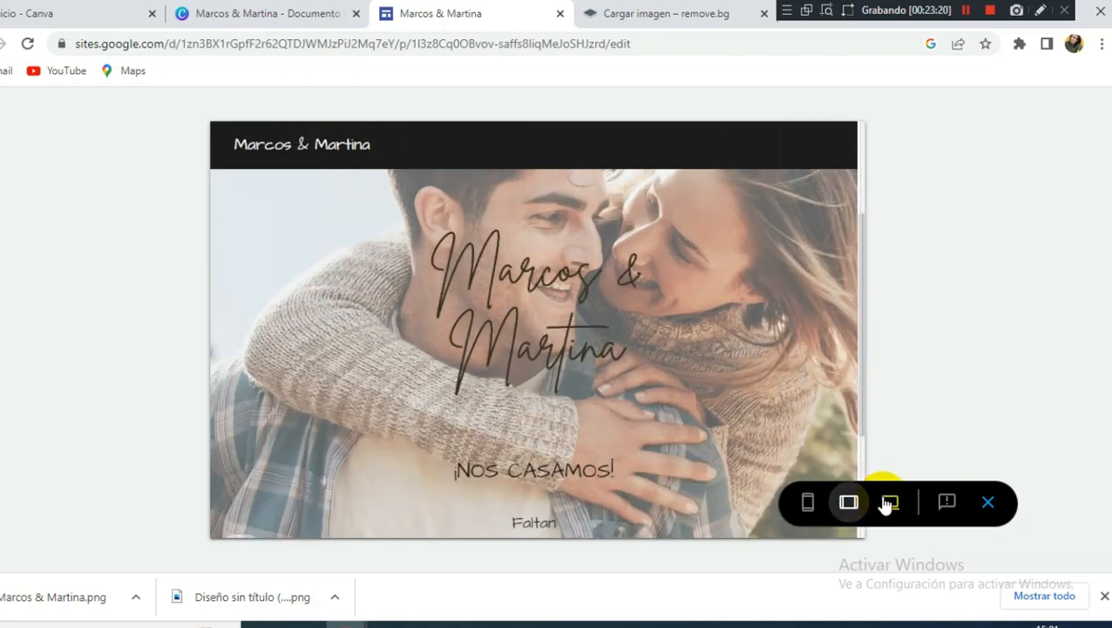
{"action": "left_click", "coordinate": [890, 504]}
{"action": "left_click", "coordinate": [805, 504]}
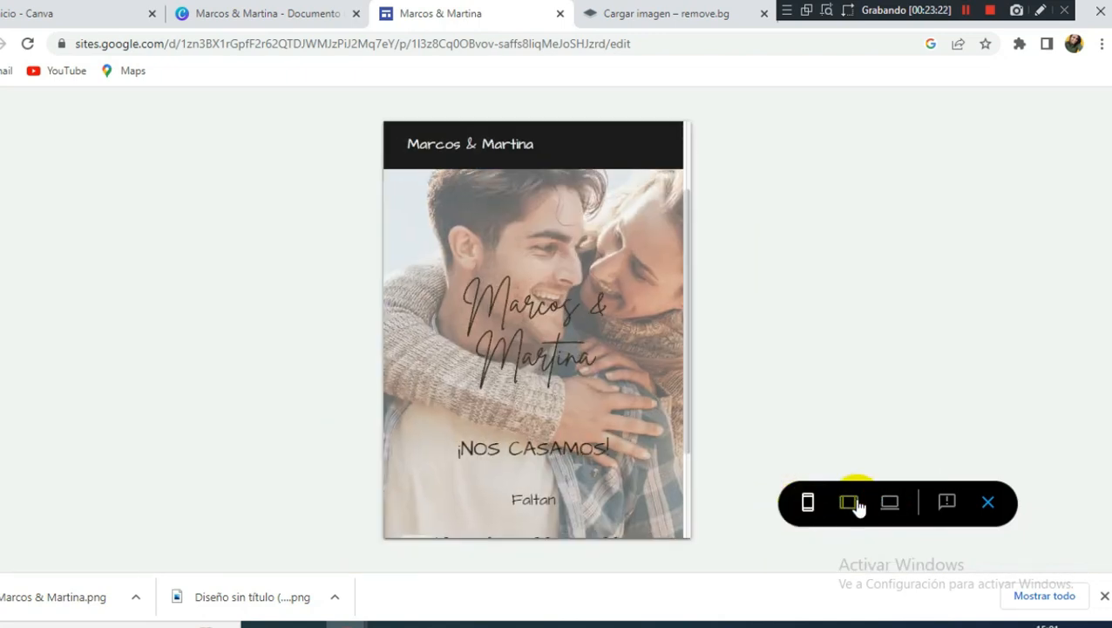
{"action": "left_click", "coordinate": [991, 503]}
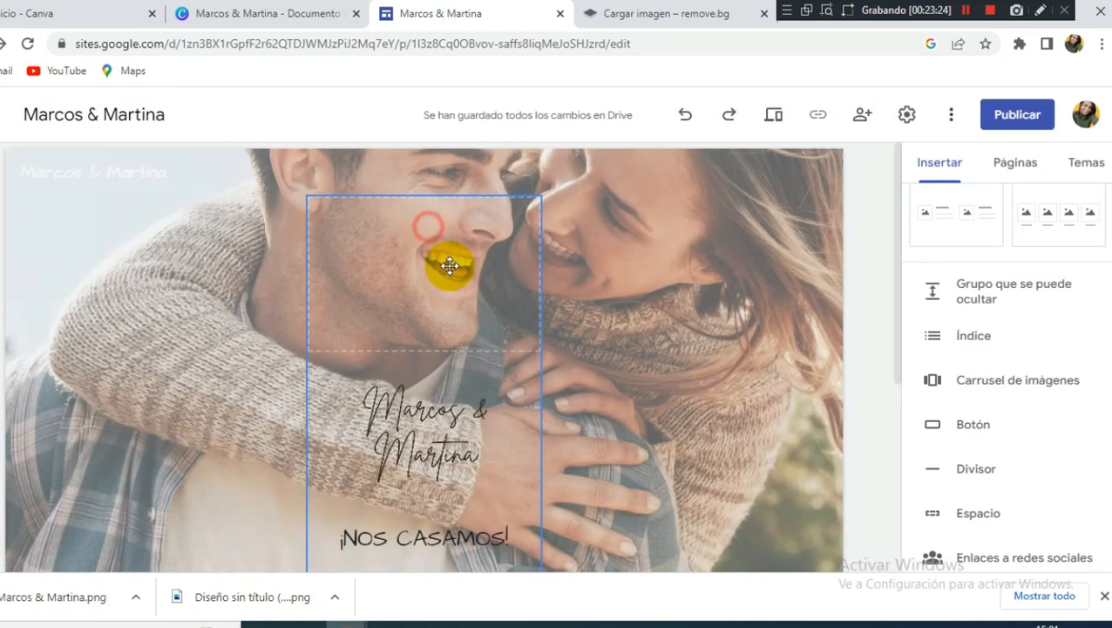
Shorten the spacer above the couple's names slightly and check the header in the mobile preview.
{"action": "left_click", "coordinate": [428, 226]}
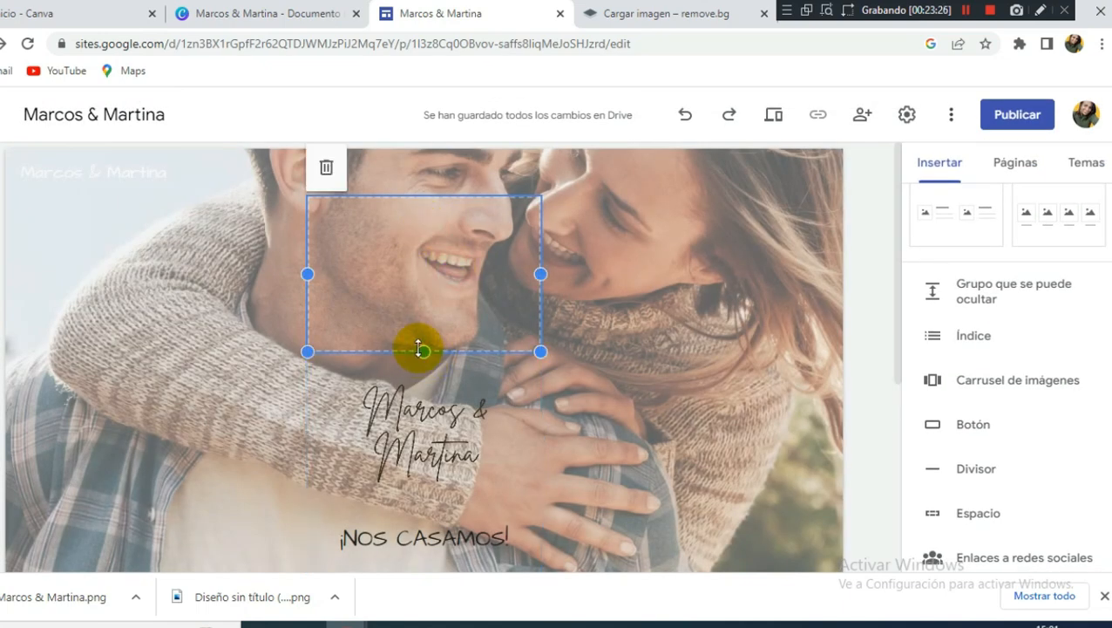
{"action": "left_click_drag", "start_coordinate": [415, 345], "coordinate": [414, 319]}
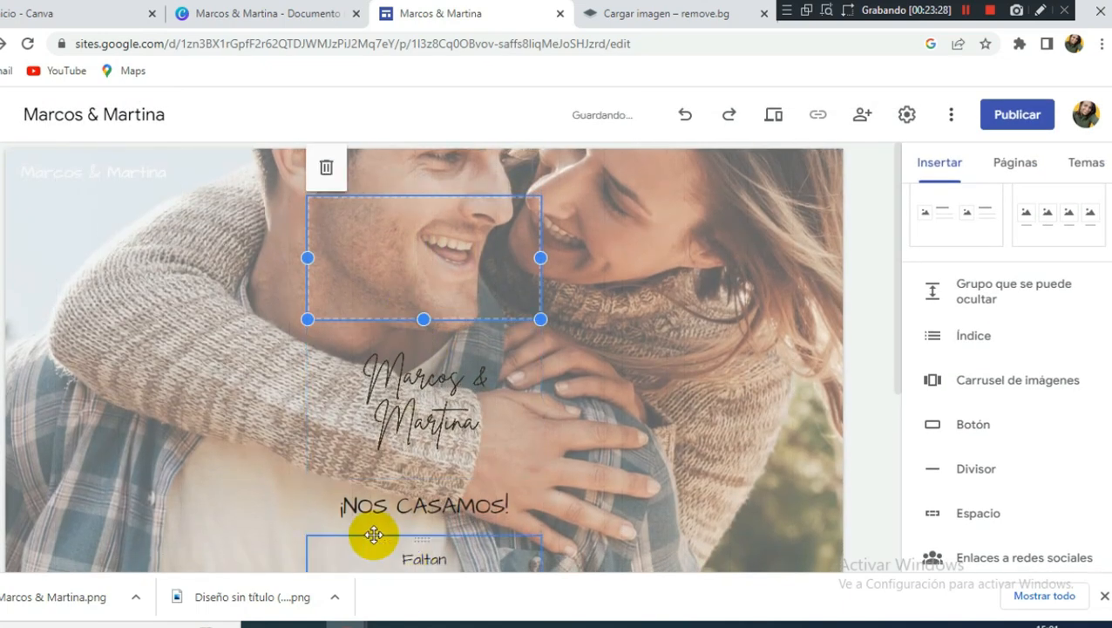
{"action": "left_click", "coordinate": [775, 115]}
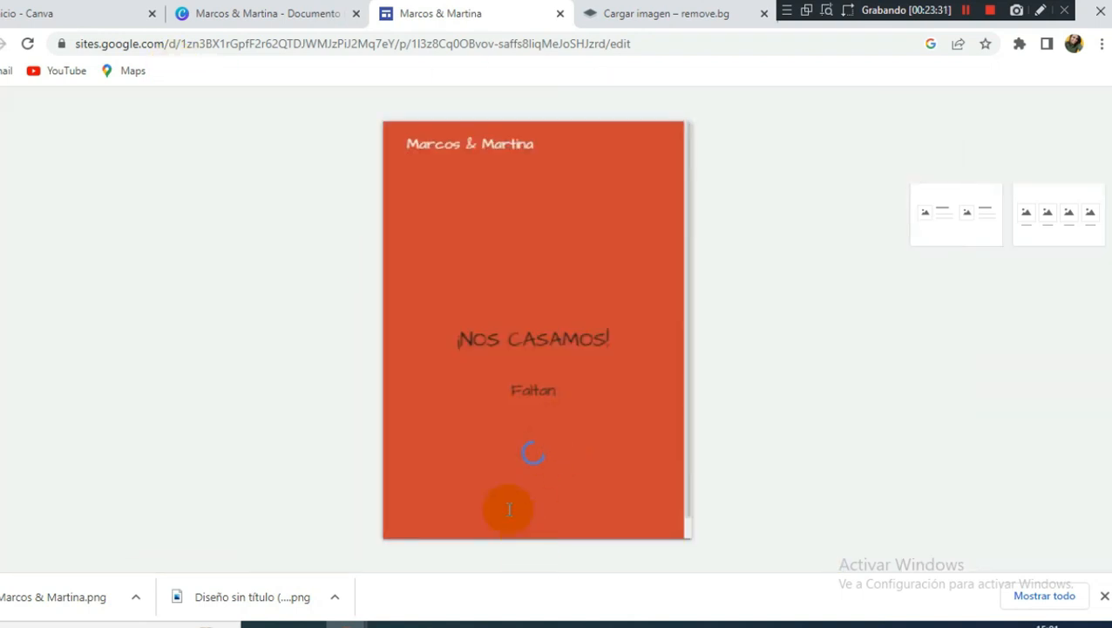
{"action": "scroll", "coordinate": [453, 488], "scroll_direction": "down", "scroll_amount": 3}
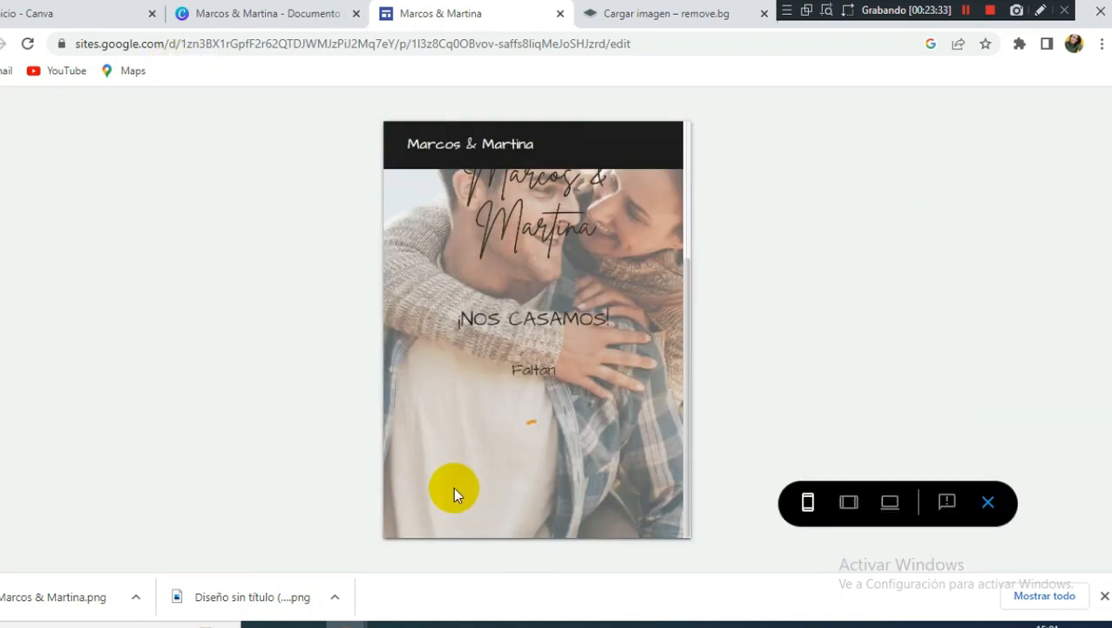
{"action": "scroll", "coordinate": [453, 487], "scroll_direction": "up", "scroll_amount": 3}
{"action": "scroll", "coordinate": [452, 487], "scroll_direction": "down", "scroll_amount": 3}
{"action": "scroll", "coordinate": [453, 487], "scroll_direction": "up", "scroll_amount": 1}
{"action": "scroll", "coordinate": [452, 487], "scroll_direction": "up", "scroll_amount": 2}
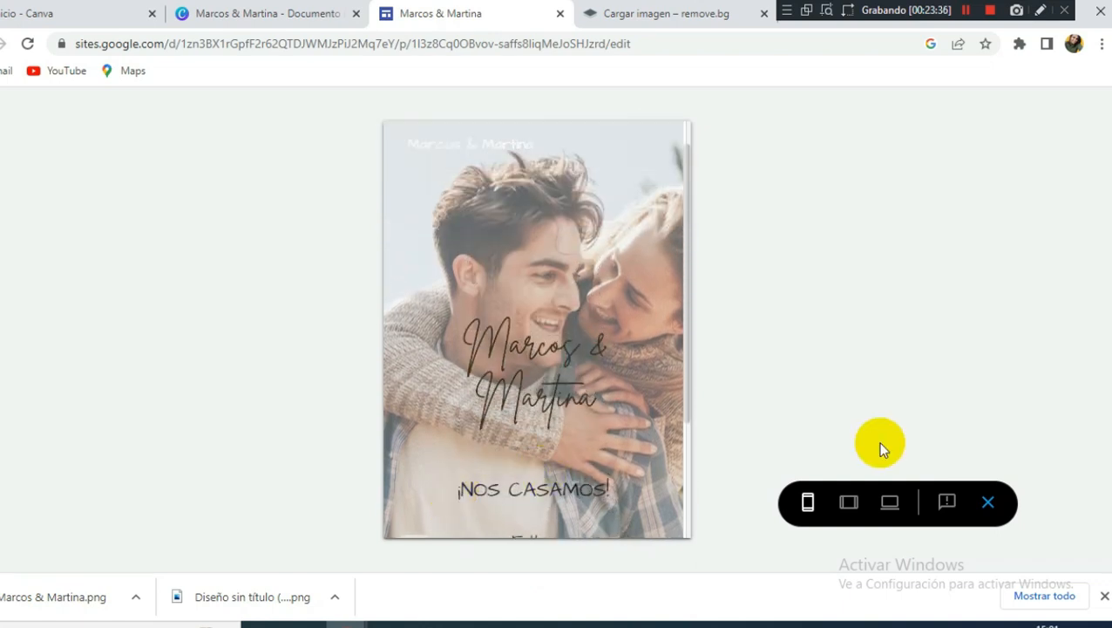
{"action": "left_click", "coordinate": [995, 505]}
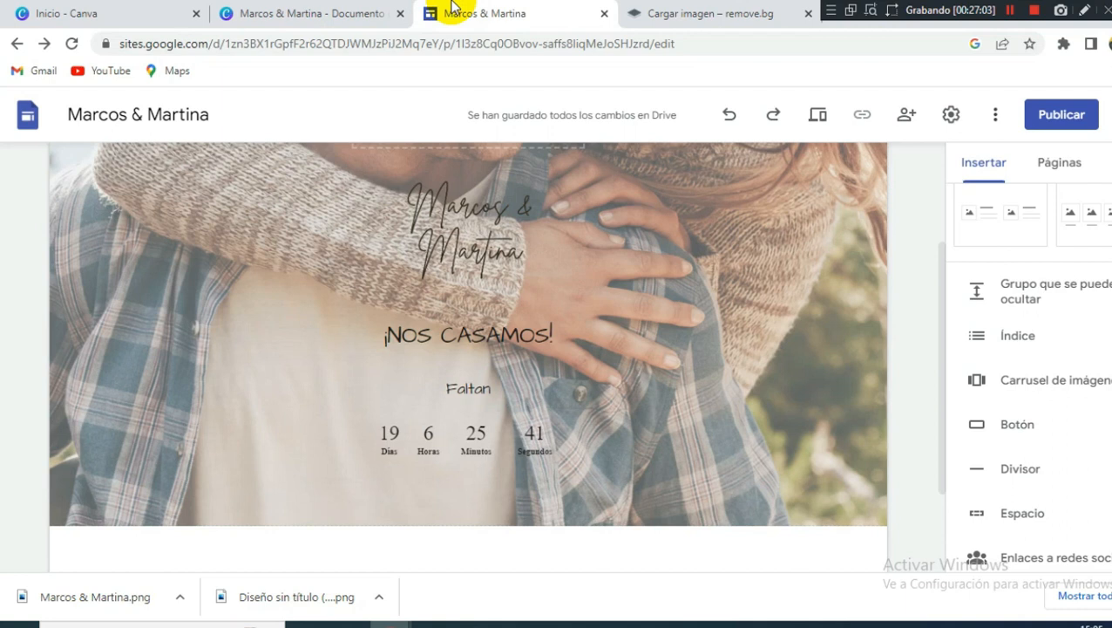
Switch to the Canva design and search its graphic elements for "eucaliptus frame" to use on page 3.
{"action": "scroll", "coordinate": [595, 374], "scroll_direction": "down", "scroll_amount": 2}
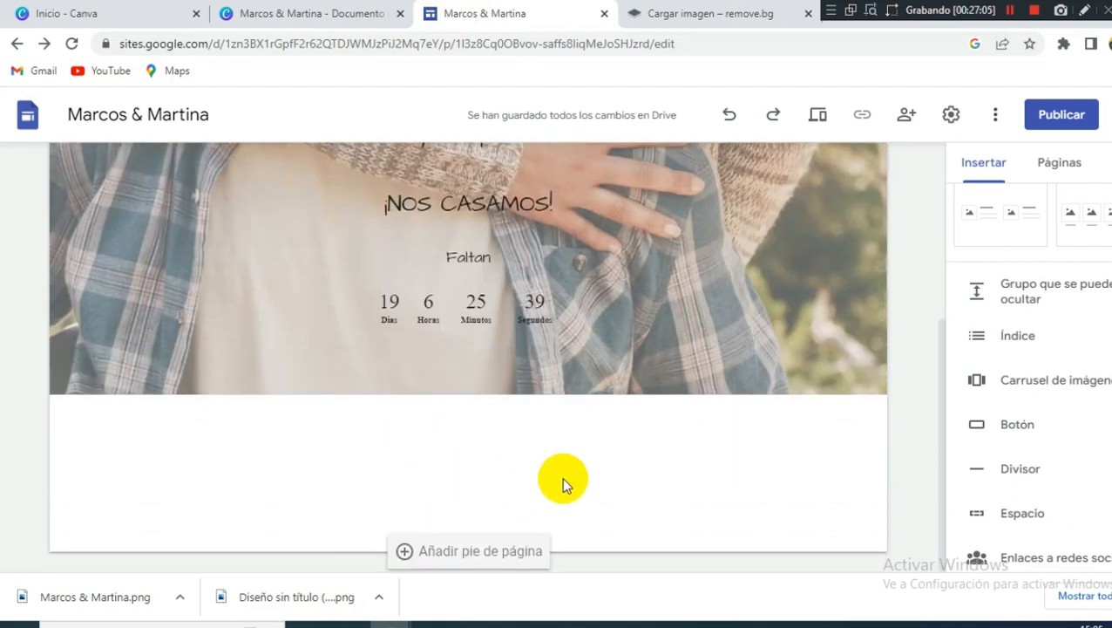
{"action": "left_click", "coordinate": [262, 12]}
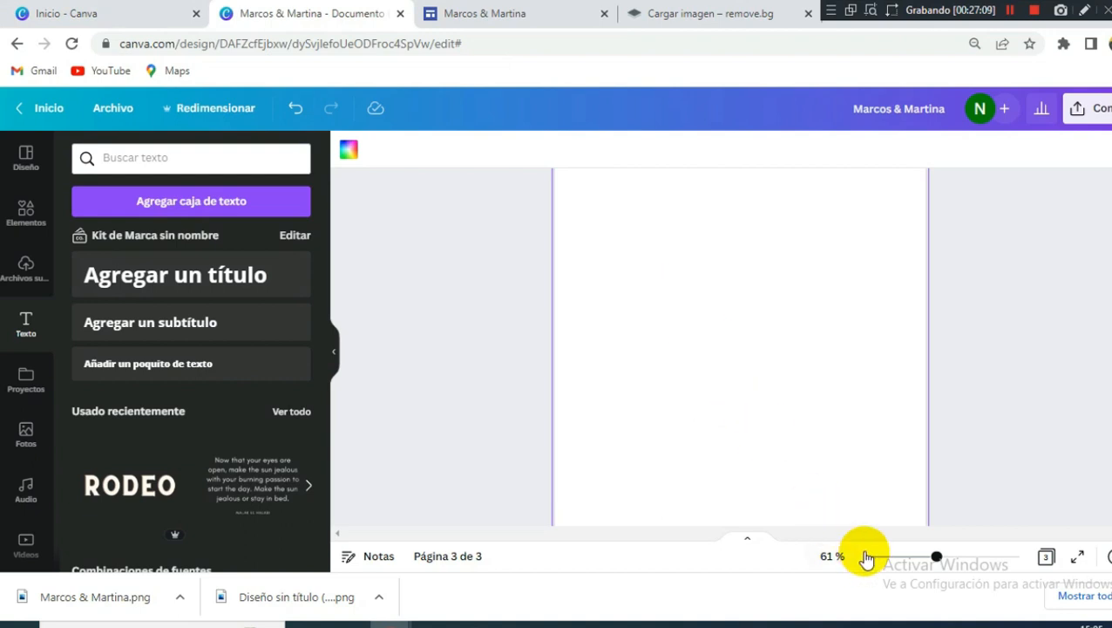
{"action": "left_click", "coordinate": [901, 556]}
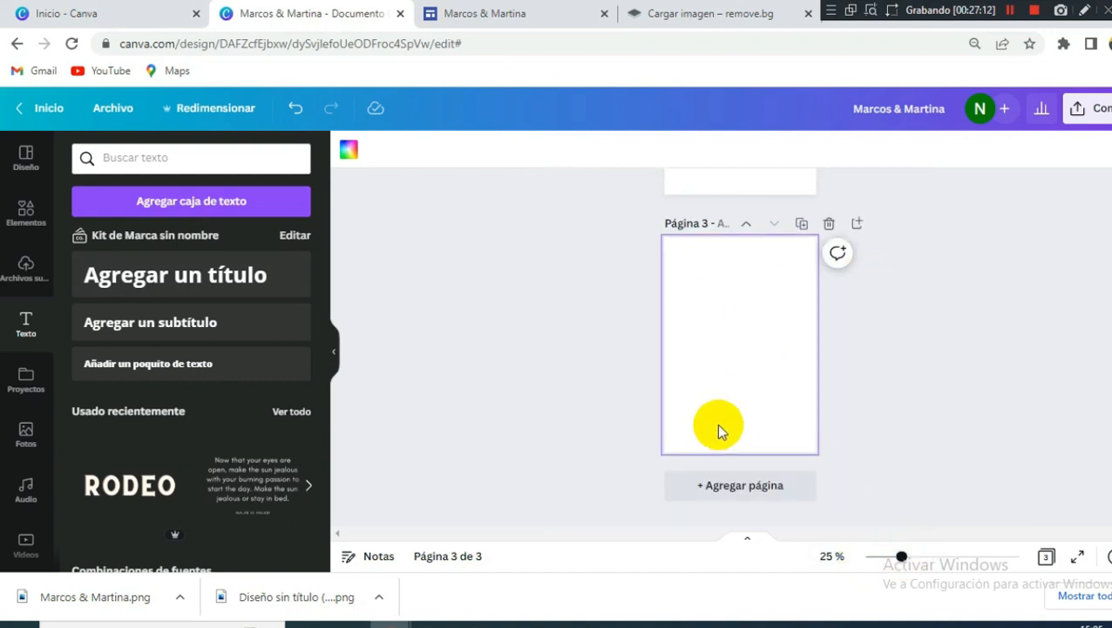
{"action": "left_click", "coordinate": [29, 225]}
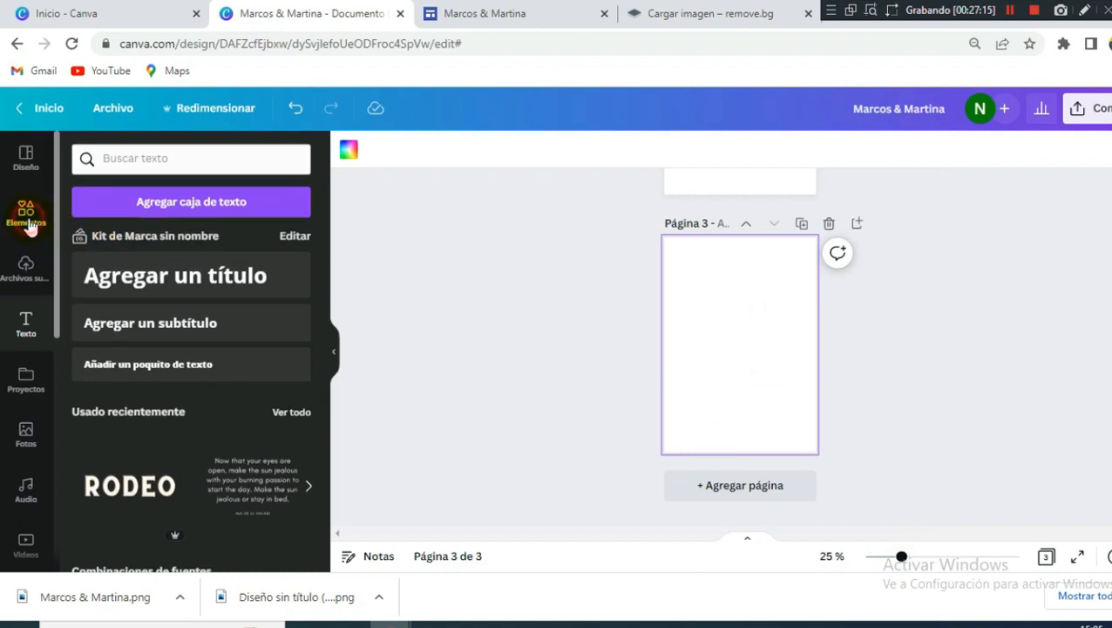
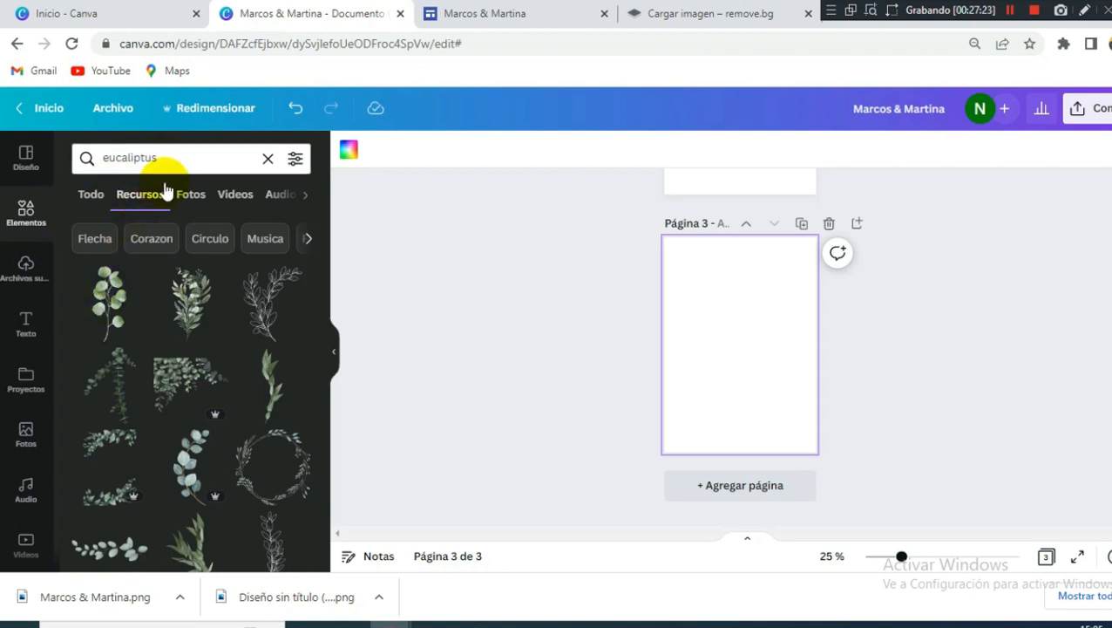
{"action": "left_click", "coordinate": [183, 166]}
{"action": "type", "text": "frame"}
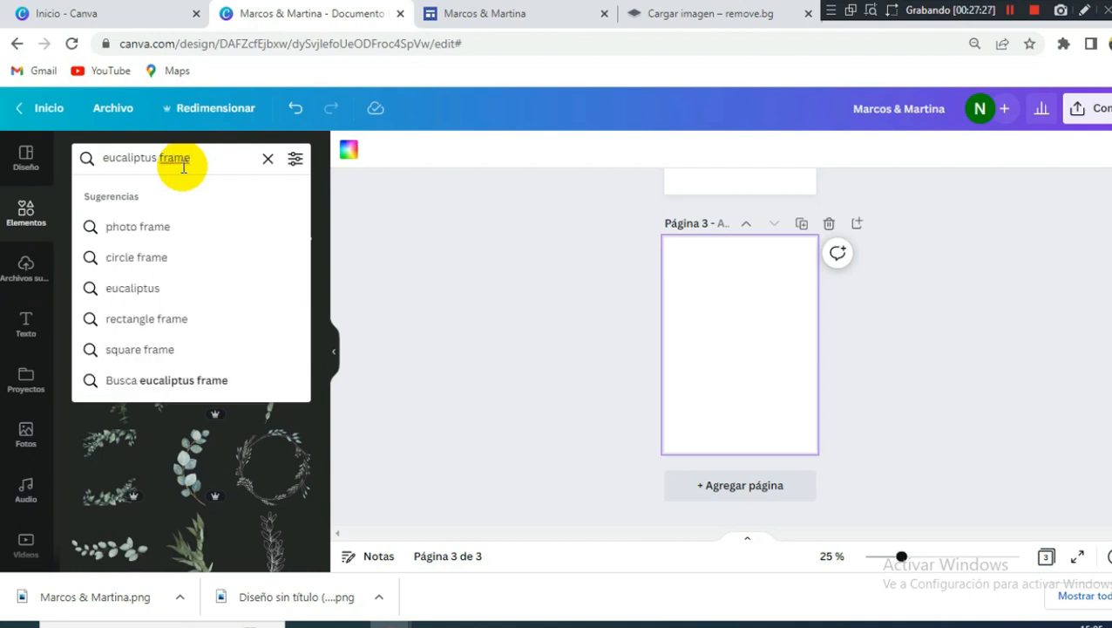
{"action": "key", "text": "Return"}
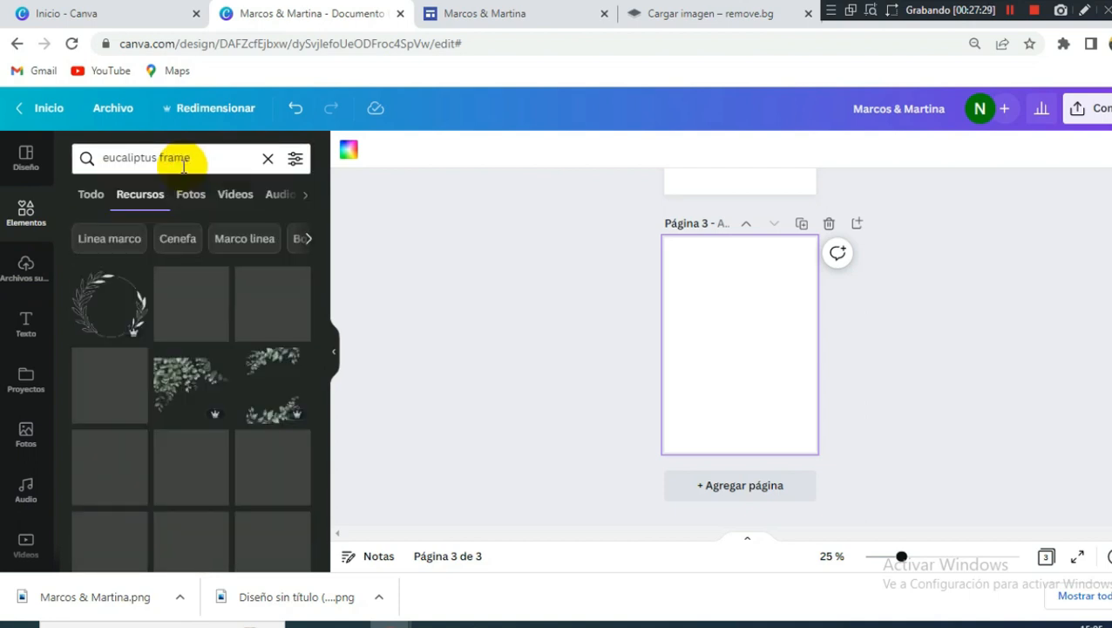
Insert the round gold frame with white flowers and green leaves on page 3 and enlarge it to nearly the page width.
{"action": "scroll", "coordinate": [248, 357], "scroll_direction": "down", "scroll_amount": 3}
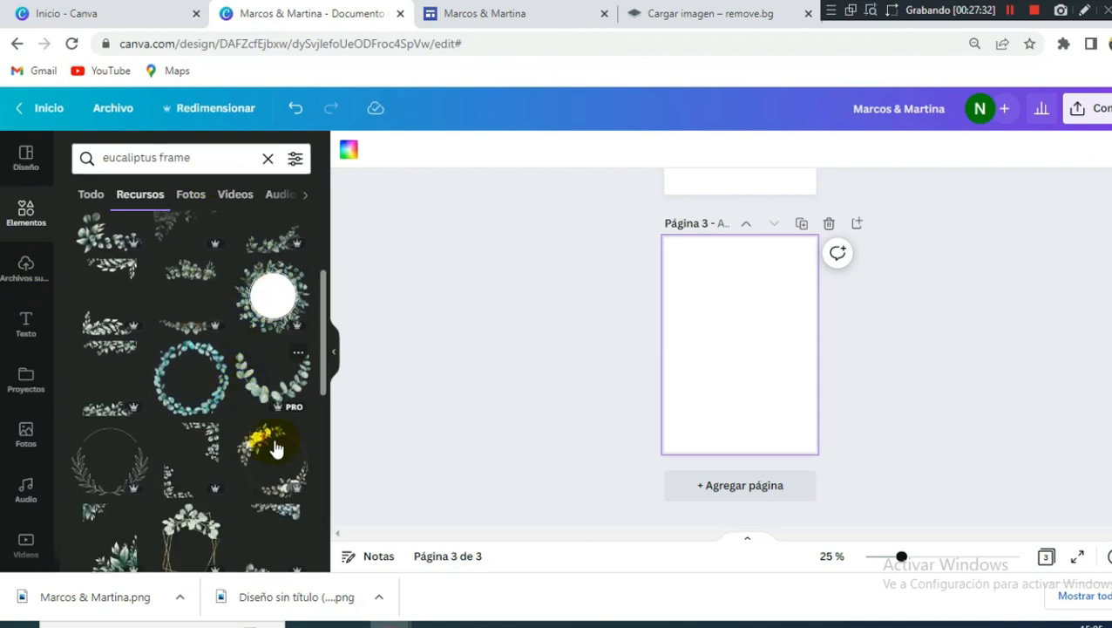
{"action": "left_click", "coordinate": [278, 457]}
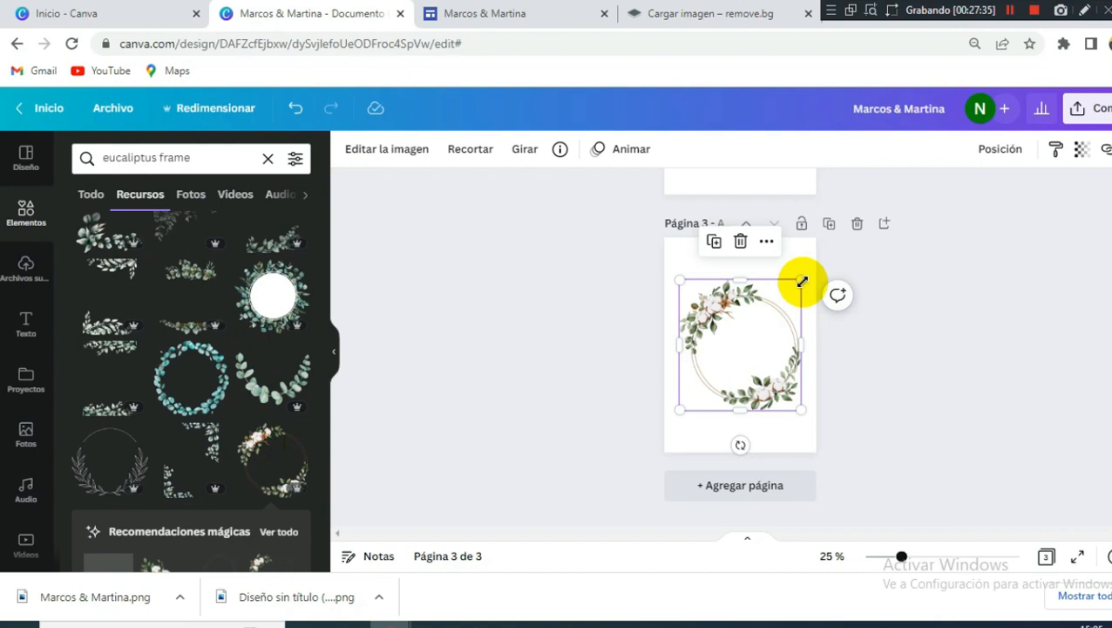
{"action": "left_click_drag", "start_coordinate": [802, 280], "coordinate": [811, 268]}
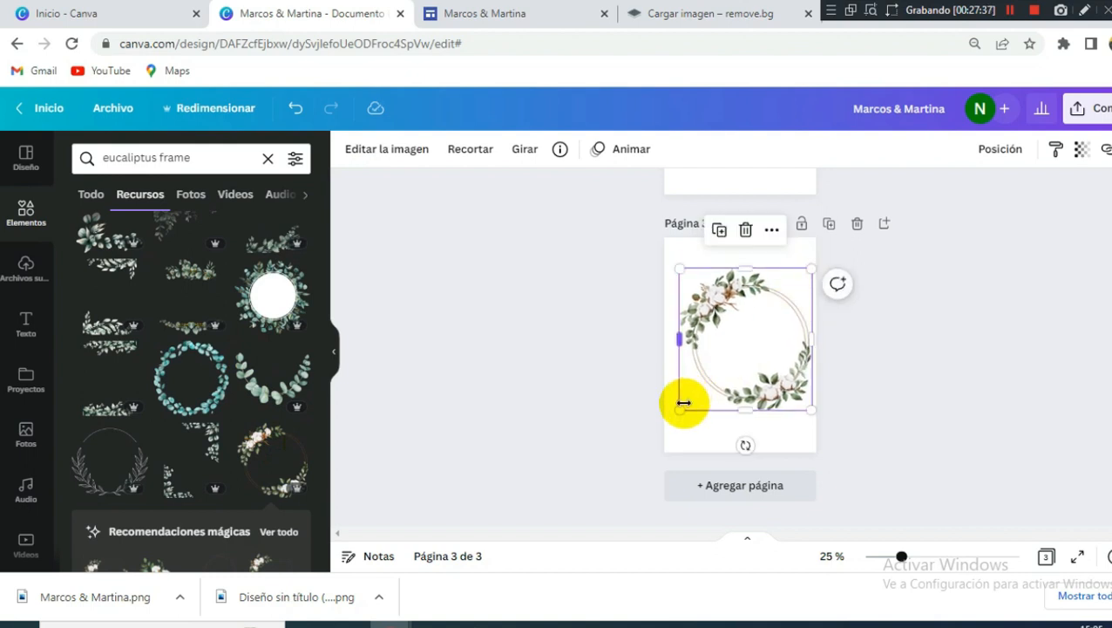
{"action": "left_click_drag", "start_coordinate": [679, 408], "coordinate": [674, 406]}
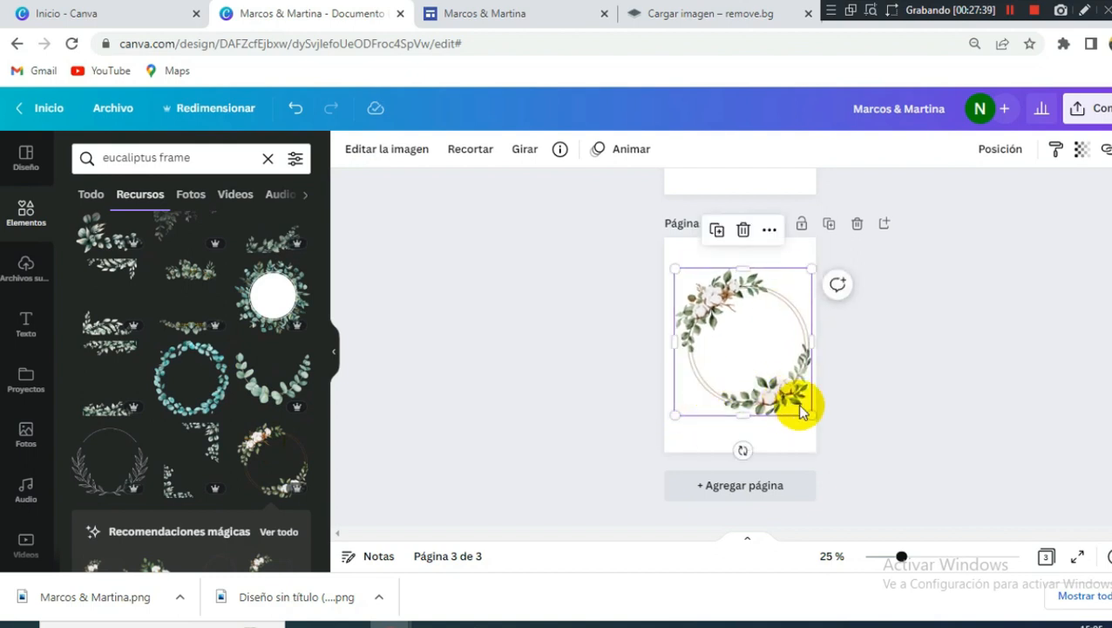
{"action": "left_click_drag", "start_coordinate": [809, 410], "coordinate": [771, 400]}
{"action": "left_click", "coordinate": [796, 450]}
{"action": "left_click", "coordinate": [931, 325]}
{"action": "left_click", "coordinate": [794, 262]}
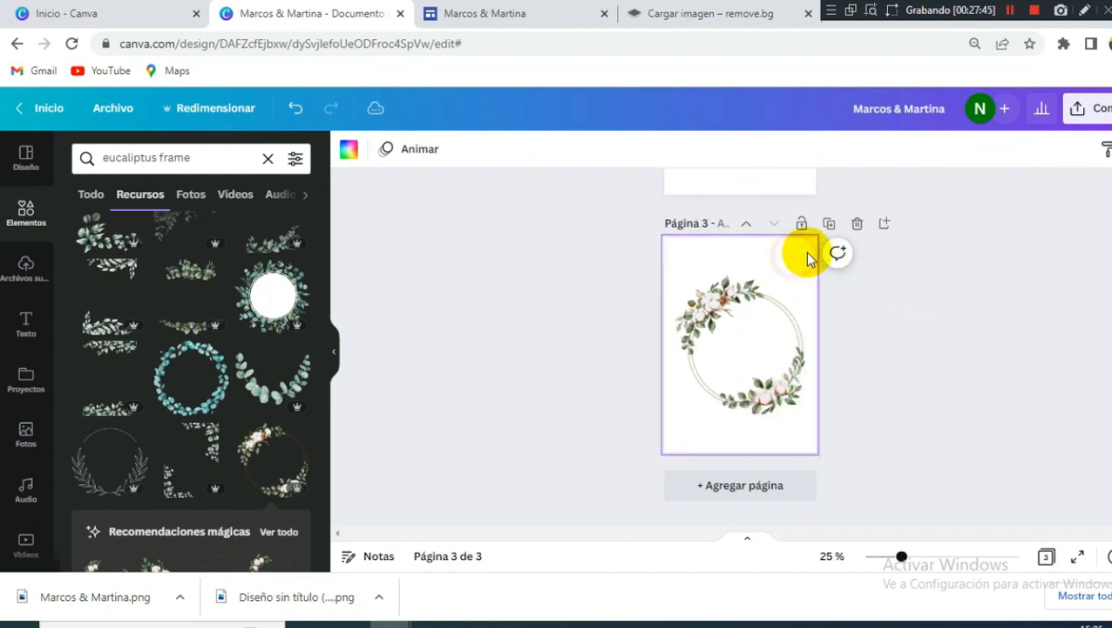
Download only page 3 with the round floral frame as a PNG with a transparent background.
{"action": "left_click", "coordinate": [1100, 108]}
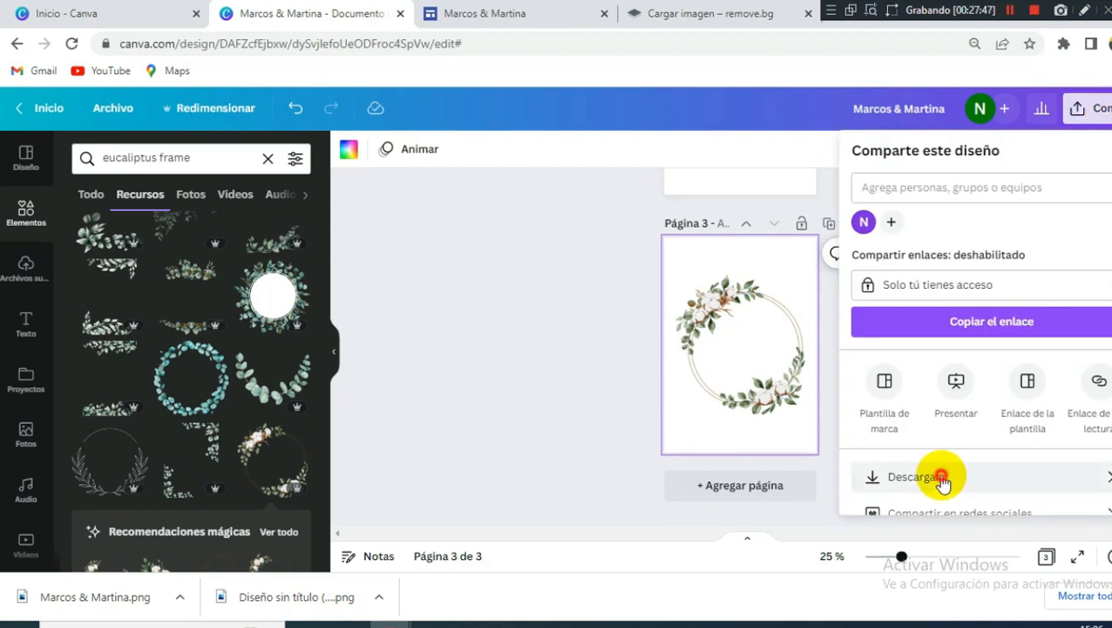
{"action": "left_click", "coordinate": [945, 478]}
{"action": "left_click", "coordinate": [951, 389]}
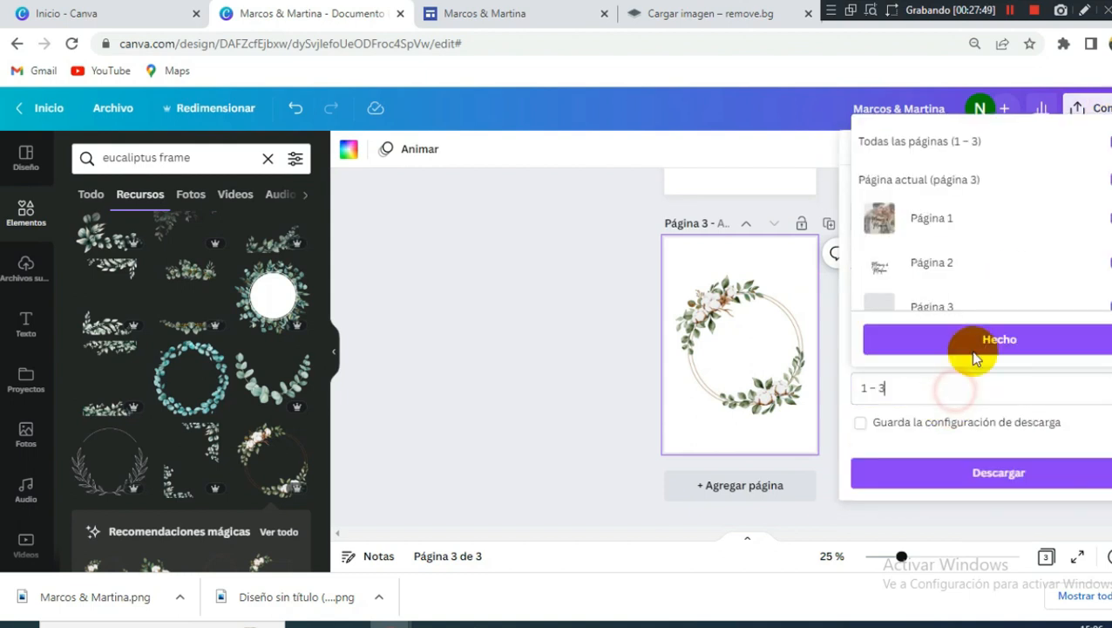
{"action": "left_click", "coordinate": [1103, 141]}
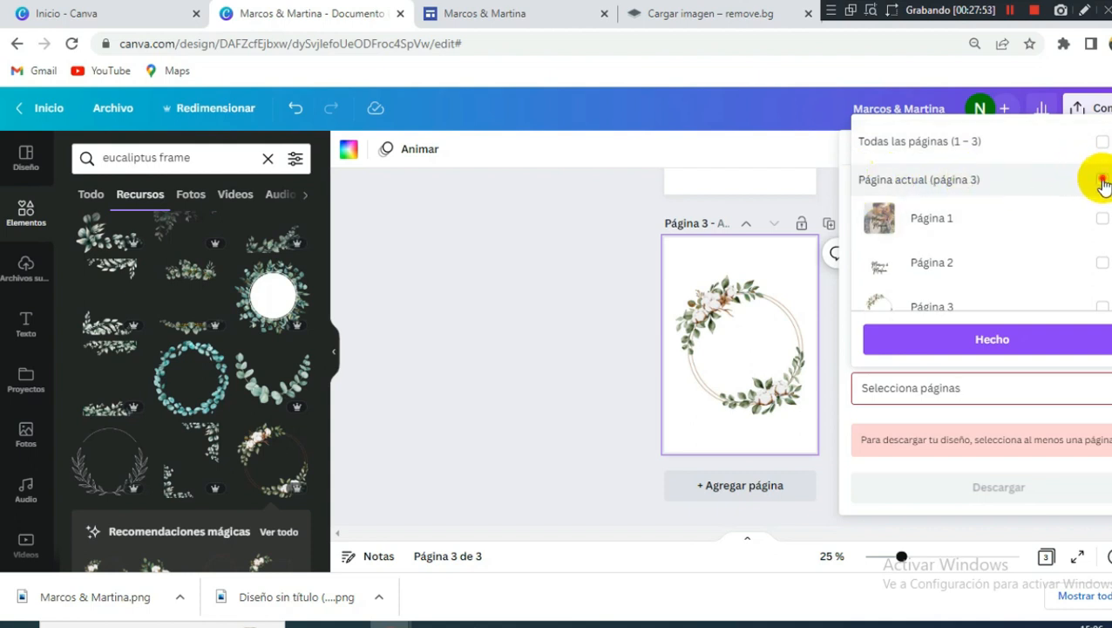
{"action": "left_click", "coordinate": [1103, 181]}
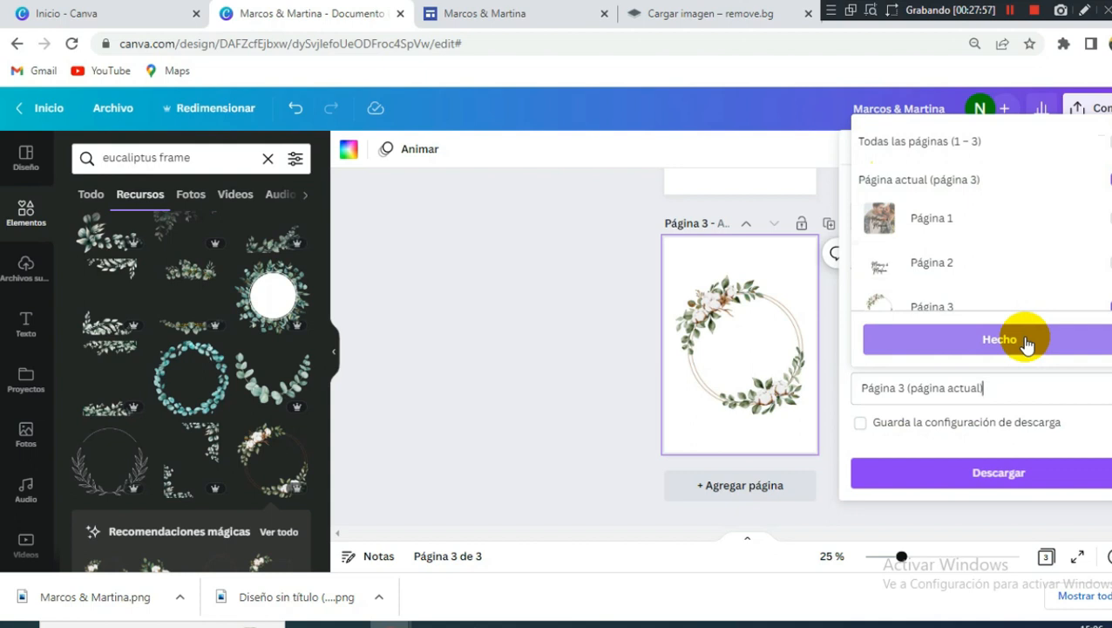
{"action": "mouse_move", "coordinate": [697, 12]}
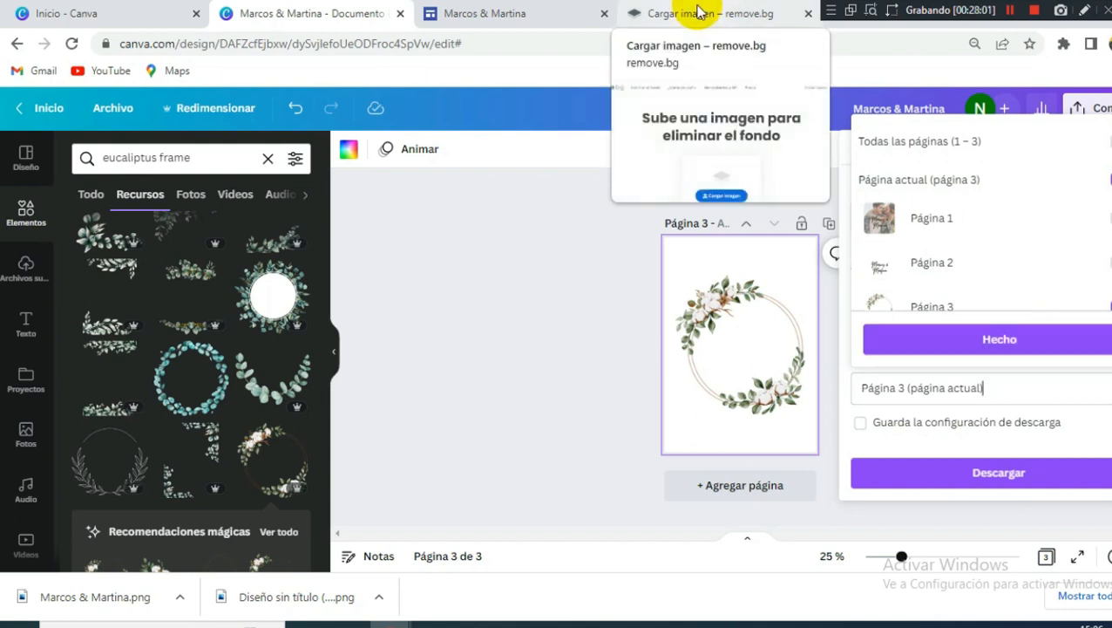
{"action": "left_click", "coordinate": [1045, 339]}
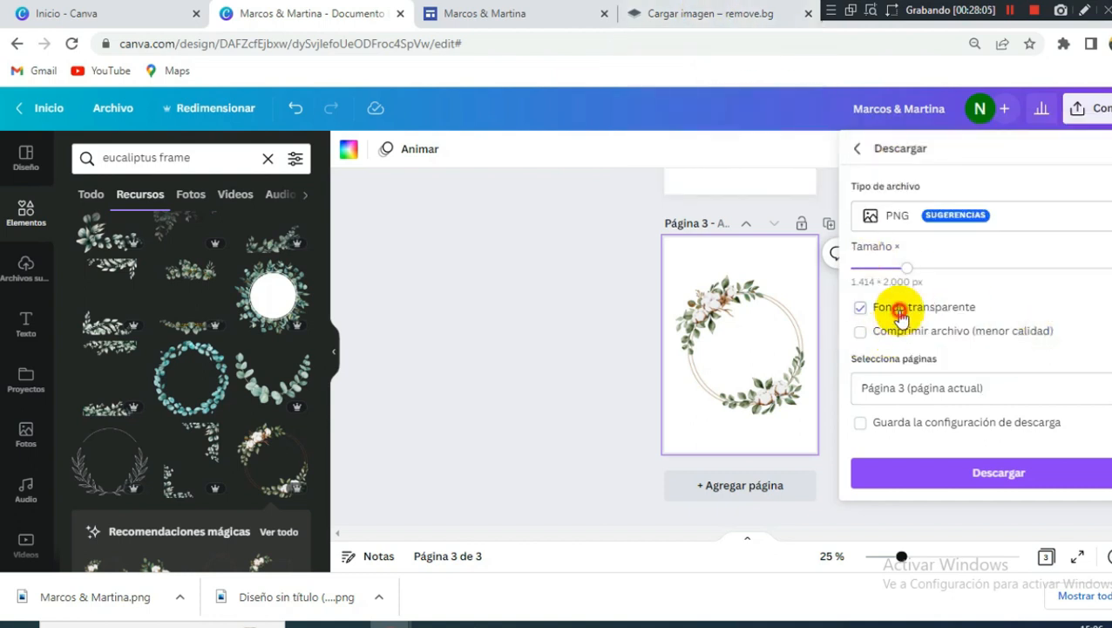
{"action": "left_click", "coordinate": [982, 466]}
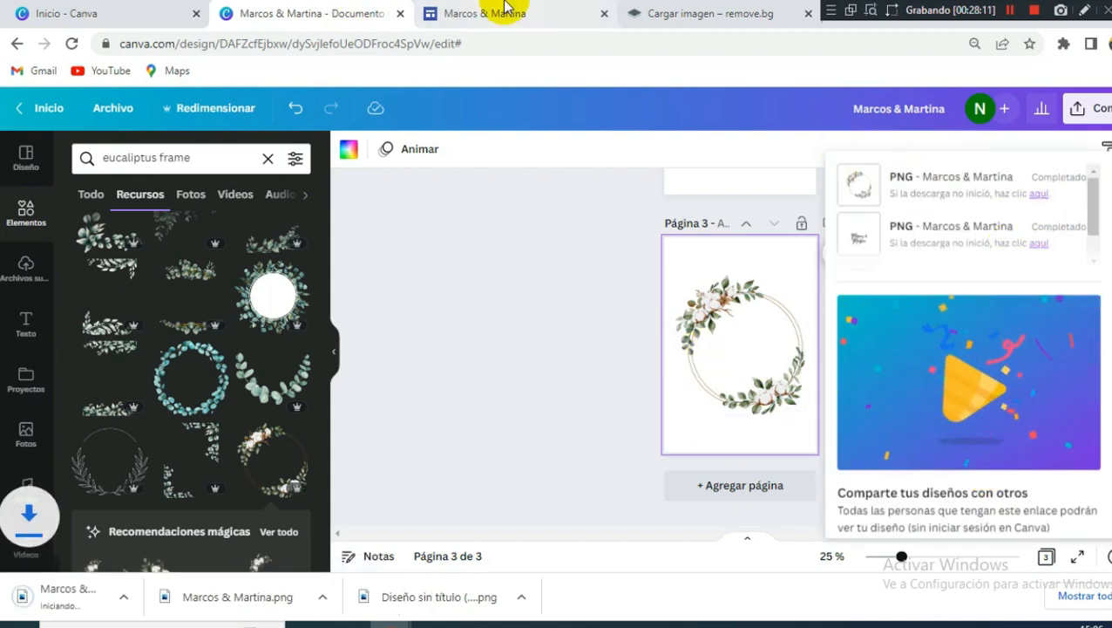
Switch to the Google Sites editor and insert an empty text box in a new section below the header.
{"action": "left_click", "coordinate": [467, 12]}
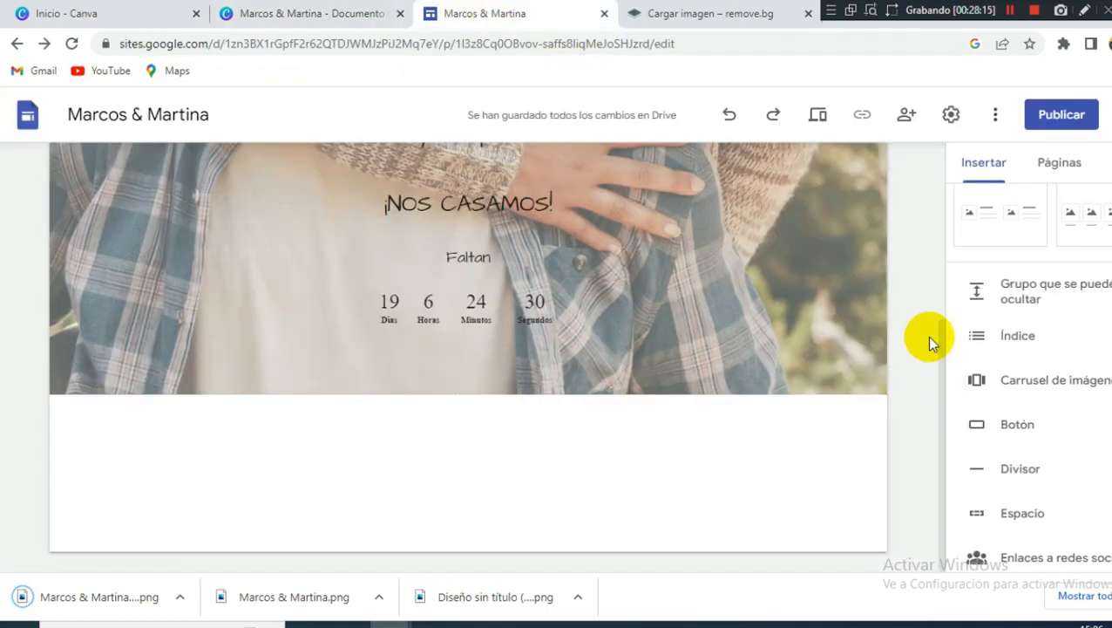
{"action": "scroll", "coordinate": [1011, 349], "scroll_direction": "up", "scroll_amount": 5}
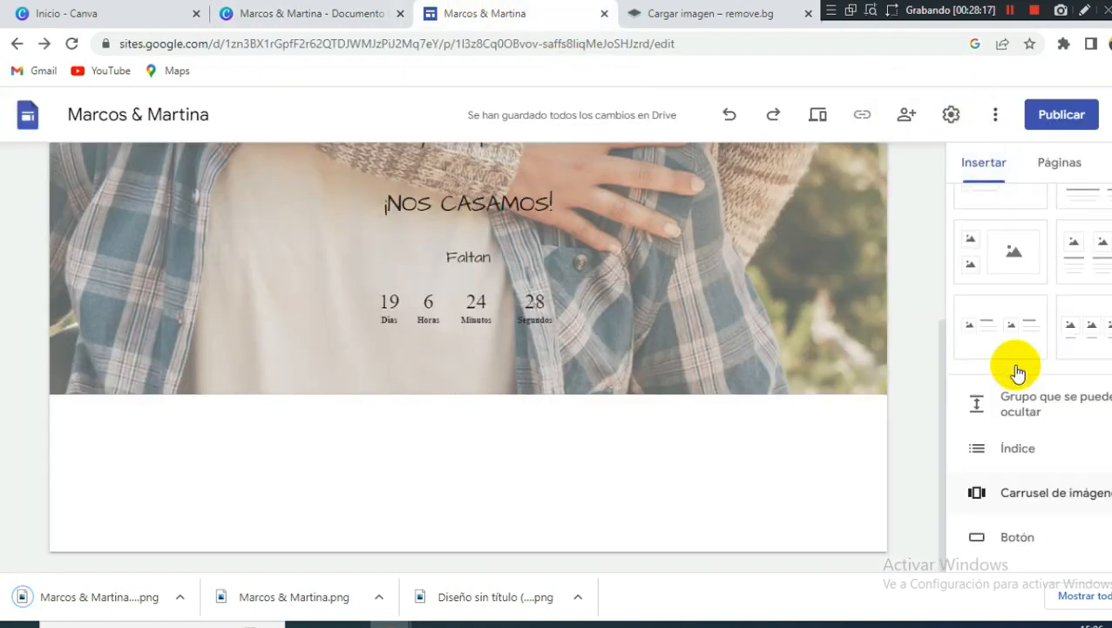
{"action": "left_click", "coordinate": [1046, 247]}
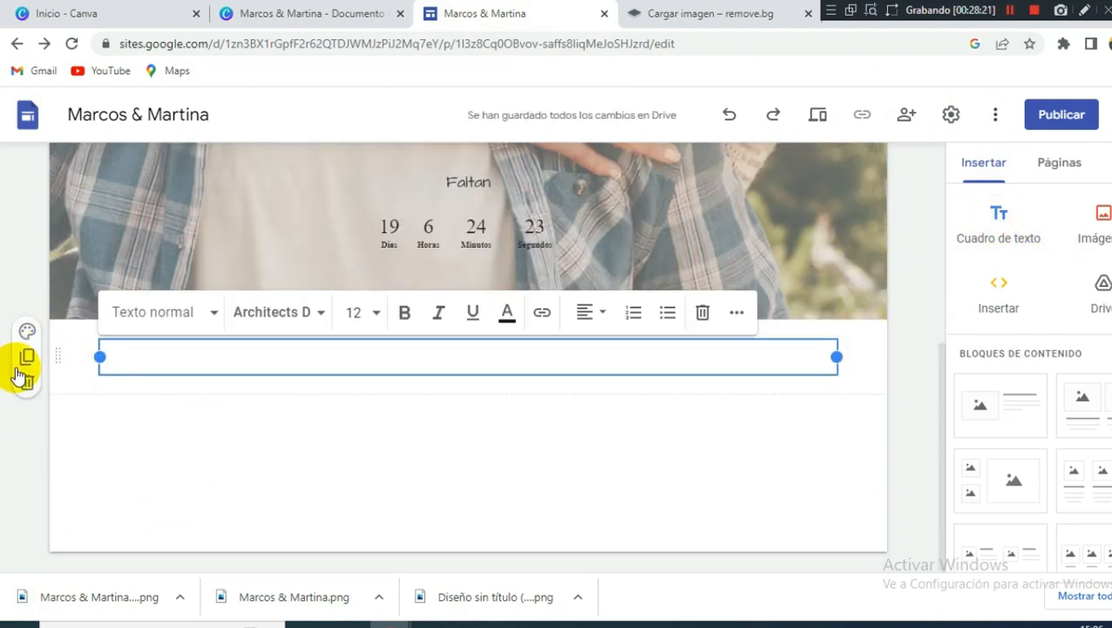
{"action": "left_click", "coordinate": [55, 354]}
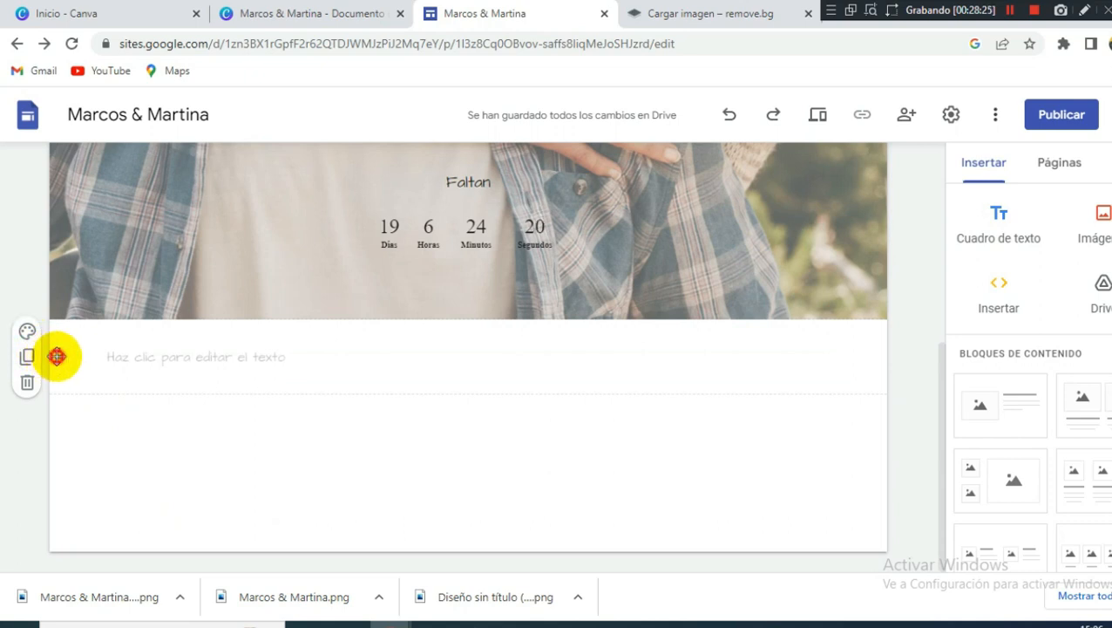
Upload the downloaded floral frame PNG as the background image of the new text section.
{"action": "left_click", "coordinate": [27, 332]}
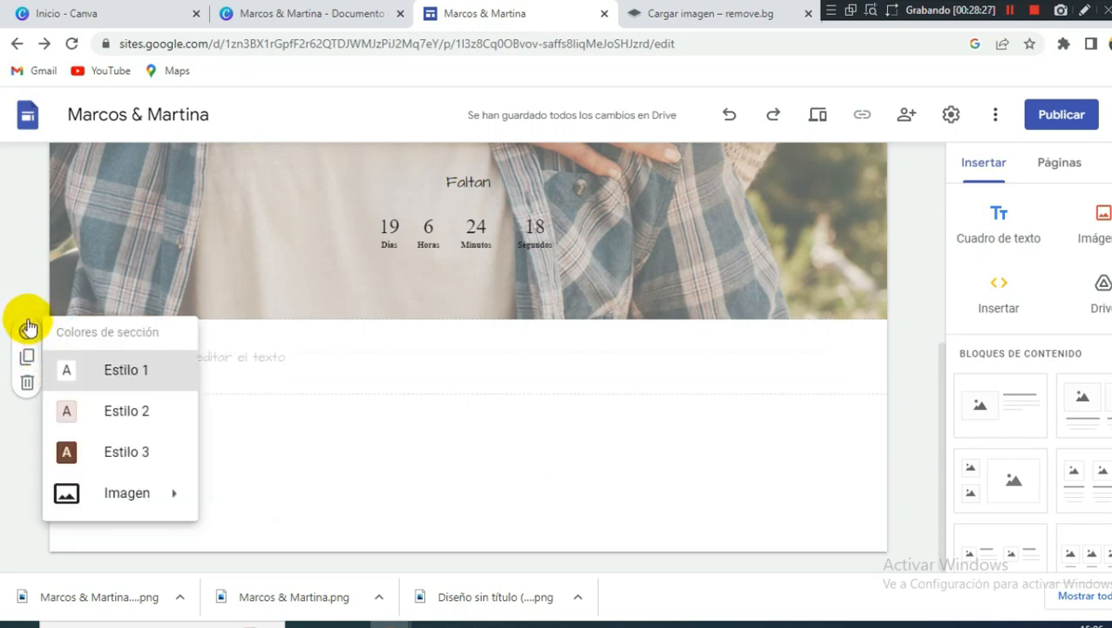
{"action": "mouse_move", "coordinate": [112, 492]}
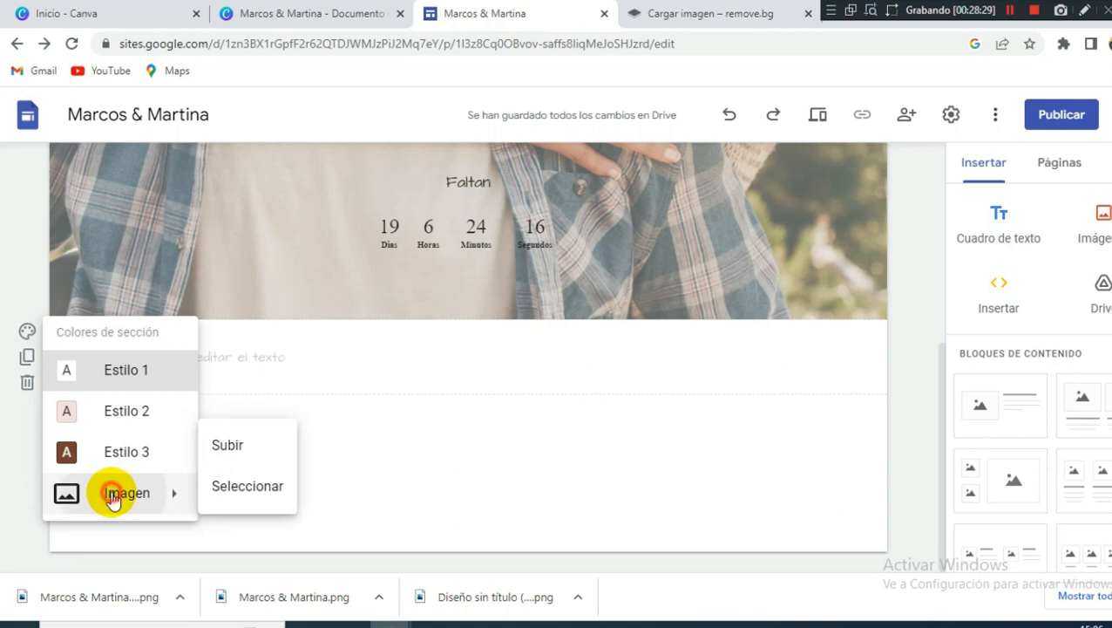
{"action": "left_click", "coordinate": [229, 447]}
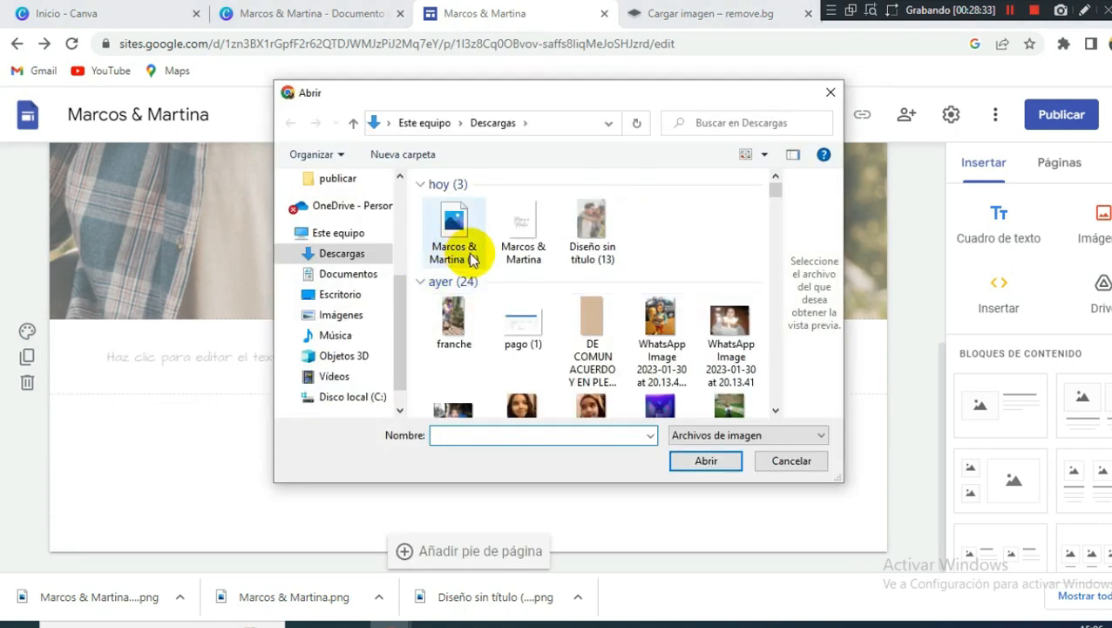
{"action": "left_click", "coordinate": [454, 234]}
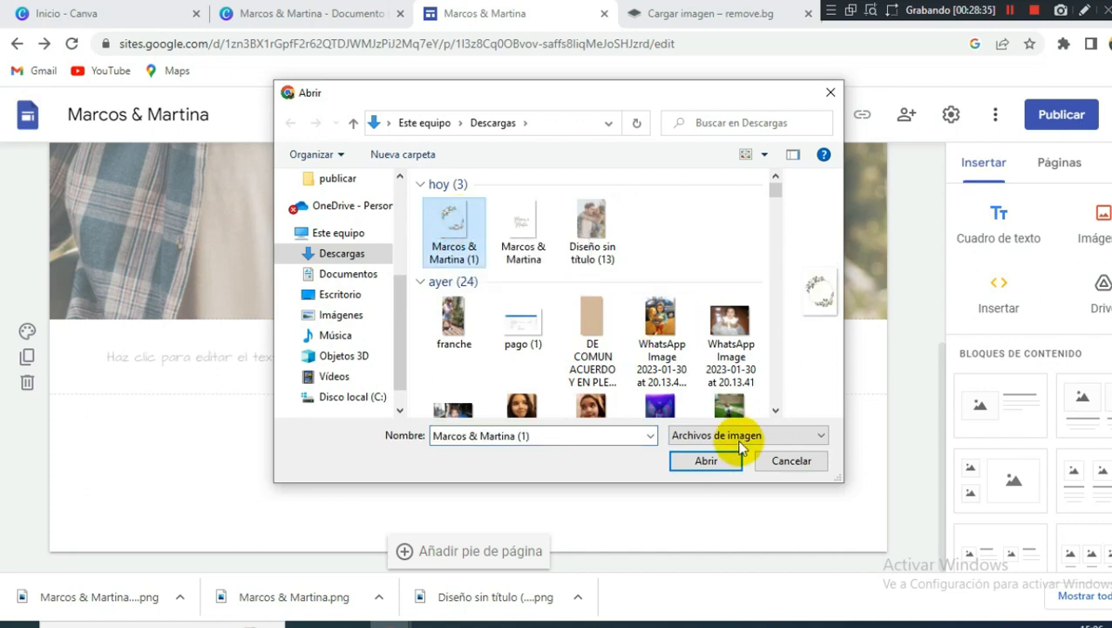
{"action": "left_click", "coordinate": [717, 466]}
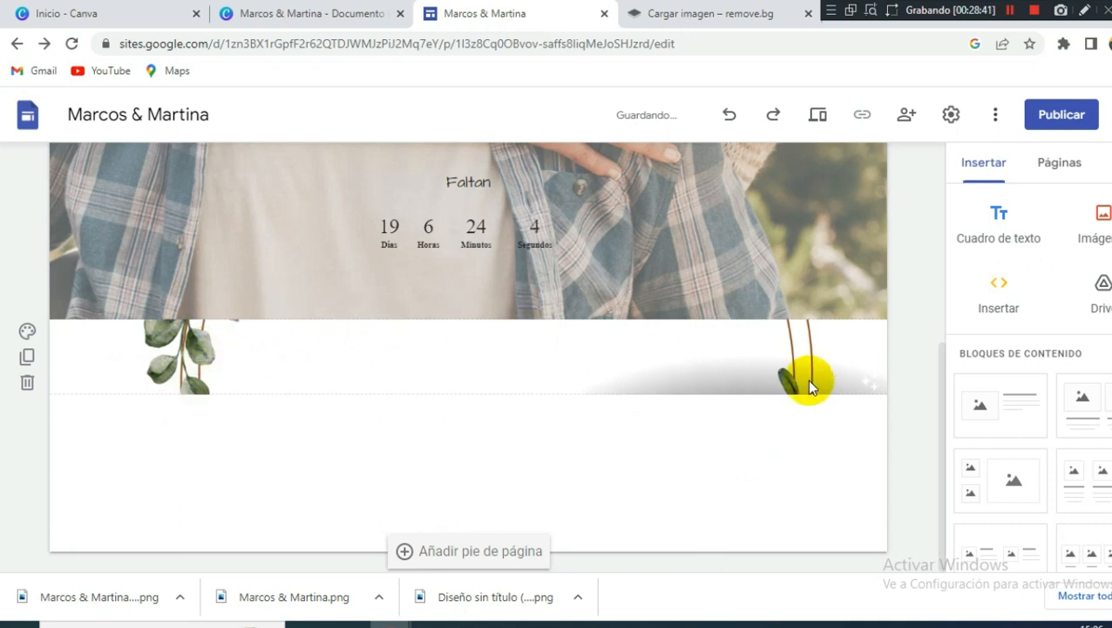
Turn off the readability adjustment on the floral section's background image.
{"action": "left_click", "coordinate": [865, 382]}
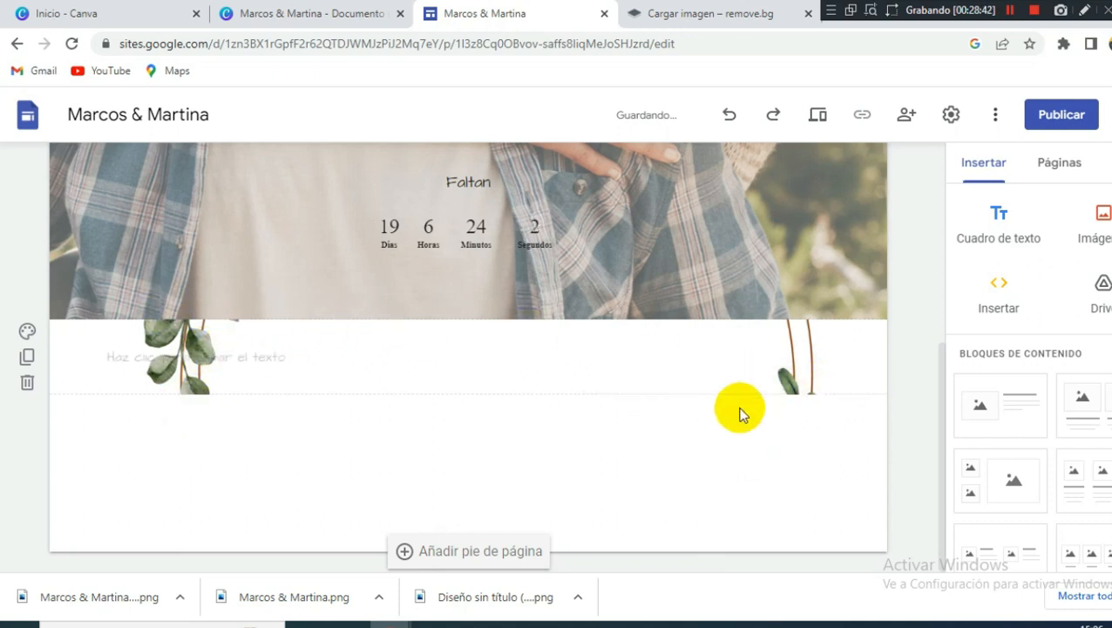
{"action": "left_click", "coordinate": [898, 349]}
{"action": "left_click", "coordinate": [824, 381]}
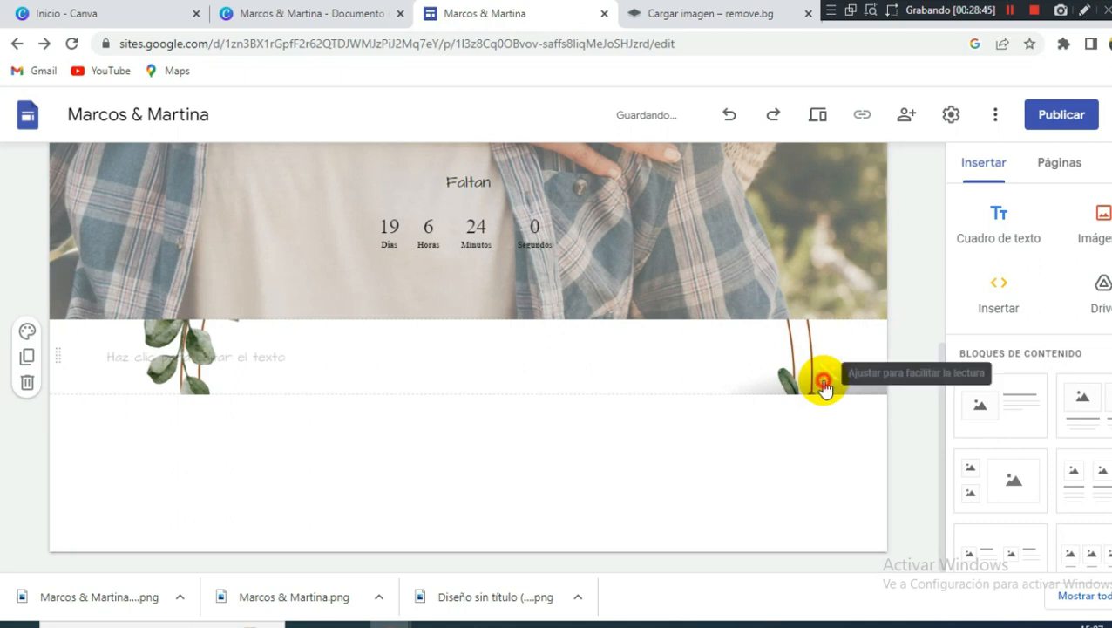
Narrow the text box to the middle of the section and enter centred size 18 lines "SÁBADO", "19 de Febrero 2023" and "A las 19:00 hs".
{"action": "left_click", "coordinate": [166, 356]}
{"action": "left_click", "coordinate": [165, 356]}
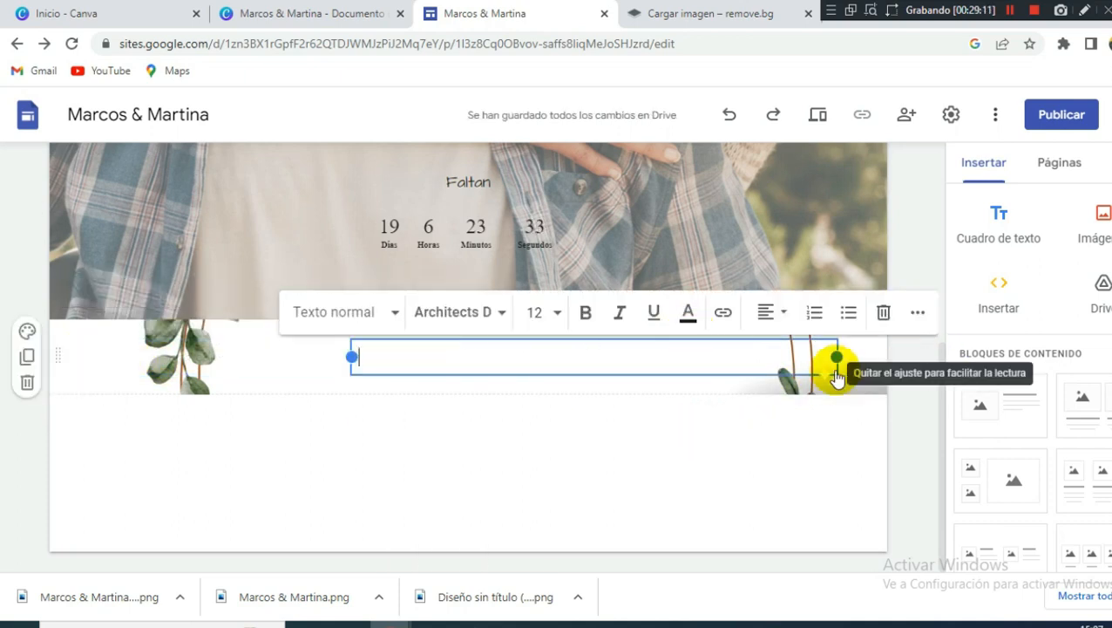
{"action": "left_click_drag", "start_coordinate": [831, 353], "coordinate": [586, 371]}
{"action": "type", "text": "s"}
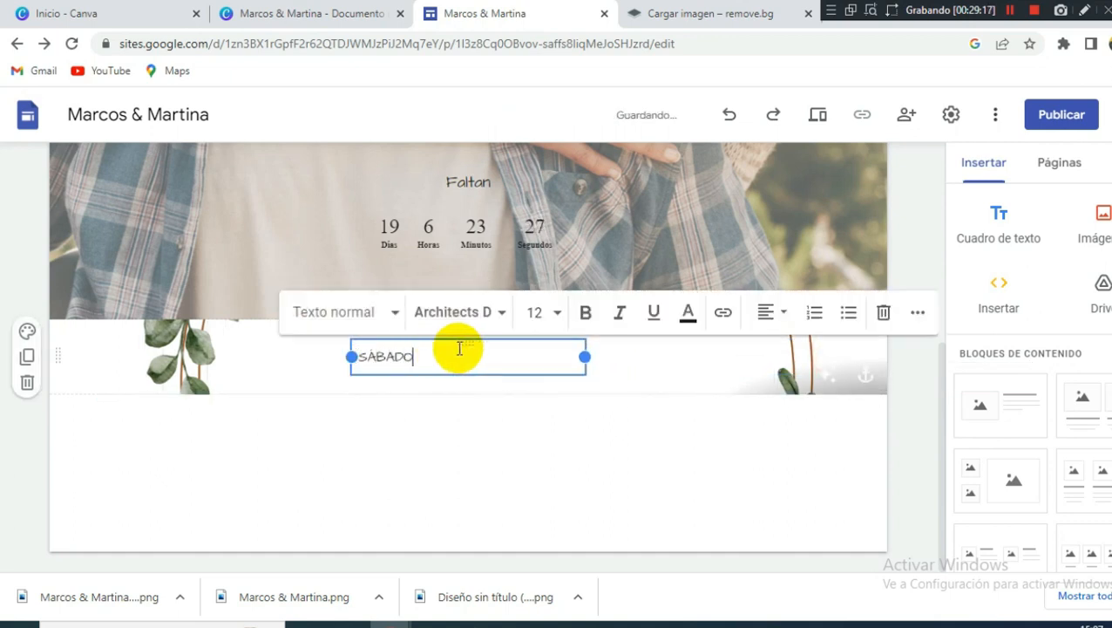
{"action": "left_click_drag", "start_coordinate": [494, 348], "coordinate": [306, 392]}
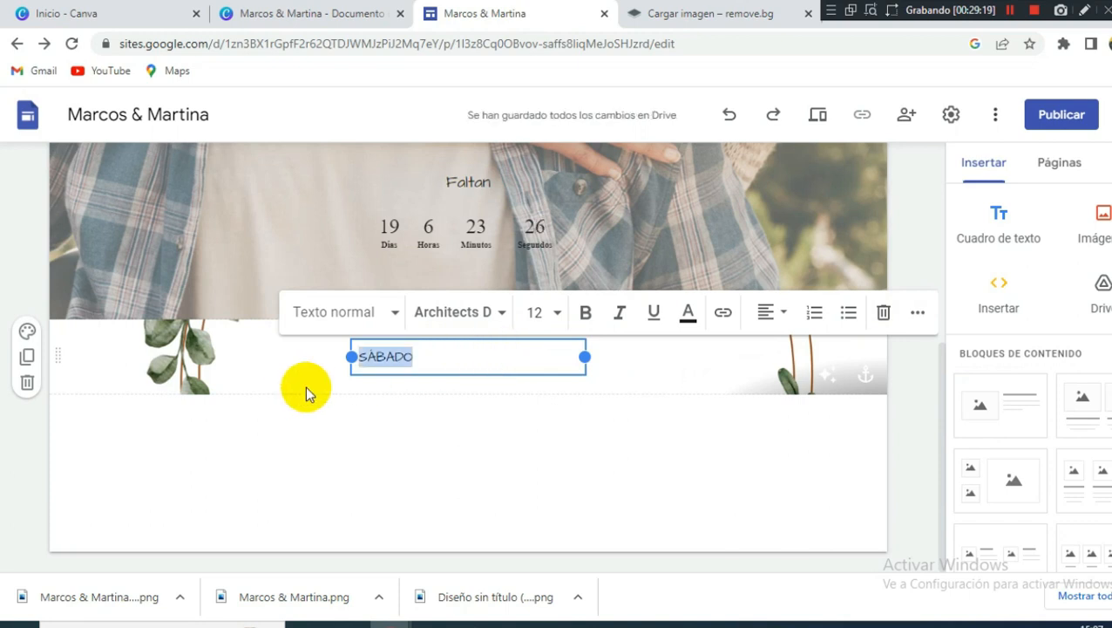
{"action": "left_click", "coordinate": [539, 319]}
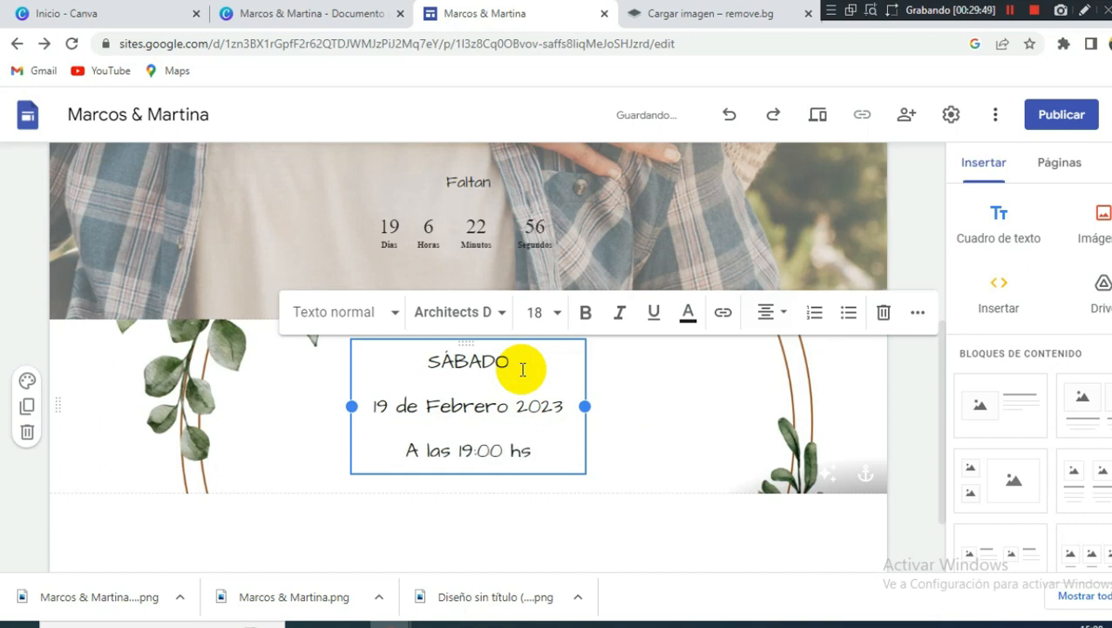
Set the font size of the "SÁBADO" line to 20 and leave the text box.
{"action": "left_click", "coordinate": [427, 361]}
{"action": "left_click_drag", "start_coordinate": [421, 361], "coordinate": [528, 366]}
{"action": "left_click", "coordinate": [542, 310]}
{"action": "type", "text": "20"}
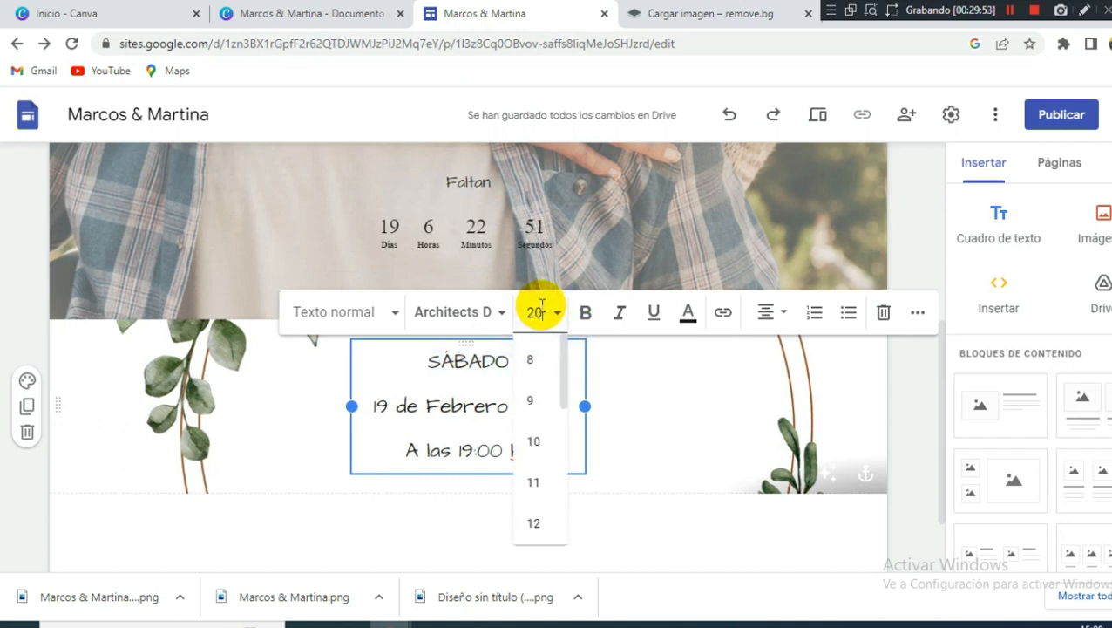
{"action": "key", "text": "Return"}
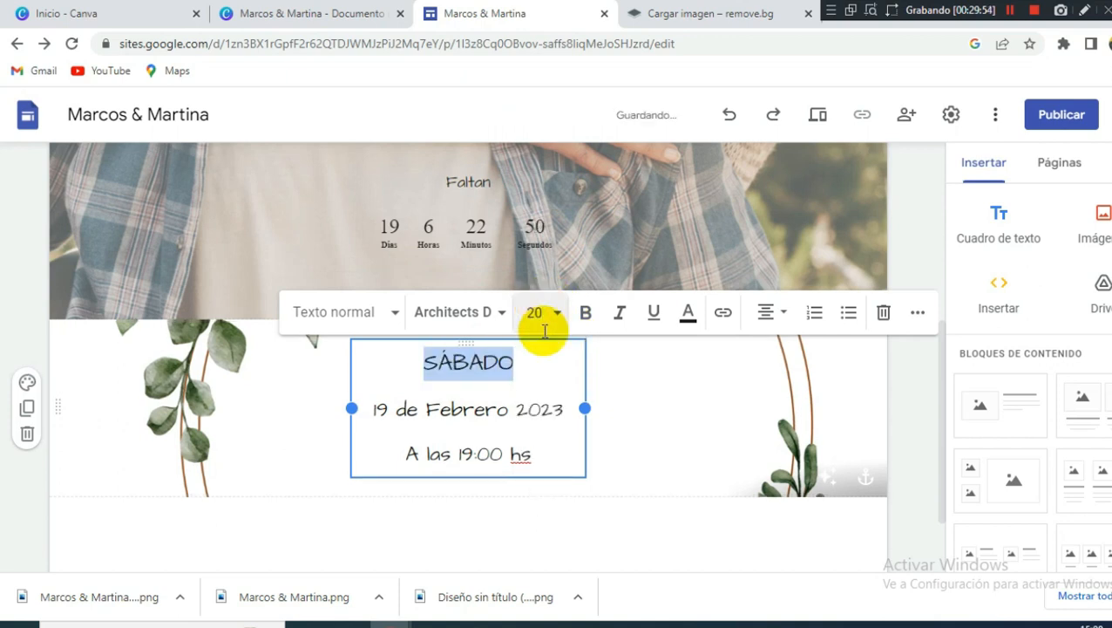
{"action": "left_click", "coordinate": [484, 410]}
{"action": "left_click_drag", "start_coordinate": [542, 459], "coordinate": [409, 364]}
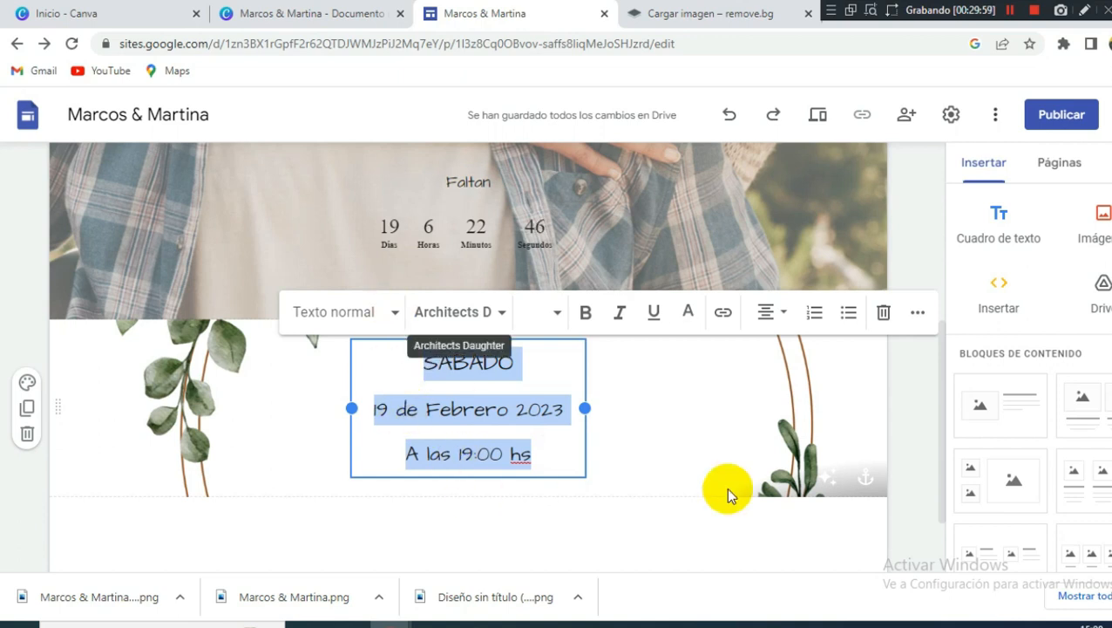
{"action": "left_click", "coordinate": [906, 421]}
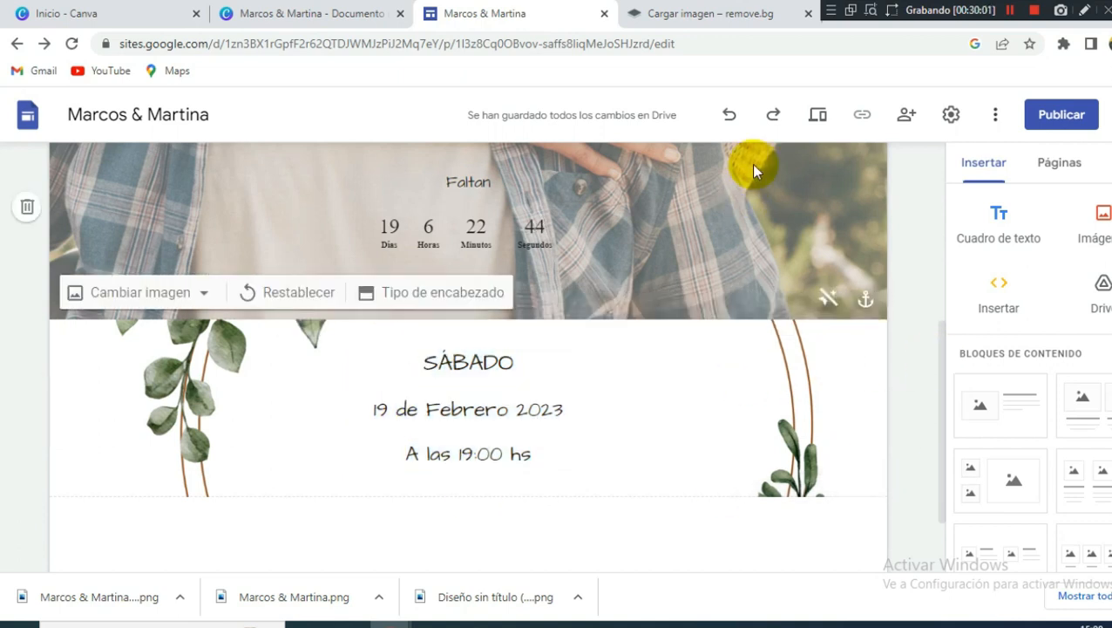
Check in the mobile preview how the date text sits inside the floral frame.
{"action": "left_click", "coordinate": [822, 122]}
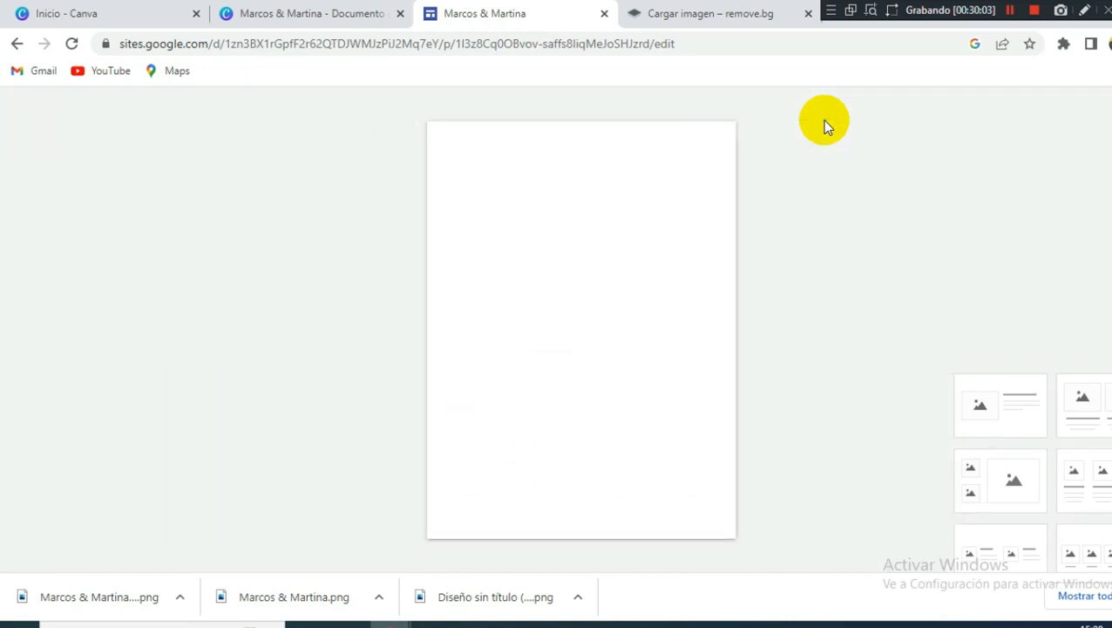
{"action": "scroll", "coordinate": [632, 343], "scroll_direction": "down", "scroll_amount": 2}
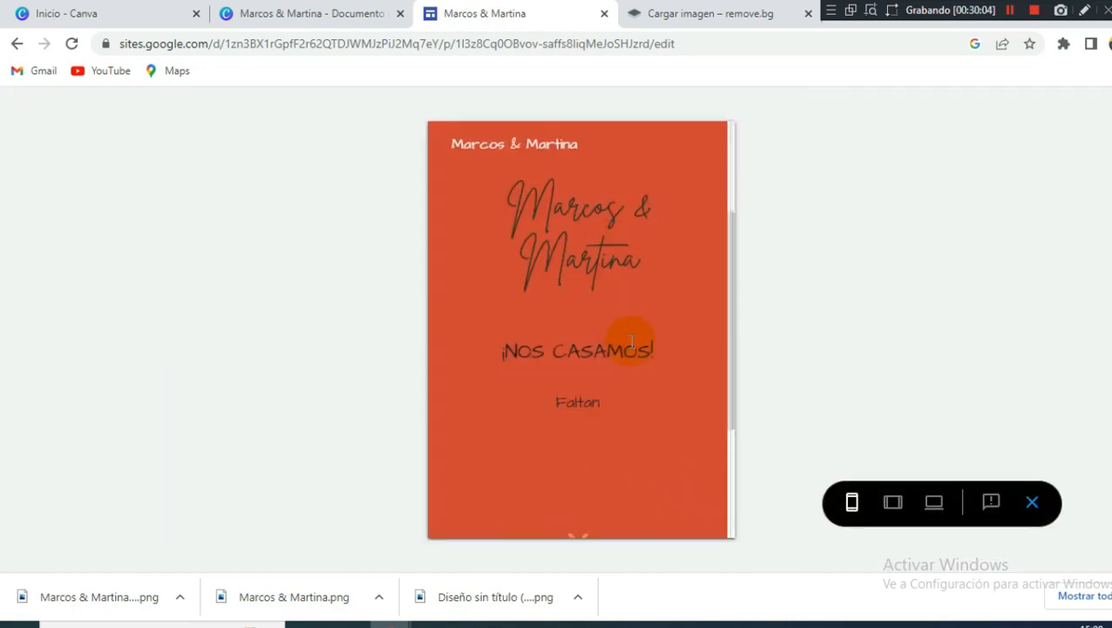
{"action": "scroll", "coordinate": [644, 370], "scroll_direction": "down", "scroll_amount": 2}
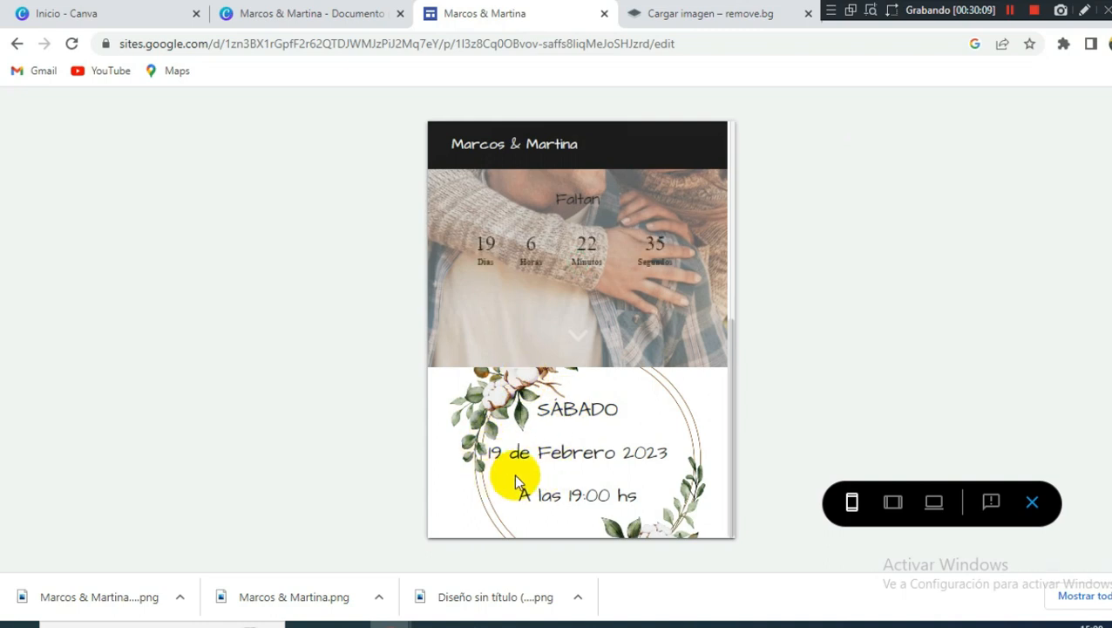
{"action": "left_click", "coordinate": [1033, 503]}
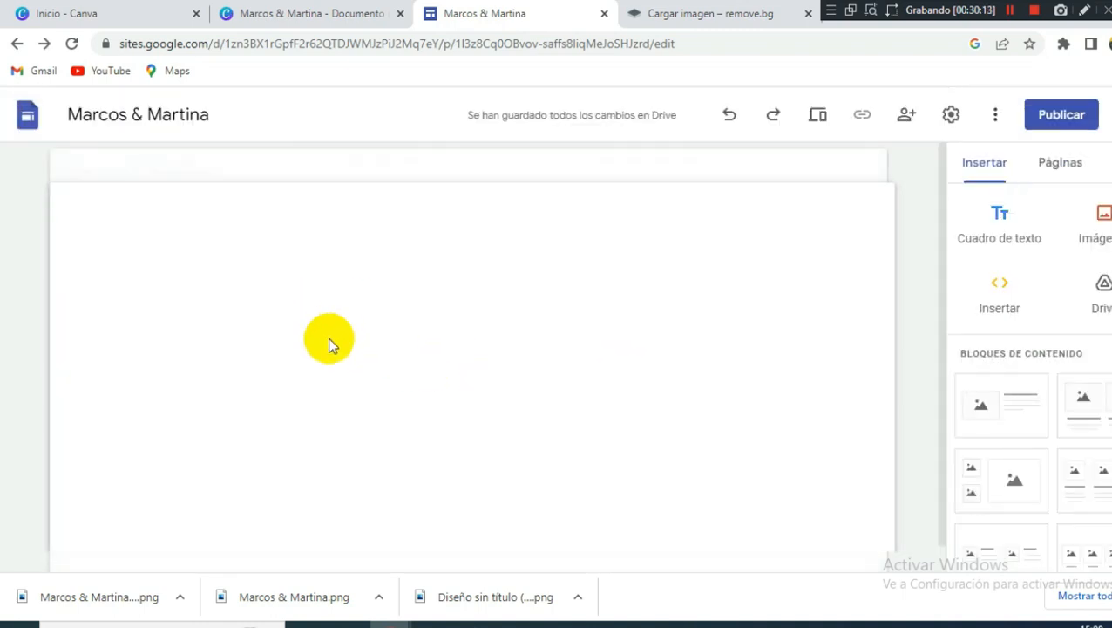
Insert a spacer and move it into the floral section above the "SÁBADO" line.
{"action": "scroll", "coordinate": [499, 354], "scroll_direction": "down", "scroll_amount": 6}
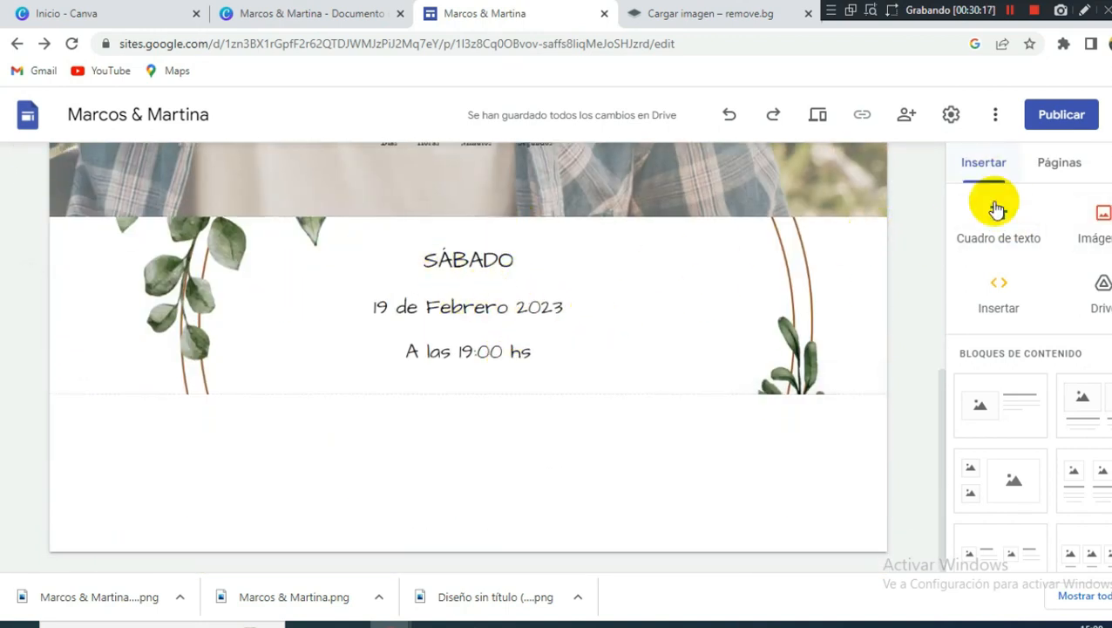
{"action": "scroll", "coordinate": [1001, 355], "scroll_direction": "down", "scroll_amount": 3}
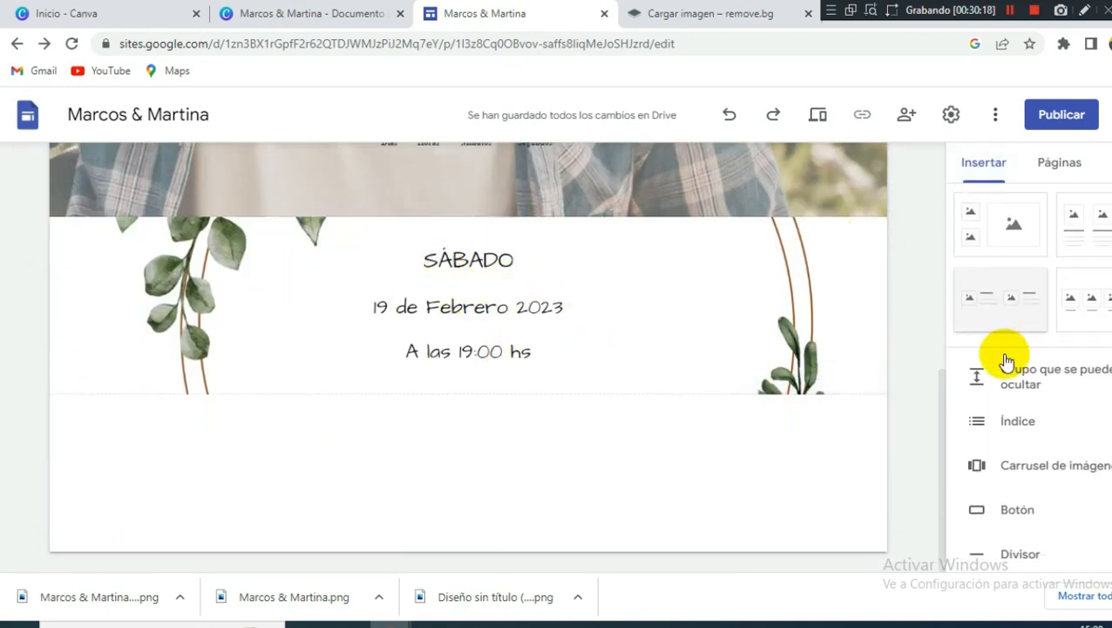
{"action": "scroll", "coordinate": [1017, 475], "scroll_direction": "down", "scroll_amount": 1}
{"action": "left_click", "coordinate": [1012, 514]}
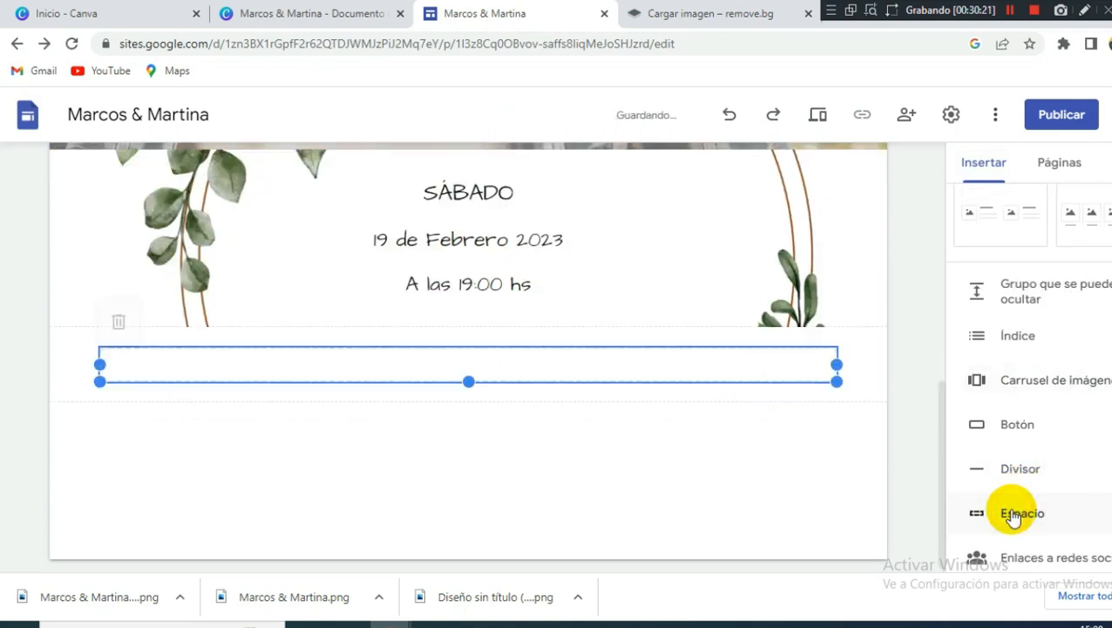
{"action": "scroll", "coordinate": [467, 467], "scroll_direction": "up", "scroll_amount": 2}
{"action": "left_click_drag", "start_coordinate": [463, 518], "coordinate": [454, 353]}
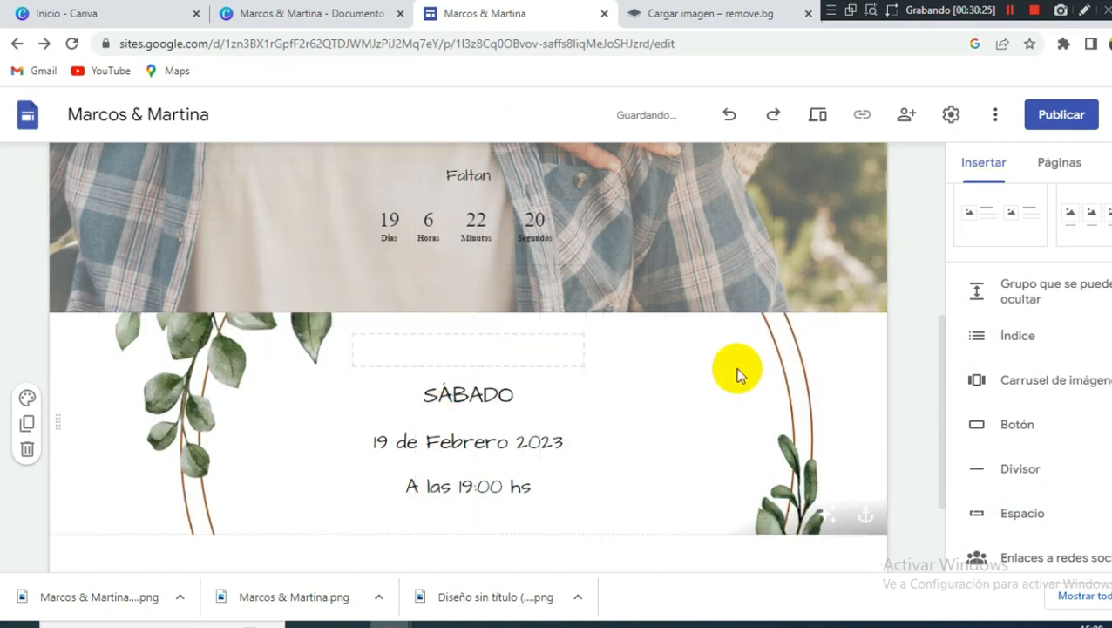
Insert another spacer, move it into the floral section below the date text and open the mobile preview.
{"action": "left_click", "coordinate": [967, 512]}
{"action": "left_click_drag", "start_coordinate": [462, 340], "coordinate": [471, 301]}
{"action": "left_click", "coordinate": [820, 116]}
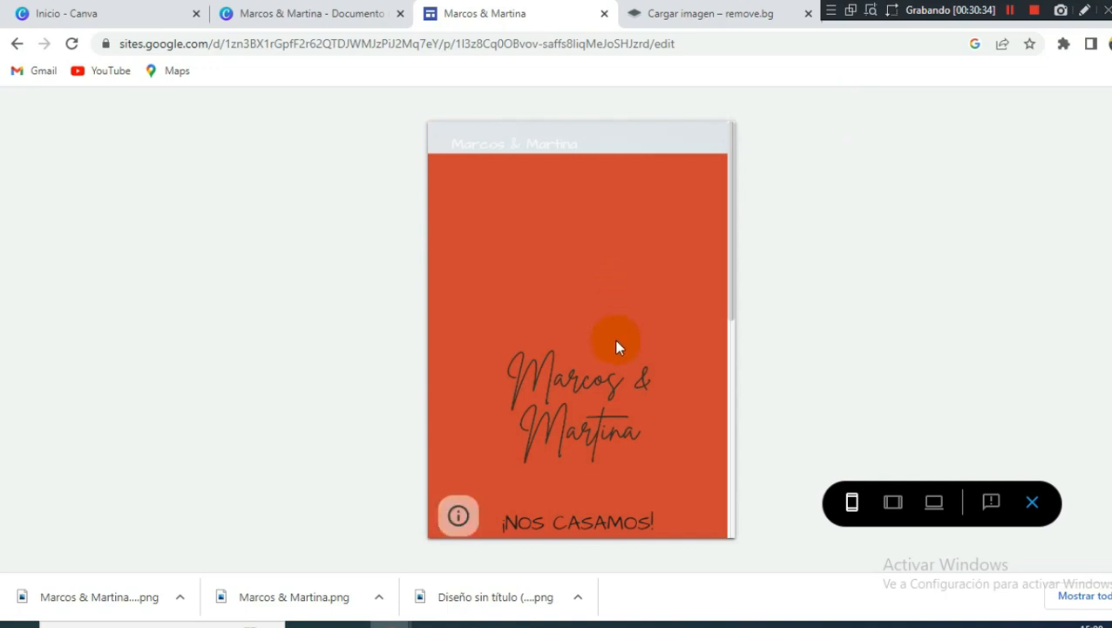
Check the date text inside the floral frame in the mobile preview and return to the editor.
{"action": "scroll", "coordinate": [615, 340], "scroll_direction": "down", "scroll_amount": 5}
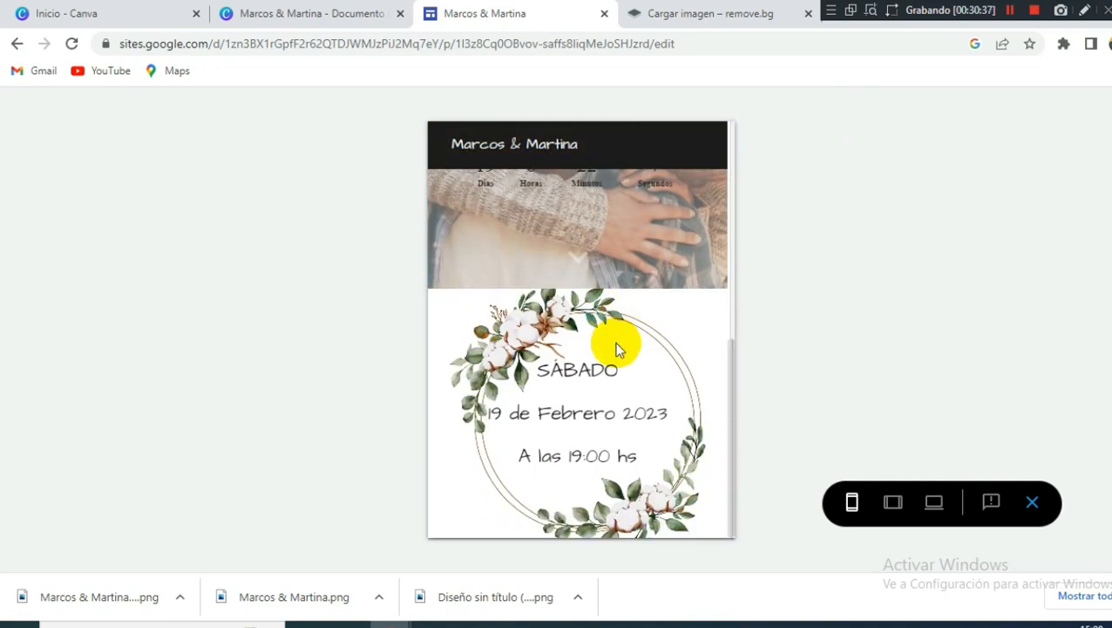
{"action": "scroll", "coordinate": [615, 341], "scroll_direction": "up", "scroll_amount": 1}
{"action": "scroll", "coordinate": [615, 342], "scroll_direction": "down", "scroll_amount": 1}
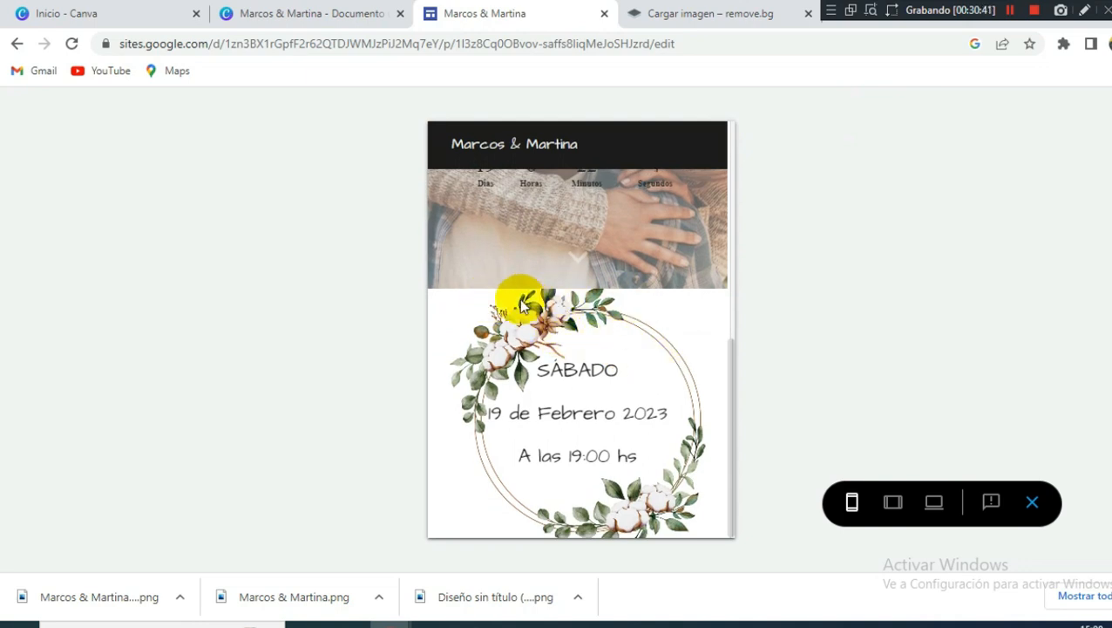
{"action": "left_click", "coordinate": [1032, 503]}
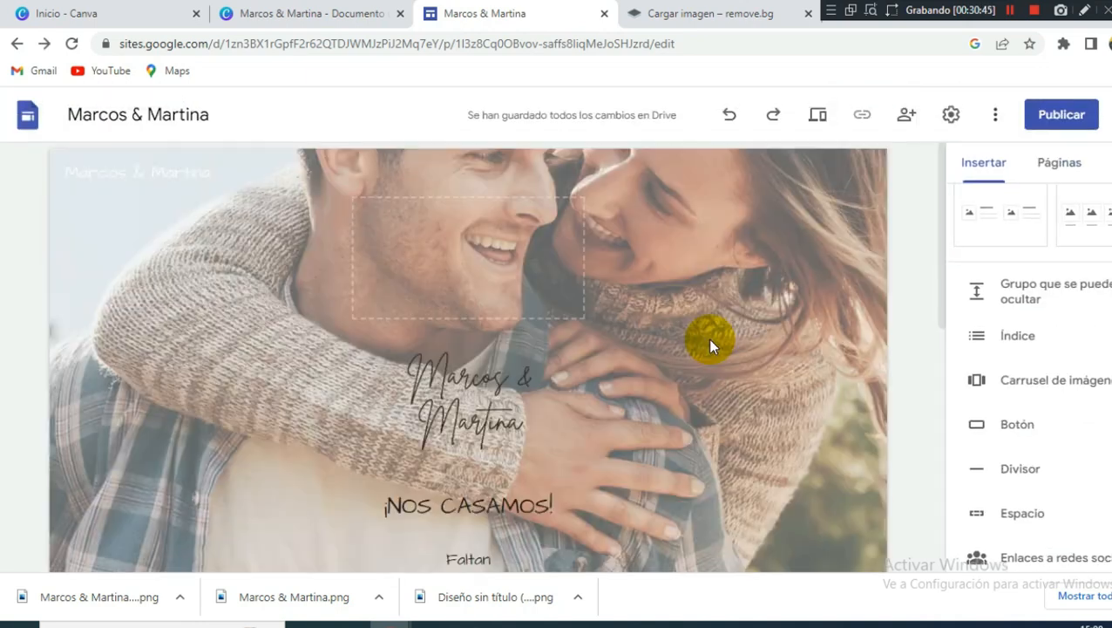
Increase the height of the spacers above and below the date text in the floral section.
{"action": "scroll", "coordinate": [609, 381], "scroll_direction": "down", "scroll_amount": 5}
{"action": "left_click", "coordinate": [472, 304]}
{"action": "left_click", "coordinate": [493, 312]}
{"action": "left_click_drag", "start_coordinate": [468, 324], "coordinate": [469, 345]}
{"action": "left_click", "coordinate": [510, 512]}
{"action": "left_click_drag", "start_coordinate": [468, 527], "coordinate": [467, 540]}
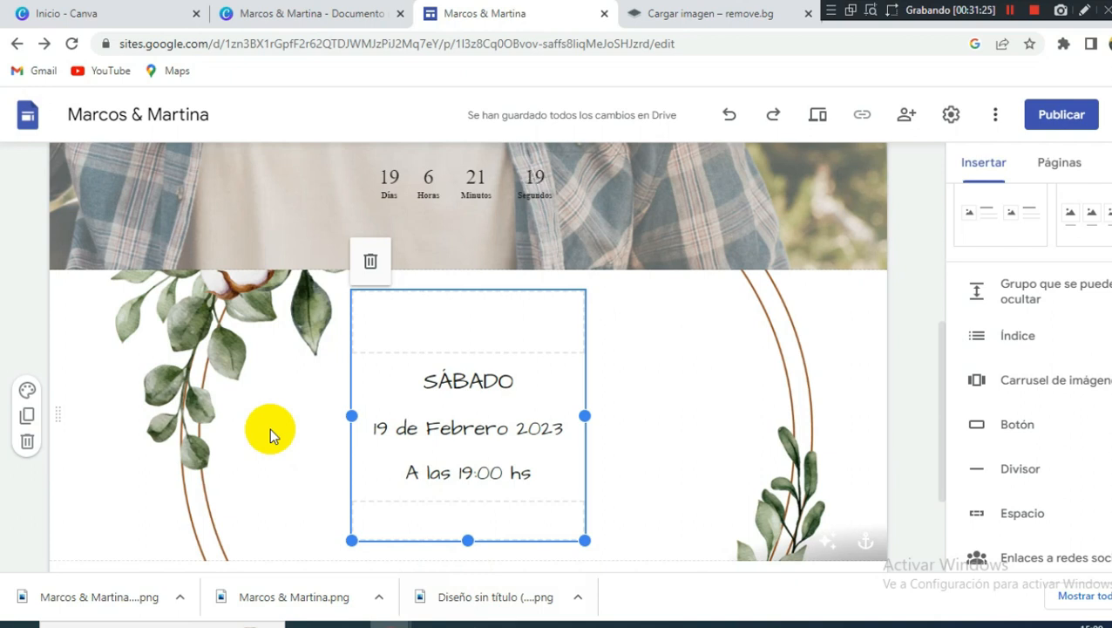
{"action": "left_click", "coordinate": [504, 528]}
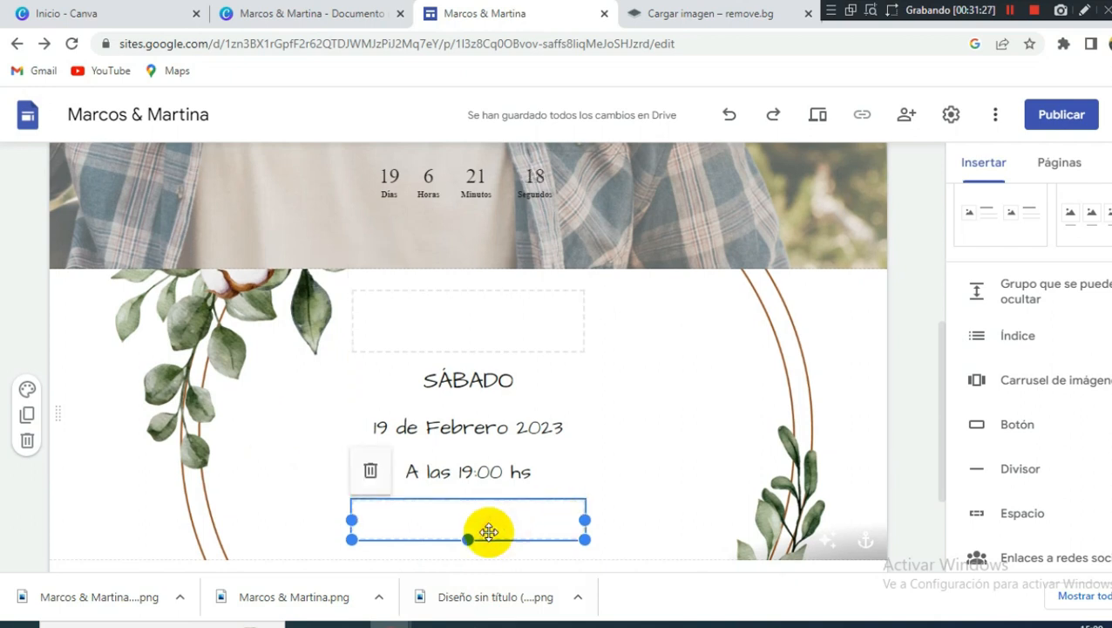
{"action": "scroll", "coordinate": [489, 532], "scroll_direction": "down", "scroll_amount": 1}
{"action": "left_click_drag", "start_coordinate": [470, 457], "coordinate": [467, 466]}
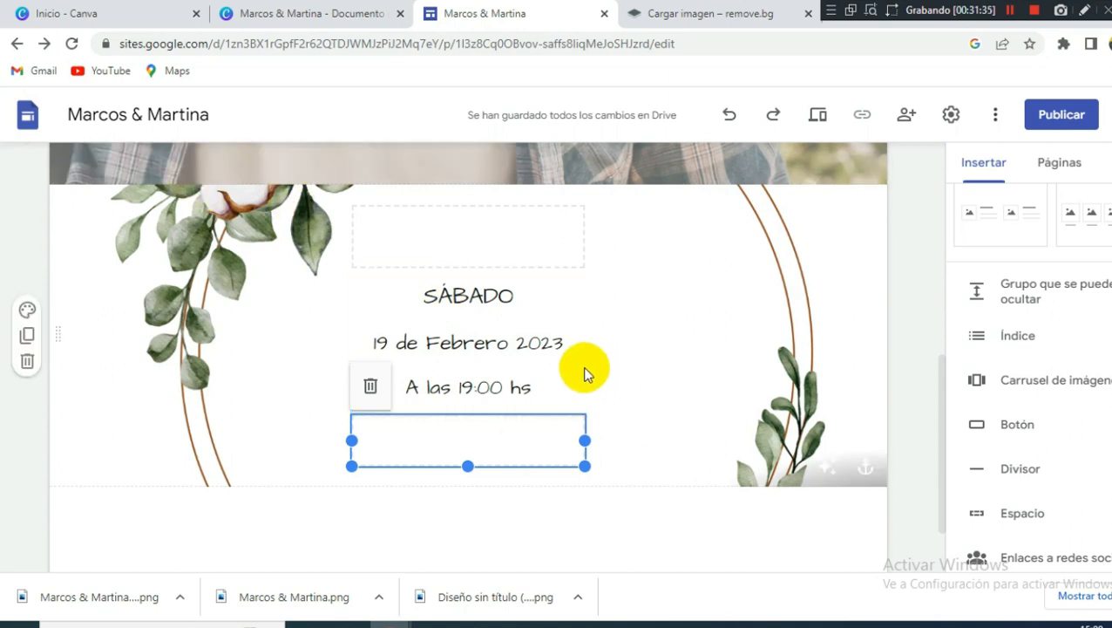
Tighten the line spacing of the three date lines from "SÁBADO" to "A las 19:00 hs".
{"action": "left_click_drag", "start_coordinate": [529, 390], "coordinate": [406, 312]}
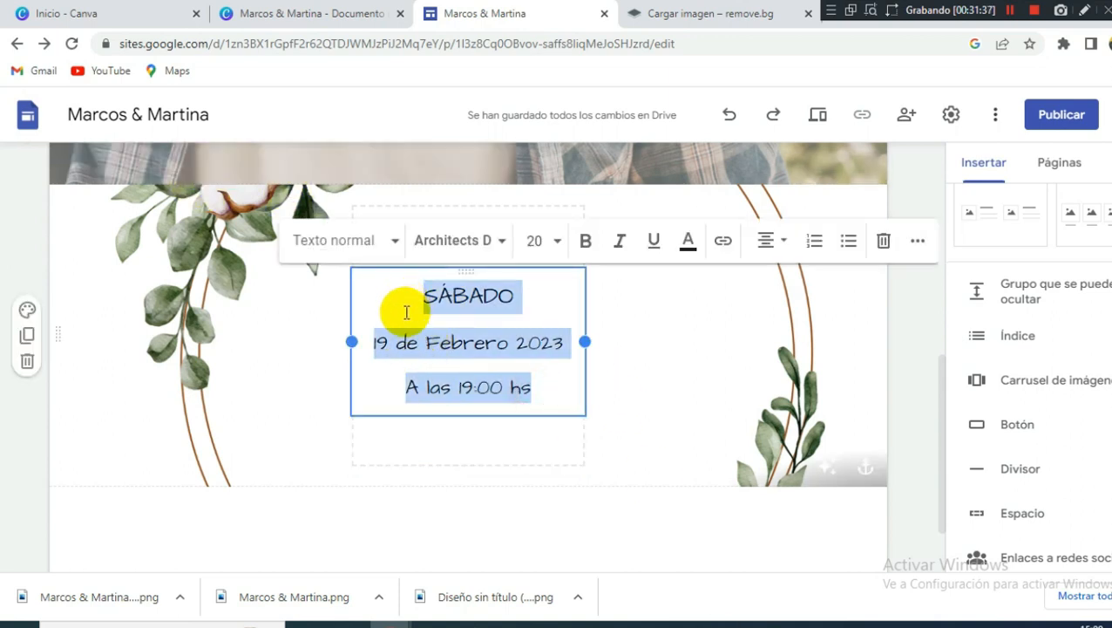
{"action": "left_click", "coordinate": [918, 240]}
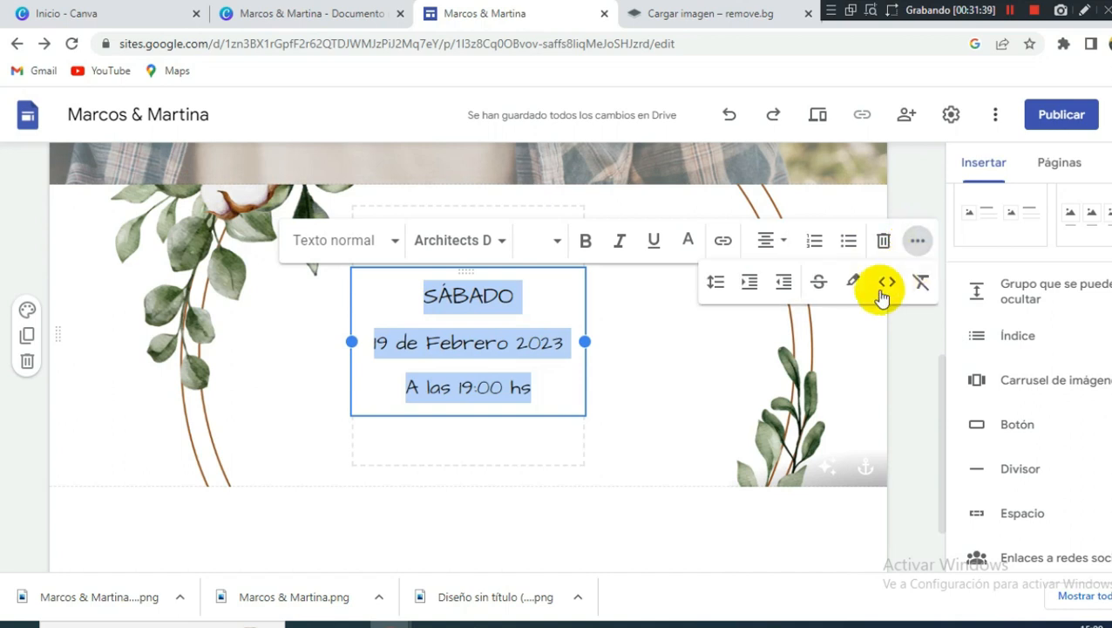
{"action": "left_click", "coordinate": [521, 386]}
{"action": "left_click_drag", "start_coordinate": [537, 398], "coordinate": [370, 291]}
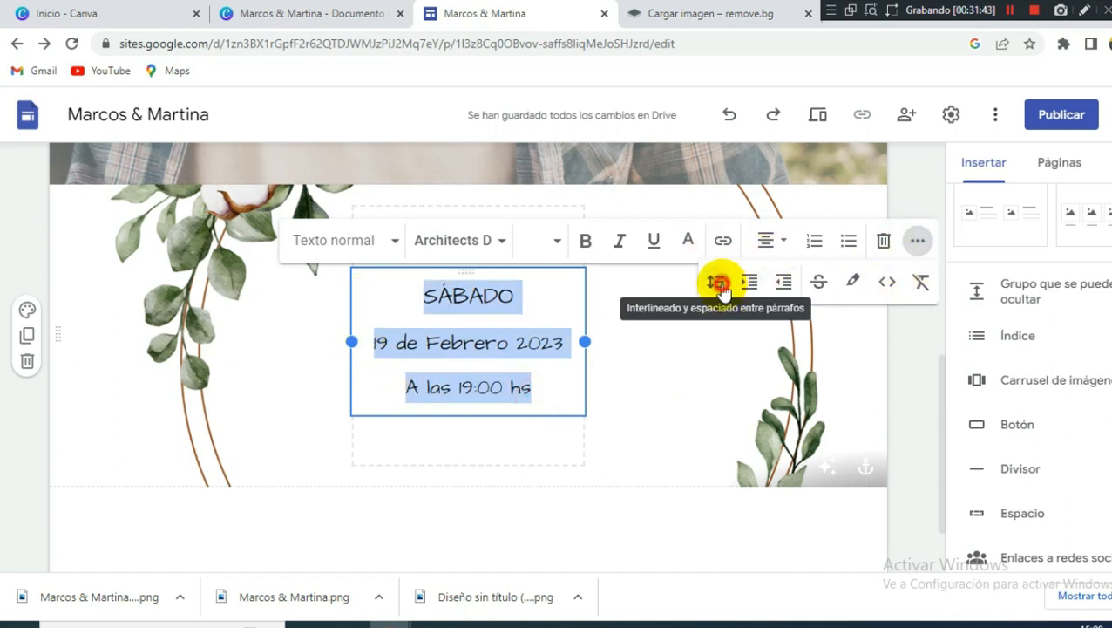
{"action": "left_click", "coordinate": [720, 291]}
{"action": "left_click", "coordinate": [678, 343]}
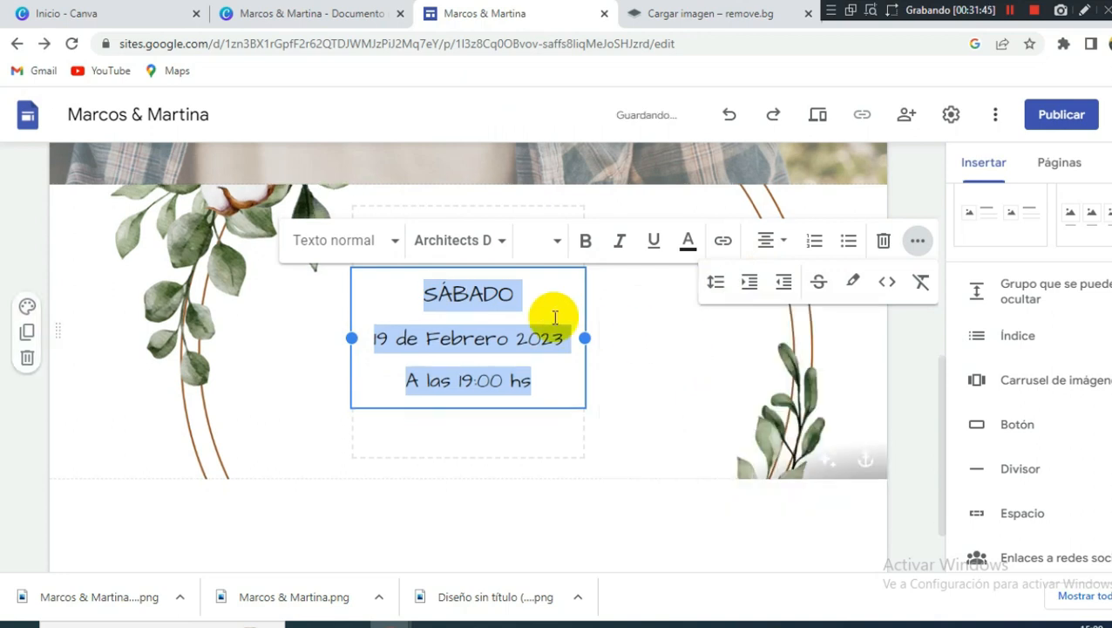
Color the three date lines with the theme's brown, #734332.
{"action": "left_click", "coordinate": [686, 243]}
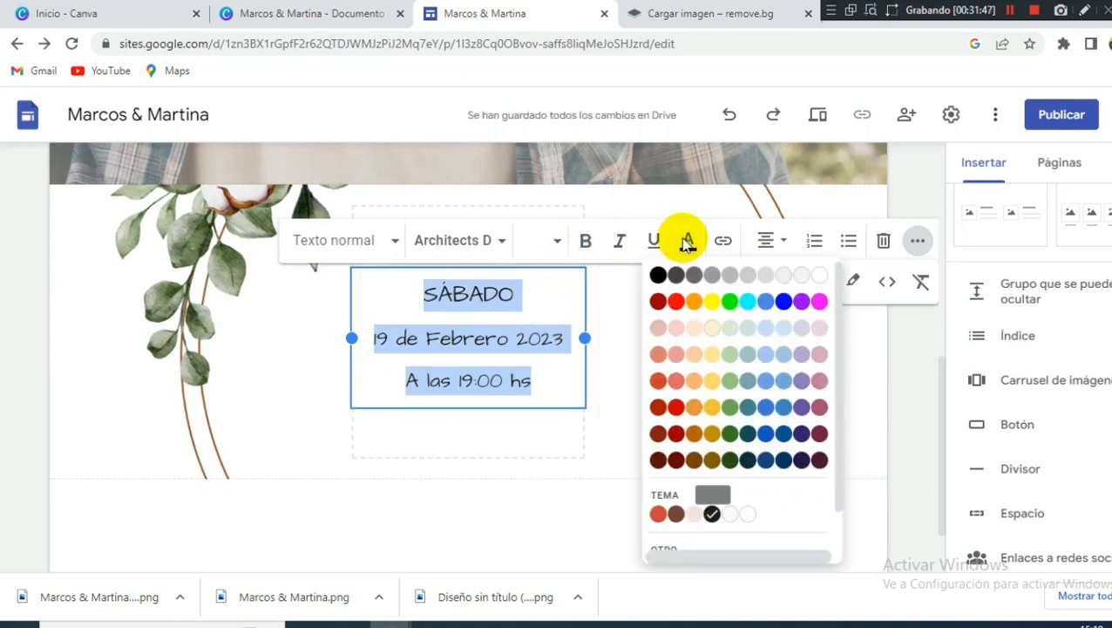
{"action": "left_click", "coordinate": [676, 512]}
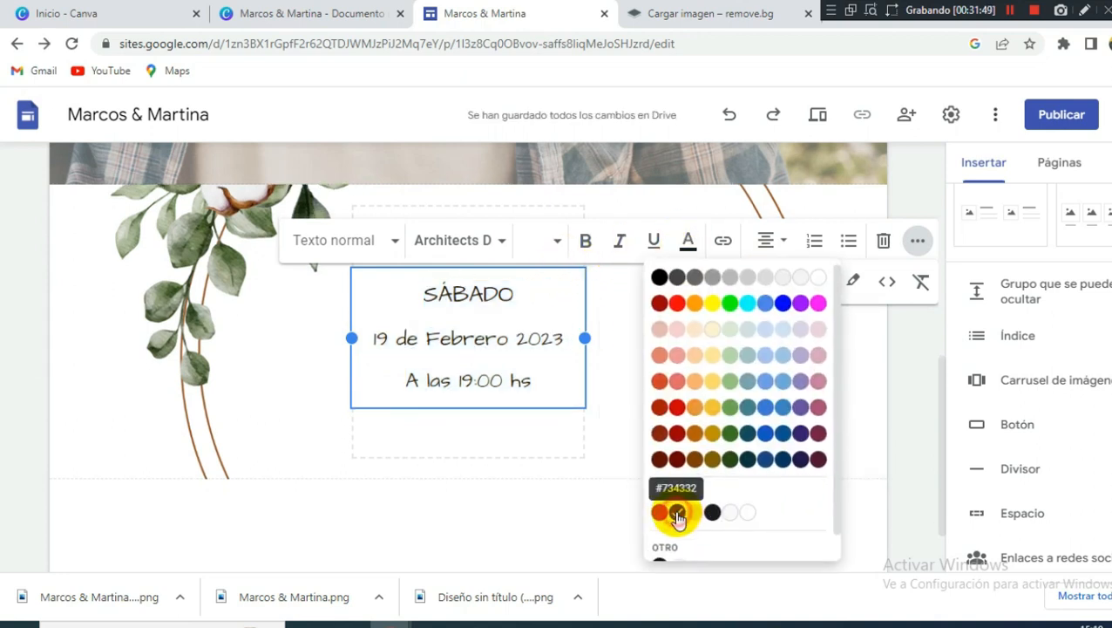
{"action": "left_click", "coordinate": [551, 527]}
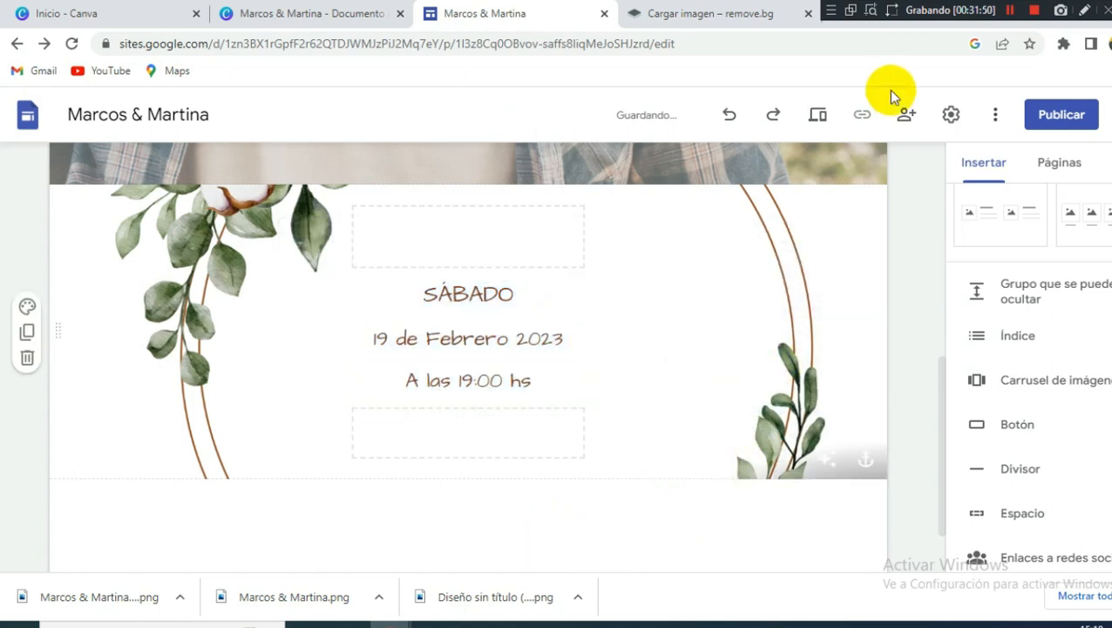
Review the countdown and the recolored date section in the mobile preview.
{"action": "left_click", "coordinate": [820, 117]}
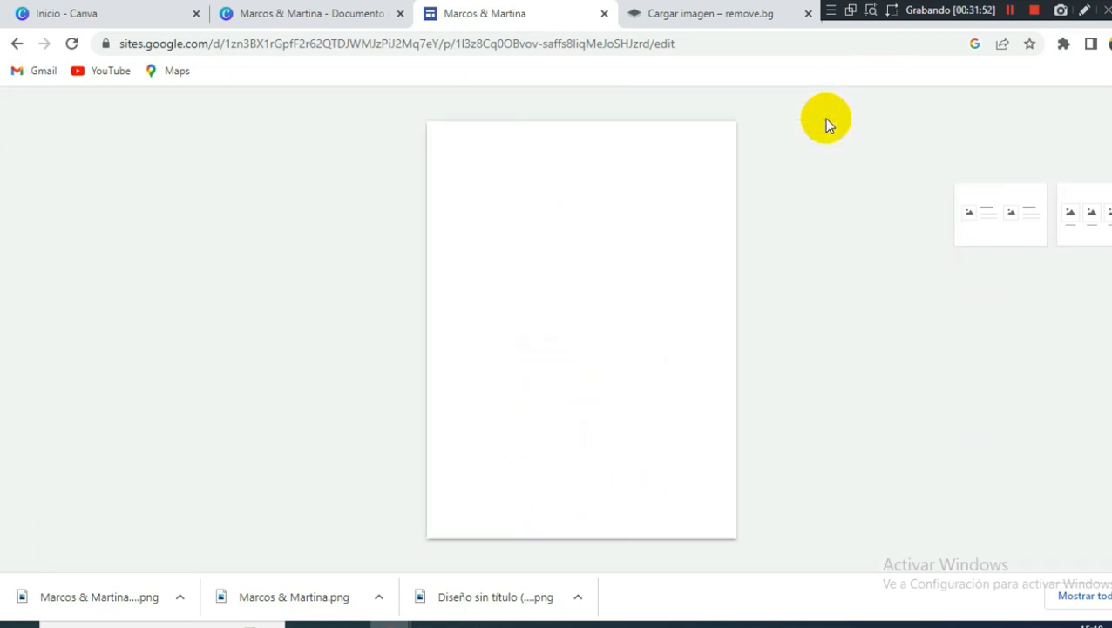
{"action": "scroll", "coordinate": [616, 319], "scroll_direction": "down", "scroll_amount": 4}
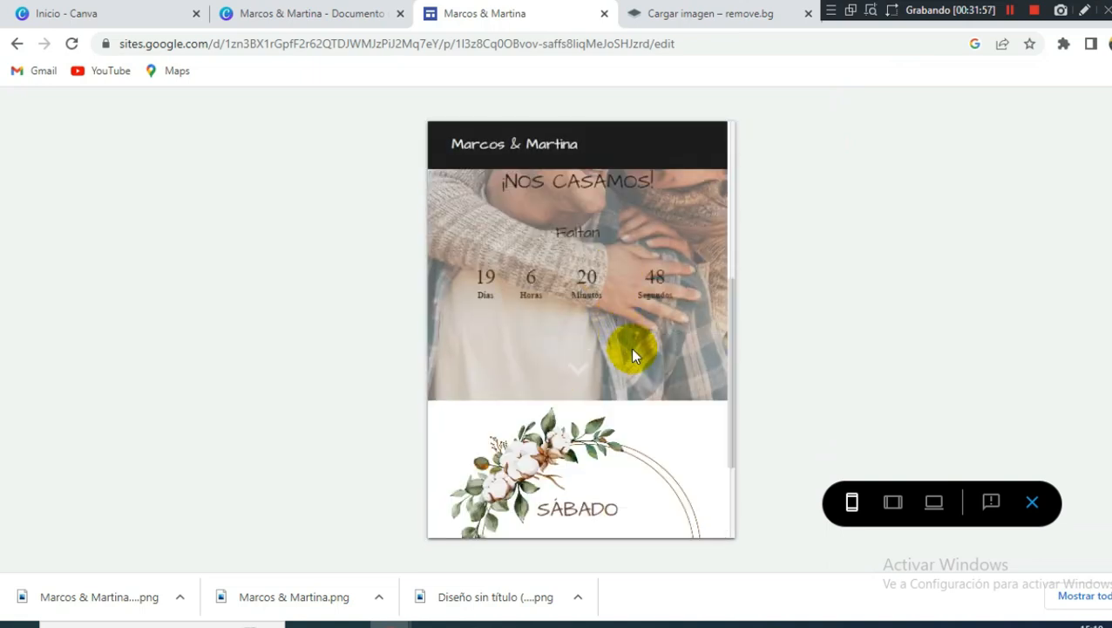
{"action": "scroll", "coordinate": [630, 348], "scroll_direction": "down", "scroll_amount": 2}
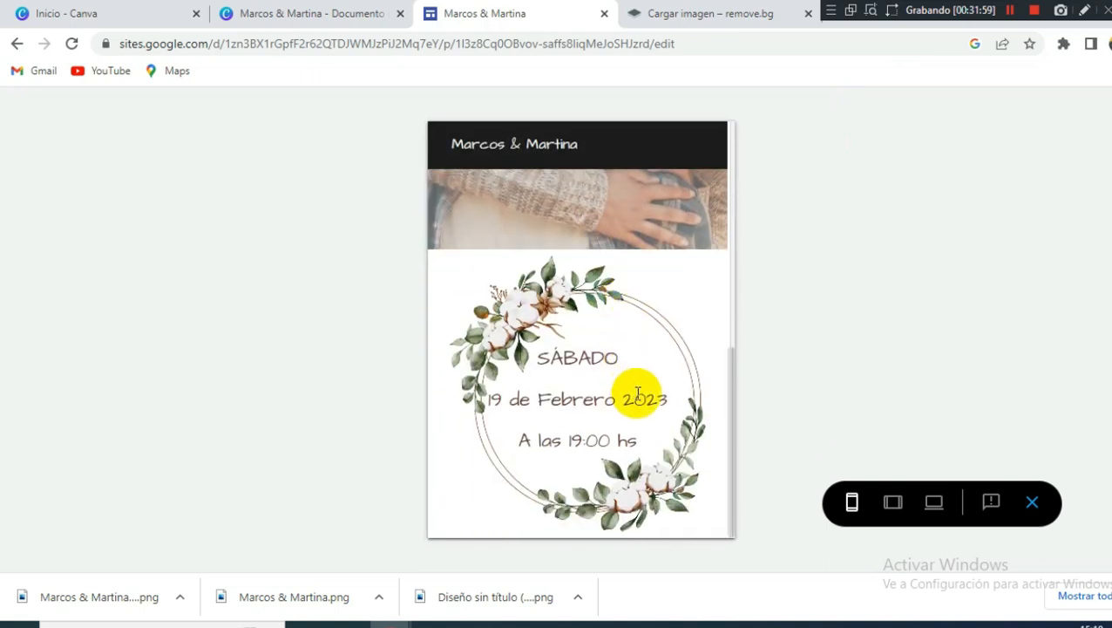
{"action": "scroll", "coordinate": [632, 384], "scroll_direction": "up", "scroll_amount": 2}
{"action": "scroll", "coordinate": [637, 399], "scroll_direction": "down", "scroll_amount": 2}
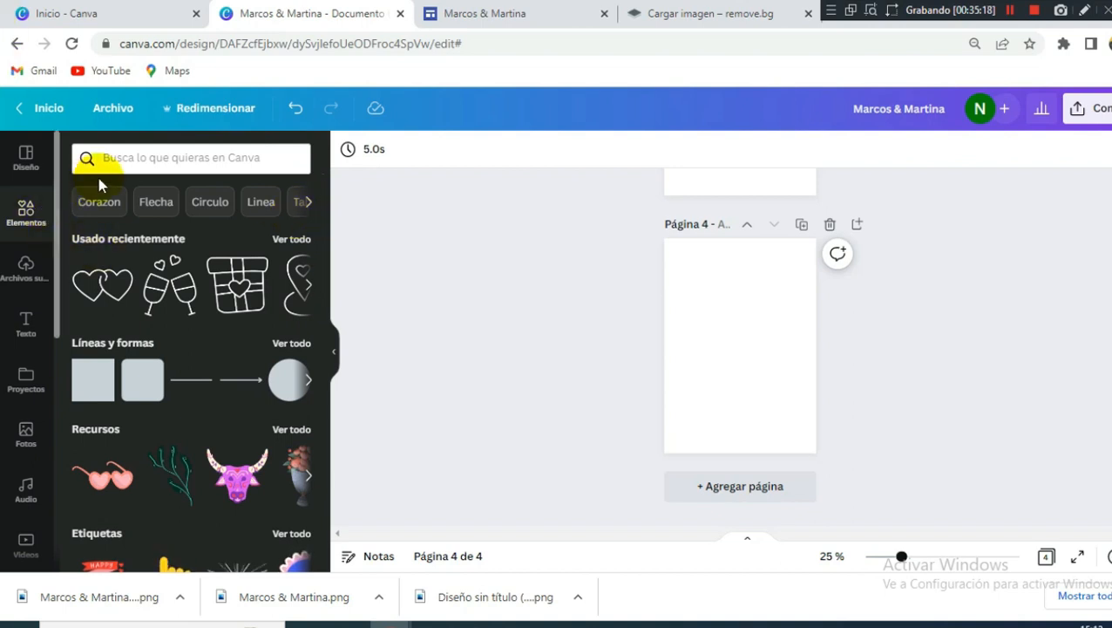
Switch to the Canva design, search its graphics for "ubicacion boda" and add the outlined map pin with two hearts to page 4.
{"action": "left_click", "coordinate": [139, 161]}
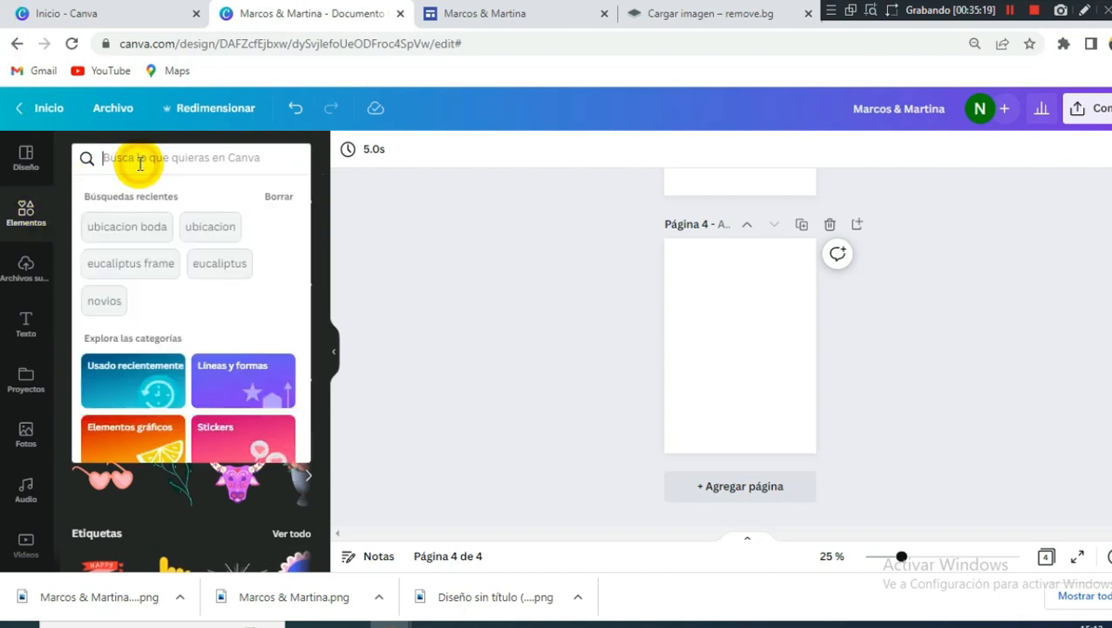
{"action": "left_click", "coordinate": [133, 229]}
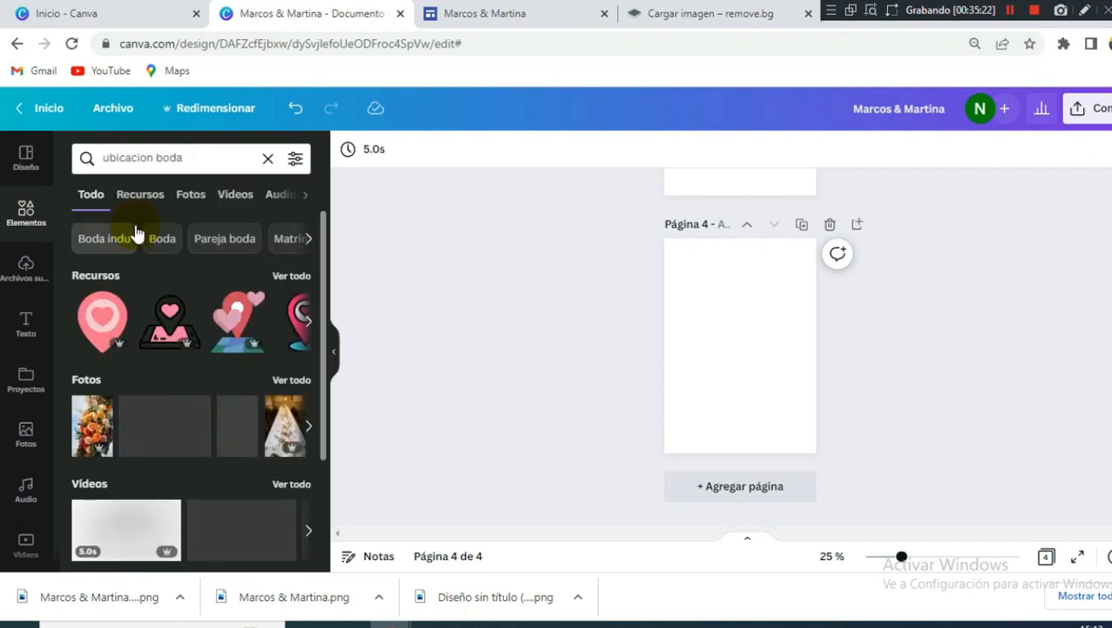
{"action": "left_click", "coordinate": [140, 194]}
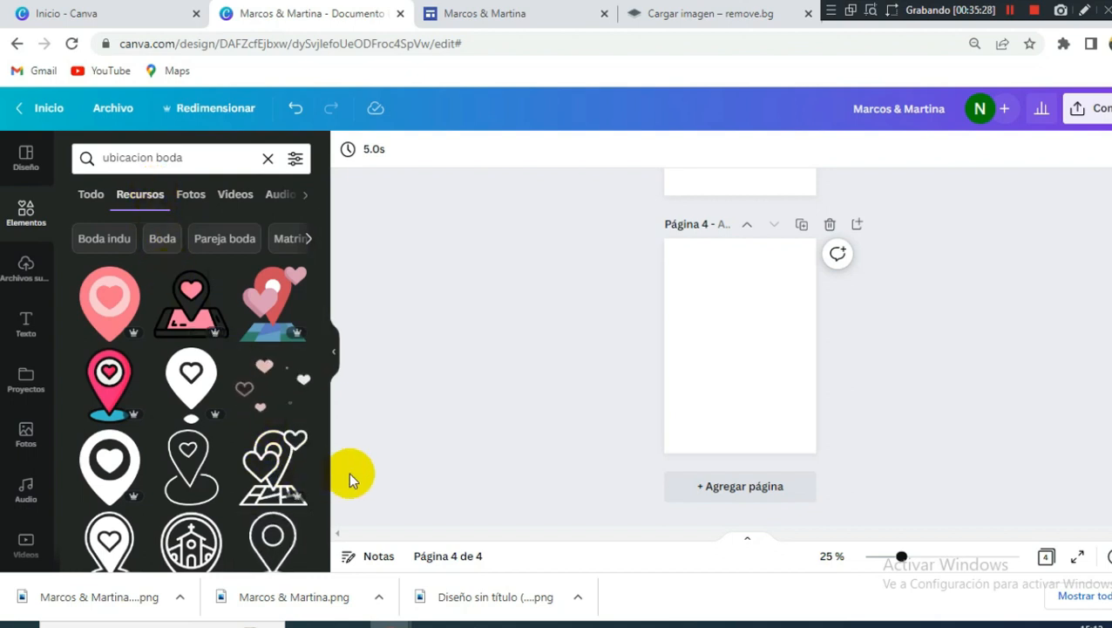
{"action": "left_click_drag", "start_coordinate": [271, 465], "coordinate": [741, 341]}
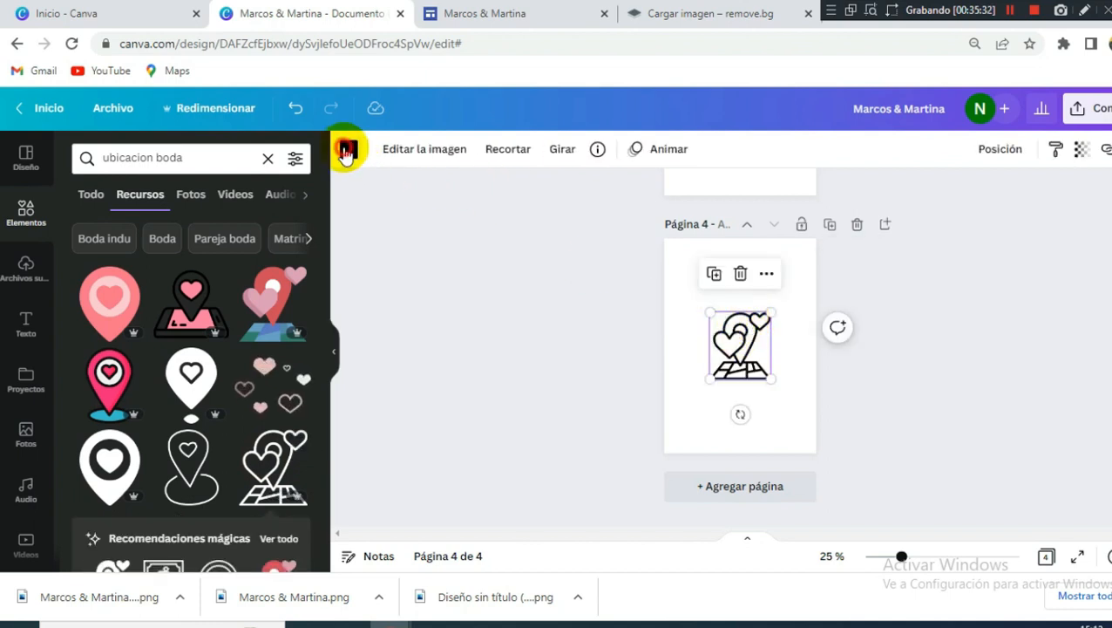
Recolor the map pin icon with the warm grey from the couple photo's color palette.
{"action": "left_click", "coordinate": [347, 152]}
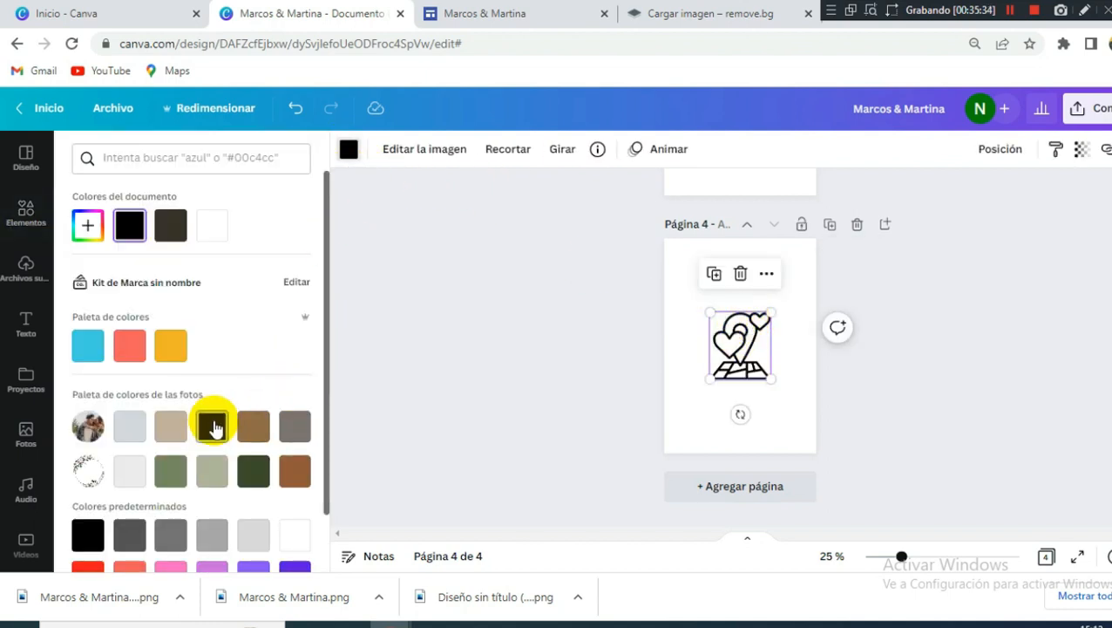
{"action": "left_click", "coordinate": [255, 430]}
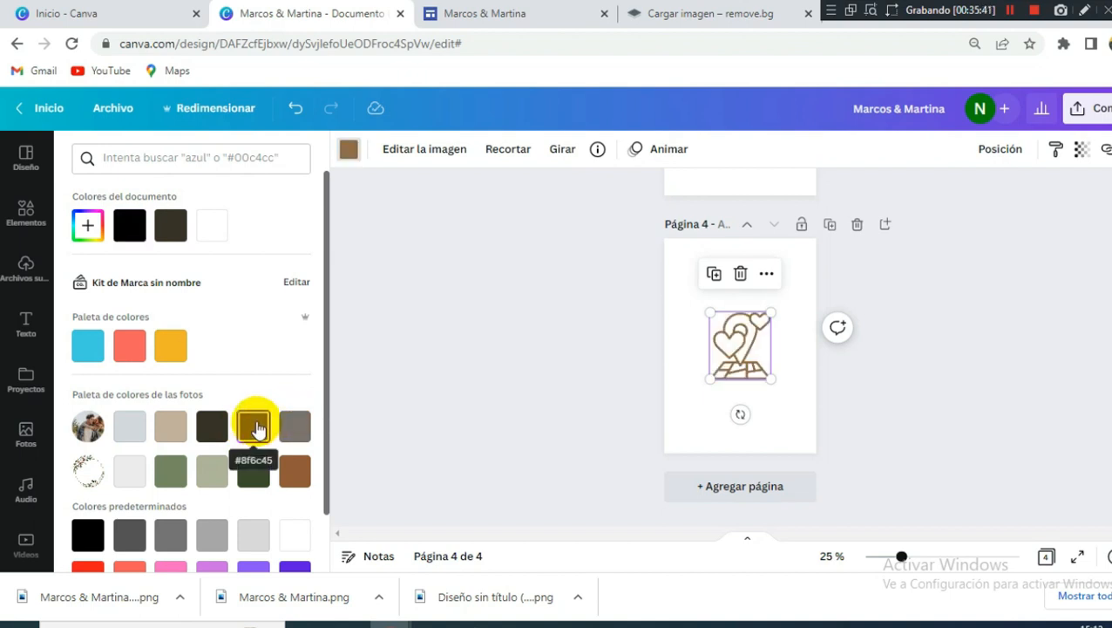
{"action": "left_click", "coordinate": [286, 427]}
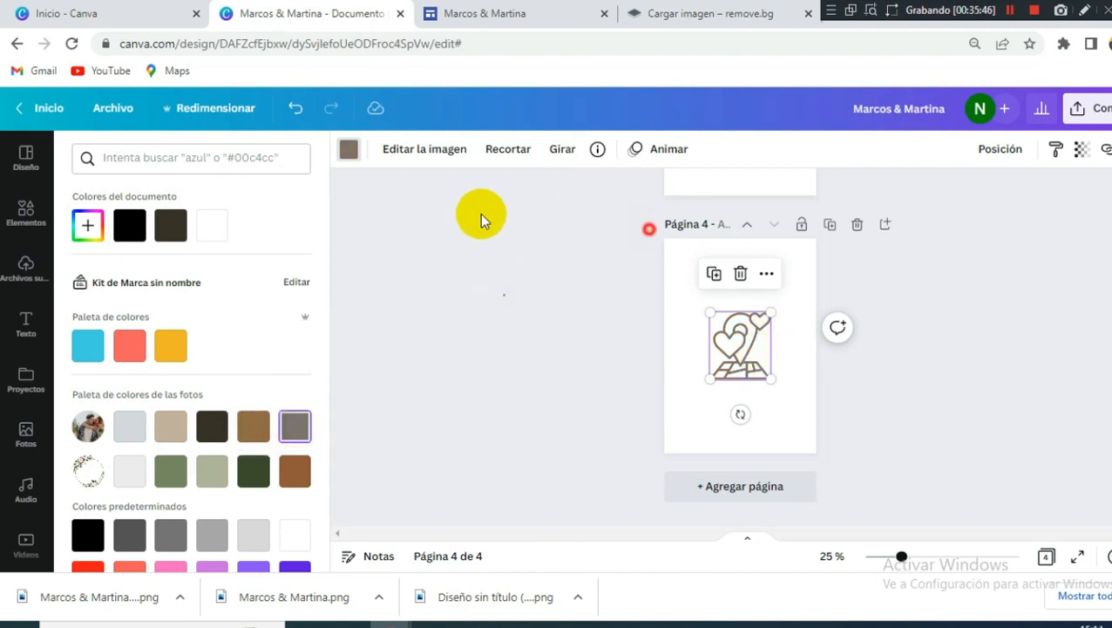
{"action": "left_click", "coordinate": [437, 300]}
Move the map pin icon to the upper left corner of page 4 and shrink it slightly.
{"action": "left_click", "coordinate": [735, 346]}
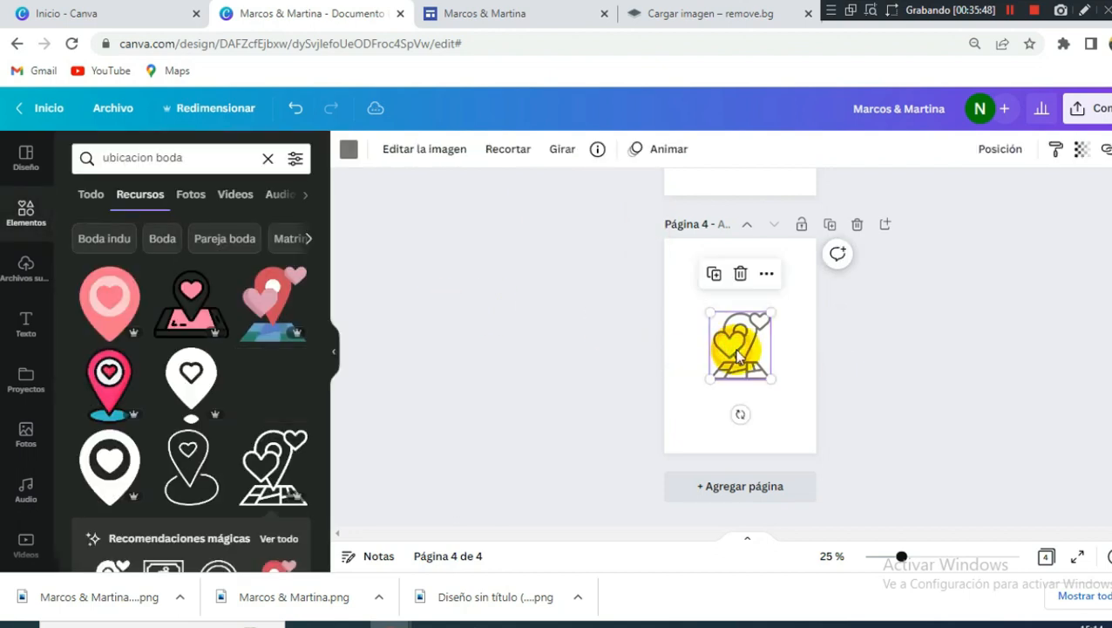
{"action": "left_click_drag", "start_coordinate": [724, 336], "coordinate": [702, 281]}
{"action": "left_click_drag", "start_coordinate": [734, 318], "coordinate": [727, 305]}
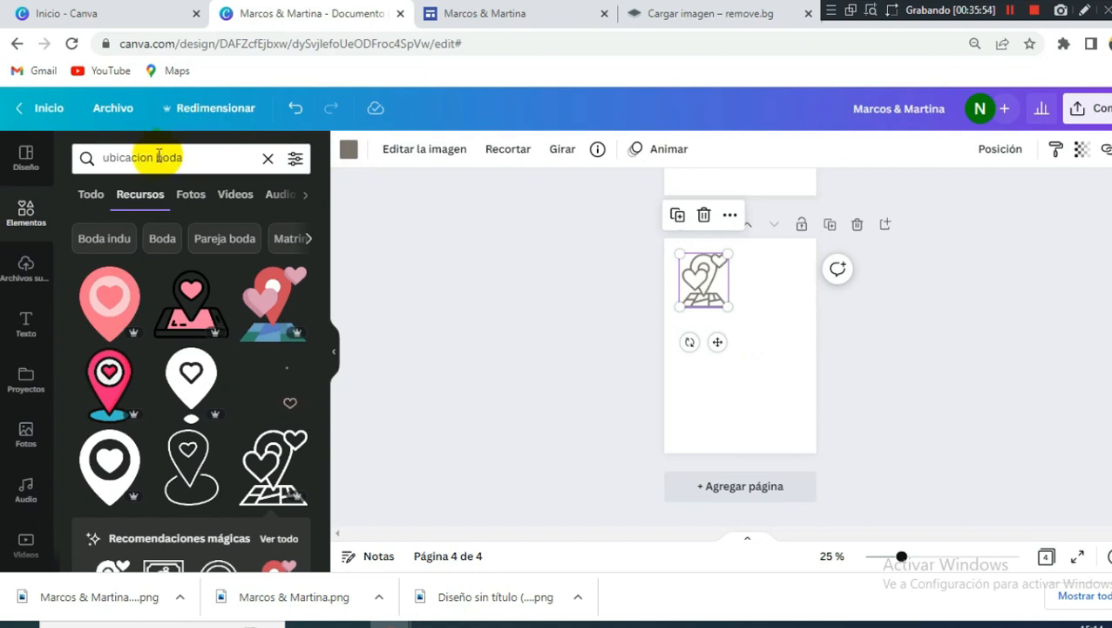
Search the graphics for "icono regalo" and add the outlined gift box with a heart to page 4.
{"action": "left_click", "coordinate": [185, 157]}
{"action": "type", "text": "i"}
{"action": "key", "text": "BackSpace"}
{"action": "type", "text": "icono"}
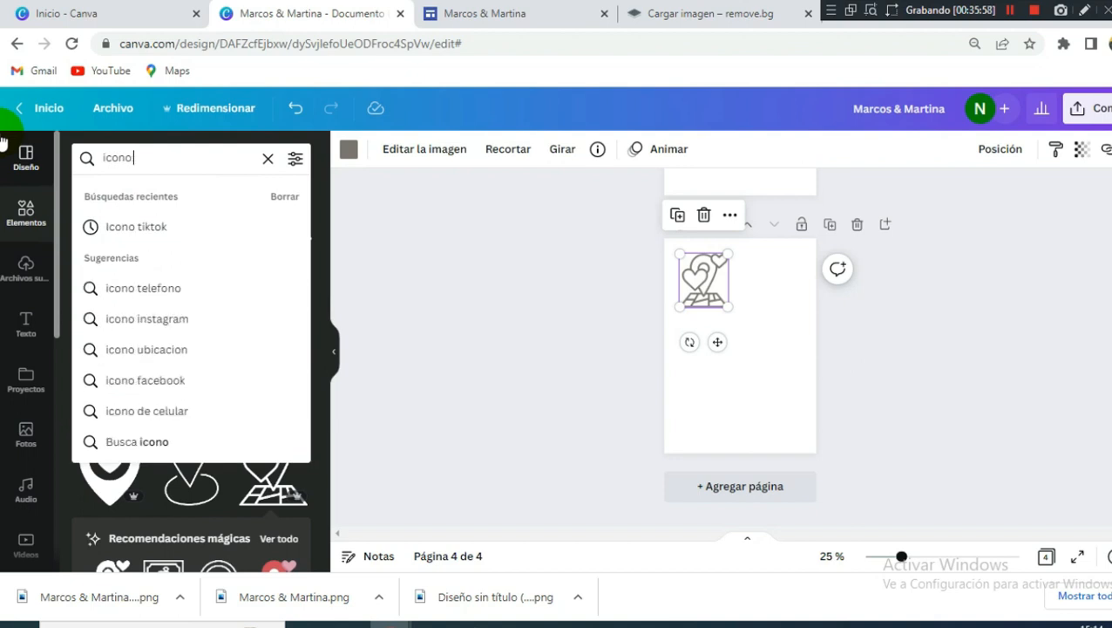
{"action": "type", "text": " regalo"}
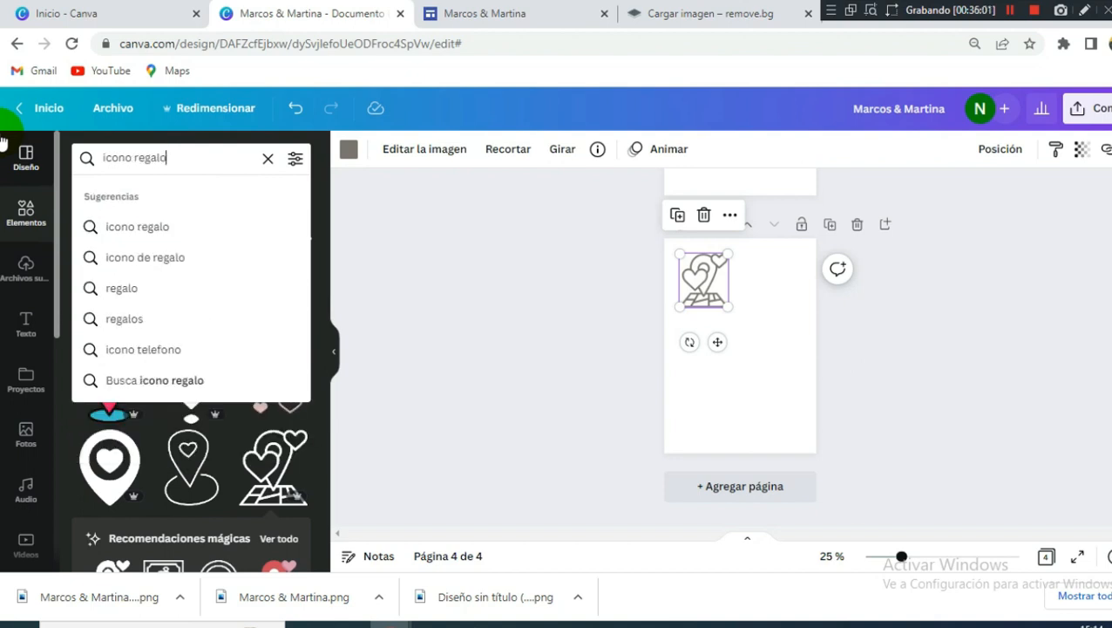
{"action": "key", "text": "Return"}
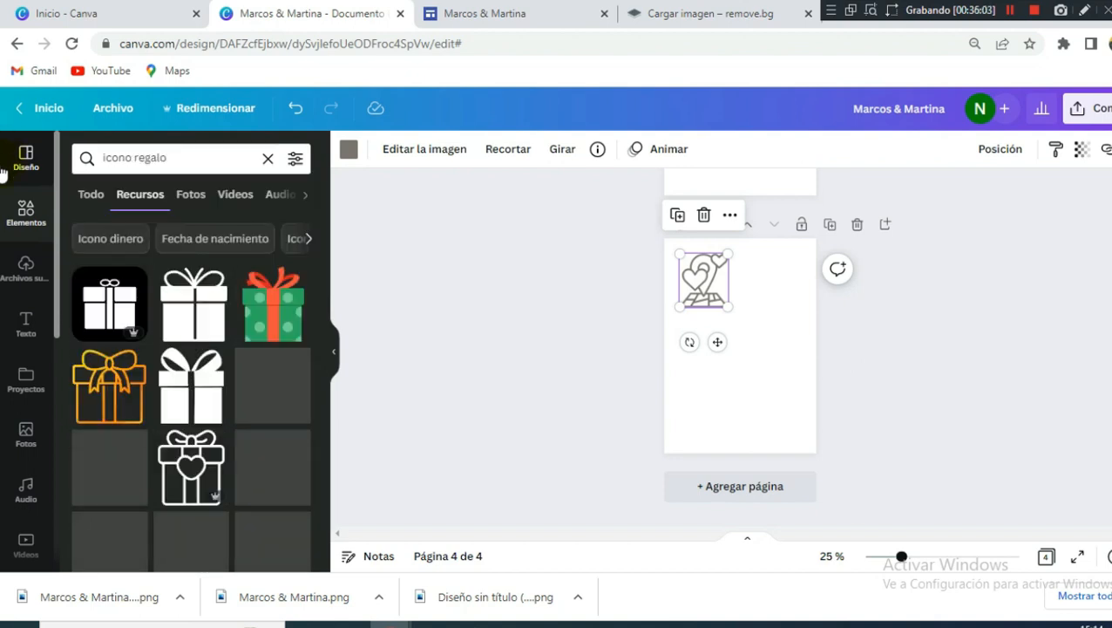
{"action": "scroll", "coordinate": [131, 336], "scroll_direction": "down", "scroll_amount": 2}
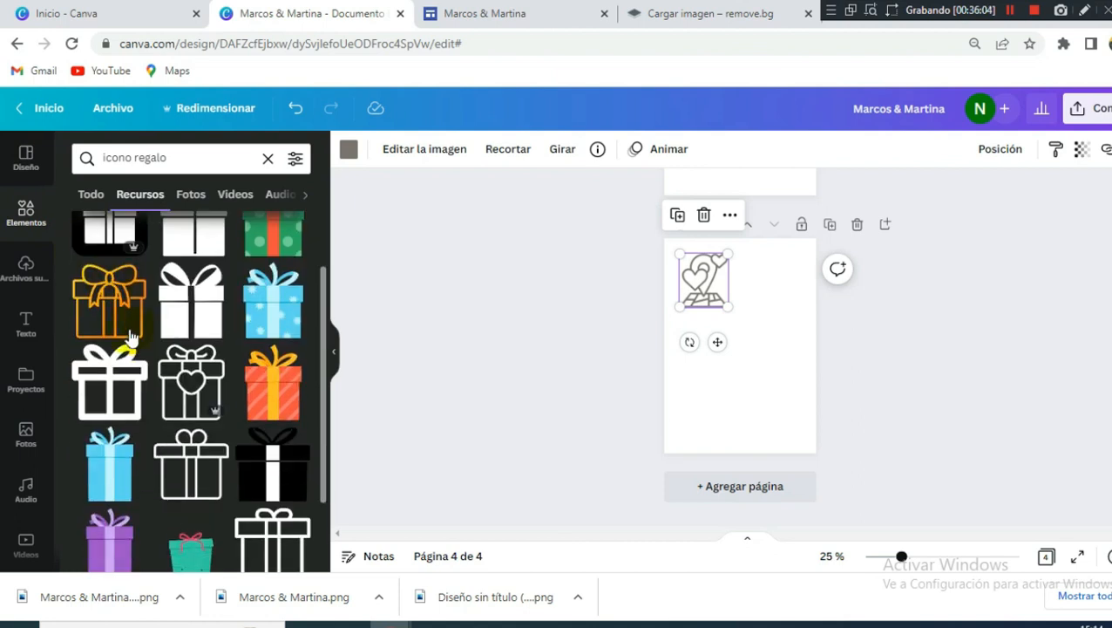
{"action": "left_click", "coordinate": [183, 382]}
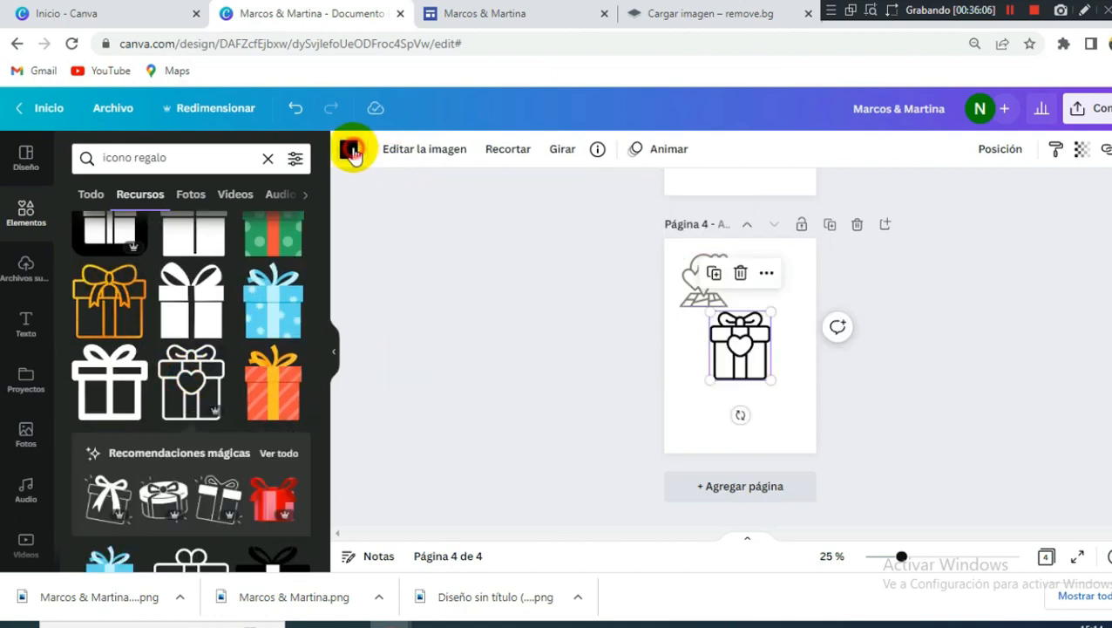
Recolor the gift icon with the photo palette's warm grey and place it, reduced in size, to the right of the map pin.
{"action": "left_click", "coordinate": [351, 150]}
{"action": "left_click", "coordinate": [289, 432]}
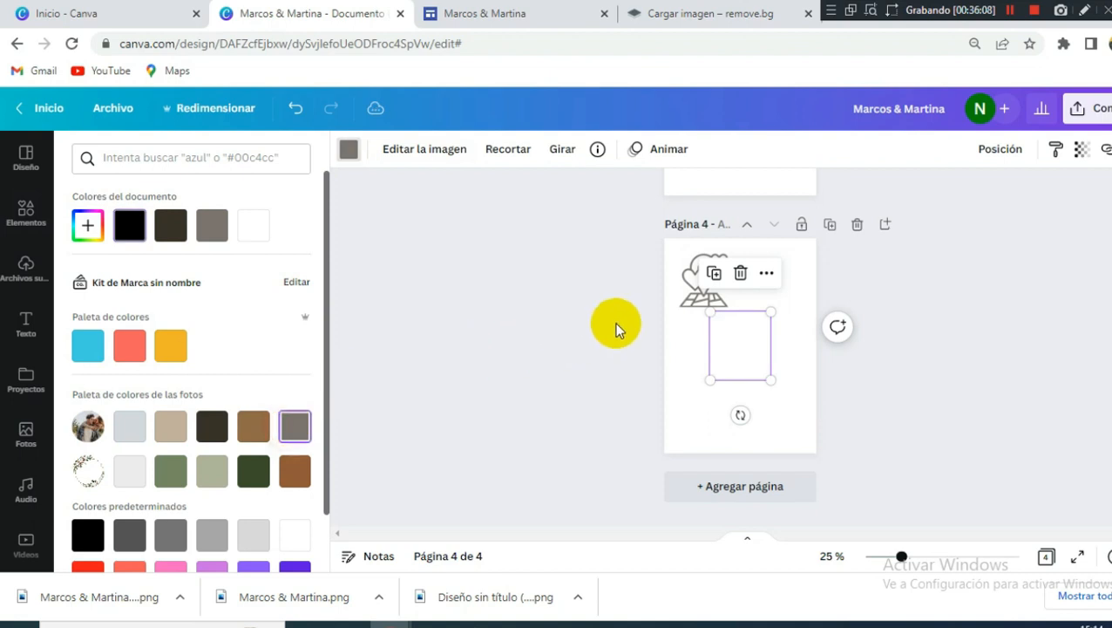
{"action": "left_click_drag", "start_coordinate": [717, 321], "coordinate": [763, 298]}
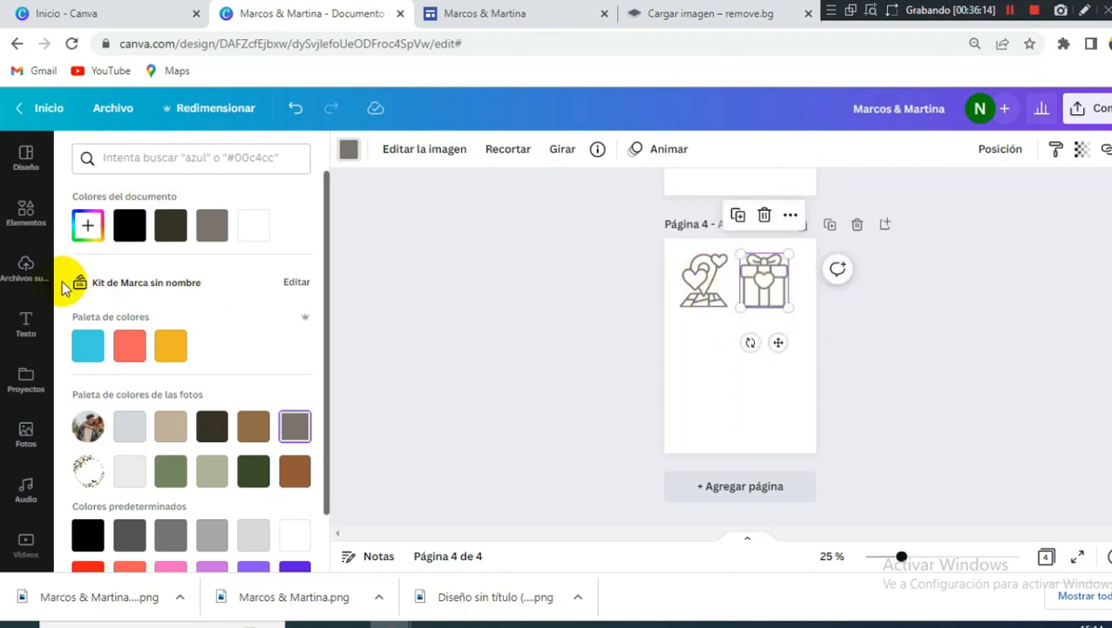
Search the design elements for "icono musica".
{"action": "left_click", "coordinate": [26, 209]}
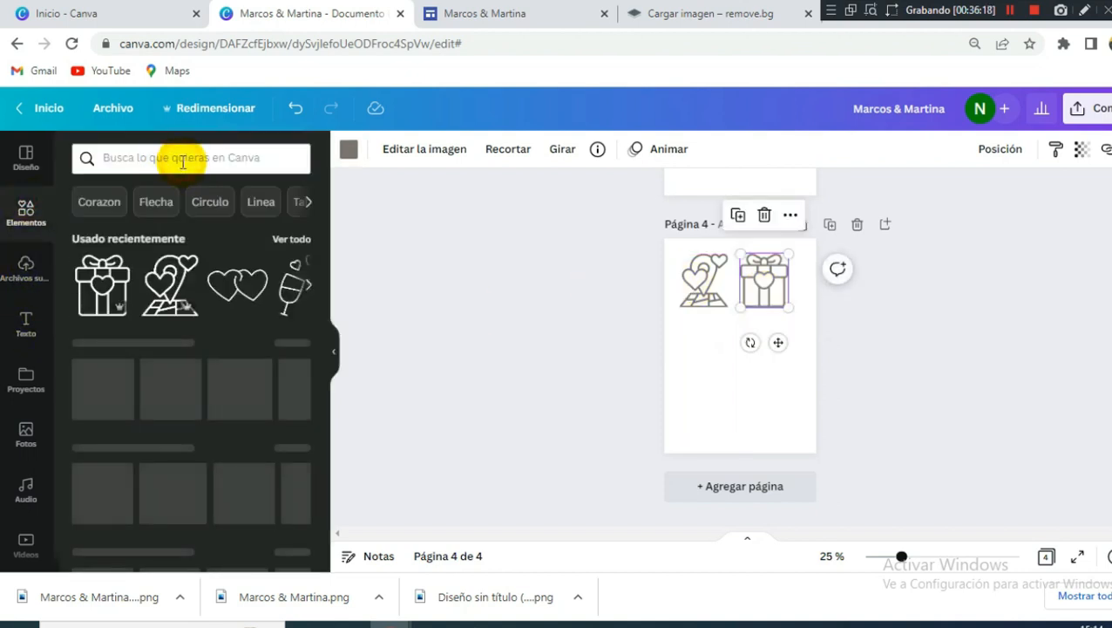
{"action": "left_click", "coordinate": [184, 159]}
{"action": "type", "text": "icono"}
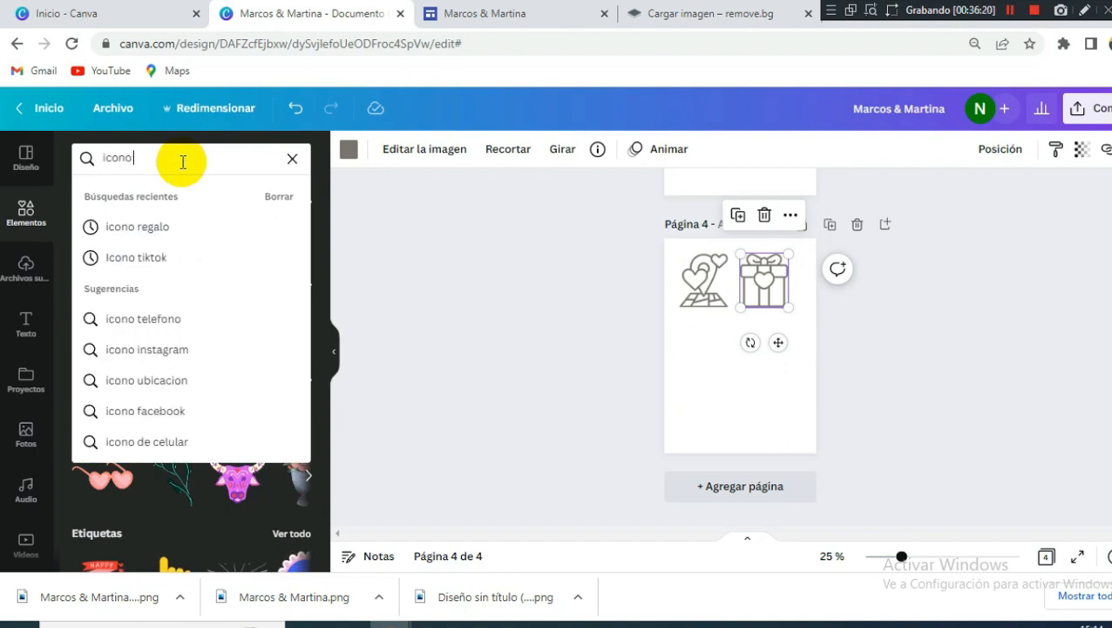
{"action": "type", "text": " musica"}
{"action": "key", "text": "Return"}
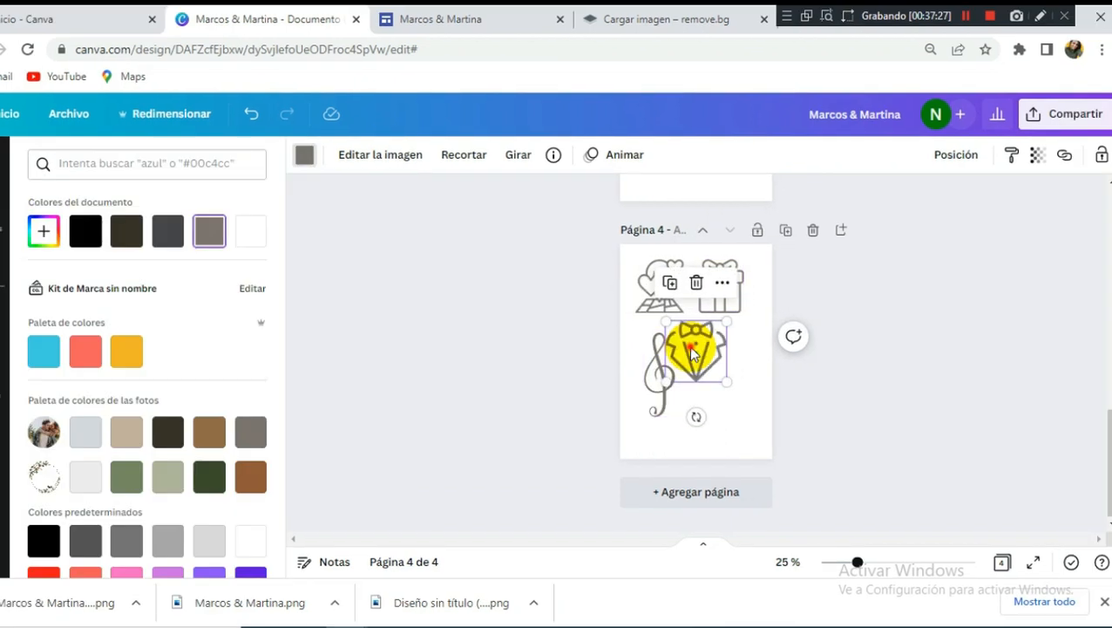
Move the tuxedo icon on page 4 beside the treble clef, beneath the gift icon.
{"action": "left_click_drag", "start_coordinate": [693, 353], "coordinate": [724, 370]}
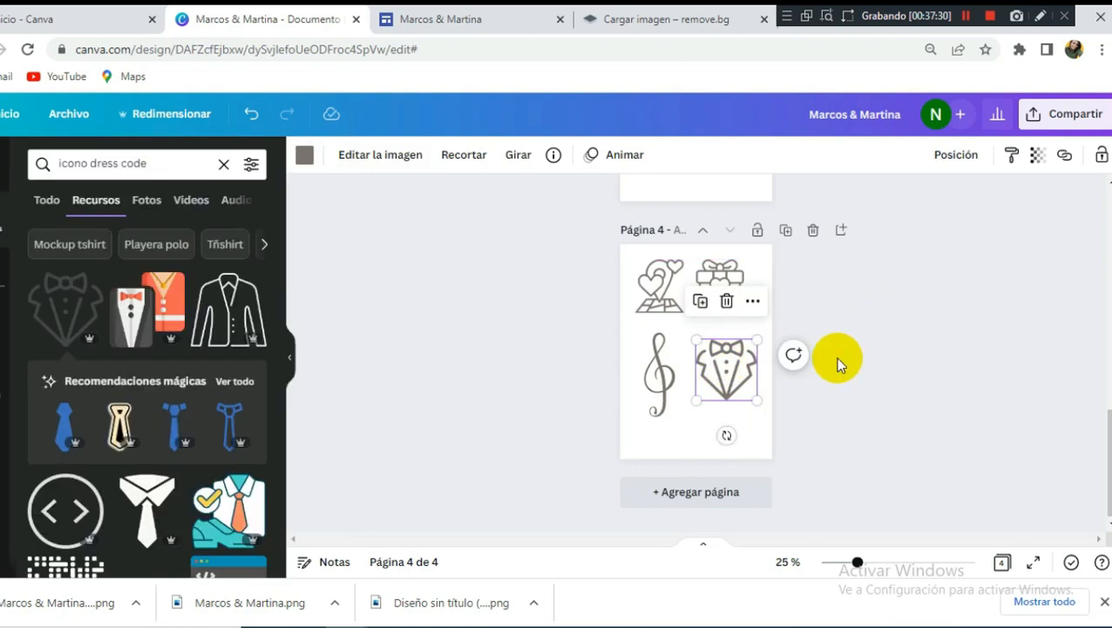
{"action": "left_click", "coordinate": [757, 441]}
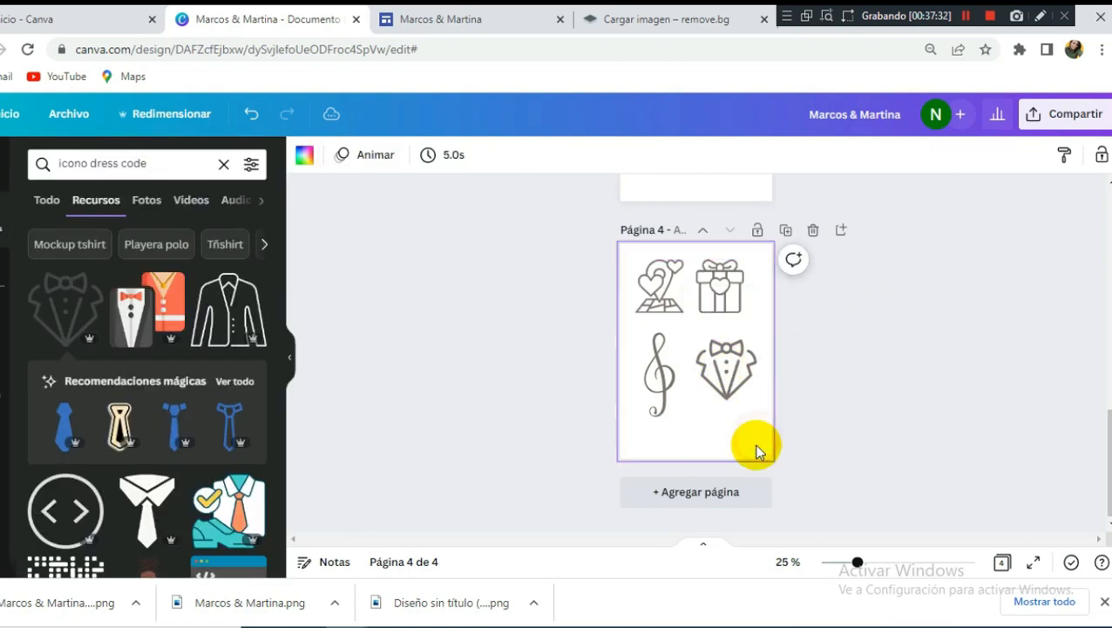
Download only page 4 with the icons as a PNG with a transparent background.
{"action": "left_click", "coordinate": [1074, 114]}
{"action": "left_click", "coordinate": [915, 485]}
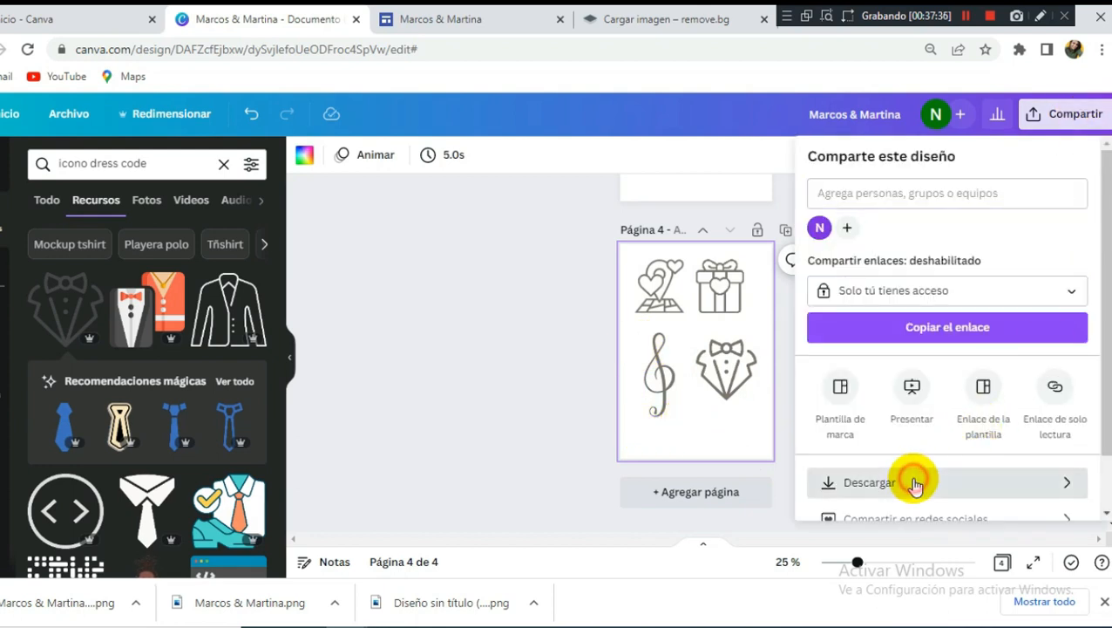
{"action": "left_click", "coordinate": [851, 313]}
{"action": "left_click", "coordinate": [882, 392]}
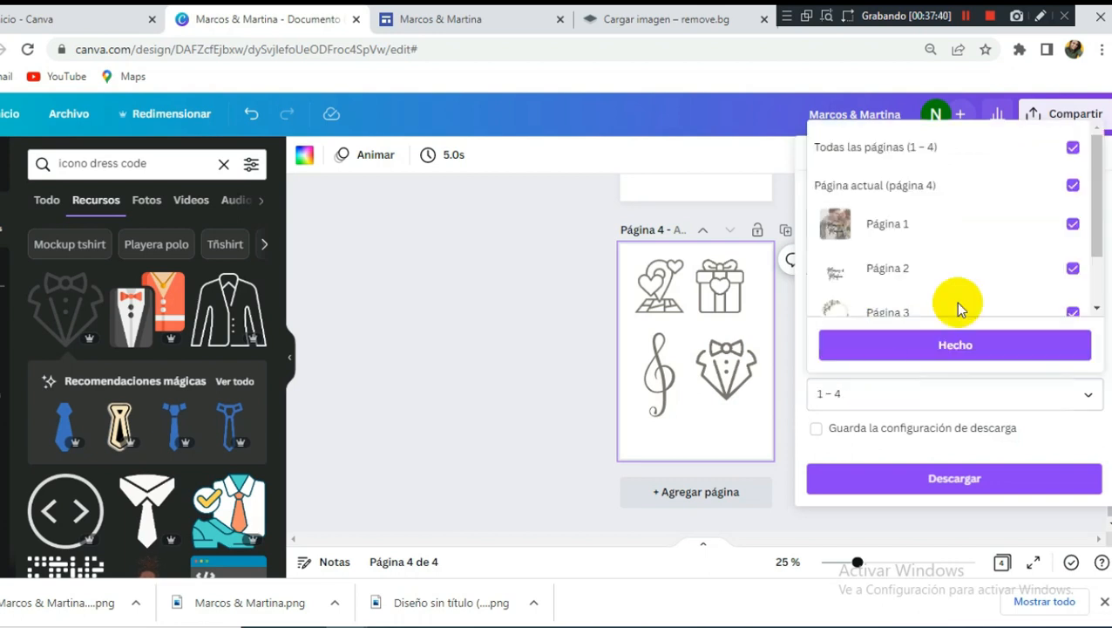
{"action": "left_click", "coordinate": [1072, 144]}
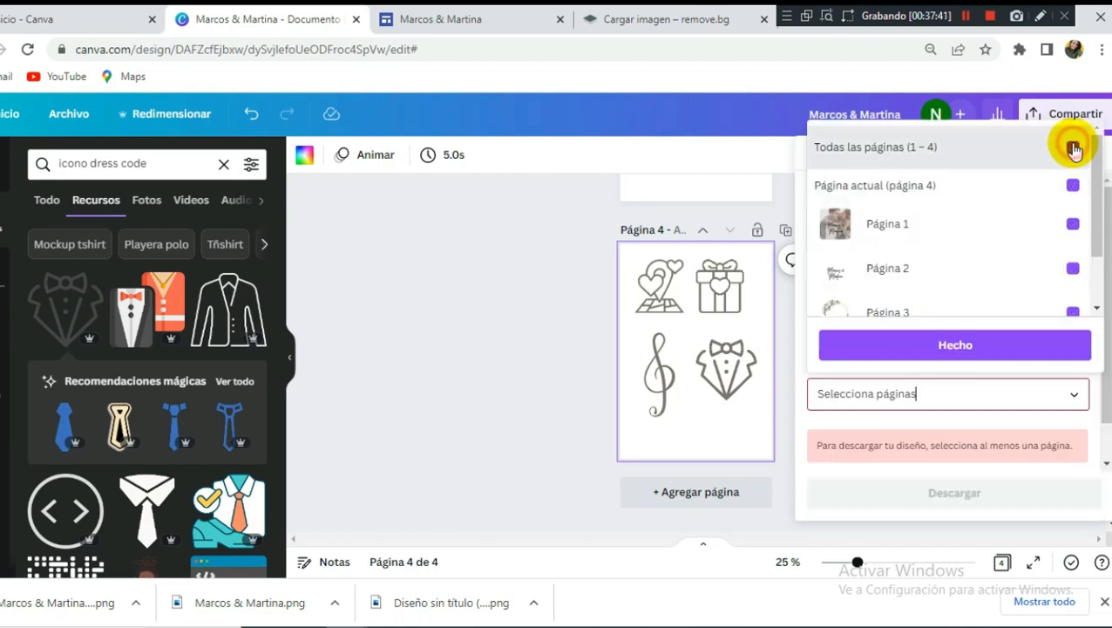
{"action": "left_click", "coordinate": [1062, 186]}
{"action": "left_click", "coordinate": [986, 346]}
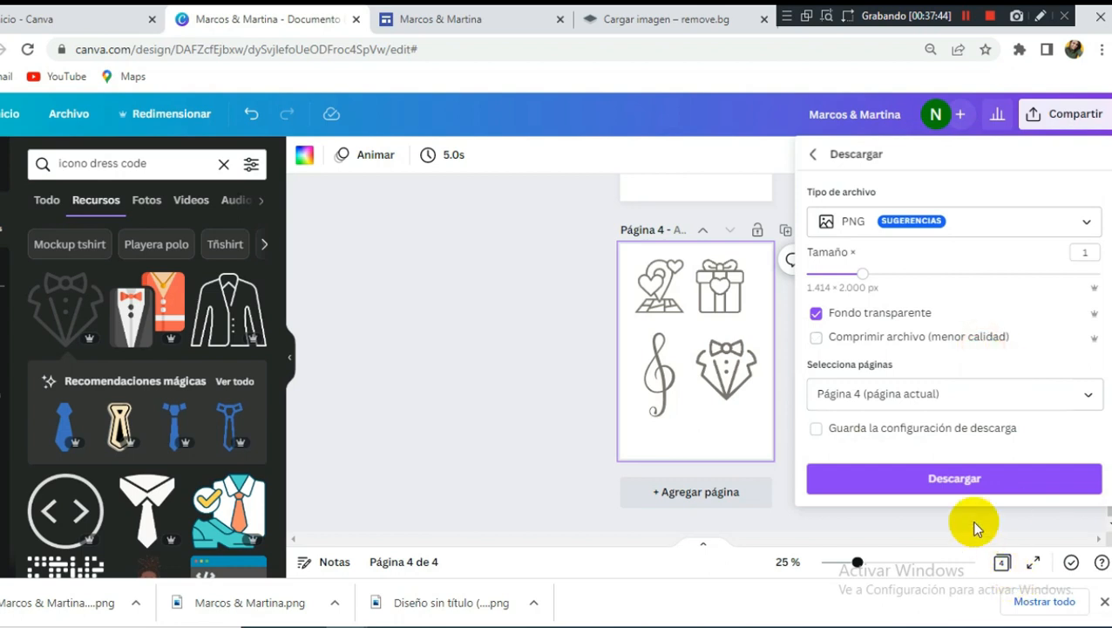
{"action": "left_click", "coordinate": [963, 479]}
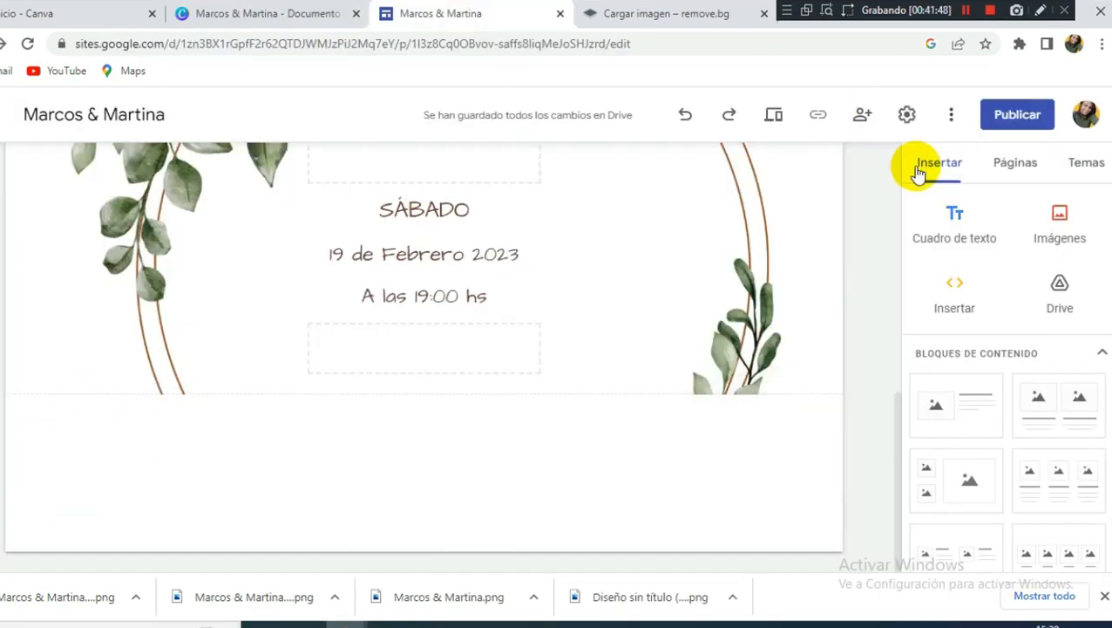
In the Google Sites page, insert a block of two captioned images below the date section and a text box reading "¿Donde?" above it.
{"action": "scroll", "coordinate": [961, 372], "scroll_direction": "down", "scroll_amount": 2}
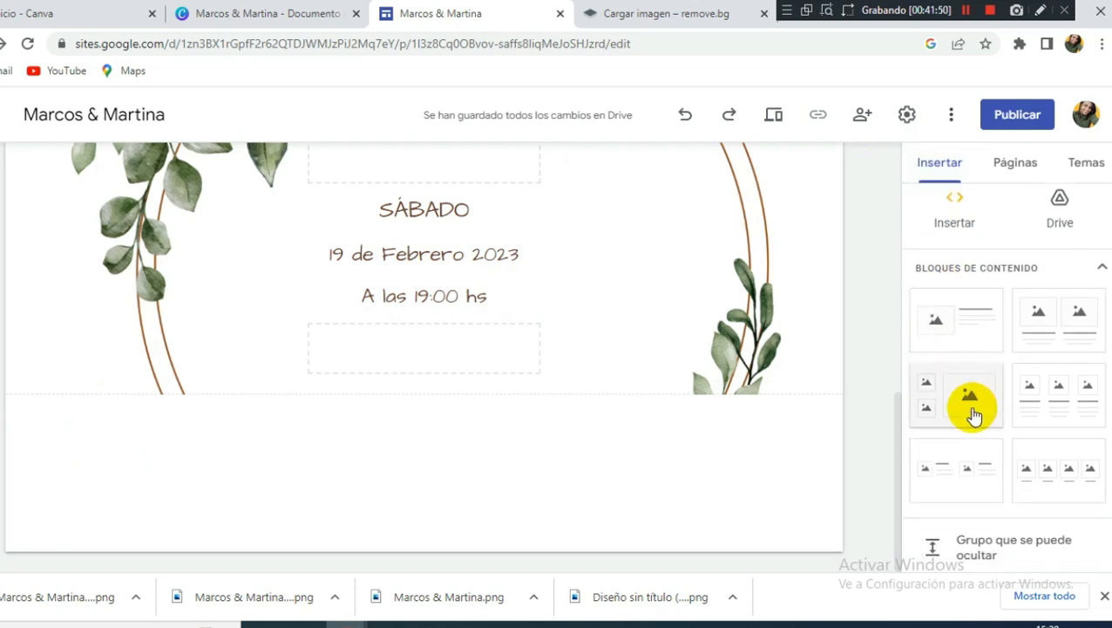
{"action": "left_click", "coordinate": [1041, 332]}
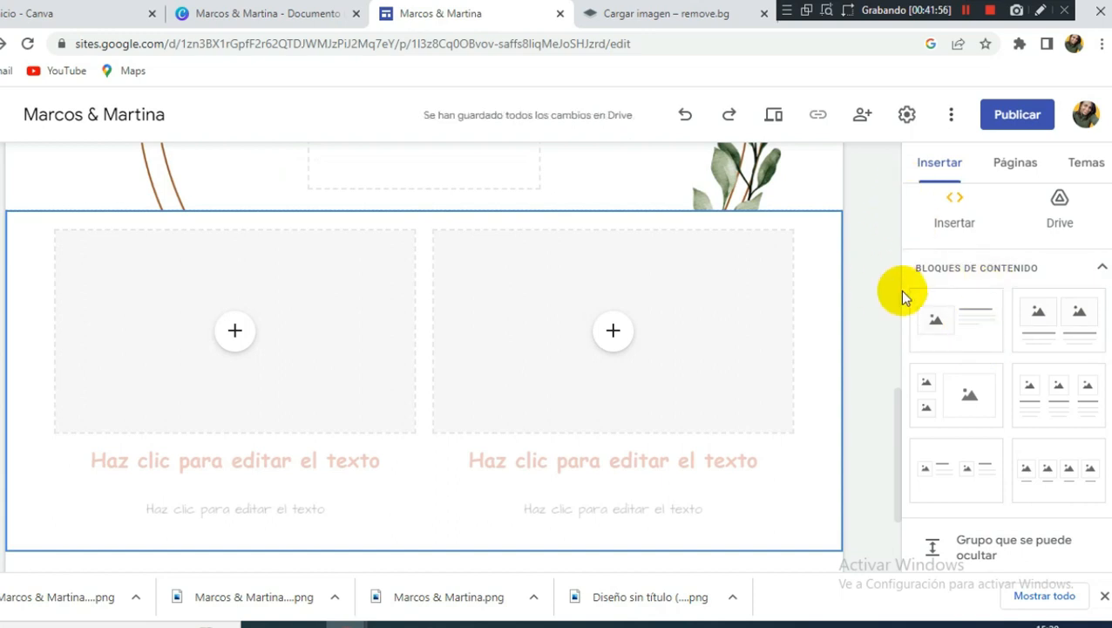
{"action": "scroll", "coordinate": [899, 289], "scroll_direction": "up", "scroll_amount": 2}
{"action": "scroll", "coordinate": [1003, 266], "scroll_direction": "up", "scroll_amount": 1}
{"action": "left_click", "coordinate": [974, 243]}
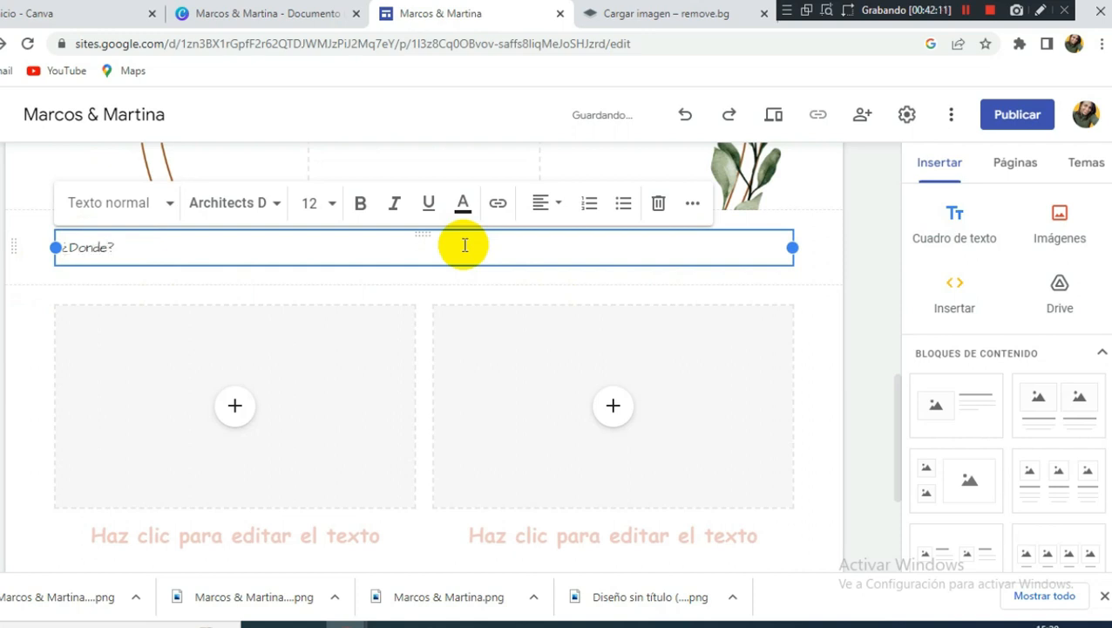
Center the "¿Donde?" text and set its font size to 24.
{"action": "left_click_drag", "start_coordinate": [158, 248], "coordinate": [50, 249]}
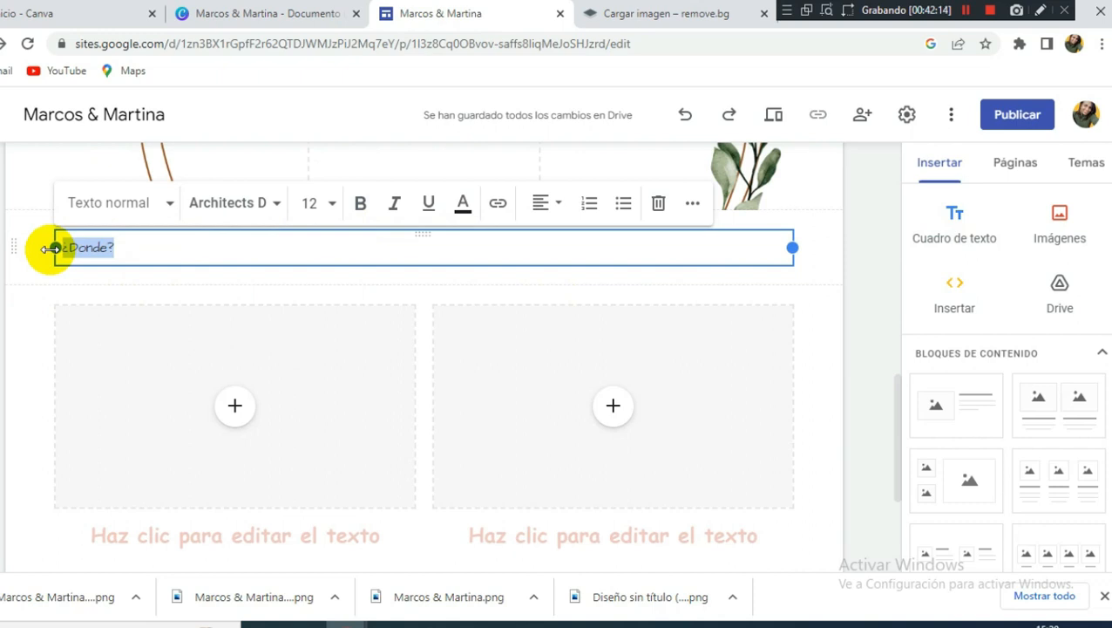
{"action": "left_click", "coordinate": [541, 203]}
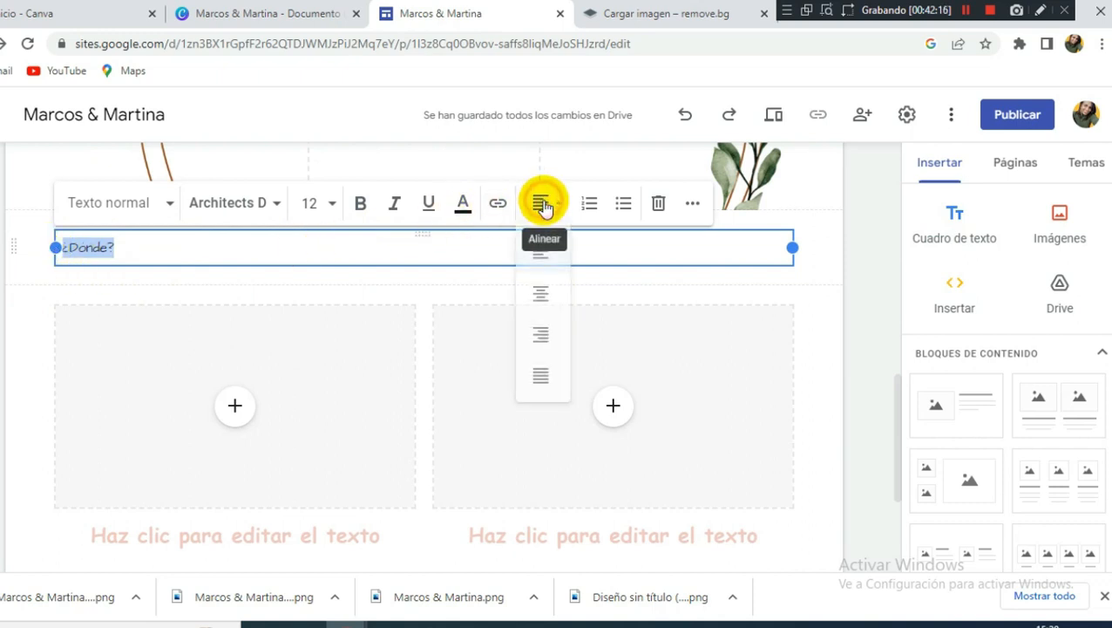
{"action": "left_click", "coordinate": [540, 297]}
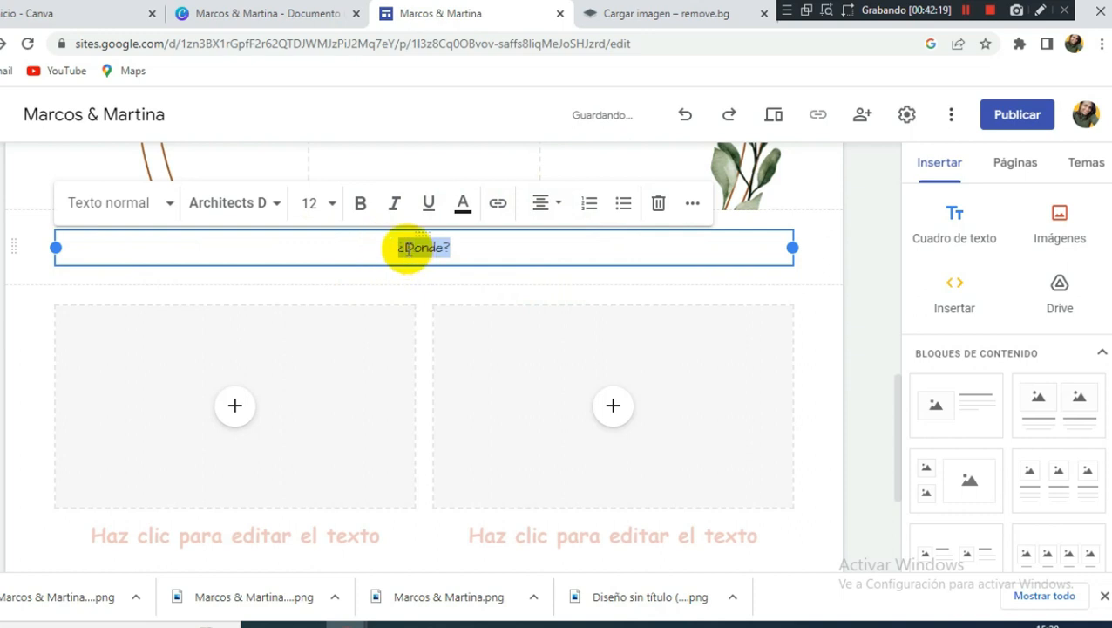
{"action": "left_click", "coordinate": [310, 203]}
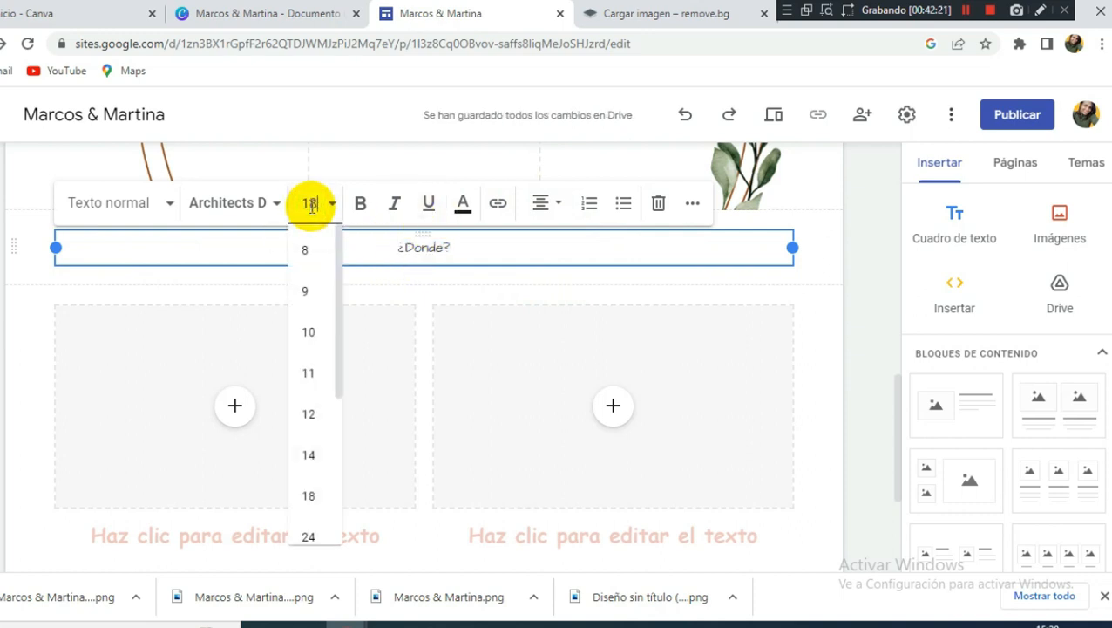
{"action": "type", "text": "18"}
{"action": "key", "text": "Return"}
{"action": "left_click", "coordinate": [310, 203]}
{"action": "type", "text": "24"}
{"action": "key", "text": "Return"}
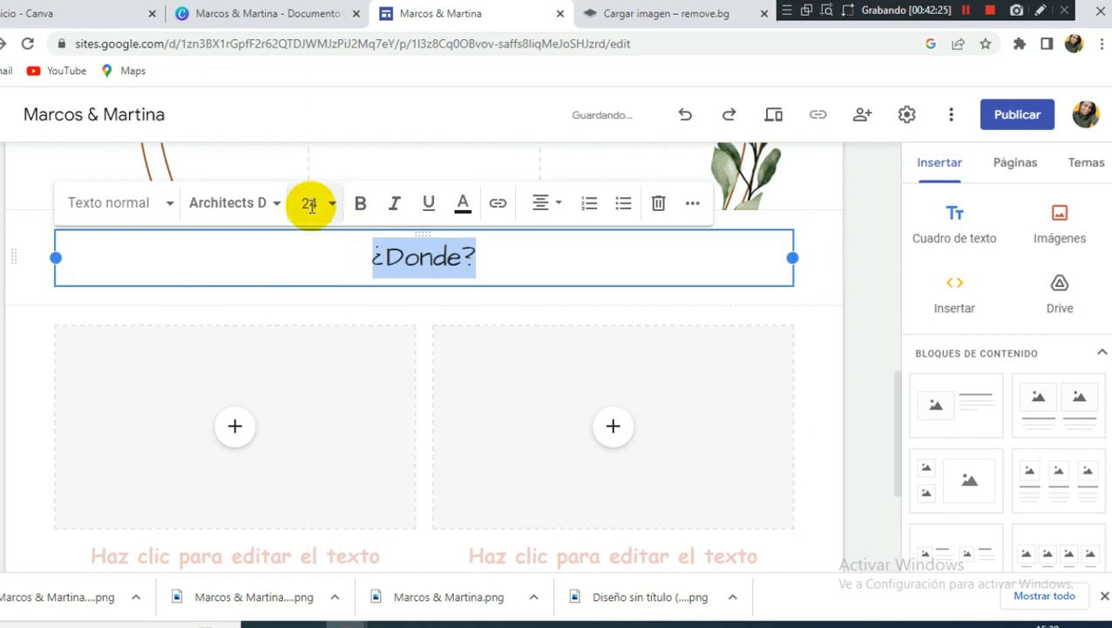
Color the "¿Donde?" text brown and make it bold.
{"action": "left_click", "coordinate": [461, 210]}
{"action": "left_click", "coordinate": [450, 483]}
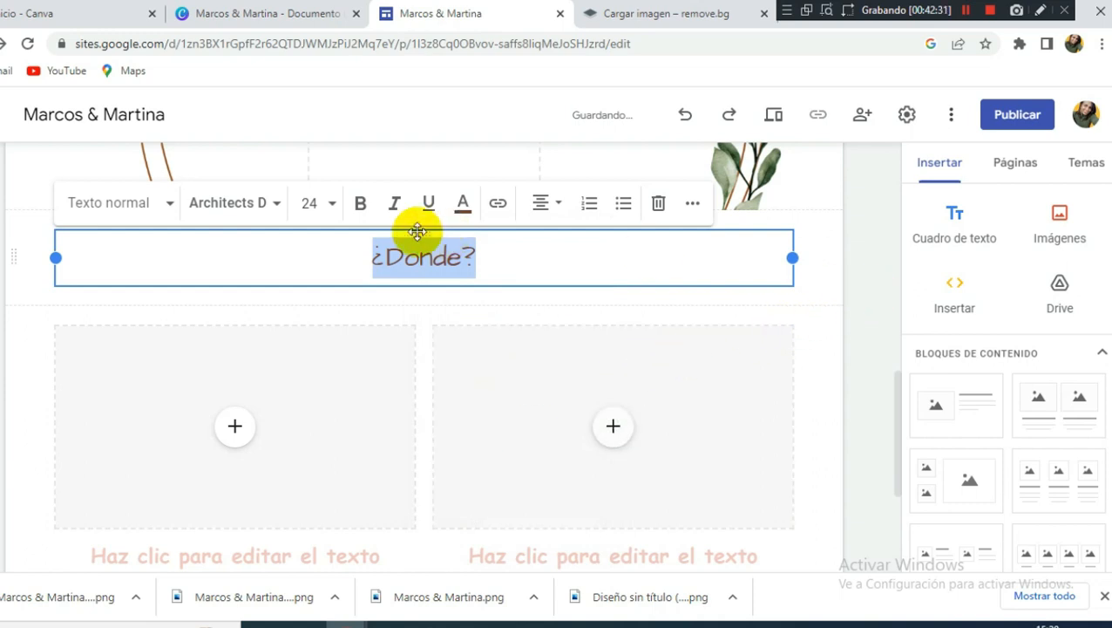
{"action": "left_click", "coordinate": [360, 210]}
{"action": "left_click", "coordinate": [857, 269]}
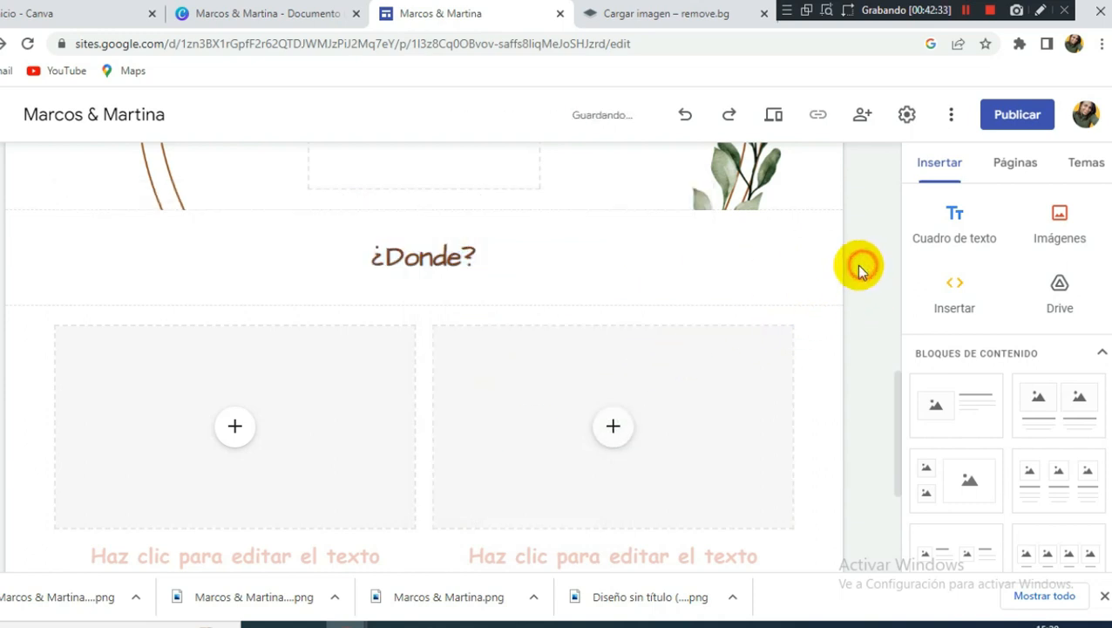
Enter "Iglesia San Juan Bautista" as the heading under the first image placeholder.
{"action": "scroll", "coordinate": [603, 327], "scroll_direction": "down", "scroll_amount": 1}
{"action": "scroll", "coordinate": [603, 330], "scroll_direction": "down", "scroll_amount": 1}
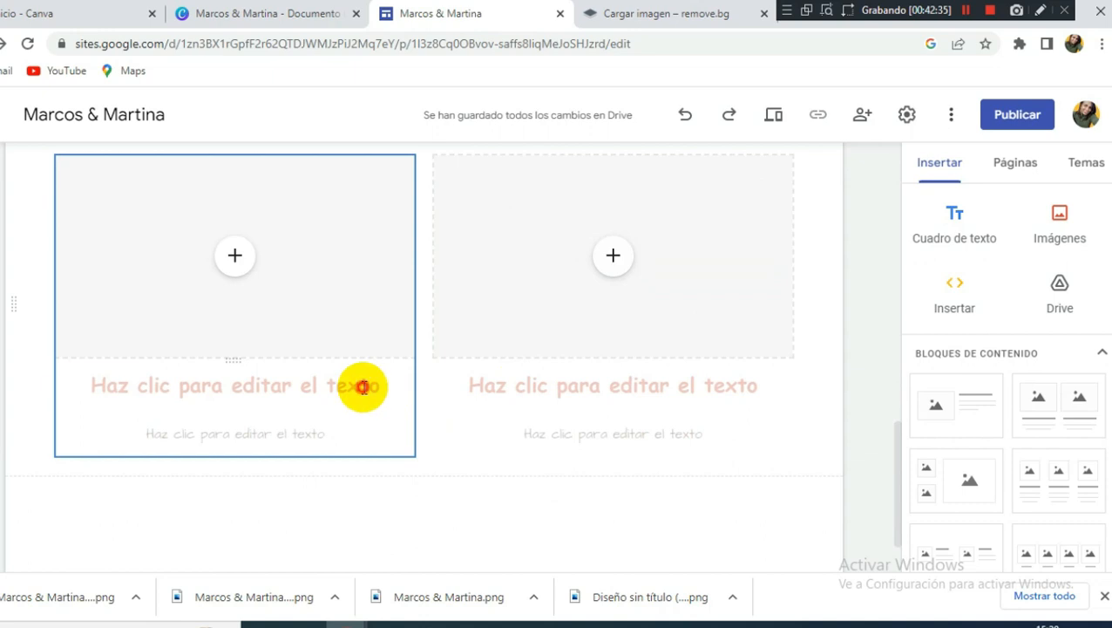
{"action": "left_click", "coordinate": [362, 387]}
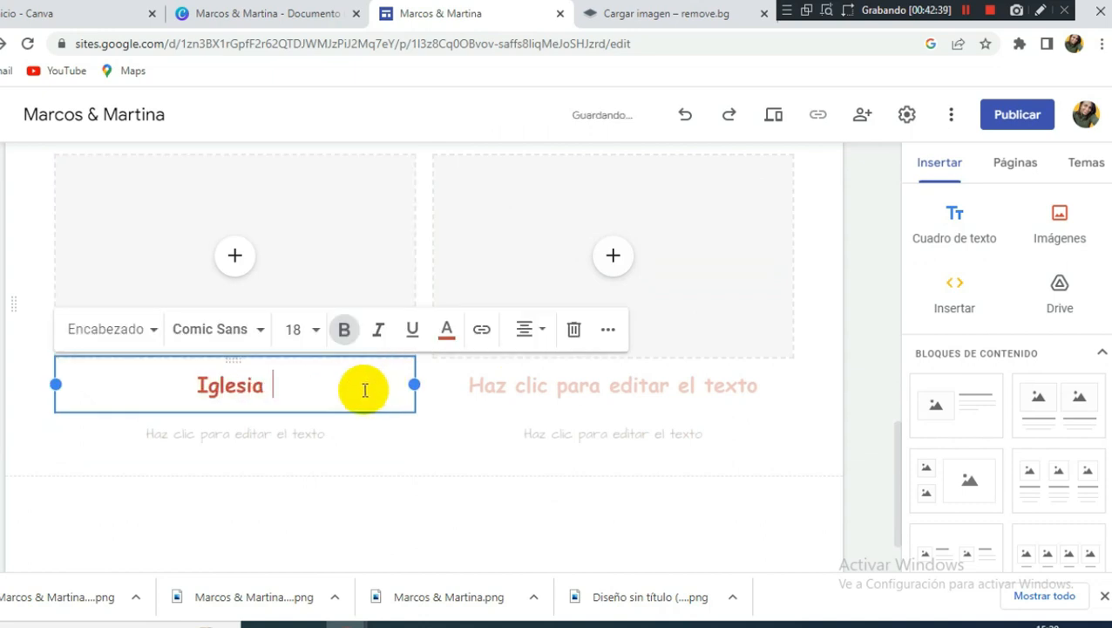
{"action": "type", "text": "Iglesia San Juan Bautista"}
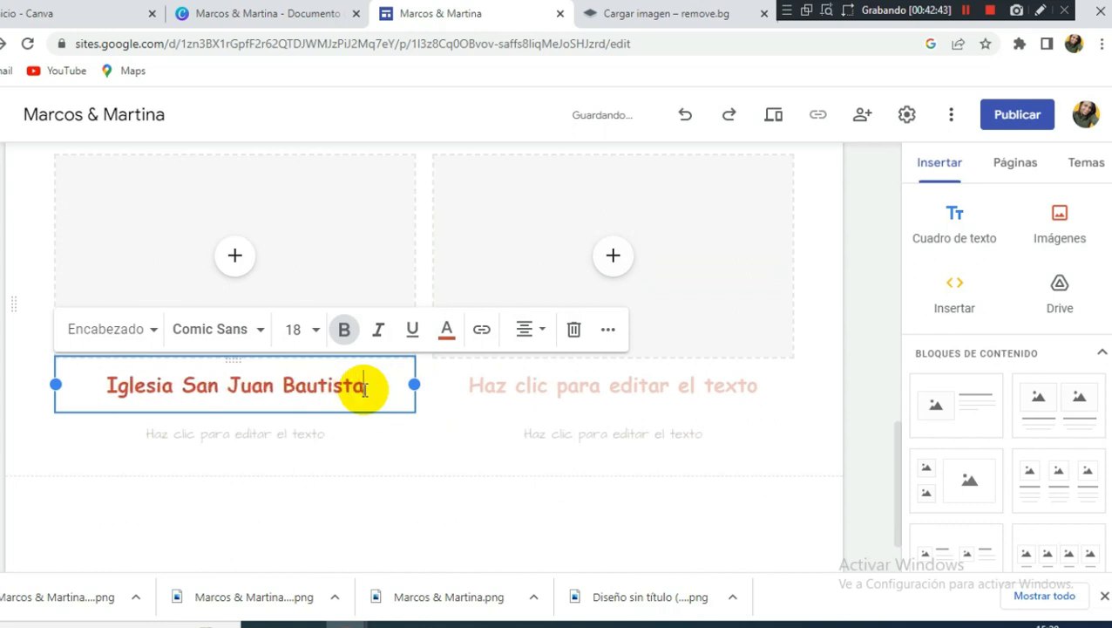
Open the heading under the second image placeholder for editing.
{"action": "left_click", "coordinate": [573, 384]}
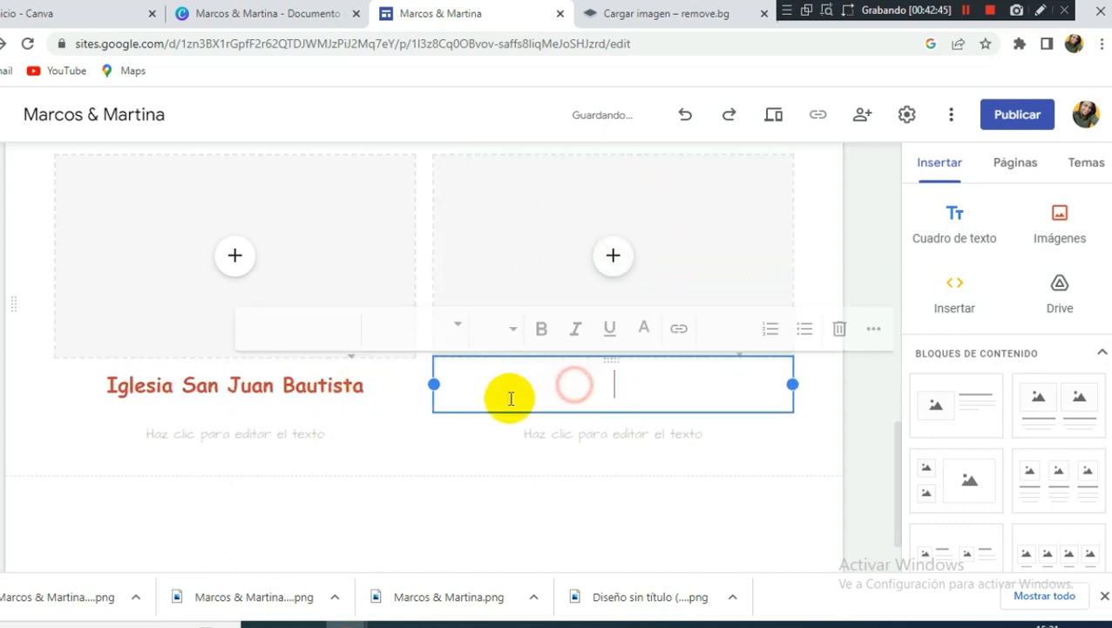
Enter the heading "Salón de Eventos Cualquier lugar" under the second image placeholder and colour its text medium grey.
{"action": "type", "text": "S"}
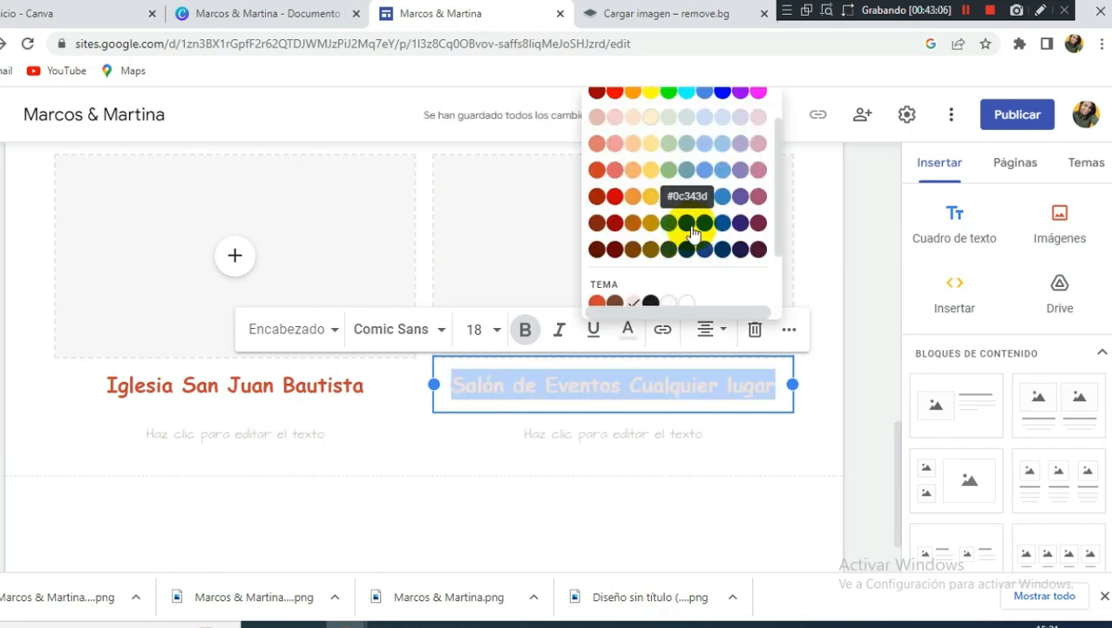
{"action": "scroll", "coordinate": [690, 218], "scroll_direction": "up", "scroll_amount": 3}
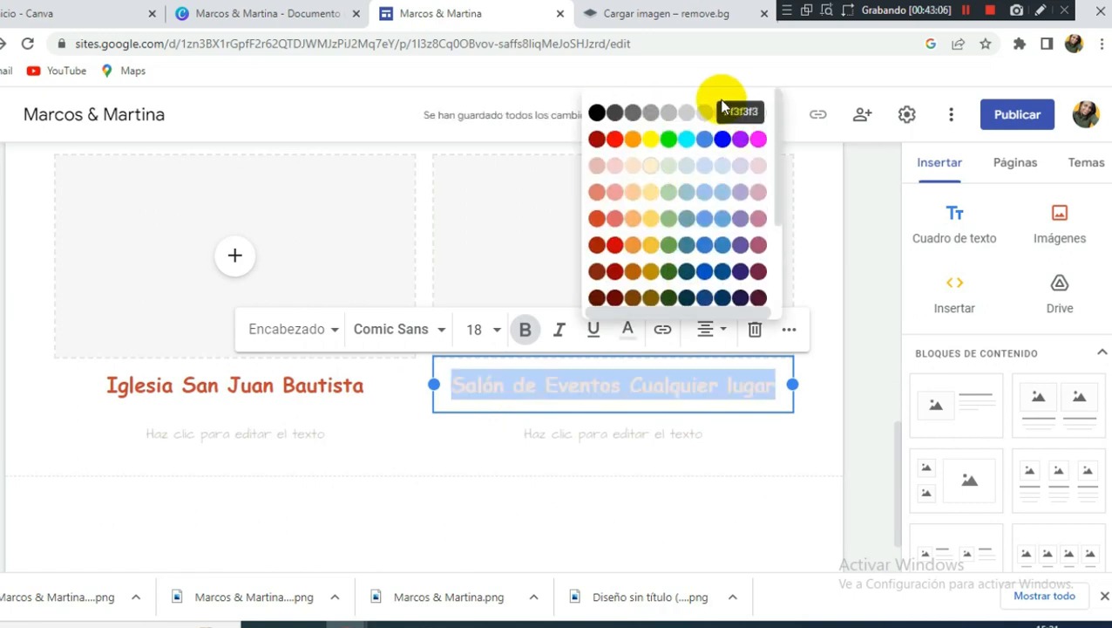
{"action": "left_click", "coordinate": [655, 115]}
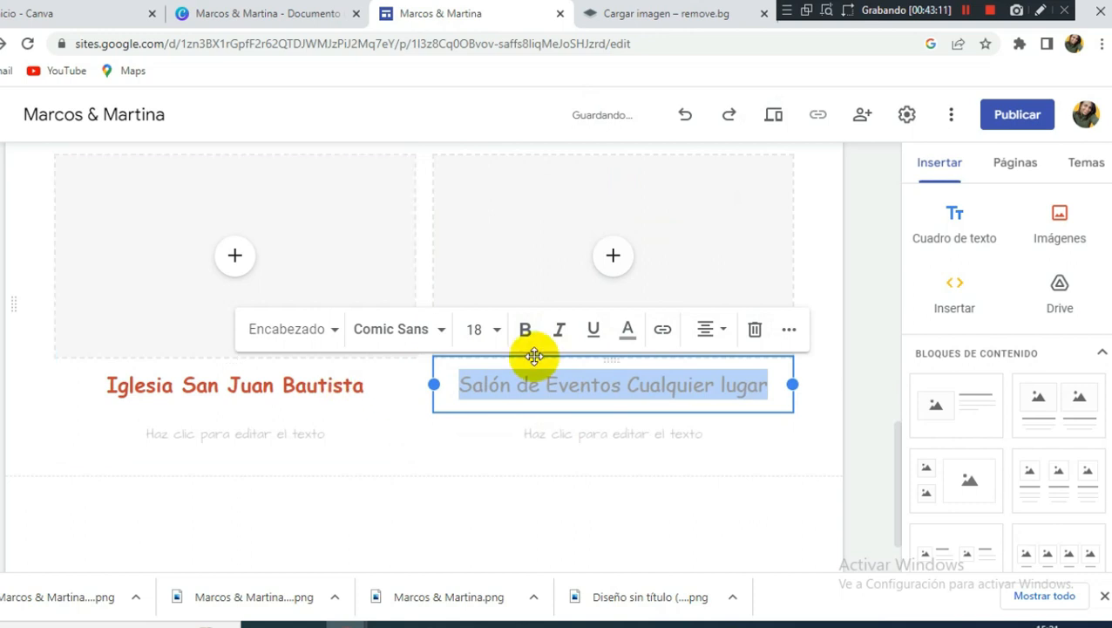
Remove bold from the "Salón de Eventos Cualquier lugar" heading and set its font size to 14.
{"action": "left_click", "coordinate": [525, 330]}
{"action": "left_click", "coordinate": [475, 331]}
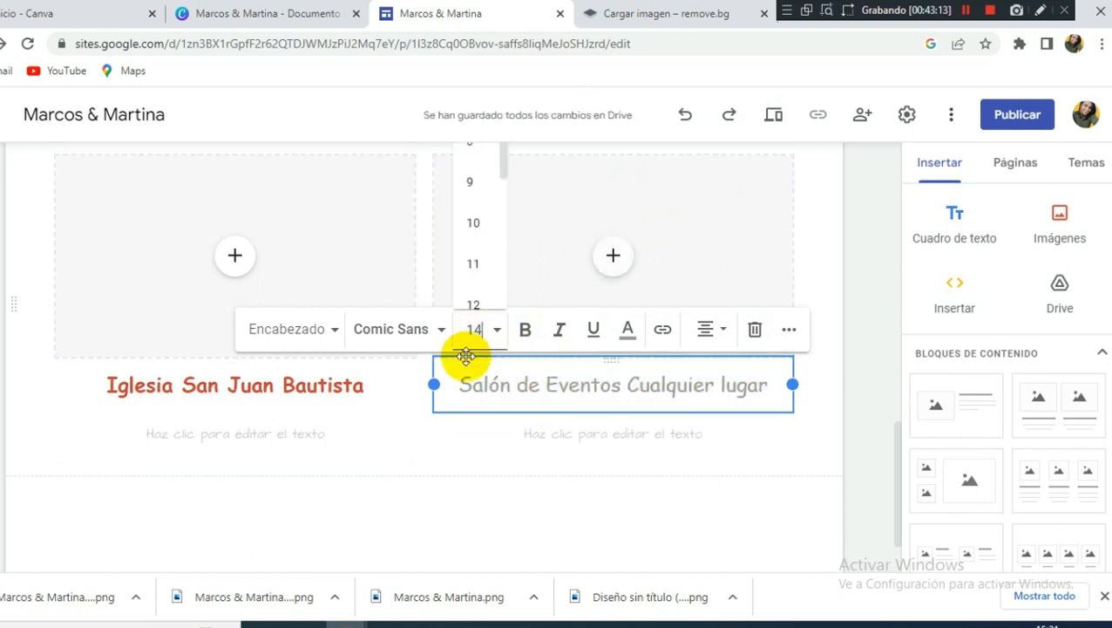
{"action": "key", "text": "Return"}
Remove bold from the "Iglesia San Juan Bautista" heading and colour its text medium grey.
{"action": "left_click", "coordinate": [380, 384]}
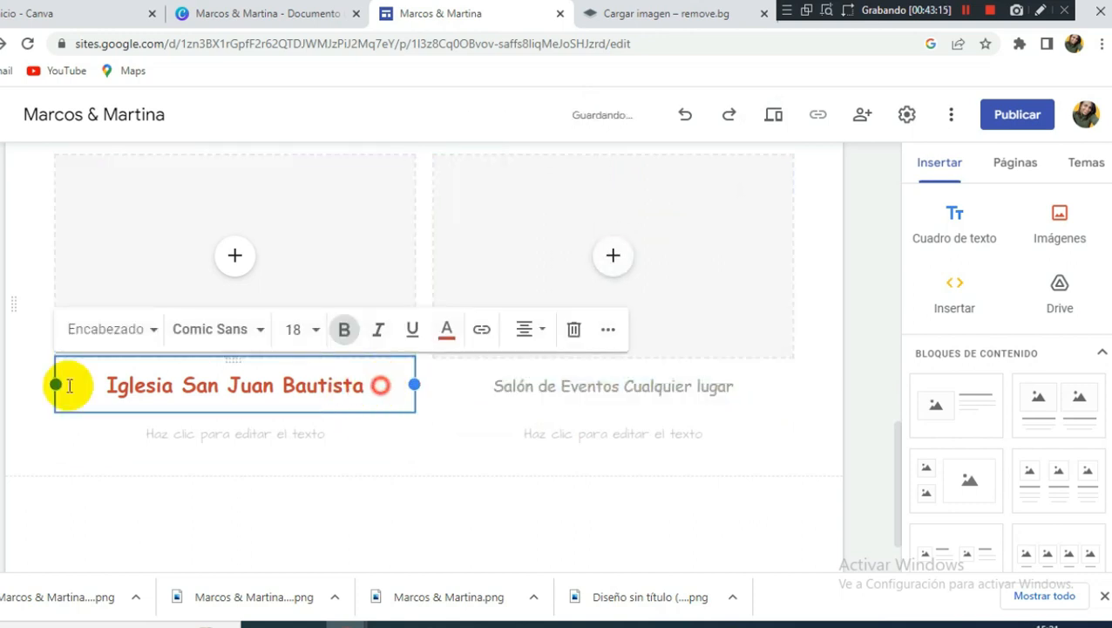
{"action": "triple_click", "coordinate": [198, 385]}
{"action": "left_click", "coordinate": [344, 329]}
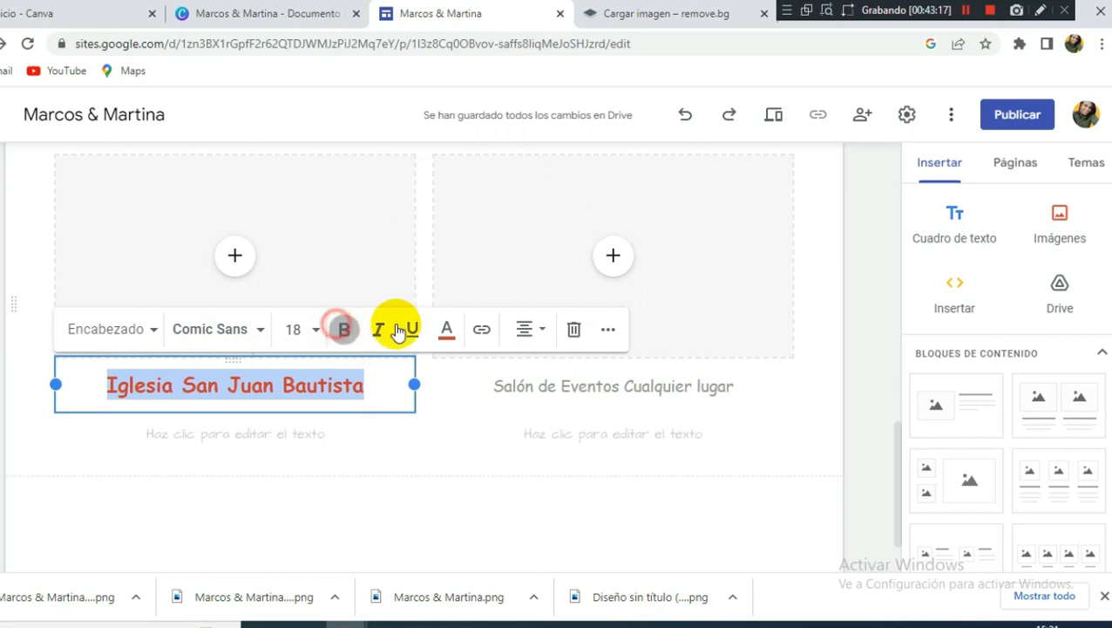
{"action": "left_click", "coordinate": [443, 336]}
{"action": "scroll", "coordinate": [493, 209], "scroll_direction": "up", "scroll_amount": 3}
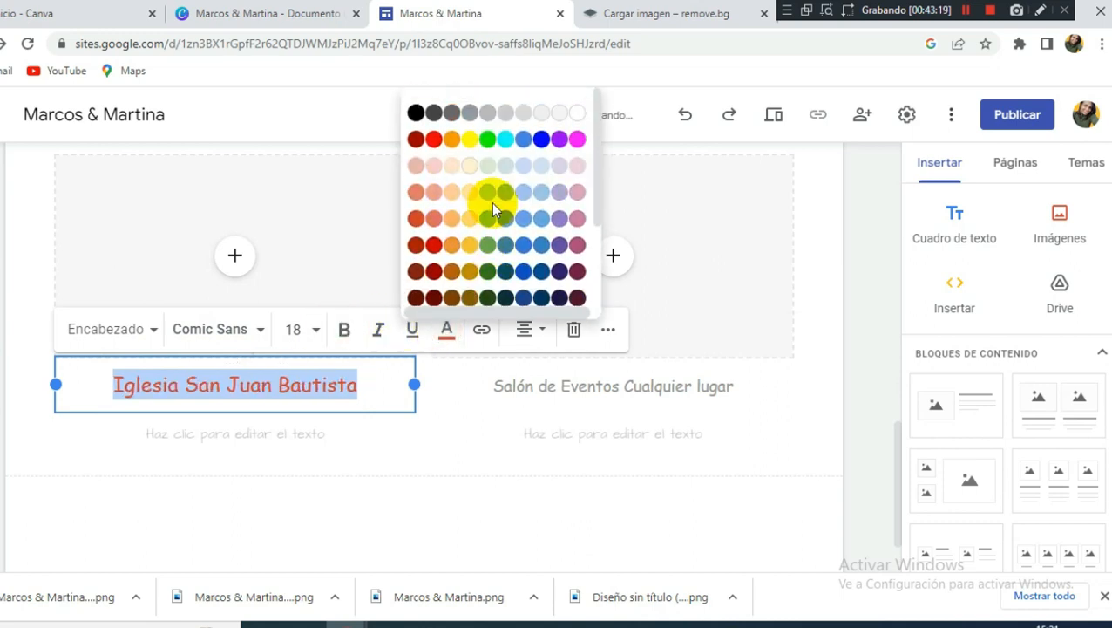
{"action": "left_click", "coordinate": [466, 112]}
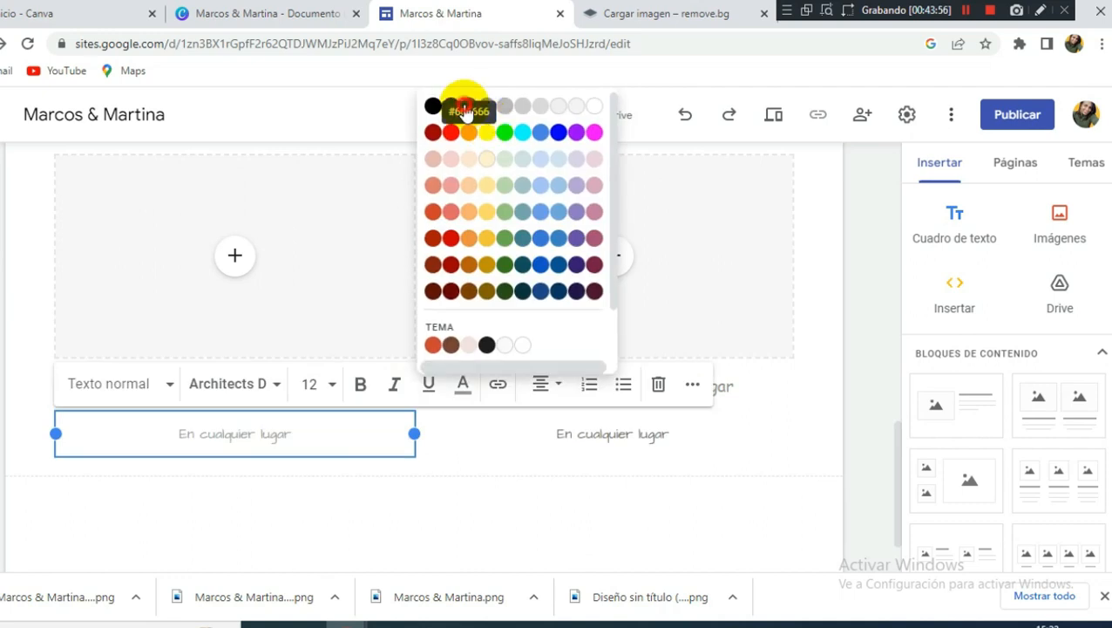
Colour the "En cualquier lugar" text under the church heading dark grey.
{"action": "left_click", "coordinate": [467, 110]}
{"action": "left_click", "coordinate": [846, 331]}
{"action": "scroll", "coordinate": [337, 451], "scroll_direction": "up", "scroll_amount": 1}
{"action": "scroll", "coordinate": [336, 451], "scroll_direction": "up", "scroll_amount": 2}
{"action": "scroll", "coordinate": [268, 549], "scroll_direction": "down", "scroll_amount": 4}
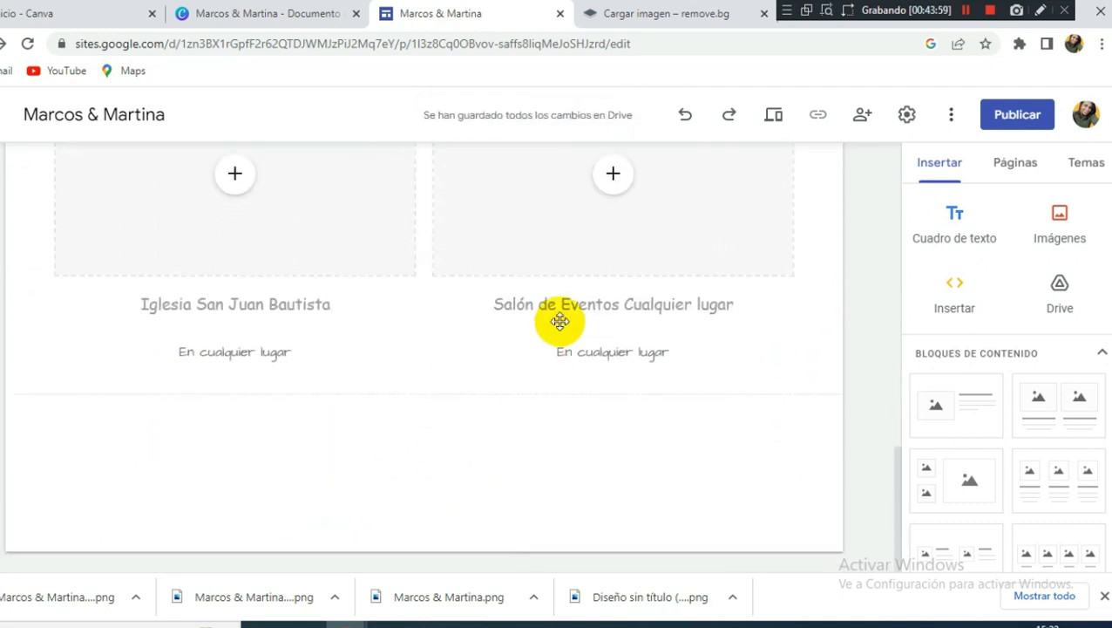
{"action": "scroll", "coordinate": [599, 297], "scroll_direction": "up", "scroll_amount": 3}
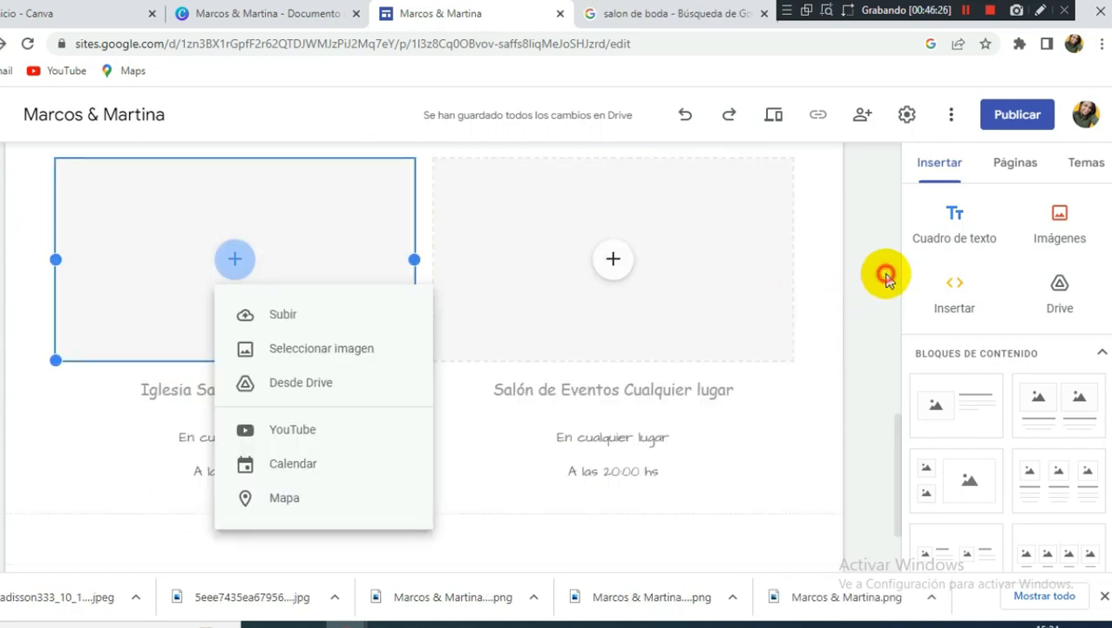
Upload radisson333_10_112758 from Descargas into the image placeholder above "Iglesia San Juan Bautista".
{"action": "left_click", "coordinate": [886, 277]}
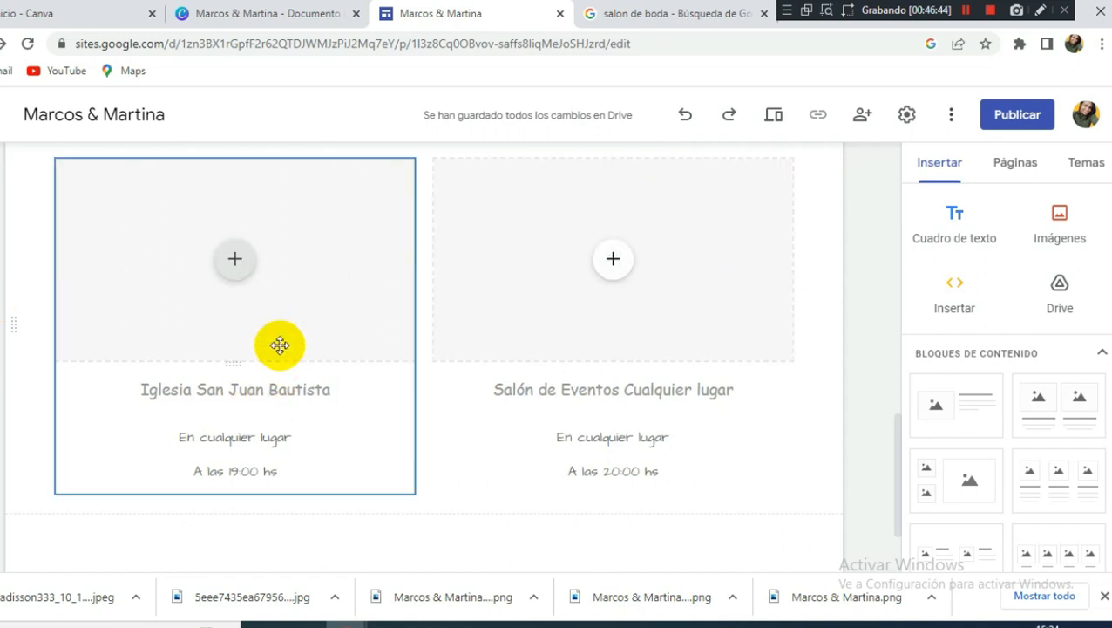
{"action": "left_click", "coordinate": [233, 261]}
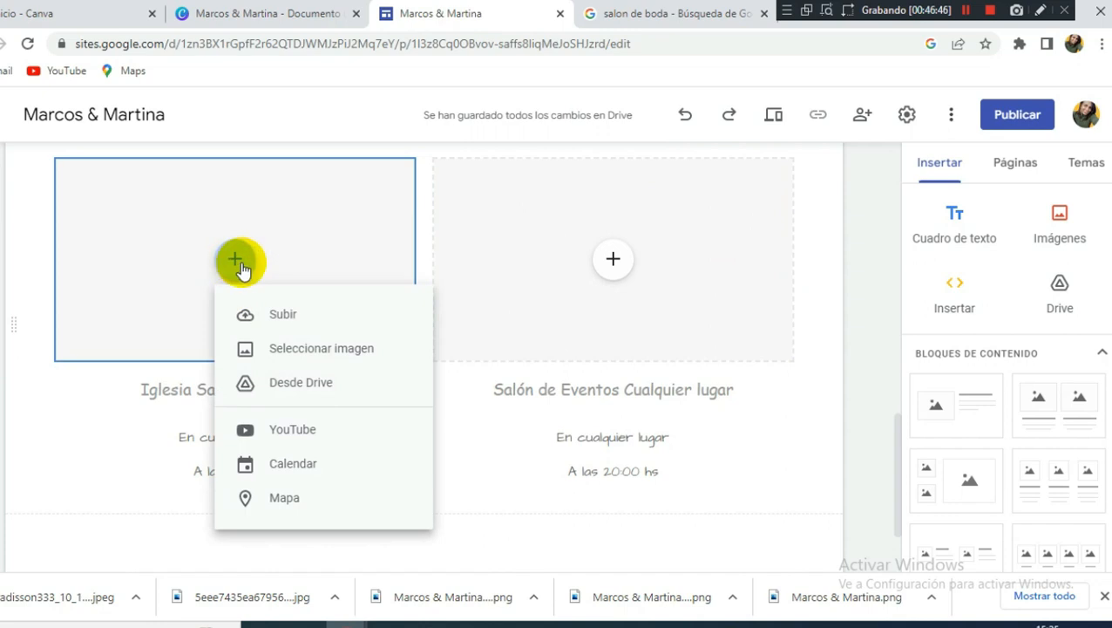
{"action": "left_click", "coordinate": [277, 315]}
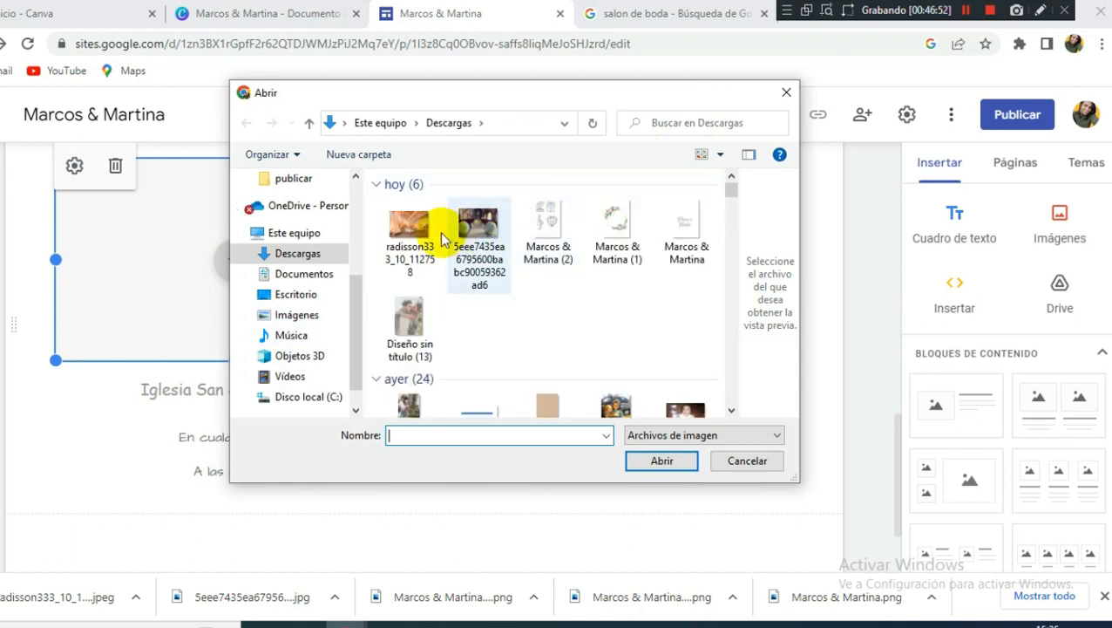
{"action": "left_click", "coordinate": [410, 223]}
{"action": "left_click", "coordinate": [660, 465]}
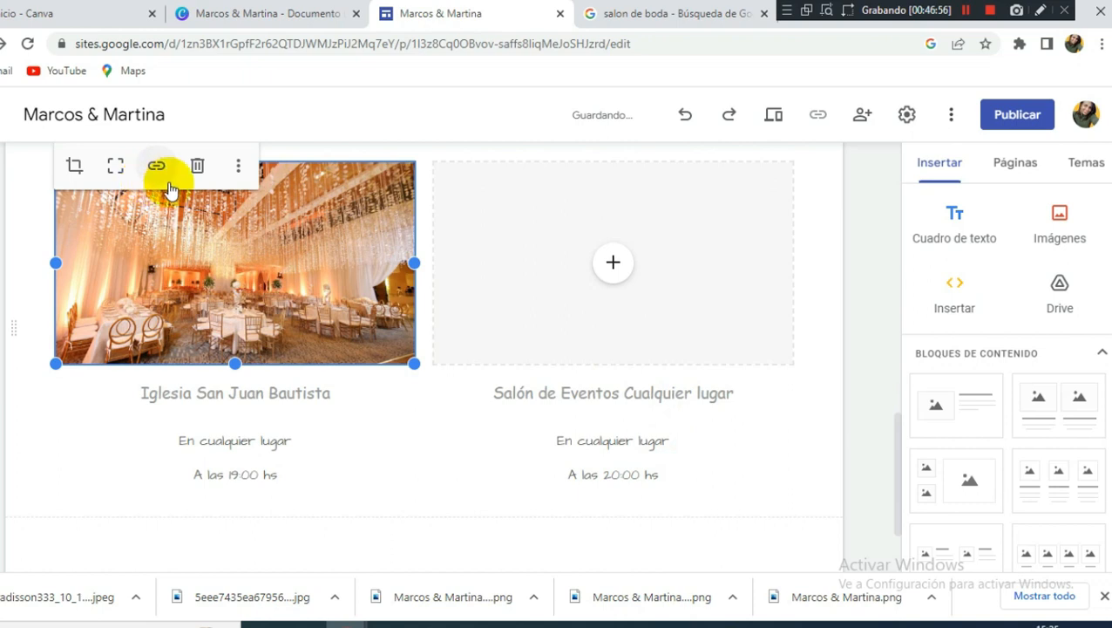
Replace the image above "Iglesia San Juan Bautista" with the uploaded church photo 5eee7435ea6795600babc90059362ad6 from Descargas.
{"action": "left_click", "coordinate": [239, 167]}
{"action": "mouse_move", "coordinate": [372, 218]}
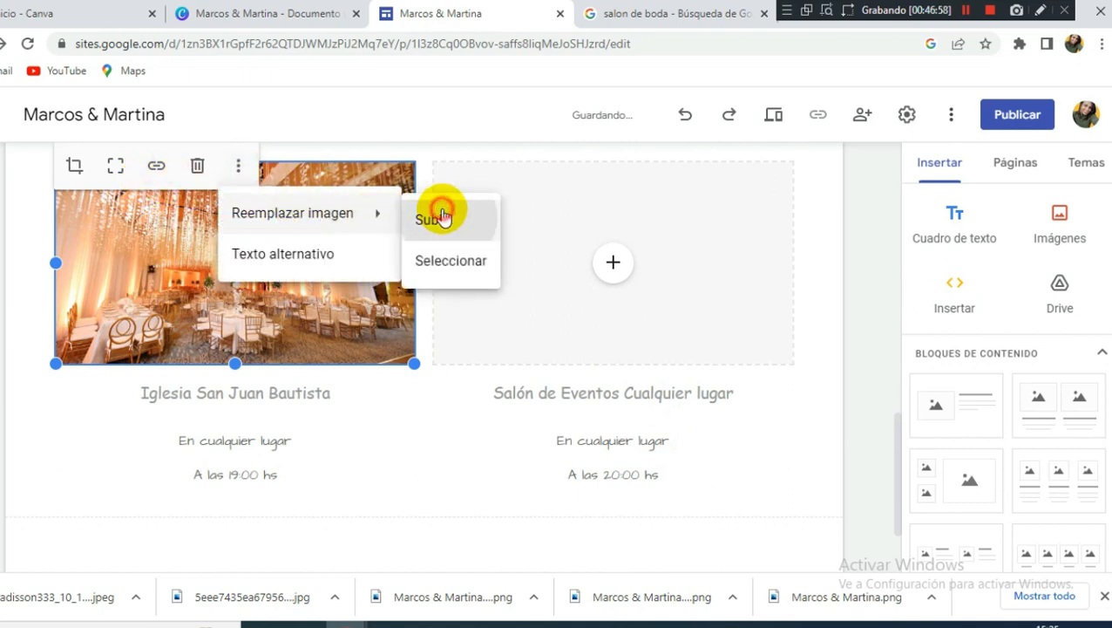
{"action": "left_click", "coordinate": [595, 266]}
{"action": "left_click", "coordinate": [593, 265]}
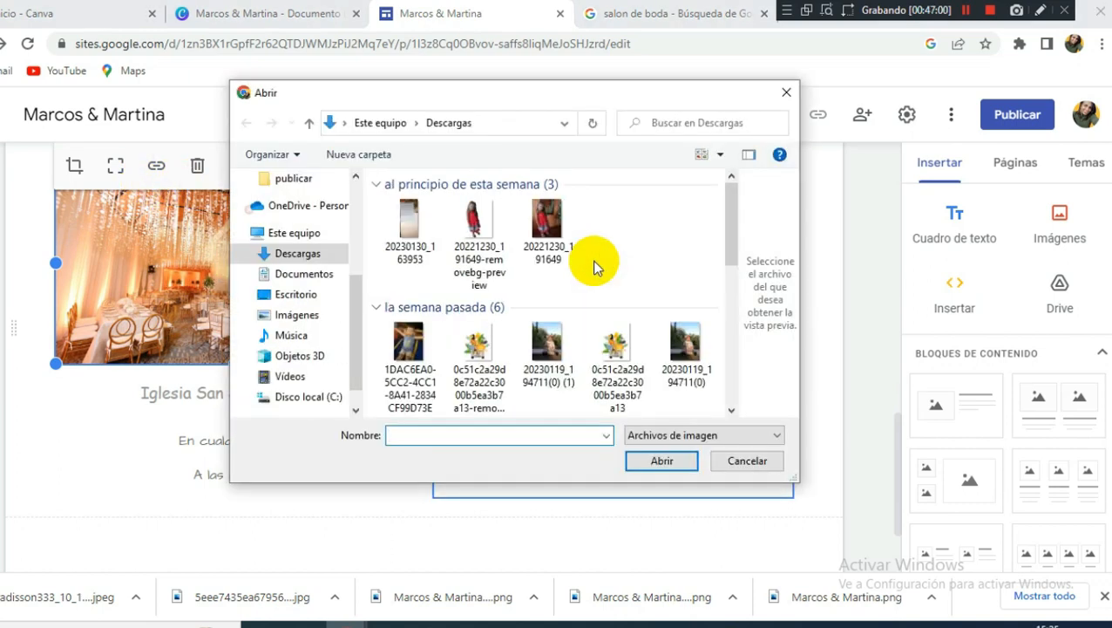
{"action": "left_click", "coordinate": [473, 246]}
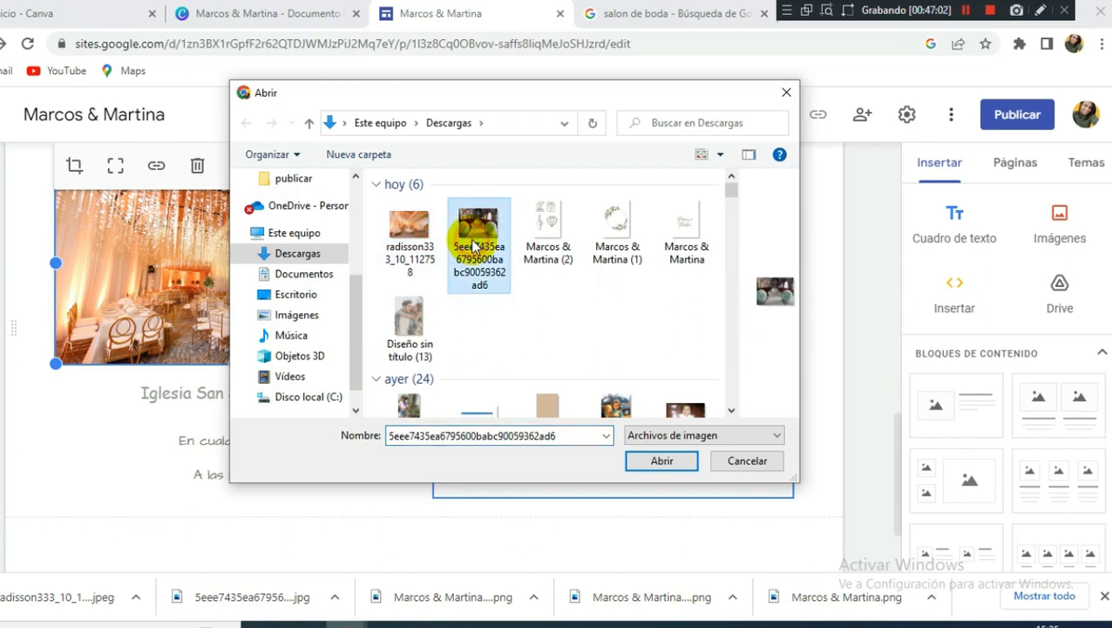
{"action": "left_click", "coordinate": [662, 469]}
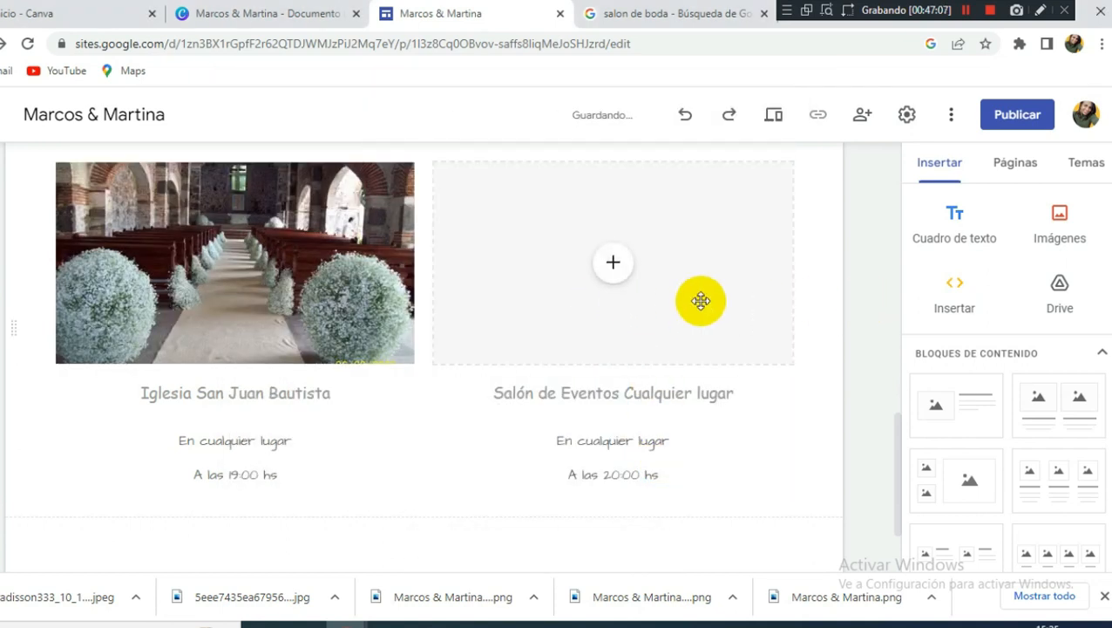
Upload radisson333_10_112758 from Descargas into the image placeholder above "Salón de Eventos Cualquier lugar".
{"action": "left_click", "coordinate": [616, 288]}
{"action": "left_click", "coordinate": [645, 319]}
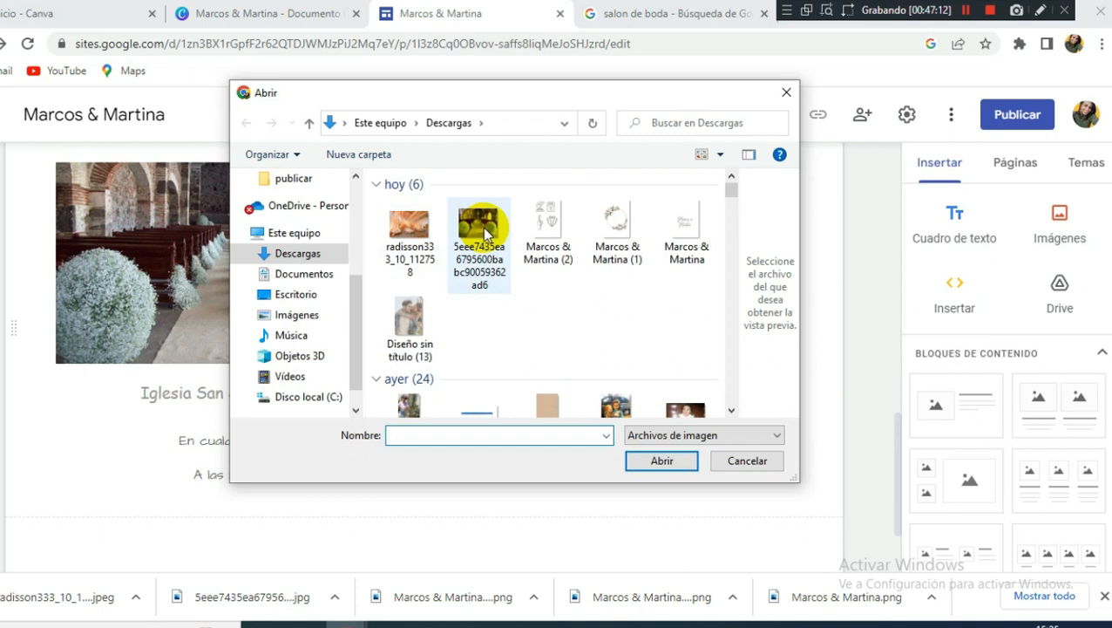
{"action": "left_click", "coordinate": [406, 229]}
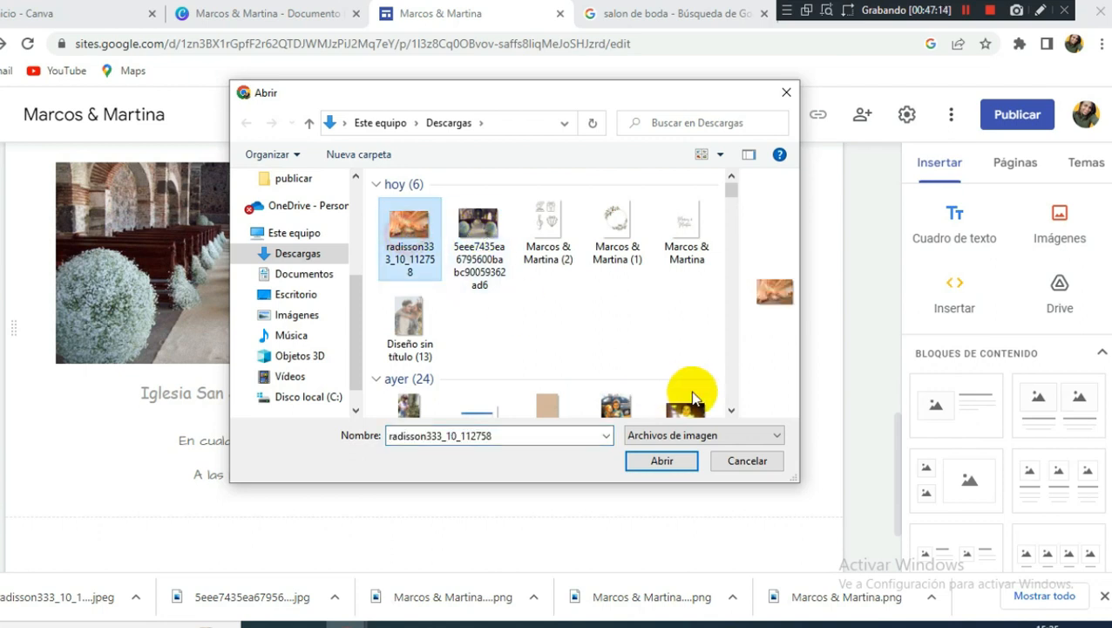
{"action": "left_click", "coordinate": [660, 462]}
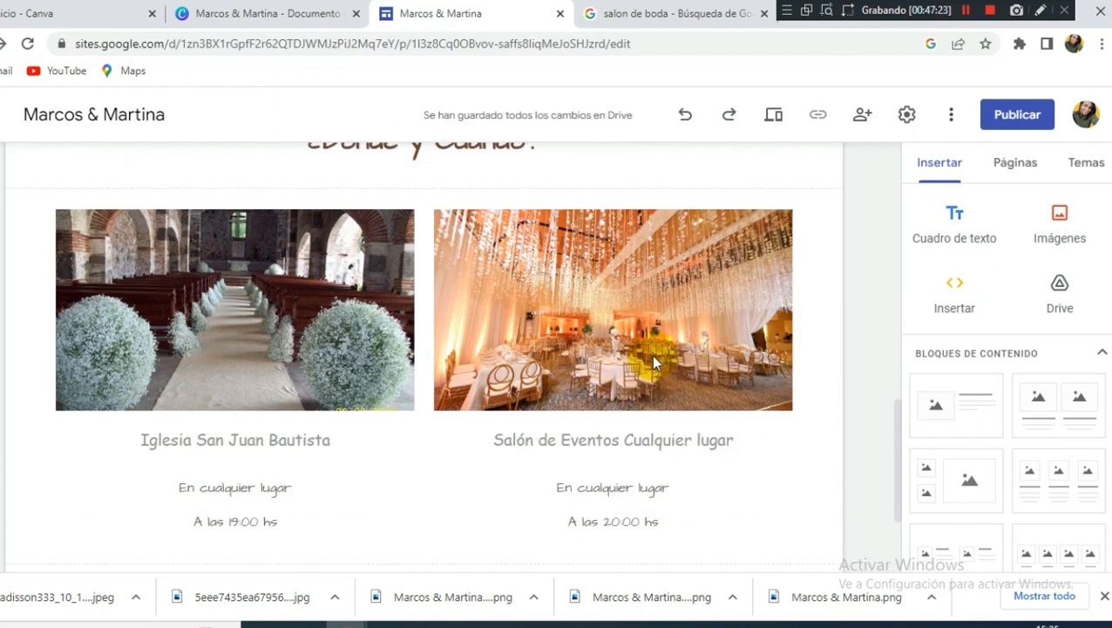
Preview the site in the phone layout, check the venue section, and exit the preview.
{"action": "scroll", "coordinate": [652, 354], "scroll_direction": "down", "scroll_amount": 1}
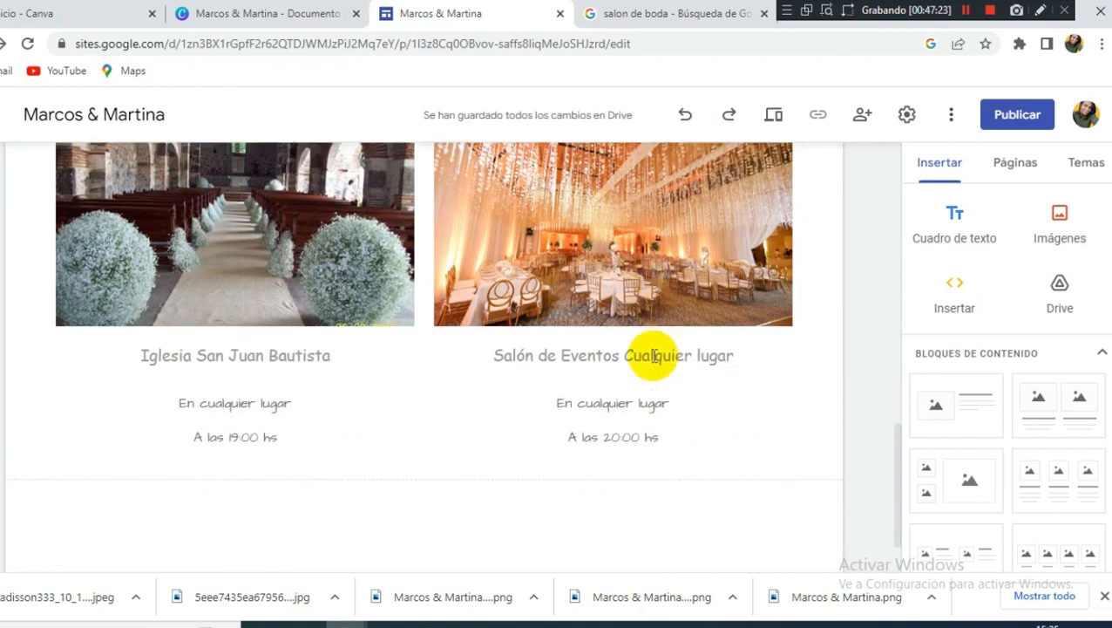
{"action": "left_click", "coordinate": [778, 115]}
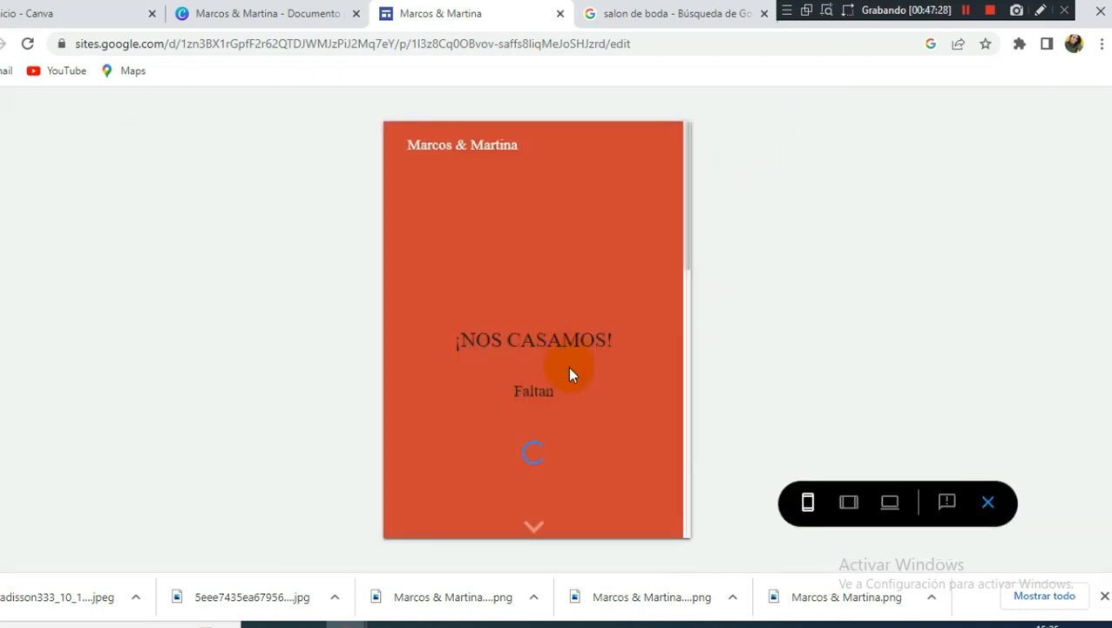
{"action": "scroll", "coordinate": [565, 397], "scroll_direction": "down", "scroll_amount": 5}
{"action": "scroll", "coordinate": [567, 398], "scroll_direction": "down", "scroll_amount": 3}
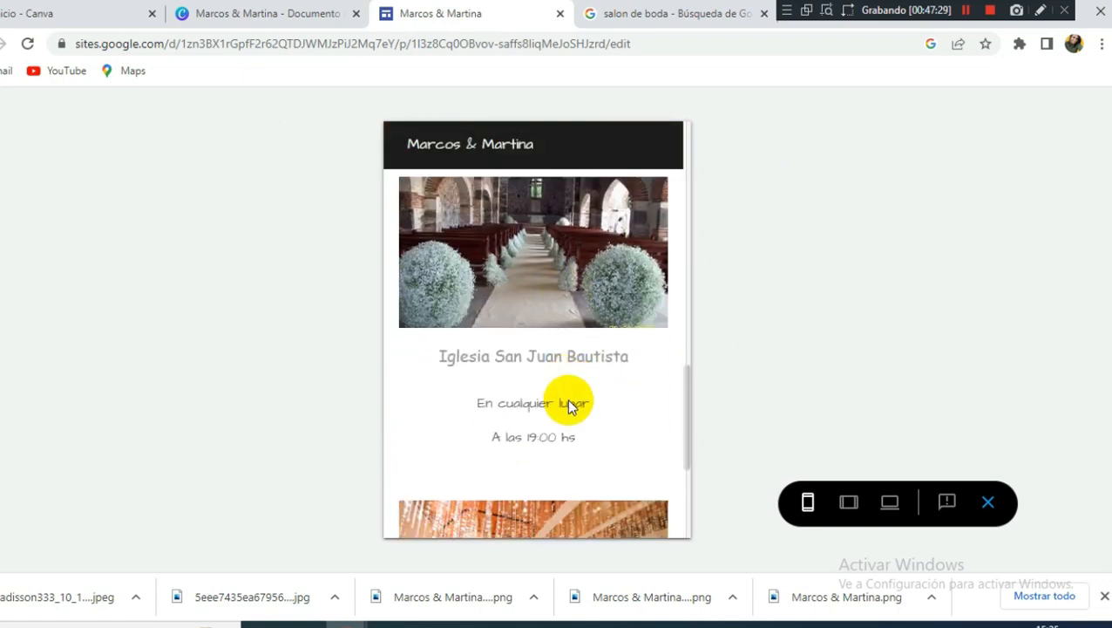
{"action": "left_click", "coordinate": [992, 503]}
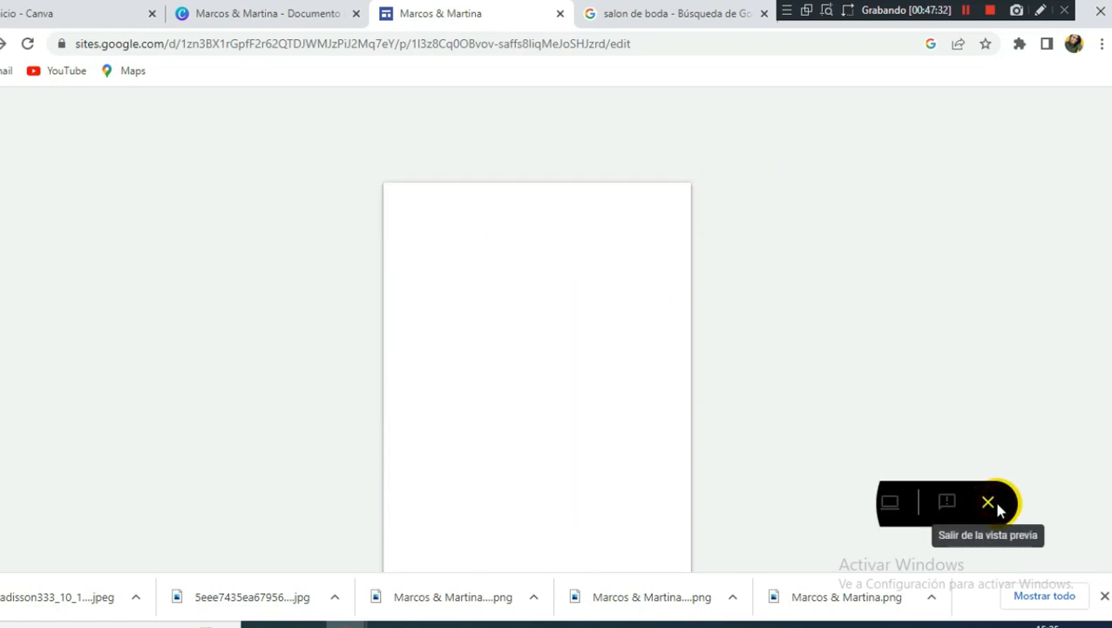
Upload the four-icon wedding image from Descargas below the "¿Donde y Cuándo?" heading and shrink it to a small thumbnail.
{"action": "scroll", "coordinate": [772, 409], "scroll_direction": "down", "scroll_amount": 9}
{"action": "scroll", "coordinate": [772, 392], "scroll_direction": "down", "scroll_amount": 3}
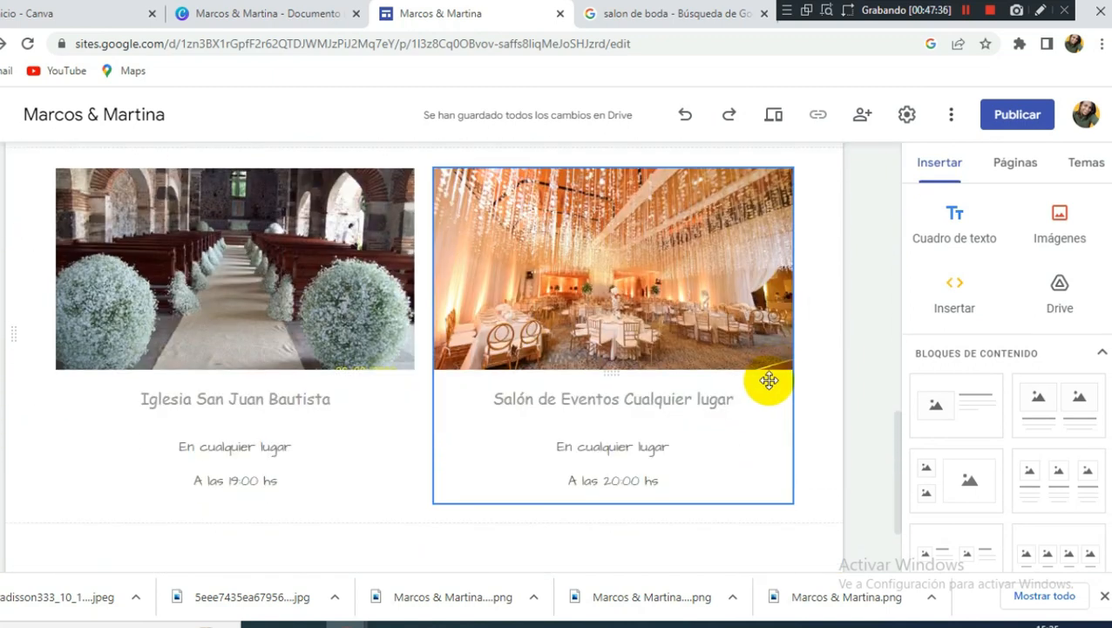
{"action": "scroll", "coordinate": [811, 357], "scroll_direction": "up", "scroll_amount": 3}
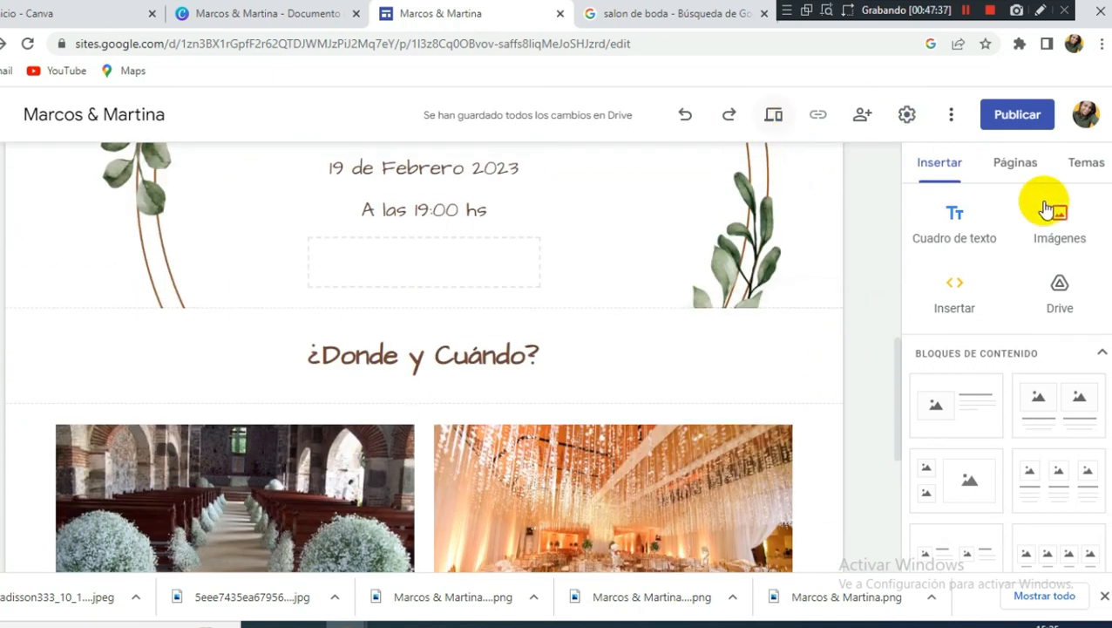
{"action": "left_click", "coordinate": [1053, 218]}
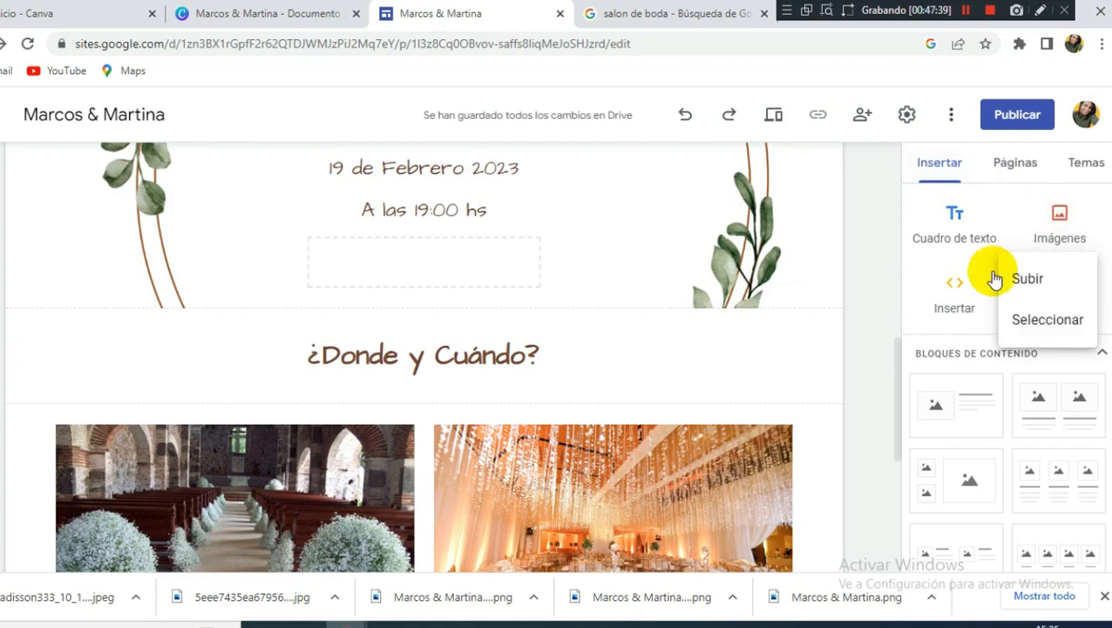
{"action": "left_click", "coordinate": [1030, 276]}
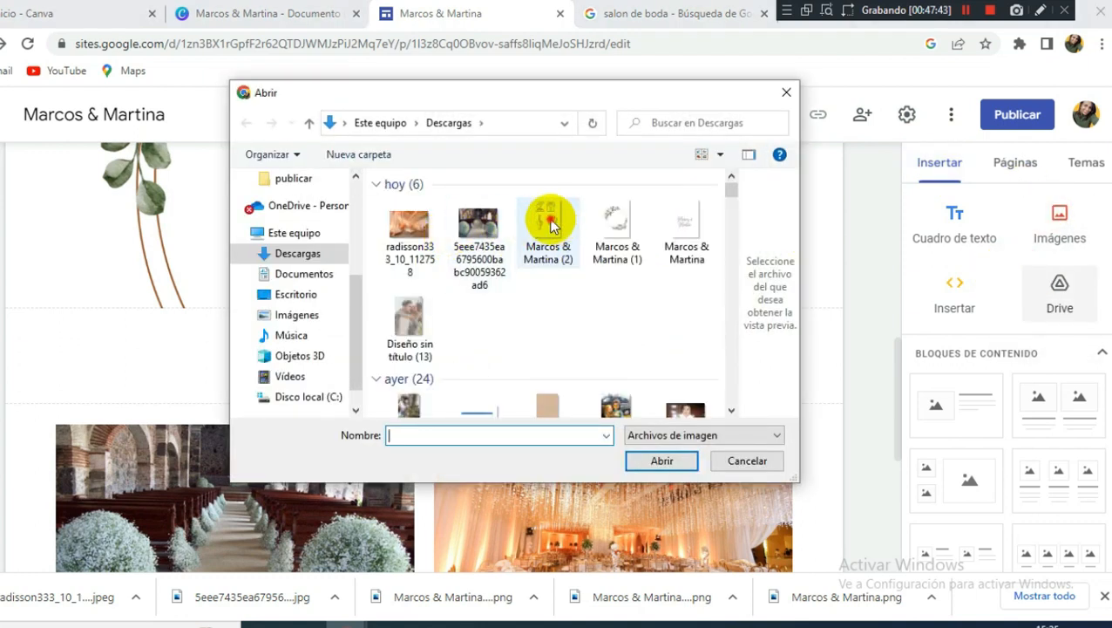
{"action": "left_click", "coordinate": [550, 224]}
{"action": "left_click", "coordinate": [672, 463]}
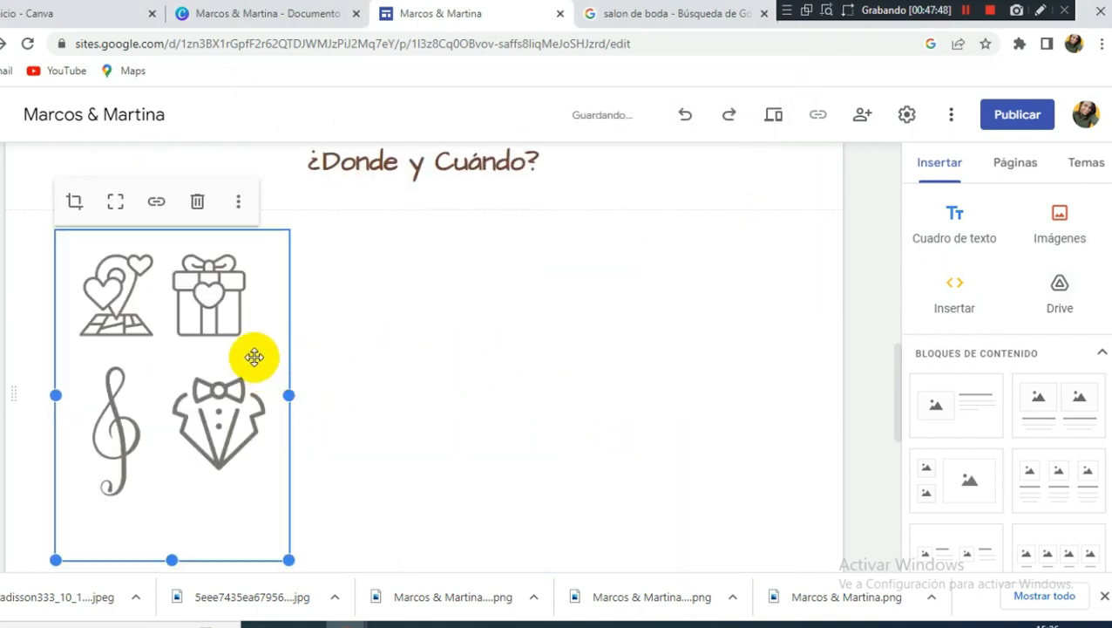
{"action": "left_click_drag", "start_coordinate": [291, 555], "coordinate": [152, 307]}
{"action": "left_click_drag", "start_coordinate": [159, 308], "coordinate": [101, 288]}
Crop the icon image by enlarging it within its frame so only the map icon with hearts is kept.
{"action": "double_click", "coordinate": [77, 262]}
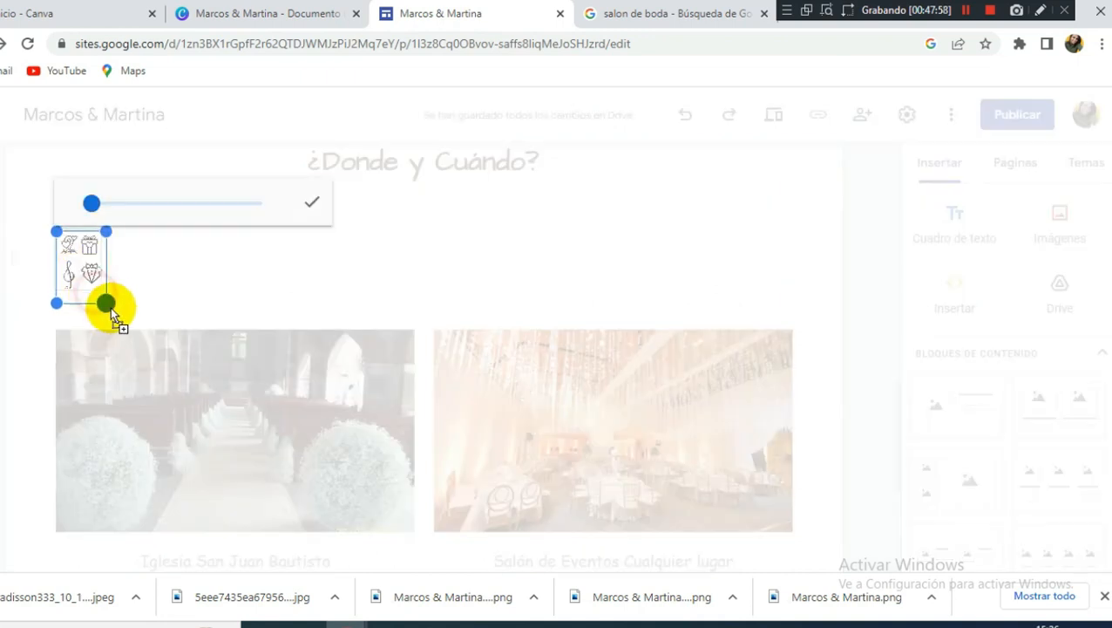
{"action": "left_click_drag", "start_coordinate": [111, 315], "coordinate": [130, 335]}
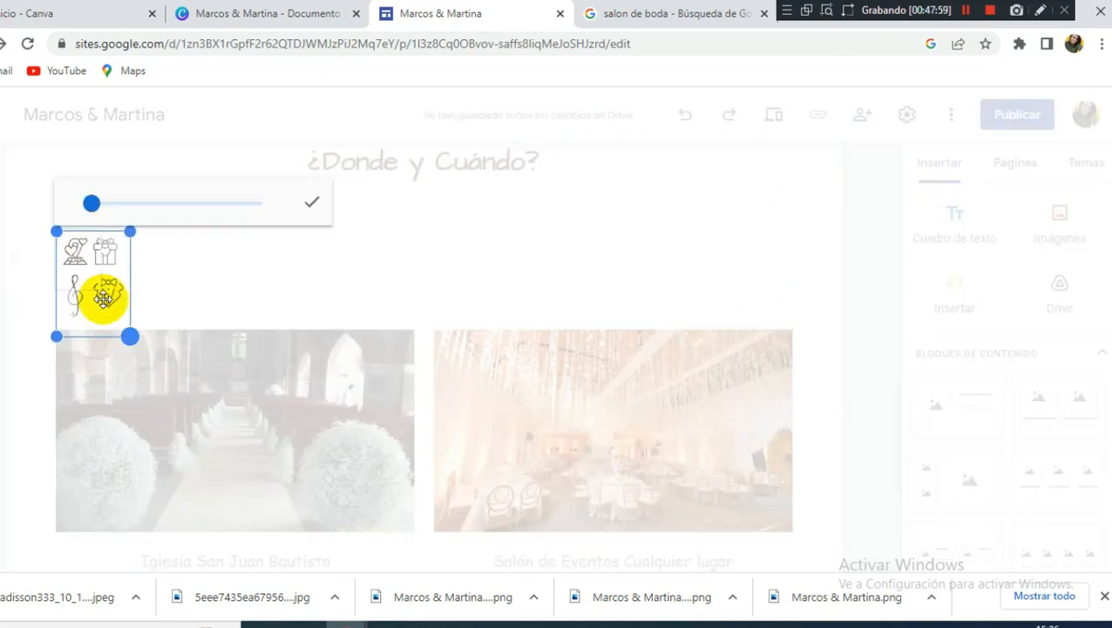
{"action": "left_click", "coordinate": [319, 206]}
{"action": "double_click", "coordinate": [79, 262]}
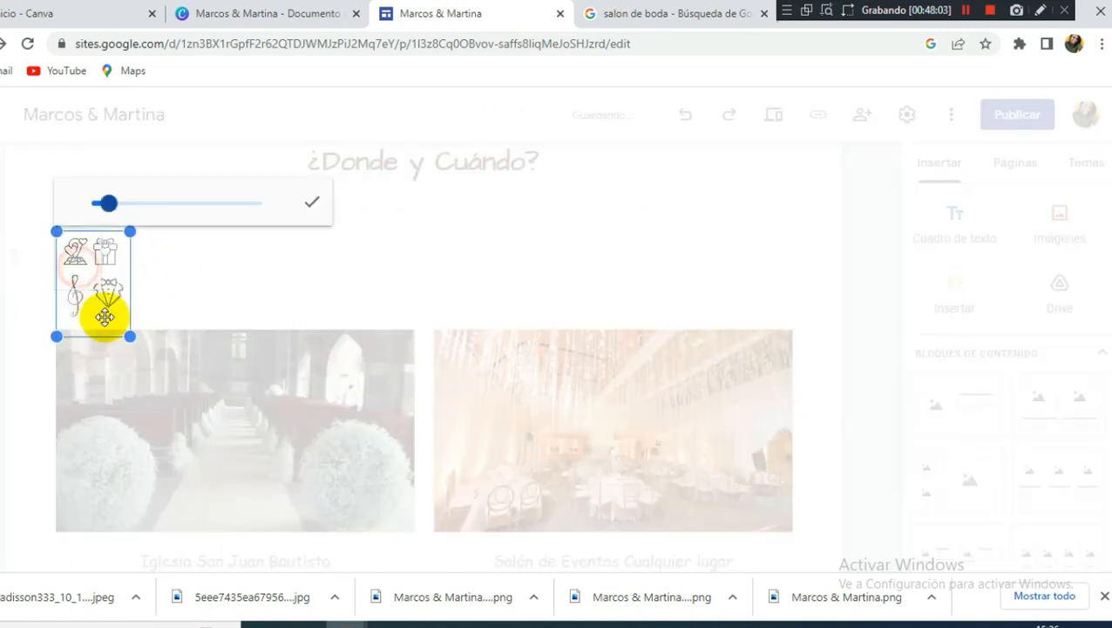
{"action": "left_click_drag", "start_coordinate": [130, 336], "coordinate": [160, 377]}
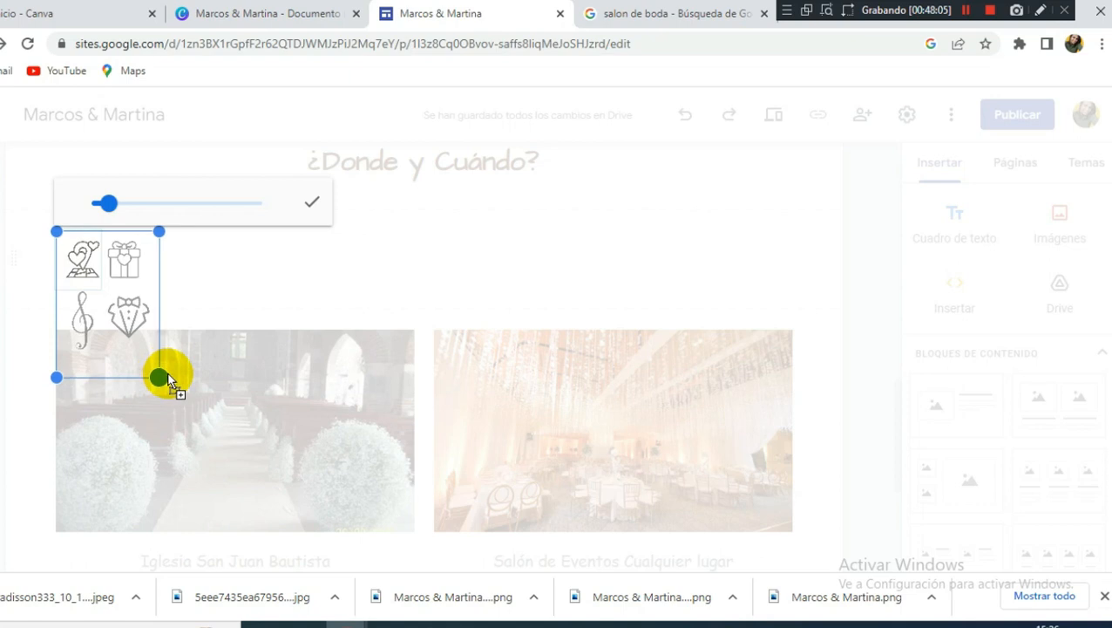
{"action": "left_click", "coordinate": [311, 202]}
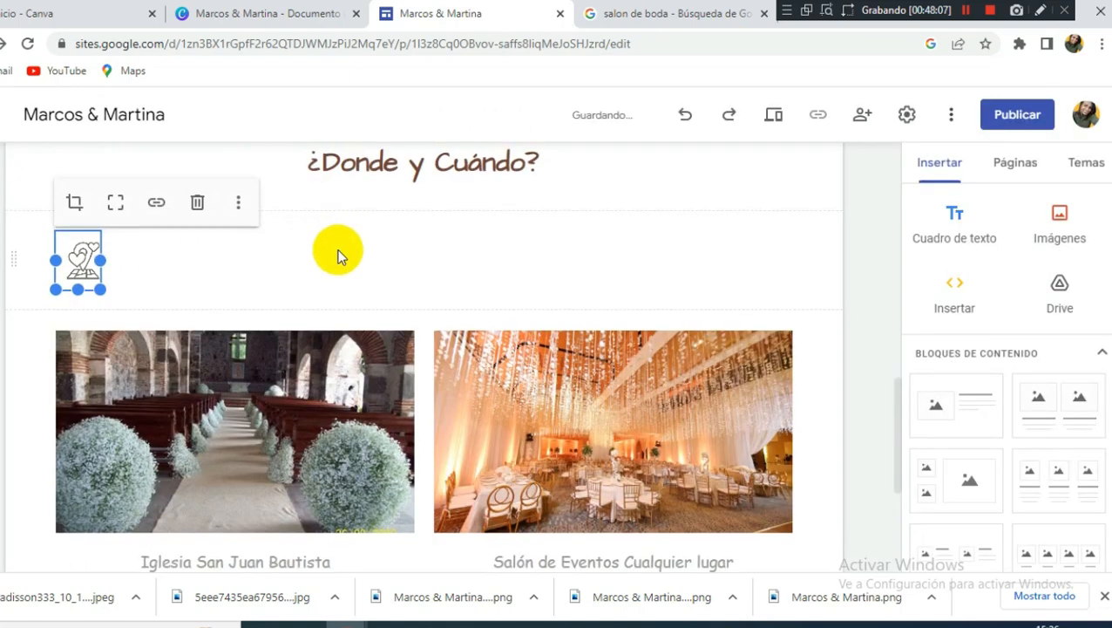
Move the cropped map icon up into the "¿Donde y Cuándo?" section so it sits beside the heading.
{"action": "scroll", "coordinate": [197, 367], "scroll_direction": "up", "scroll_amount": 1}
{"action": "scroll", "coordinate": [197, 367], "scroll_direction": "up", "scroll_amount": 2}
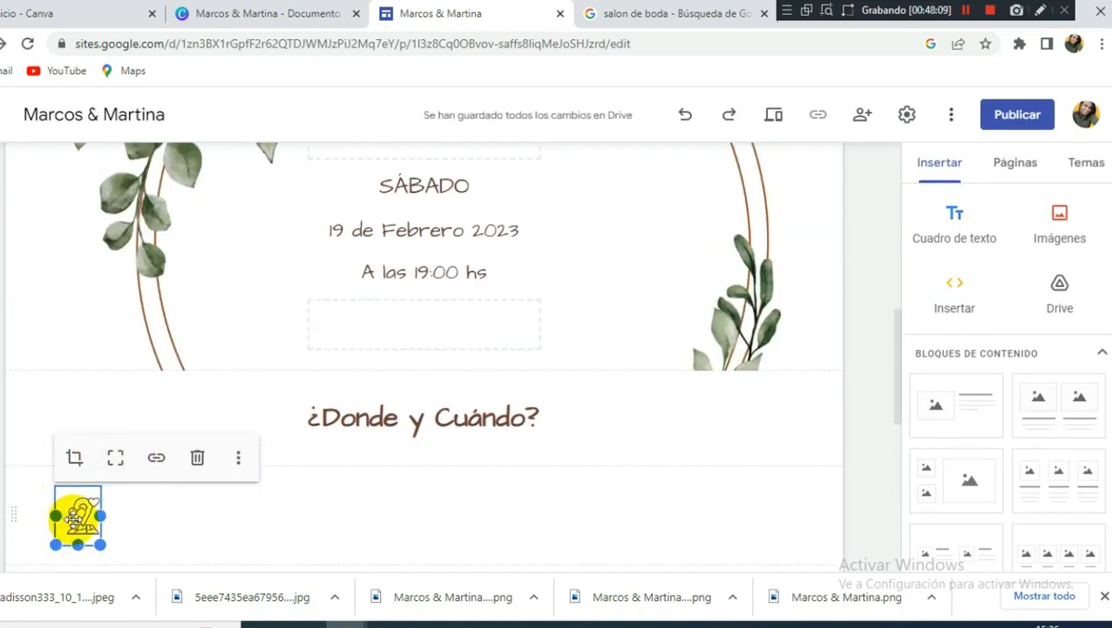
{"action": "left_click_drag", "start_coordinate": [62, 516], "coordinate": [141, 430]}
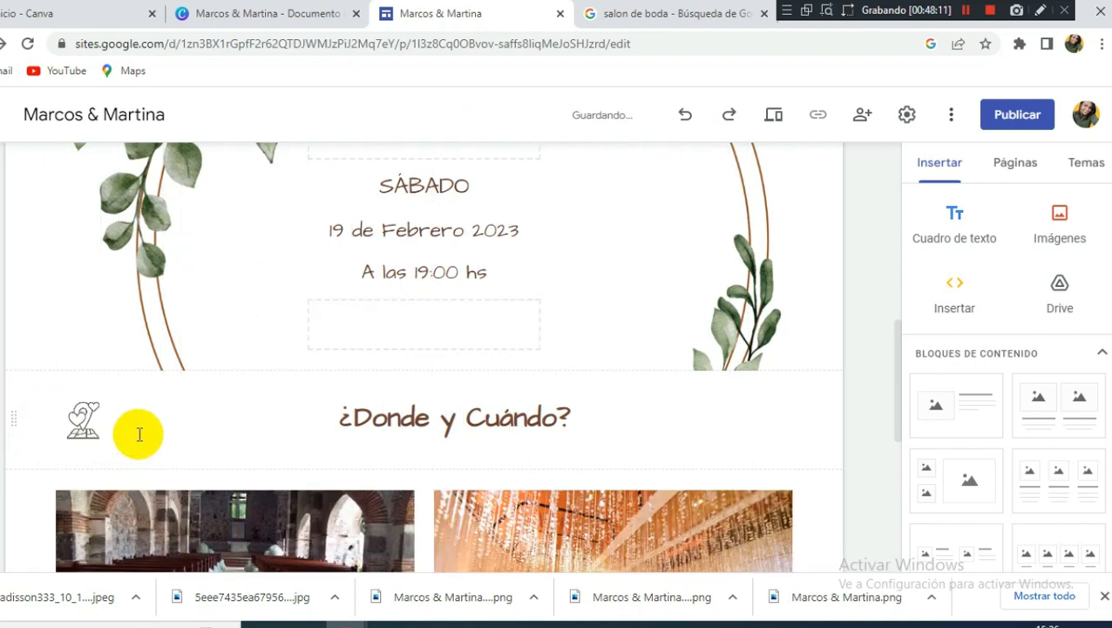
{"action": "left_click", "coordinate": [269, 417]}
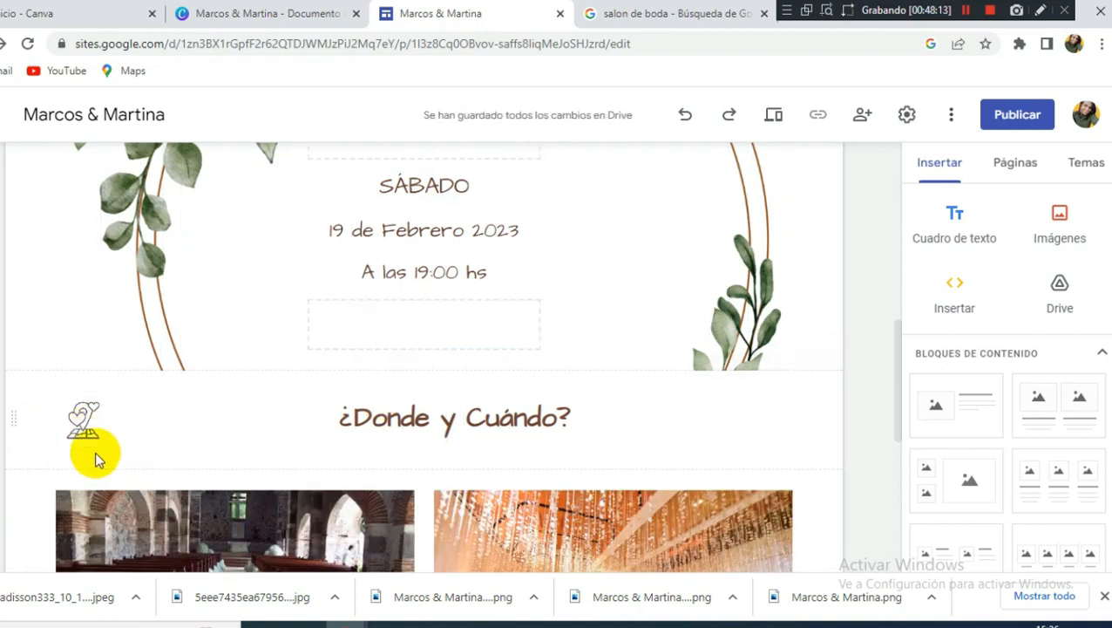
Preview the page in the phone layout down to the reception venue, exit the preview and close the downloads bar.
{"action": "left_click", "coordinate": [775, 116]}
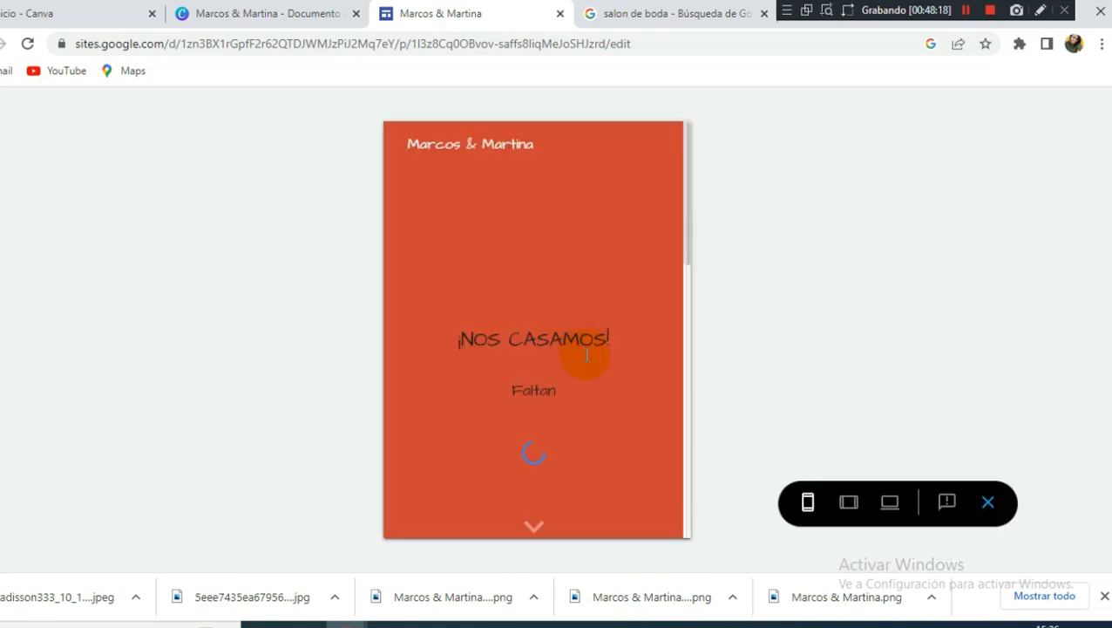
{"action": "scroll", "coordinate": [541, 385], "scroll_direction": "down", "scroll_amount": 5}
{"action": "scroll", "coordinate": [542, 402], "scroll_direction": "down", "scroll_amount": 10}
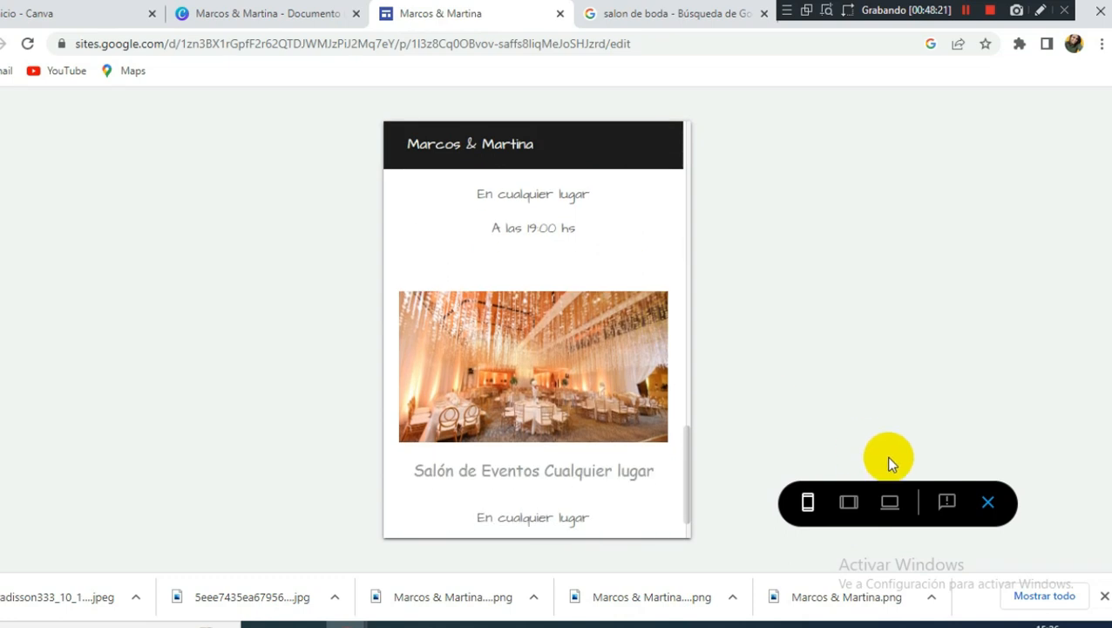
{"action": "left_click", "coordinate": [989, 504]}
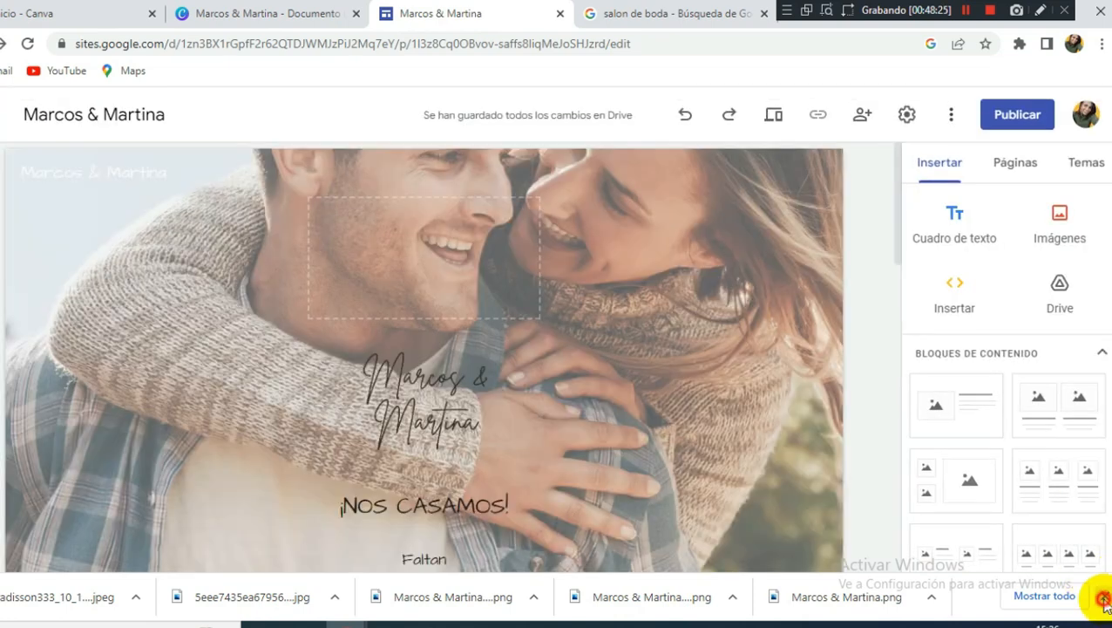
{"action": "left_click", "coordinate": [1103, 598]}
Add a text box below the venues reading "Para nosotros es muy importante compartir esta alegría con ustedes" and "¡Nos encantaría contar con tu asistencia!".
{"action": "scroll", "coordinate": [552, 418], "scroll_direction": "down", "scroll_amount": 3}
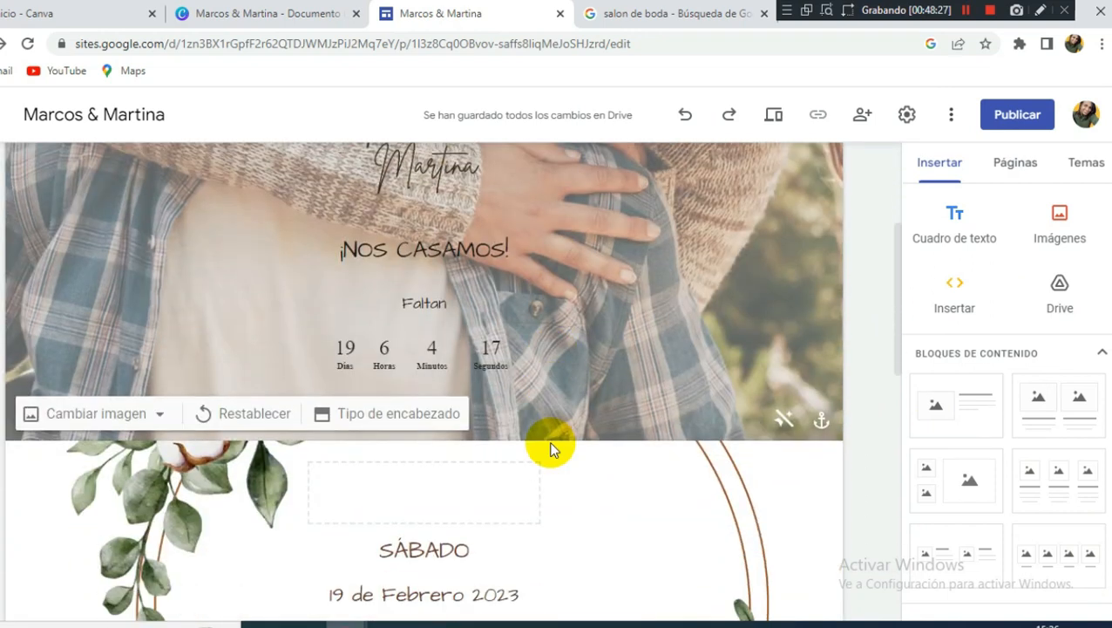
{"action": "scroll", "coordinate": [551, 446], "scroll_direction": "down", "scroll_amount": 9}
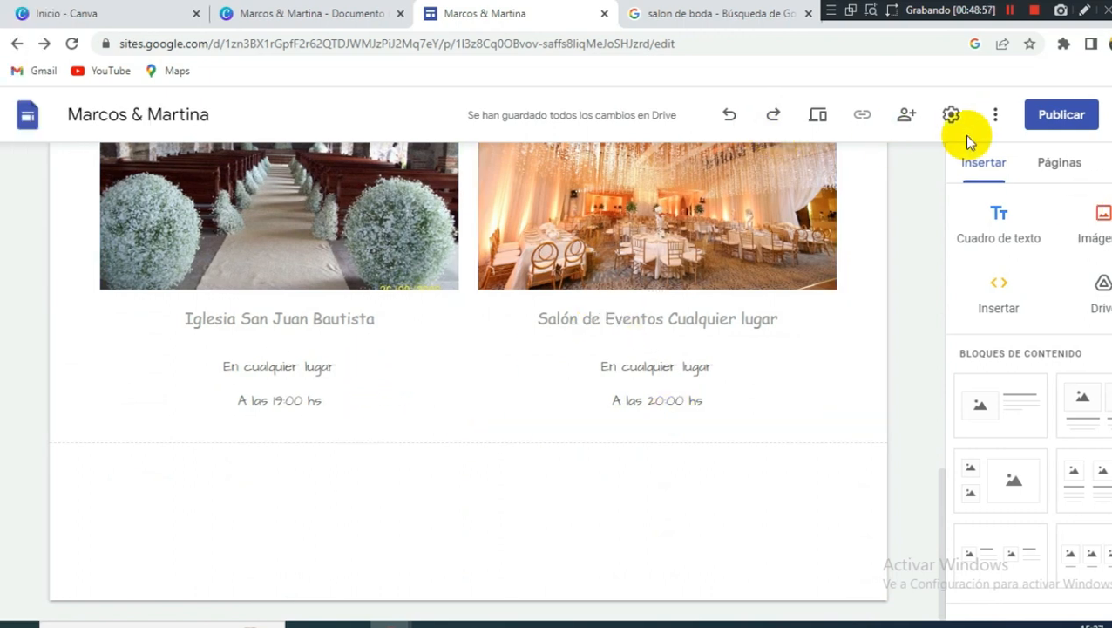
{"action": "left_click", "coordinate": [999, 218]}
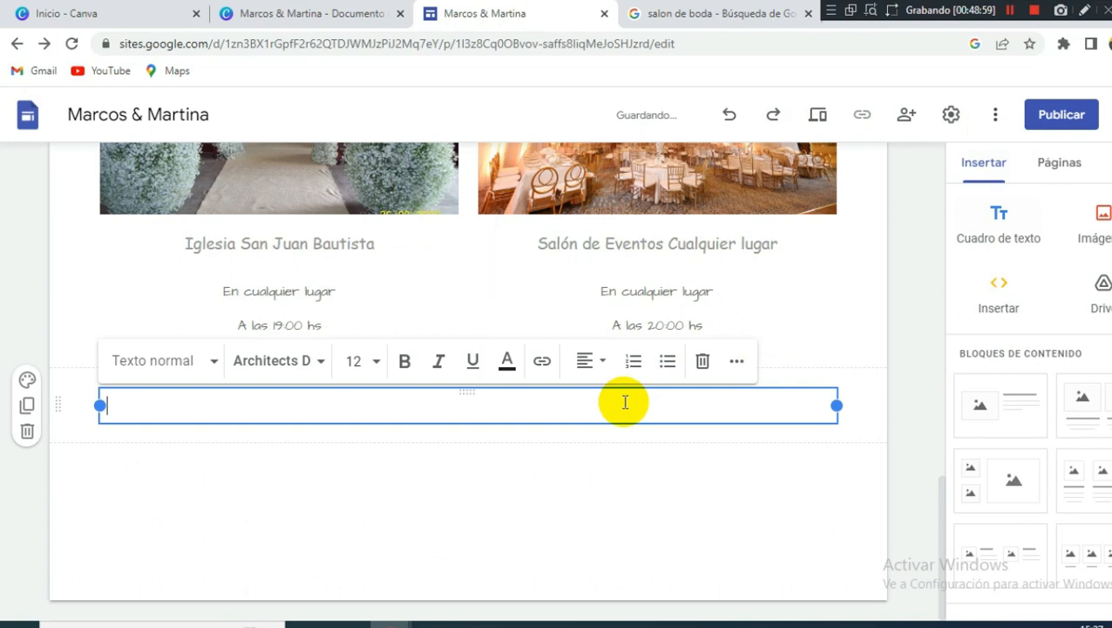
{"action": "type", "text": "Para nosotros es muy importante compartir esta alegría con ustedes  ¡Nos encantaría contar con tu asistencia!"}
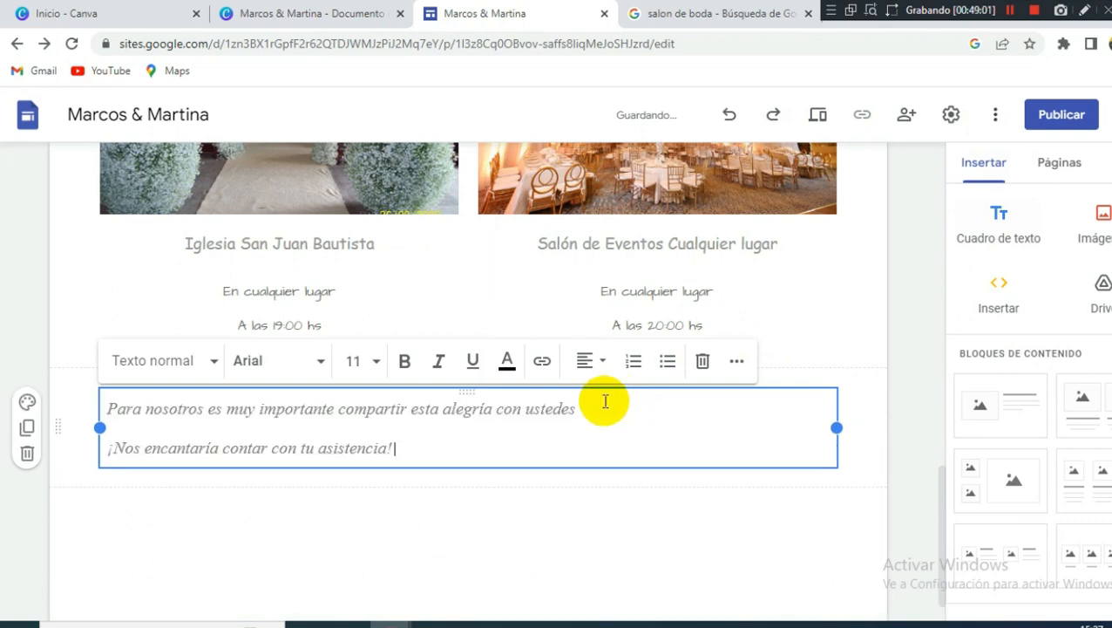
Center both lines of the invitation message below the venues.
{"action": "left_click_drag", "start_coordinate": [397, 448], "coordinate": [81, 401]}
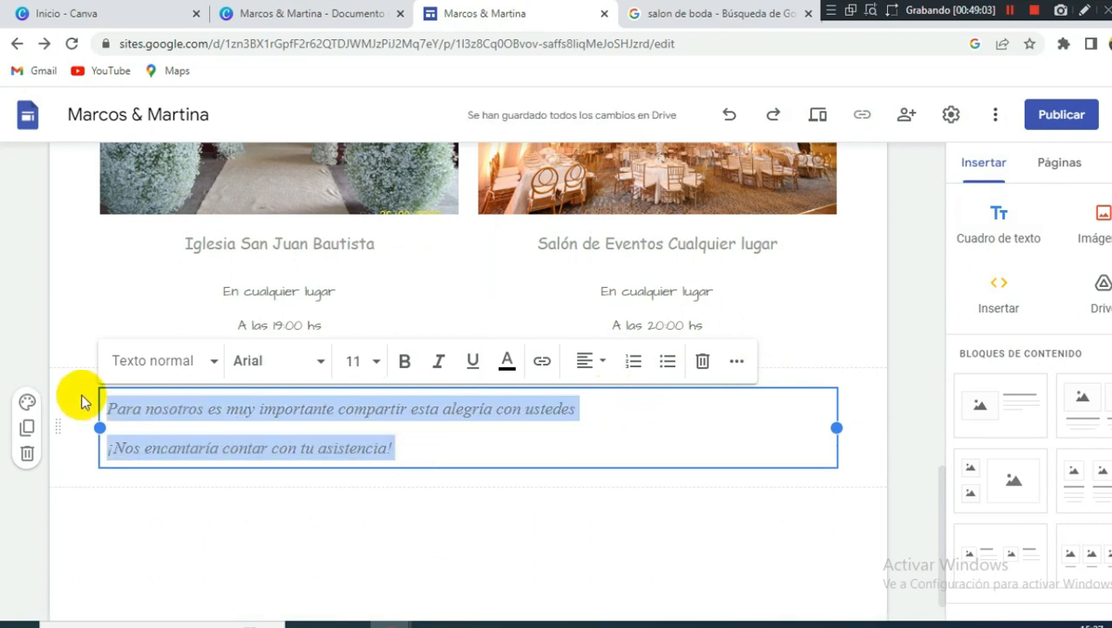
{"action": "left_click", "coordinate": [589, 361]}
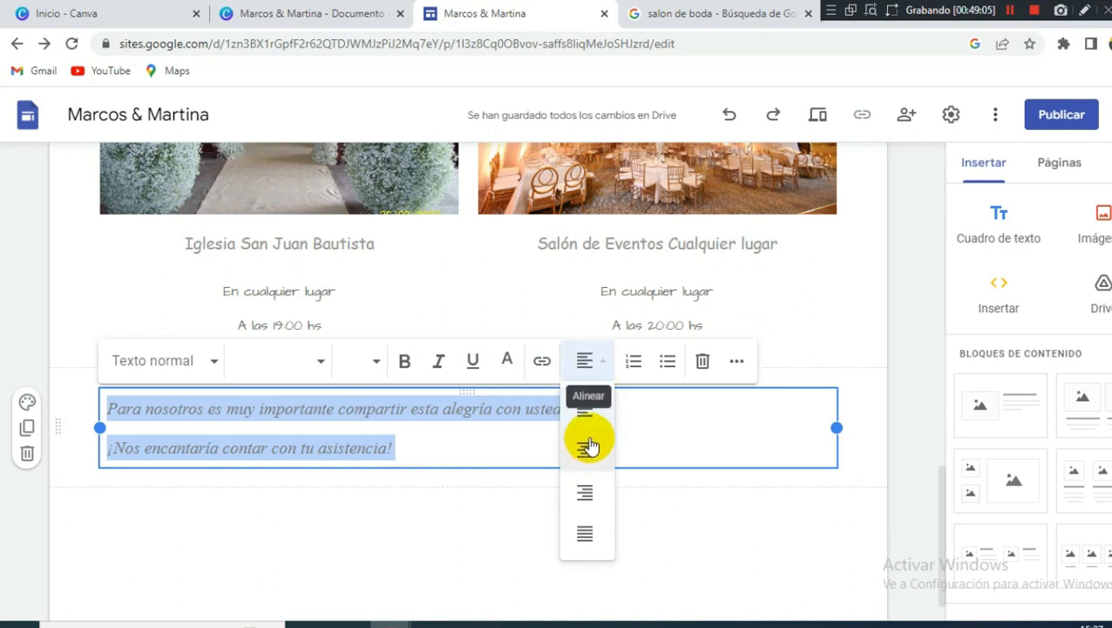
{"action": "left_click", "coordinate": [587, 449]}
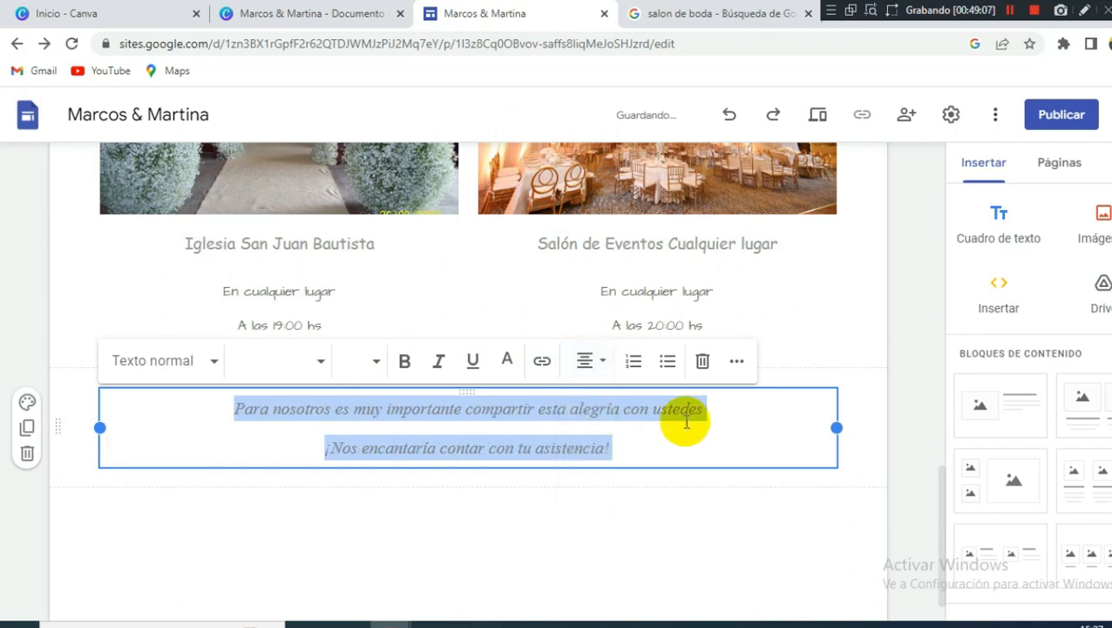
{"action": "left_click", "coordinate": [909, 318]}
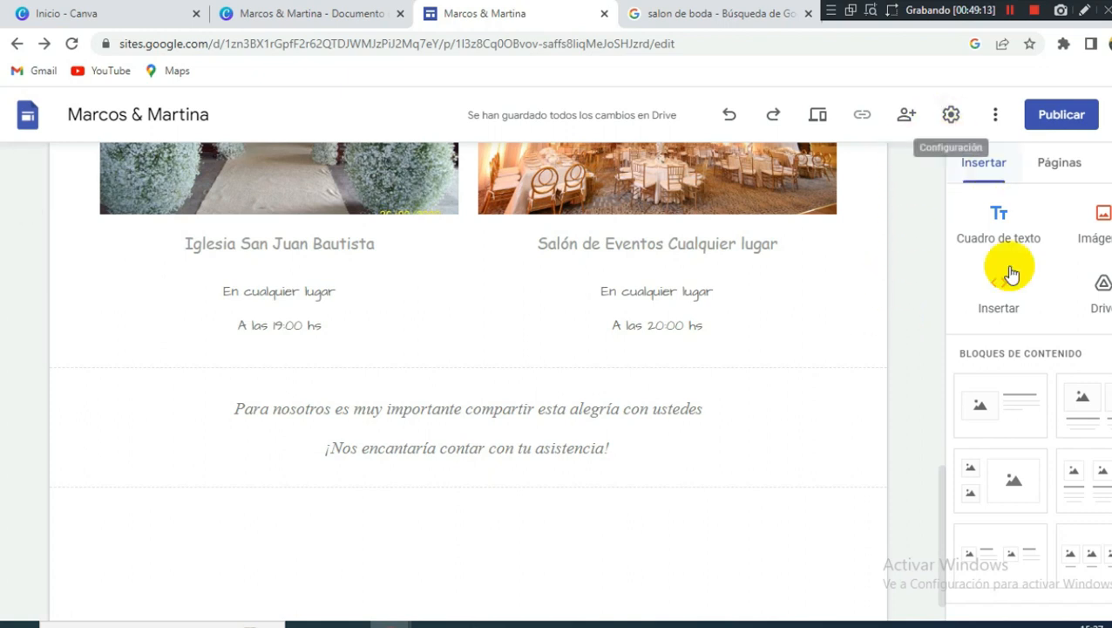
Insert a divider between the venues and the invitation message, and give the message section the Estilo 2 color.
{"action": "scroll", "coordinate": [1038, 434], "scroll_direction": "down", "scroll_amount": 8}
{"action": "left_click", "coordinate": [1012, 384]}
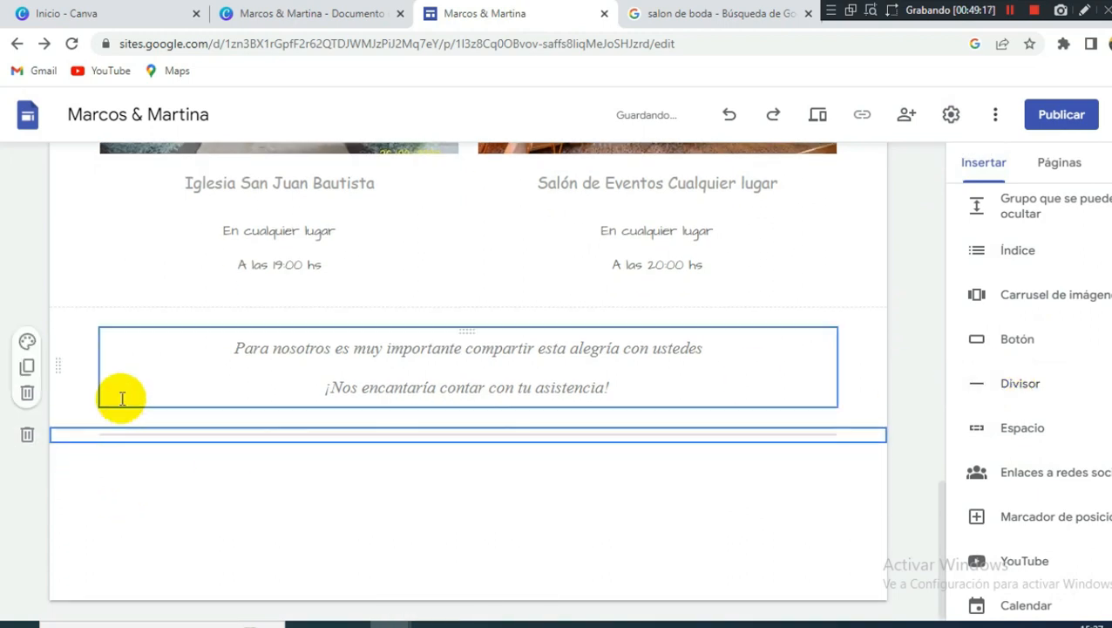
{"action": "left_click", "coordinate": [61, 431]}
{"action": "left_click_drag", "start_coordinate": [77, 371], "coordinate": [82, 346]}
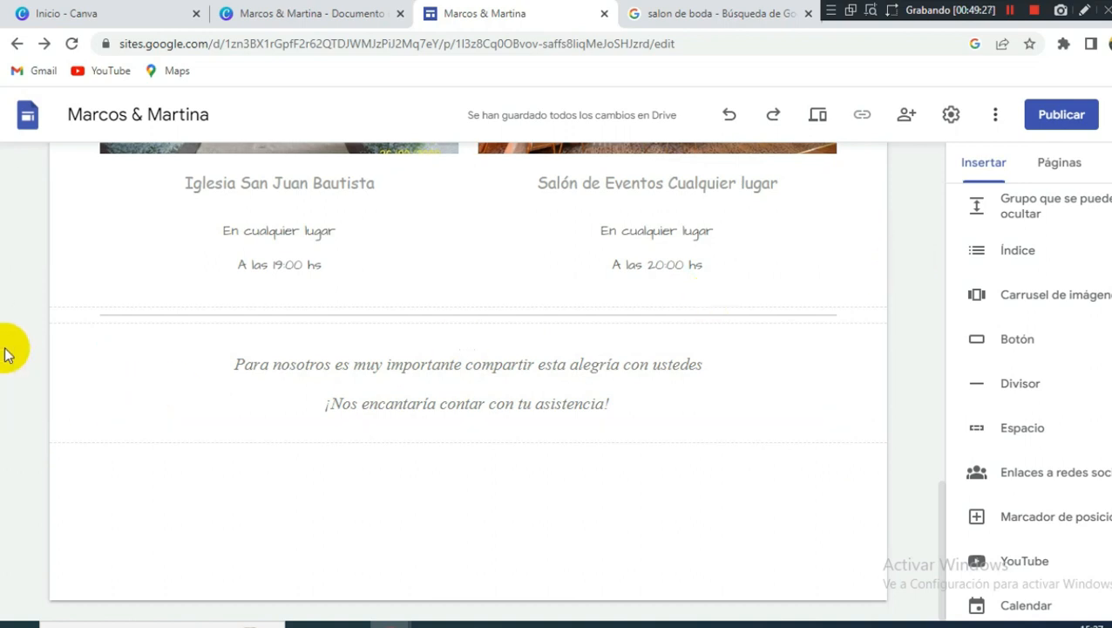
{"action": "left_click", "coordinate": [30, 367]}
{"action": "left_click", "coordinate": [95, 432]}
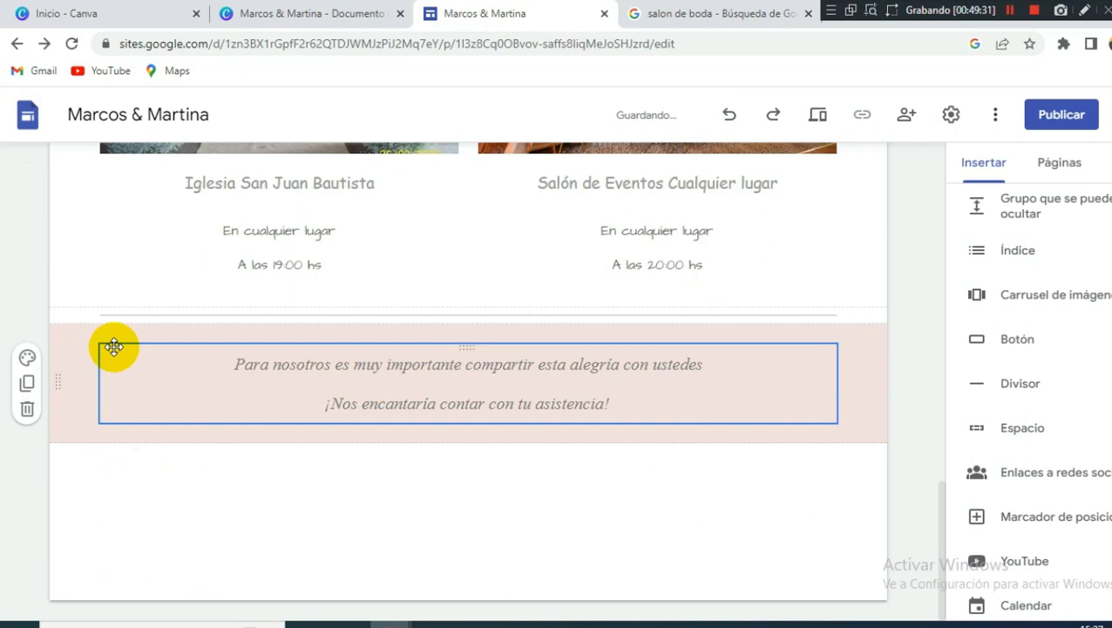
Check the divider and the colored message section in the phone preview and exit it.
{"action": "left_click", "coordinate": [820, 119]}
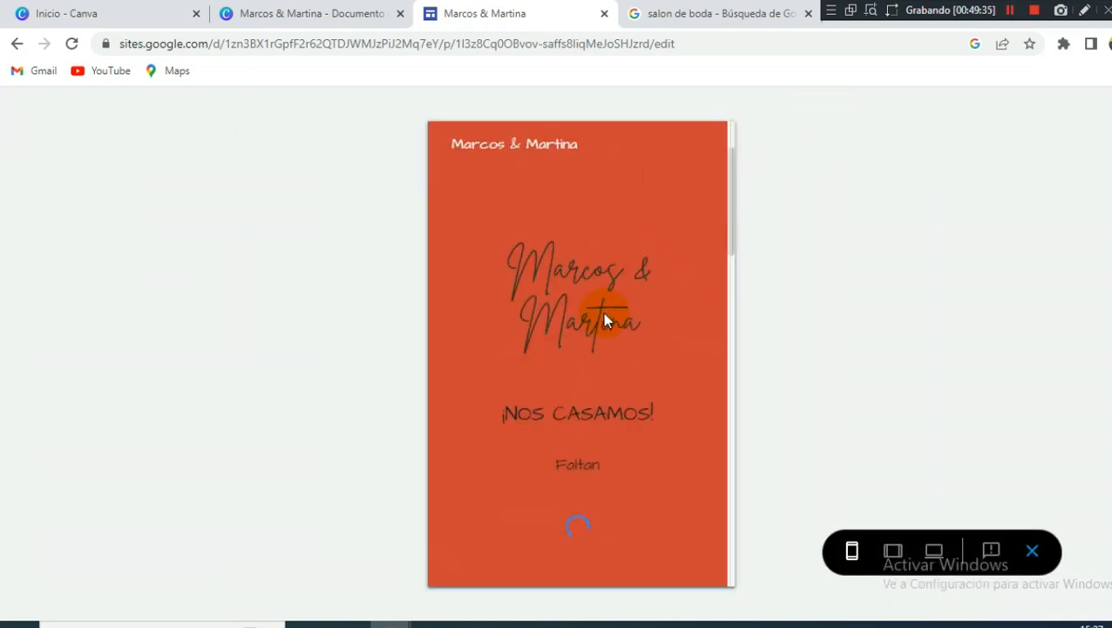
{"action": "scroll", "coordinate": [603, 312], "scroll_direction": "down", "scroll_amount": 10}
{"action": "scroll", "coordinate": [591, 326], "scroll_direction": "down", "scroll_amount": 2}
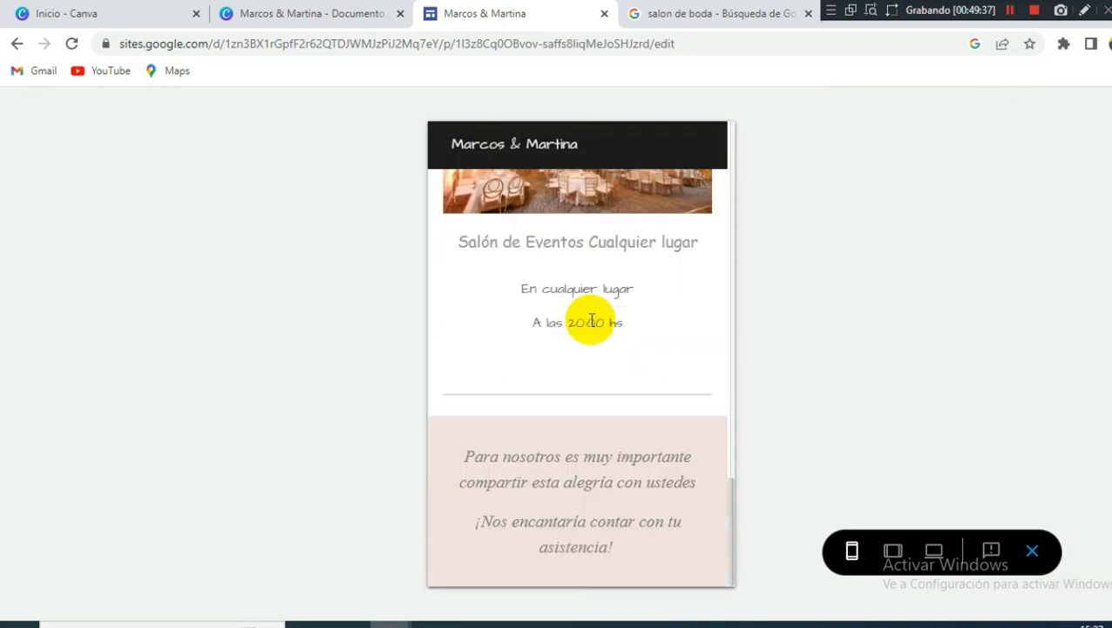
{"action": "left_click", "coordinate": [1031, 551]}
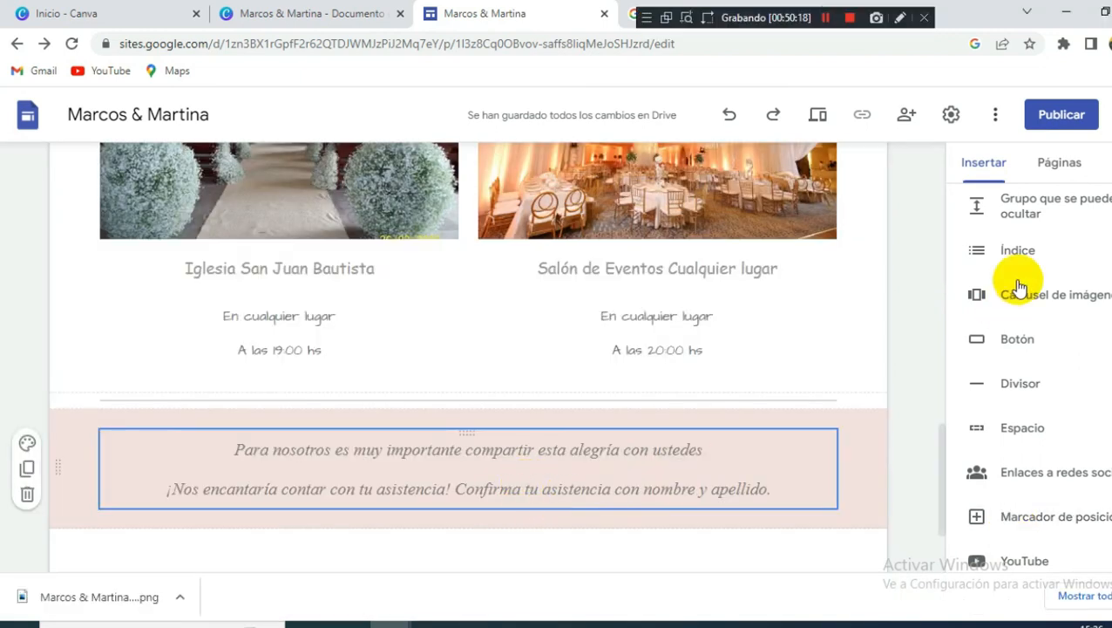
Duplicate the "¿Donde y Cuándo?" heading section and move the copy below the colored message section.
{"action": "scroll", "coordinate": [784, 371], "scroll_direction": "up", "scroll_amount": 5}
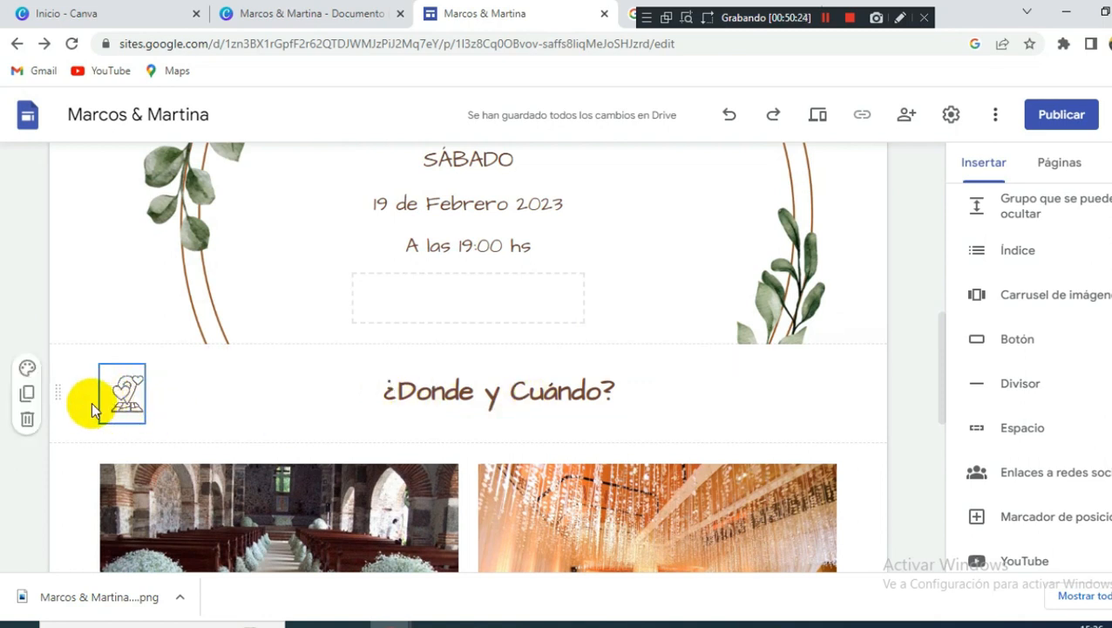
{"action": "left_click", "coordinate": [29, 396]}
{"action": "scroll", "coordinate": [82, 434], "scroll_direction": "down", "scroll_amount": 3}
{"action": "left_click", "coordinate": [57, 248]}
{"action": "left_click_drag", "start_coordinate": [94, 317], "coordinate": [168, 445]}
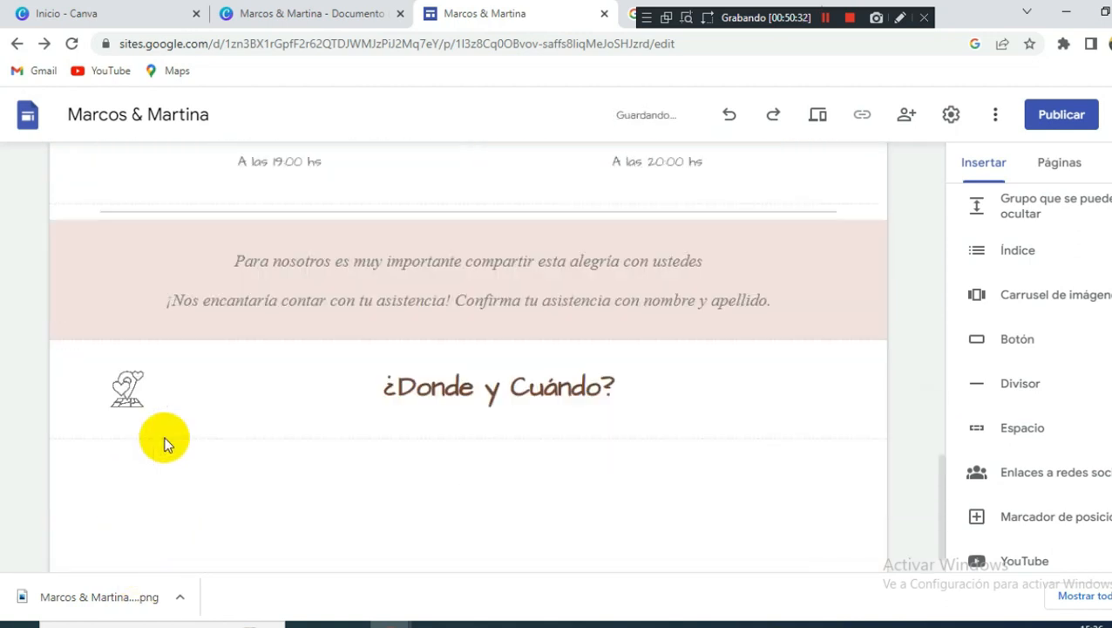
Replace the heading text in the copied section with "Regalo".
{"action": "left_click", "coordinate": [410, 385]}
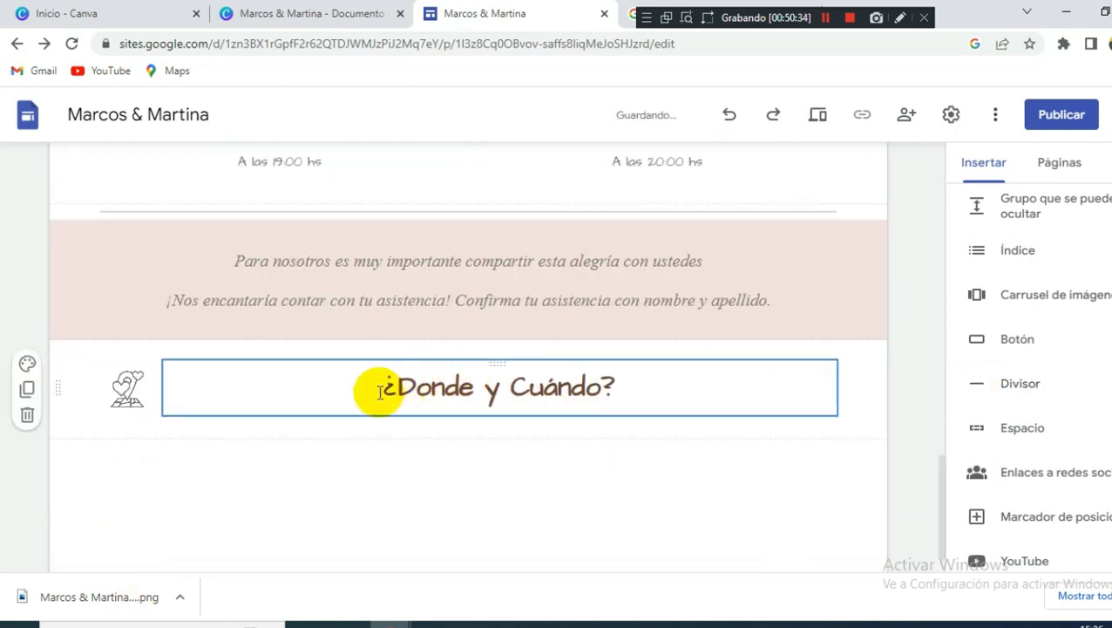
{"action": "left_click_drag", "start_coordinate": [373, 390], "coordinate": [527, 495]}
{"action": "type", "text": "Regalo"}
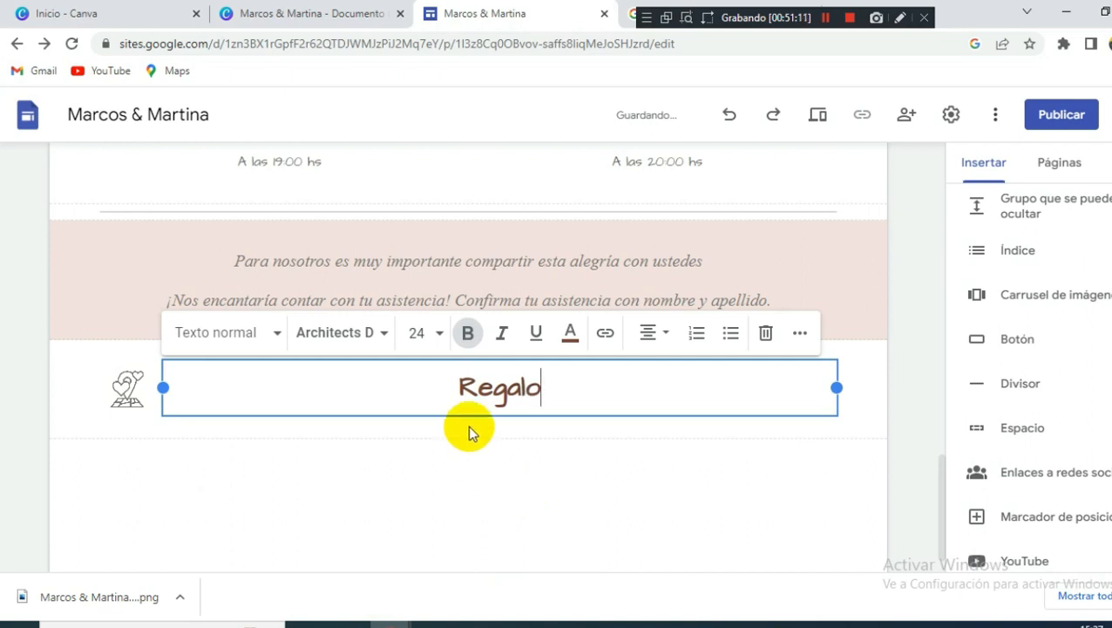
{"action": "left_click_drag", "start_coordinate": [464, 392], "coordinate": [649, 390]}
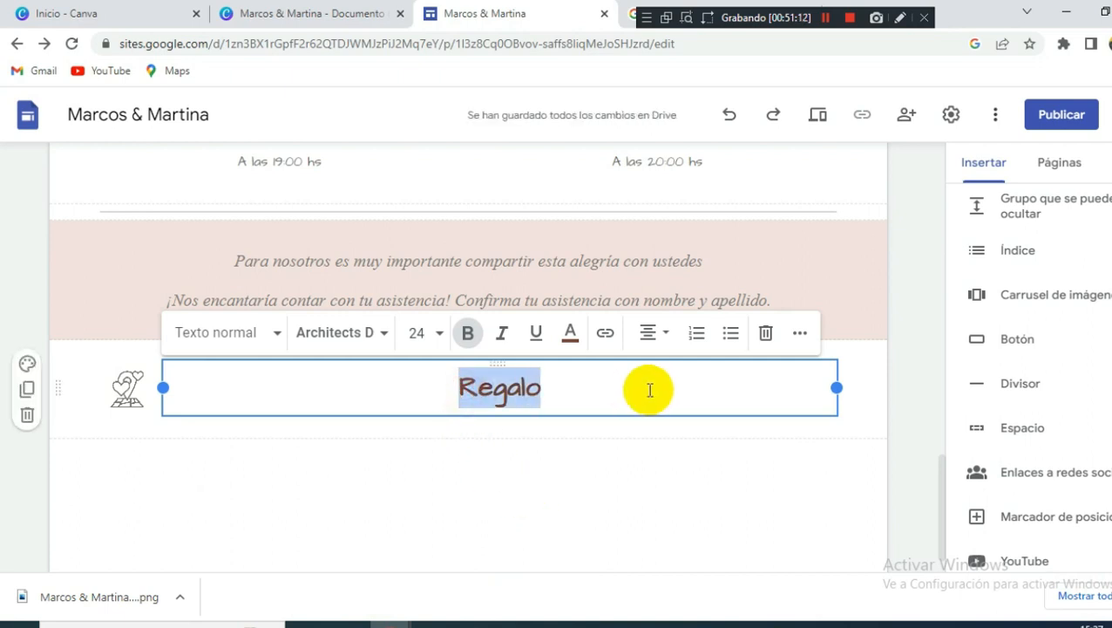
{"action": "type", "text": "Reg"}
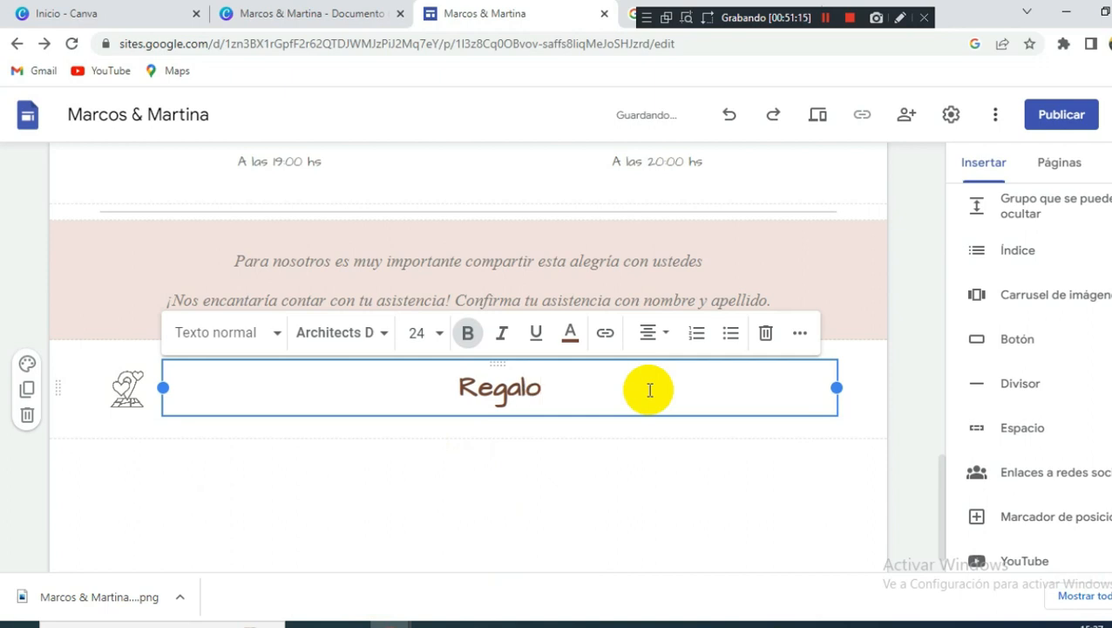
Adjust the crop of the icon beside "Regalo" so its frame shows the gift box instead of the map.
{"action": "left_click", "coordinate": [102, 389]}
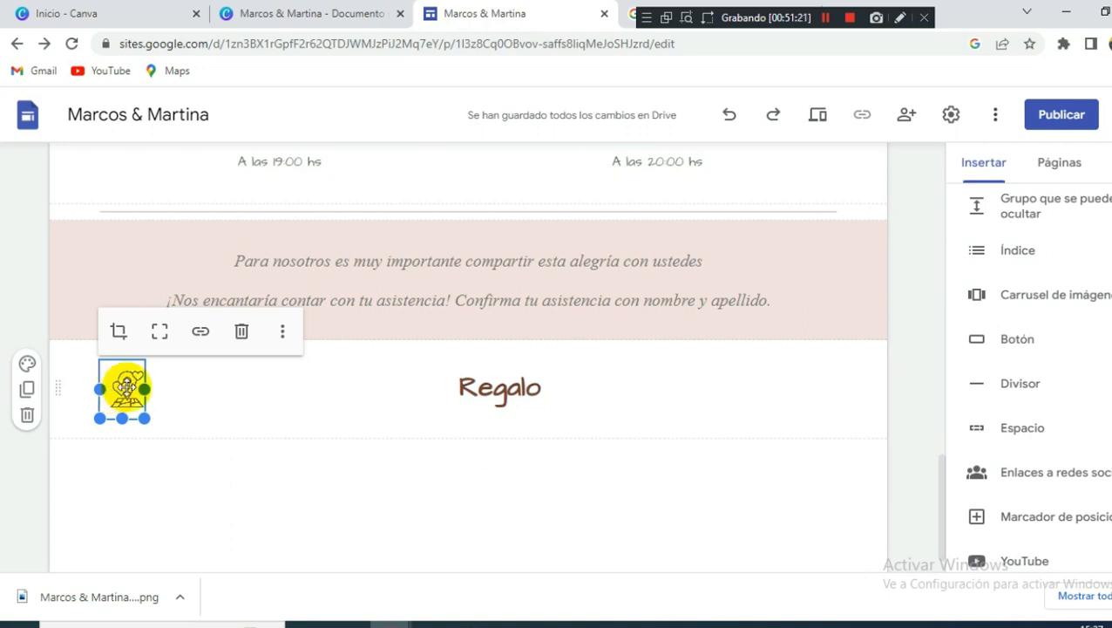
{"action": "double_click", "coordinate": [129, 381]}
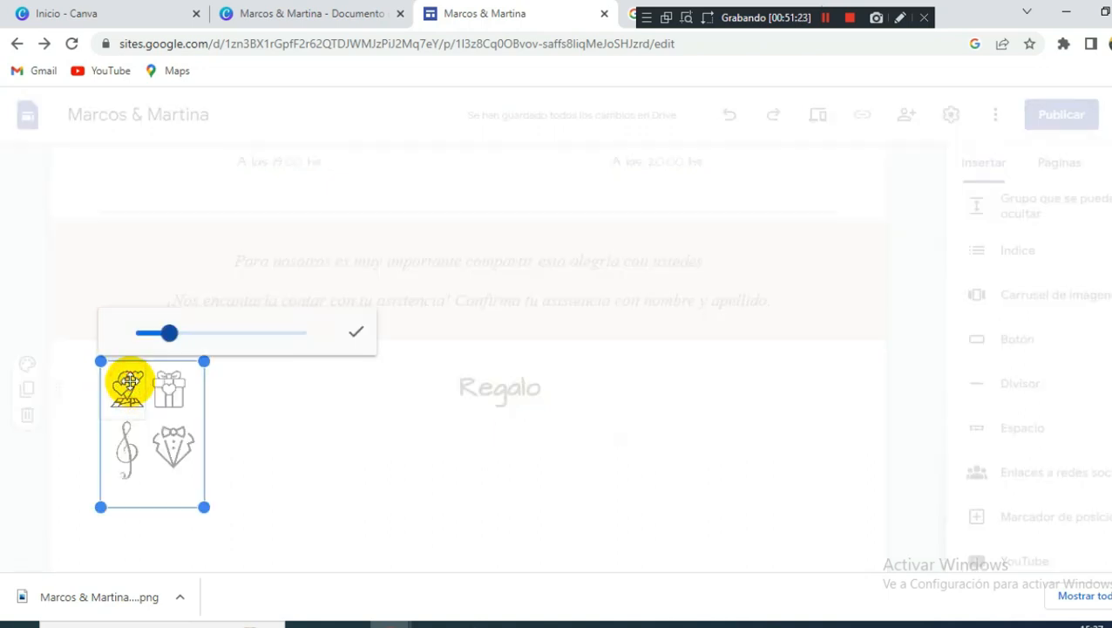
{"action": "left_click_drag", "start_coordinate": [152, 476], "coordinate": [117, 457]}
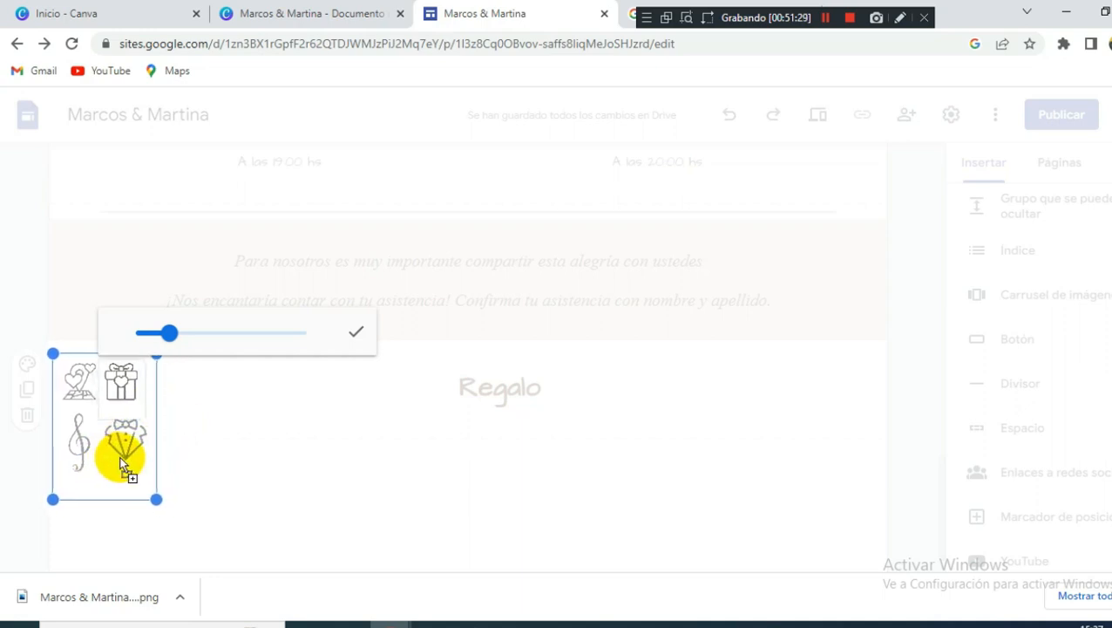
{"action": "left_click", "coordinate": [352, 328]}
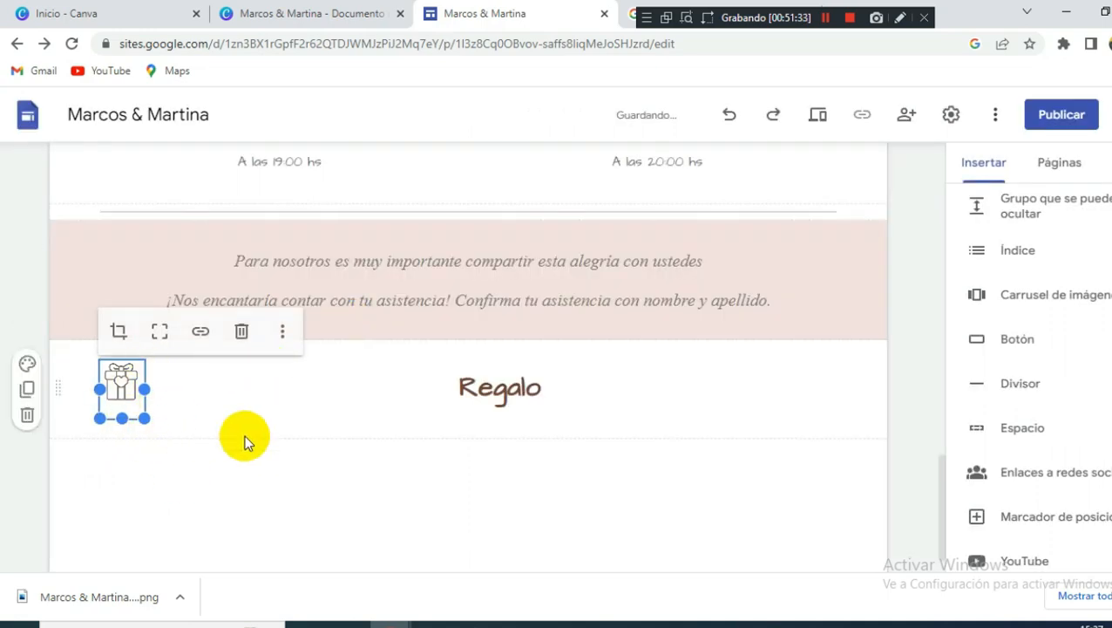
Duplicate the colored message section, move the copy below the "Regalo" heading and set its section color to Estilo 1.
{"action": "scroll", "coordinate": [261, 379], "scroll_direction": "up", "scroll_amount": 1}
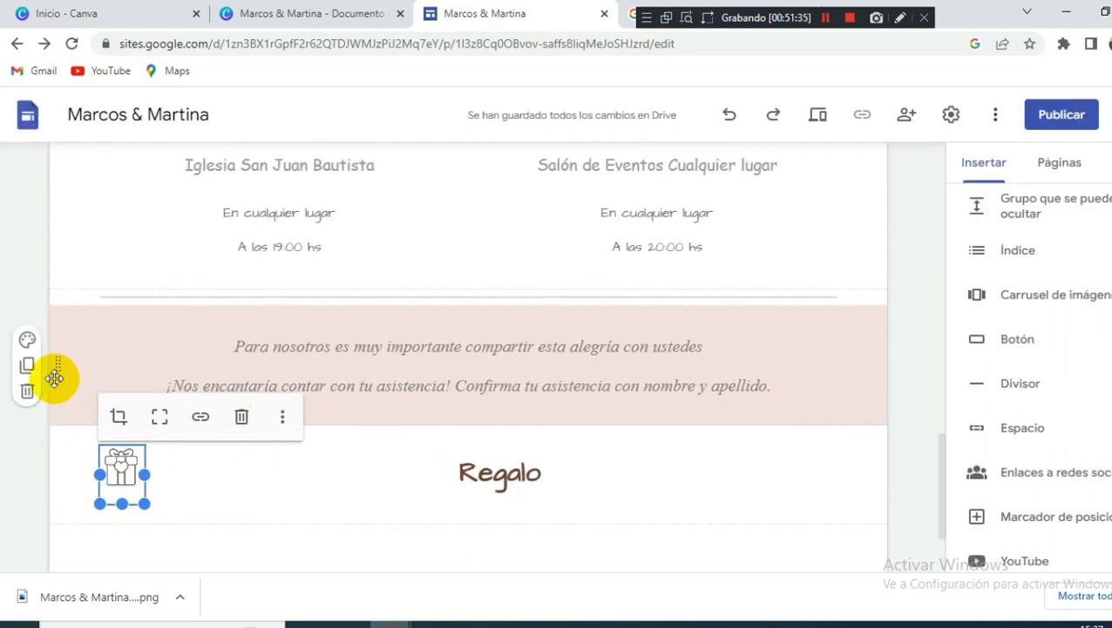
{"action": "left_click", "coordinate": [27, 365]}
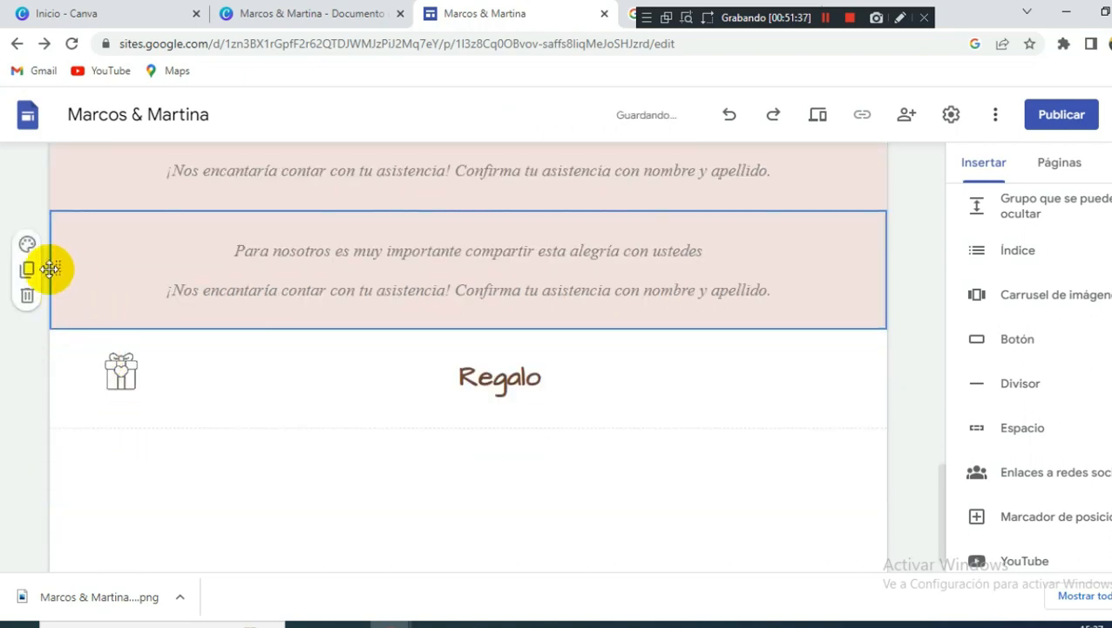
{"action": "left_click_drag", "start_coordinate": [54, 269], "coordinate": [102, 446]}
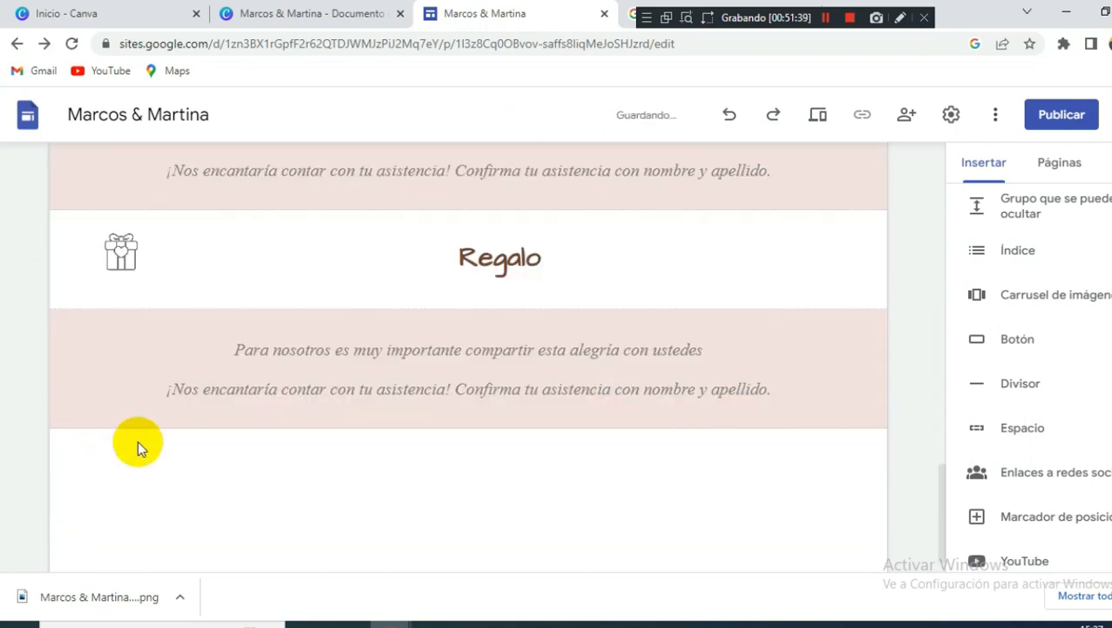
{"action": "left_click", "coordinate": [33, 336]}
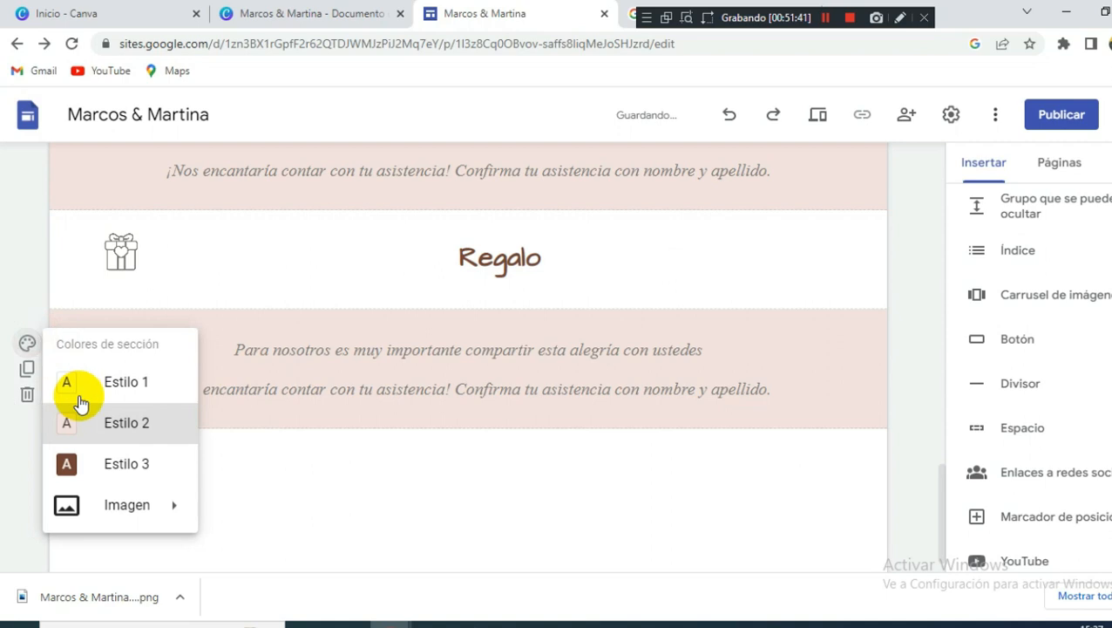
{"action": "left_click", "coordinate": [144, 380]}
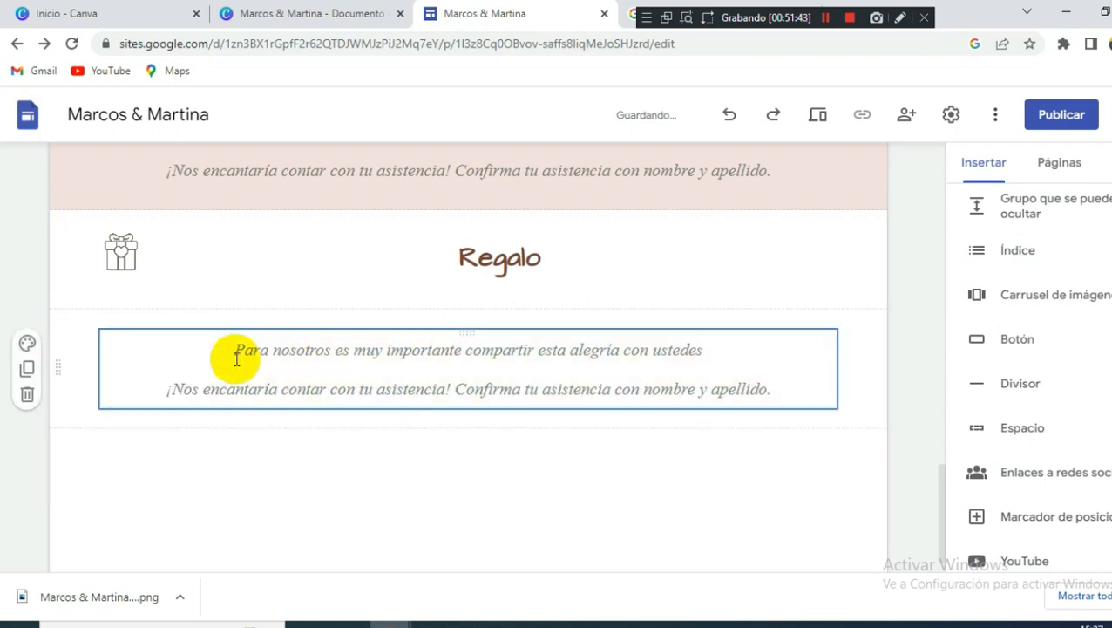
Replace the message below "Regalo" with "¡Para nosotros lo más importante es tu presencia! Pero si deseas tener un detalle con nosotros, puedes hacerlo con esta opción:".
{"action": "left_click_drag", "start_coordinate": [229, 349], "coordinate": [790, 390]}
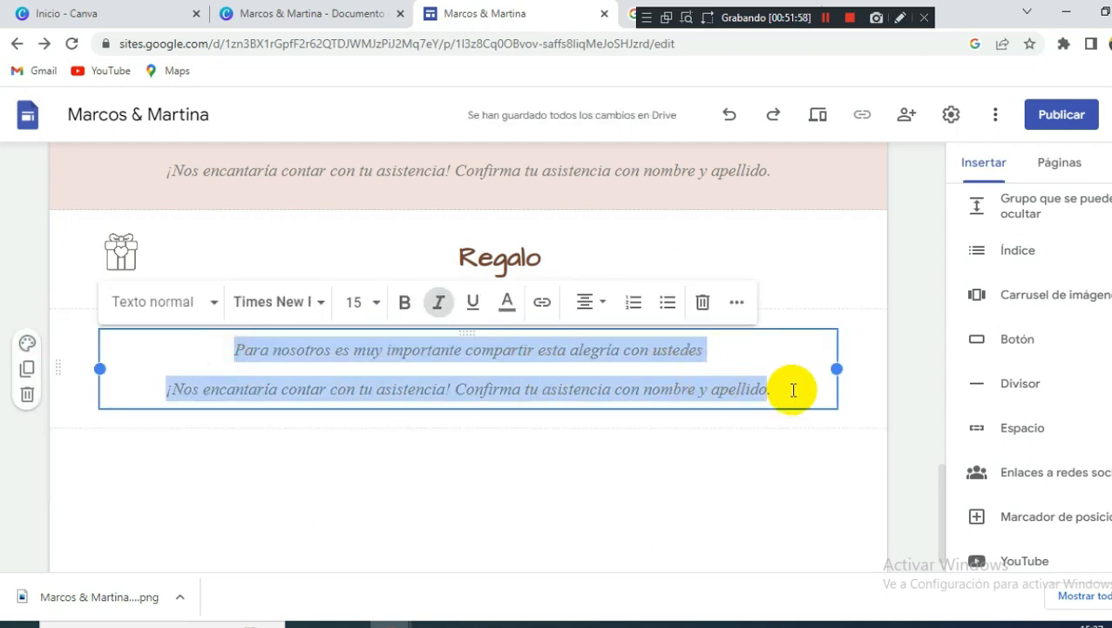
{"action": "type", "text": "¡Para nosotros lo más importante es tu presencia! Pero si deseas tener un detalle con nosotros, puedes hacerlo con alguna de estas opciones:"}
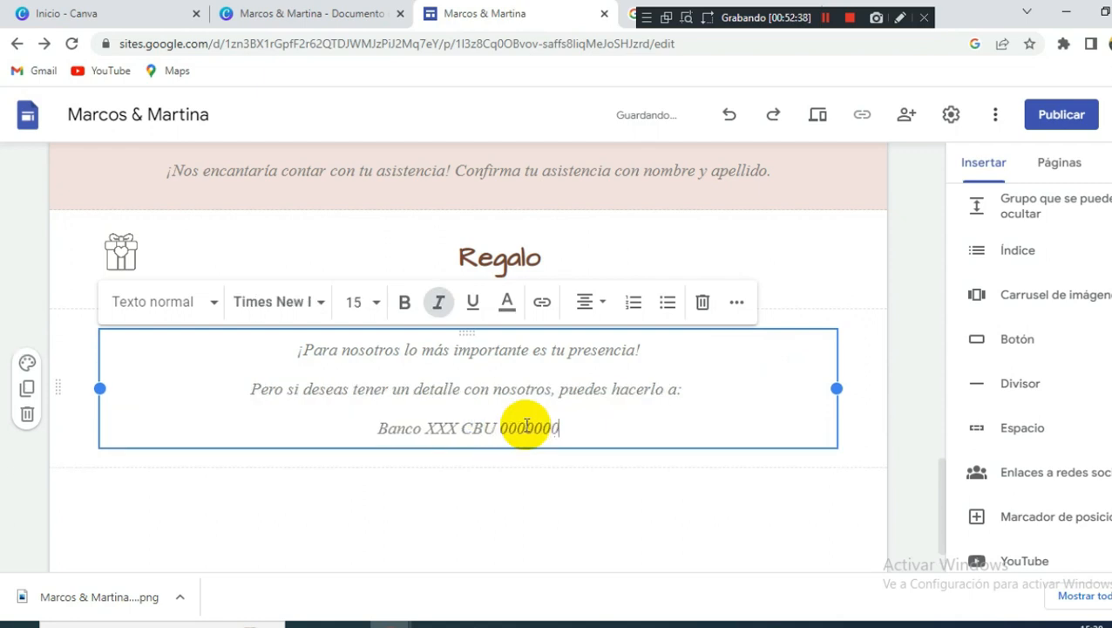
{"action": "type", "text": "0000000 ALIAS"}
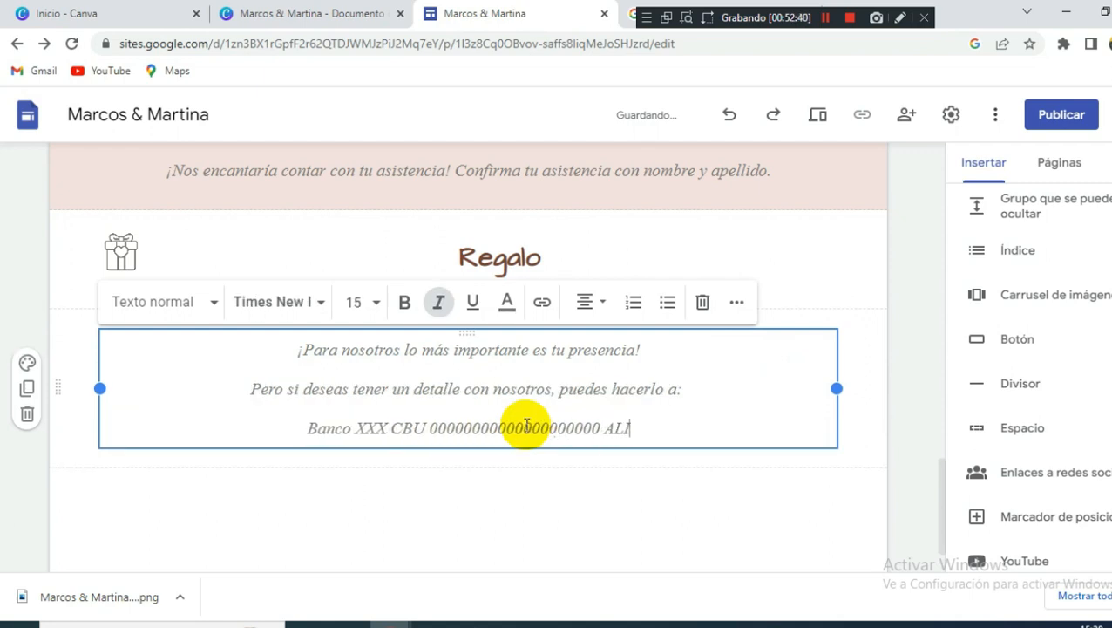
{"action": "type", "text": " 000000000000"}
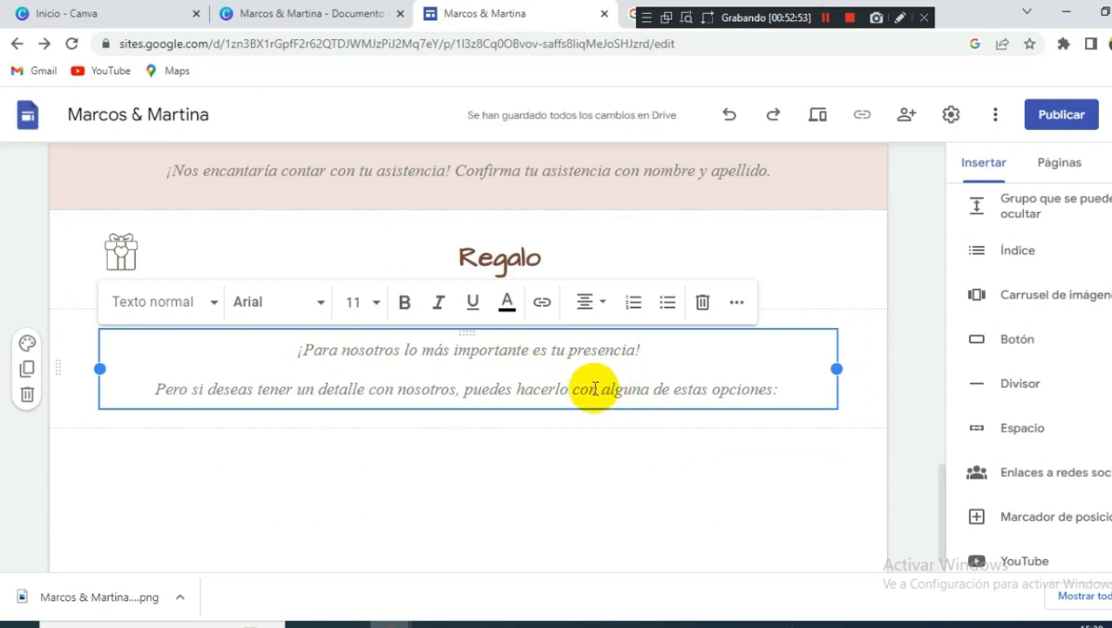
{"action": "left_click_drag", "start_coordinate": [596, 389], "coordinate": [691, 389]}
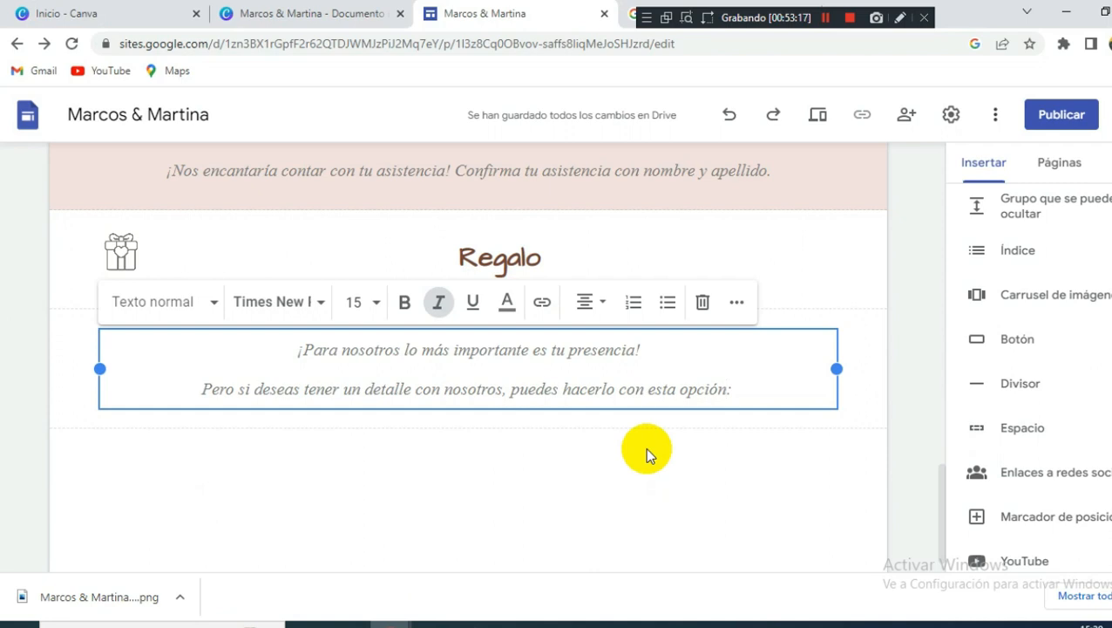
Review the venue details and the attendance message sections above the "Regalo" heading.
{"action": "scroll", "coordinate": [645, 448], "scroll_direction": "up", "scroll_amount": 3}
{"action": "scroll", "coordinate": [648, 448], "scroll_direction": "up", "scroll_amount": 2}
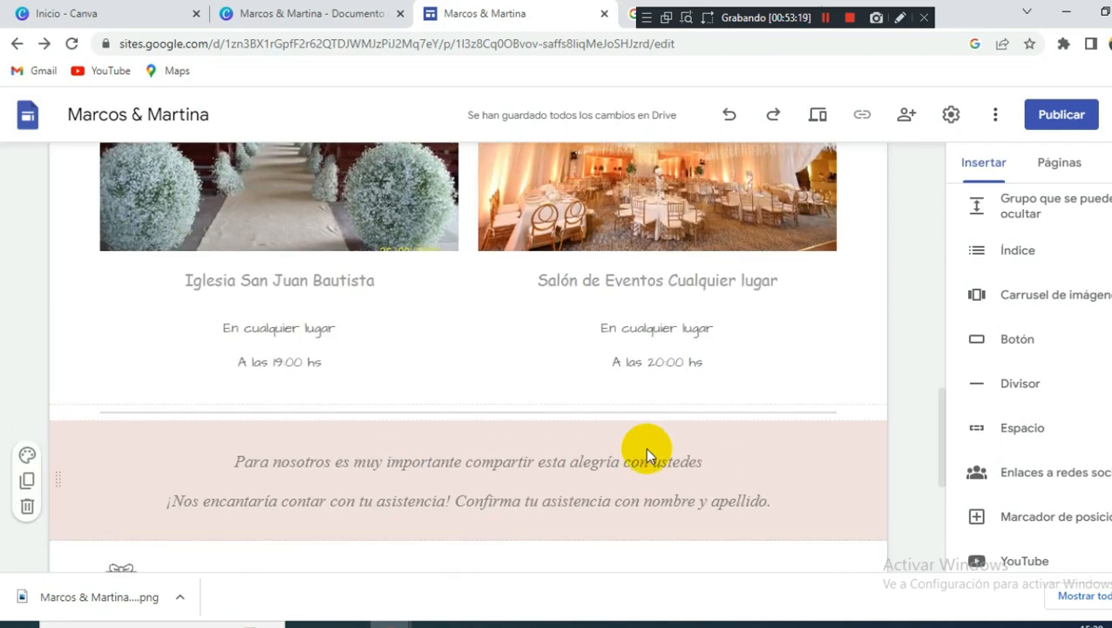
{"action": "scroll", "coordinate": [648, 448], "scroll_direction": "down", "scroll_amount": 4}
{"action": "scroll", "coordinate": [648, 448], "scroll_direction": "up", "scroll_amount": 5}
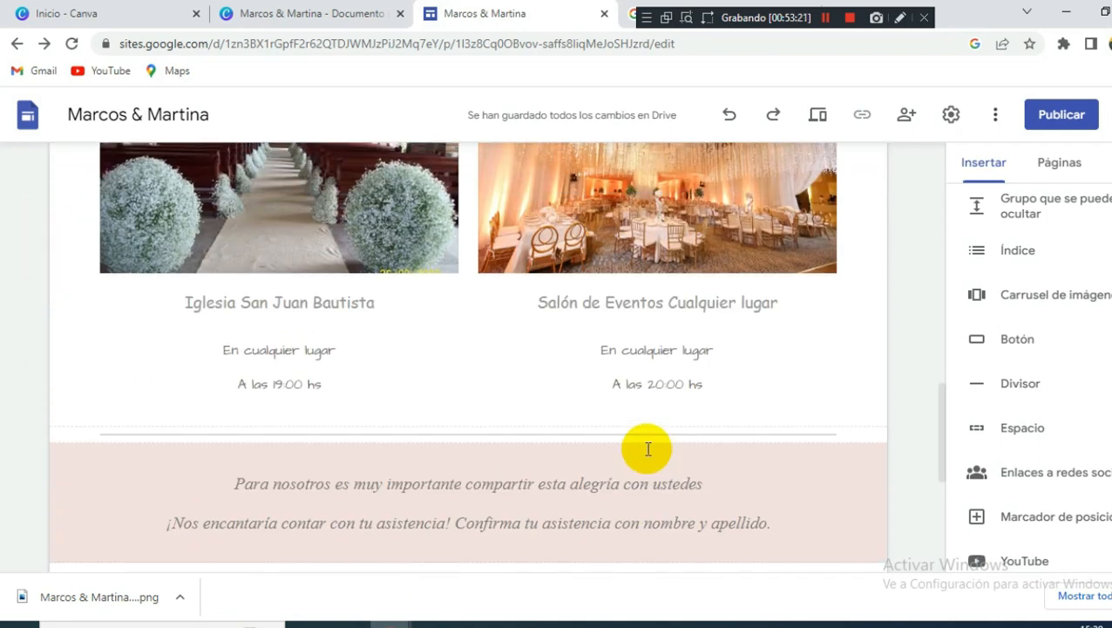
{"action": "left_click", "coordinate": [516, 452]}
{"action": "scroll", "coordinate": [555, 386], "scroll_direction": "down", "scroll_amount": 3}
{"action": "left_click", "coordinate": [529, 449]}
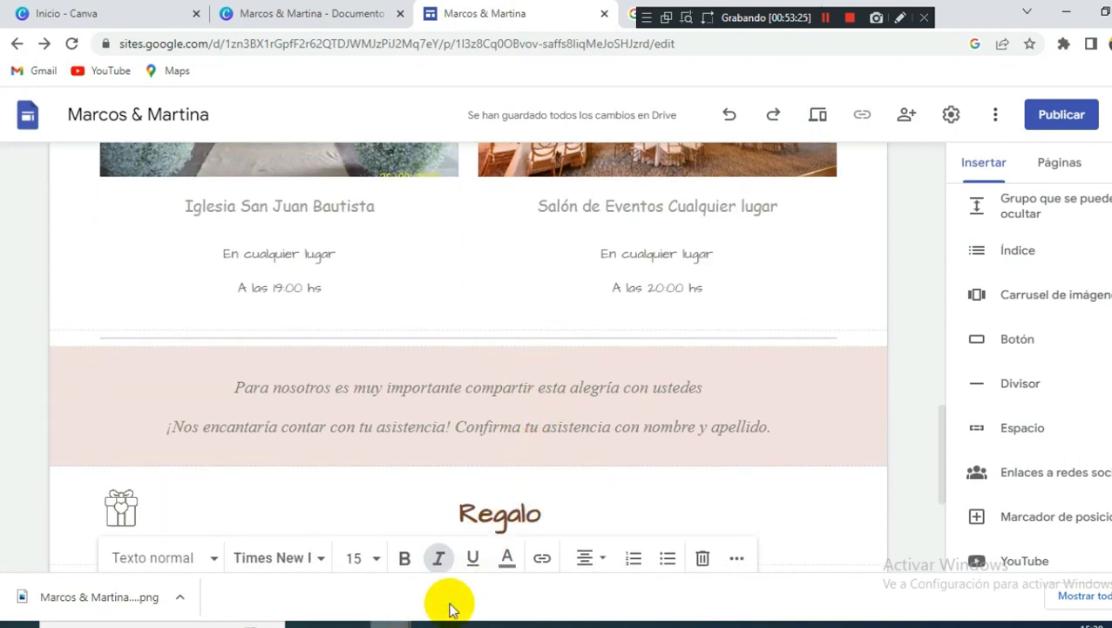
{"action": "scroll", "coordinate": [857, 434], "scroll_direction": "down", "scroll_amount": 3}
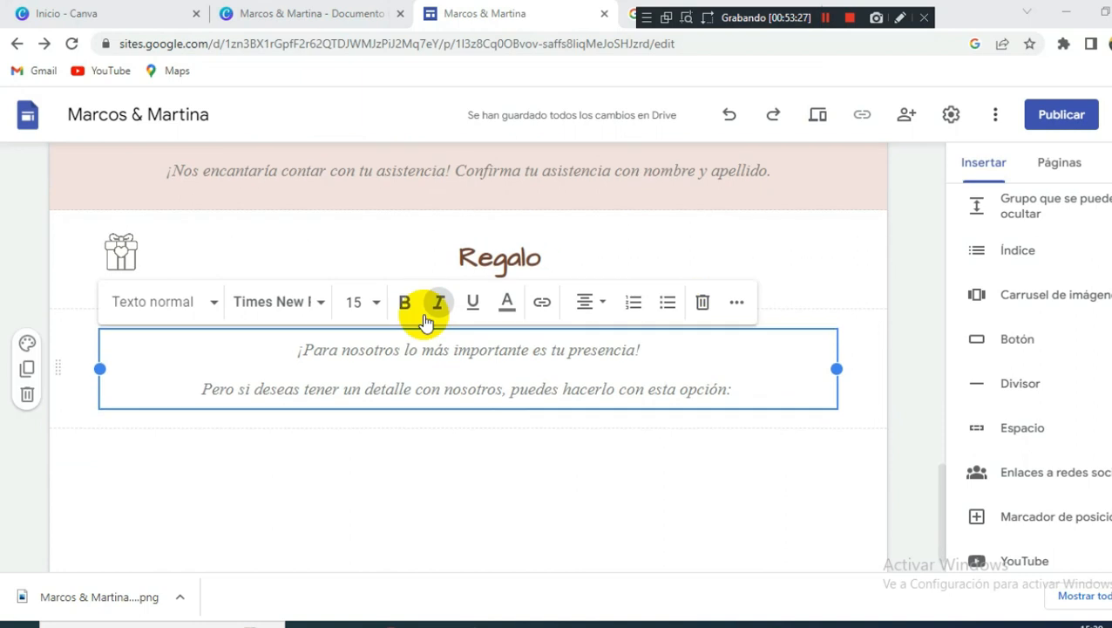
Duplicate the "Regalo" heading section, placing the copy below the gift message, and delete the gift icon from the copy.
{"action": "left_click", "coordinate": [25, 260]}
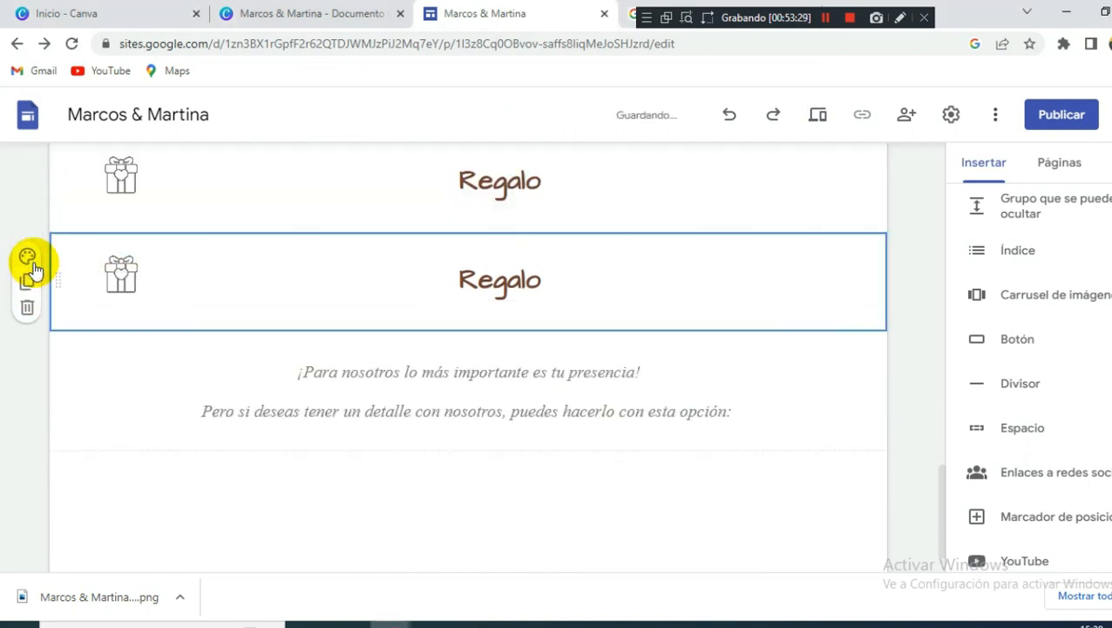
{"action": "left_click_drag", "start_coordinate": [60, 252], "coordinate": [101, 417]}
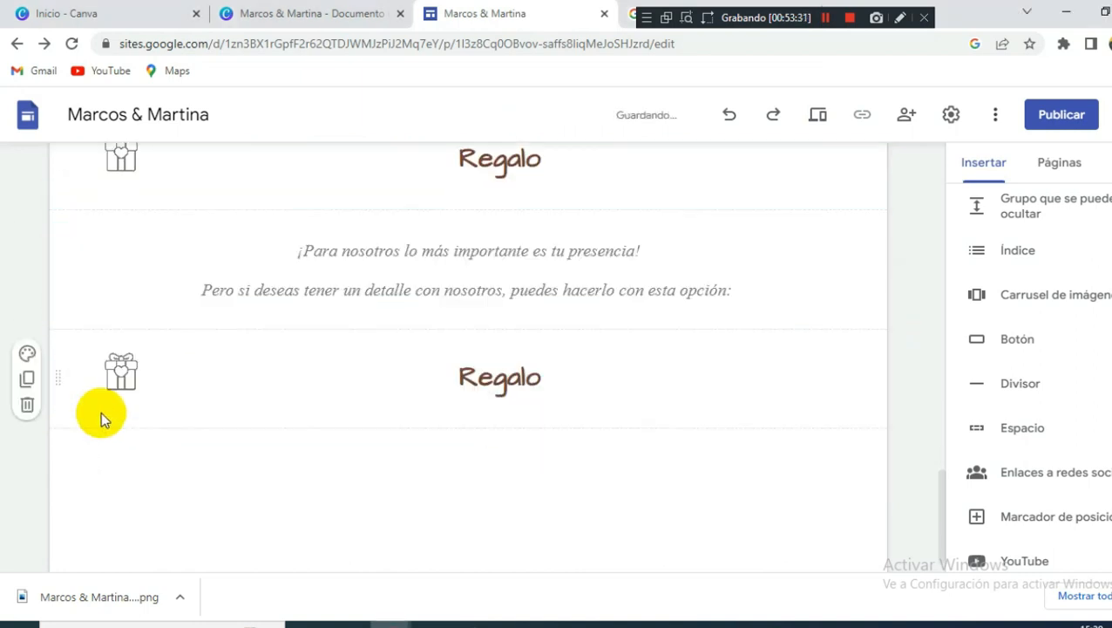
{"action": "left_click", "coordinate": [116, 372]}
{"action": "left_click", "coordinate": [238, 320]}
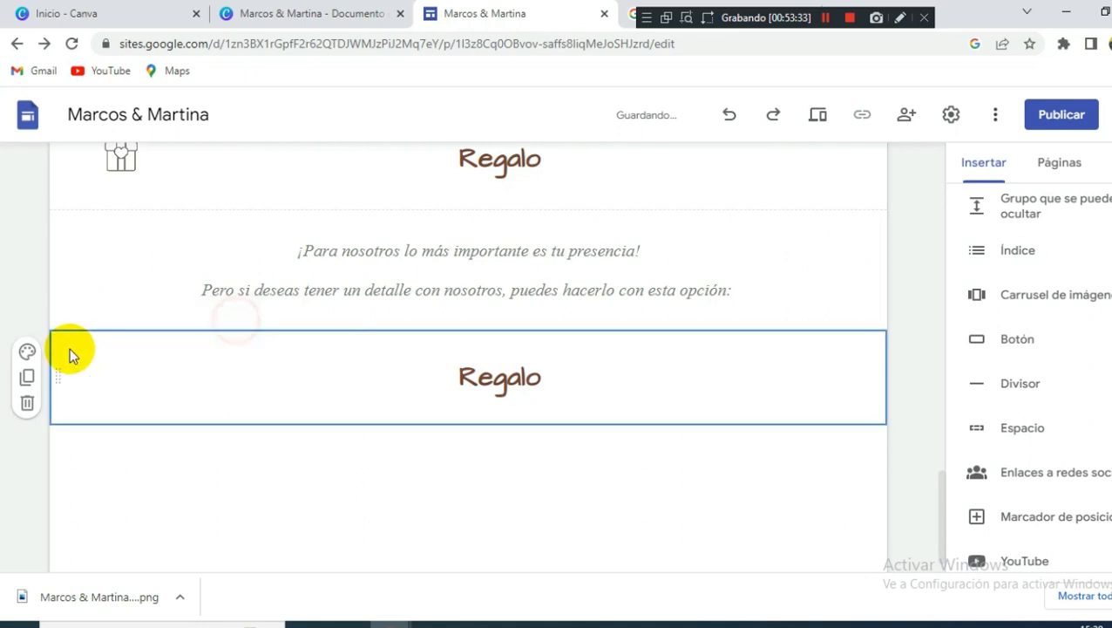
Replace the heading text in the copied section without an icon with "Indicaciones para el evento".
{"action": "left_click", "coordinate": [447, 377]}
{"action": "left_click_drag", "start_coordinate": [448, 377], "coordinate": [618, 384]}
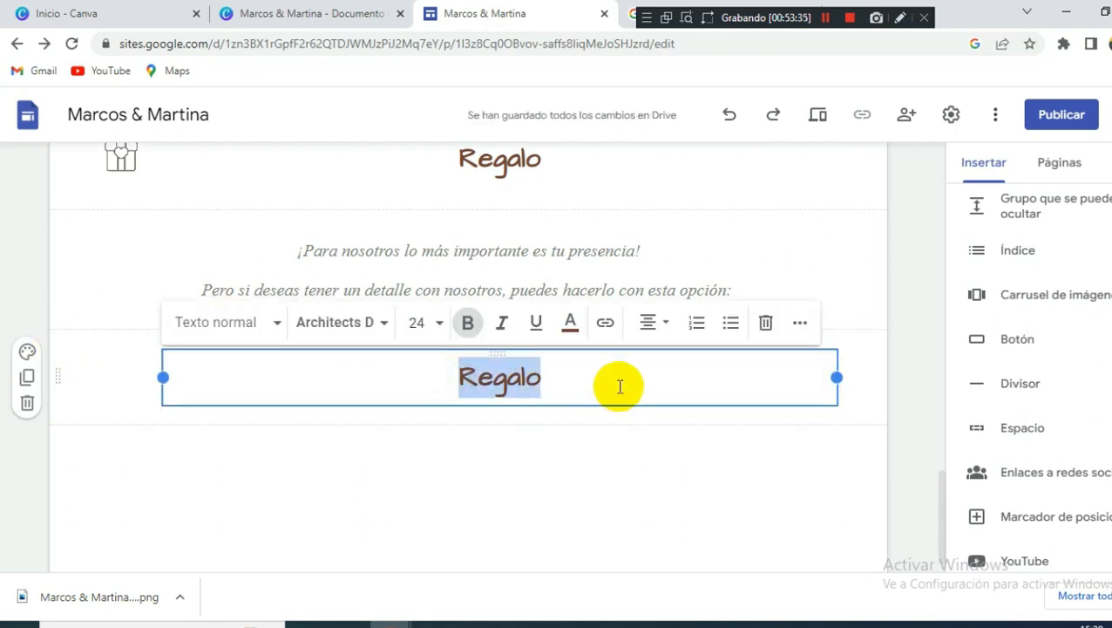
{"action": "key", "text": "BackSpace"}
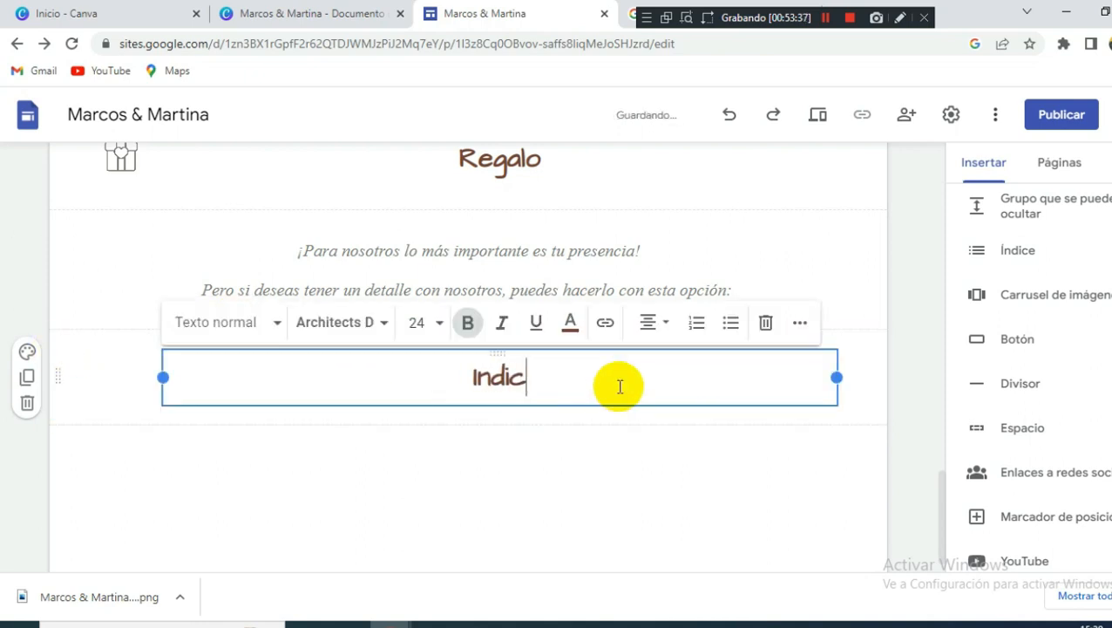
{"action": "type", "text": "Indicaciones para el evento"}
{"action": "left_click", "coordinate": [799, 253]}
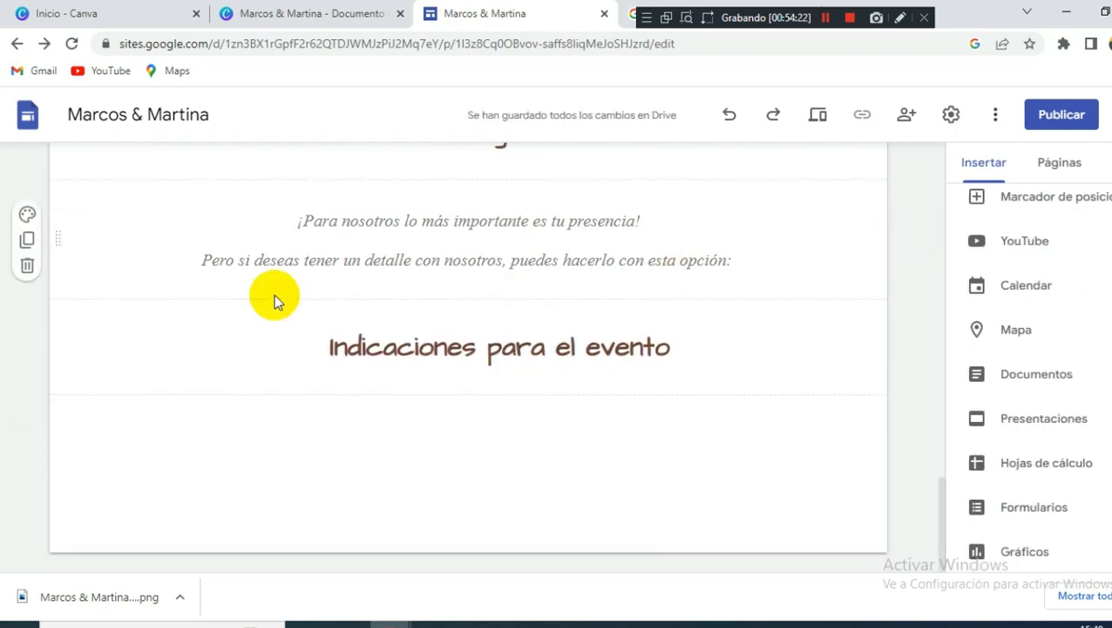
Duplicate the original "Regalo" heading section and move the copy below "Indicaciones para el evento".
{"action": "scroll", "coordinate": [231, 323], "scroll_direction": "up", "scroll_amount": 3}
{"action": "left_click", "coordinate": [27, 383]}
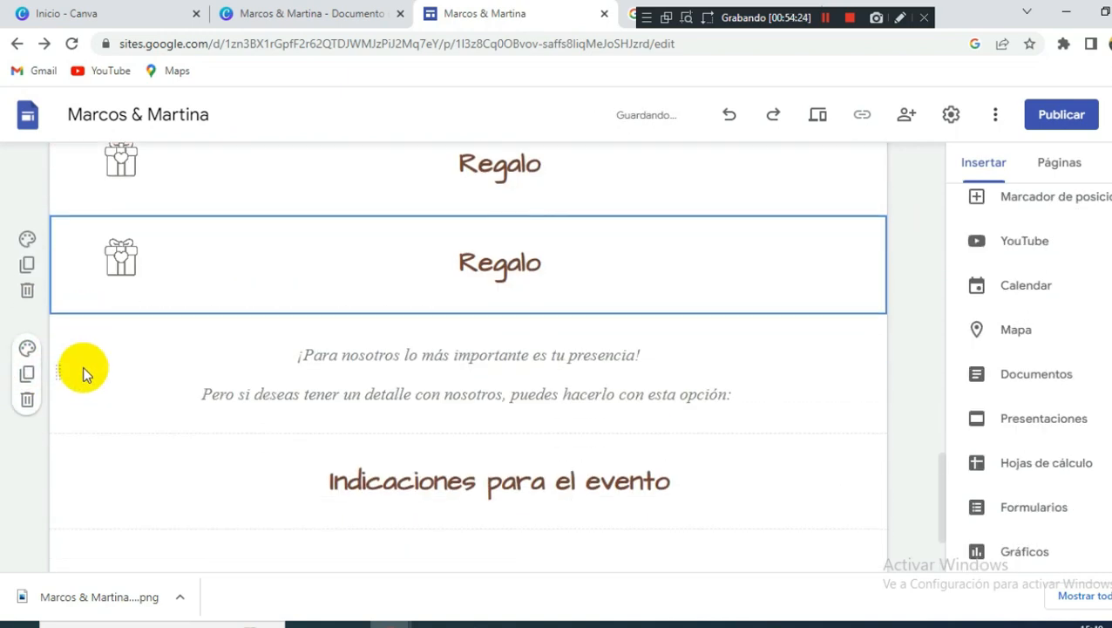
{"action": "left_click_drag", "start_coordinate": [60, 259], "coordinate": [188, 423]}
Replace the heading text in the new "Regalo" copy with "Dress Code" and add "Elegante" on a second line.
{"action": "left_click", "coordinate": [839, 346]}
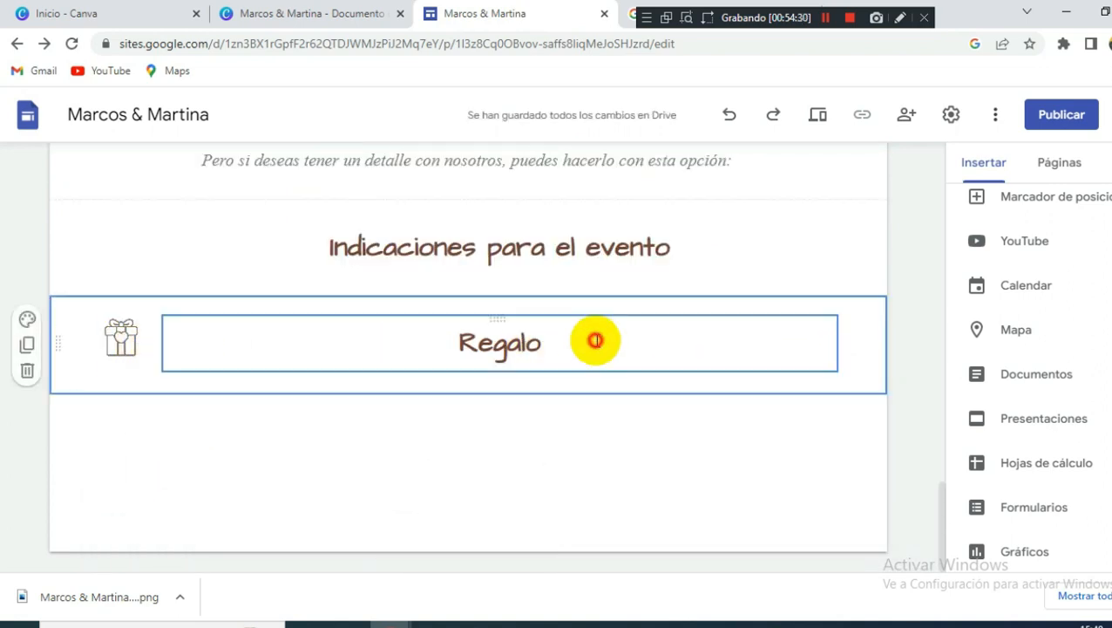
{"action": "left_click", "coordinate": [836, 346]}
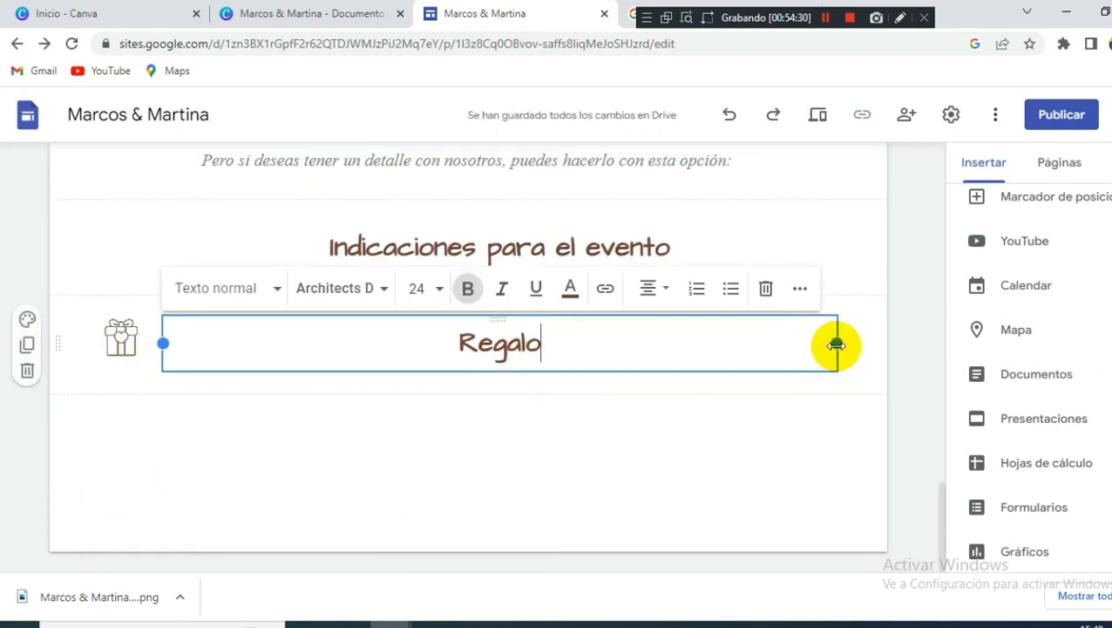
{"action": "left_click", "coordinate": [121, 349]}
{"action": "left_click_drag", "start_coordinate": [437, 350], "coordinate": [791, 325]}
{"action": "type", "text": "Dress Code"}
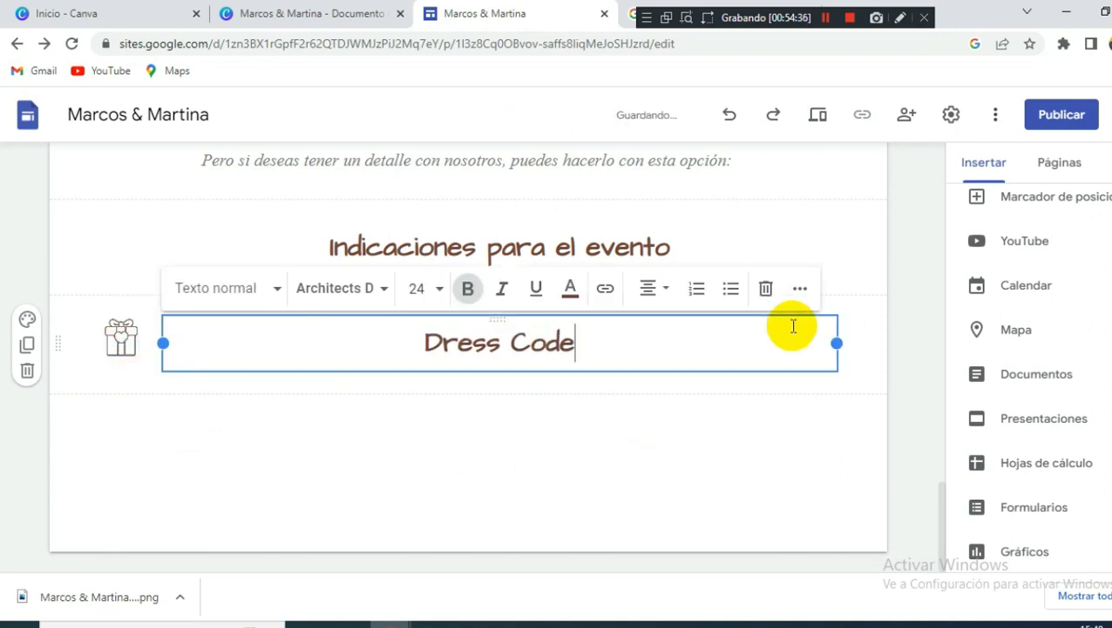
{"action": "key", "text": "Return"}
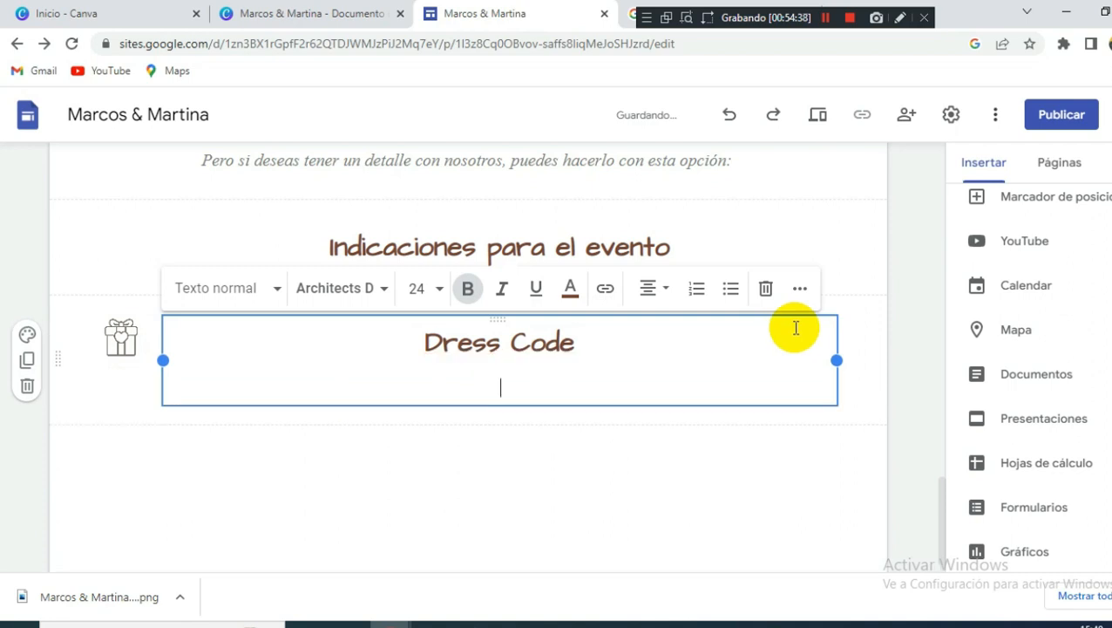
{"action": "type", "text": "Elegante"}
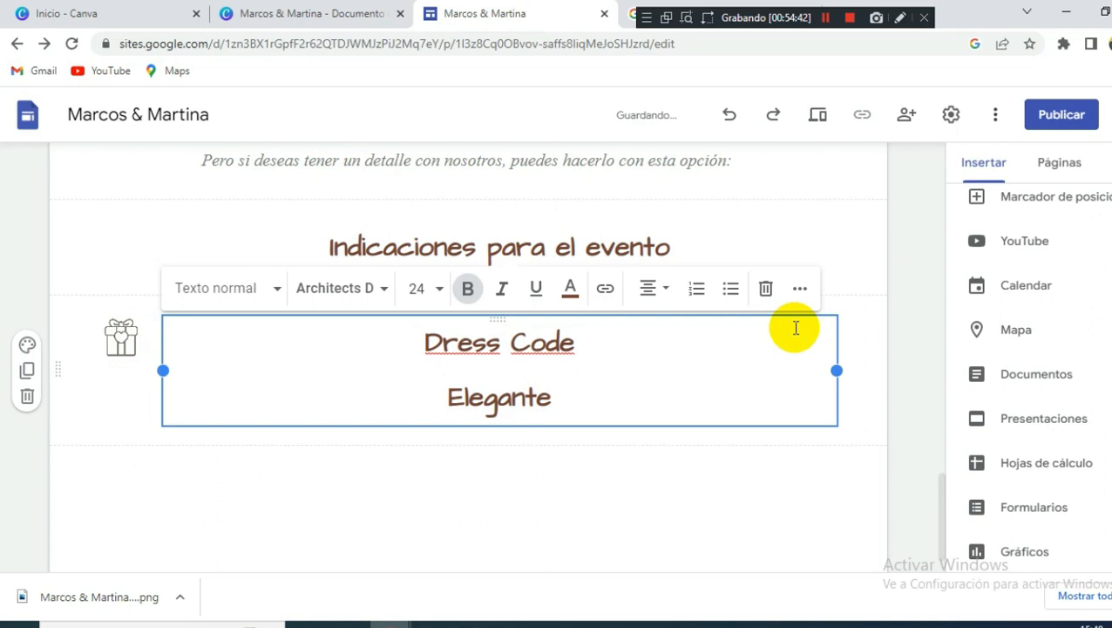
Format "Elegante" as non-bold italic text at size 15 in gray #7a7a7a.
{"action": "left_click", "coordinate": [561, 160]}
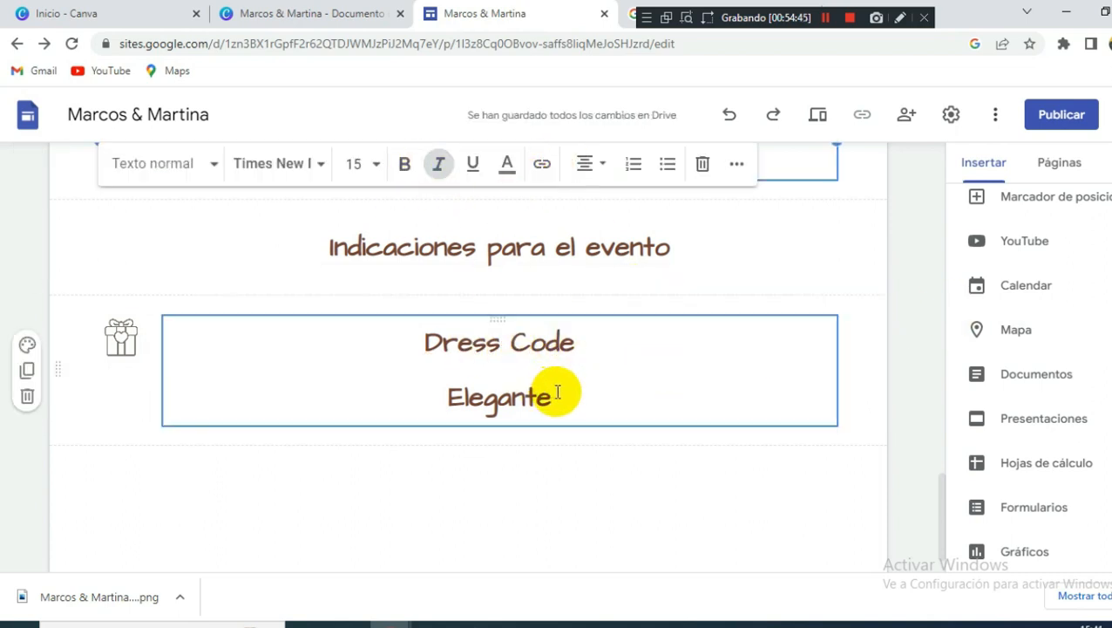
{"action": "left_click_drag", "start_coordinate": [556, 392], "coordinate": [380, 385]}
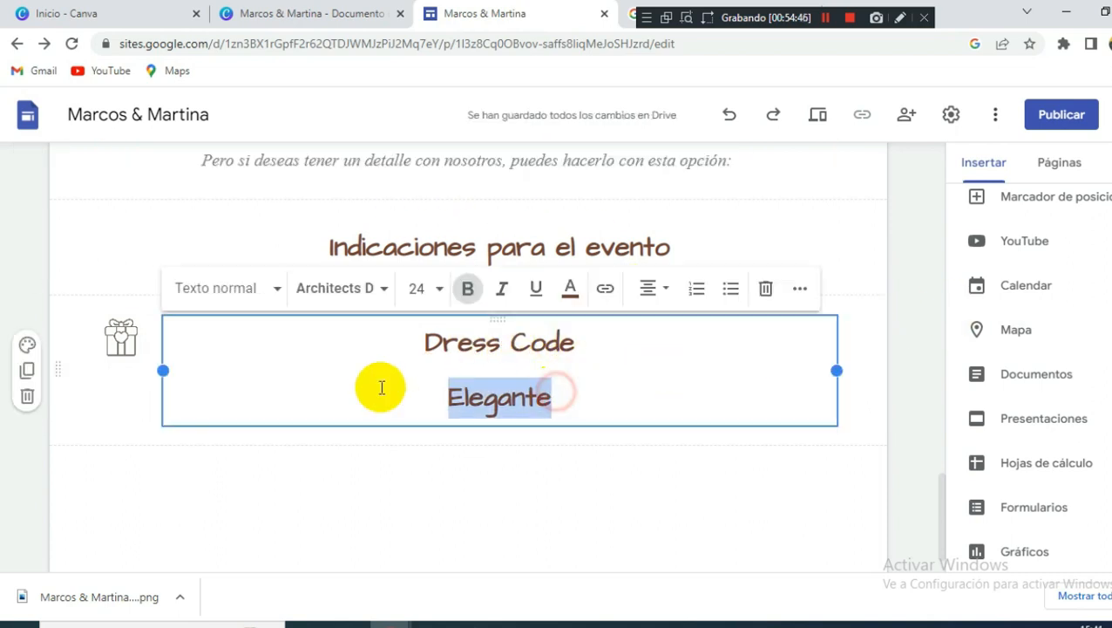
{"action": "left_click", "coordinate": [500, 290]}
{"action": "left_click", "coordinate": [411, 287]}
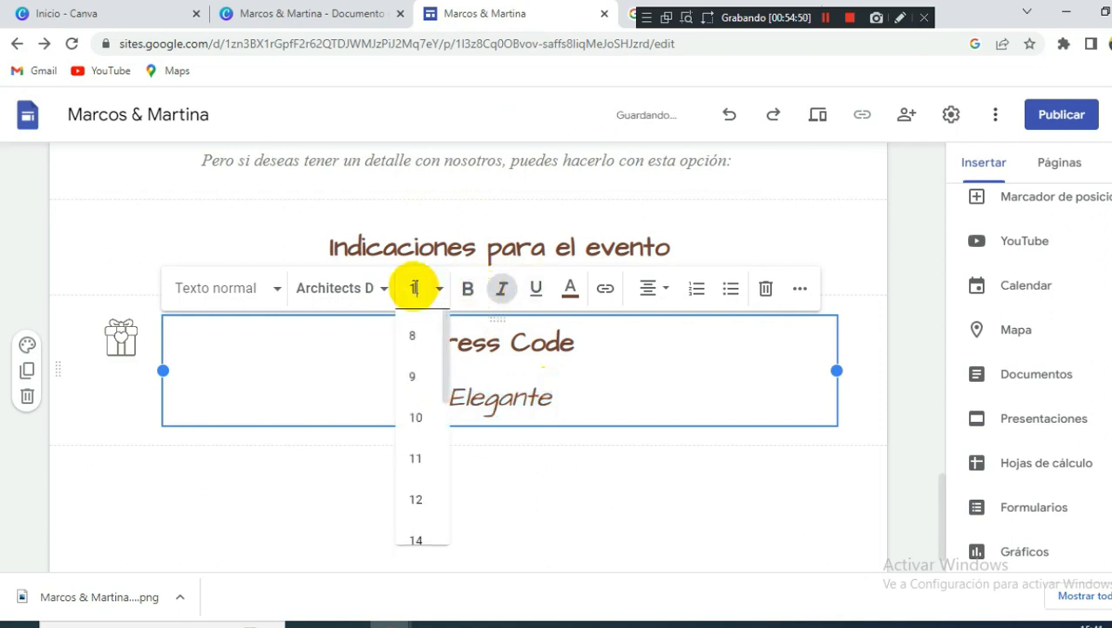
{"action": "type", "text": "15"}
{"action": "key", "text": "Return"}
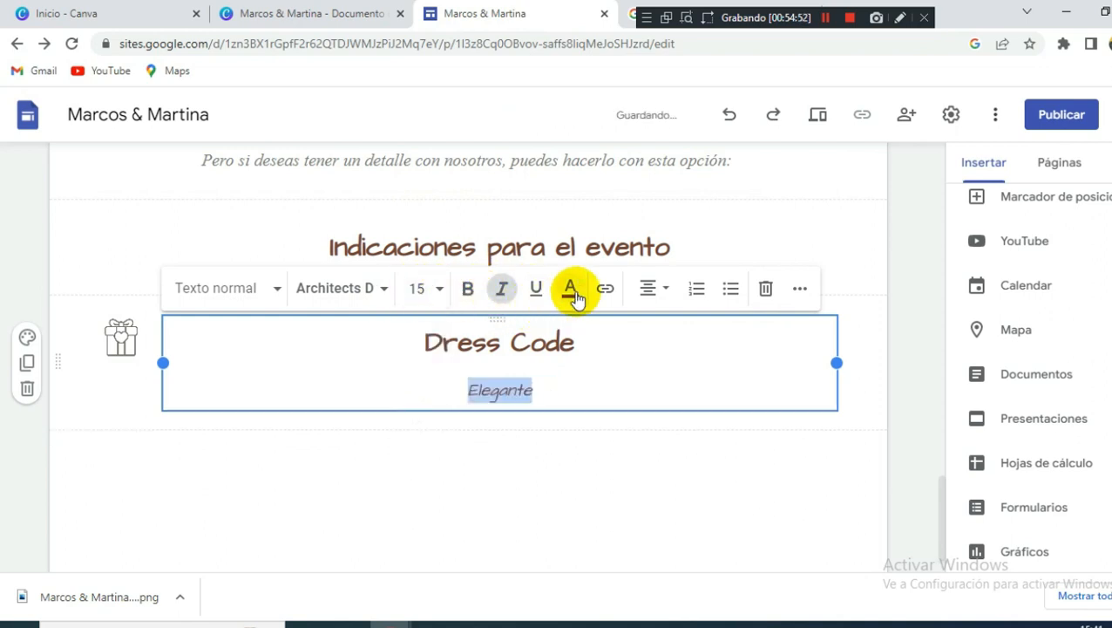
{"action": "left_click", "coordinate": [570, 289]}
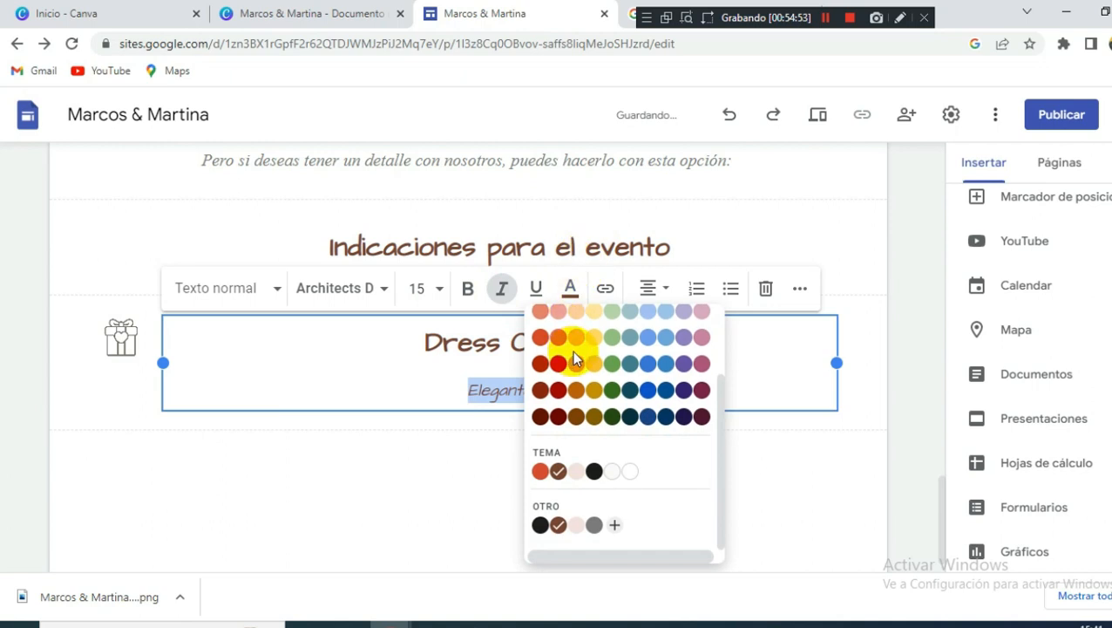
{"action": "left_click", "coordinate": [594, 524]}
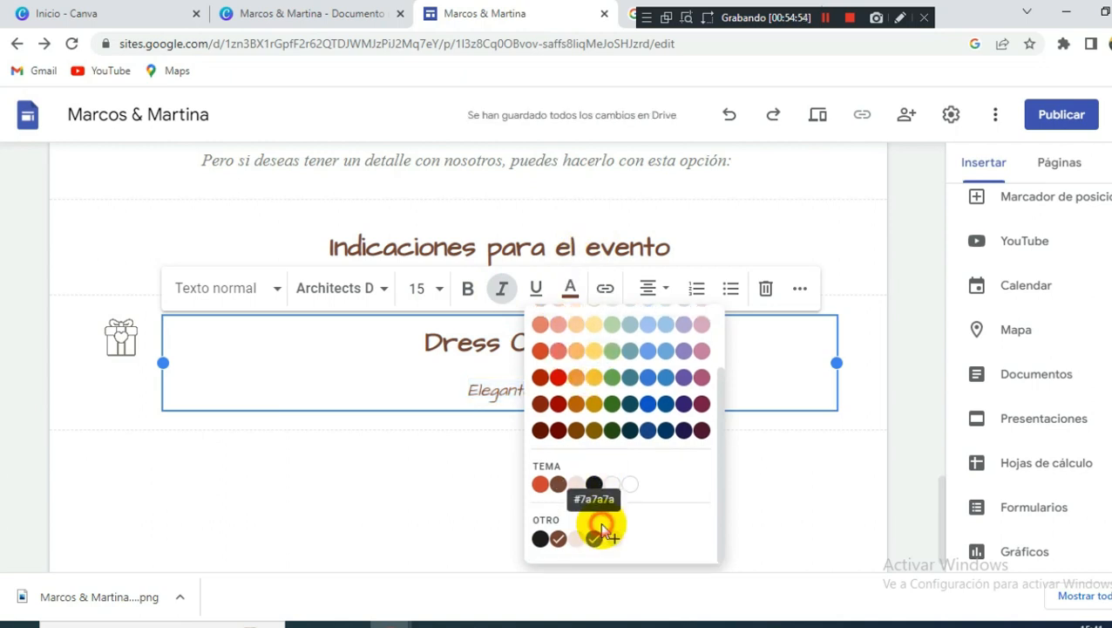
{"action": "left_click", "coordinate": [876, 388]}
Adjust the crop of the icon beside "Dress Code" so its frame shows the bow-tie suit instead of the gift box.
{"action": "double_click", "coordinate": [135, 335]}
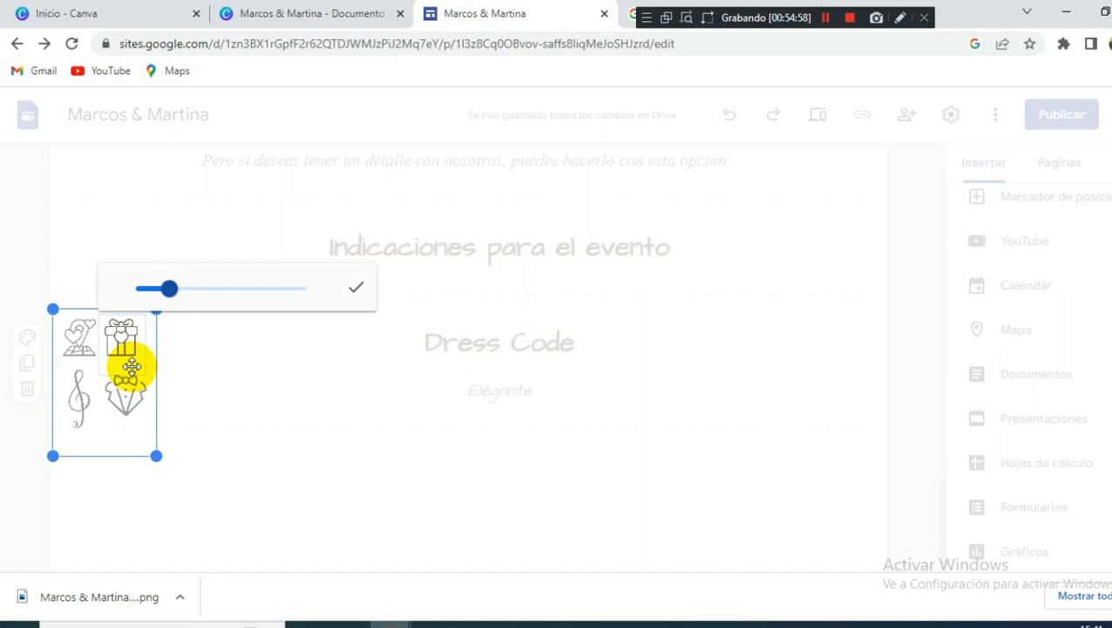
{"action": "left_click_drag", "start_coordinate": [109, 430], "coordinate": [109, 361]}
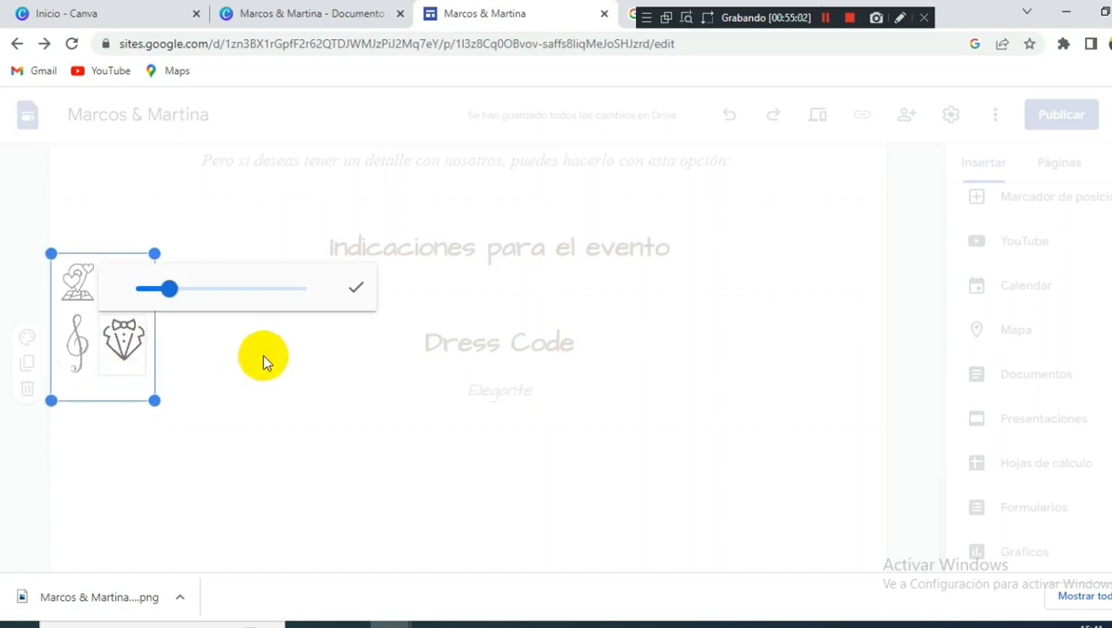
{"action": "left_click", "coordinate": [351, 292]}
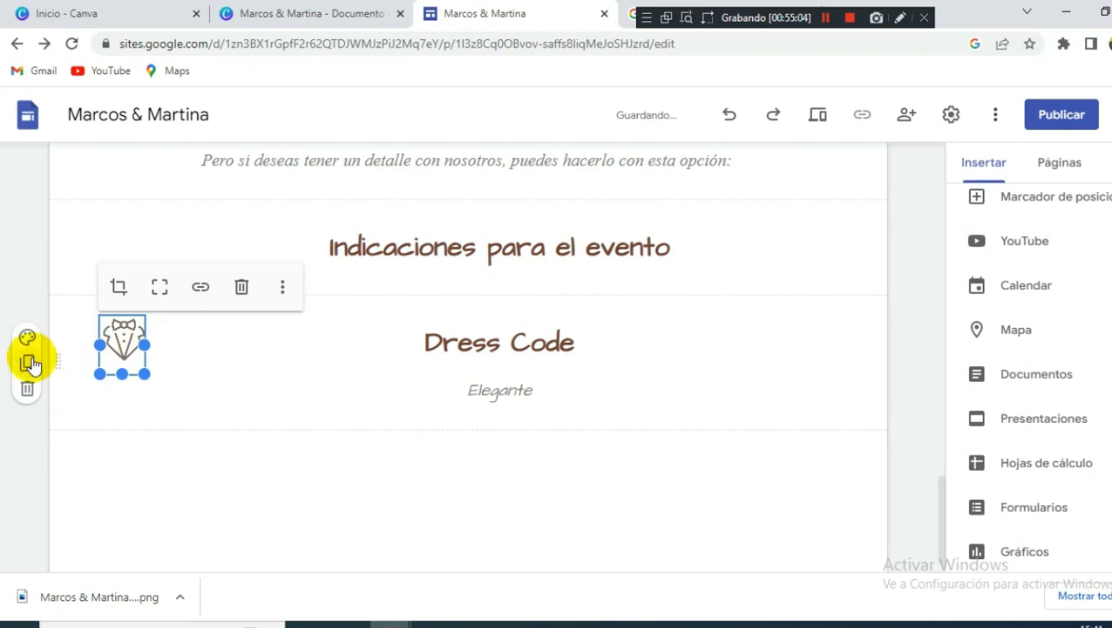
Remove the bold from "Dress Code", color it the same gray as "Elegante" and set its font size to 20.
{"action": "left_click", "coordinate": [404, 340]}
{"action": "left_click_drag", "start_coordinate": [404, 340], "coordinate": [588, 342]}
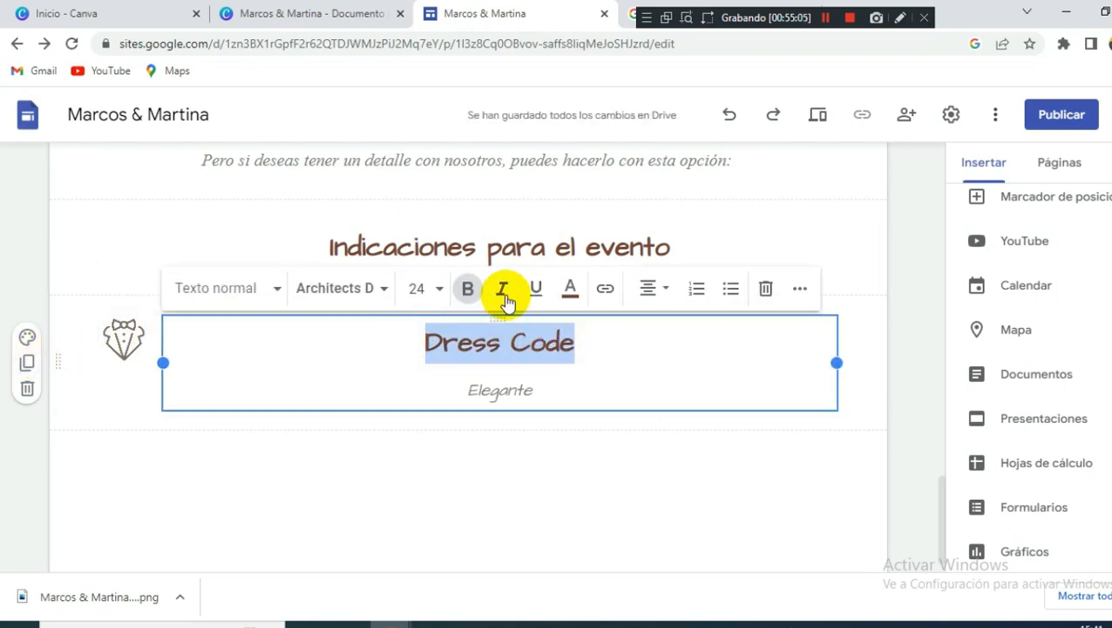
{"action": "left_click", "coordinate": [462, 290]}
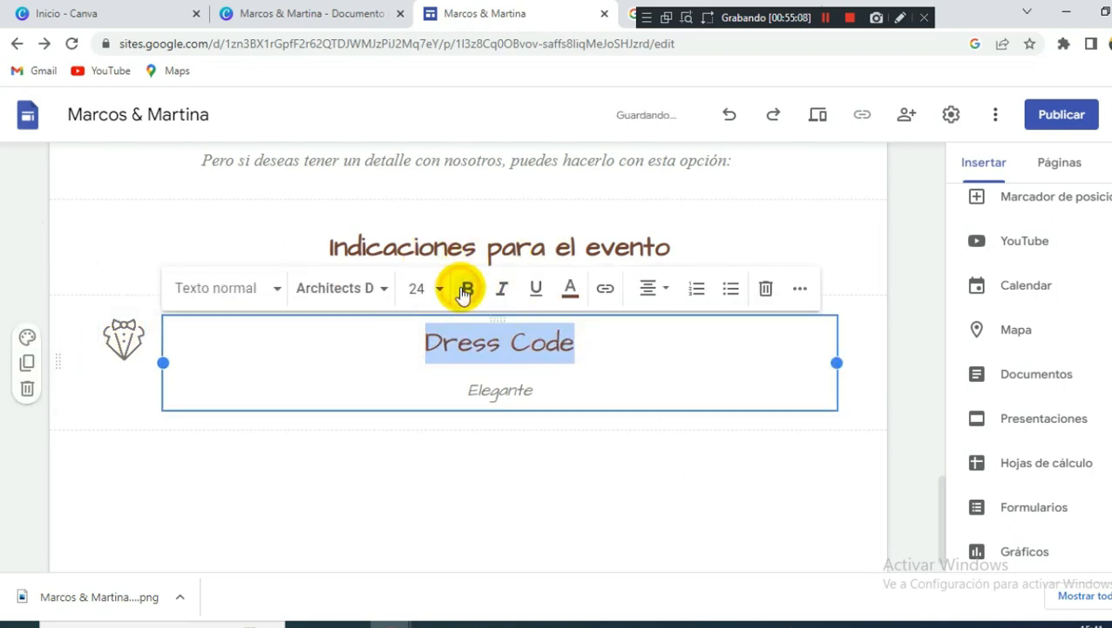
{"action": "left_click", "coordinate": [571, 289]}
{"action": "left_click", "coordinate": [591, 533]}
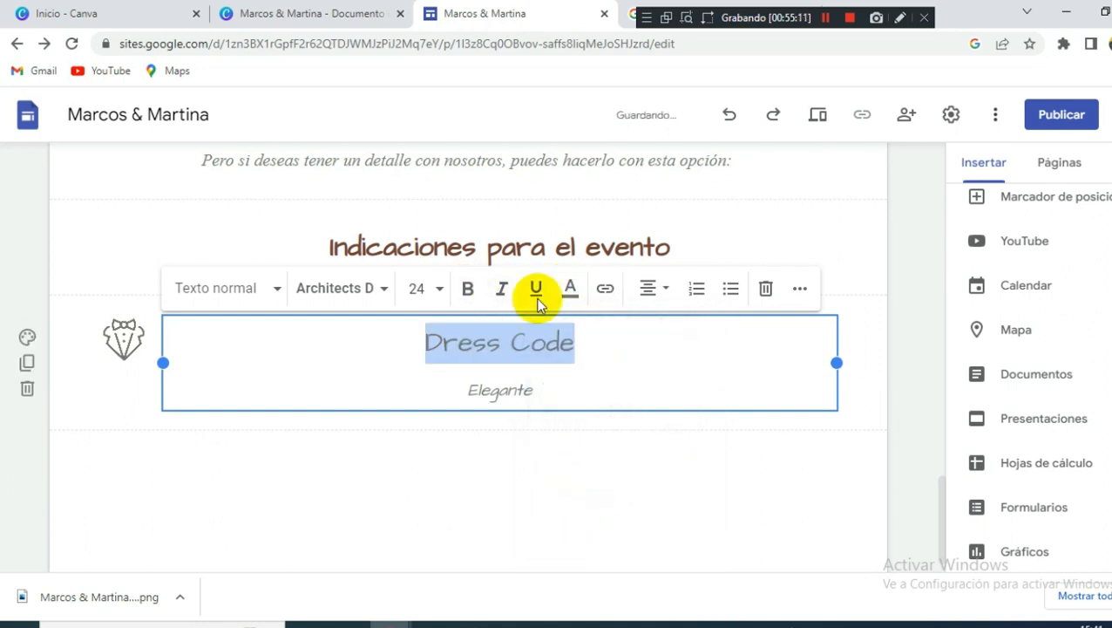
{"action": "left_click", "coordinate": [413, 290]}
{"action": "type", "text": "20"}
{"action": "key", "text": "Return"}
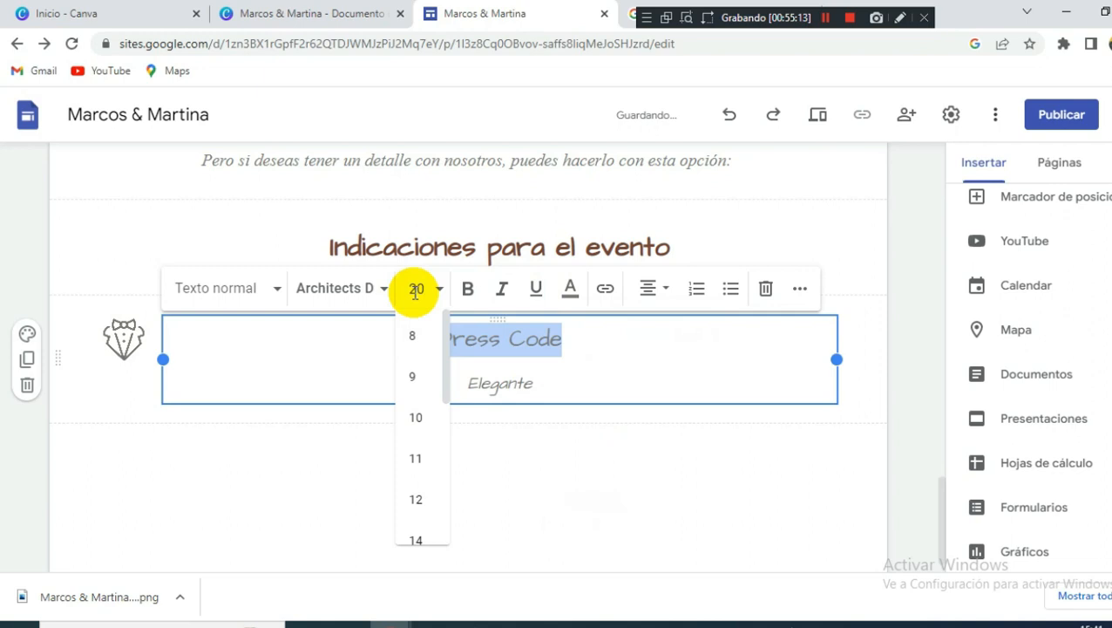
{"action": "left_click", "coordinate": [898, 299]}
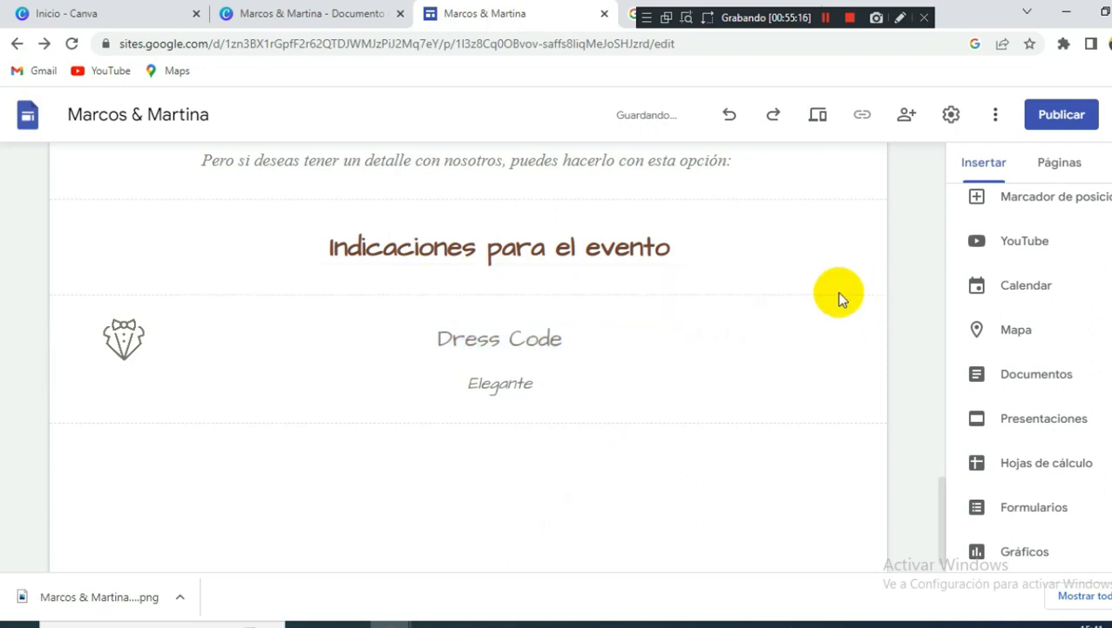
Apply the Estilo 2 section color to both the "Indicaciones para el evento" heading section and the "Dress Code" section.
{"action": "left_click", "coordinate": [27, 223]}
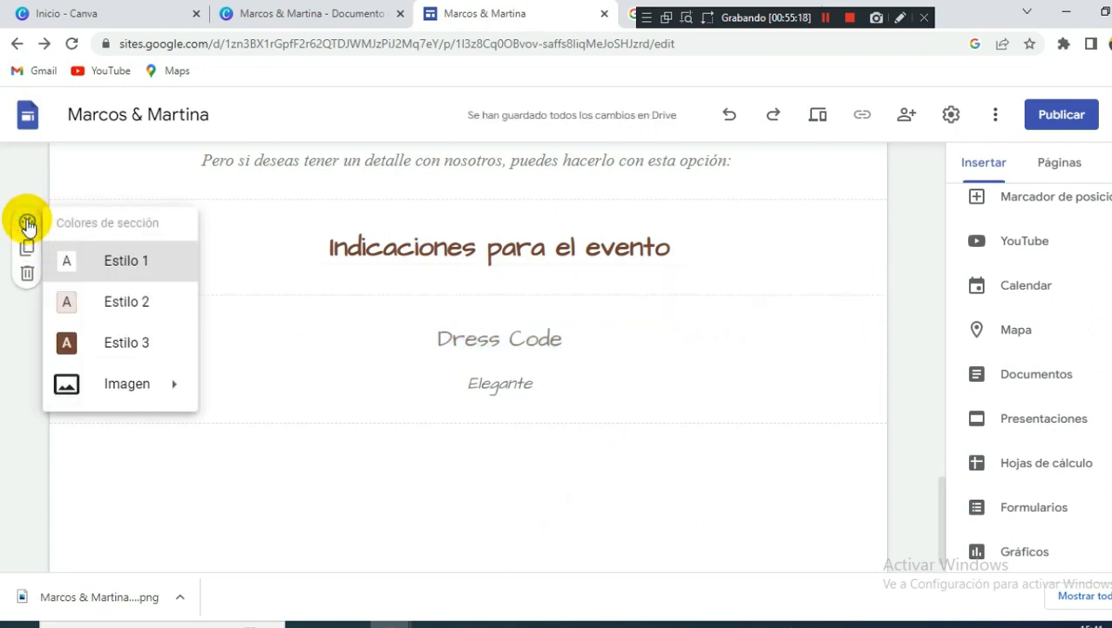
{"action": "left_click", "coordinate": [101, 297]}
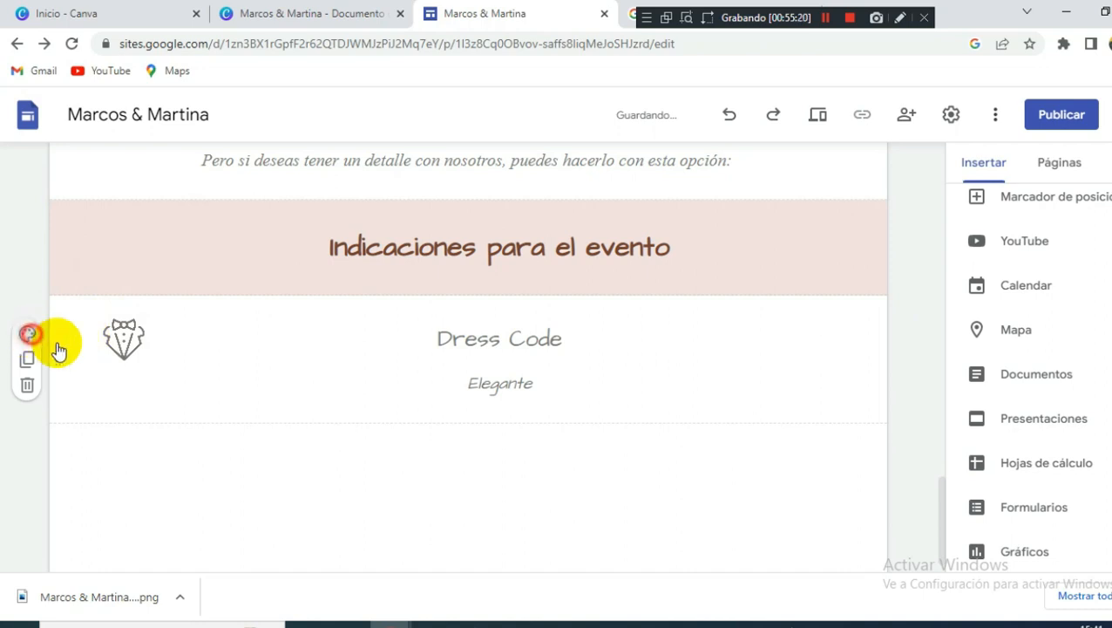
{"action": "left_click", "coordinate": [29, 334]}
{"action": "left_click", "coordinate": [74, 413]}
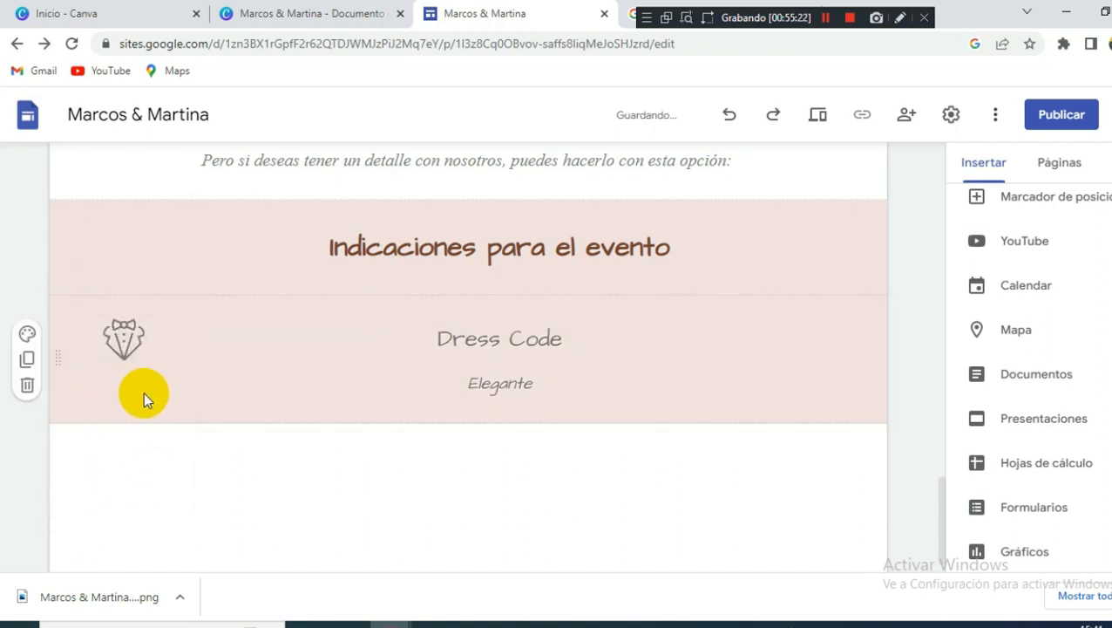
Duplicate the "Dress Code" section and replace the copy's suit icon with the downloaded icon sheet numbered (3).
{"action": "left_click", "coordinate": [27, 362]}
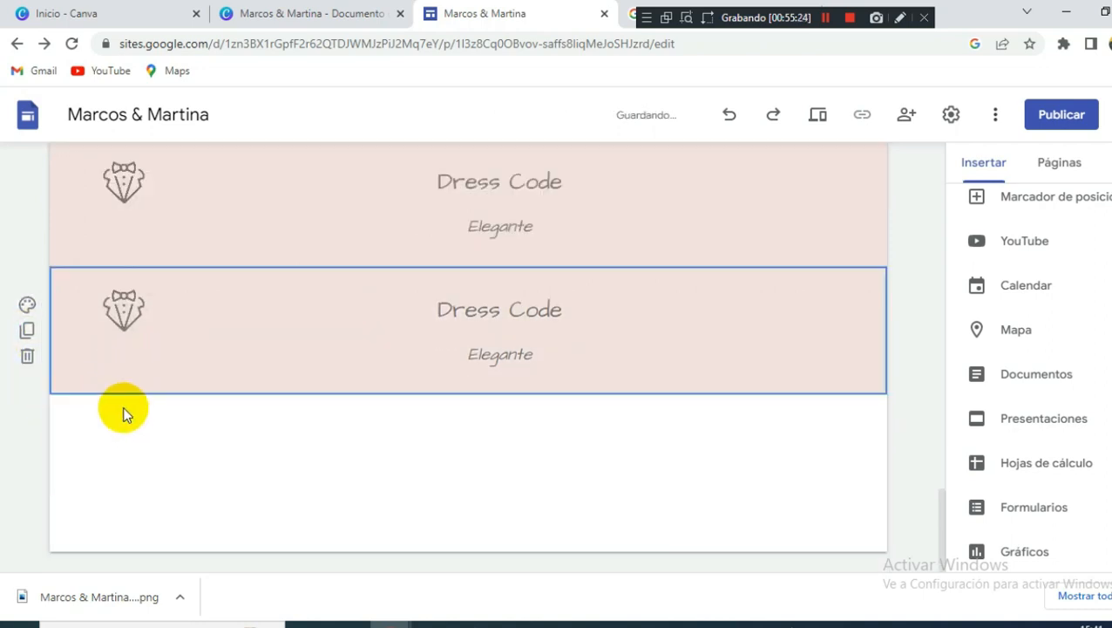
{"action": "left_click", "coordinate": [116, 311]}
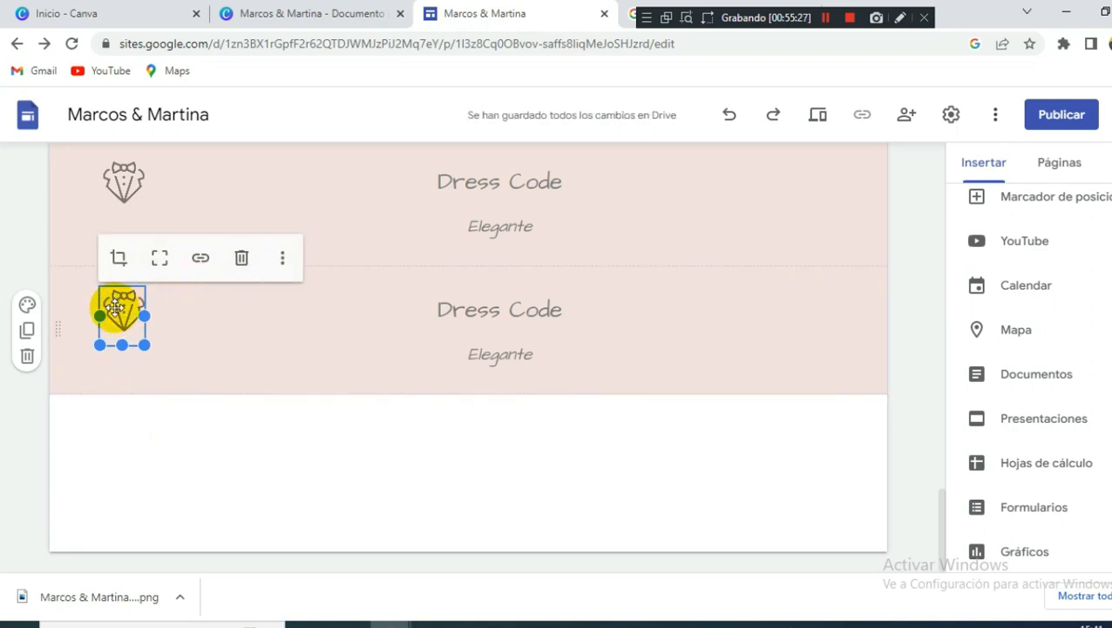
{"action": "left_click", "coordinate": [284, 259]}
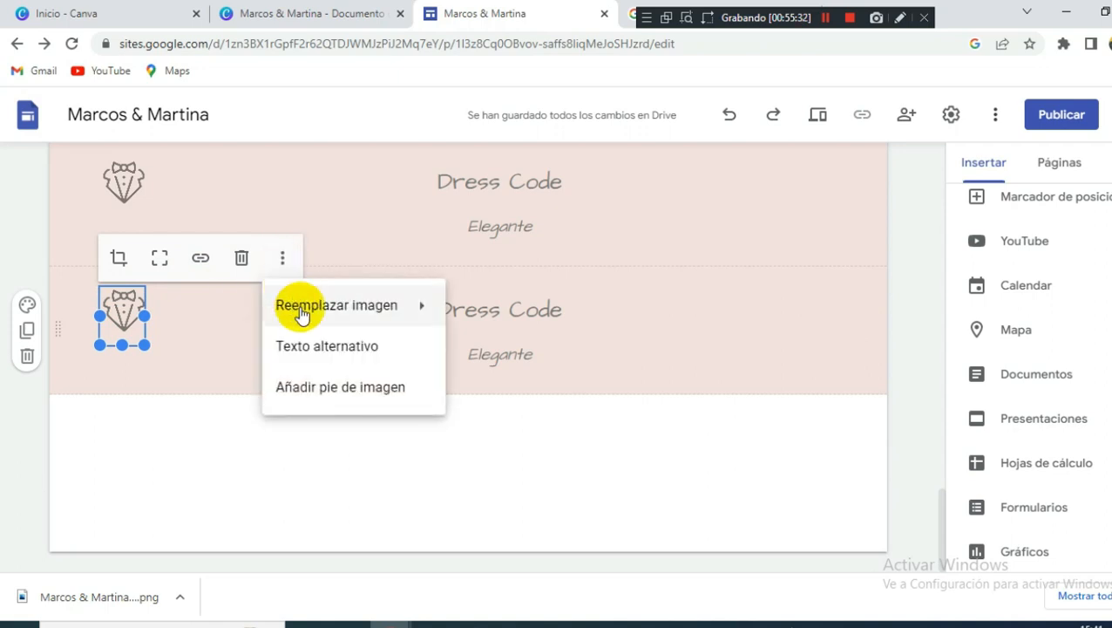
{"action": "mouse_move", "coordinate": [301, 310]}
{"action": "left_click", "coordinate": [509, 312]}
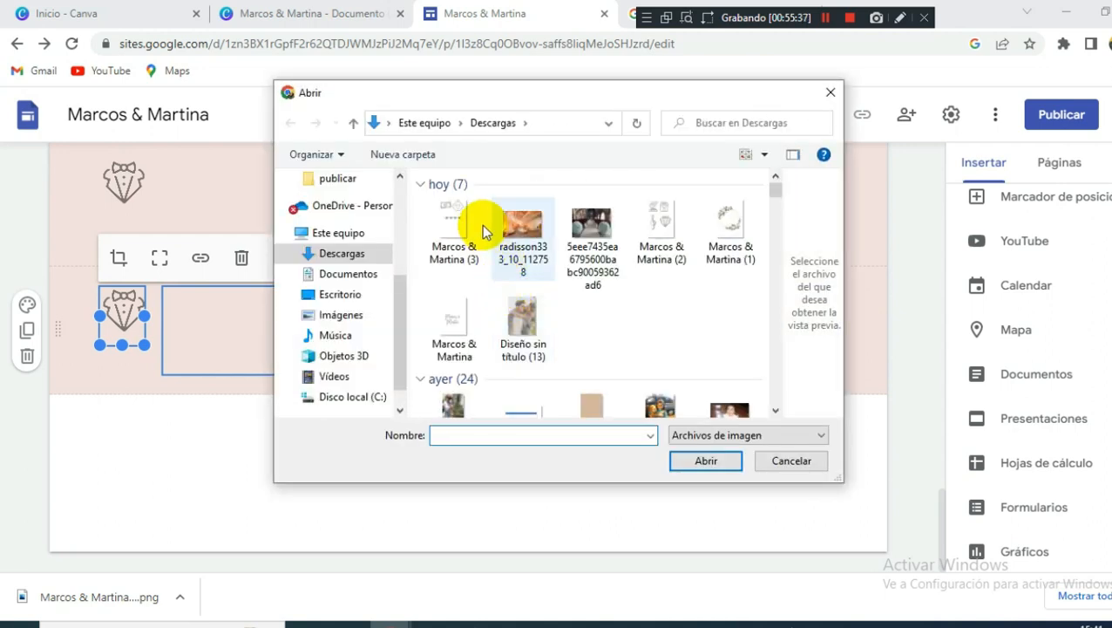
{"action": "left_click", "coordinate": [452, 218]}
{"action": "left_click", "coordinate": [700, 467]}
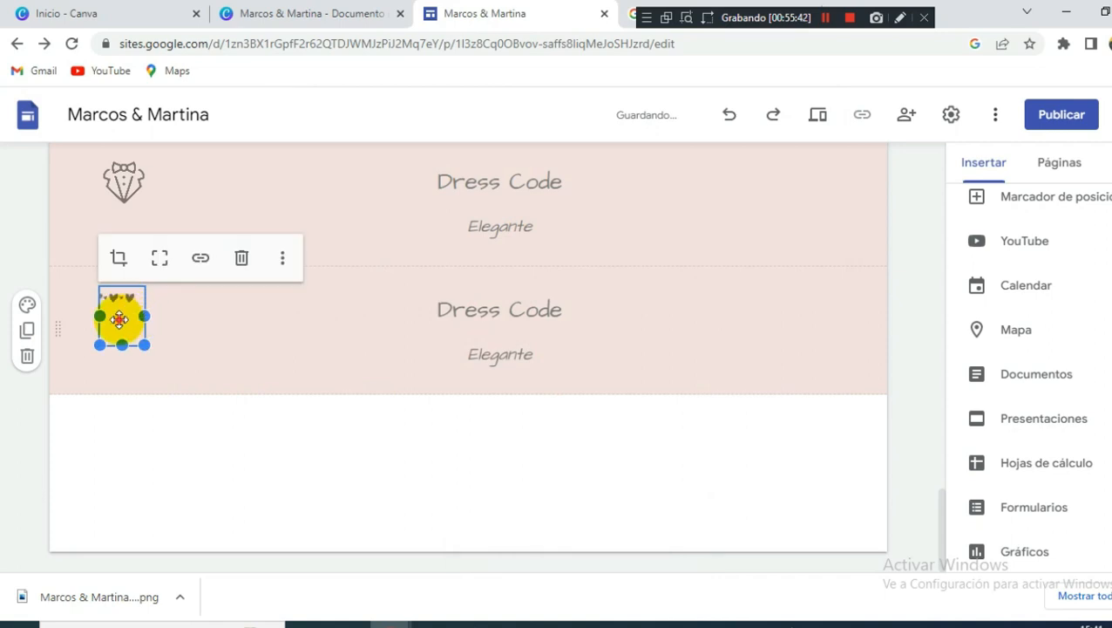
Adjust the crop of the replaced icon so its frame shows the baby face.
{"action": "double_click", "coordinate": [120, 319]}
{"action": "left_click_drag", "start_coordinate": [120, 322], "coordinate": [117, 387]}
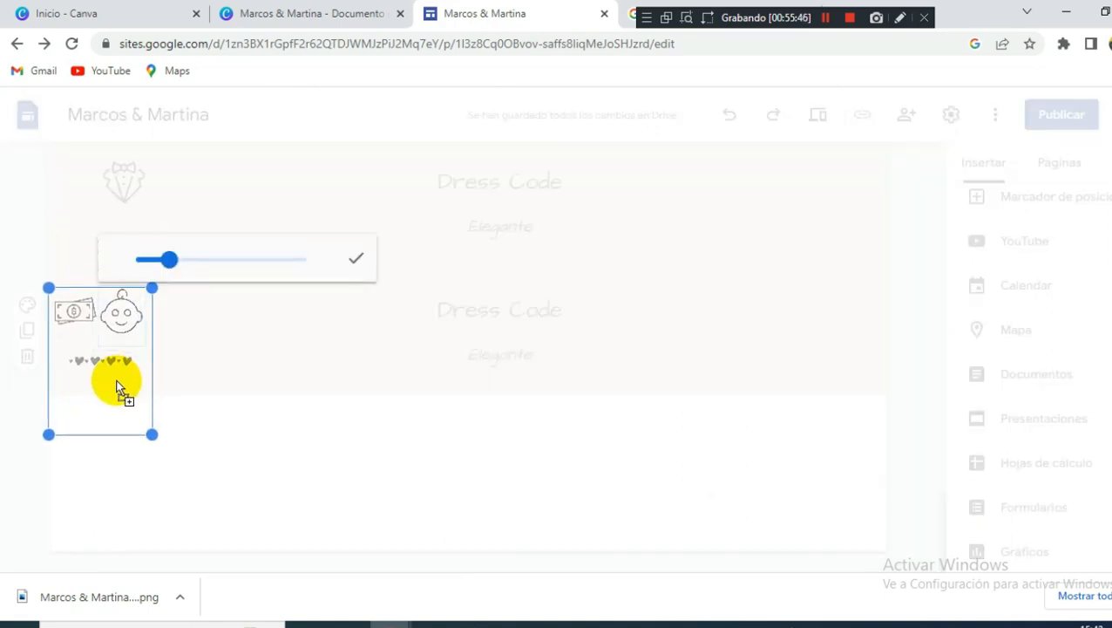
{"action": "left_click", "coordinate": [356, 258]}
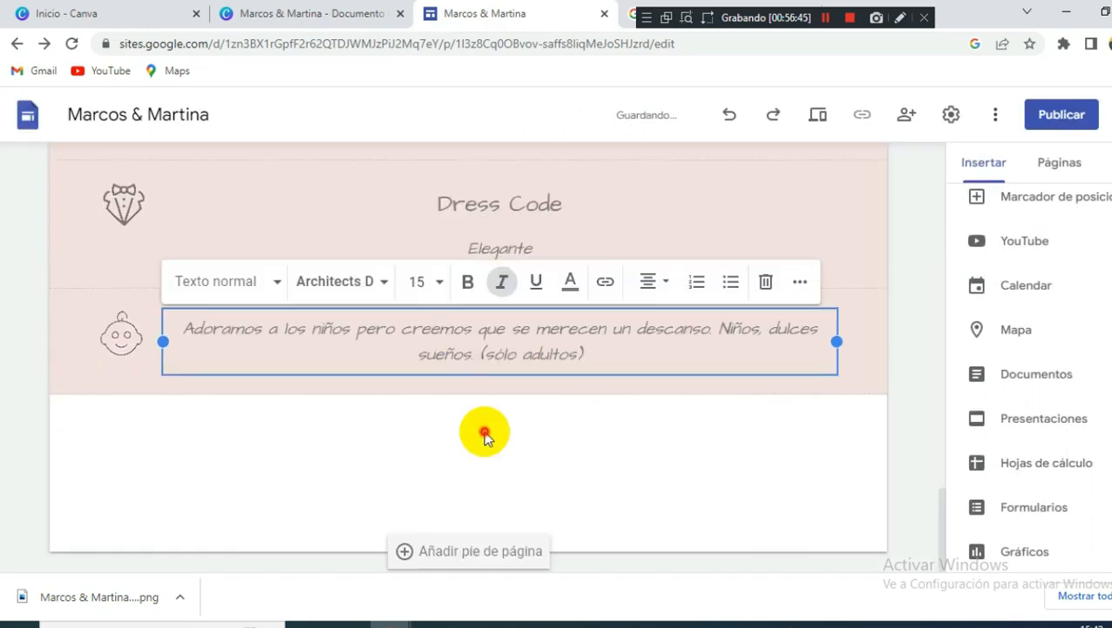
Preview the site in phone view, check the event indications at the end of the page, and return to editing.
{"action": "left_click", "coordinate": [484, 434]}
{"action": "left_click", "coordinate": [817, 115]}
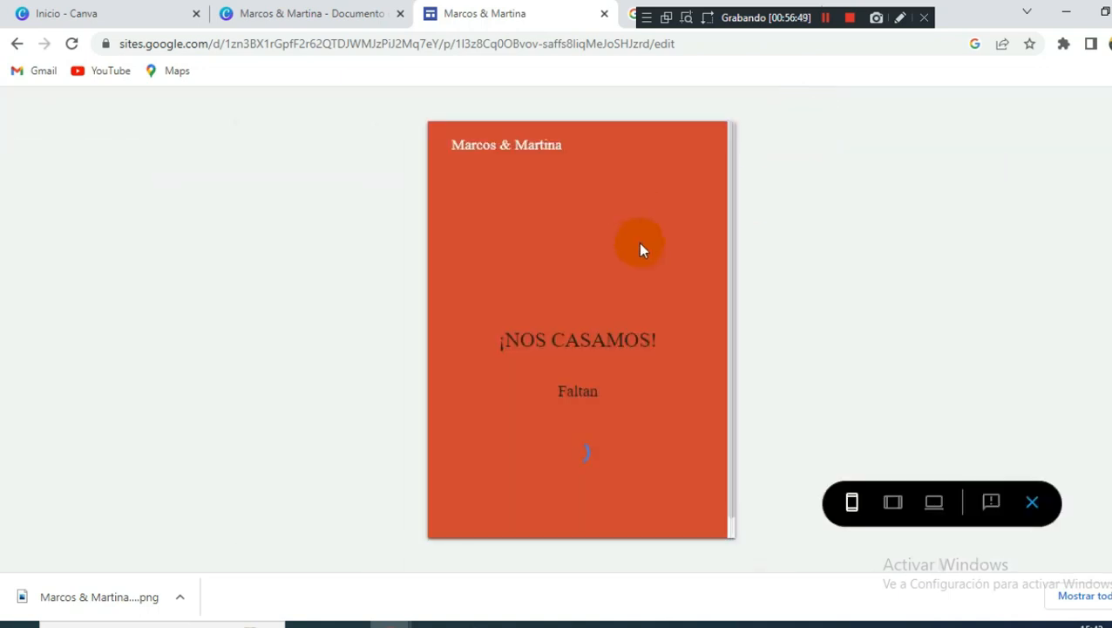
{"action": "scroll", "coordinate": [638, 242], "scroll_direction": "down", "scroll_amount": 5}
{"action": "scroll", "coordinate": [640, 245], "scroll_direction": "down", "scroll_amount": 10}
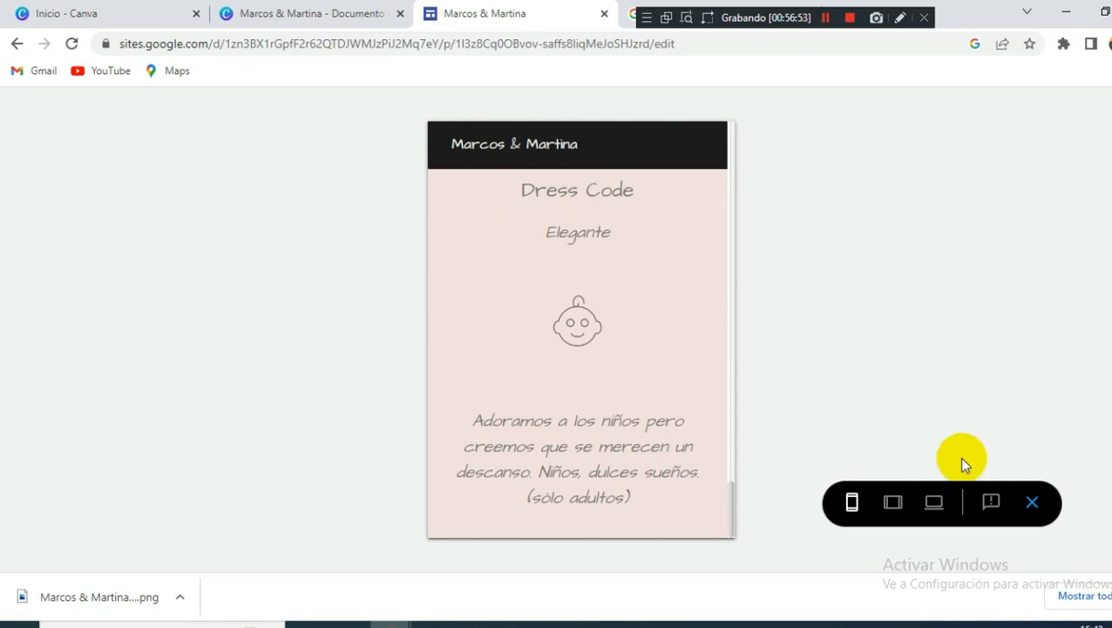
{"action": "left_click", "coordinate": [1032, 502]}
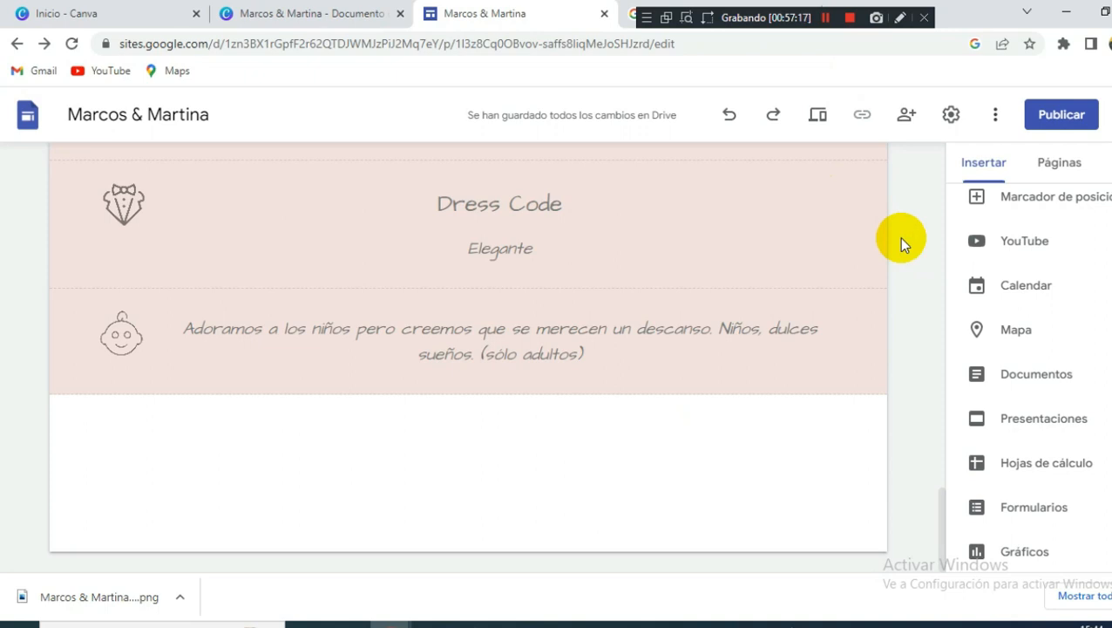
{"action": "scroll", "coordinate": [978, 342], "scroll_direction": "up", "scroll_amount": 3}
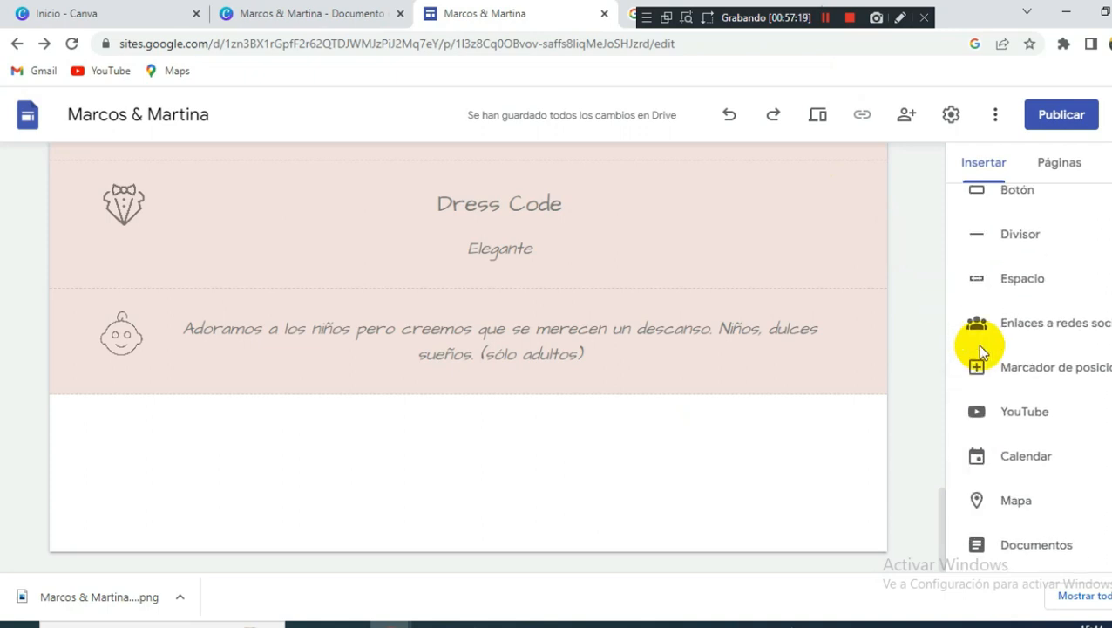
{"action": "scroll", "coordinate": [979, 341], "scroll_direction": "up", "scroll_amount": 2}
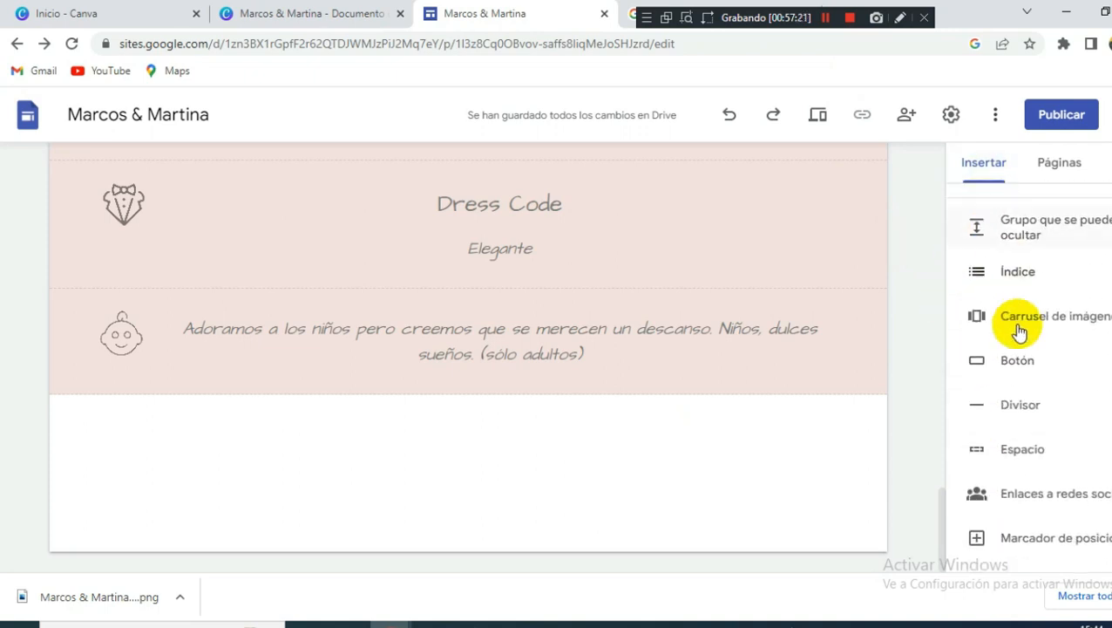
{"action": "scroll", "coordinate": [1022, 362], "scroll_direction": "down", "scroll_amount": 4}
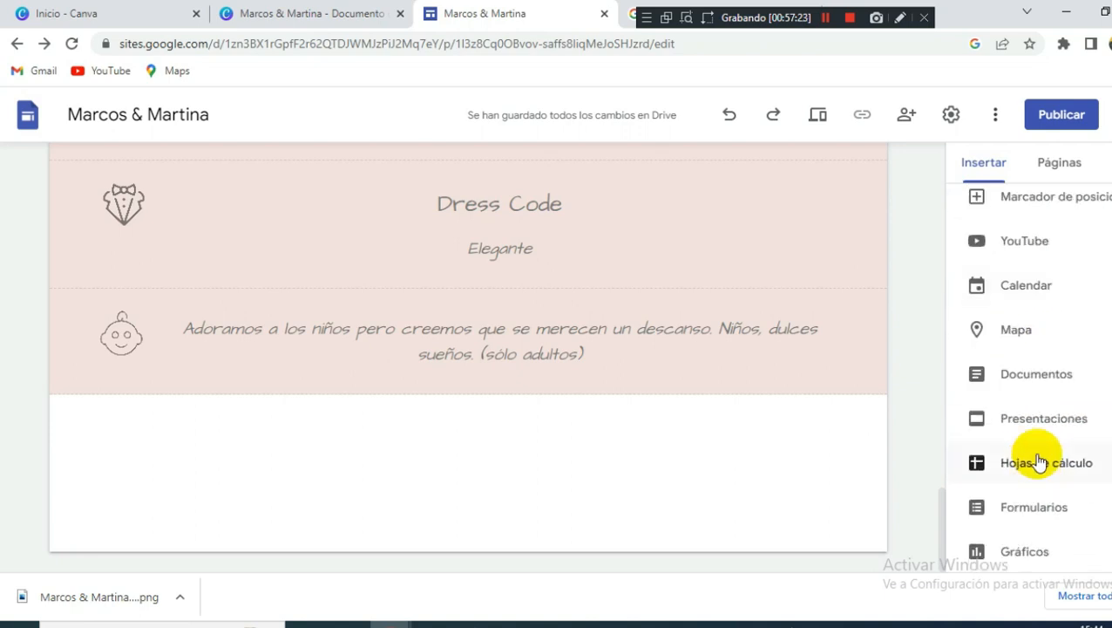
{"action": "scroll", "coordinate": [1055, 401], "scroll_direction": "up", "scroll_amount": 2}
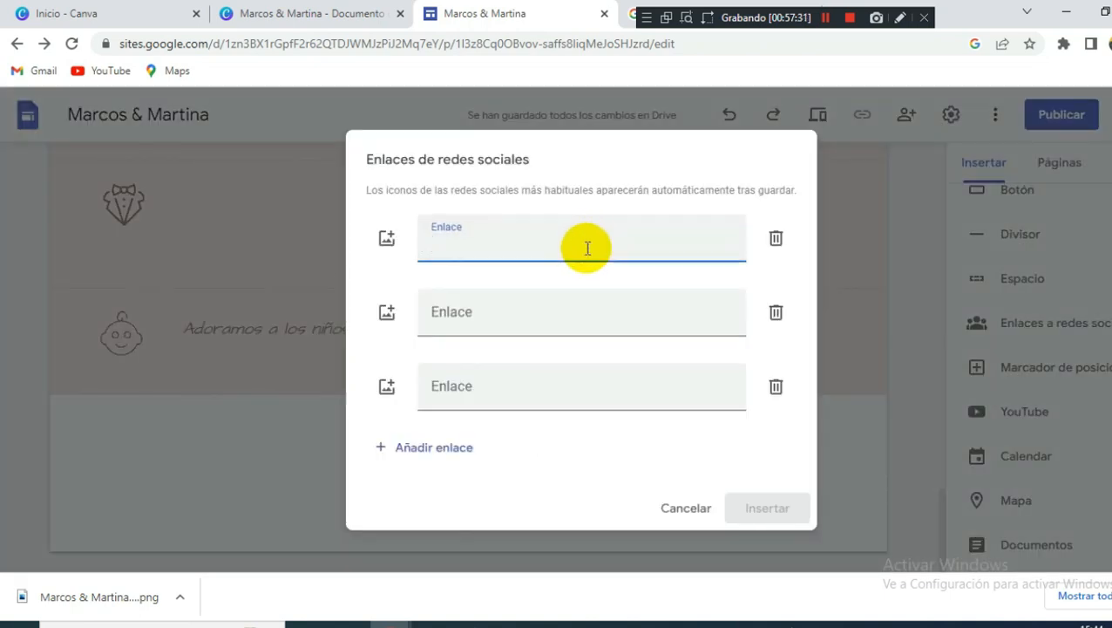
{"action": "type", "text": "https://www.instagram.com/explore/tags/party15priscila/"}
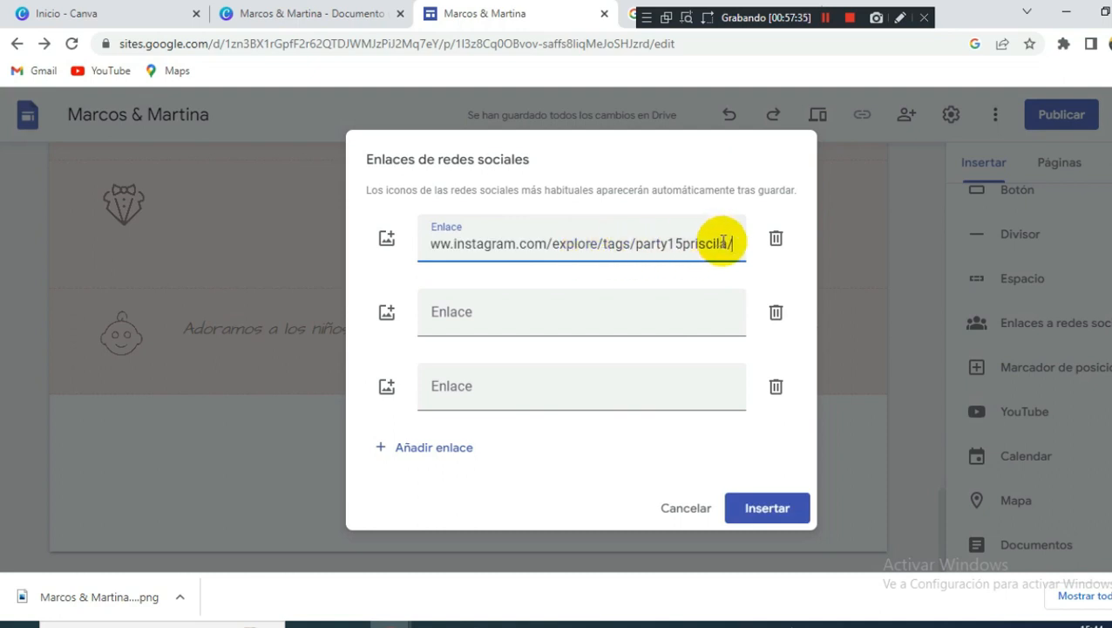
{"action": "left_click_drag", "start_coordinate": [728, 243], "coordinate": [663, 242]}
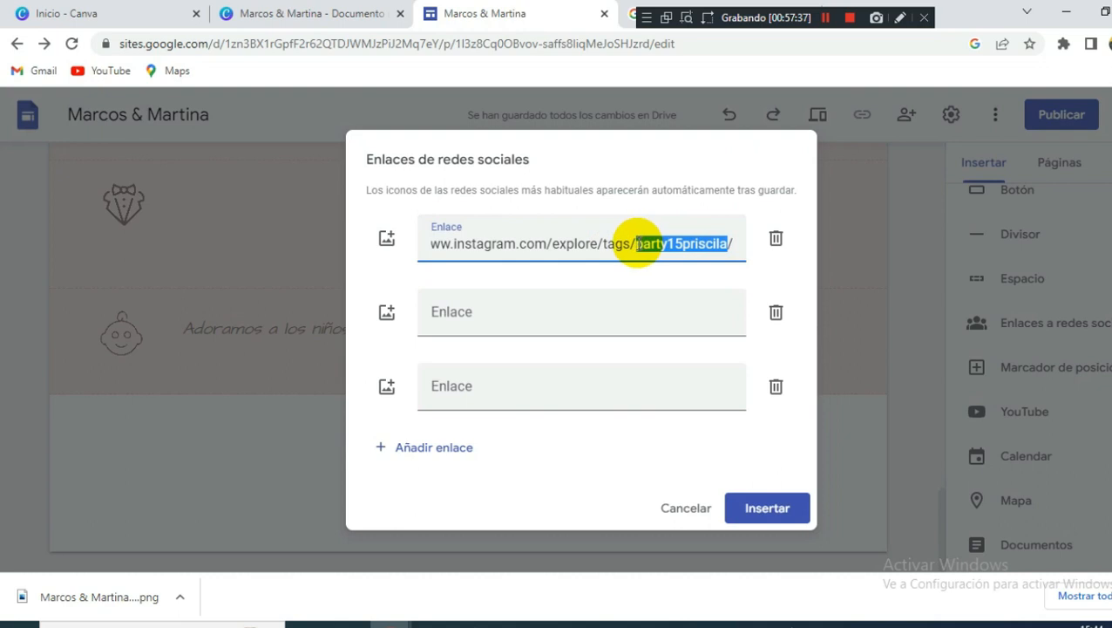
{"action": "type", "text": "b"}
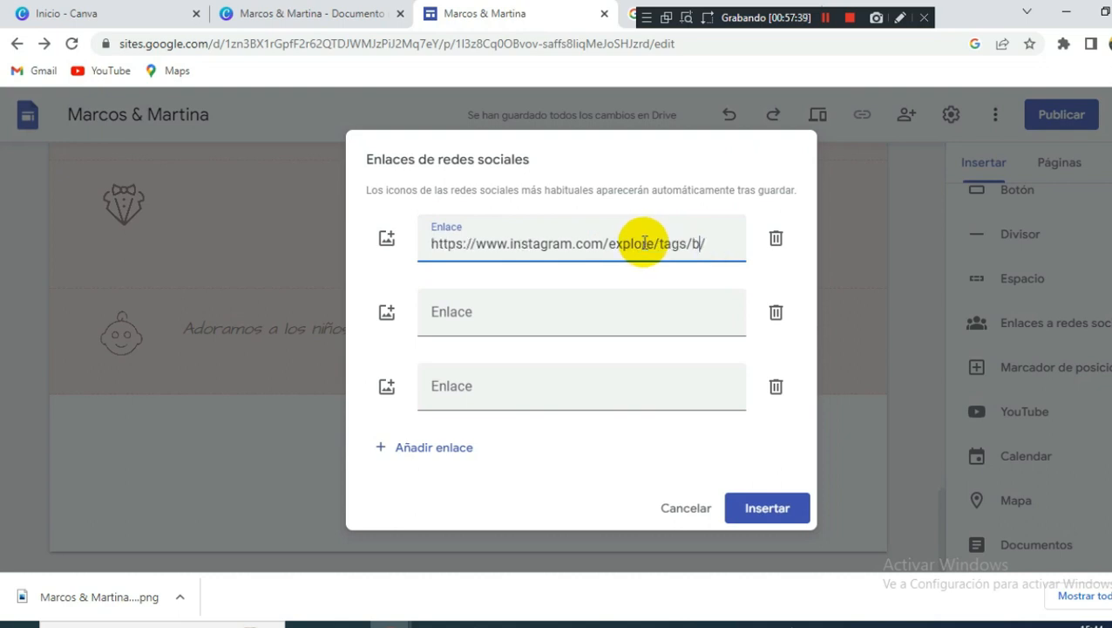
{"action": "type", "text": "odadeejemplo"}
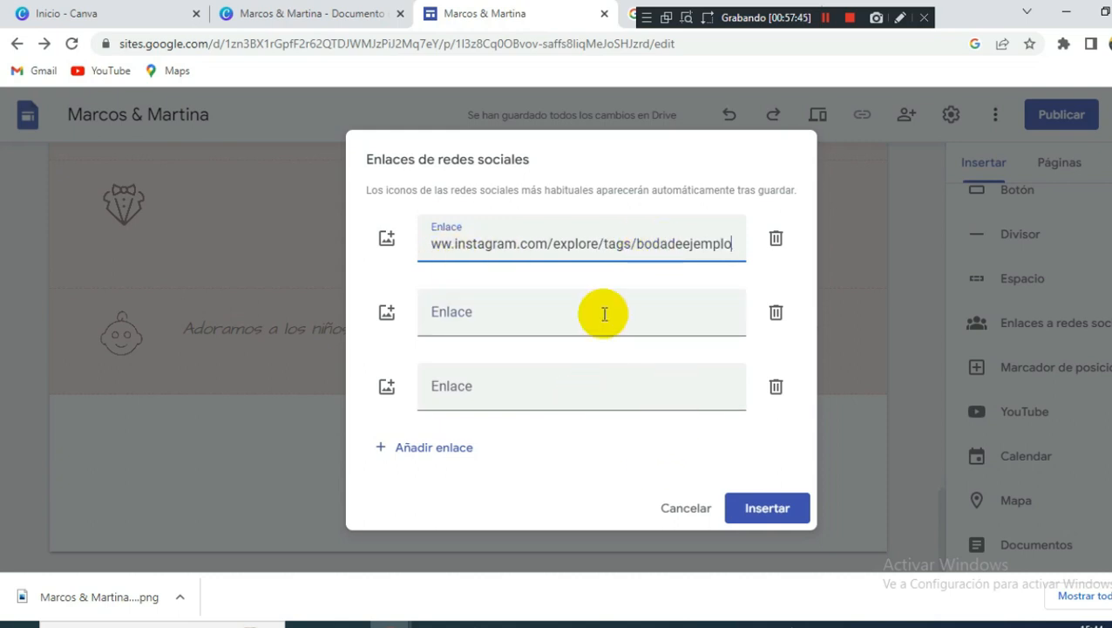
{"action": "left_click", "coordinate": [773, 510]}
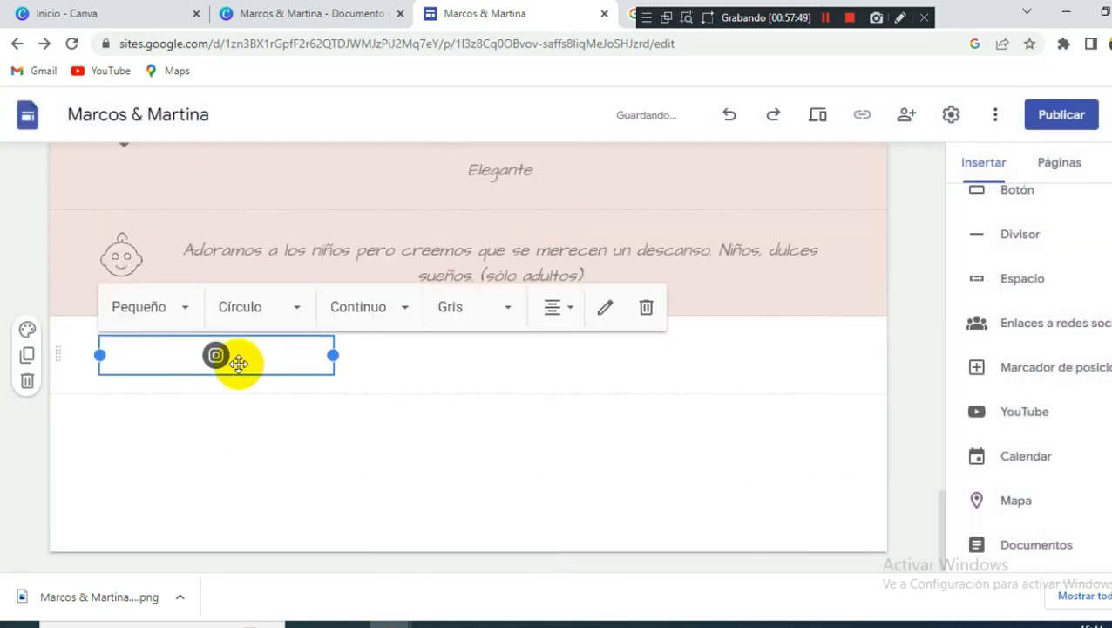
{"action": "left_click_drag", "start_coordinate": [216, 353], "coordinate": [484, 341]}
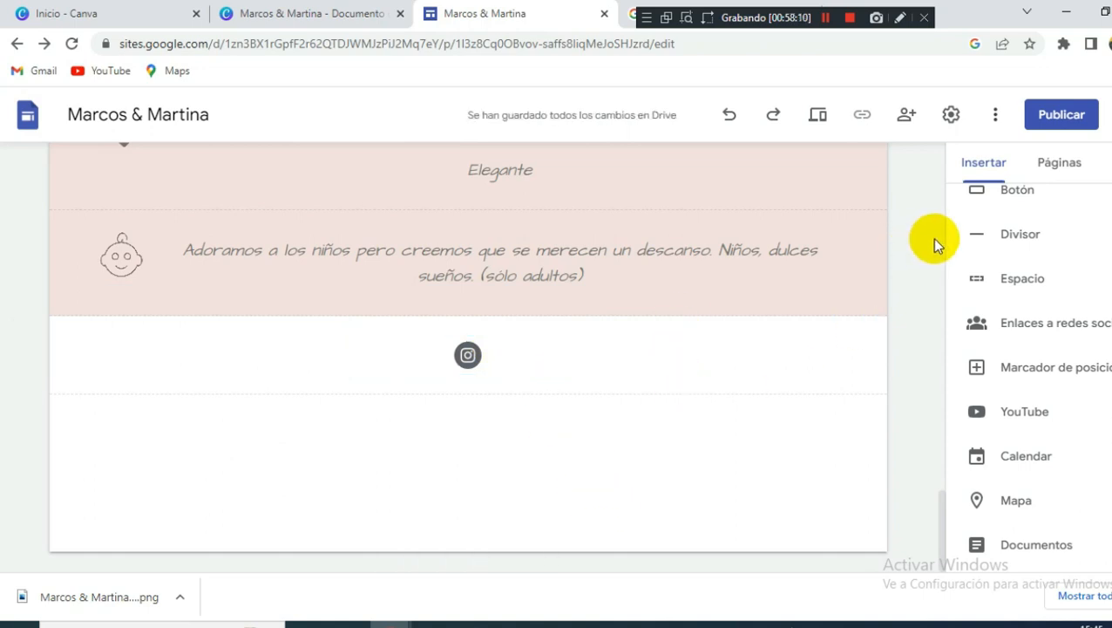
Insert a text box below the Instagram icon for the message inviting guests to share their wedding photos.
{"action": "scroll", "coordinate": [932, 237], "scroll_direction": "up", "scroll_amount": 3}
{"action": "scroll", "coordinate": [1086, 226], "scroll_direction": "up", "scroll_amount": 5}
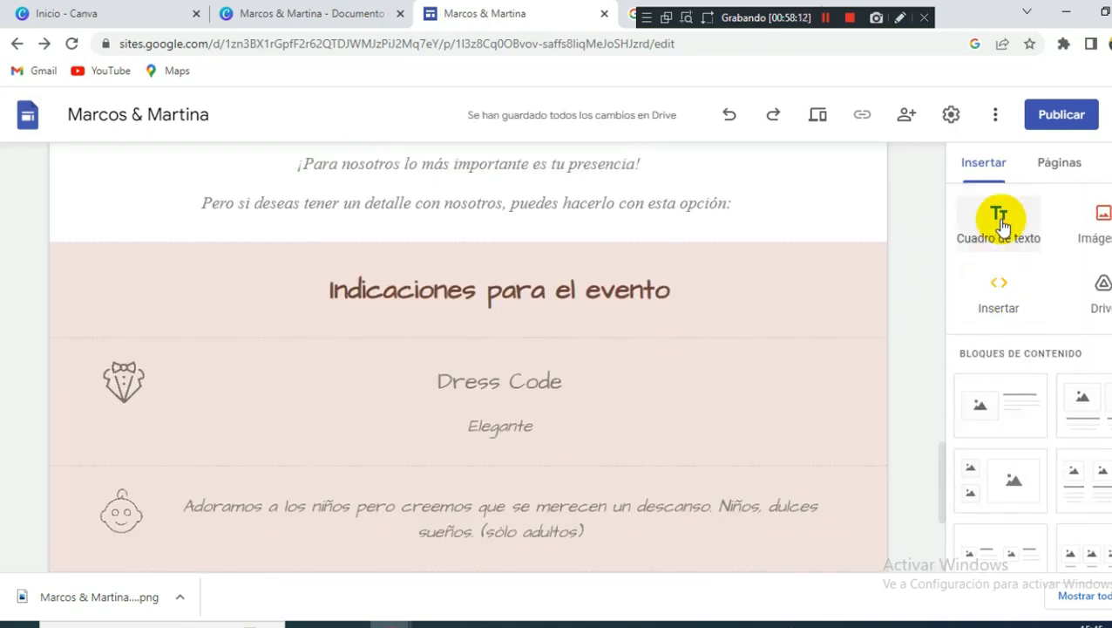
{"action": "left_click", "coordinate": [1001, 220]}
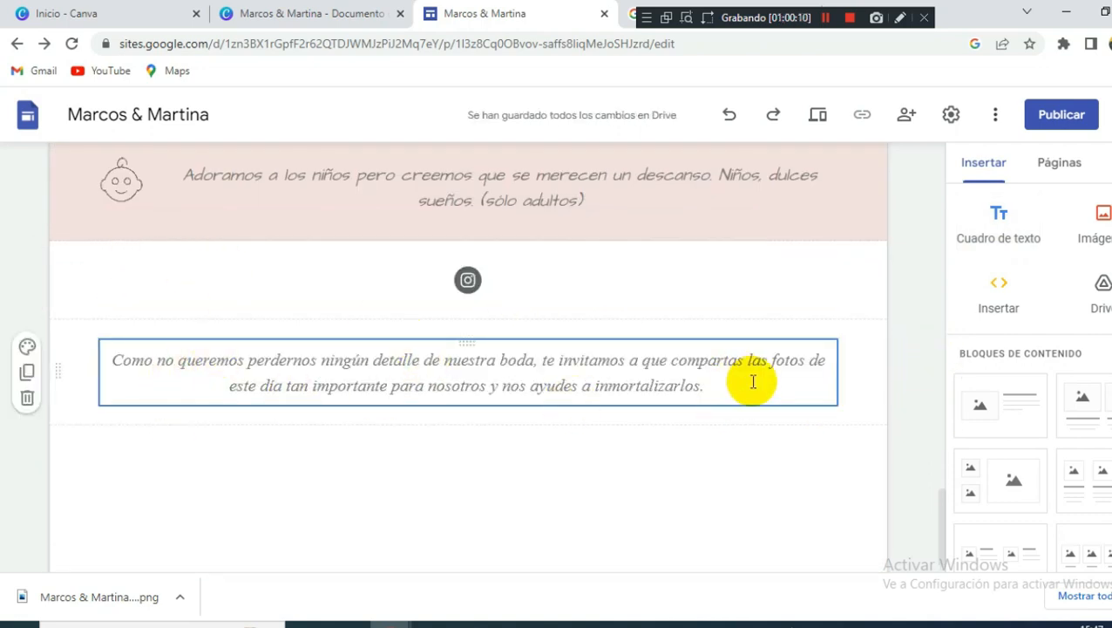
Tidy the end of the photo-sharing message so it closes with a period, and add "#bodaejemplo" on a new line.
{"action": "left_click", "coordinate": [752, 381]}
{"action": "key", "text": "BackSpace"}
{"action": "key", "text": "BackSpace"}
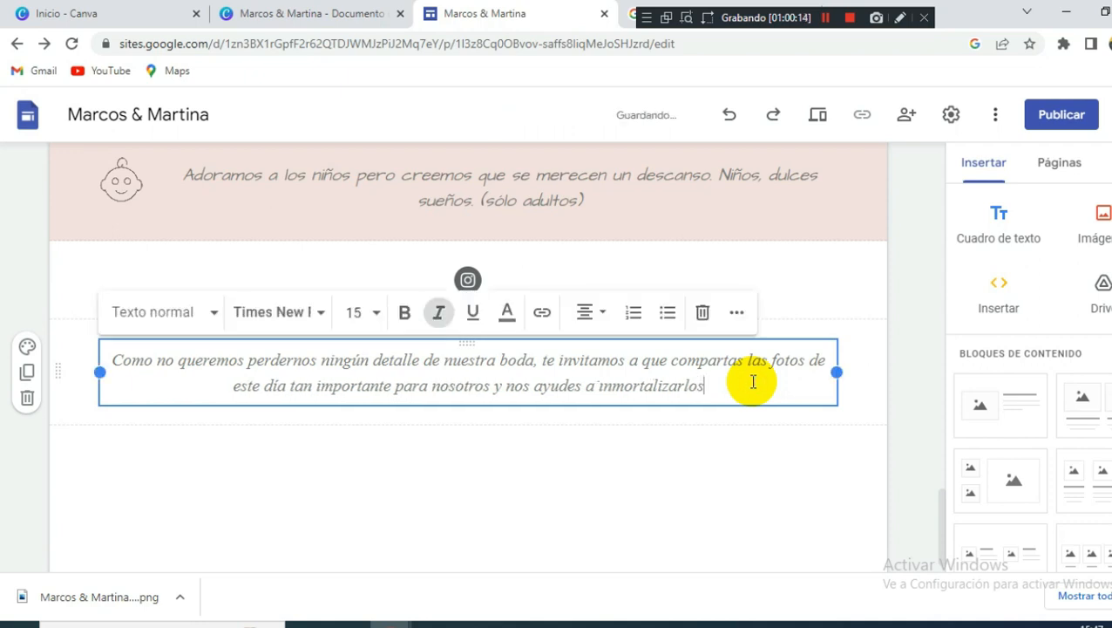
{"action": "type", "text": "."}
{"action": "key", "text": "Return"}
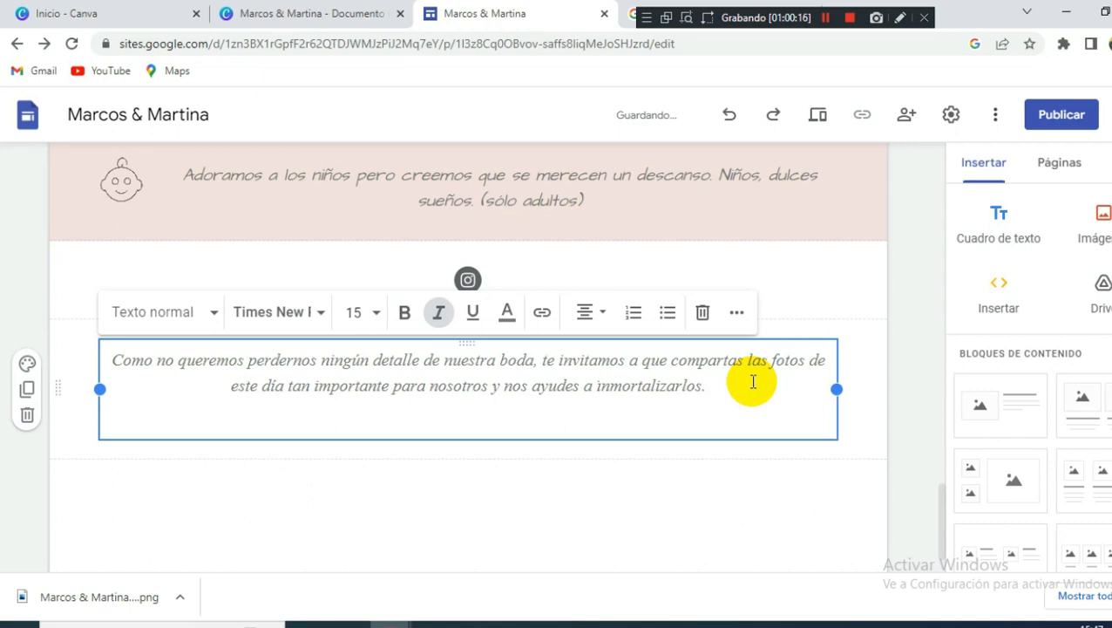
{"action": "type", "text": "#bodaejemplo"}
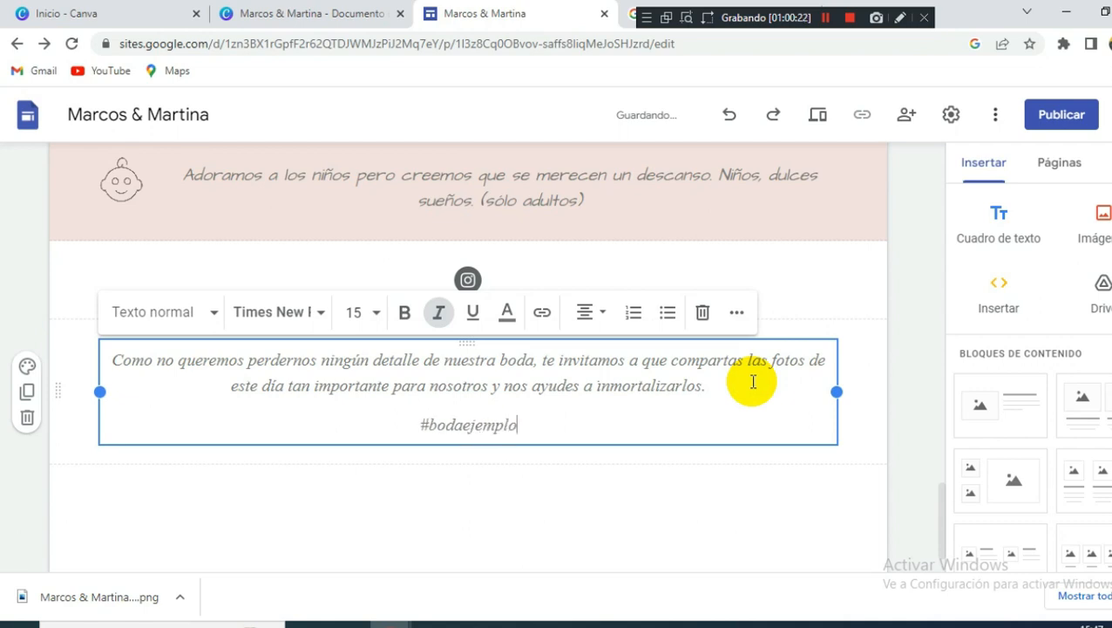
Open the Instagram icon's social link for editing and copy its full address.
{"action": "left_click", "coordinate": [525, 269]}
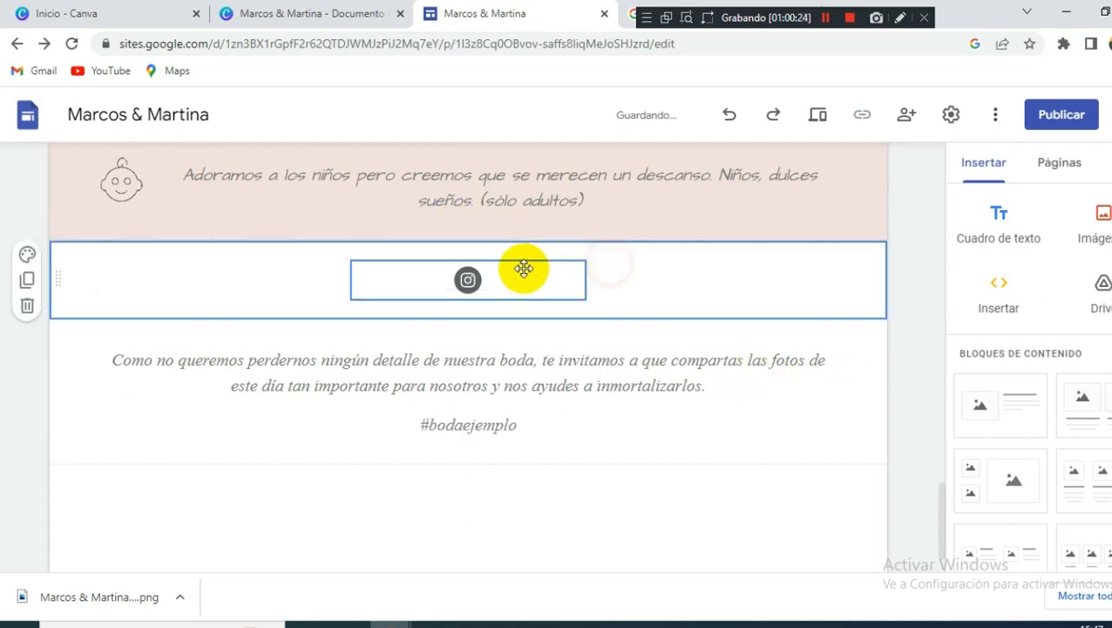
{"action": "left_click", "coordinate": [850, 234]}
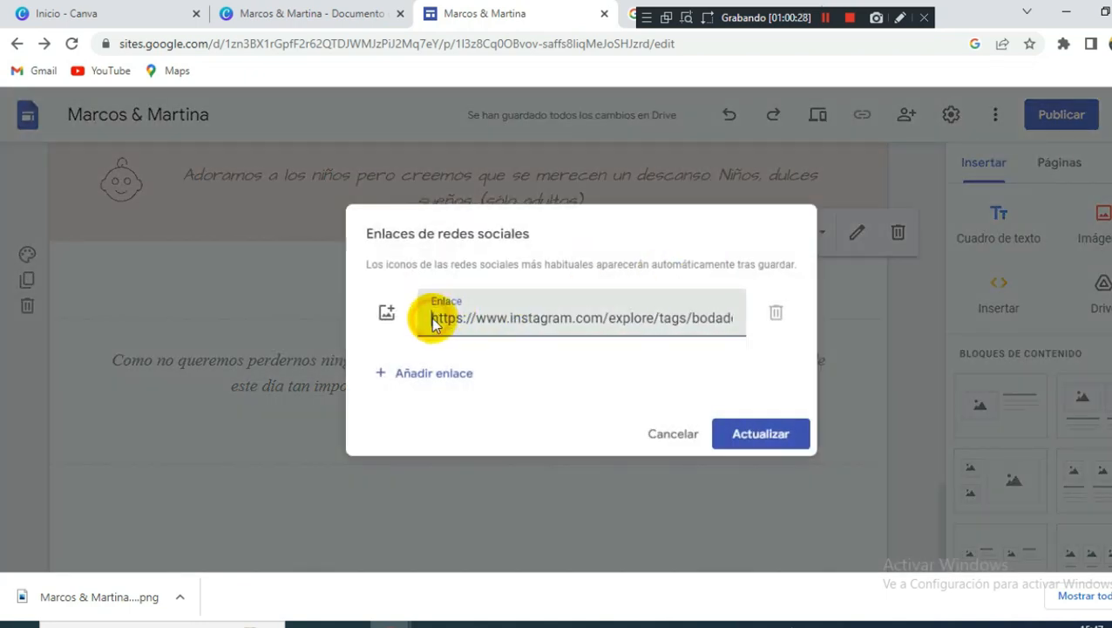
{"action": "left_click_drag", "start_coordinate": [434, 319], "coordinate": [887, 326]}
{"action": "key", "text": "ctrl+c"}
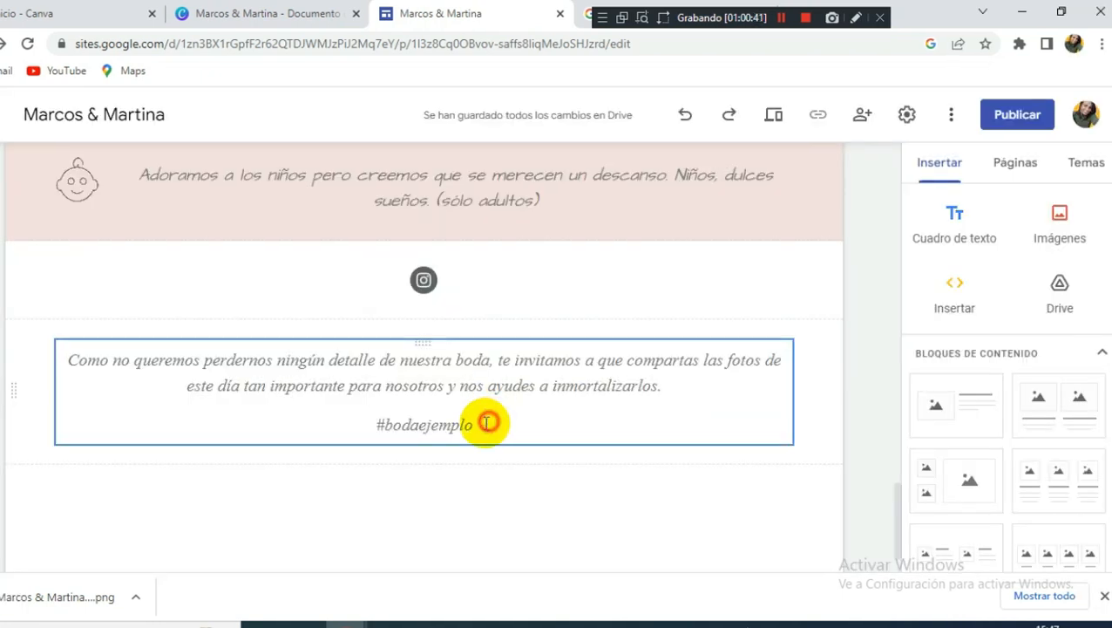
Link the "#bodaejemplo" text to the copied Instagram tag address.
{"action": "left_click_drag", "start_coordinate": [488, 422], "coordinate": [342, 427]}
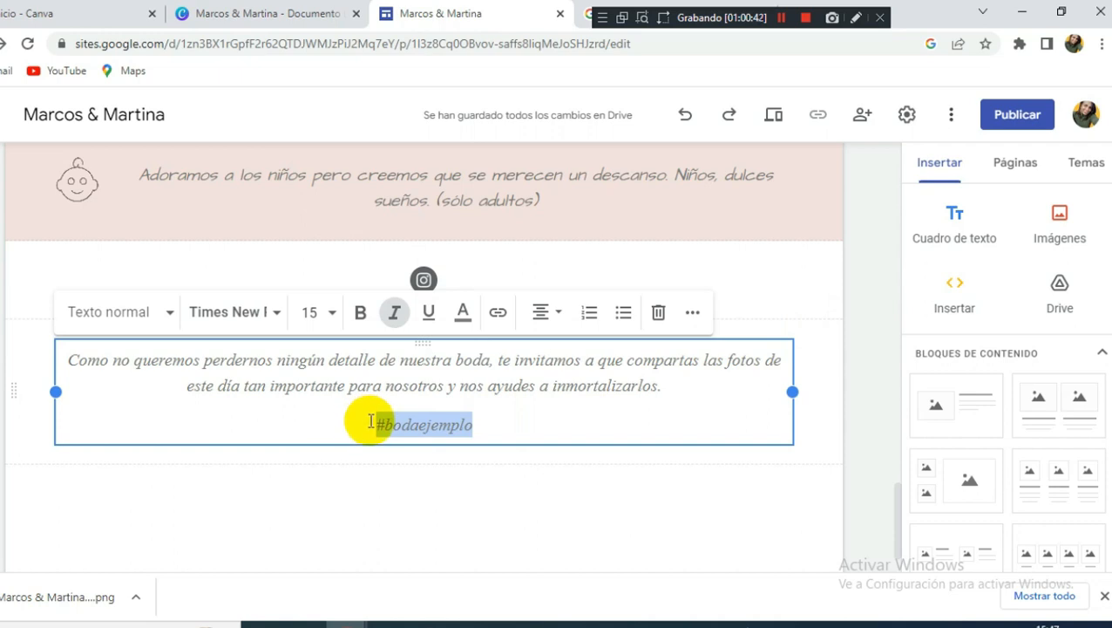
{"action": "left_click", "coordinate": [498, 314]}
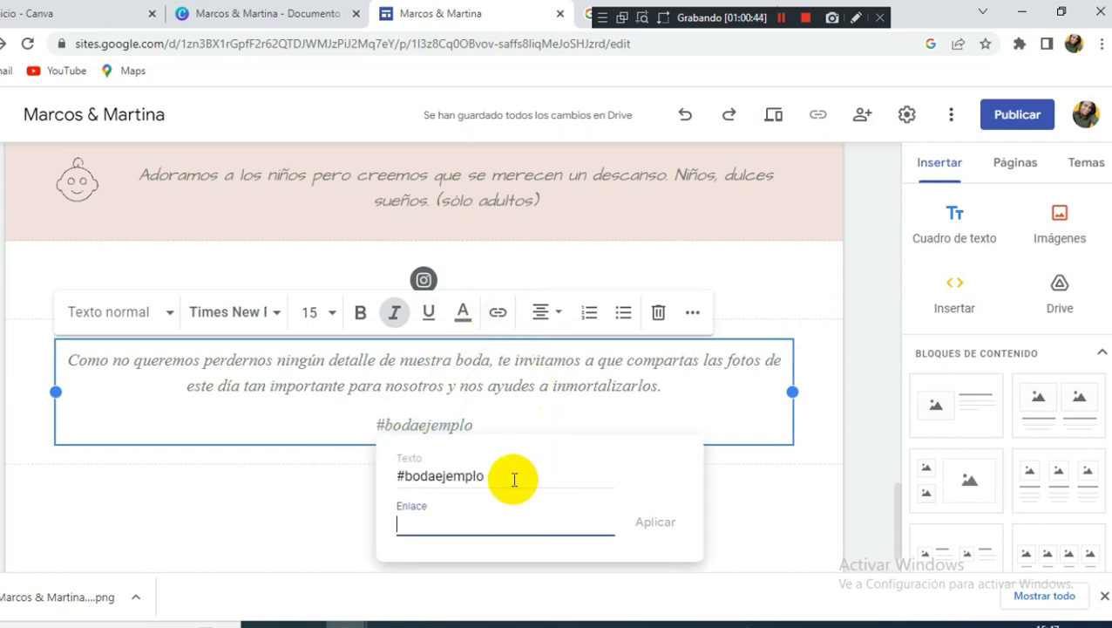
{"action": "type", "text": "https://www.instagram.com/explore/tags/bodaejemplo/"}
{"action": "left_click", "coordinate": [655, 521]}
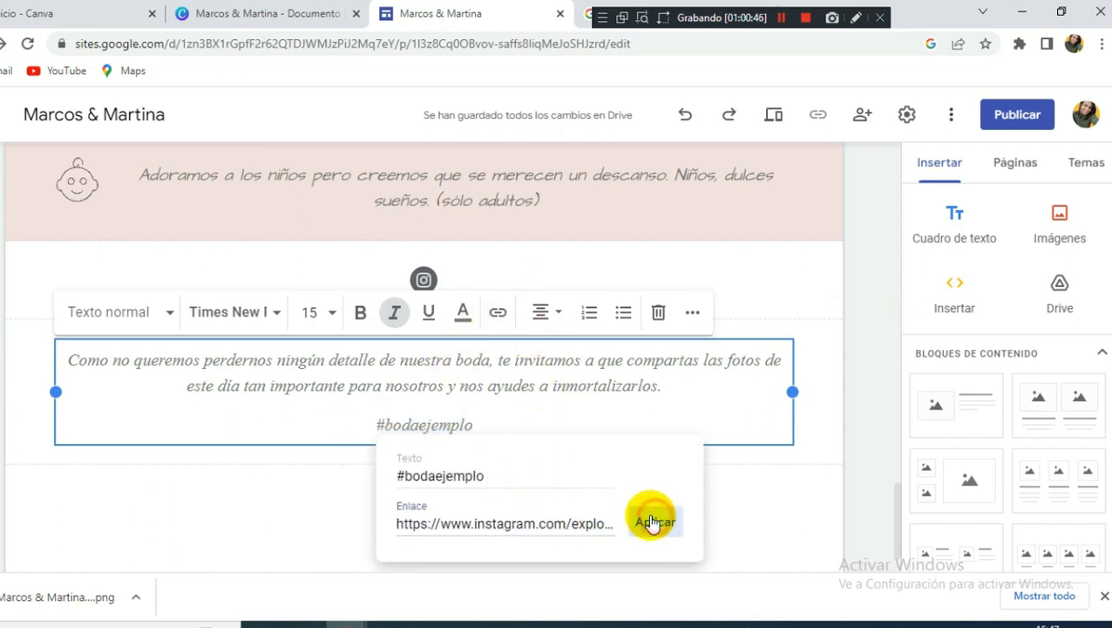
Recolor the linked "#bodaejemplo" text with the custom gray that matches the message above it.
{"action": "left_click_drag", "start_coordinate": [493, 424], "coordinate": [352, 424]}
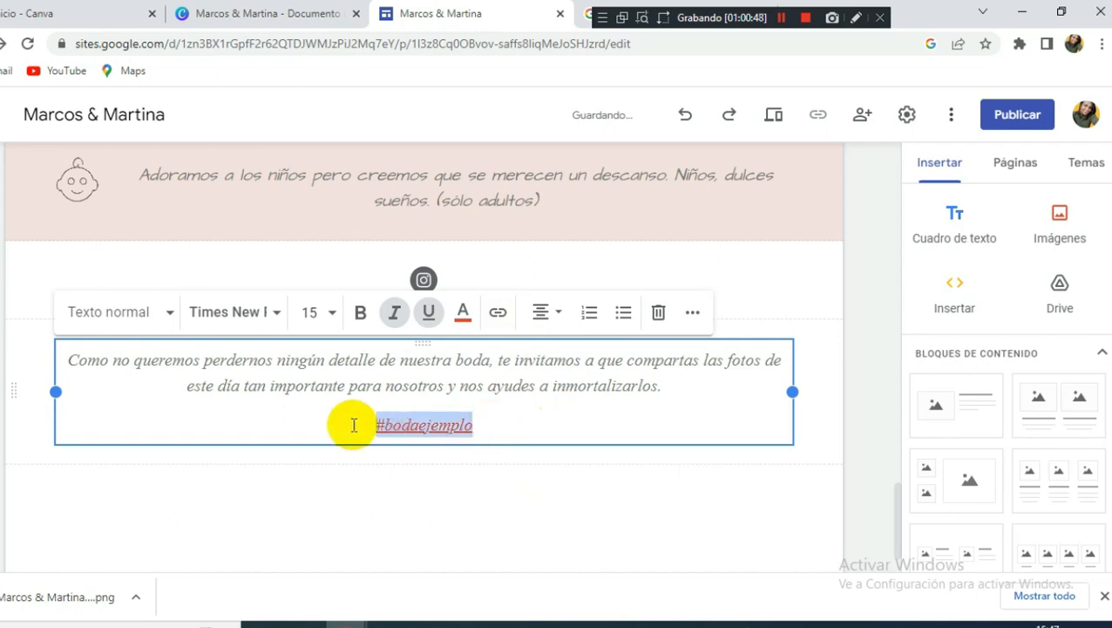
{"action": "left_click", "coordinate": [462, 313]}
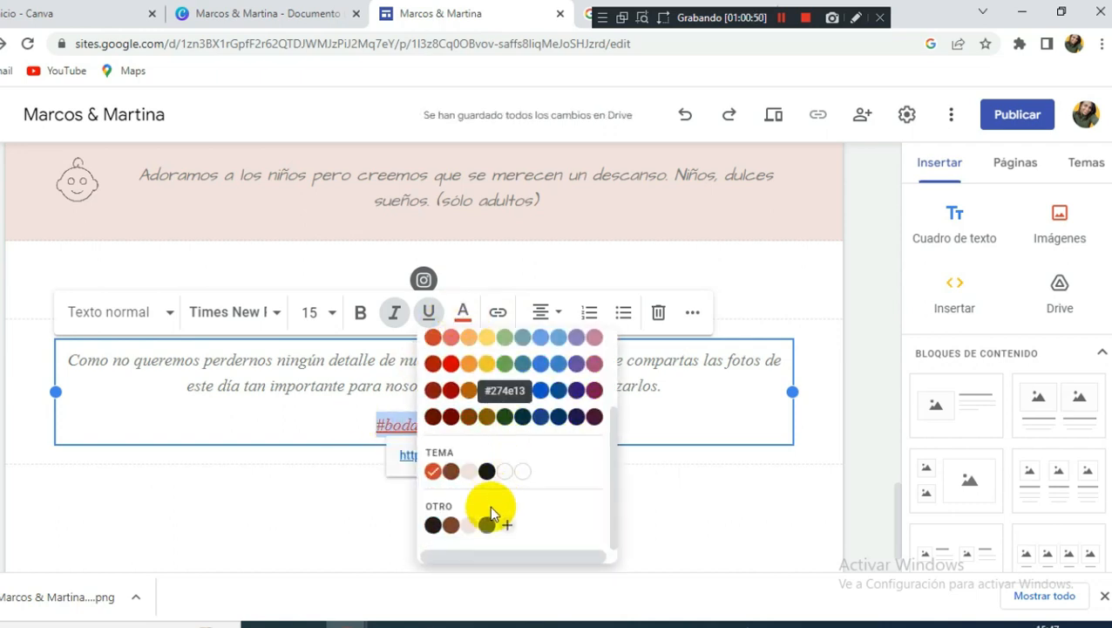
{"action": "scroll", "coordinate": [491, 531], "scroll_direction": "down", "scroll_amount": 1}
{"action": "left_click", "coordinate": [487, 535]}
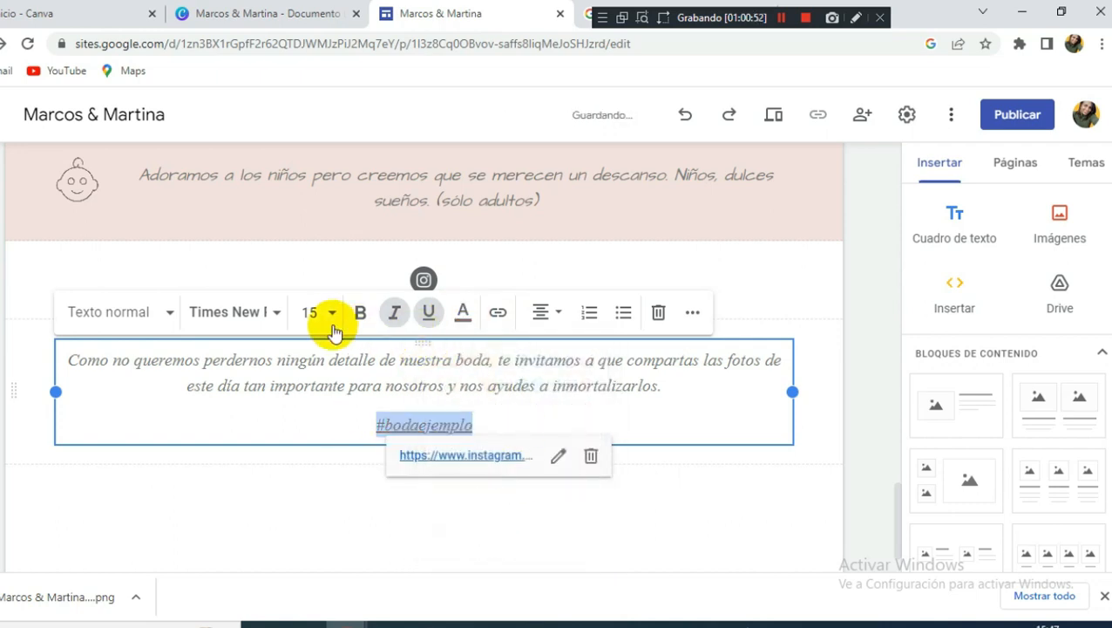
Set the "#bodaejemplo" text to font size 18 and remove its underline.
{"action": "left_click", "coordinate": [312, 312]}
{"action": "type", "text": "18"}
{"action": "key", "text": "Return"}
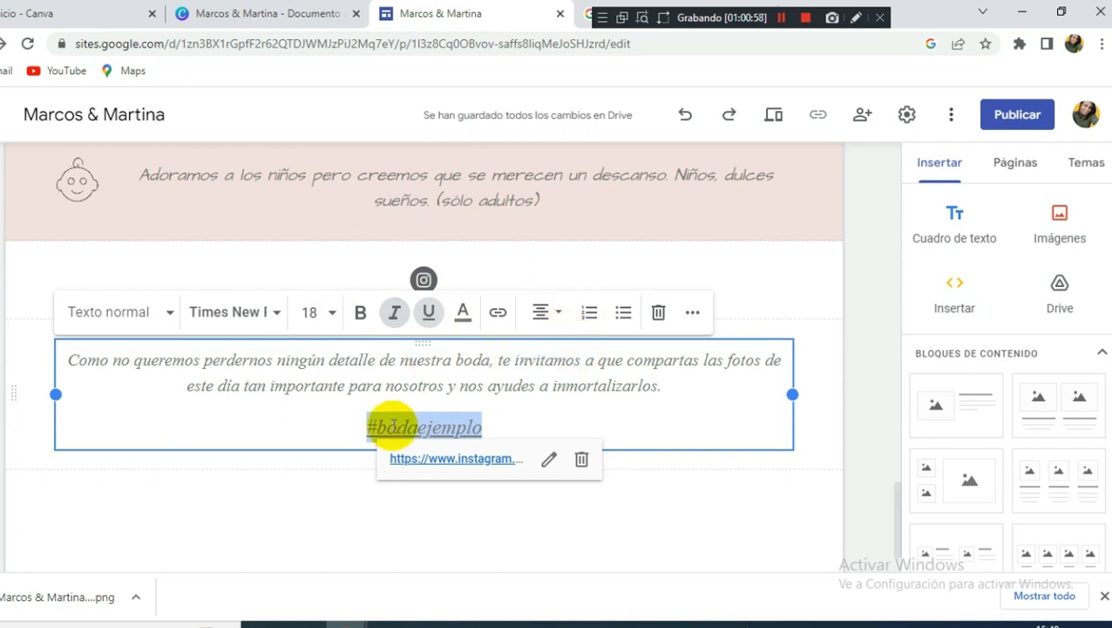
{"action": "left_click", "coordinate": [431, 314]}
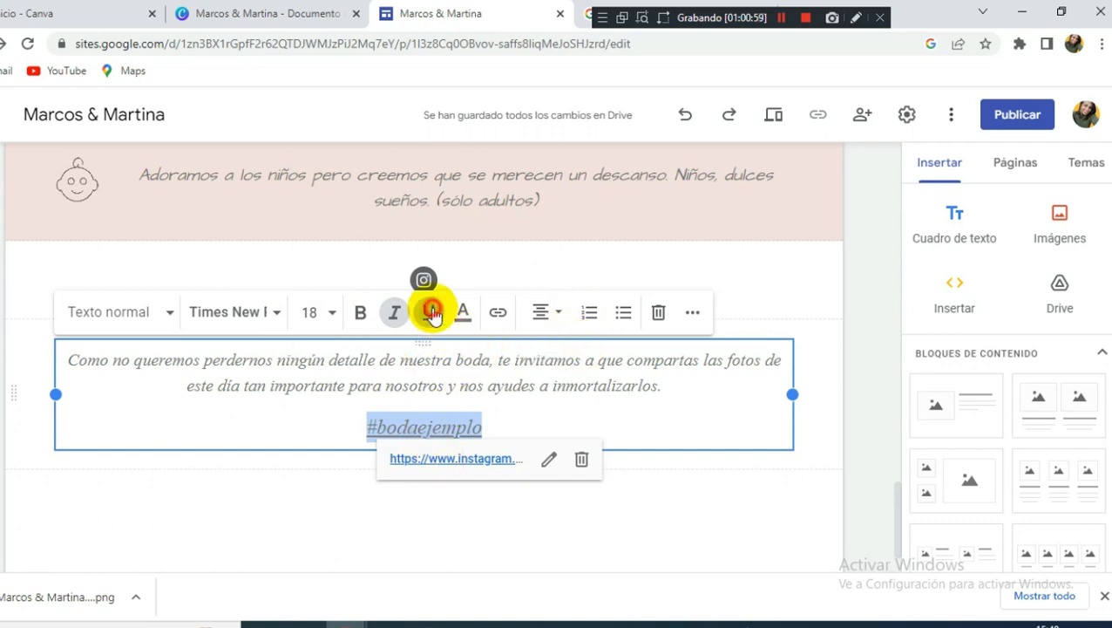
{"action": "left_click", "coordinate": [863, 308]}
{"action": "left_click", "coordinate": [529, 422]}
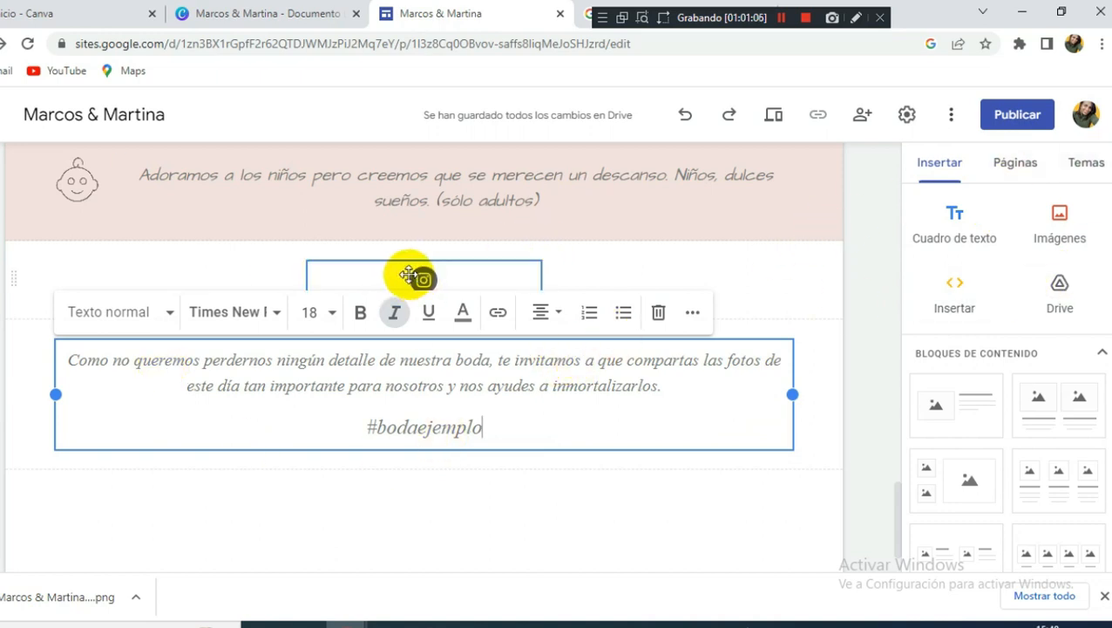
{"action": "left_click", "coordinate": [409, 275]}
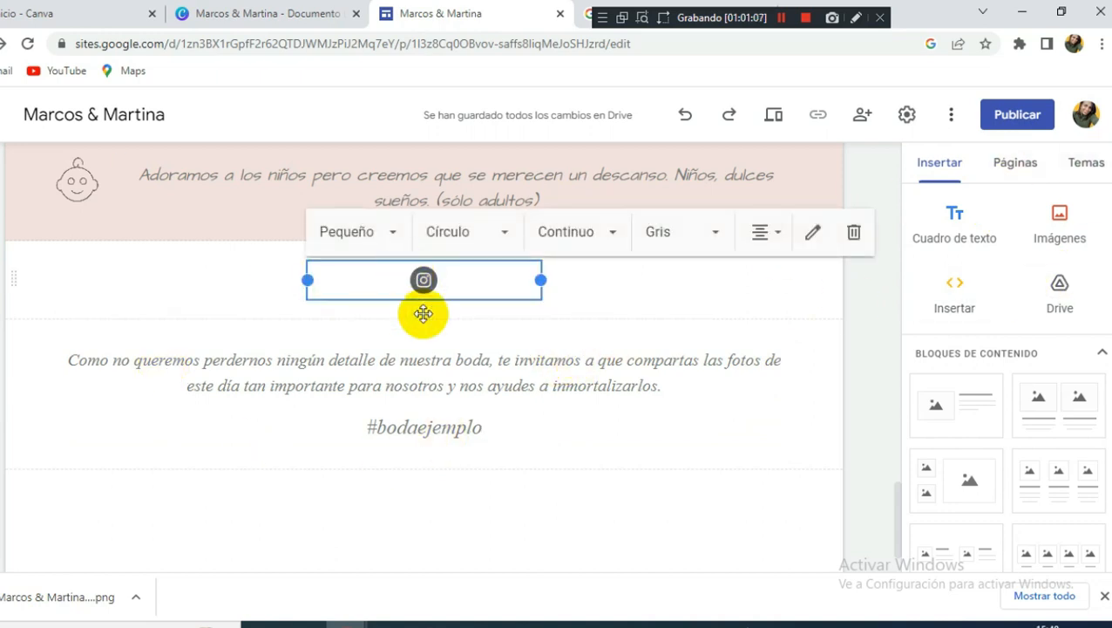
{"action": "scroll", "coordinate": [1046, 270], "scroll_direction": "down", "scroll_amount": 6}
{"action": "scroll", "coordinate": [1033, 306], "scroll_direction": "down", "scroll_amount": 2}
{"action": "scroll", "coordinate": [1013, 330], "scroll_direction": "up", "scroll_amount": 2}
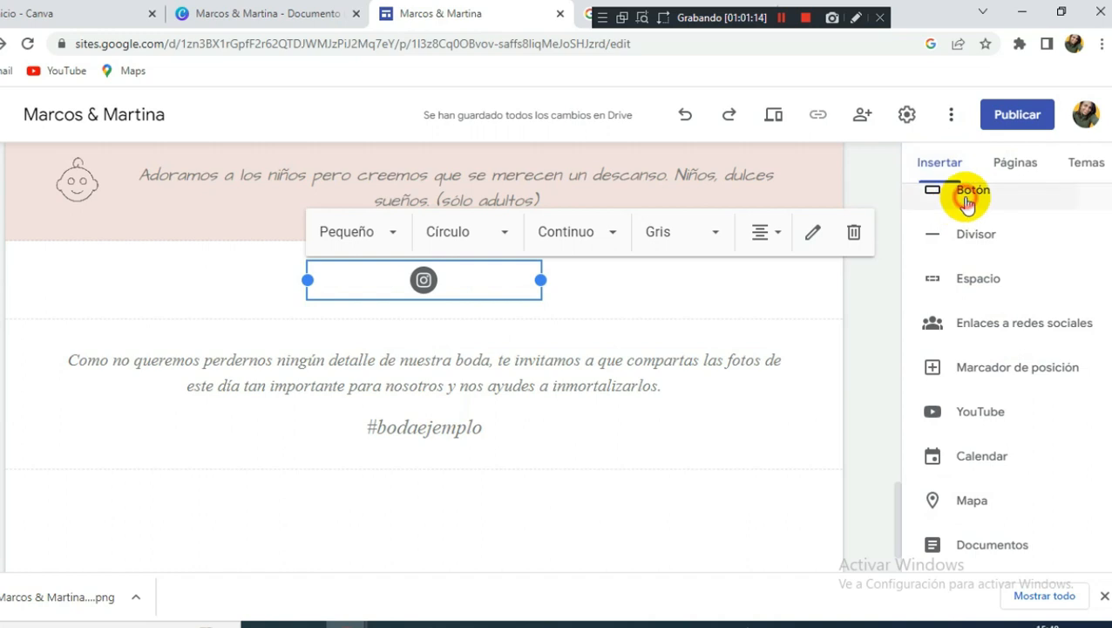
{"action": "left_click", "coordinate": [969, 191]}
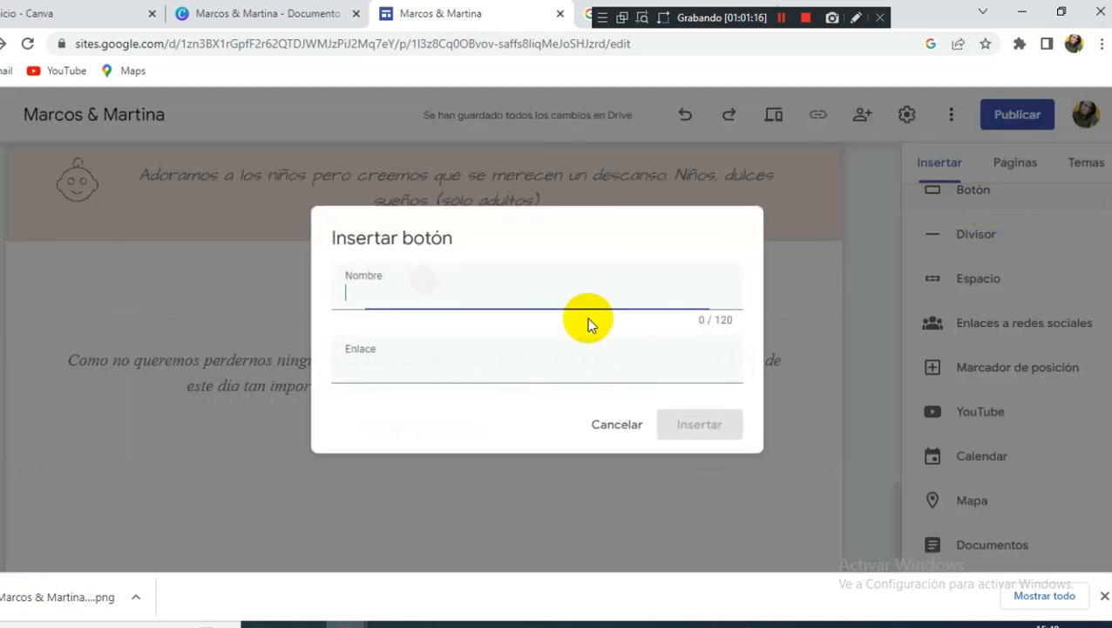
{"action": "left_click", "coordinate": [419, 370]}
{"action": "key", "text": "ctrl+v"}
{"action": "left_click", "coordinate": [449, 291]}
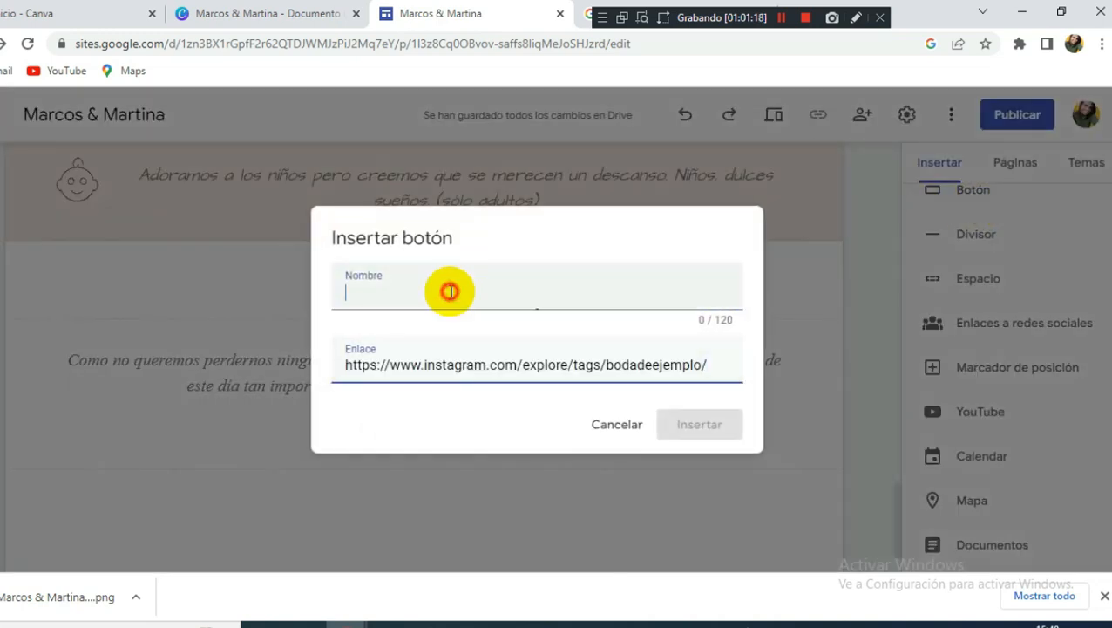
{"action": "type", "text": "Ir a instagram"}
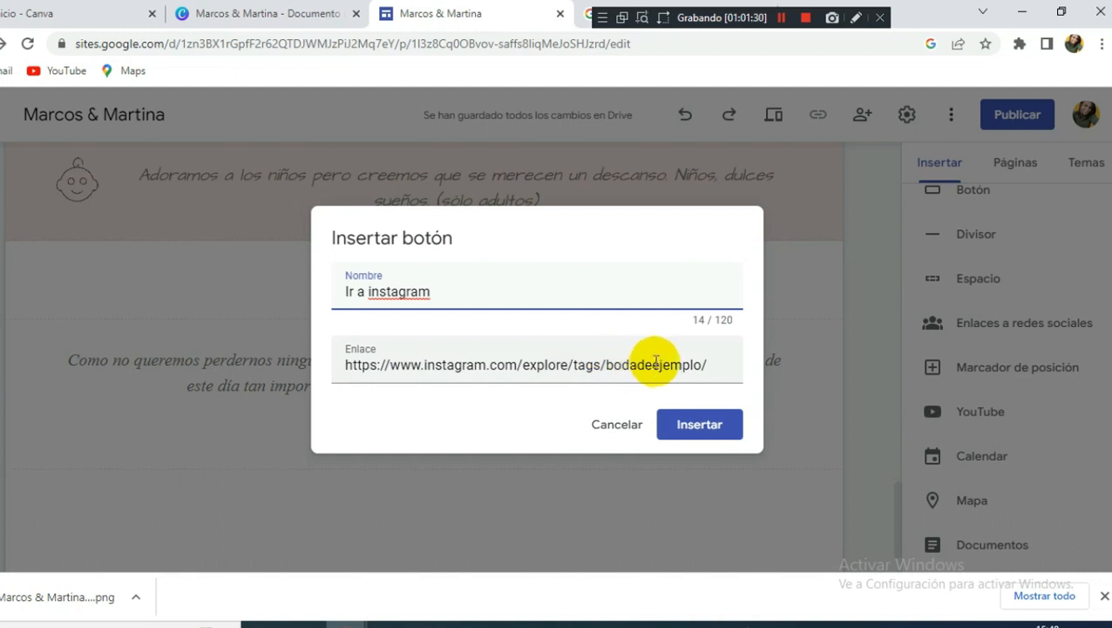
{"action": "left_click_drag", "start_coordinate": [700, 364], "coordinate": [640, 365]}
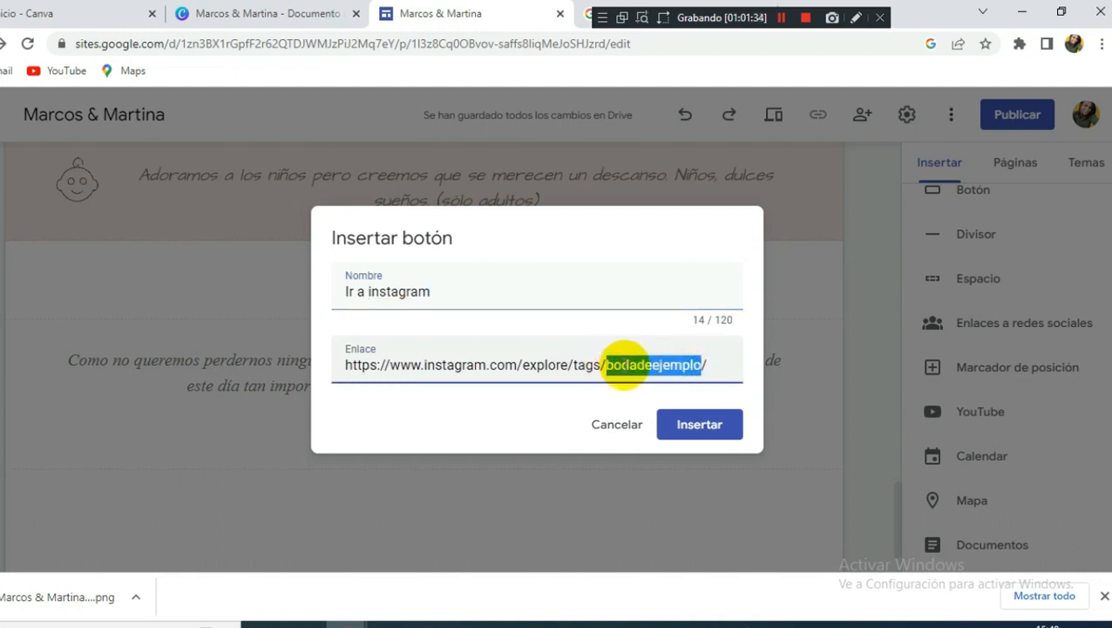
{"action": "left_click", "coordinate": [695, 423]}
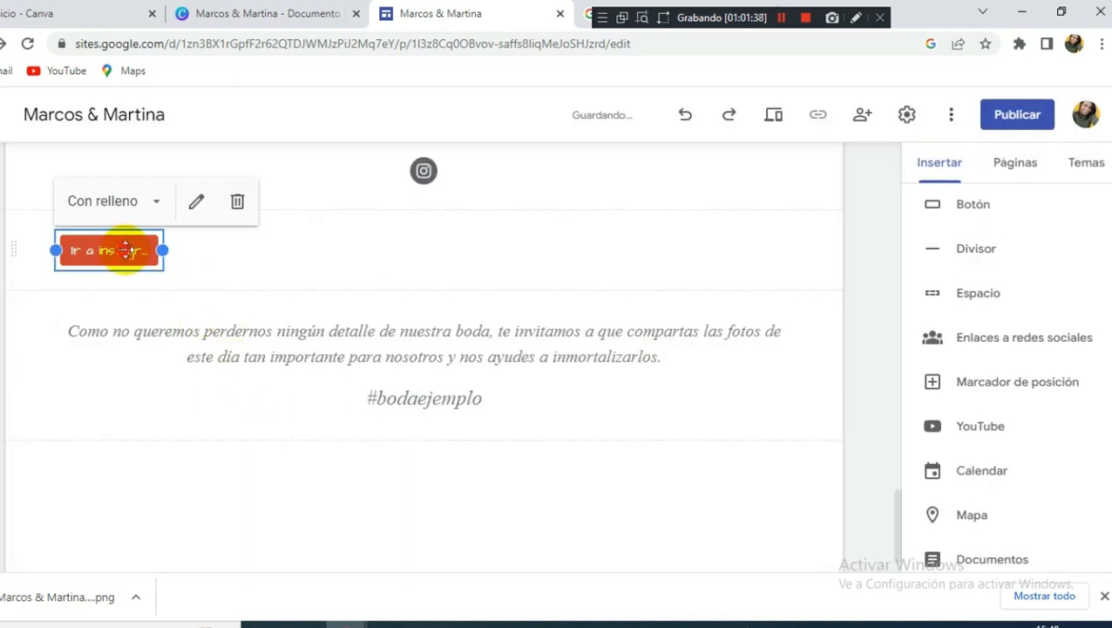
{"action": "left_click_drag", "start_coordinate": [127, 250], "coordinate": [335, 403]}
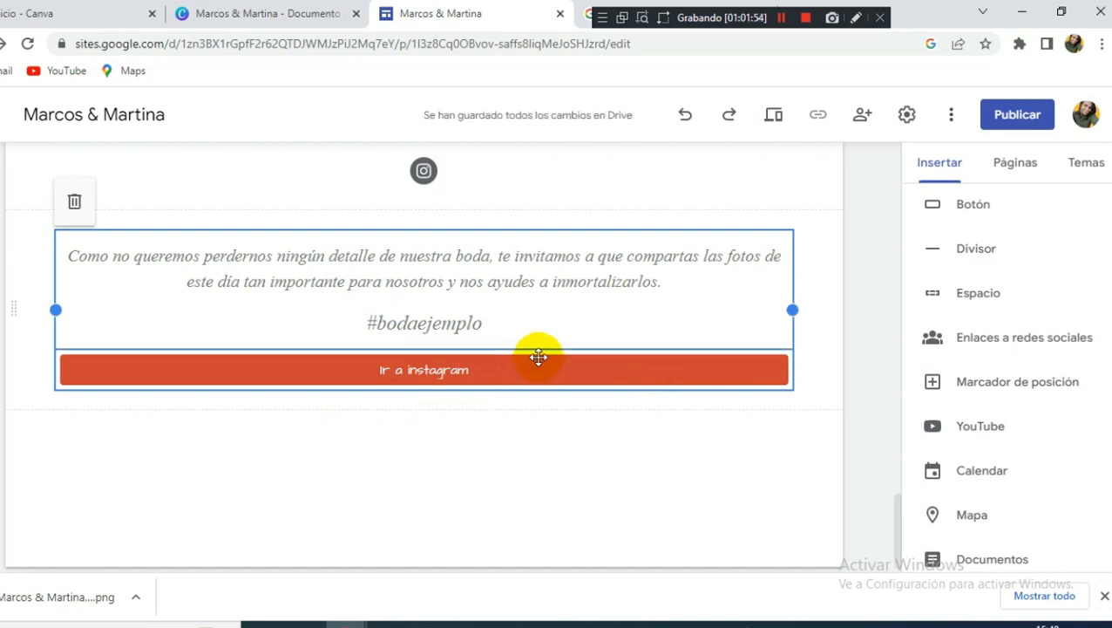
Set the theme's default color to the brown theme swatch.
{"action": "left_click", "coordinate": [1082, 164]}
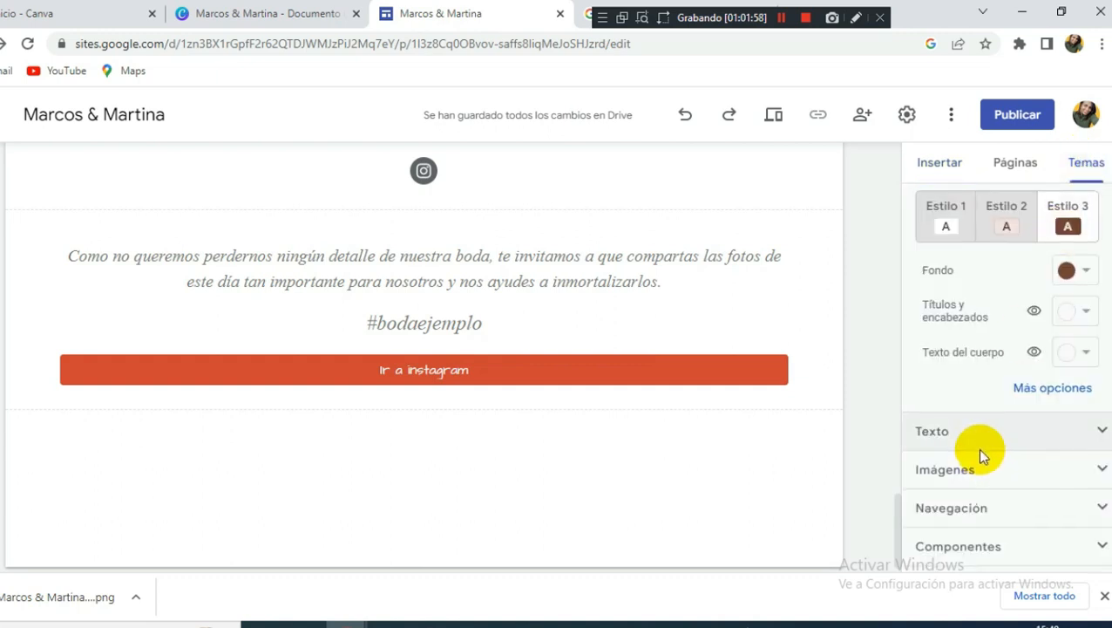
{"action": "scroll", "coordinate": [976, 447], "scroll_direction": "down", "scroll_amount": 1}
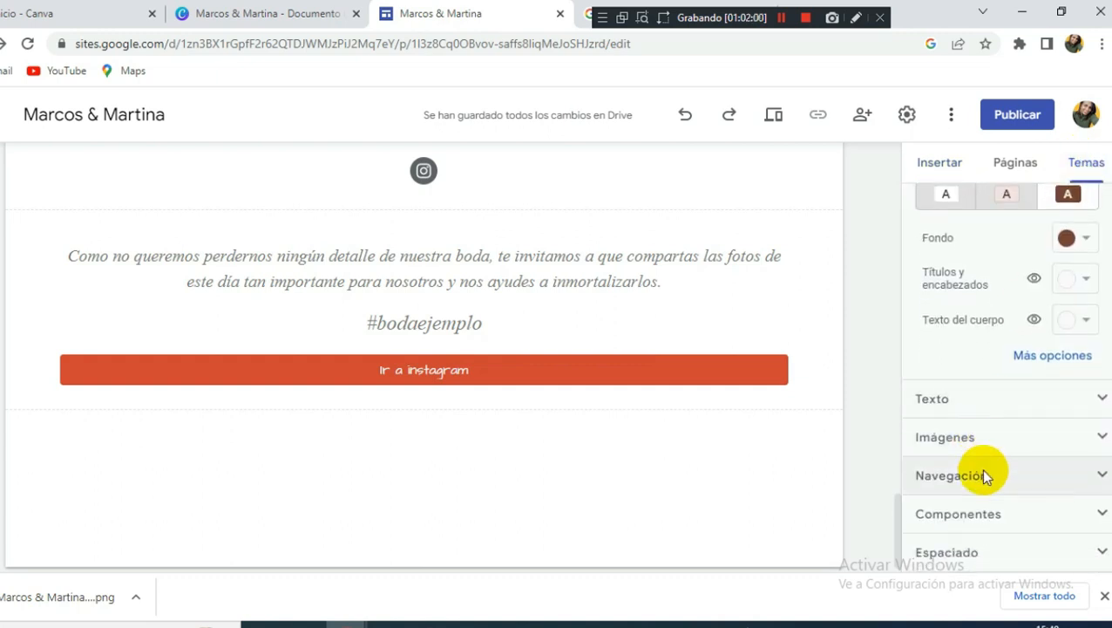
{"action": "scroll", "coordinate": [1043, 393], "scroll_direction": "up", "scroll_amount": 5}
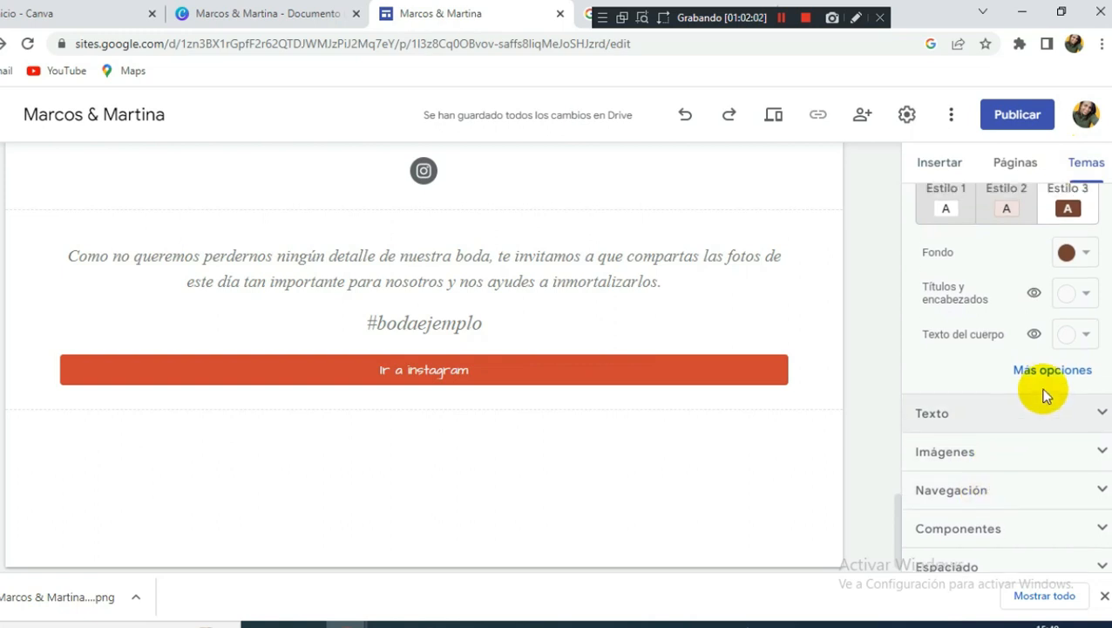
{"action": "left_click", "coordinate": [1083, 388]}
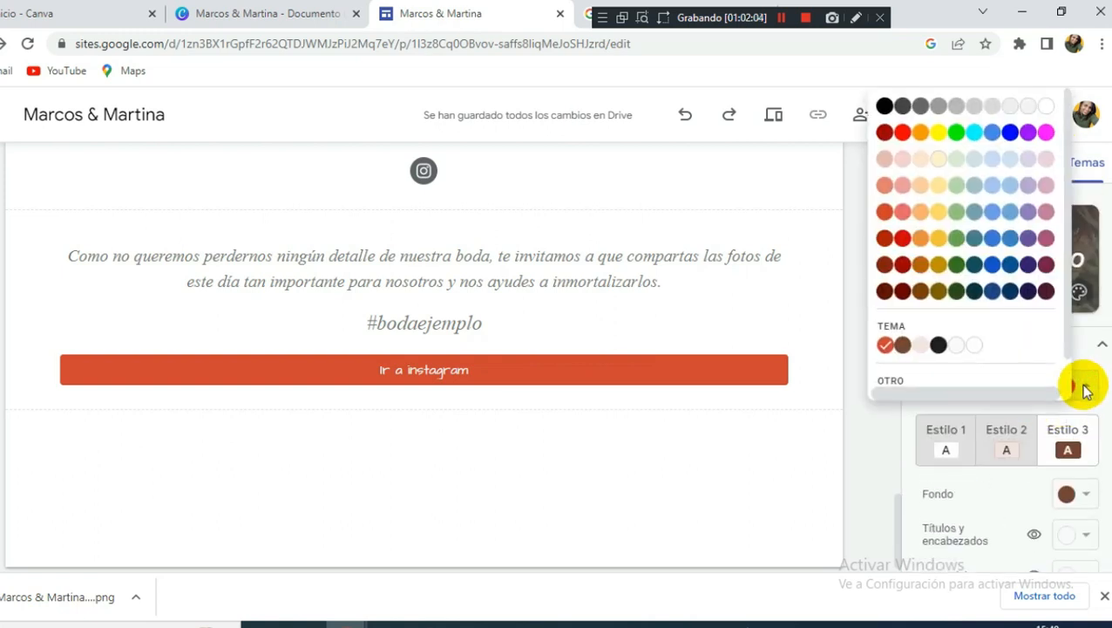
{"action": "left_click", "coordinate": [927, 346]}
{"action": "scroll", "coordinate": [974, 325], "scroll_direction": "down", "scroll_amount": 1}
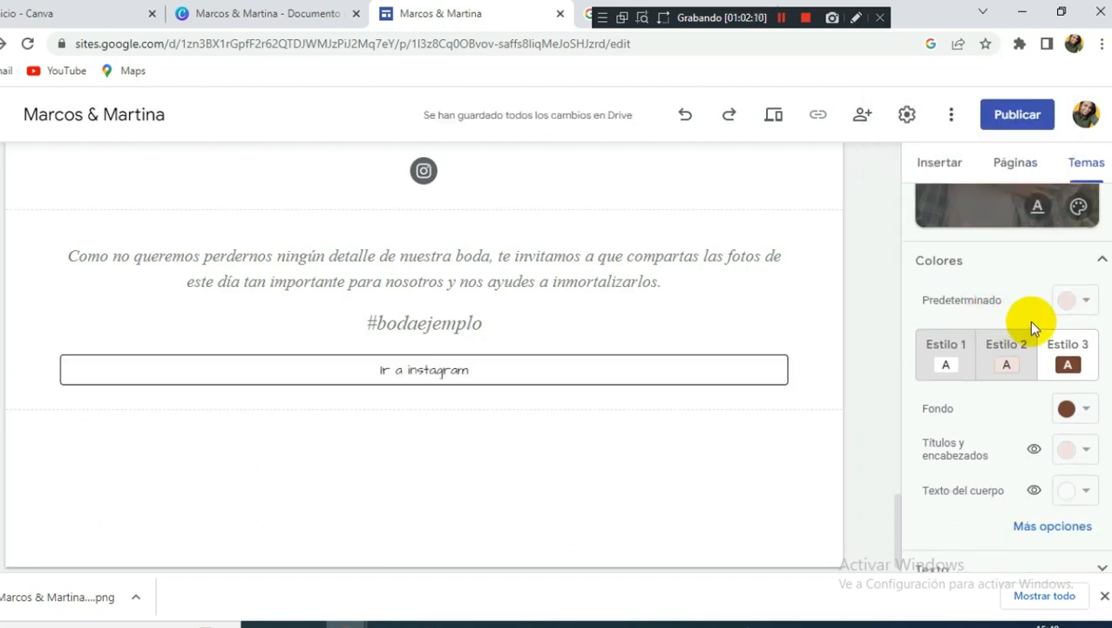
{"action": "left_click", "coordinate": [1086, 300]}
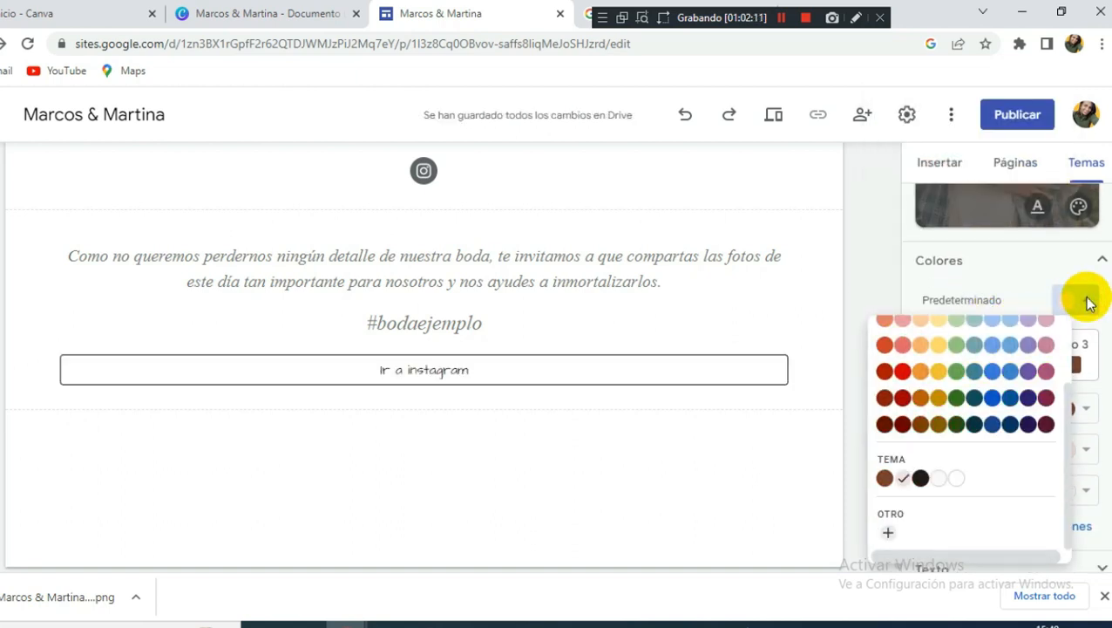
{"action": "left_click", "coordinate": [889, 480]}
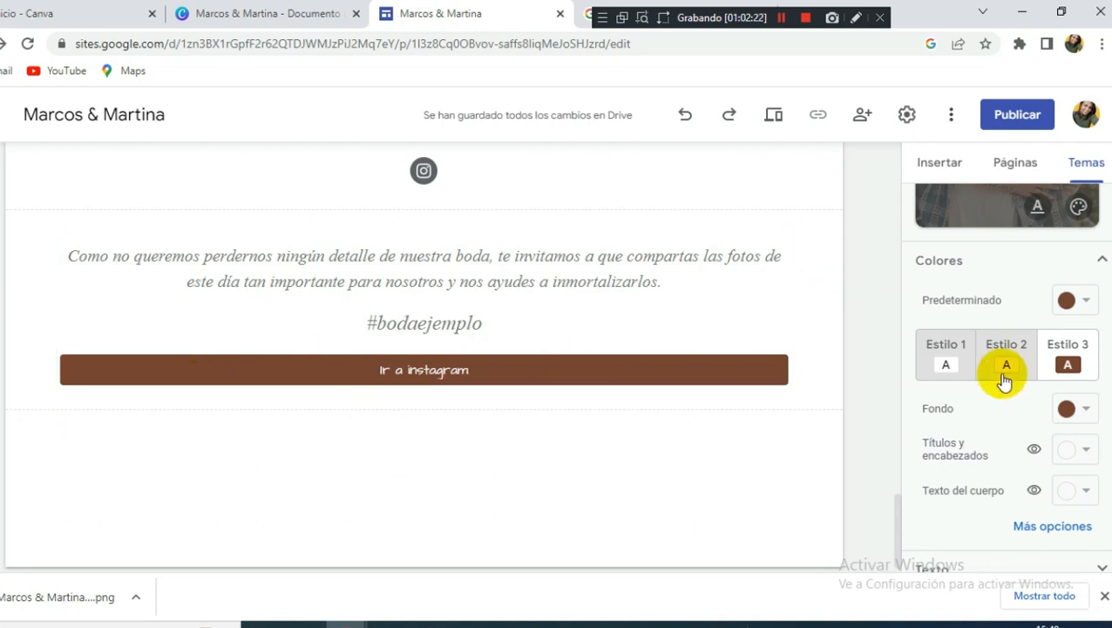
Set the filled button color of Estilo 1 to the theme's pale pink in the component settings.
{"action": "scroll", "coordinate": [1003, 357], "scroll_direction": "down", "scroll_amount": 2}
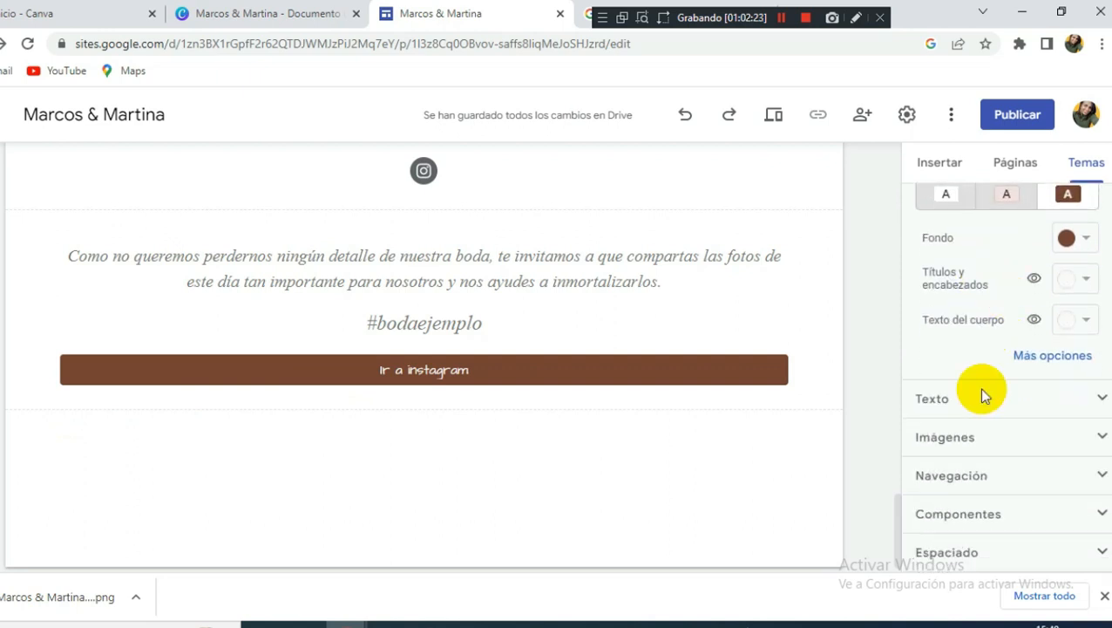
{"action": "scroll", "coordinate": [946, 279], "scroll_direction": "up", "scroll_amount": 1}
{"action": "scroll", "coordinate": [951, 422], "scroll_direction": "down", "scroll_amount": 1}
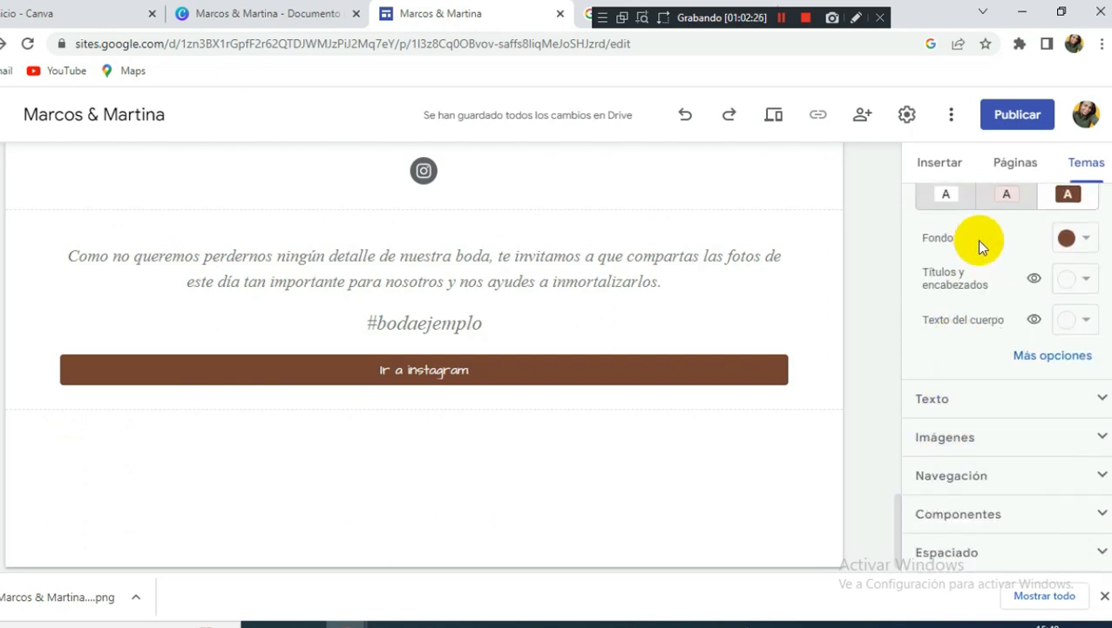
{"action": "left_click", "coordinate": [987, 513]}
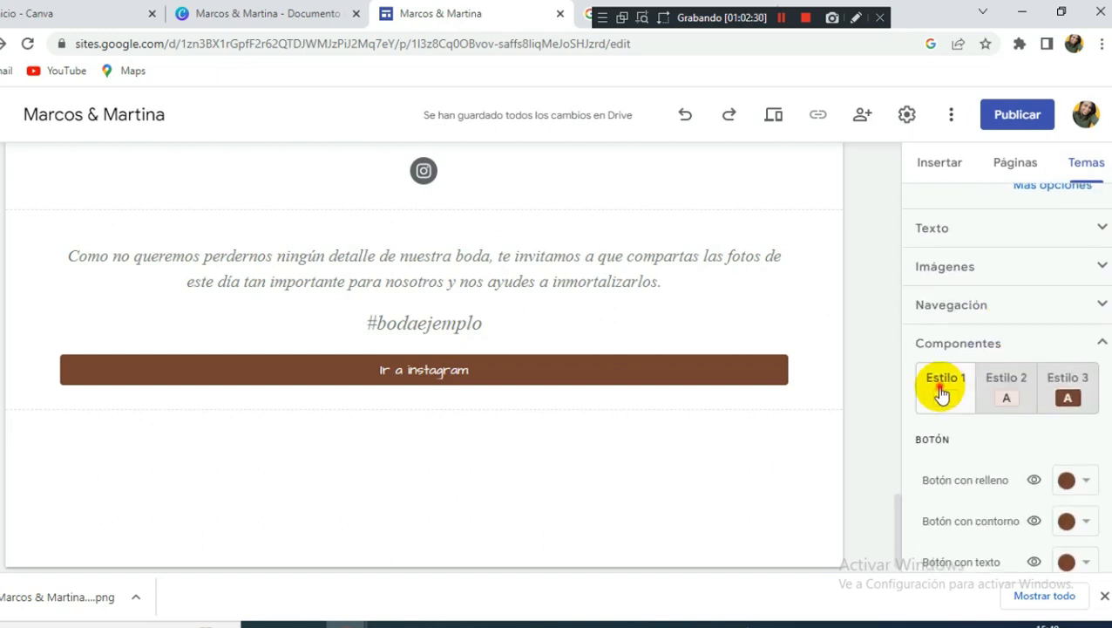
{"action": "left_click", "coordinate": [1075, 396]}
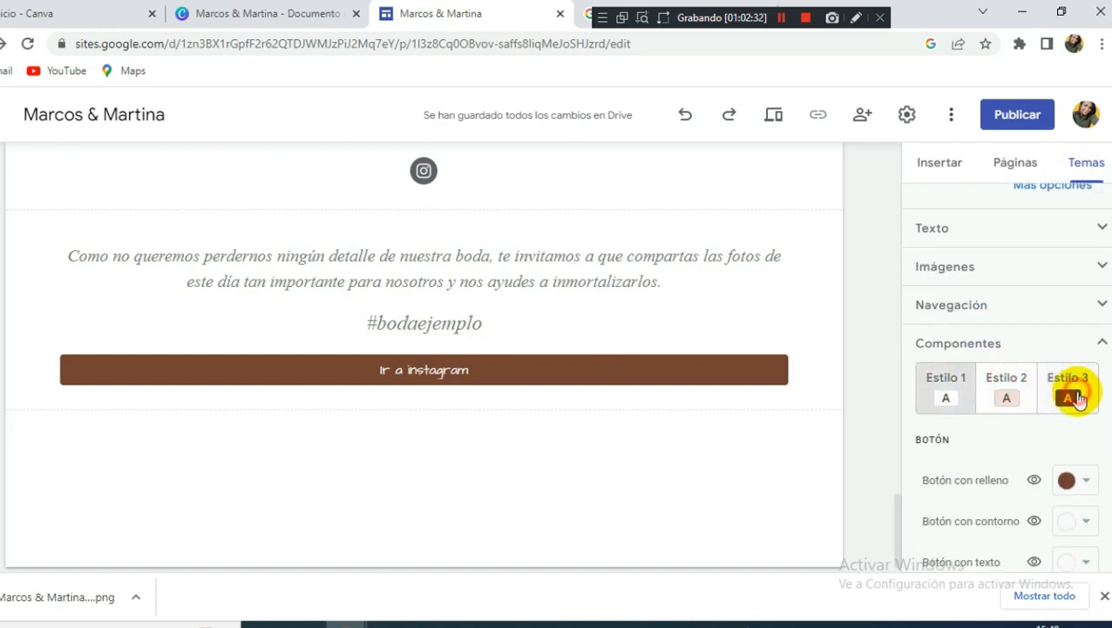
{"action": "scroll", "coordinate": [1038, 440], "scroll_direction": "down", "scroll_amount": 2}
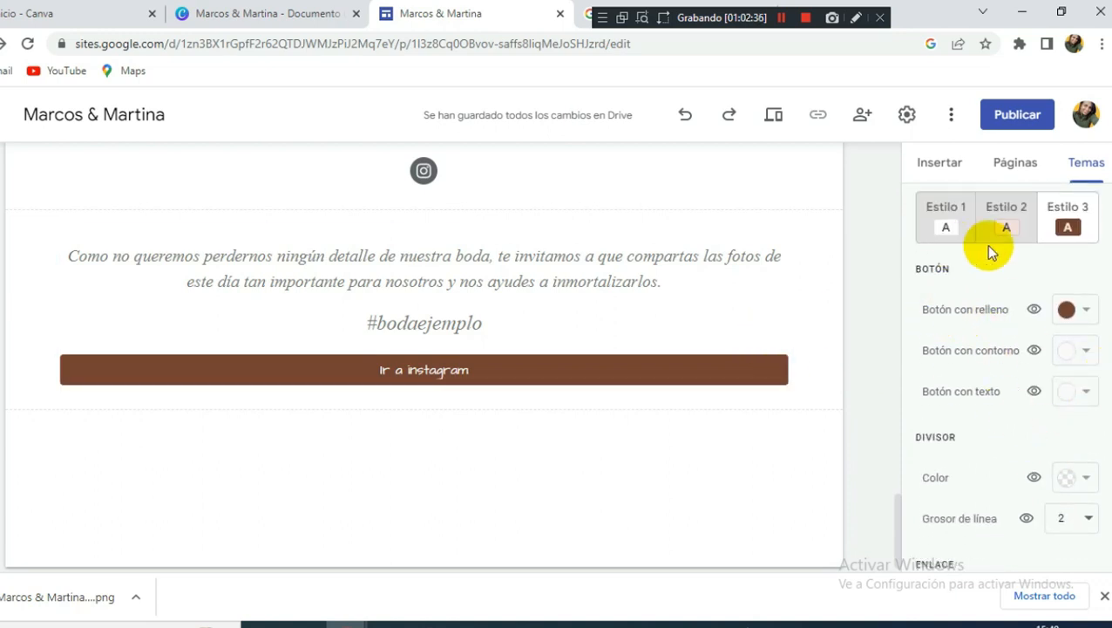
{"action": "left_click", "coordinate": [944, 222]}
{"action": "left_click", "coordinate": [1081, 314]}
{"action": "left_click", "coordinate": [903, 479]}
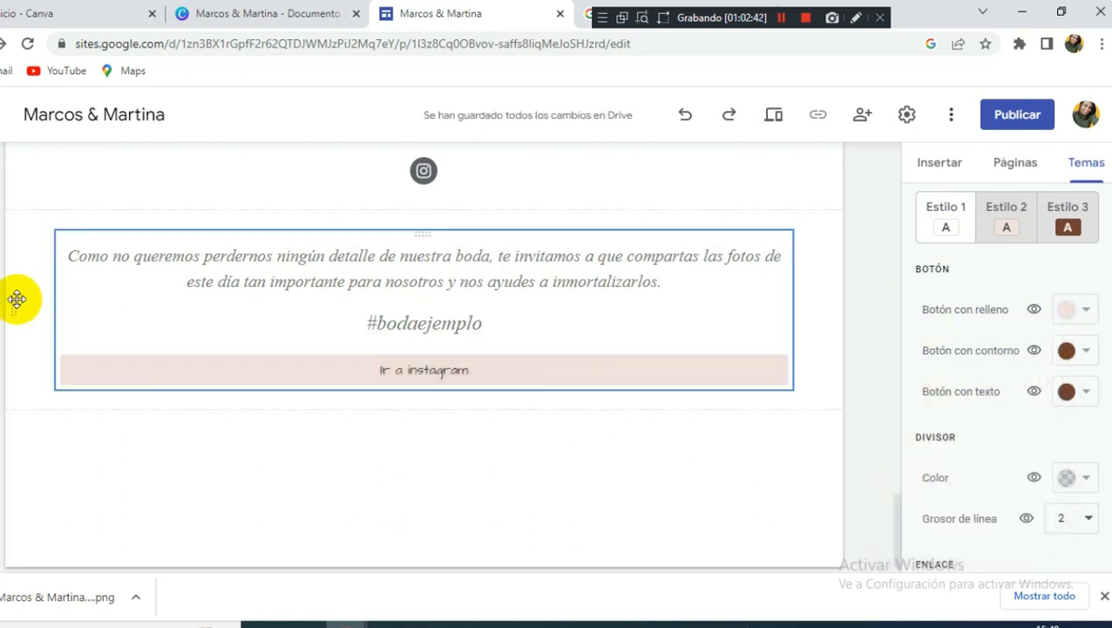
Check which section color style the photo-sharing block uses and review the sections above it.
{"action": "left_click", "coordinate": [2, 285]}
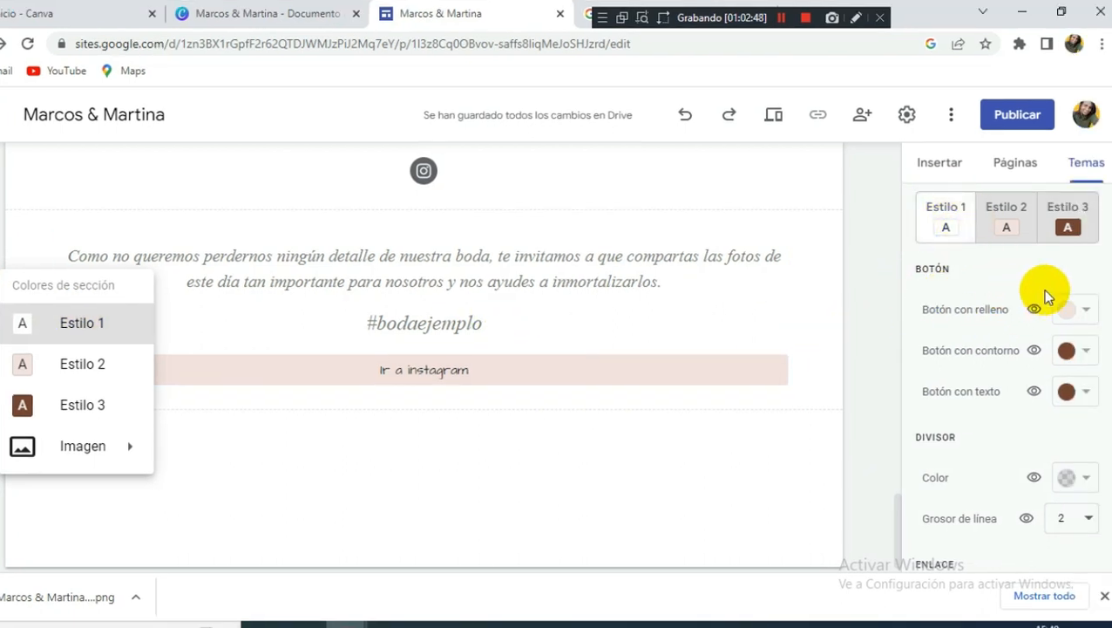
{"action": "left_click", "coordinate": [876, 331]}
{"action": "left_click", "coordinate": [312, 334]}
{"action": "scroll", "coordinate": [572, 253], "scroll_direction": "up", "scroll_amount": 1}
{"action": "scroll", "coordinate": [572, 253], "scroll_direction": "up", "scroll_amount": 1}
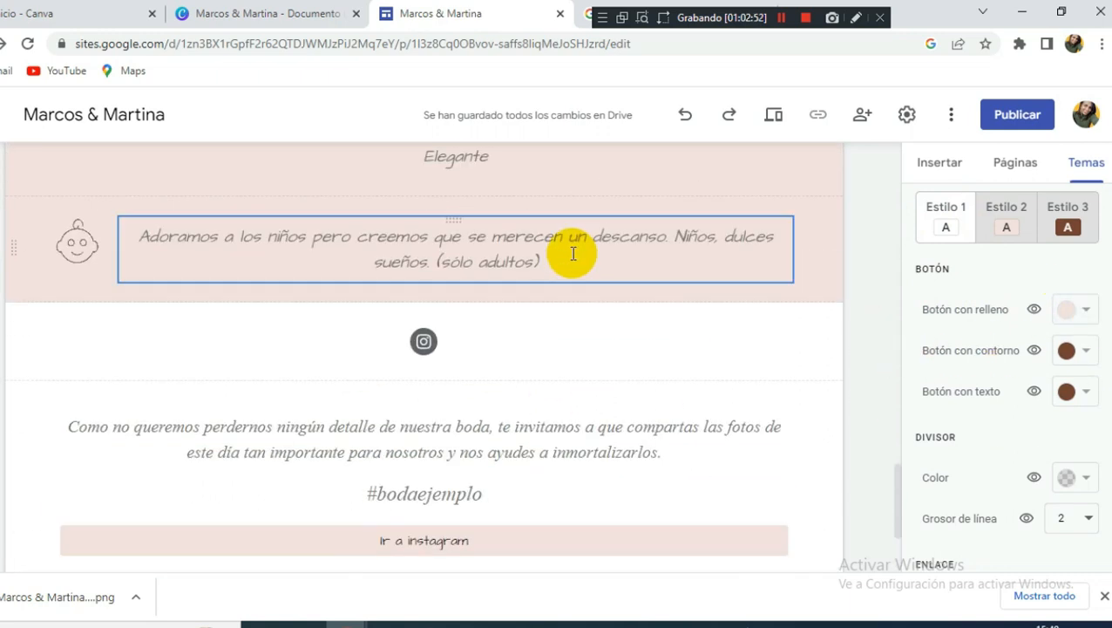
{"action": "scroll", "coordinate": [573, 252], "scroll_direction": "up", "scroll_amount": 2}
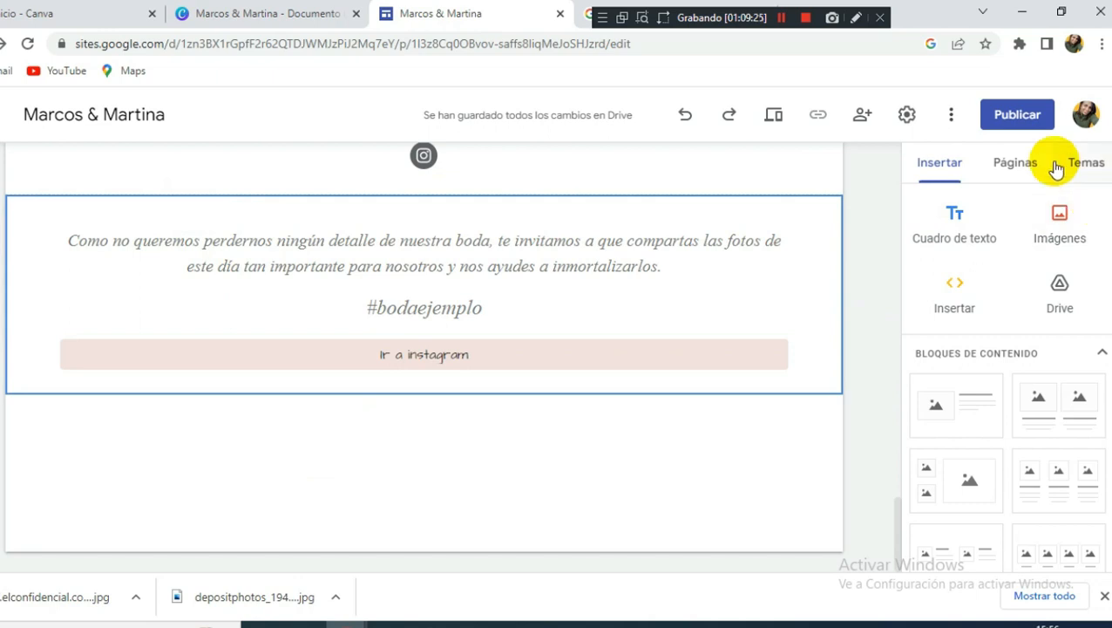
Start an image carousel and upload the three most recent couple photos from the Descargas folder to it.
{"action": "scroll", "coordinate": [1008, 467], "scroll_direction": "down", "scroll_amount": 5}
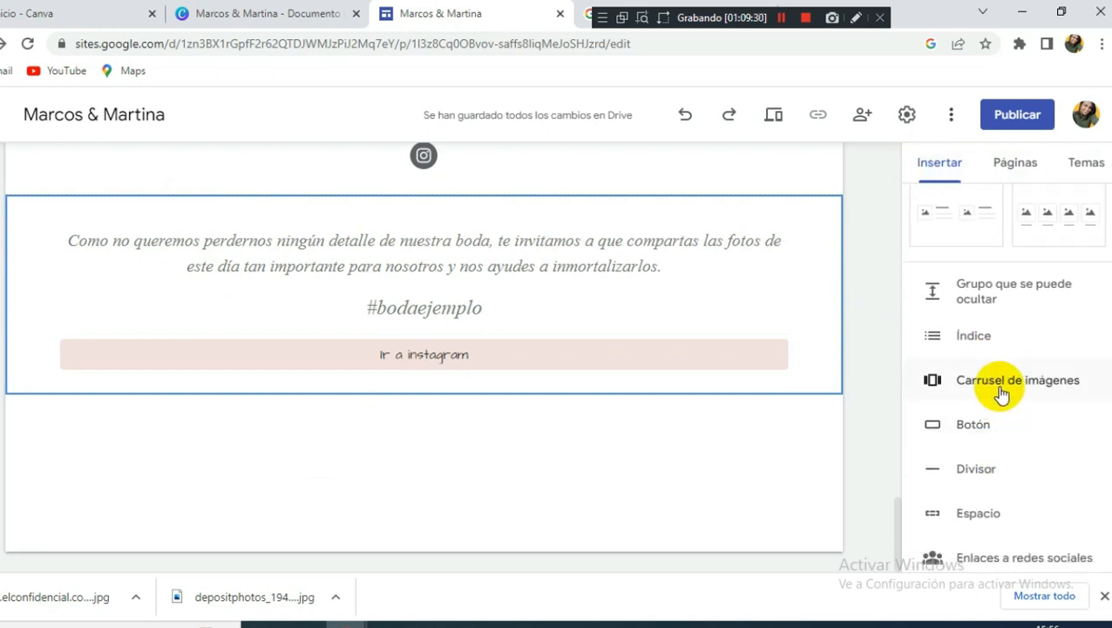
{"action": "left_click", "coordinate": [1001, 391]}
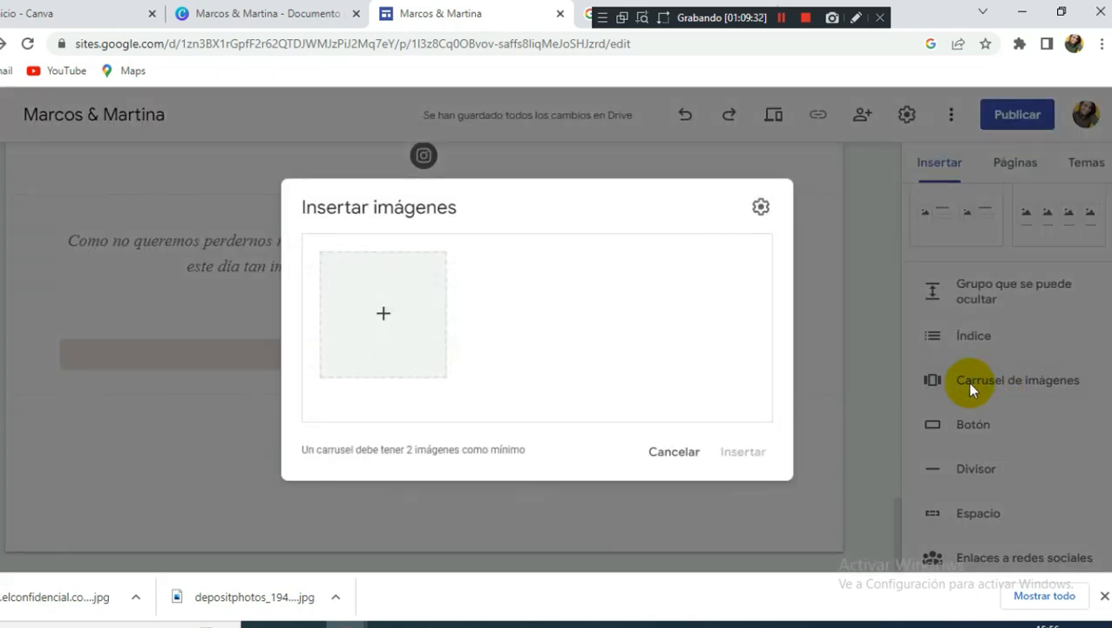
{"action": "left_click", "coordinate": [388, 309]}
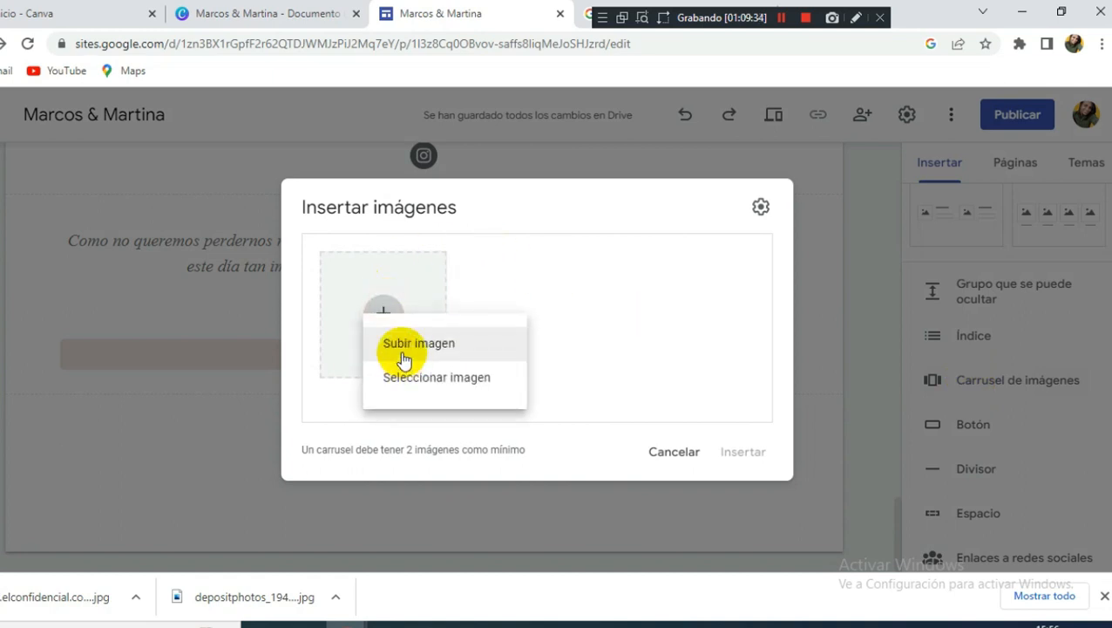
{"action": "left_click", "coordinate": [420, 346]}
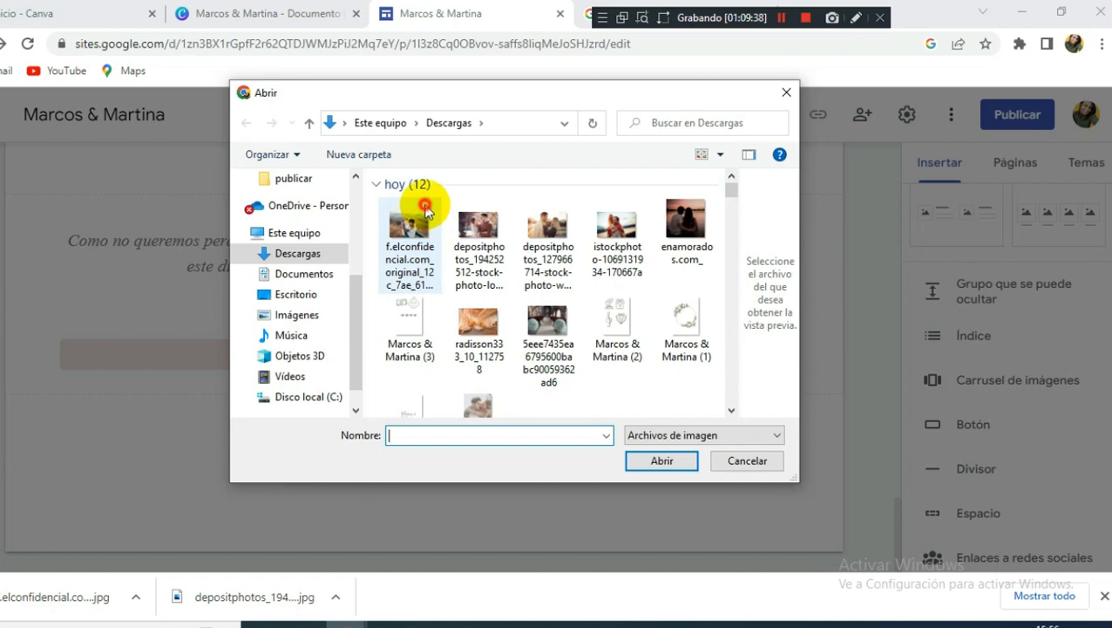
{"action": "left_click", "coordinate": [424, 206]}
{"action": "left_click", "coordinate": [480, 228], "text": "ctrl"}
{"action": "left_click", "coordinate": [549, 222], "text": "ctrl"}
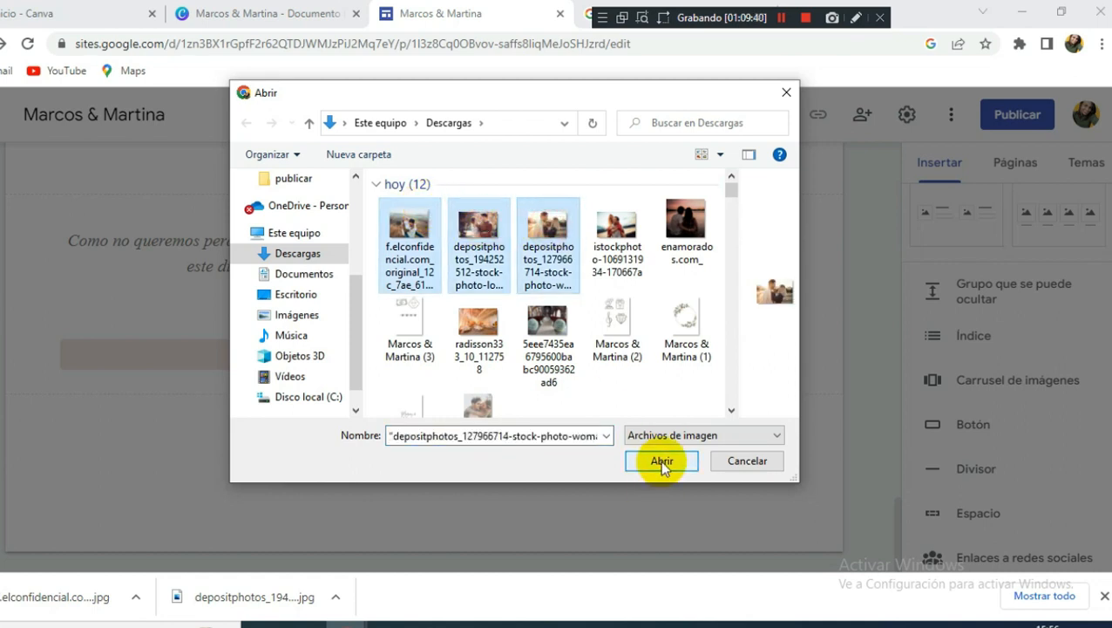
{"action": "left_click", "coordinate": [662, 462]}
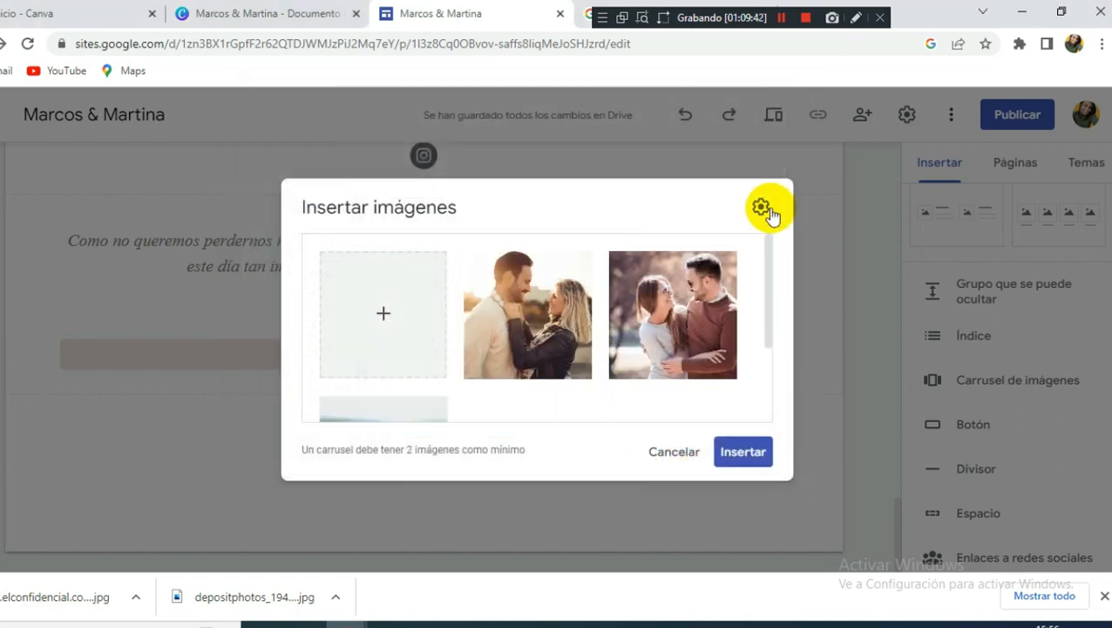
Turn on Inicio automático for the carousel, set its transition speed to Rápida and try to insert it.
{"action": "left_click", "coordinate": [761, 210]}
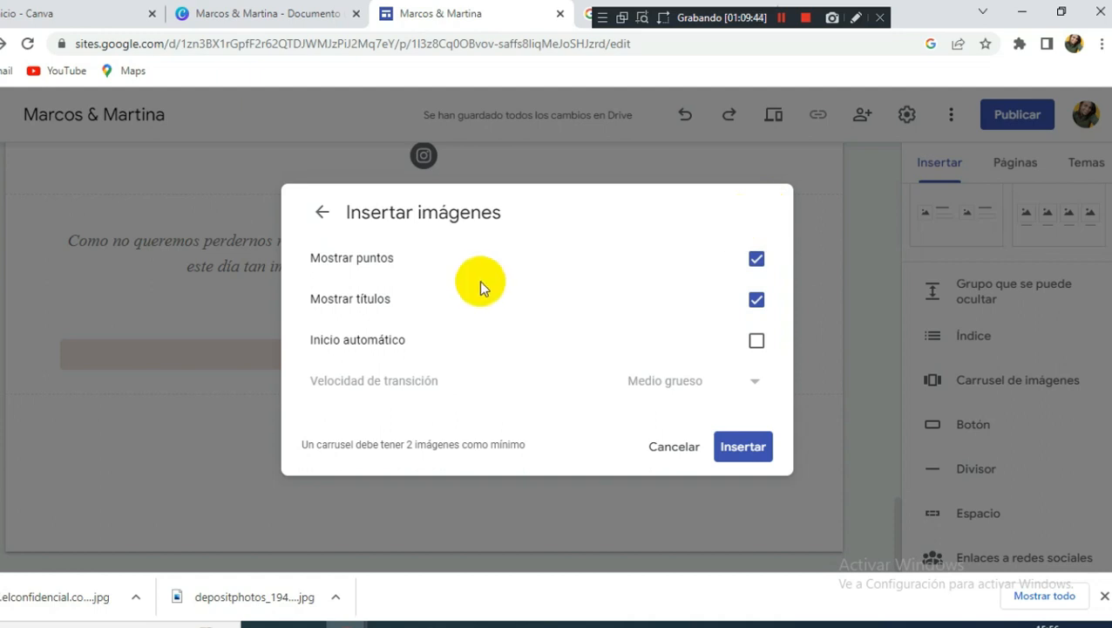
{"action": "left_click", "coordinate": [755, 343]}
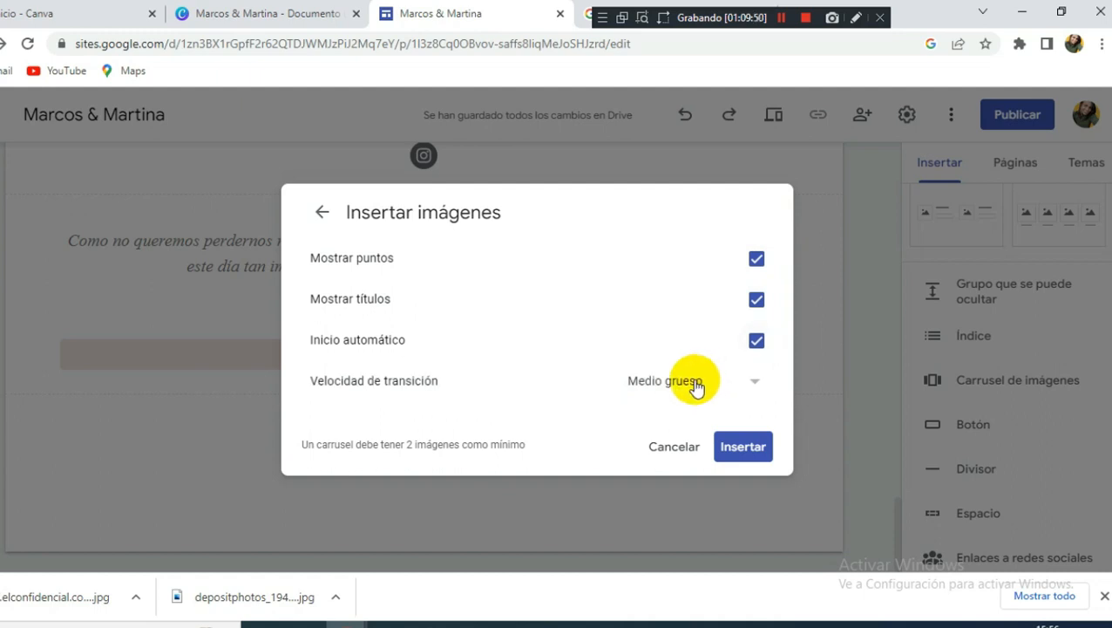
{"action": "left_click", "coordinate": [694, 384]}
{"action": "left_click", "coordinate": [678, 500]}
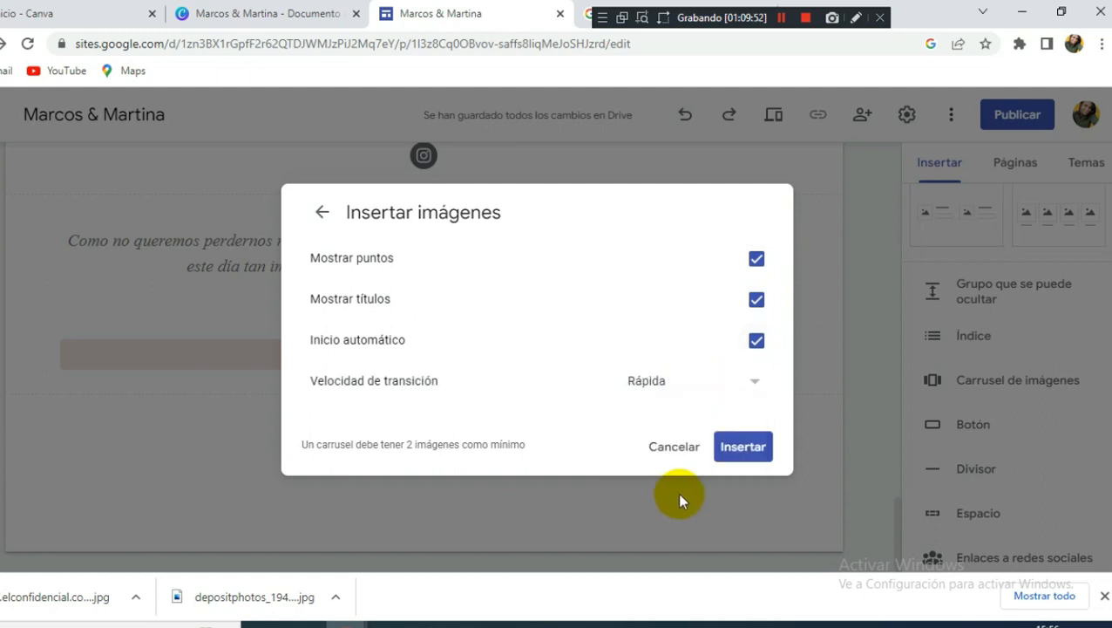
{"action": "left_click", "coordinate": [741, 447]}
Insert the content block with two side-by-side images and captions below the Instagram button.
{"action": "scroll", "coordinate": [786, 360], "scroll_direction": "up", "scroll_amount": 1}
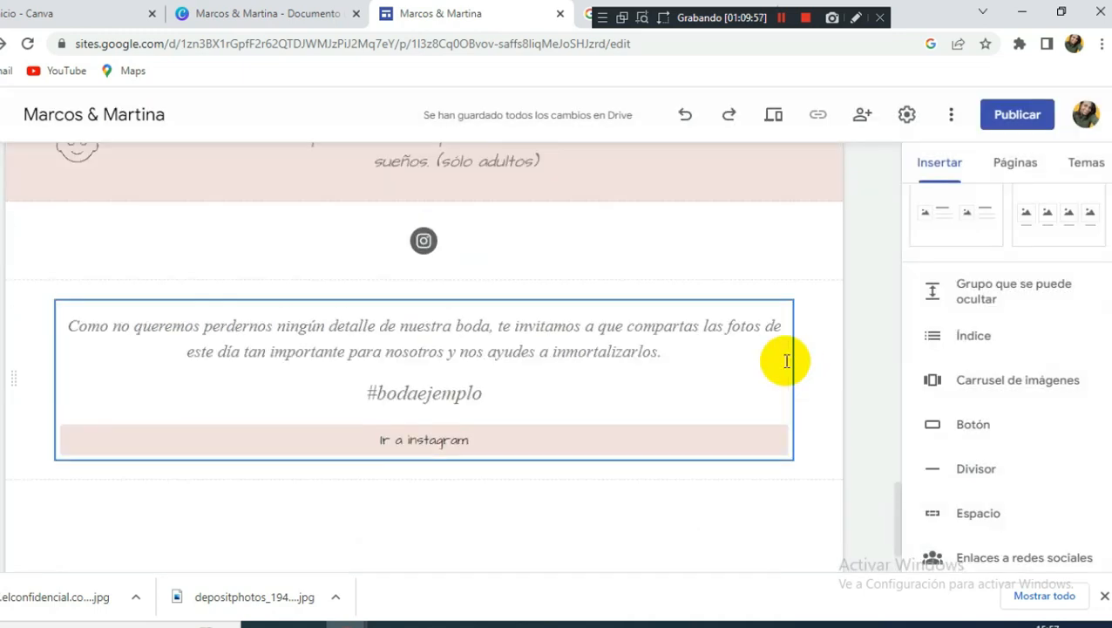
{"action": "scroll", "coordinate": [1083, 367], "scroll_direction": "up", "scroll_amount": 3}
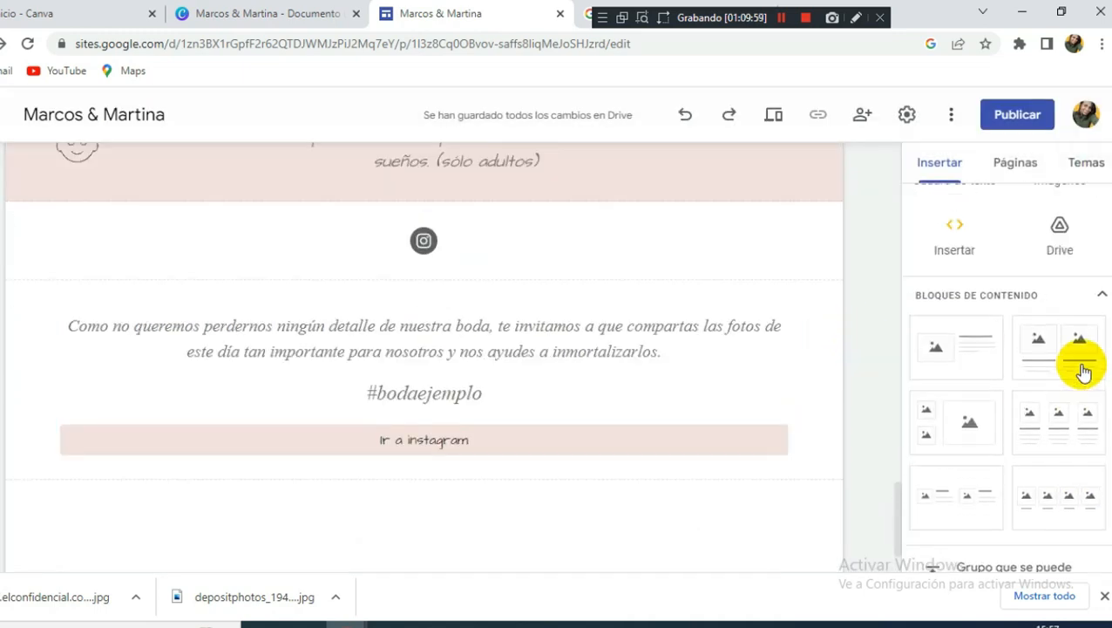
{"action": "scroll", "coordinate": [1083, 371], "scroll_direction": "up", "scroll_amount": 2}
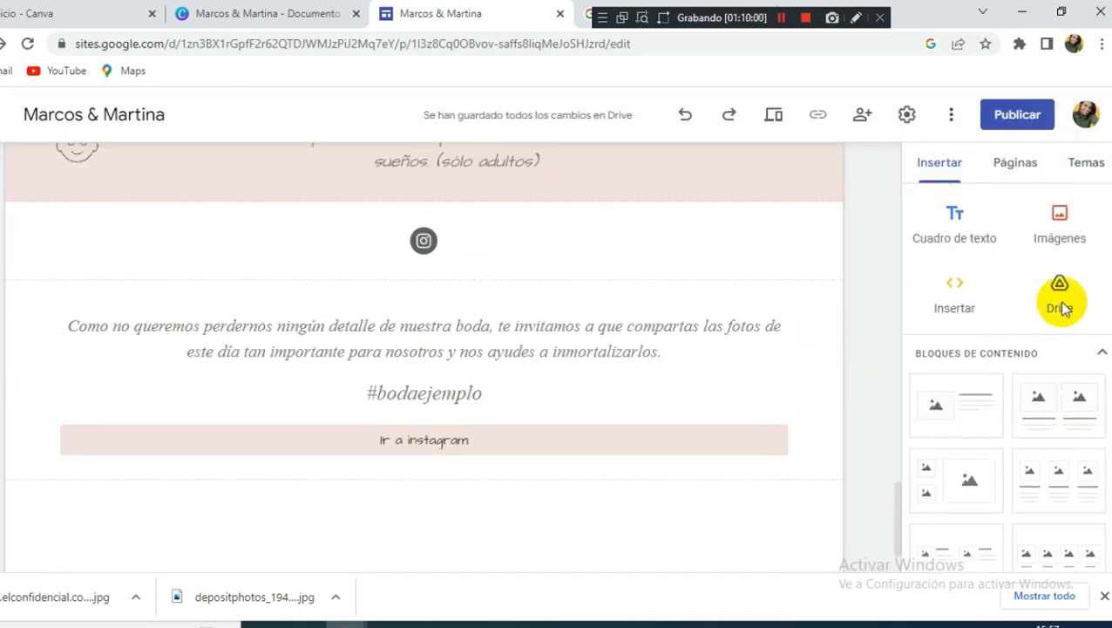
{"action": "left_click", "coordinate": [1046, 418]}
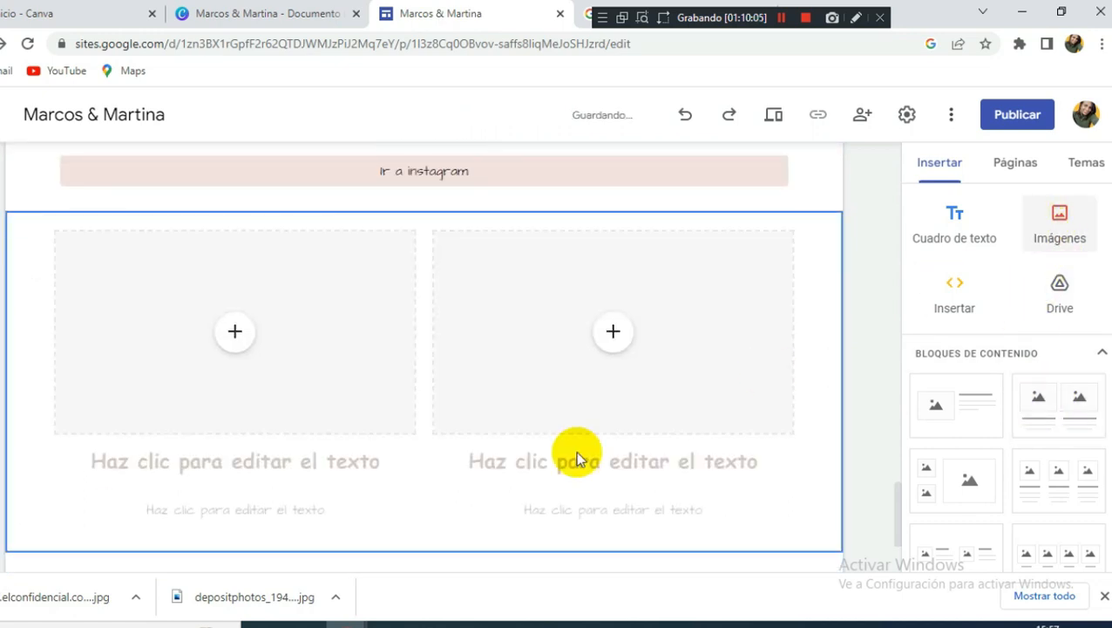
Delete the heading and body text placeholders under both images of the new two-image block.
{"action": "left_click", "coordinate": [224, 458]}
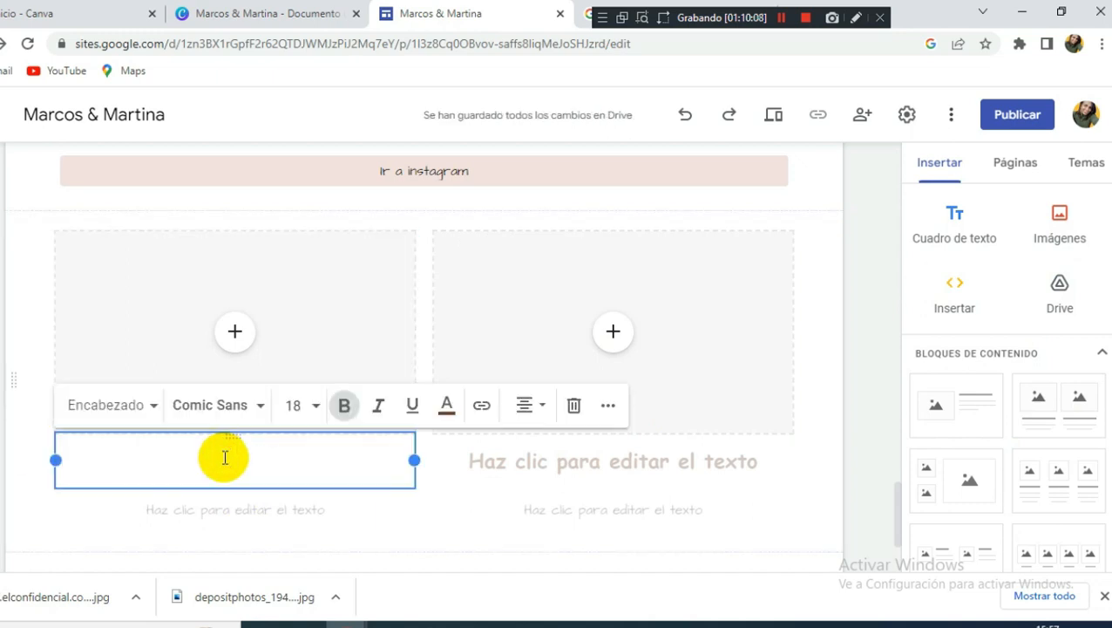
{"action": "left_click", "coordinate": [571, 406]}
{"action": "left_click", "coordinate": [348, 454]}
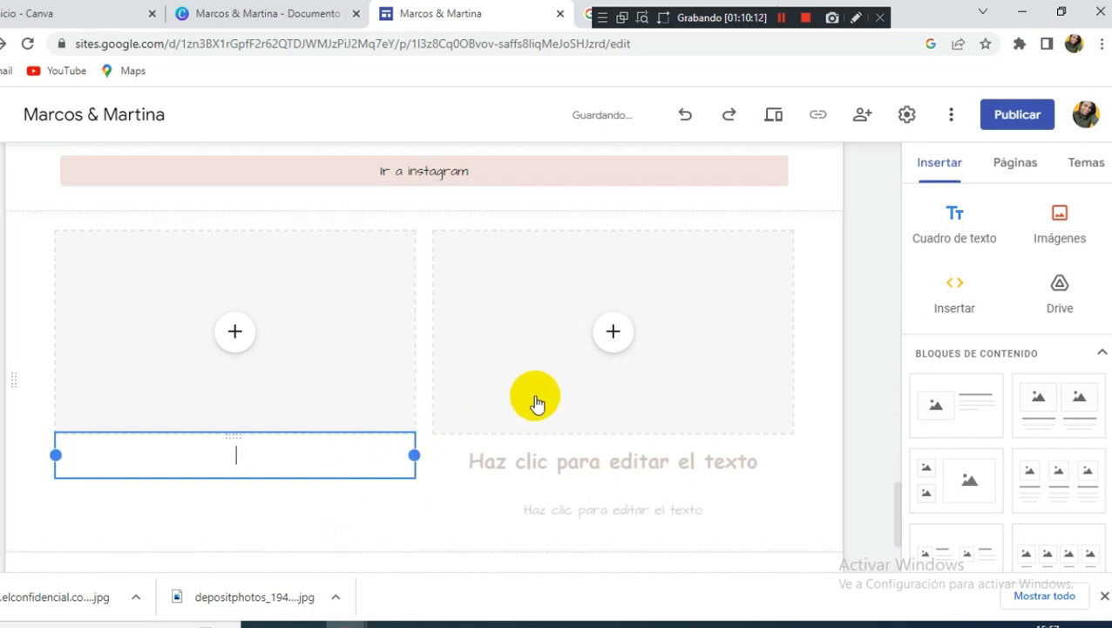
{"action": "left_click", "coordinate": [658, 407]}
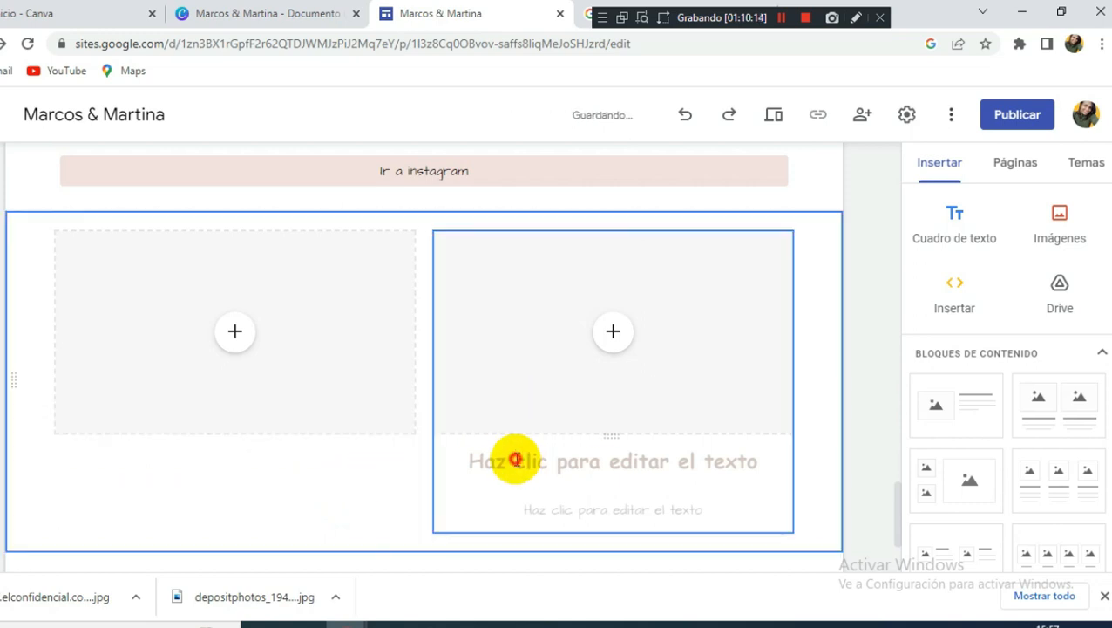
{"action": "left_click", "coordinate": [509, 460]}
{"action": "left_click", "coordinate": [748, 407]}
{"action": "left_click", "coordinate": [639, 459]}
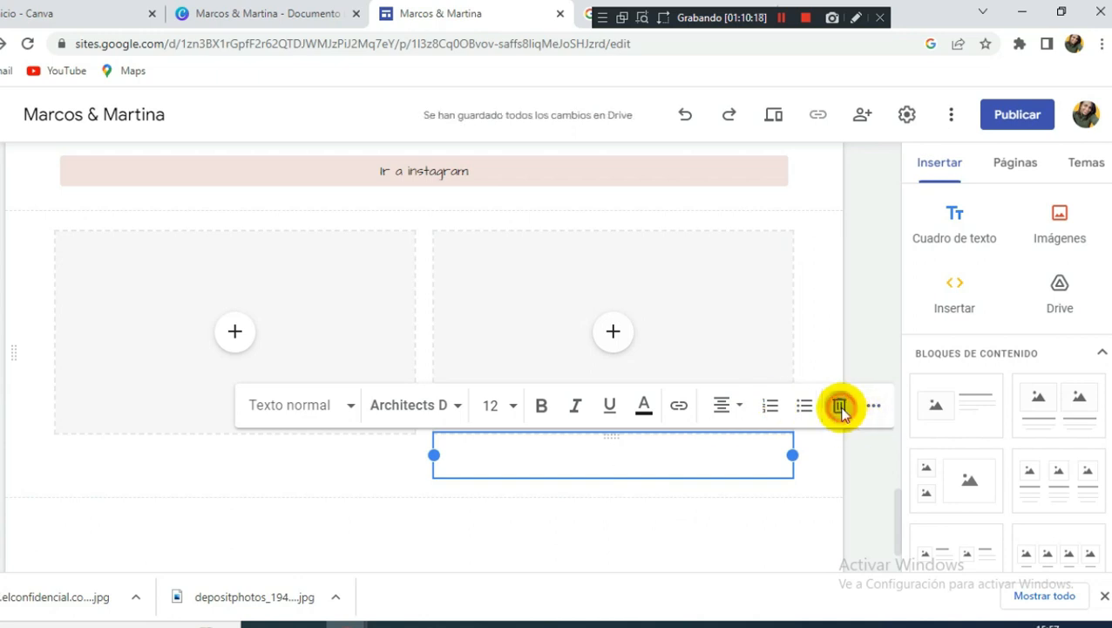
{"action": "left_click", "coordinate": [839, 408]}
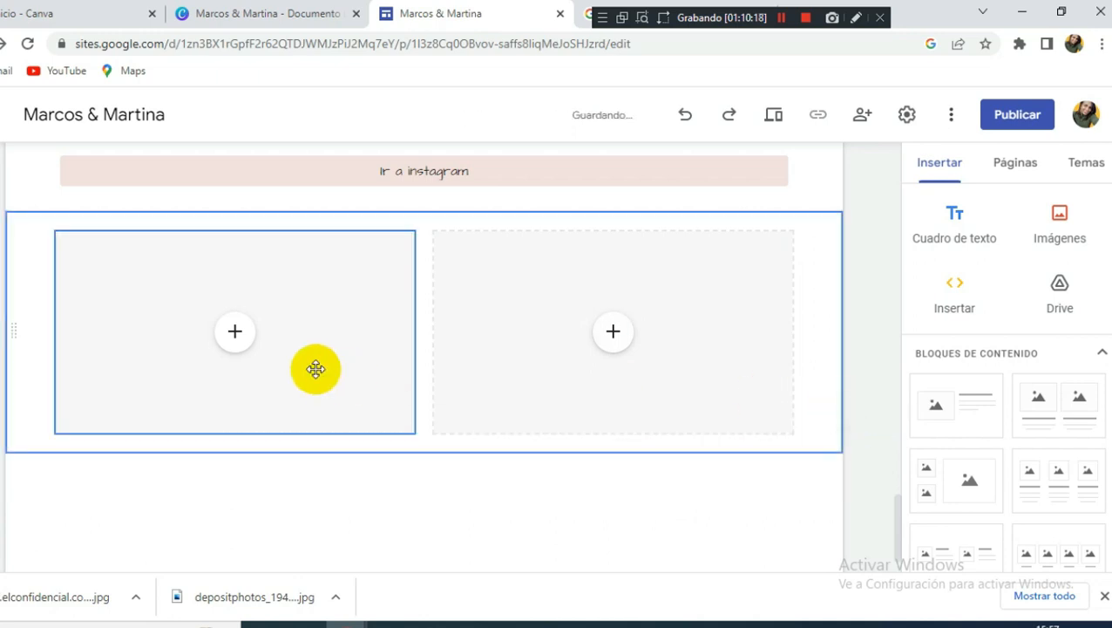
Fill the block's two image placeholders by uploading a different couple photo from the Descargas folder into each.
{"action": "left_click", "coordinate": [238, 335]}
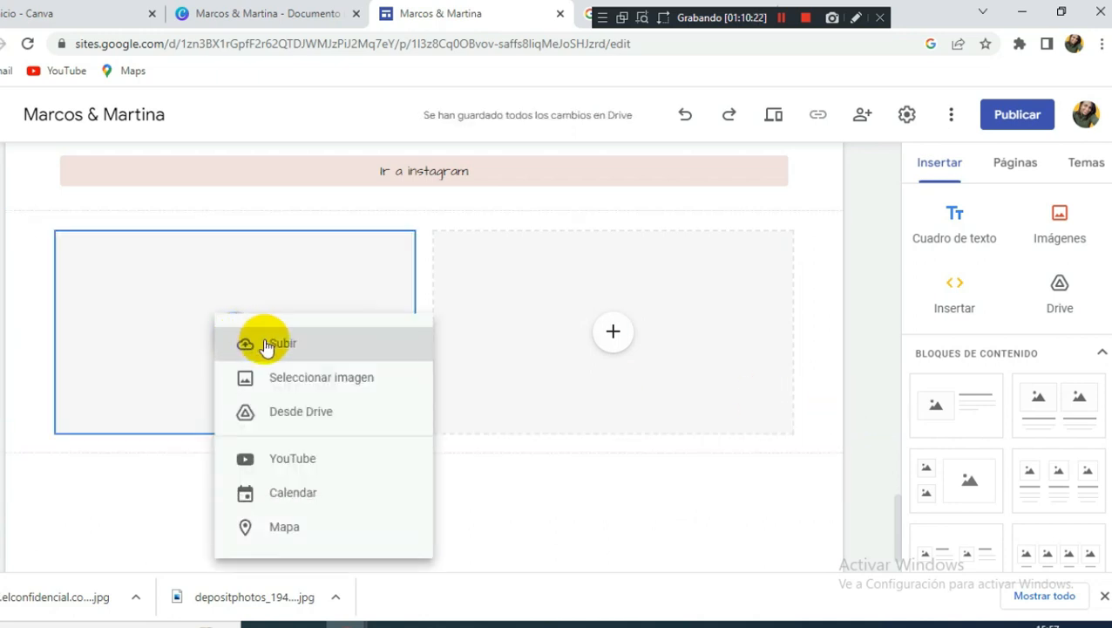
{"action": "left_click", "coordinate": [281, 343]}
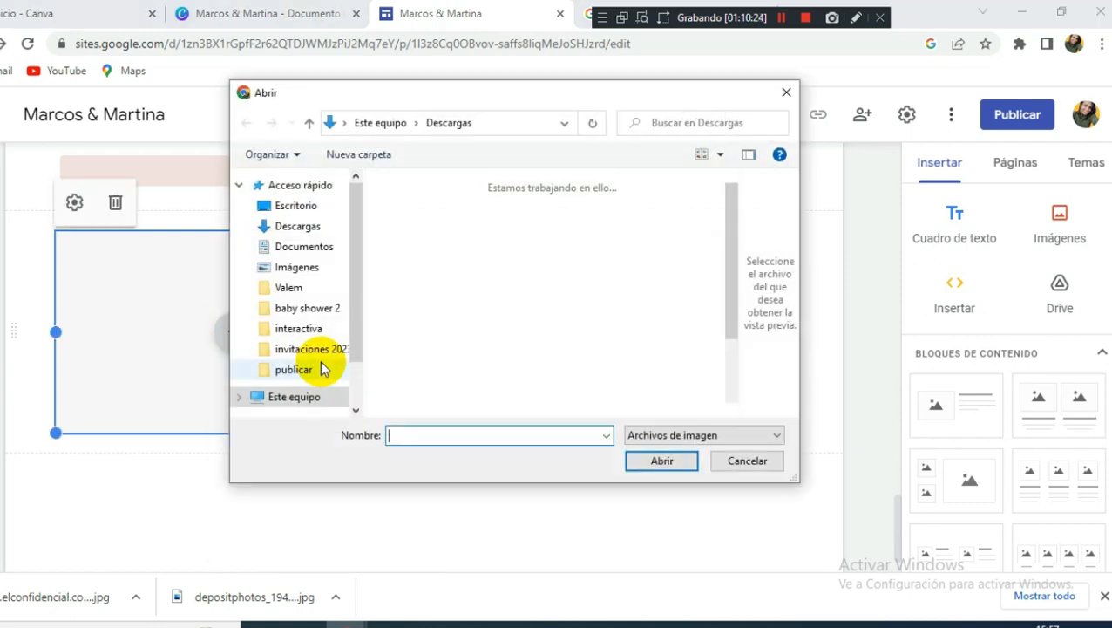
{"action": "left_click", "coordinate": [418, 234]}
{"action": "left_click", "coordinate": [690, 466]}
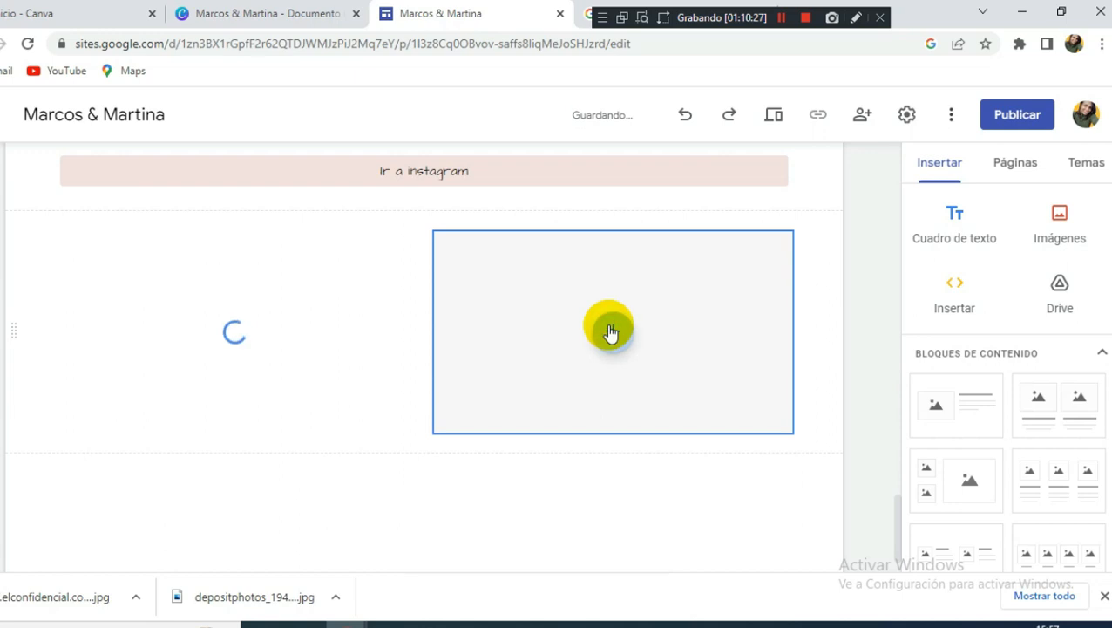
{"action": "left_click", "coordinate": [638, 343]}
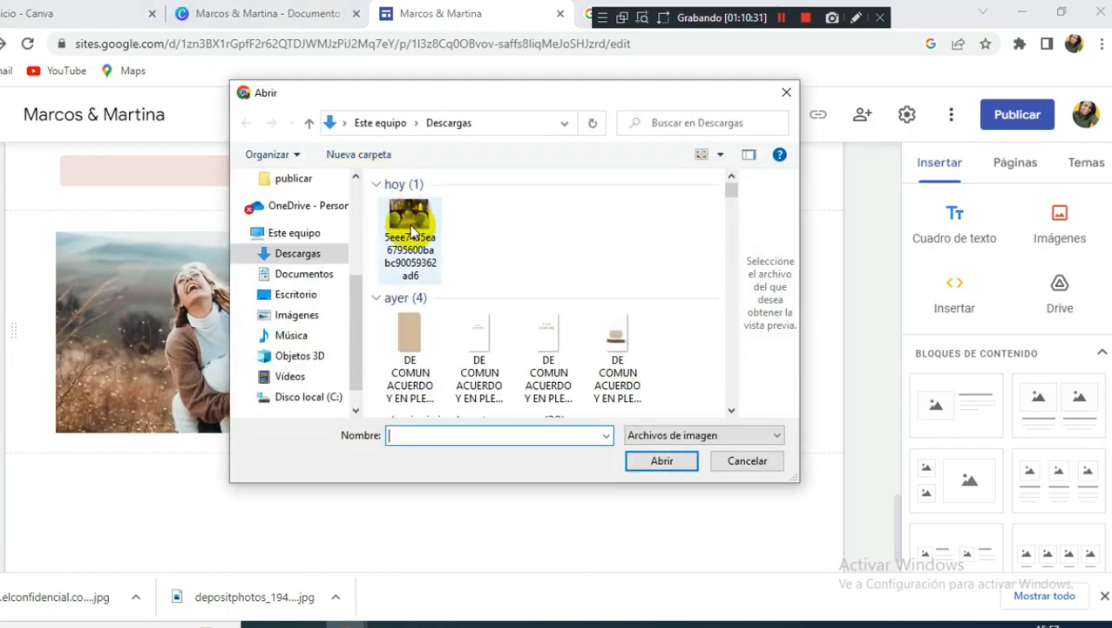
{"action": "left_click", "coordinate": [478, 228]}
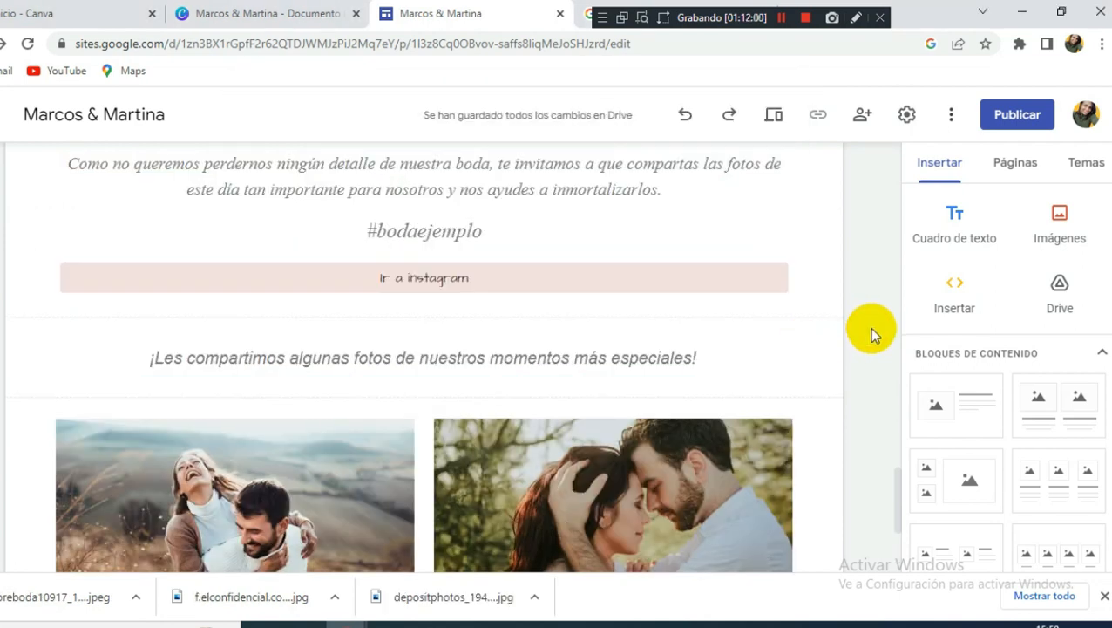
{"action": "scroll", "coordinate": [721, 384], "scroll_direction": "up", "scroll_amount": 4}
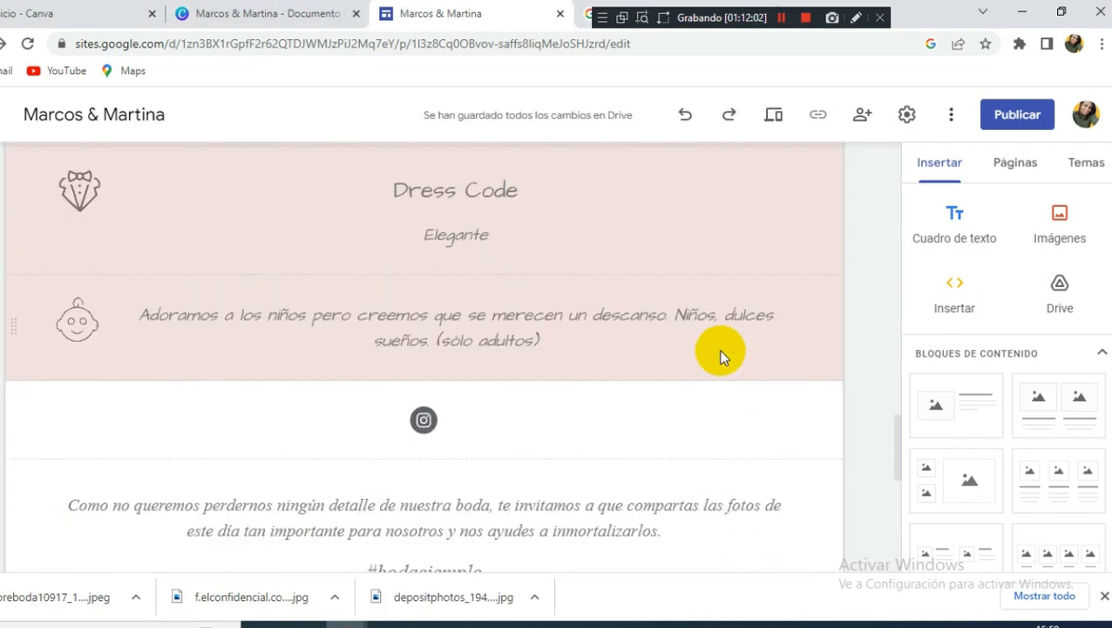
{"action": "left_click_drag", "start_coordinate": [689, 17], "coordinate": [847, 73]}
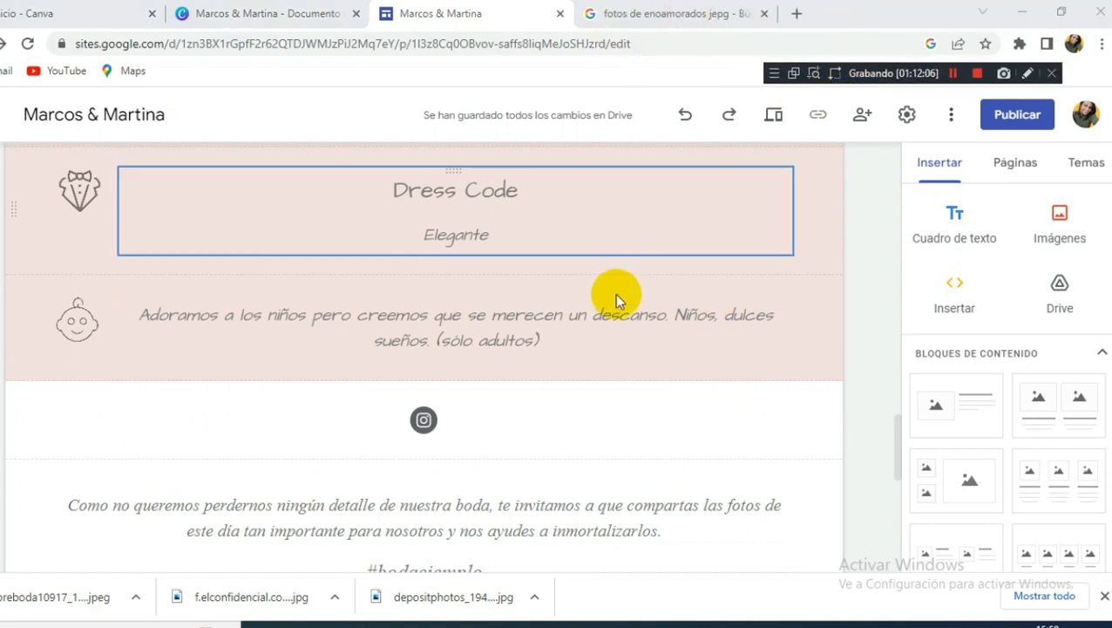
{"action": "scroll", "coordinate": [612, 314], "scroll_direction": "up", "scroll_amount": 15}
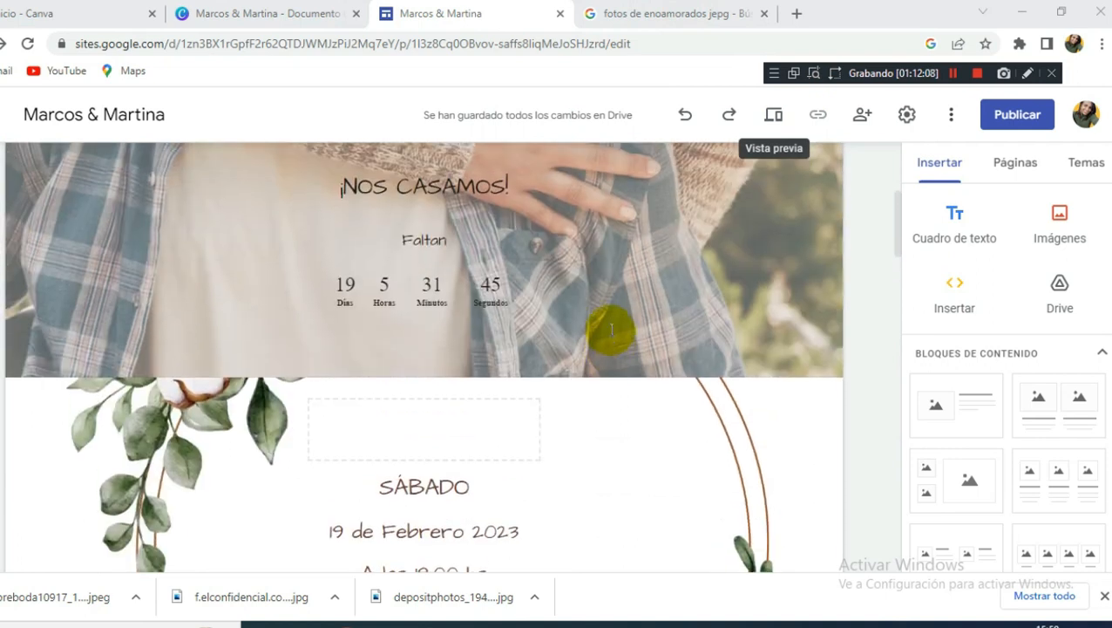
{"action": "scroll", "coordinate": [612, 331], "scroll_direction": "down", "scroll_amount": 4}
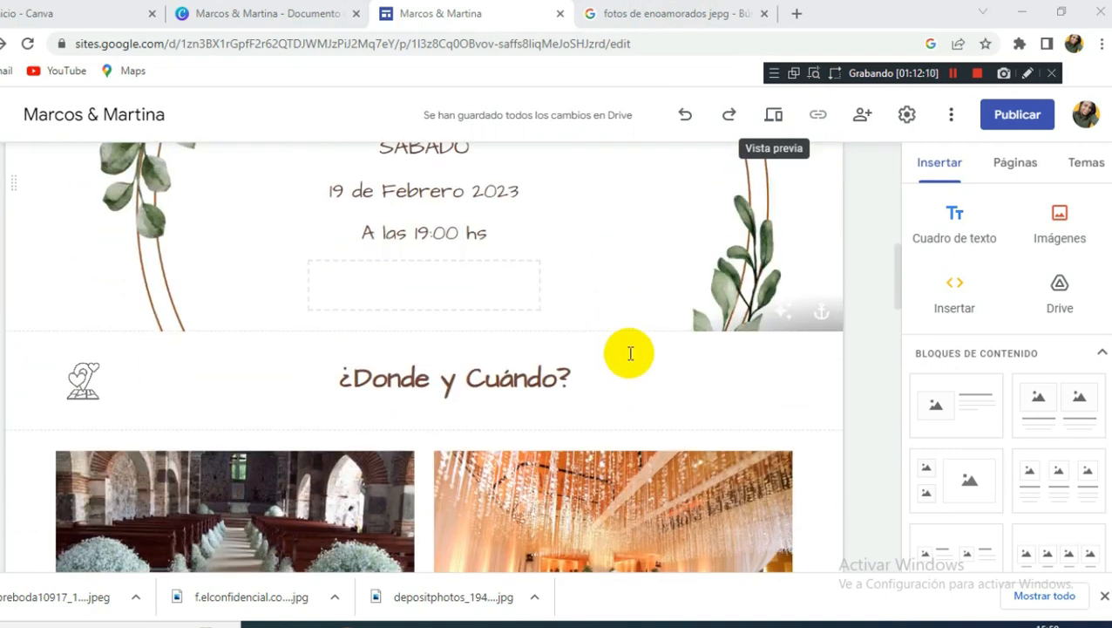
Search for "google calendar" in a new browser tab and open Google Calendar.
{"action": "left_click", "coordinate": [796, 14]}
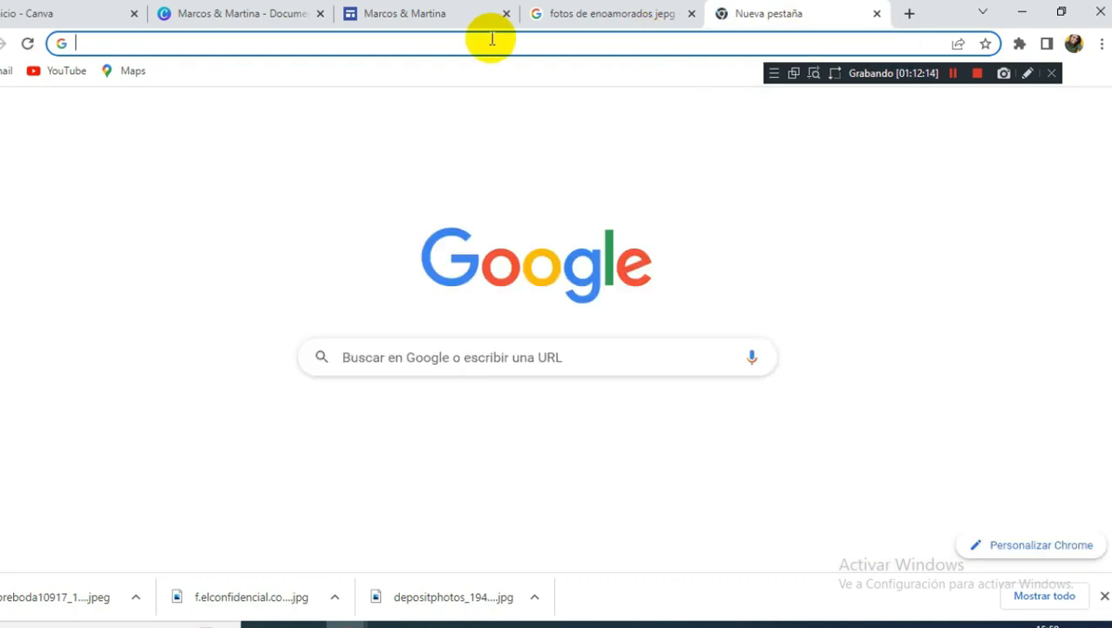
{"action": "type", "text": "google "}
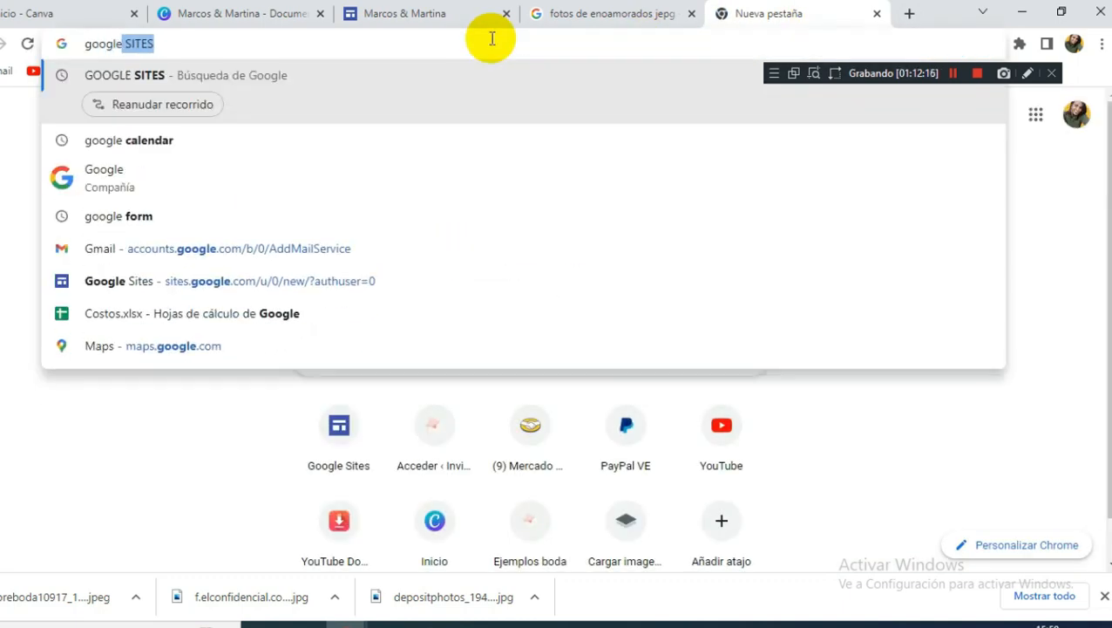
{"action": "type", "text": "calendar"}
{"action": "key", "text": "Return"}
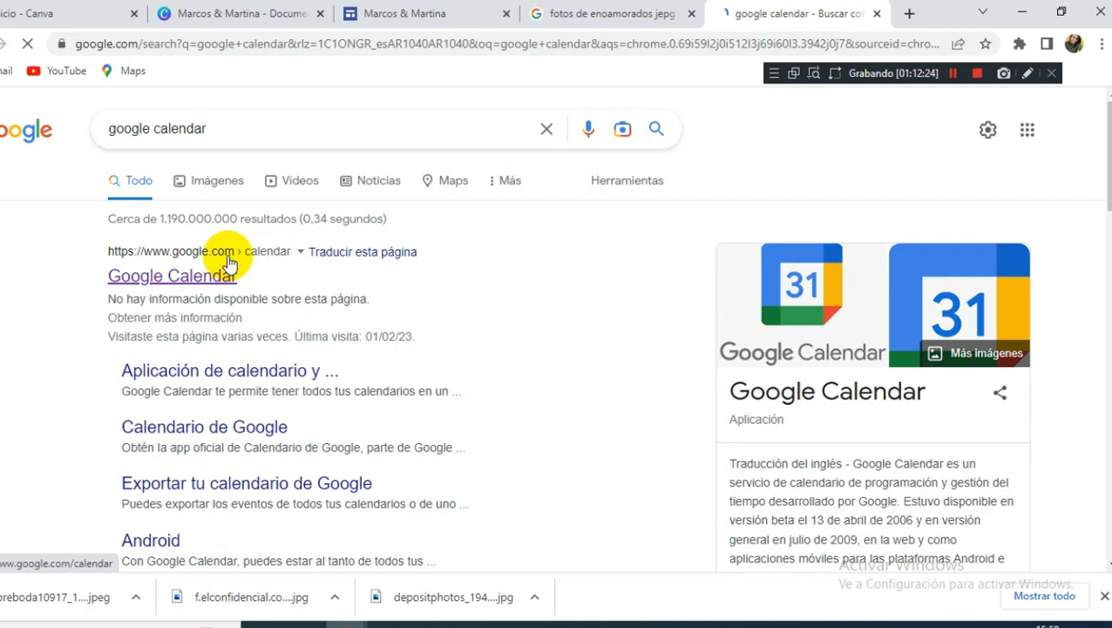
{"action": "left_click", "coordinate": [210, 277]}
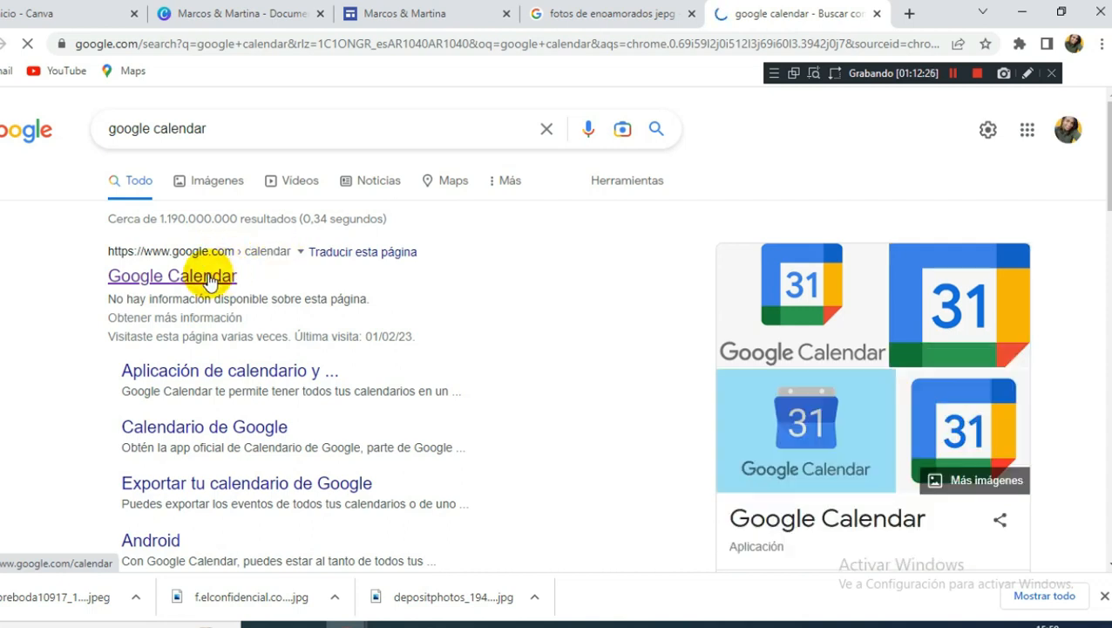
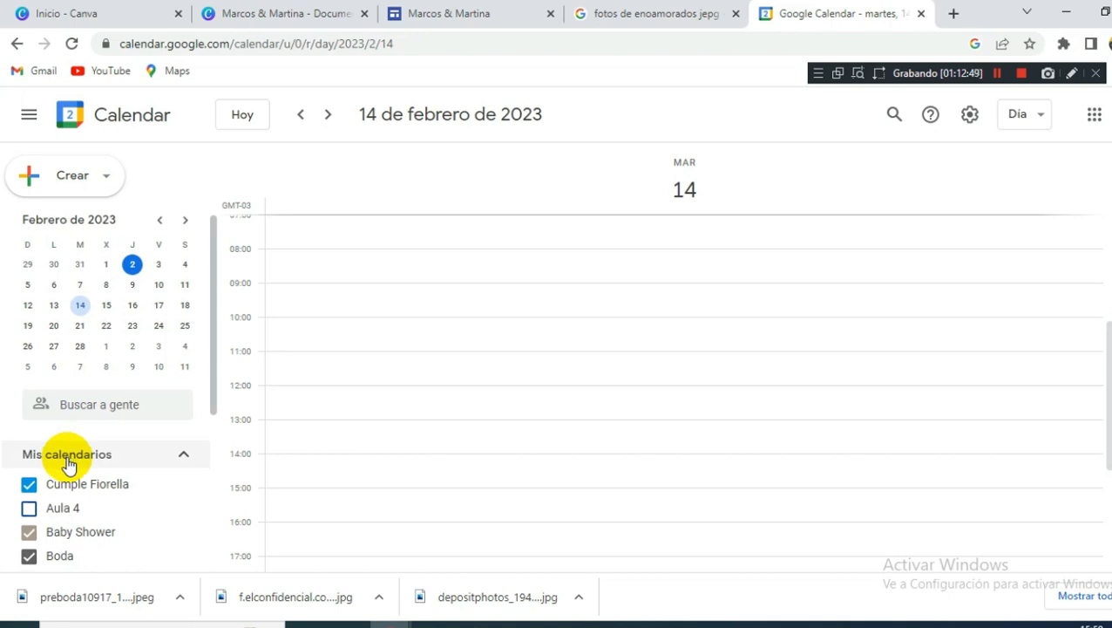
Create a new calendar named "Video Boda" under the other calendars.
{"action": "scroll", "coordinate": [68, 462], "scroll_direction": "down", "scroll_amount": 3}
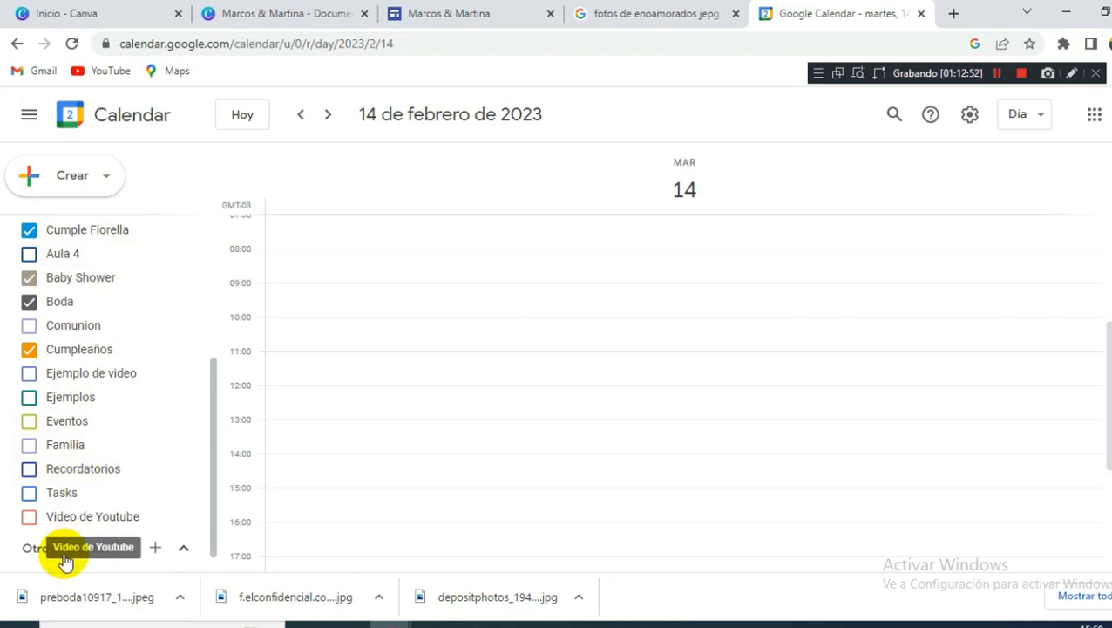
{"action": "left_click", "coordinate": [155, 548]}
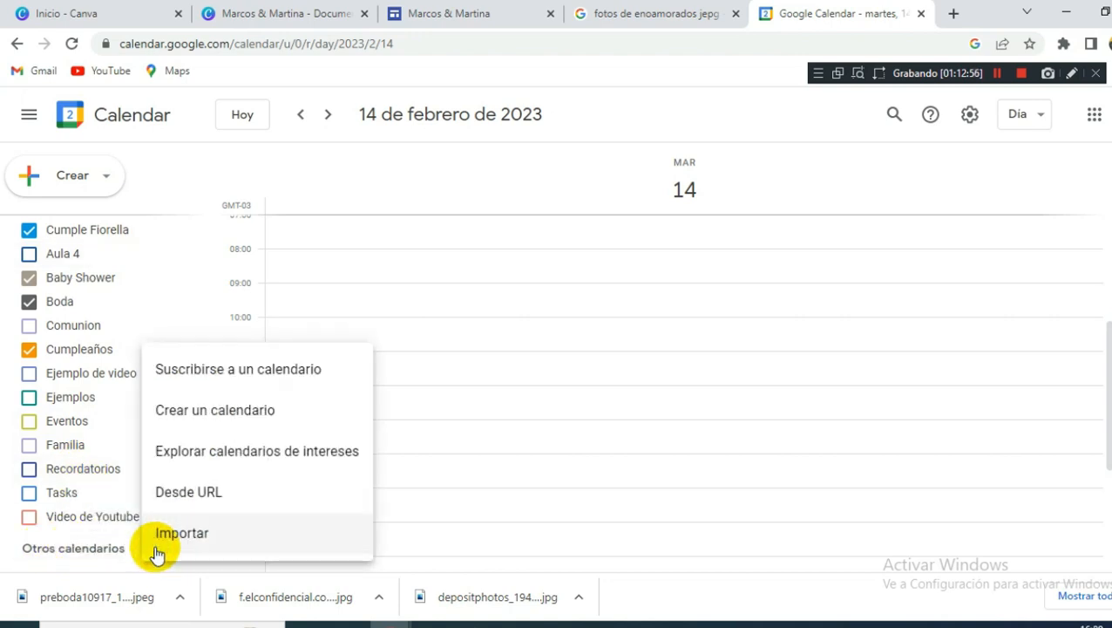
{"action": "left_click", "coordinate": [217, 410]}
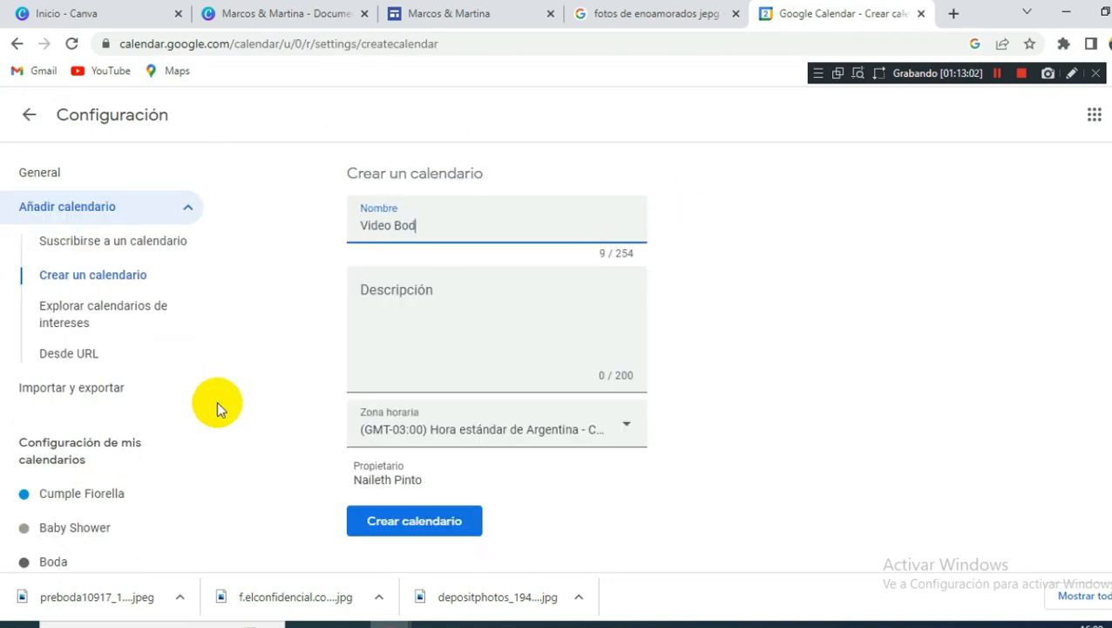
{"action": "left_click", "coordinate": [438, 521]}
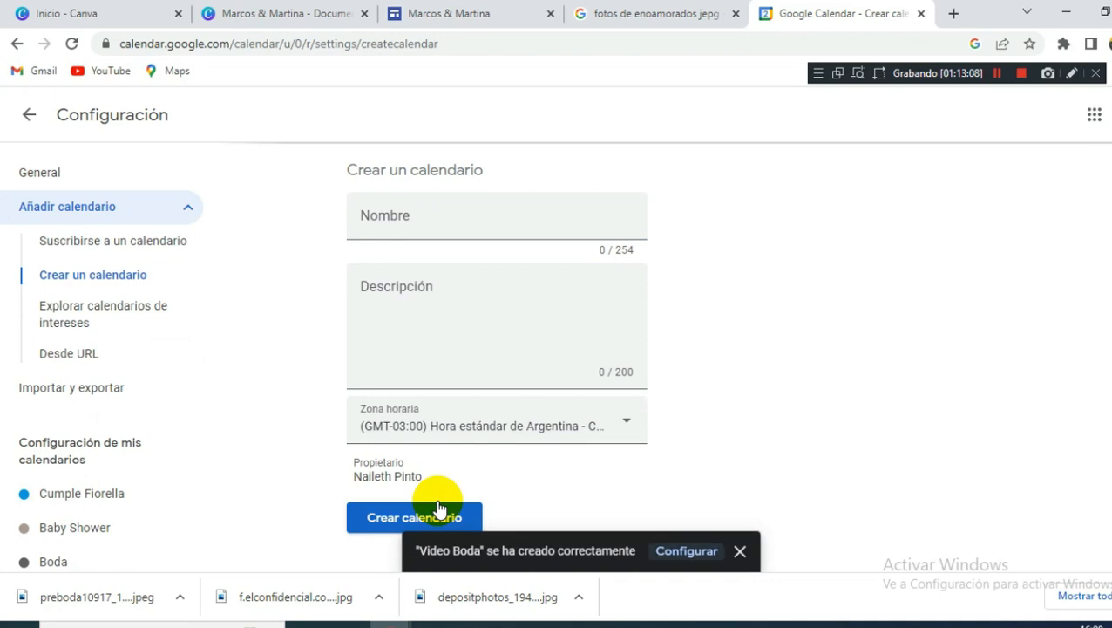
Share the Video Boda calendar publicly with all event details visible, review its notification settings and return to the calendar view.
{"action": "left_click", "coordinate": [685, 551]}
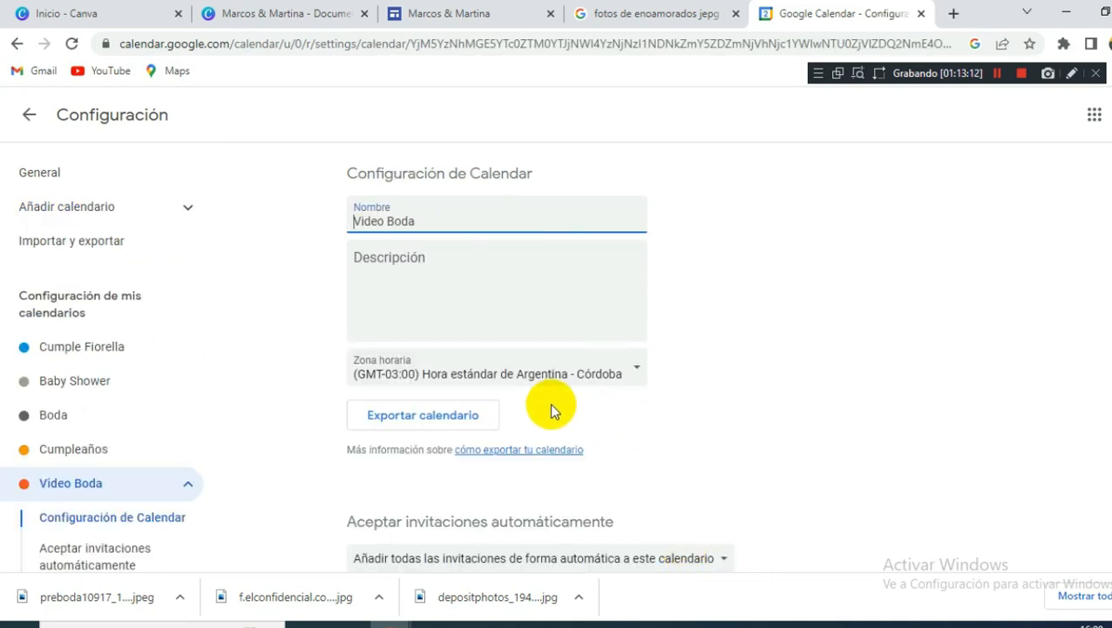
{"action": "scroll", "coordinate": [562, 410], "scroll_direction": "down", "scroll_amount": 2}
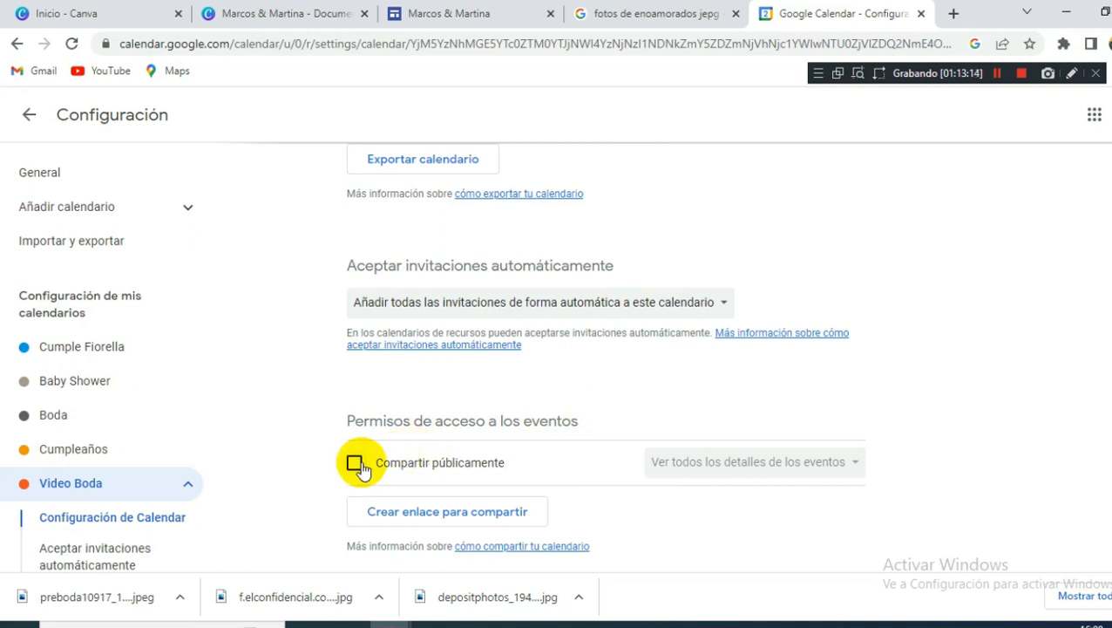
{"action": "left_click", "coordinate": [354, 463]}
{"action": "left_click", "coordinate": [688, 387]}
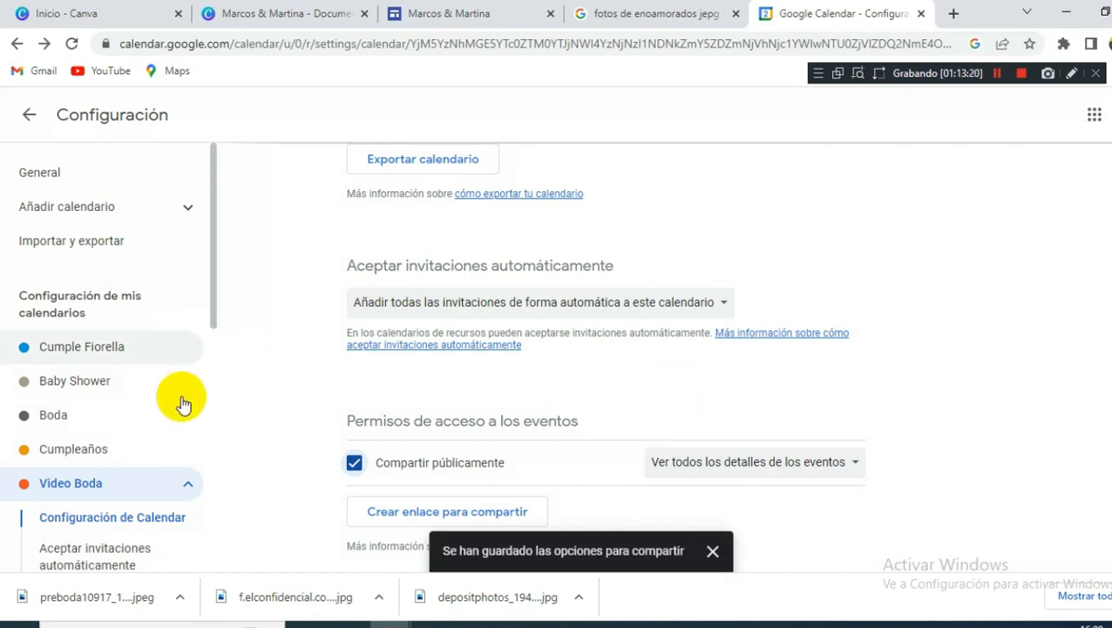
{"action": "scroll", "coordinate": [179, 390], "scroll_direction": "down", "scroll_amount": 1}
{"action": "scroll", "coordinate": [676, 417], "scroll_direction": "down", "scroll_amount": 2}
{"action": "scroll", "coordinate": [672, 413], "scroll_direction": "down", "scroll_amount": 3}
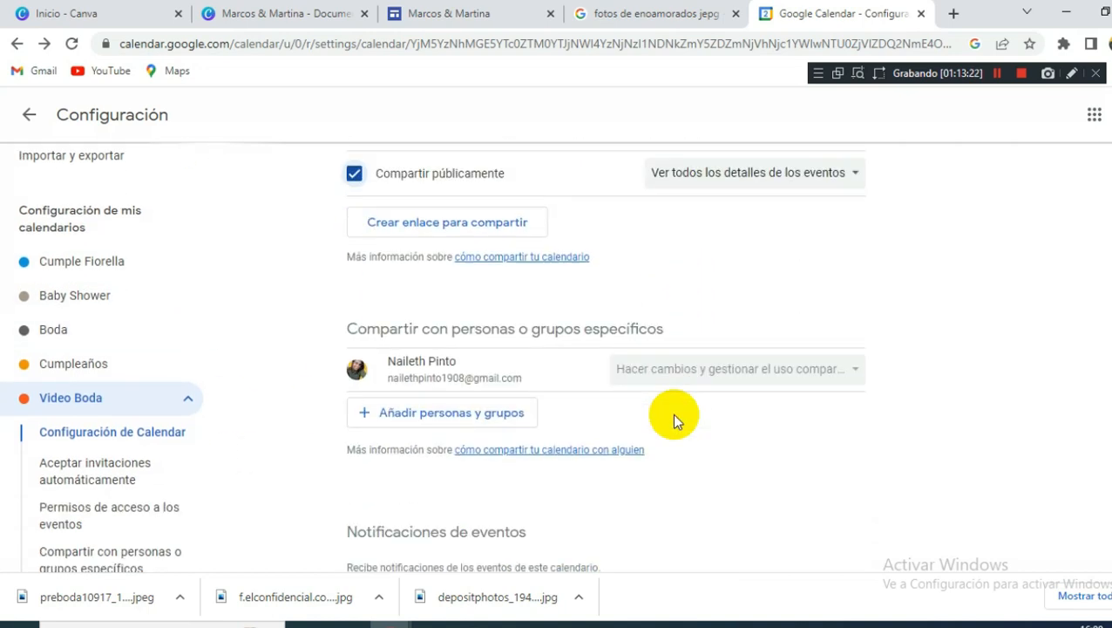
{"action": "scroll", "coordinate": [766, 395], "scroll_direction": "down", "scroll_amount": 2}
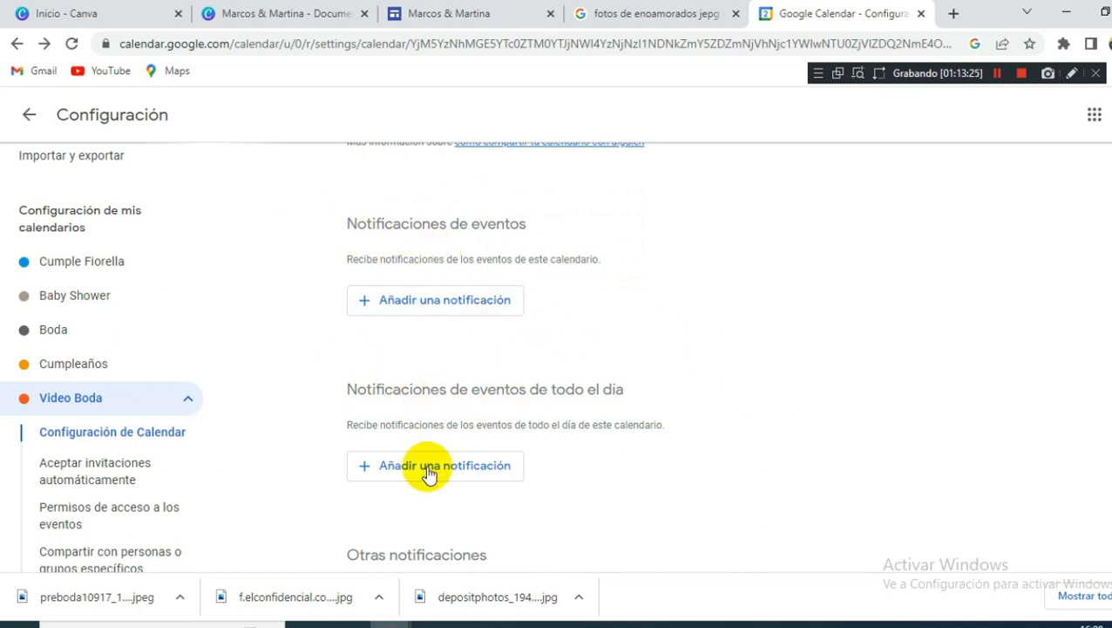
{"action": "left_click", "coordinate": [27, 120]}
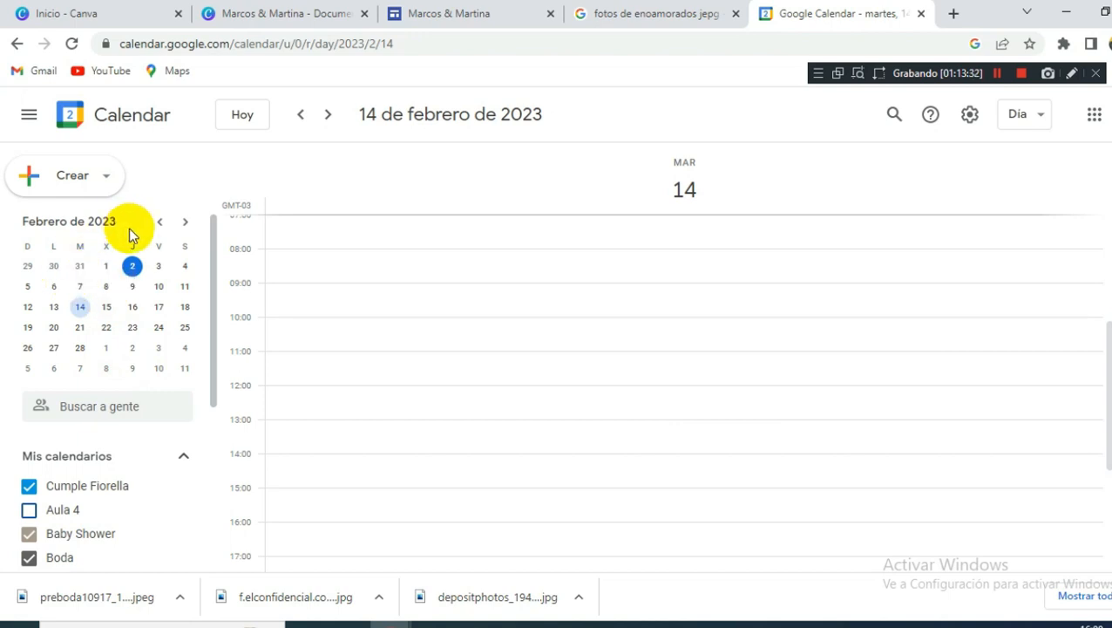
Start an all-day event titled "Boda de video youtube" on Sunday, 12 February 2023.
{"action": "left_click", "coordinate": [28, 309]}
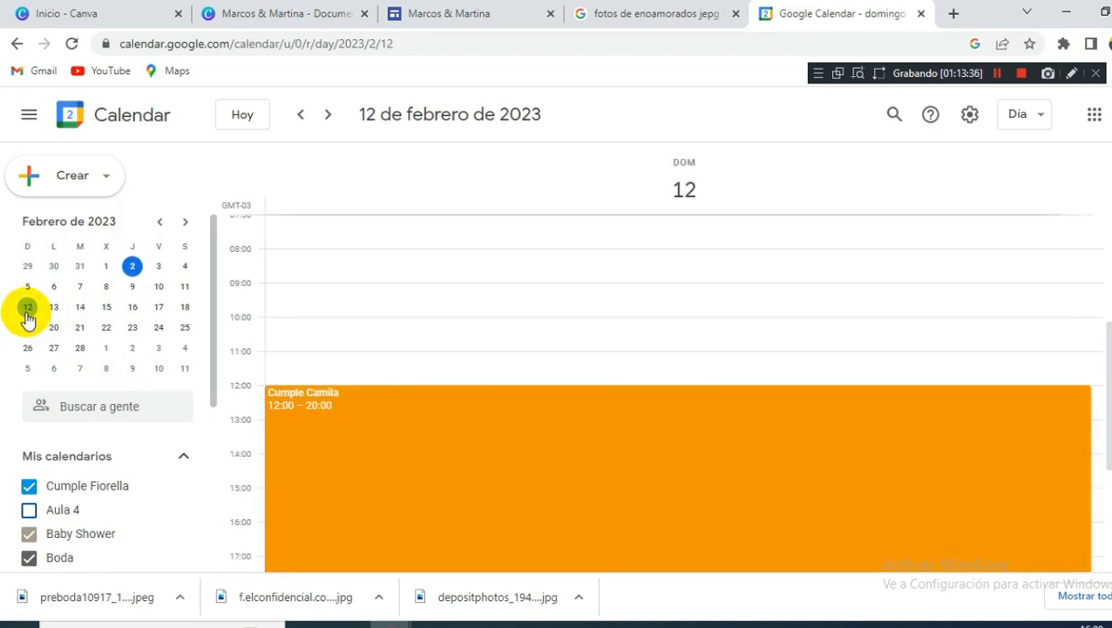
{"action": "left_click", "coordinate": [51, 177]}
{"action": "left_click", "coordinate": [21, 225]}
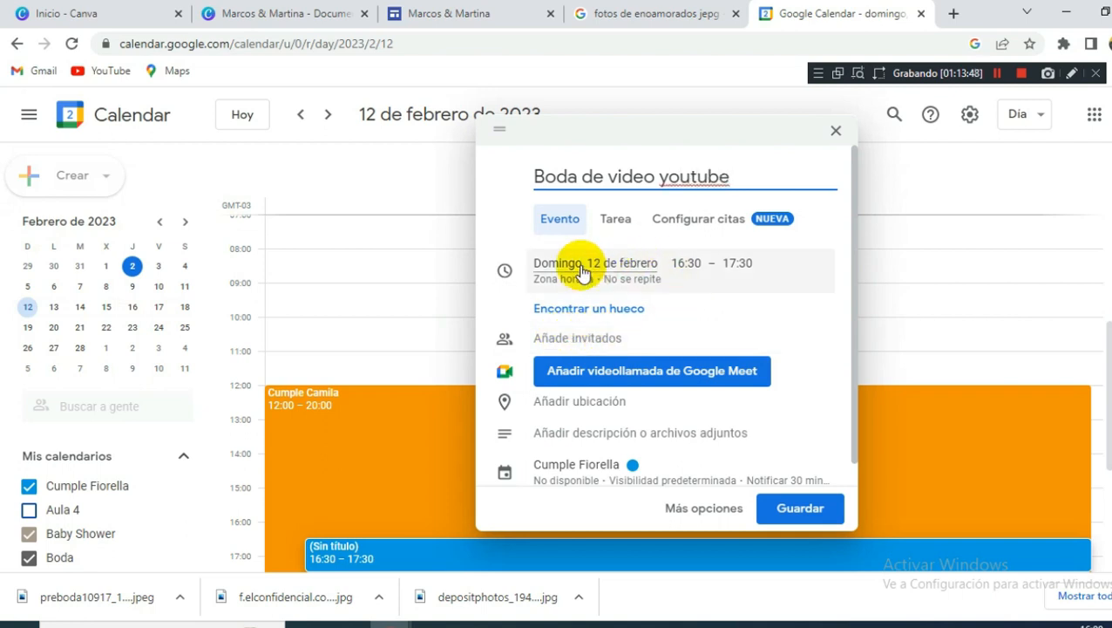
{"action": "left_click", "coordinate": [689, 262]}
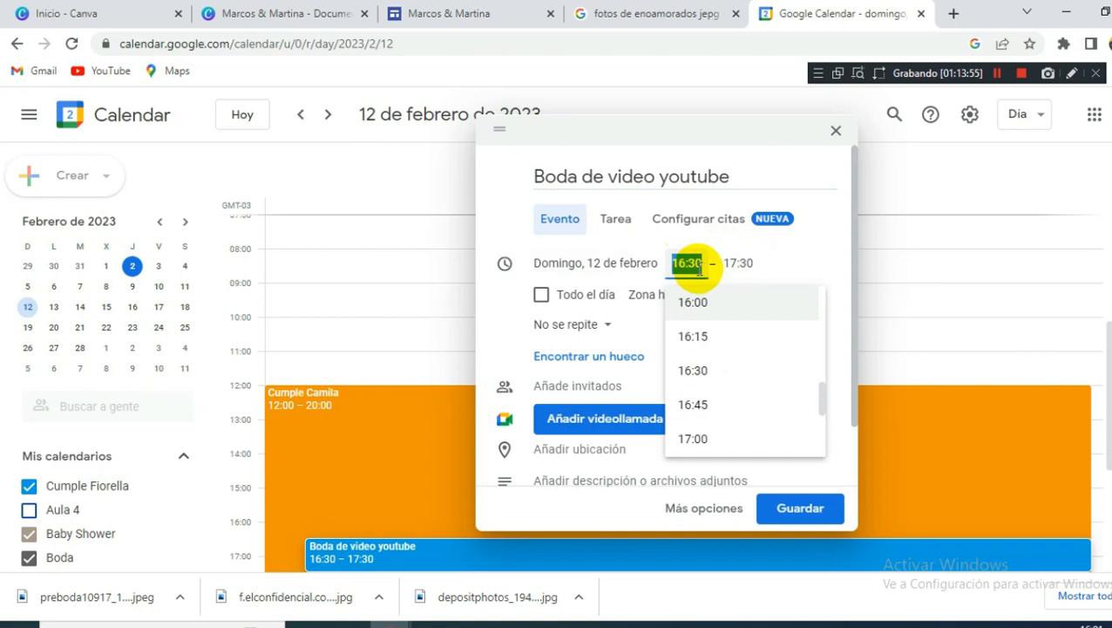
{"action": "left_click", "coordinate": [790, 255]}
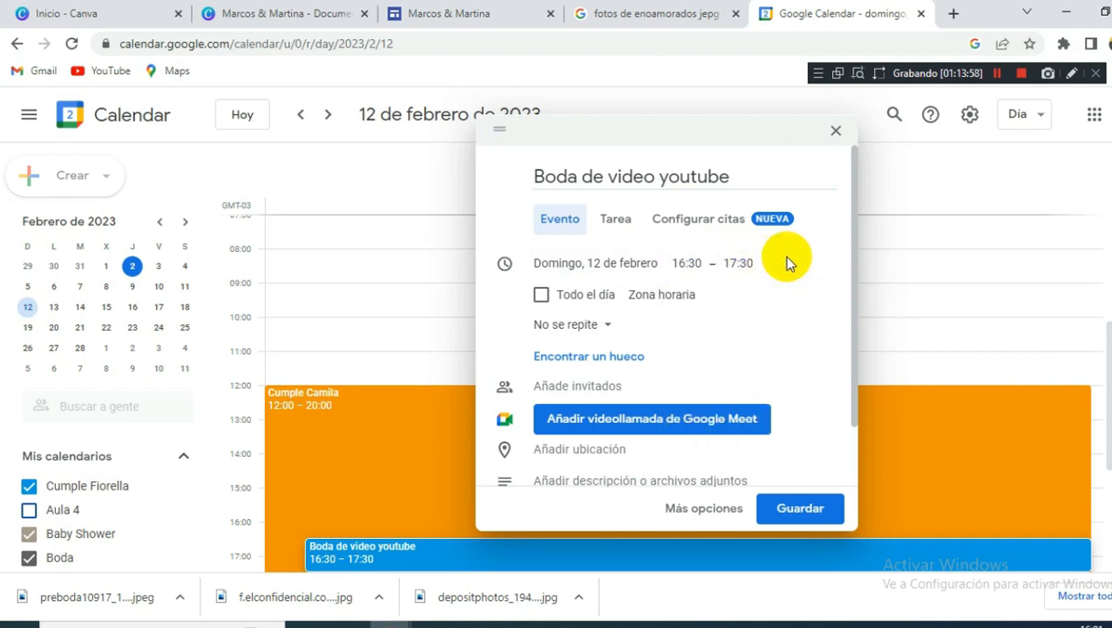
{"action": "left_click", "coordinate": [542, 295]}
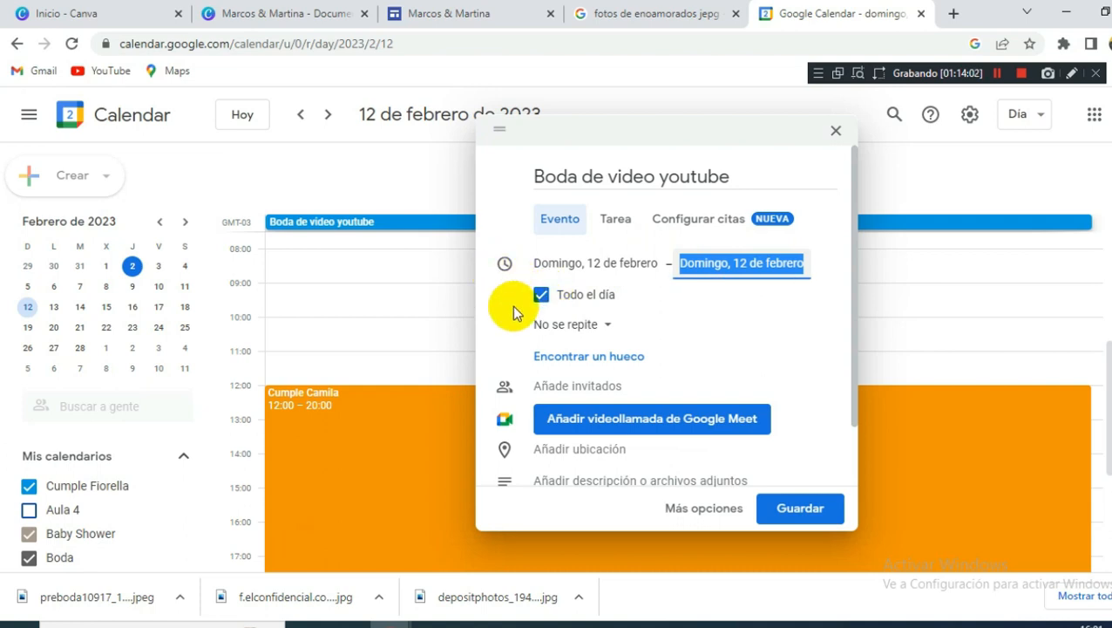
Assign the wedding event to the "Ejemplo de video" calendar and set its visibility to Público.
{"action": "scroll", "coordinate": [590, 370], "scroll_direction": "down", "scroll_amount": 2}
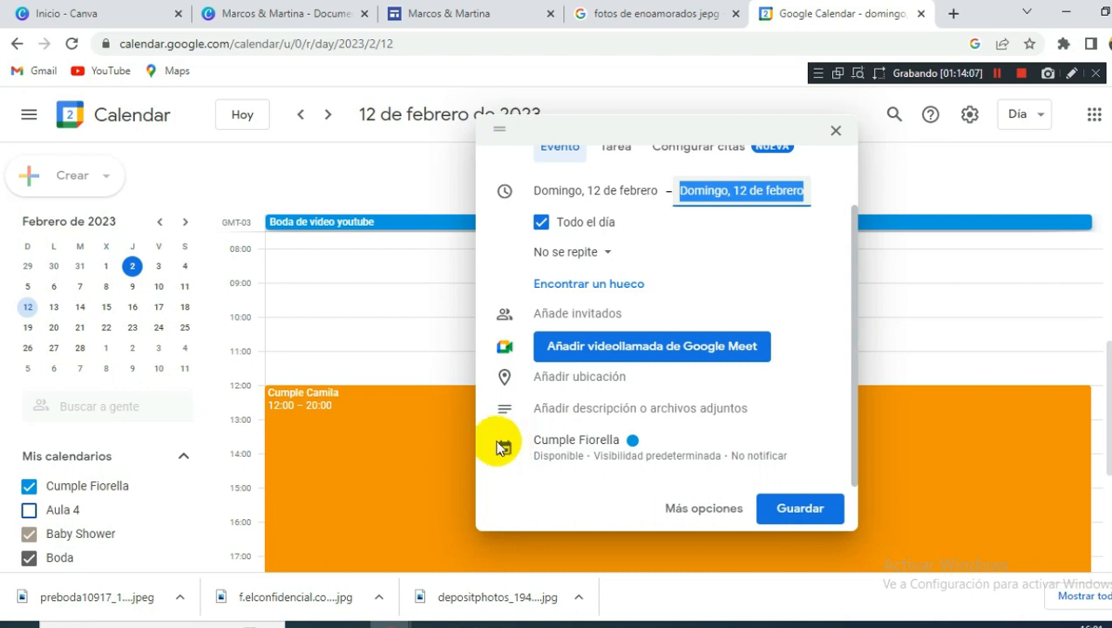
{"action": "left_click", "coordinate": [558, 447]}
{"action": "left_click", "coordinate": [574, 389]}
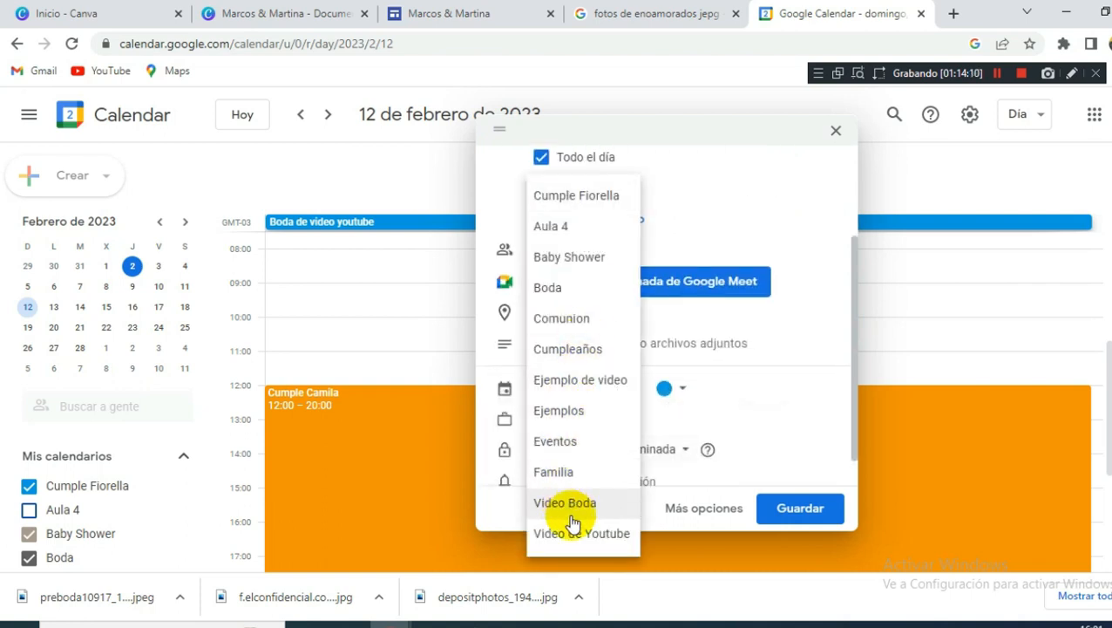
{"action": "left_click", "coordinate": [589, 381]}
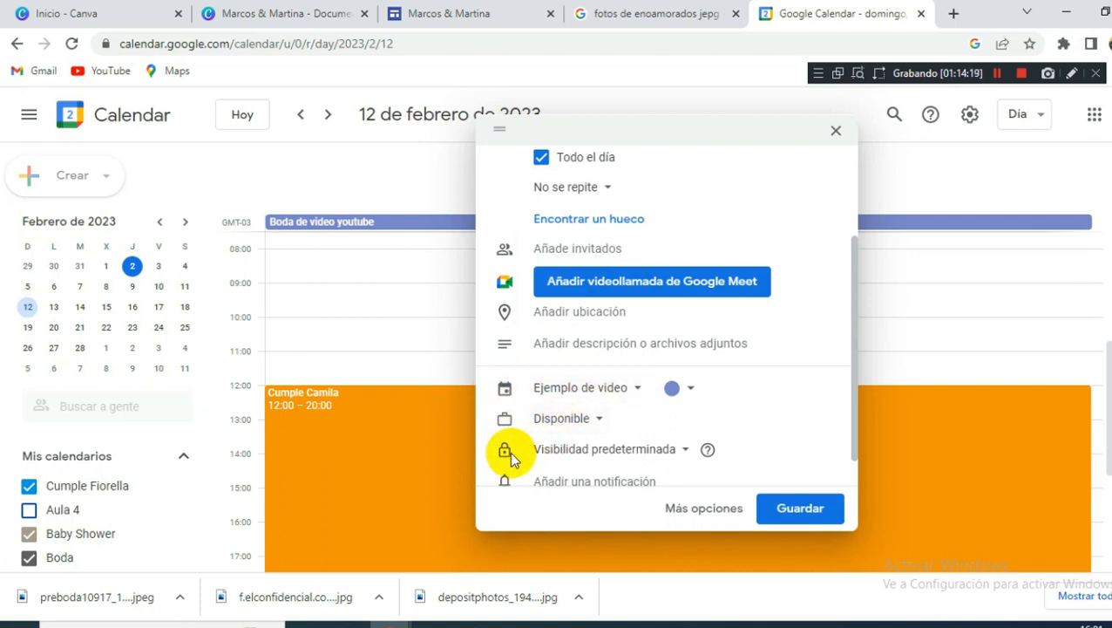
{"action": "left_click", "coordinate": [581, 455]}
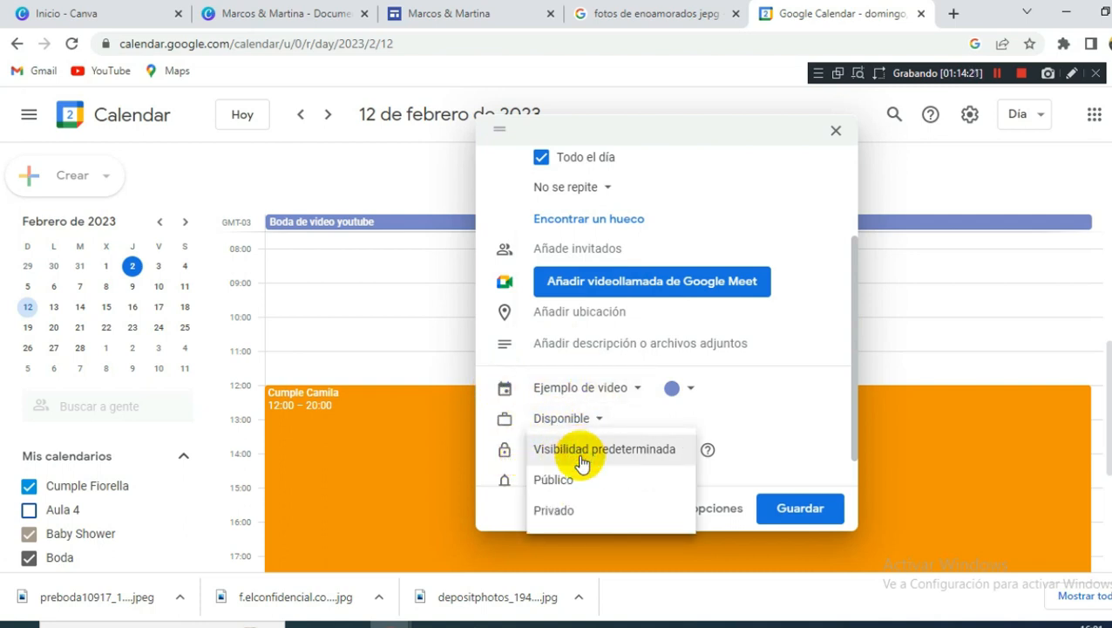
{"action": "left_click", "coordinate": [565, 485]}
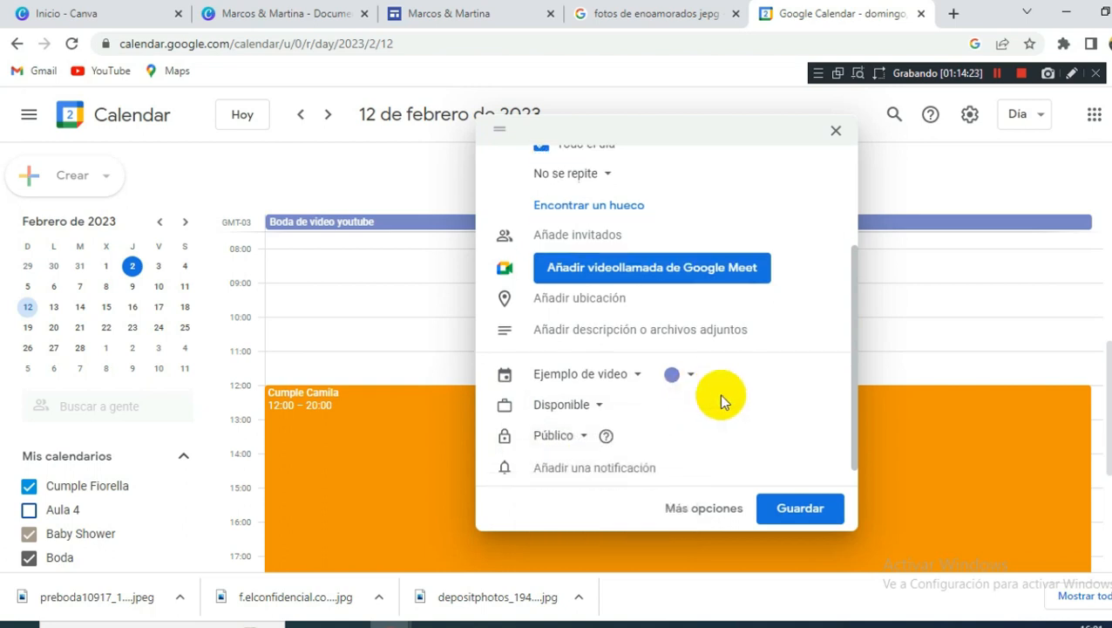
Add a notification for the day before at 09:00 and save the wedding event.
{"action": "scroll", "coordinate": [722, 402], "scroll_direction": "down", "scroll_amount": 1}
{"action": "left_click", "coordinate": [351, 445]}
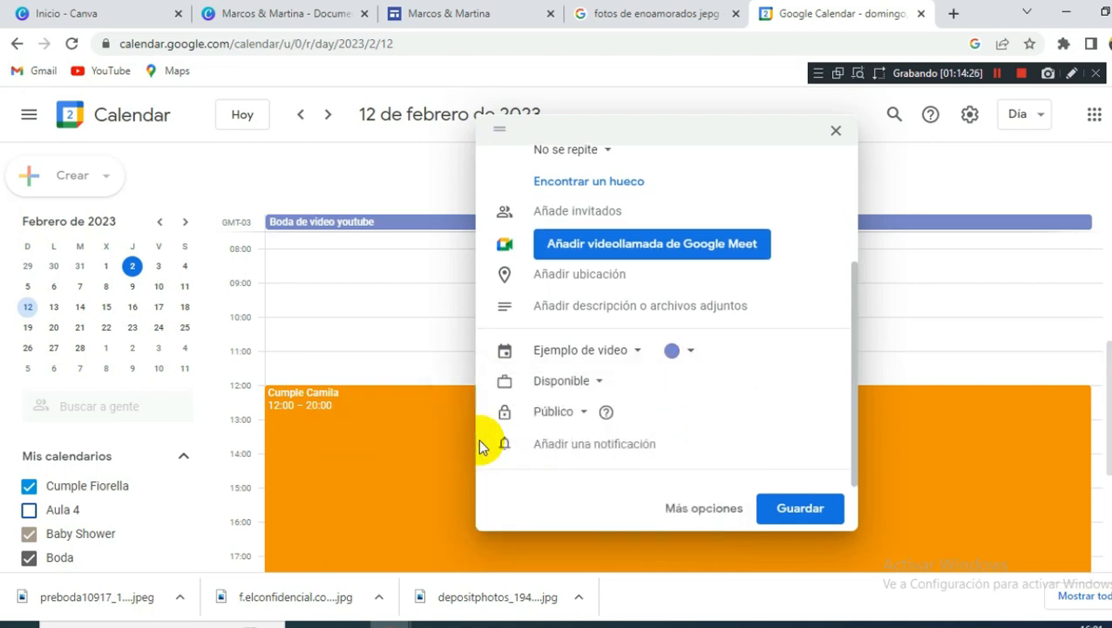
{"action": "left_click", "coordinate": [541, 445]}
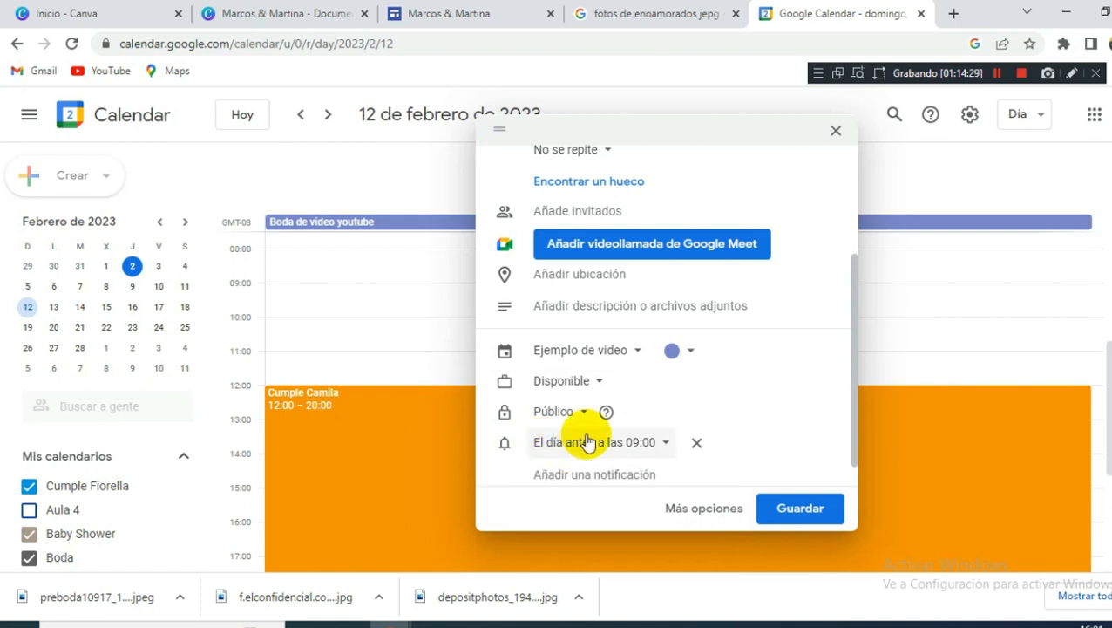
{"action": "scroll", "coordinate": [651, 405], "scroll_direction": "up", "scroll_amount": 1}
{"action": "scroll", "coordinate": [652, 406], "scroll_direction": "up", "scroll_amount": 3}
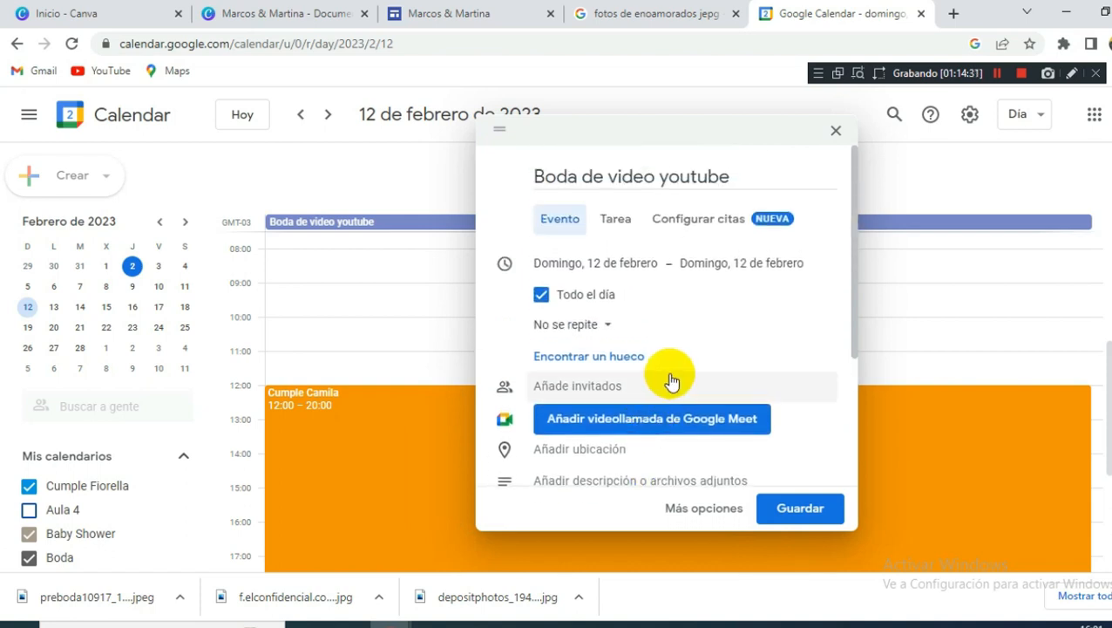
{"action": "left_click", "coordinate": [801, 510]}
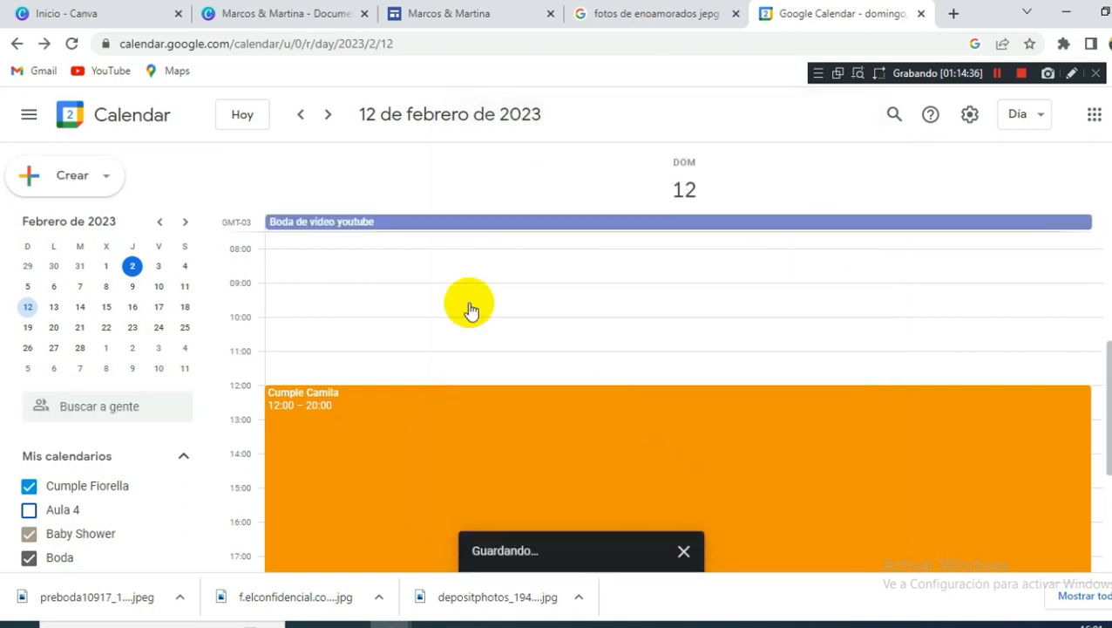
Open the publishing options of the saved "Boda de video youtube" event and copy its event link.
{"action": "left_click", "coordinate": [451, 223]}
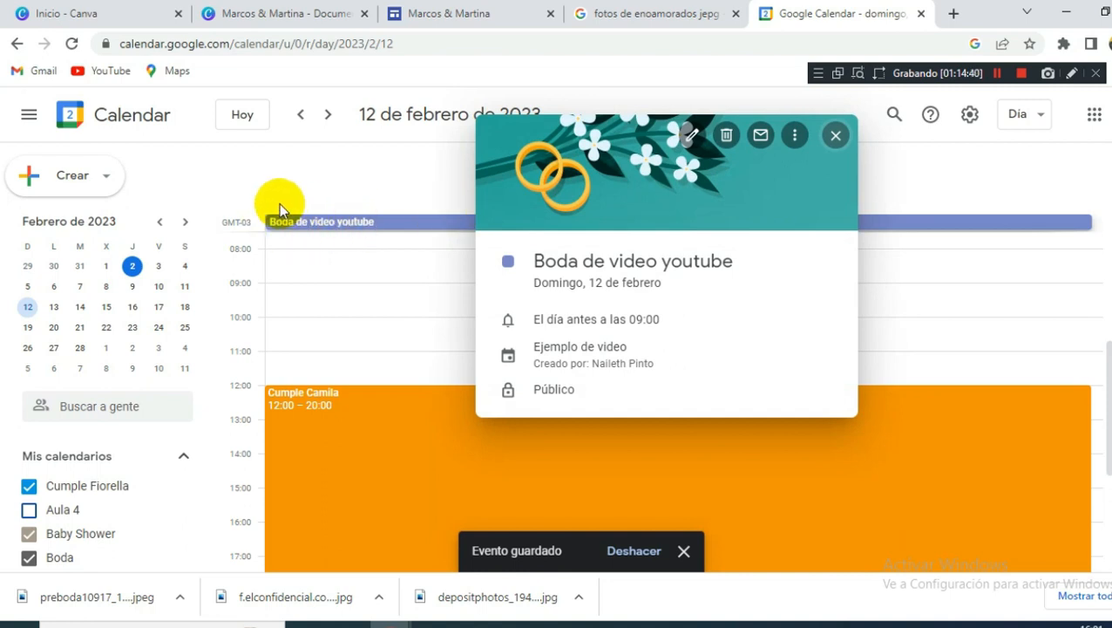
{"action": "left_click", "coordinate": [789, 148]}
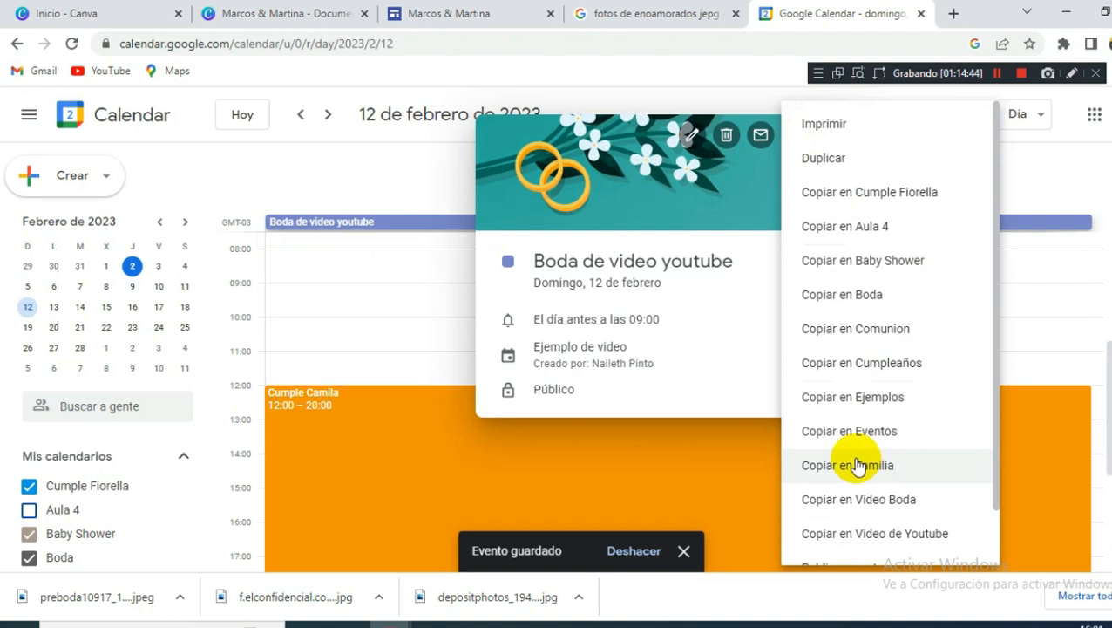
{"action": "scroll", "coordinate": [858, 510], "scroll_direction": "down", "scroll_amount": 1}
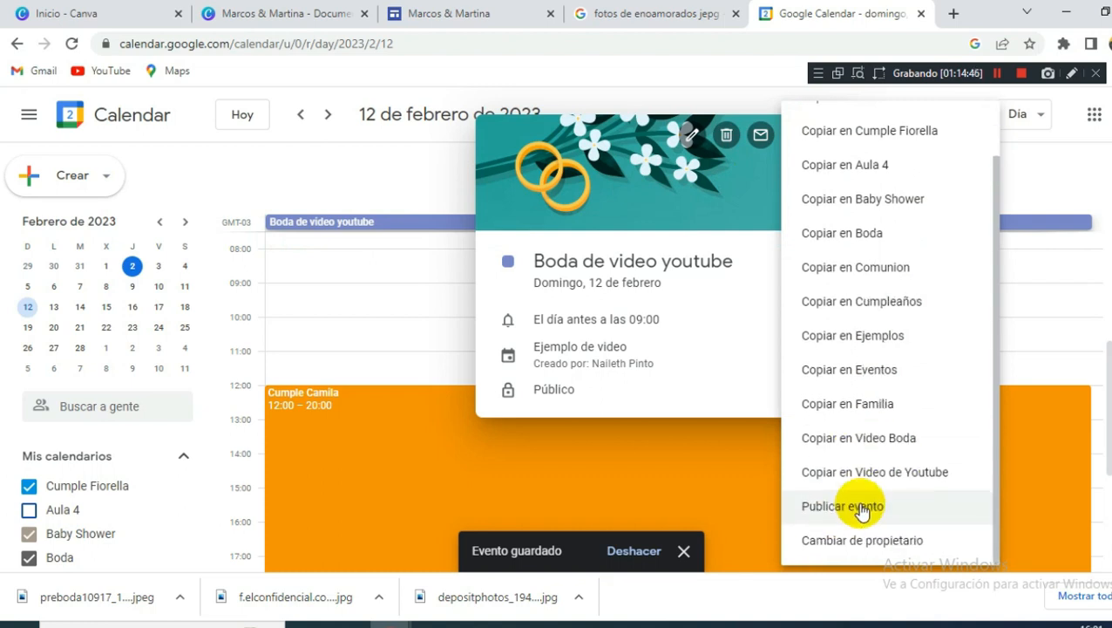
{"action": "left_click", "coordinate": [858, 507]}
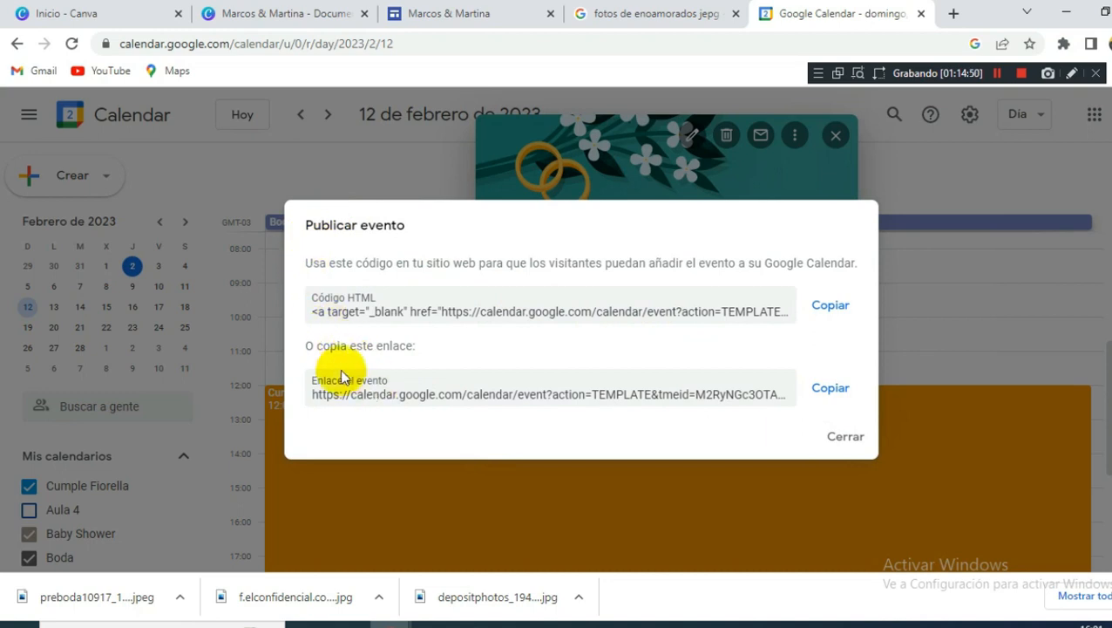
{"action": "left_click", "coordinate": [826, 392]}
{"action": "left_click", "coordinate": [842, 436]}
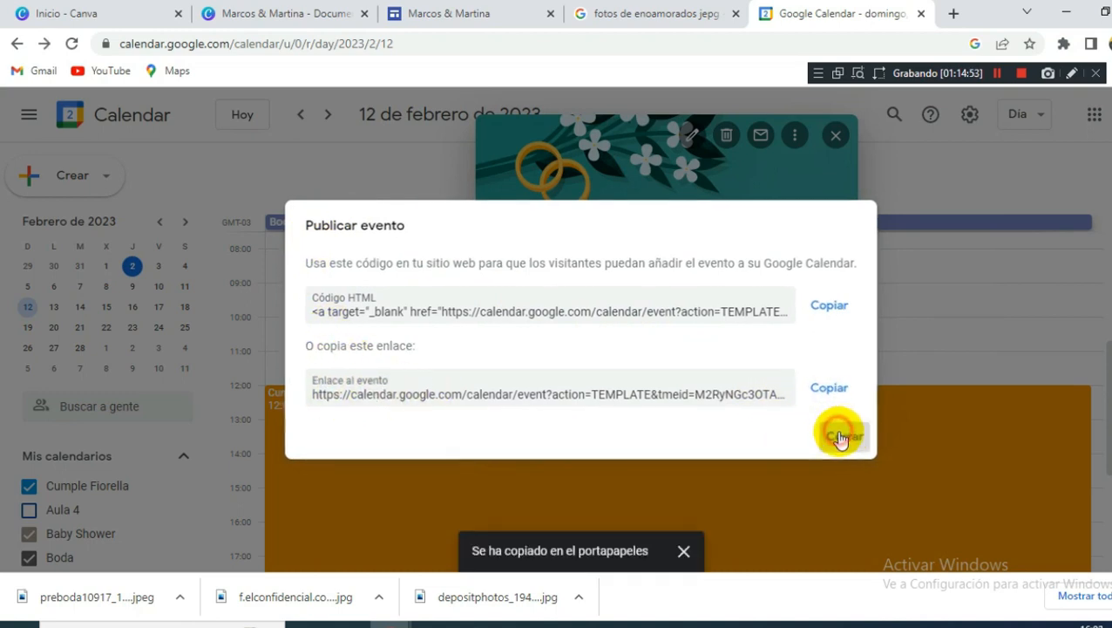
Switch to the Google Sites editor, insert an "Agendar" button with the copied event link, and centre it above the "¿Donde y Cuándo?" section.
{"action": "left_click", "coordinate": [436, 13]}
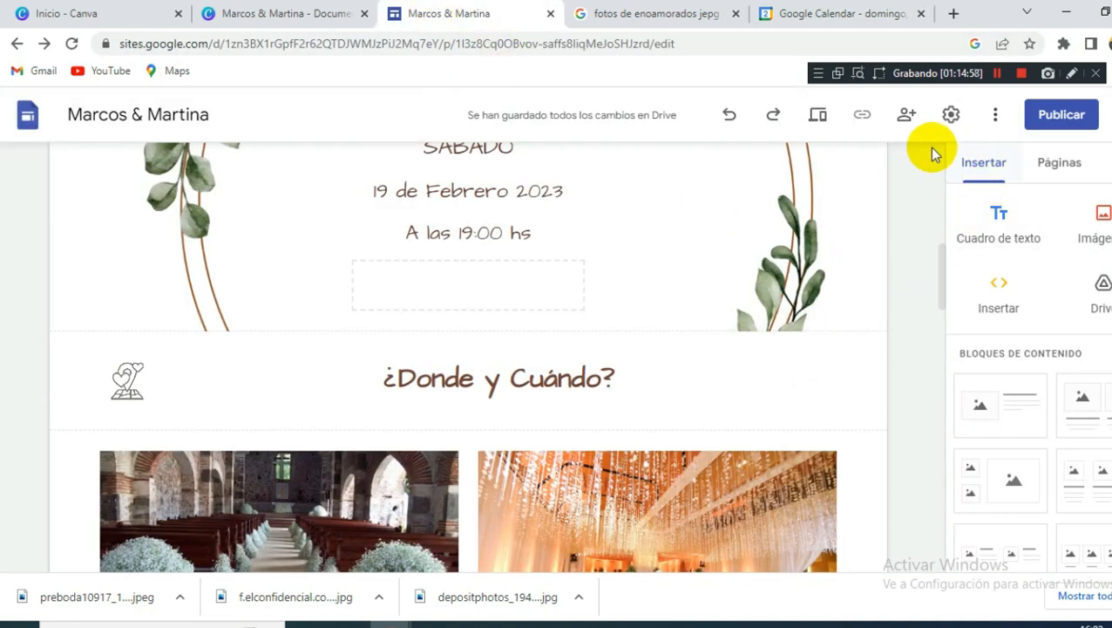
{"action": "scroll", "coordinate": [1027, 348], "scroll_direction": "down", "scroll_amount": 5}
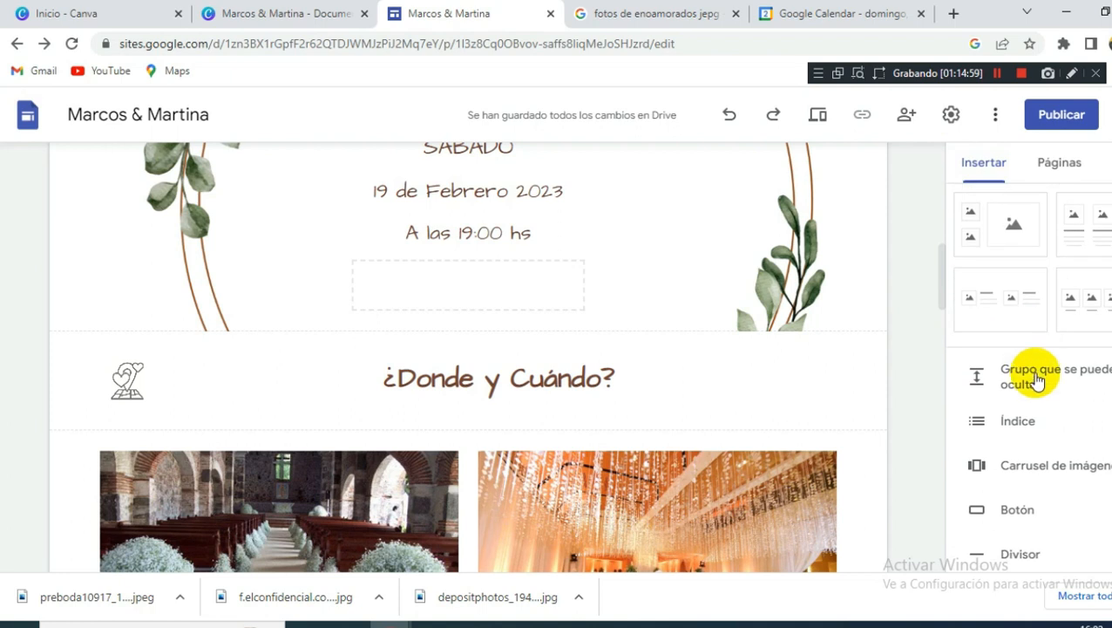
{"action": "left_click", "coordinate": [1020, 339]}
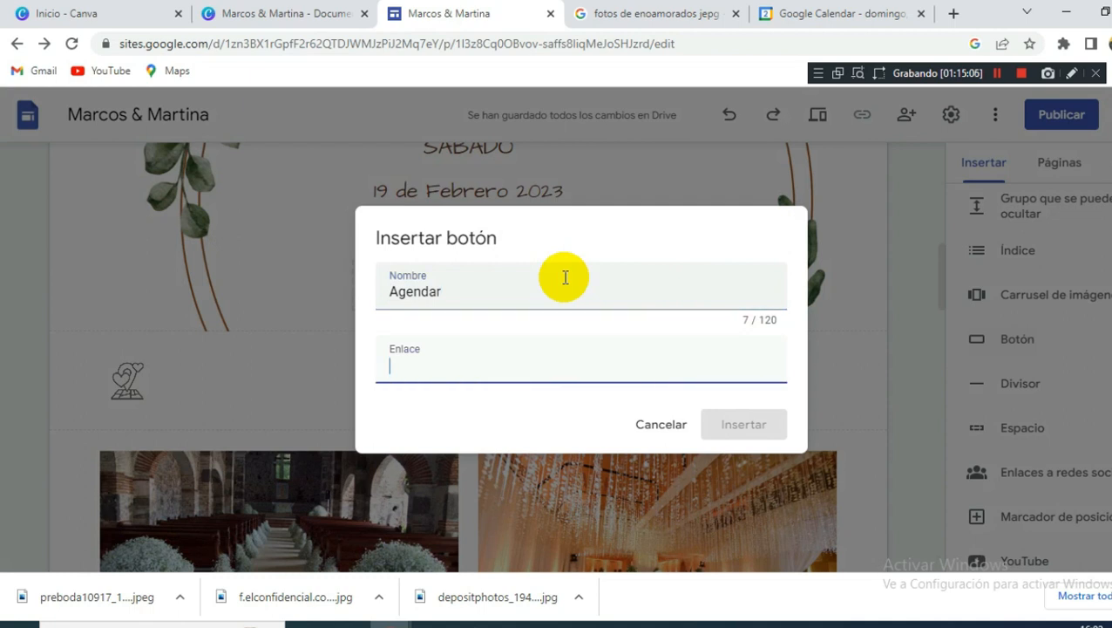
{"action": "key", "text": "ctrl+v"}
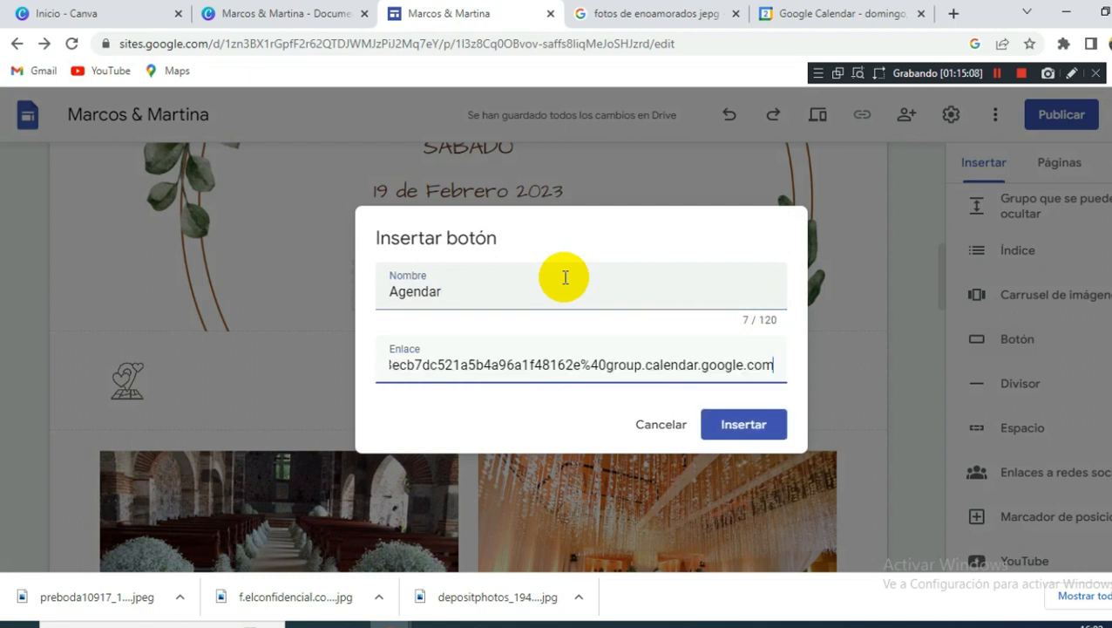
{"action": "left_click", "coordinate": [755, 426]}
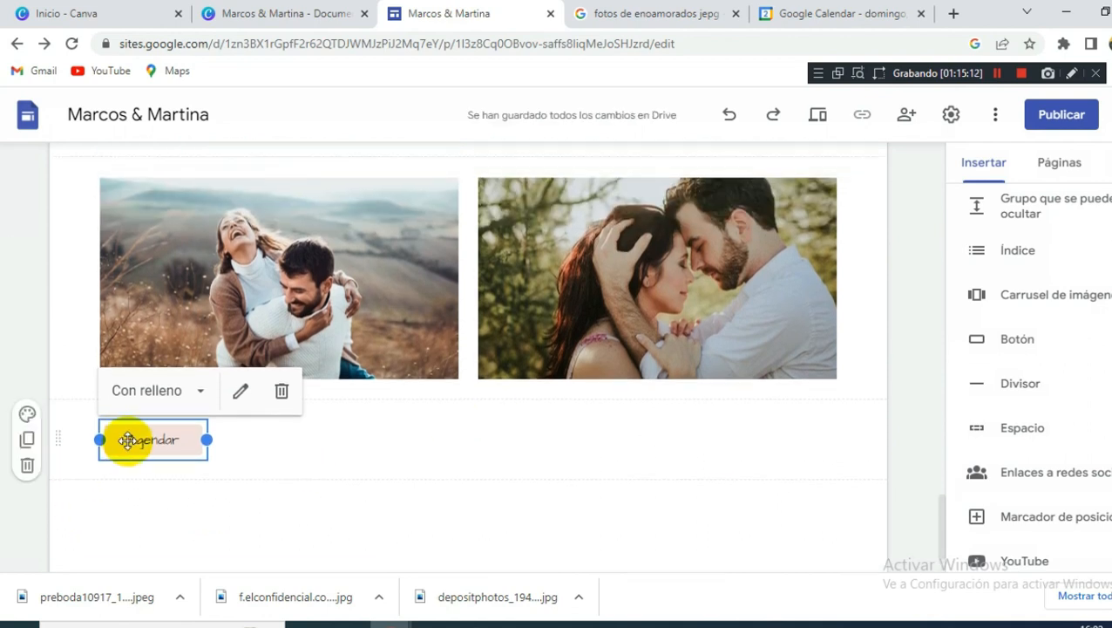
{"action": "left_click_drag", "start_coordinate": [128, 440], "coordinate": [480, 413]}
{"action": "left_click_drag", "start_coordinate": [200, 251], "coordinate": [495, 256]}
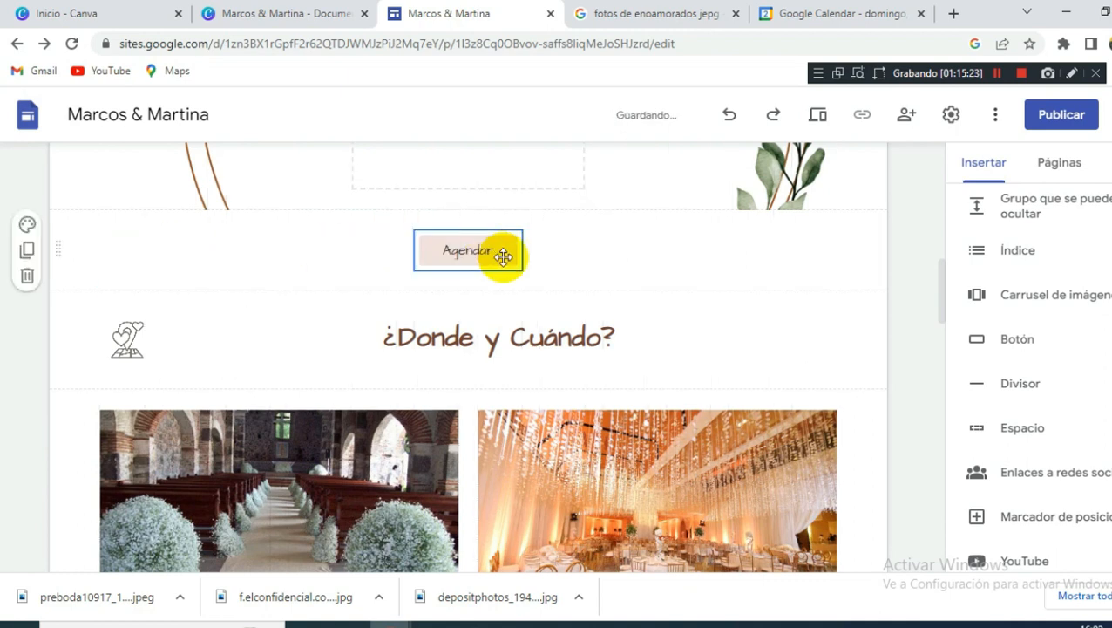
Search Google for "iglesia san juan bautista" in a new browser tab and open the results in Google Maps.
{"action": "scroll", "coordinate": [516, 290], "scroll_direction": "down", "scroll_amount": 4}
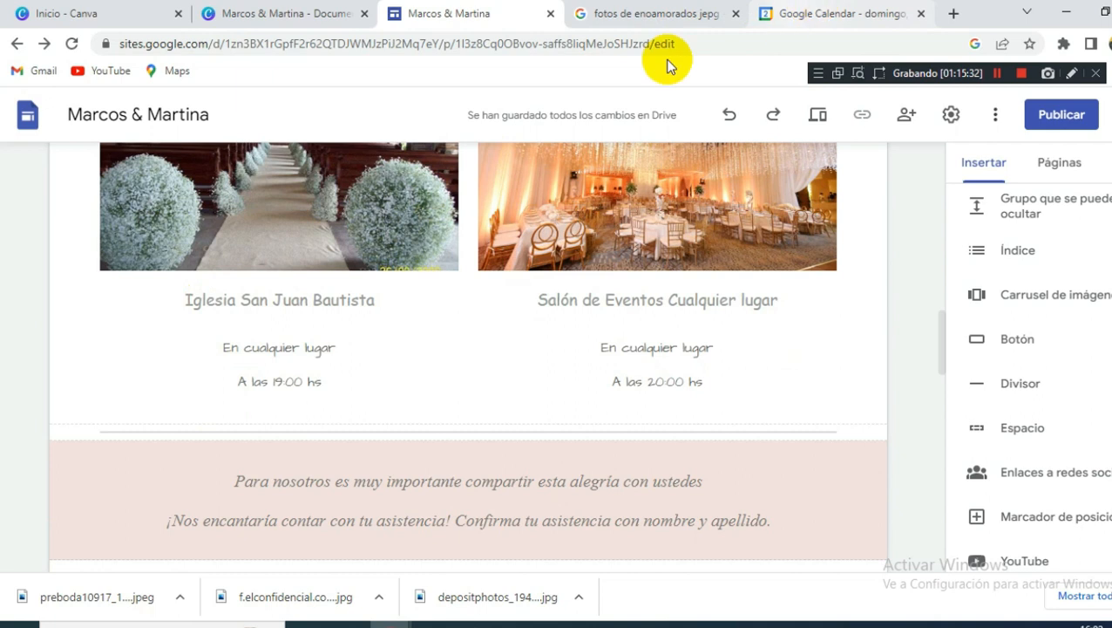
{"action": "left_click", "coordinate": [954, 13]}
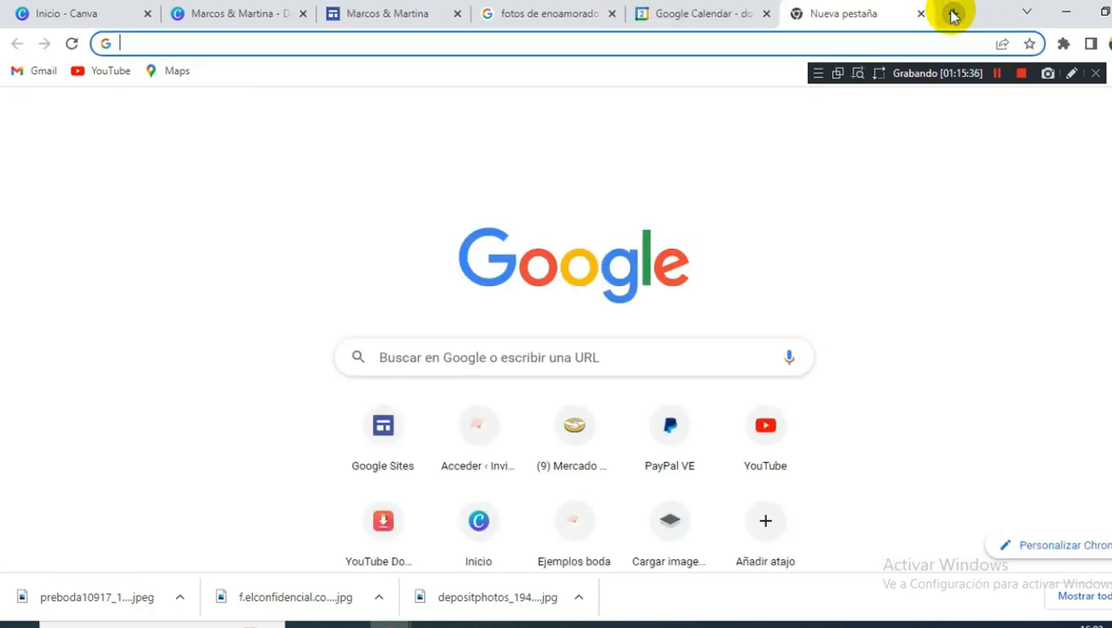
{"action": "type", "text": "igle"}
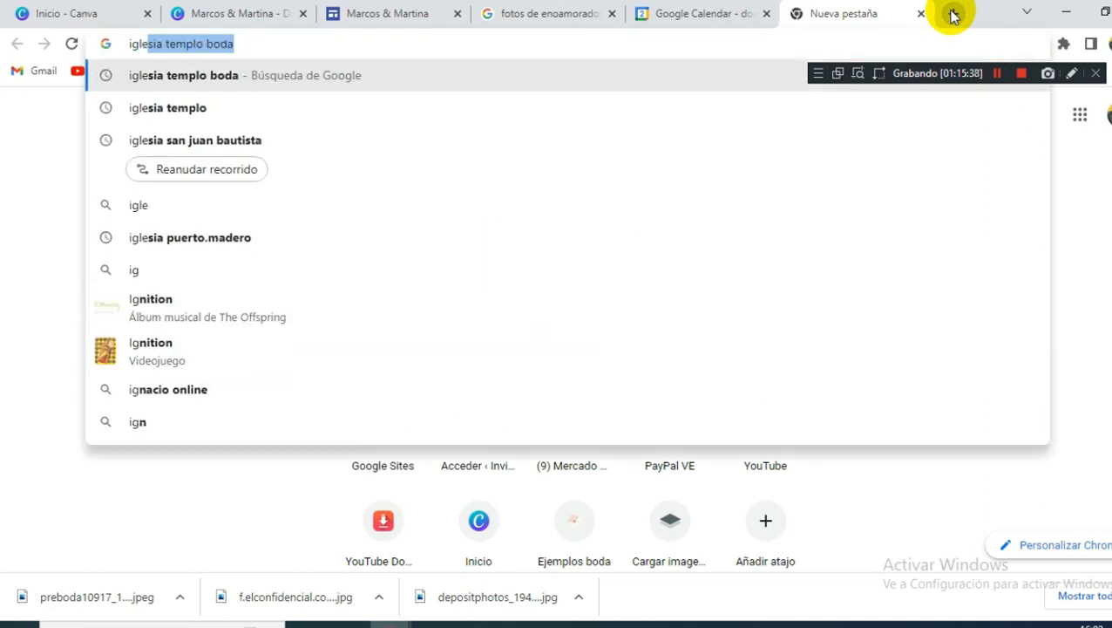
{"action": "type", "text": "sia san"}
{"action": "key", "text": "Return"}
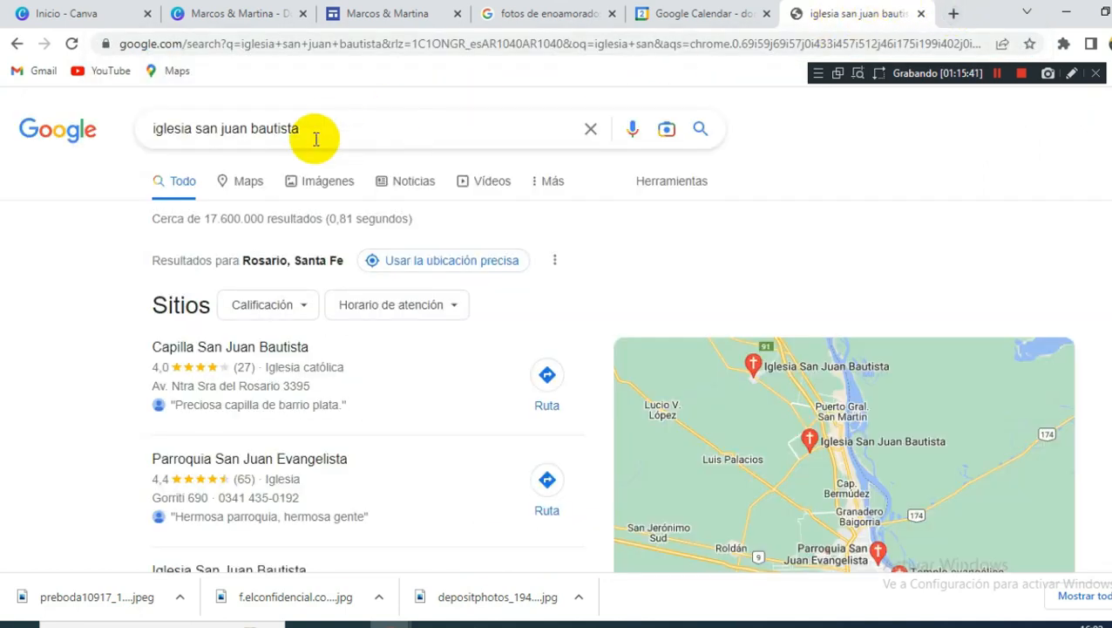
{"action": "left_click", "coordinate": [240, 190]}
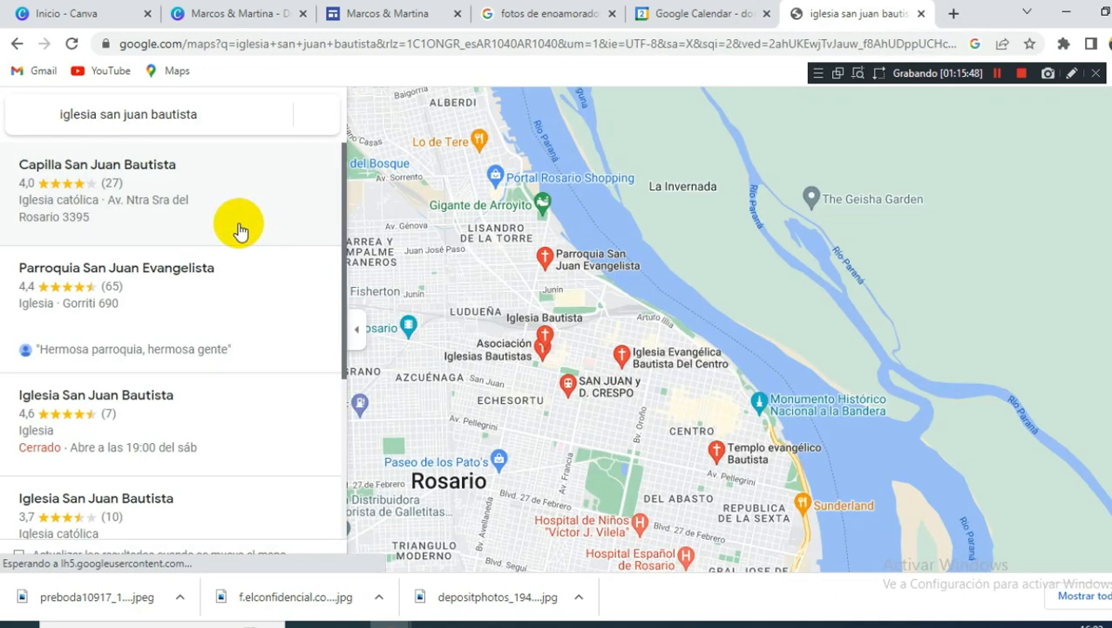
Open the Capilla San Juan Bautista place in Google Maps and copy its sharing link.
{"action": "left_click", "coordinate": [151, 181]}
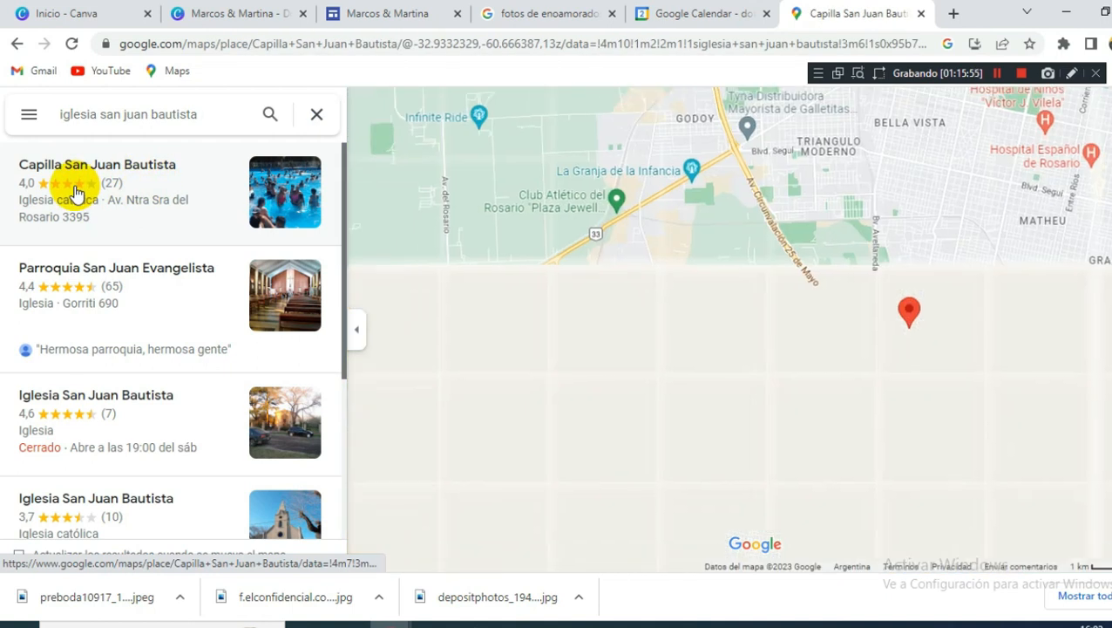
{"action": "left_click", "coordinate": [104, 190]}
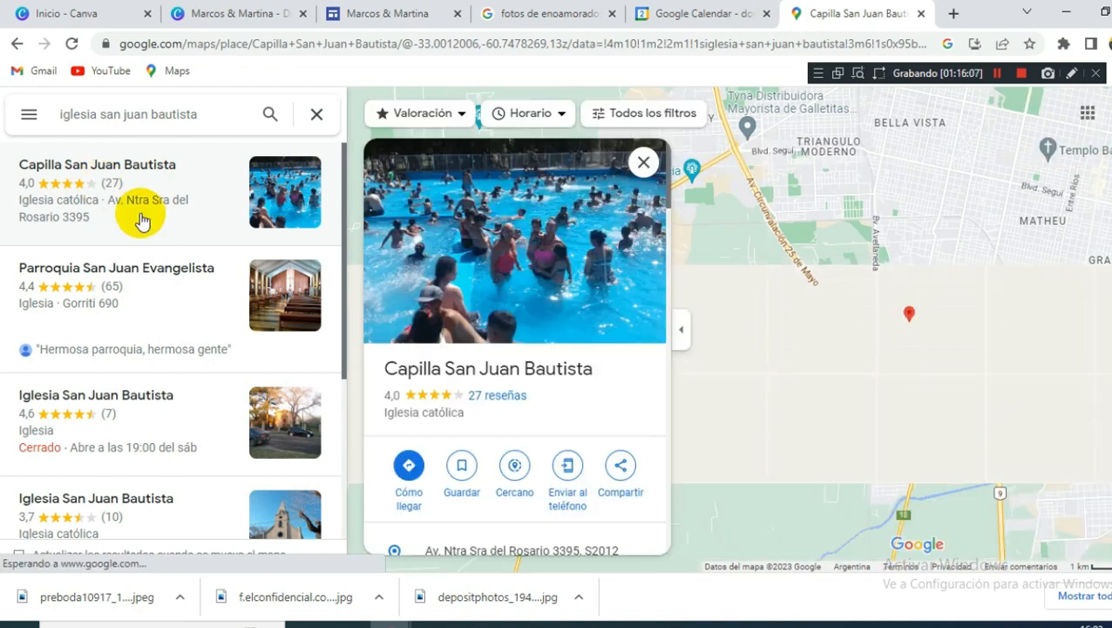
{"action": "left_click", "coordinate": [619, 468]}
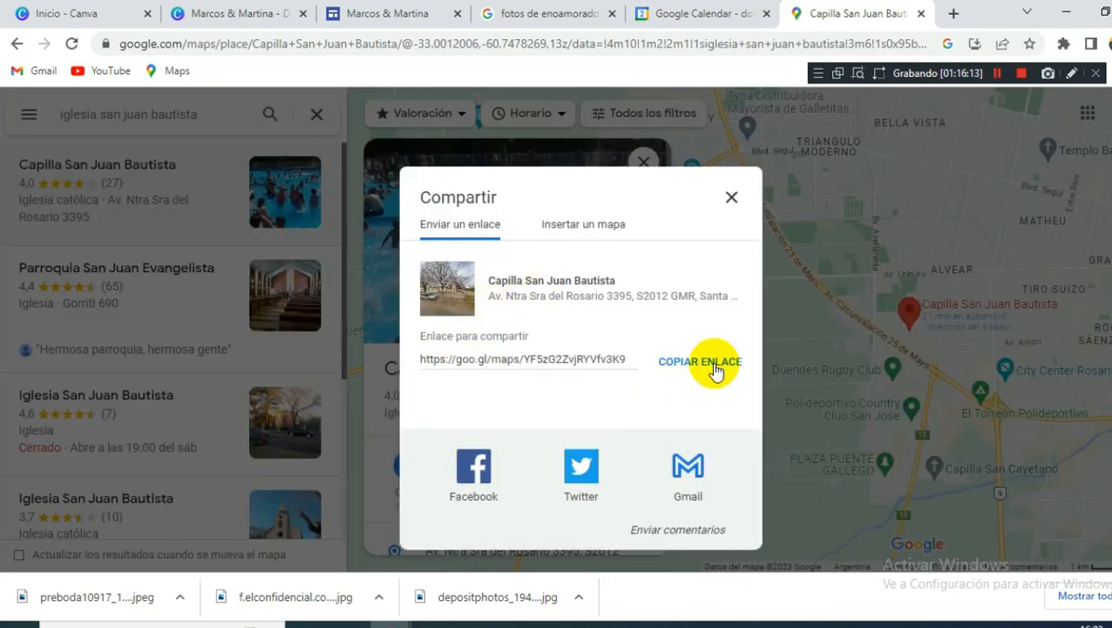
{"action": "left_click", "coordinate": [709, 364]}
{"action": "key", "text": "ctrl+c"}
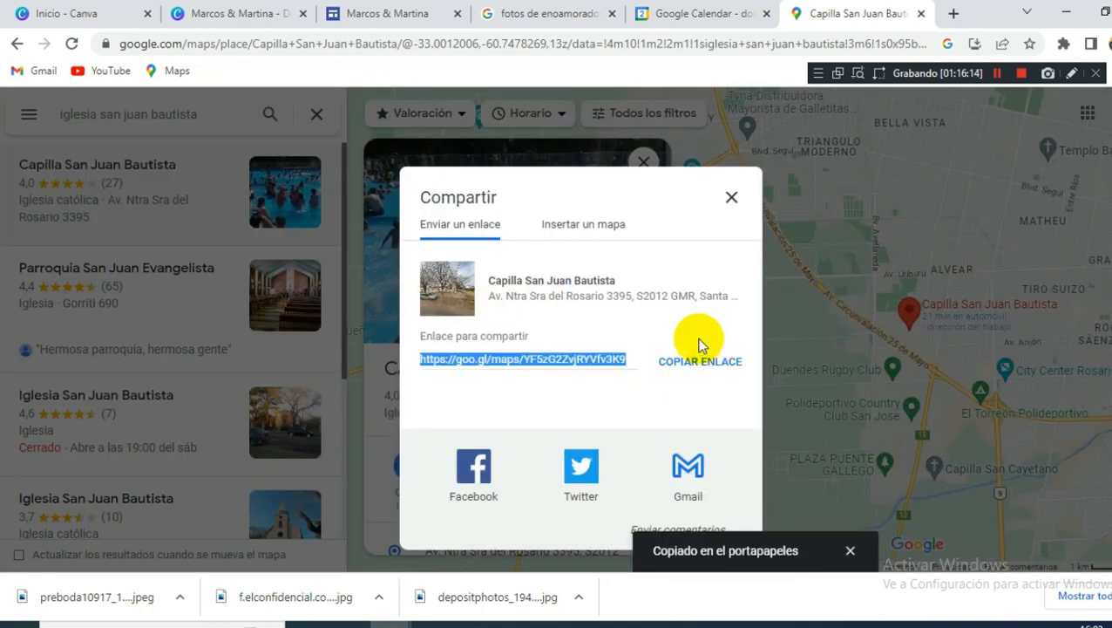
Switch to the Google Sites editor and insert a button named "Ver ubicación de la iglesia" with the copied map link.
{"action": "left_click", "coordinate": [384, 10]}
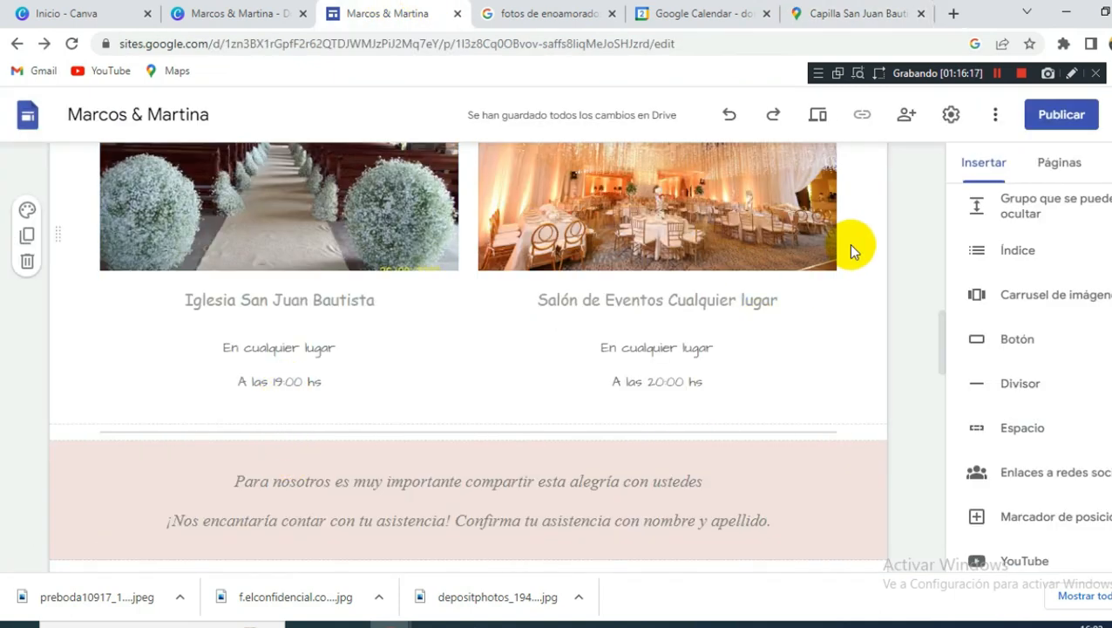
{"action": "left_click", "coordinate": [1015, 338]}
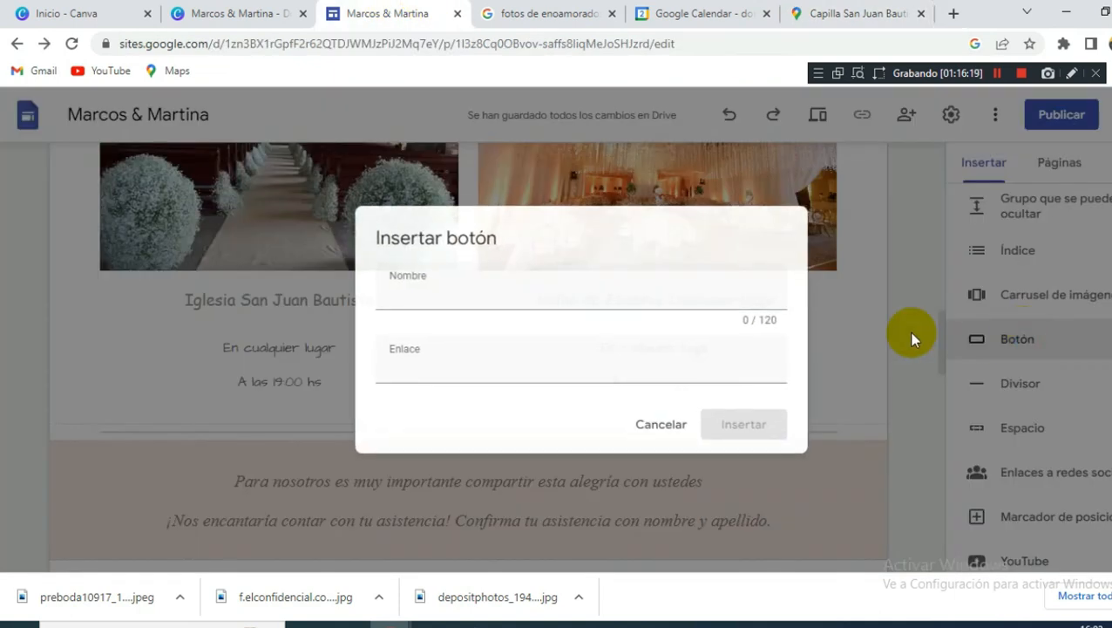
{"action": "type", "text": "C"}
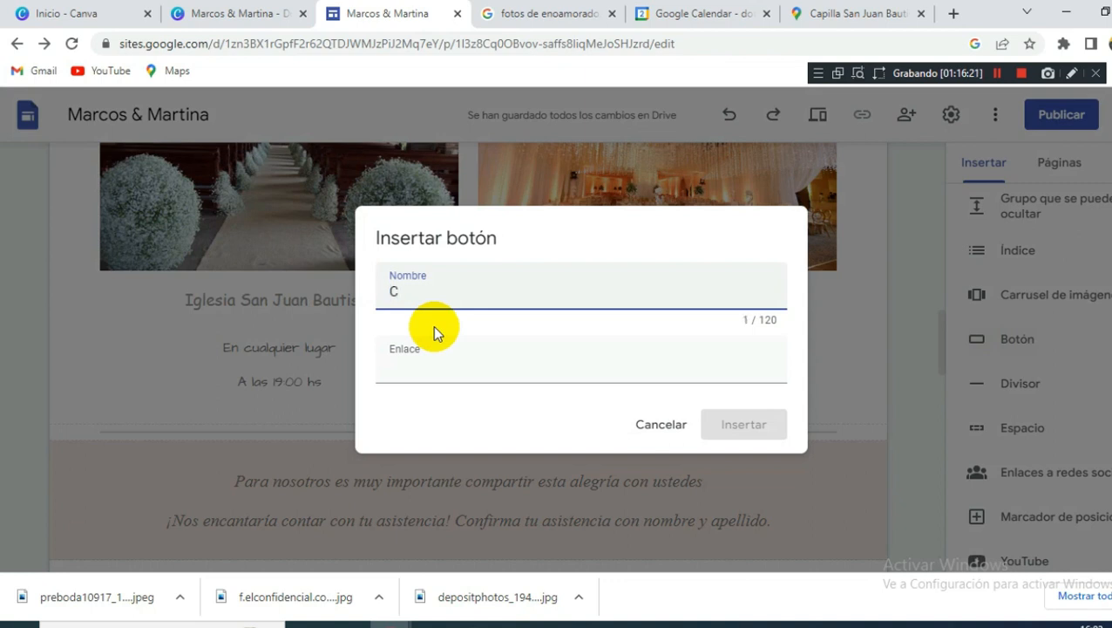
{"action": "key", "text": "BackSpace"}
{"action": "type", "text": "Ver"}
{"action": "type", "text": " unicai"}
{"action": "key", "text": "BackSpace"}
{"action": "key", "text": "BackSpace"}
{"action": "key", "text": "BackSpace"}
{"action": "key", "text": "BackSpace"}
{"action": "key", "text": "BackSpace"}
{"action": "type", "text": "bicación de la iglesia"}
{"action": "key", "text": "Tab"}
{"action": "key", "text": "ctrl+v"}
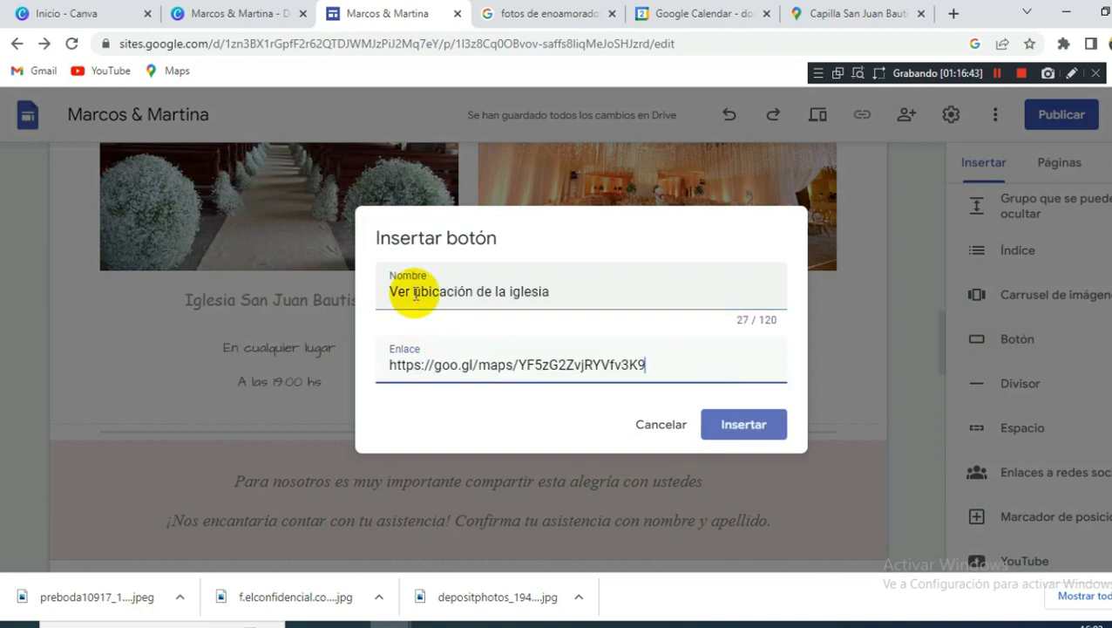
{"action": "left_click", "coordinate": [743, 422]}
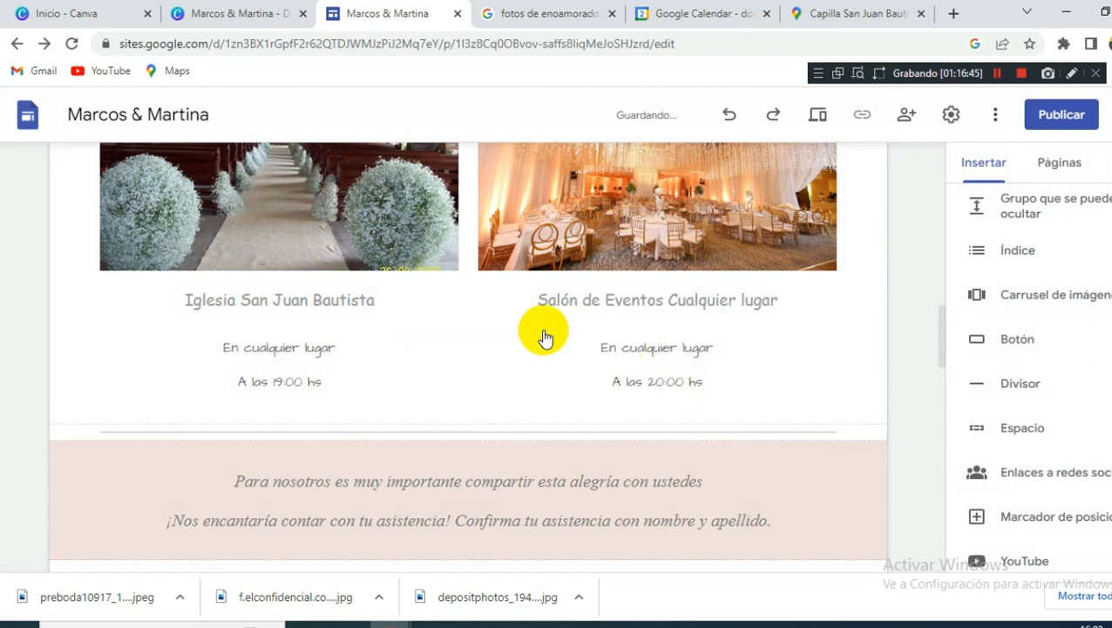
Move the "Ver ubicación de la iglesia" button below the 19:00 hs text in the Iglesia San Juan Bautista column.
{"action": "scroll", "coordinate": [218, 488], "scroll_direction": "up", "scroll_amount": 3}
{"action": "scroll", "coordinate": [175, 523], "scroll_direction": "down", "scroll_amount": 2}
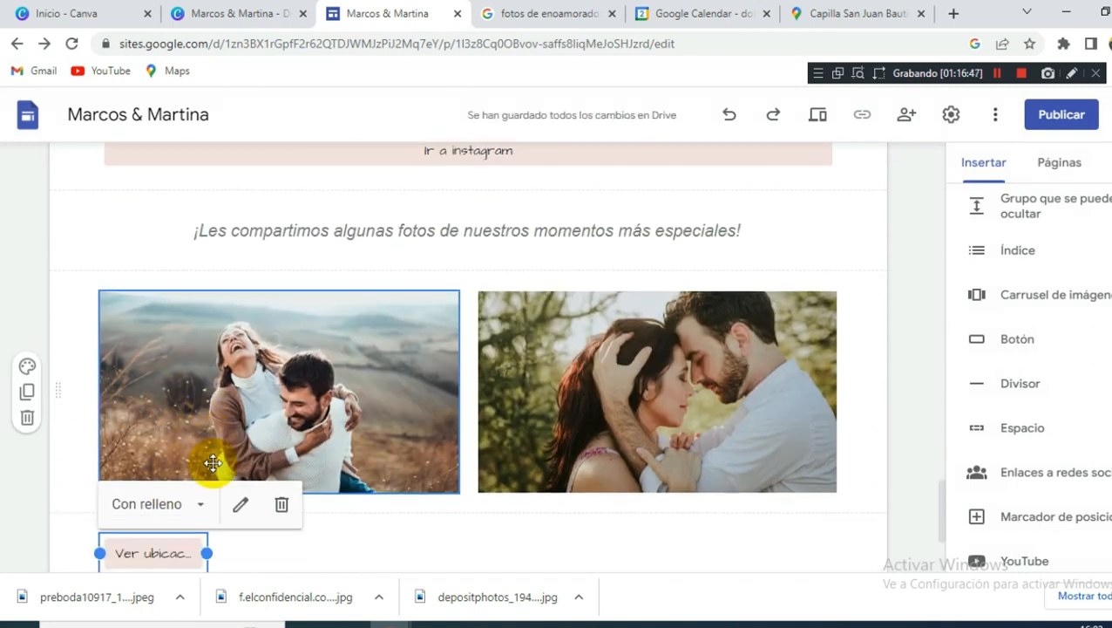
{"action": "left_click_drag", "start_coordinate": [156, 442], "coordinate": [347, 372]}
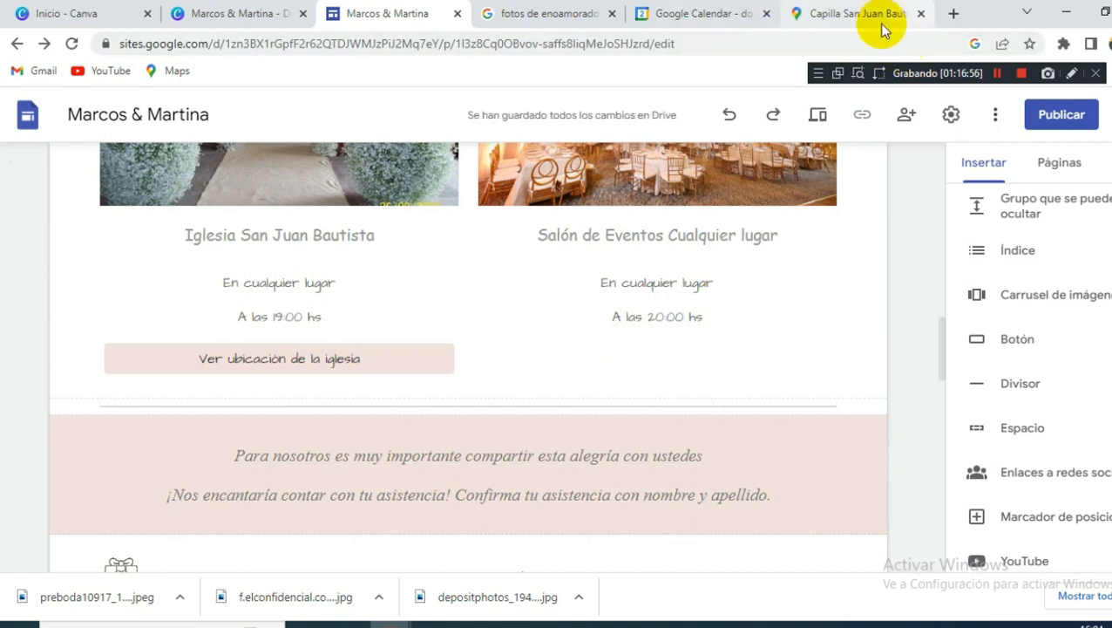
Insert a "Ver ubicación del salón" button and place it below the 20:00 hs text in the Salón de Eventos column.
{"action": "left_click", "coordinate": [1019, 340]}
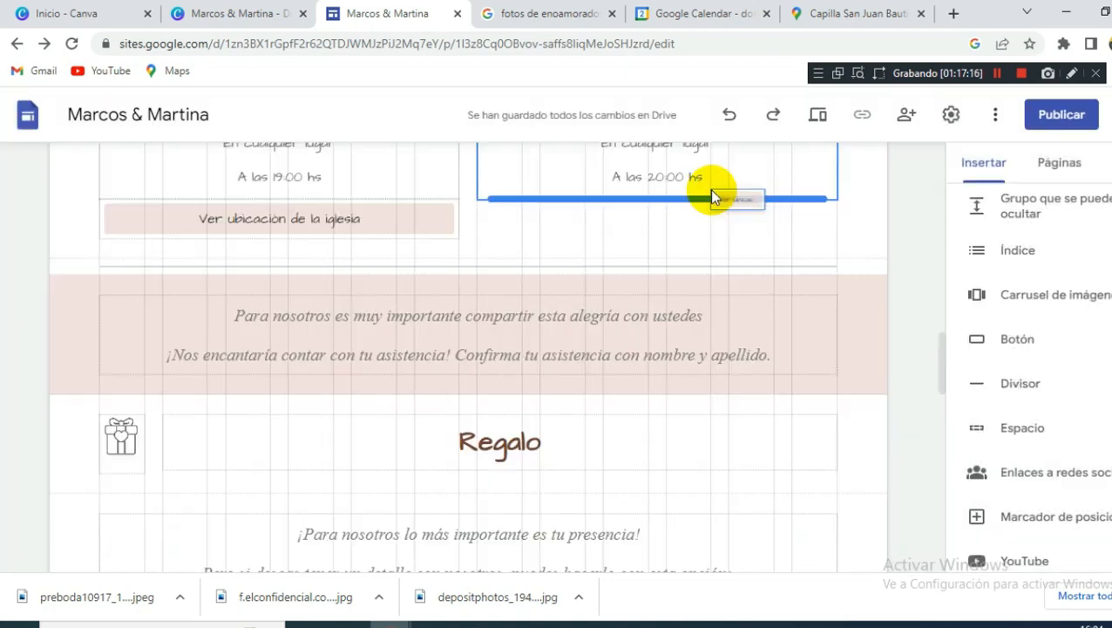
{"action": "left_click_drag", "start_coordinate": [708, 190], "coordinate": [718, 198]}
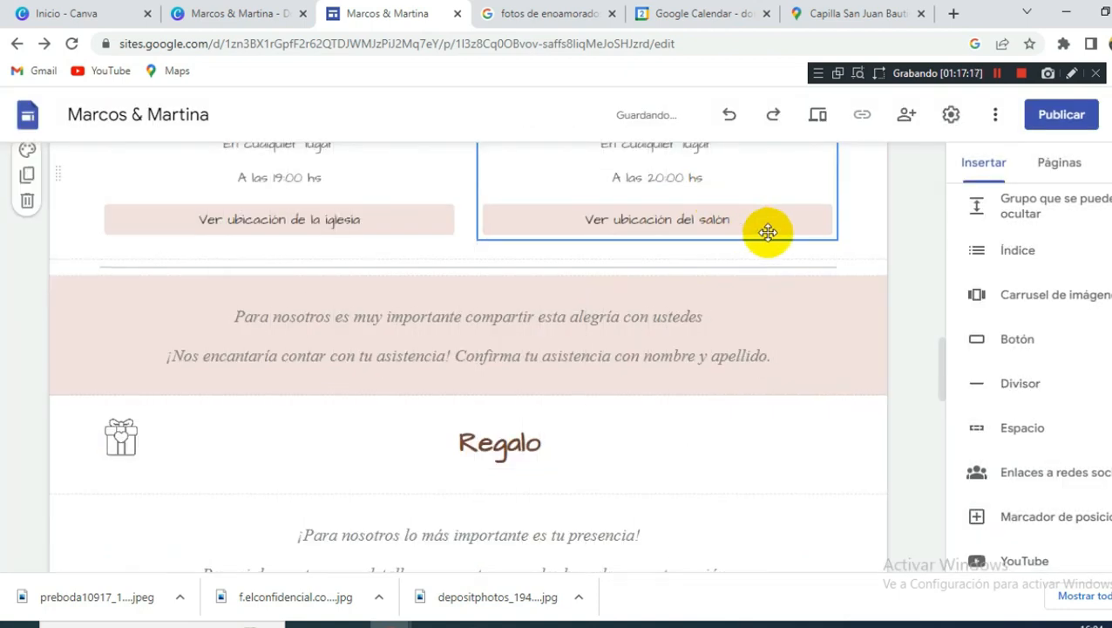
{"action": "scroll", "coordinate": [767, 231], "scroll_direction": "up", "scroll_amount": 6}
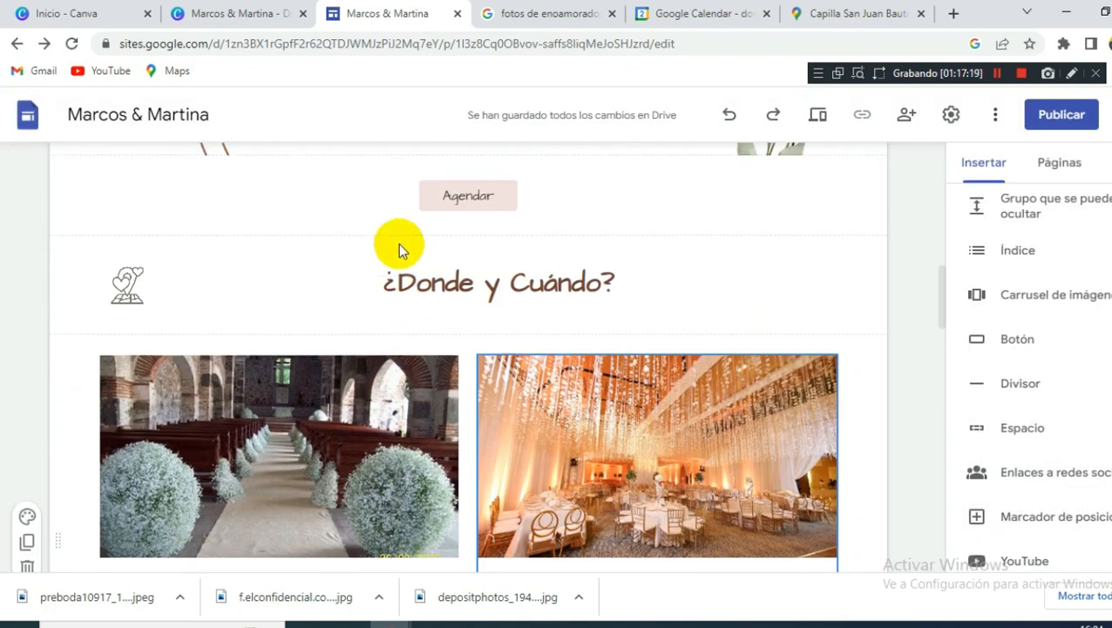
Add a new page named "Regalo" to the site.
{"action": "scroll", "coordinate": [379, 323], "scroll_direction": "down", "scroll_amount": 3}
{"action": "scroll", "coordinate": [401, 358], "scroll_direction": "down", "scroll_amount": 3}
{"action": "left_click", "coordinate": [401, 358]}
{"action": "scroll", "coordinate": [422, 343], "scroll_direction": "down", "scroll_amount": 3}
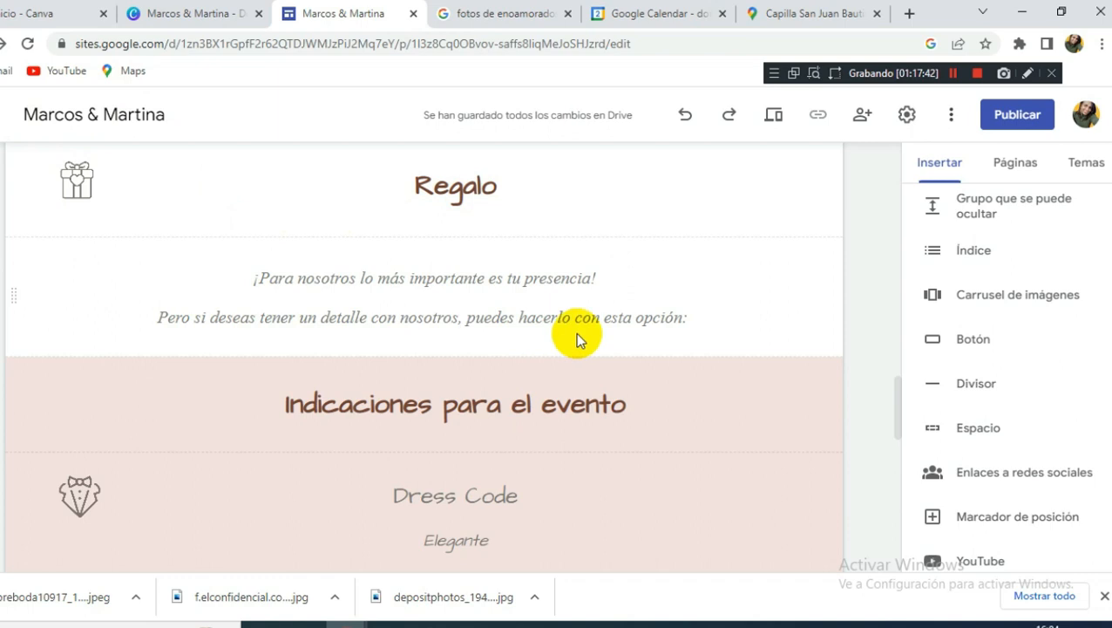
{"action": "scroll", "coordinate": [1014, 190], "scroll_direction": "up", "scroll_amount": 2}
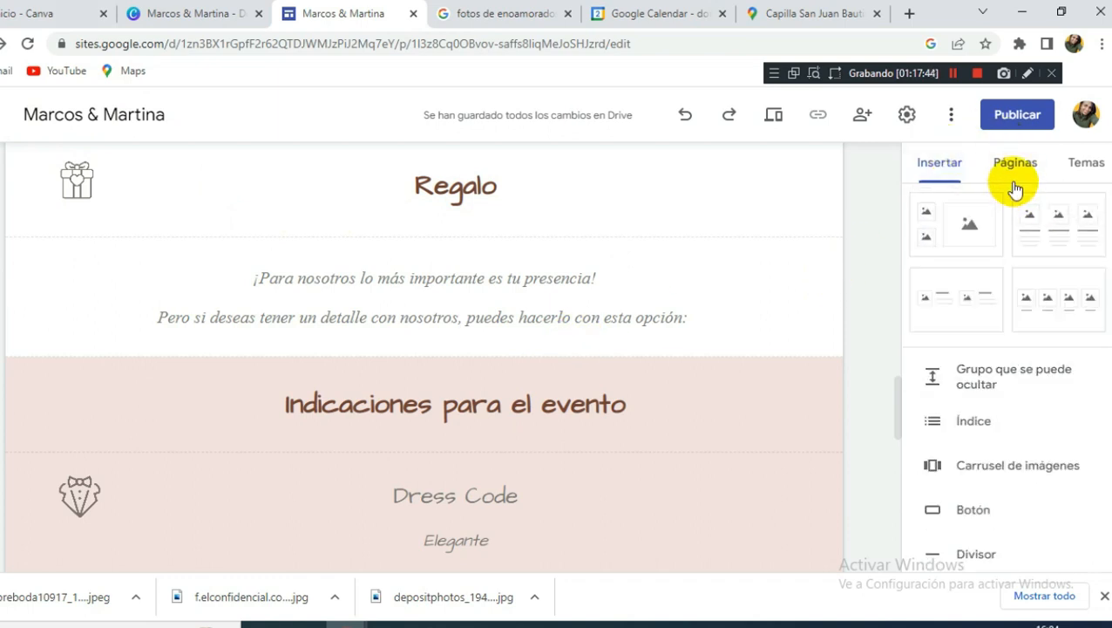
{"action": "left_click", "coordinate": [1016, 167]}
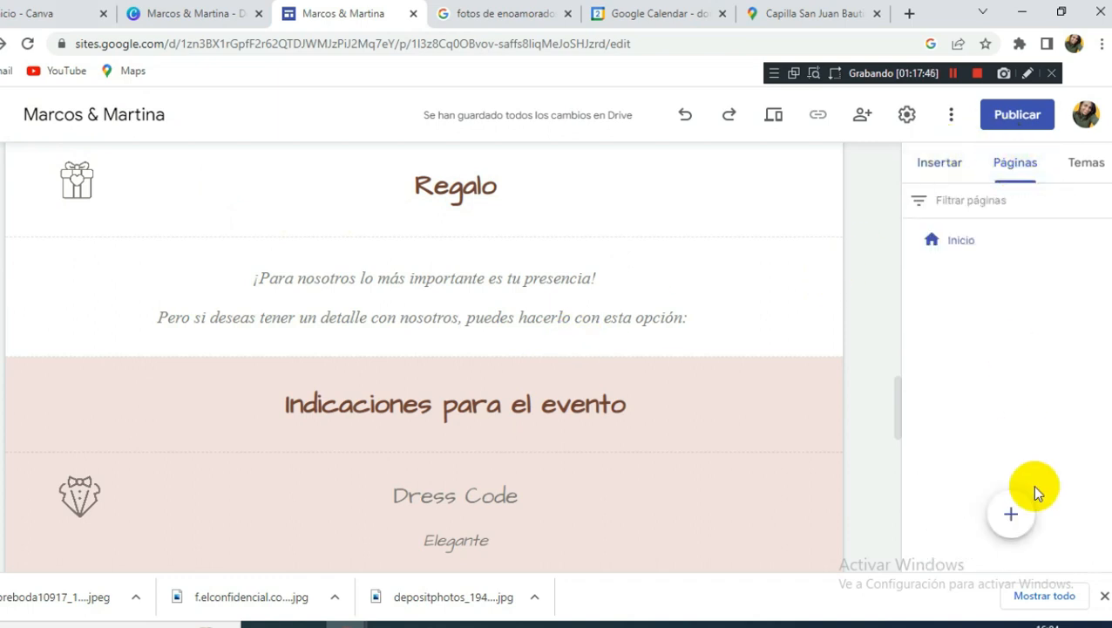
{"action": "mouse_move", "coordinate": [1017, 515]}
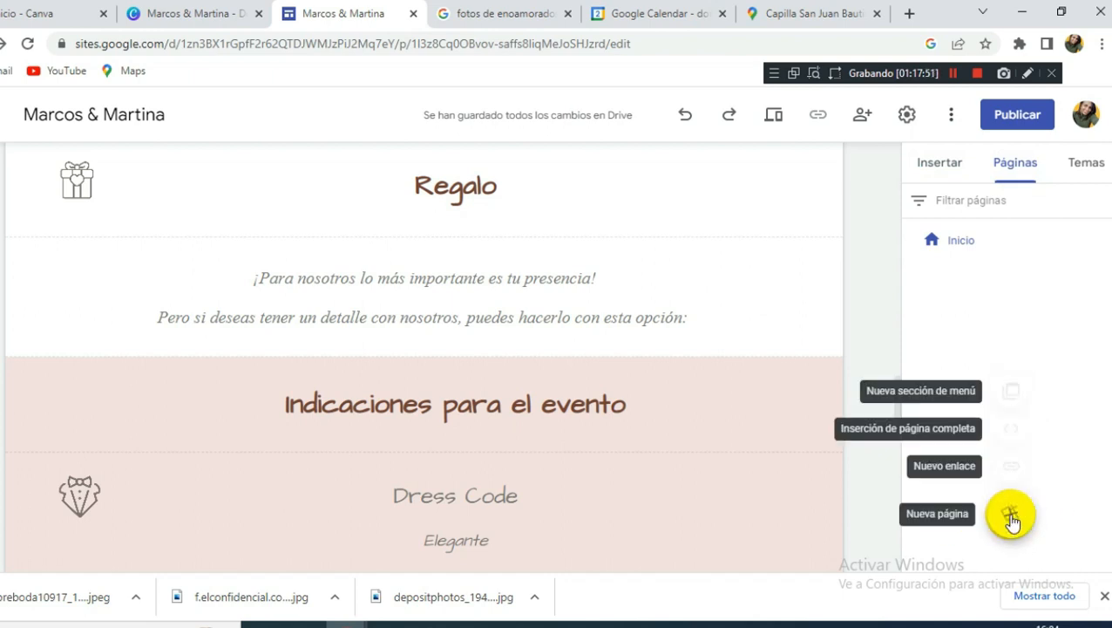
{"action": "left_click", "coordinate": [1011, 517]}
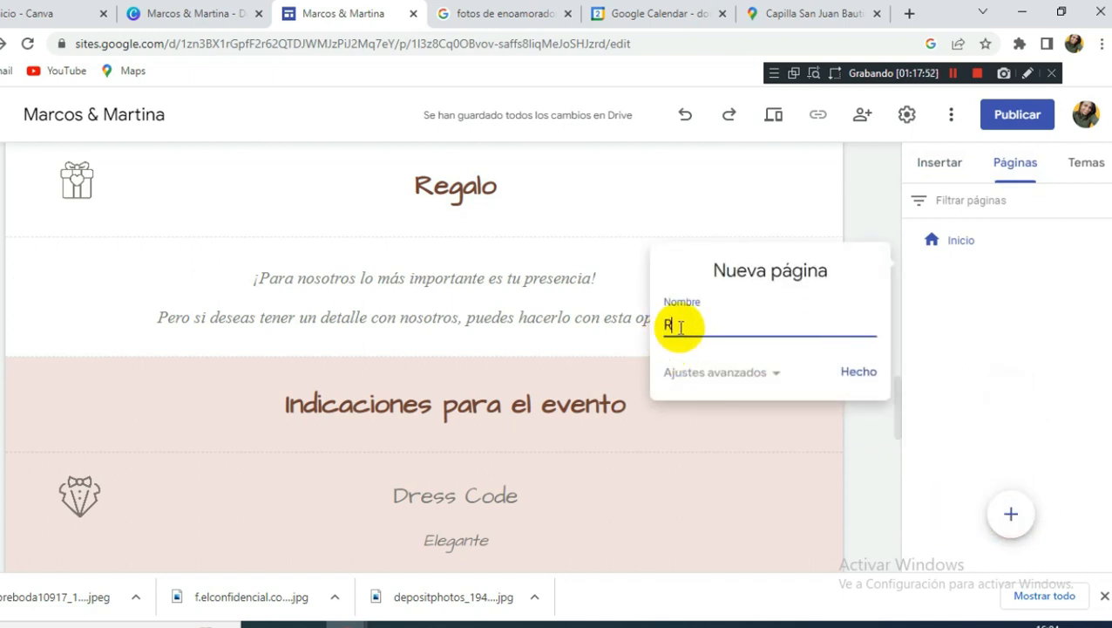
{"action": "type", "text": "Regalo"}
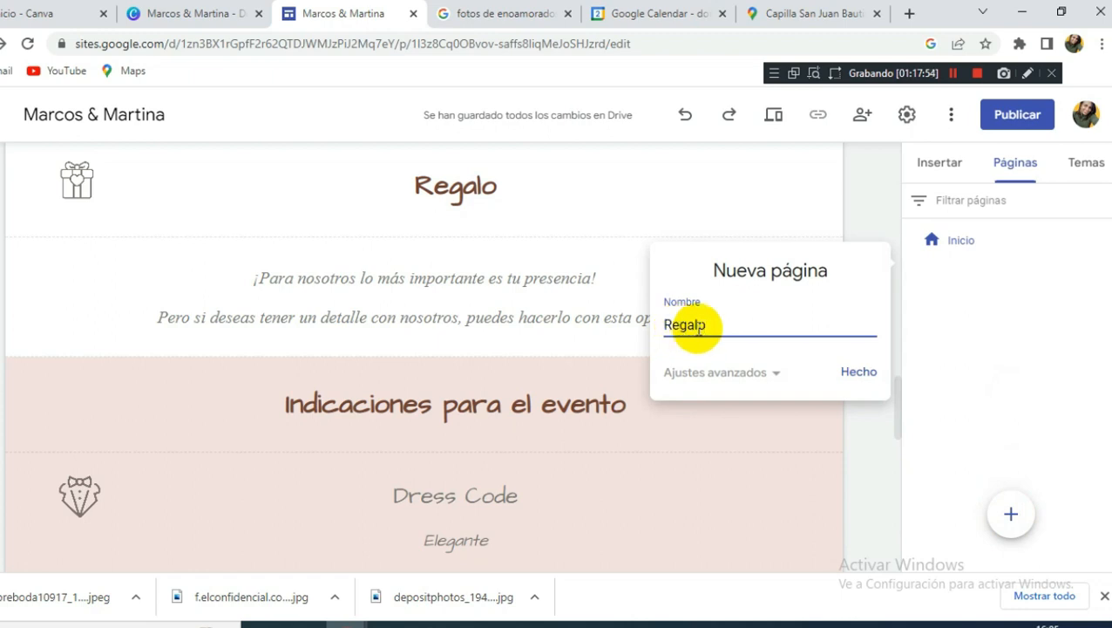
{"action": "left_click", "coordinate": [859, 369]}
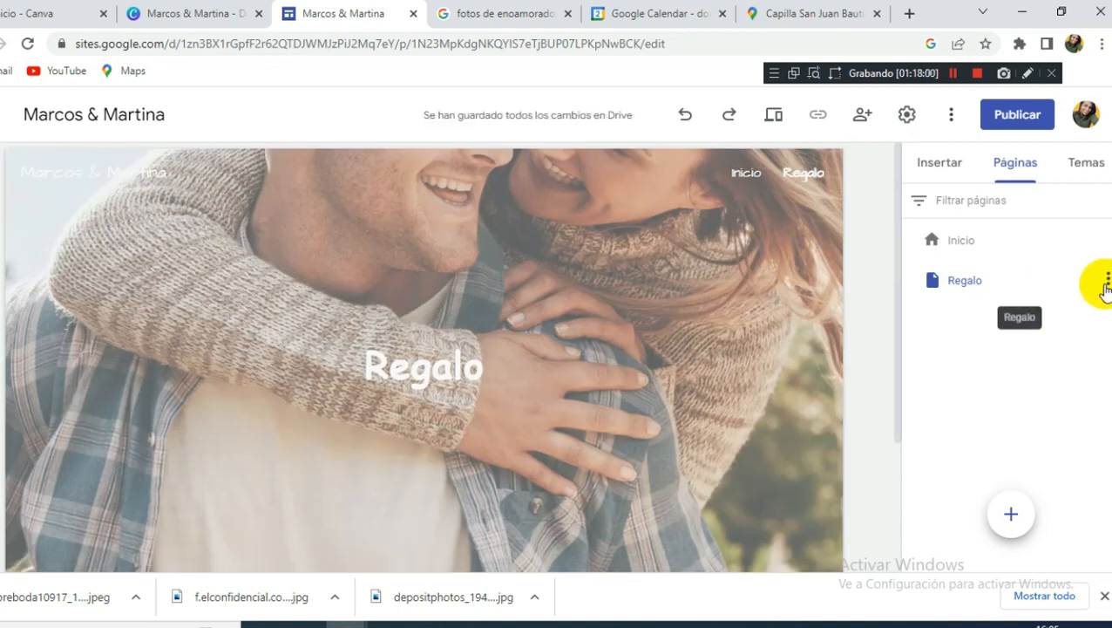
Hide the Regalo page from the site navigation and set its header type to Solo título.
{"action": "left_click", "coordinate": [1106, 281]}
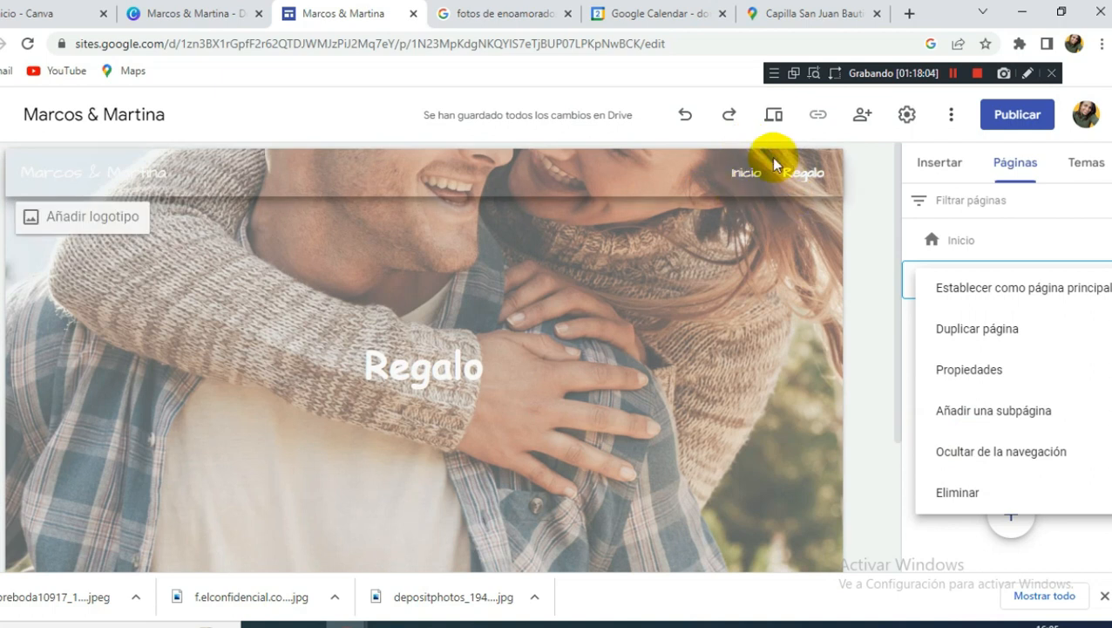
{"action": "left_click", "coordinate": [973, 446]}
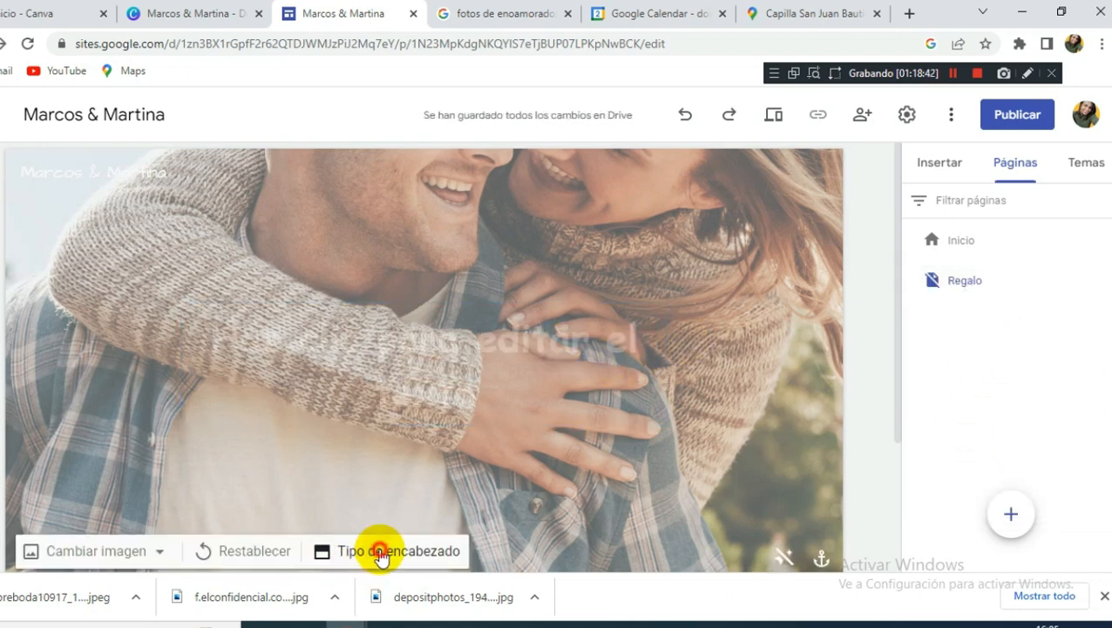
{"action": "left_click", "coordinate": [380, 548]}
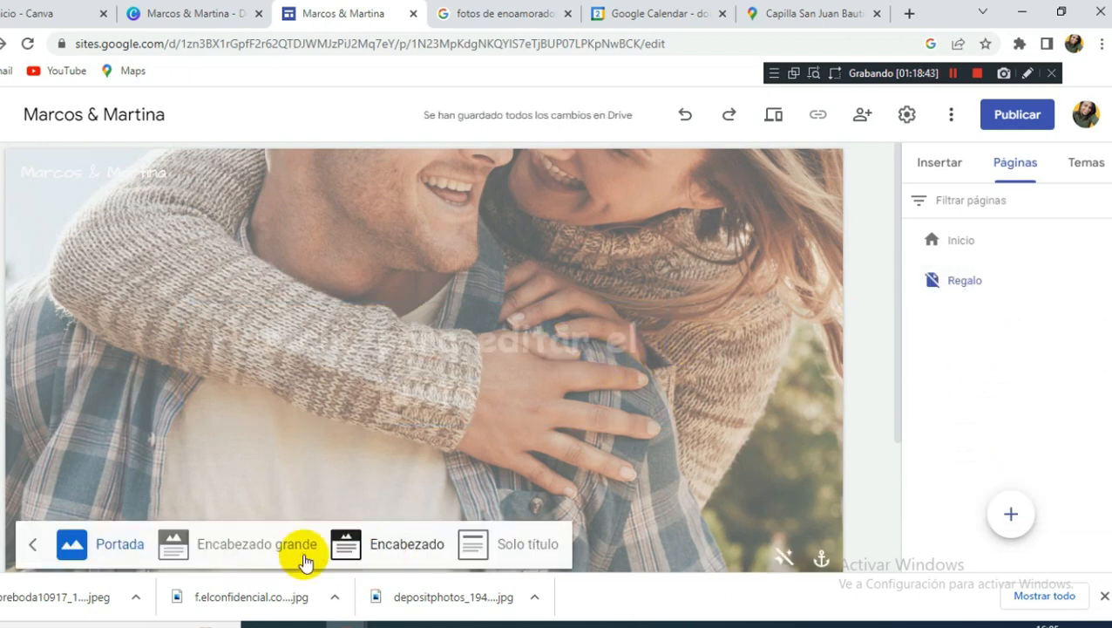
{"action": "left_click", "coordinate": [476, 545]}
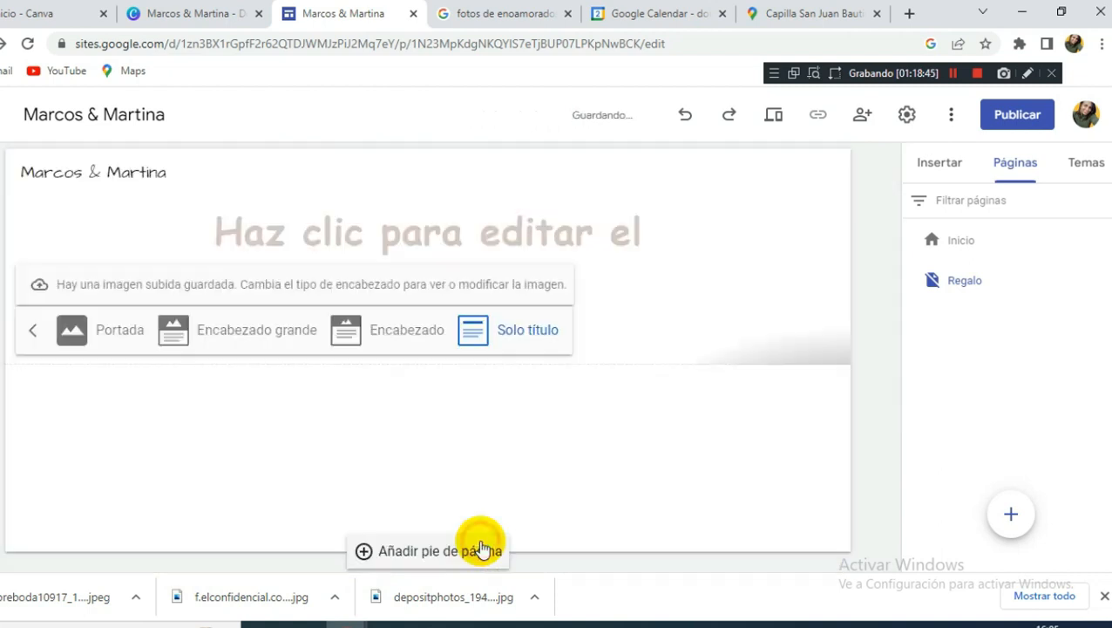
Fill the Regalo page header with placeholder lines for CBU, ALIAS and BANCO, and preview the page in phone view.
{"action": "left_click", "coordinate": [571, 232]}
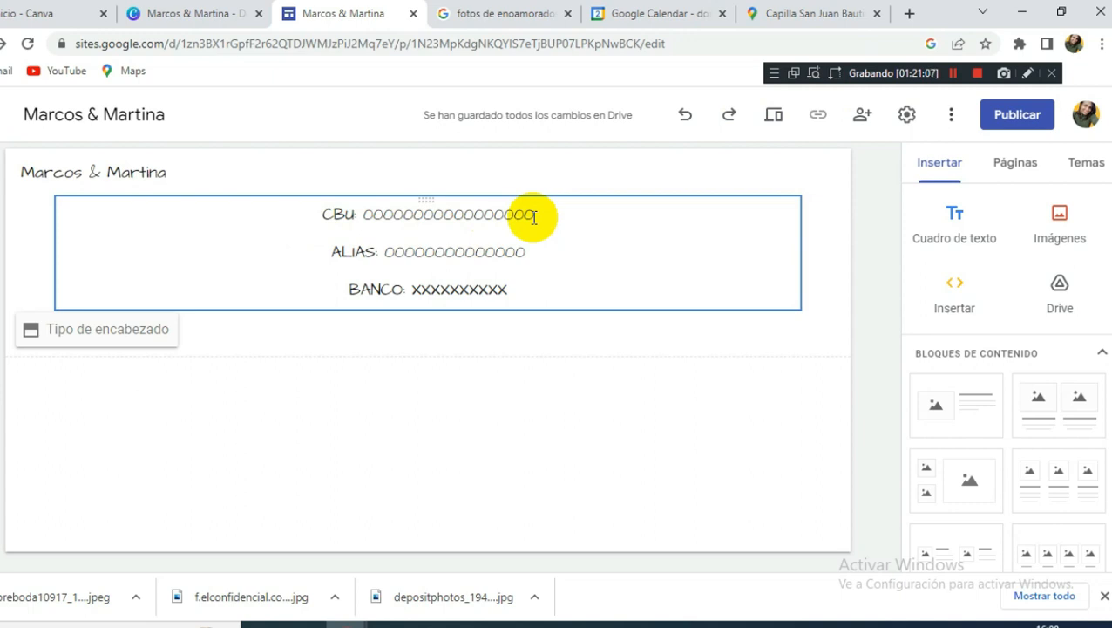
{"action": "left_click", "coordinate": [776, 119]}
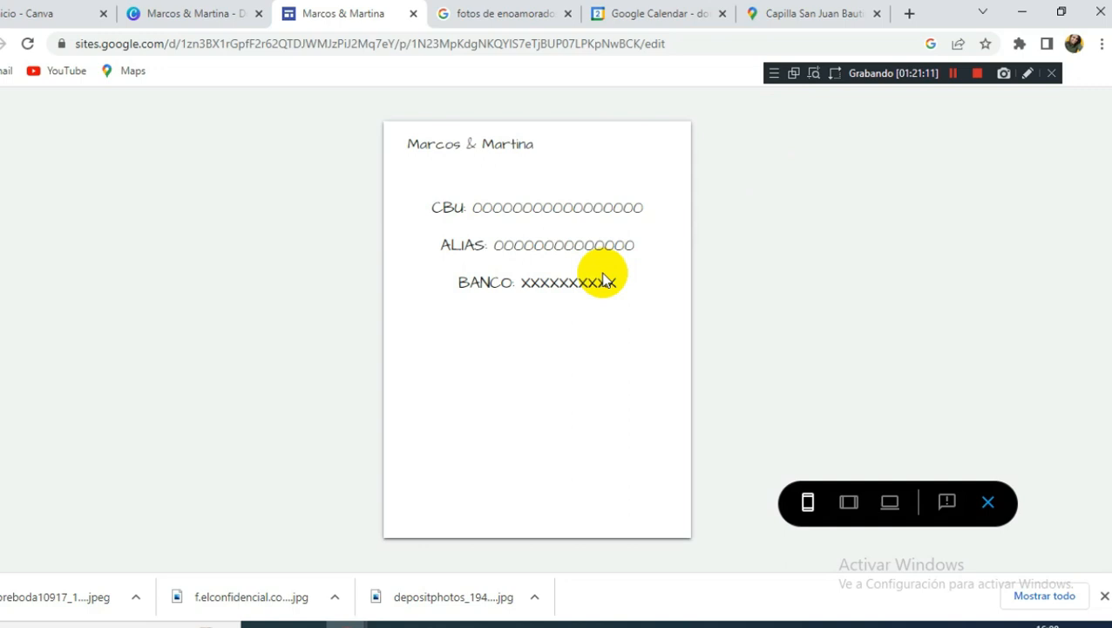
{"action": "left_click", "coordinate": [989, 505]}
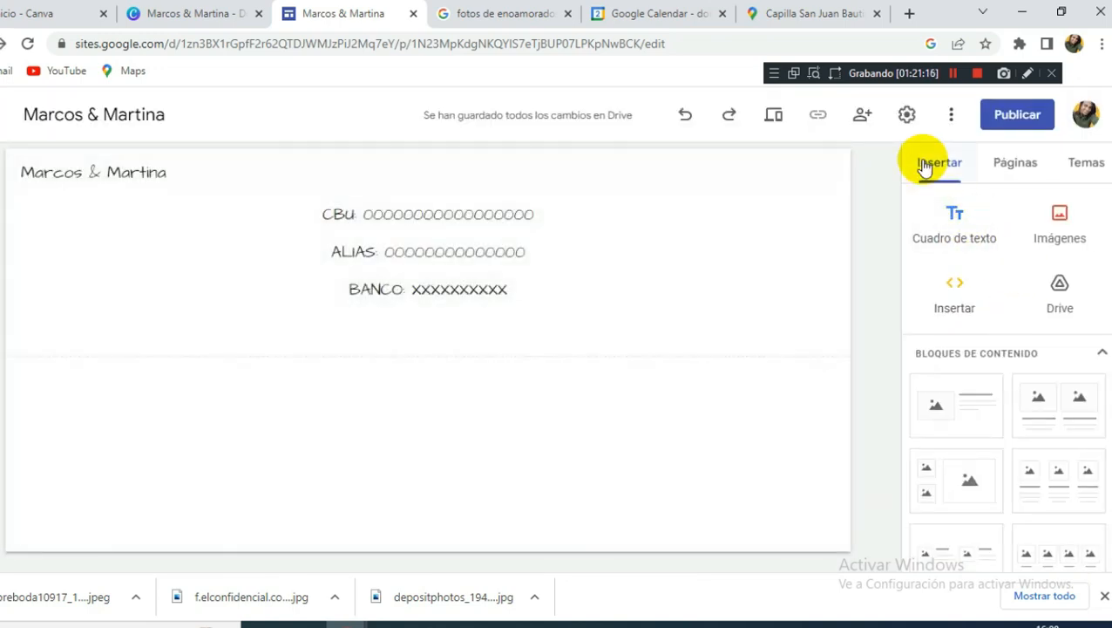
Insert a "Volver a la tajerta" button linked to the Inicio page and place it below the BANCO line.
{"action": "scroll", "coordinate": [1020, 399], "scroll_direction": "down", "scroll_amount": 4}
{"action": "left_click", "coordinate": [1003, 421]}
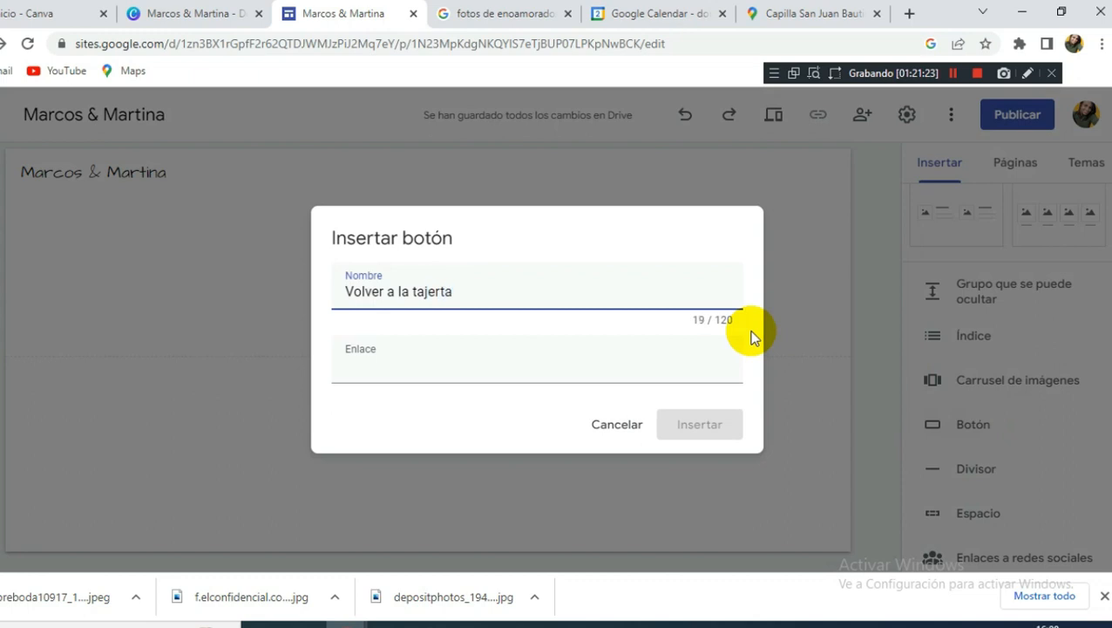
{"action": "left_click", "coordinate": [657, 370]}
{"action": "left_click", "coordinate": [515, 429]}
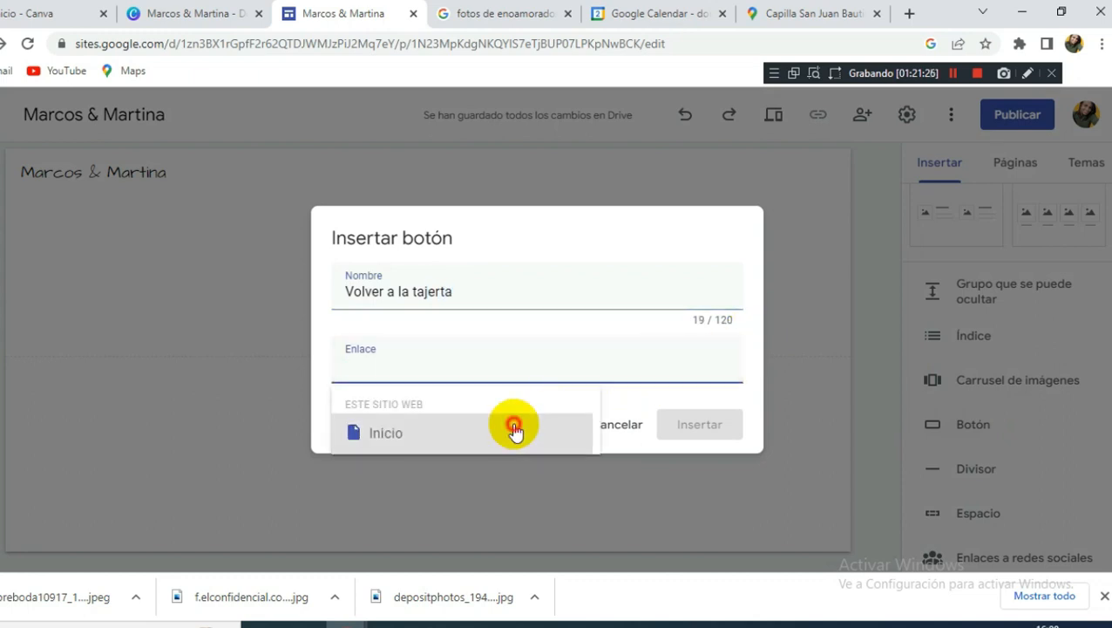
{"action": "left_click", "coordinate": [725, 425]}
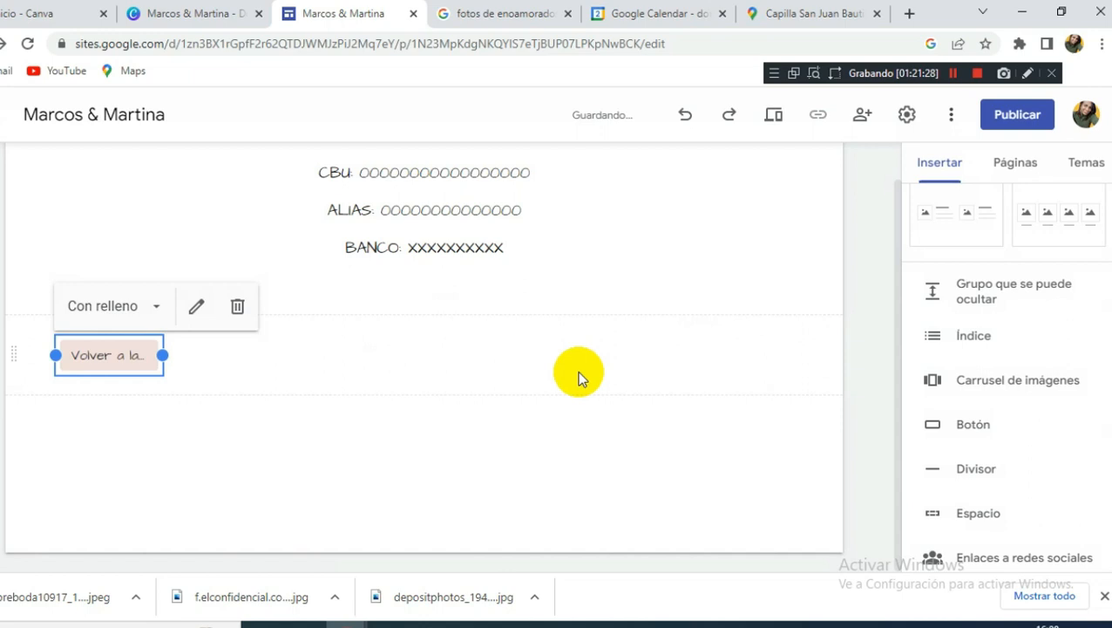
{"action": "scroll", "coordinate": [349, 401], "scroll_direction": "up", "scroll_amount": 1}
{"action": "left_click_drag", "start_coordinate": [144, 402], "coordinate": [461, 336]}
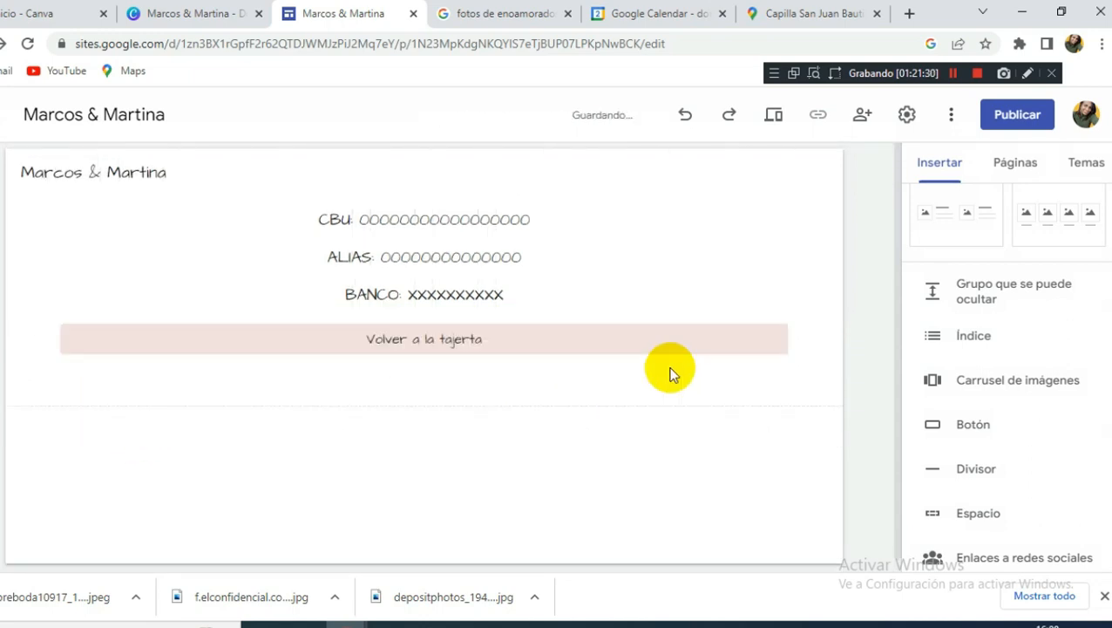
On the Inicio page, insert a "Ver información" button linked to the Regalo page and place it below the text in the Regalo section.
{"action": "left_click", "coordinate": [1016, 165]}
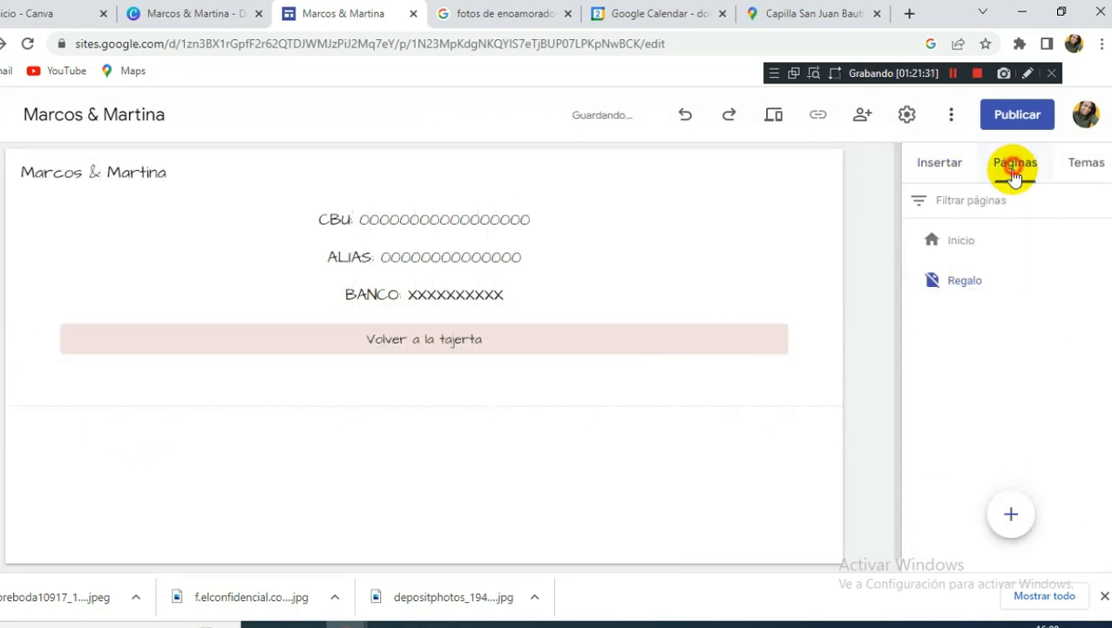
{"action": "left_click", "coordinate": [988, 241]}
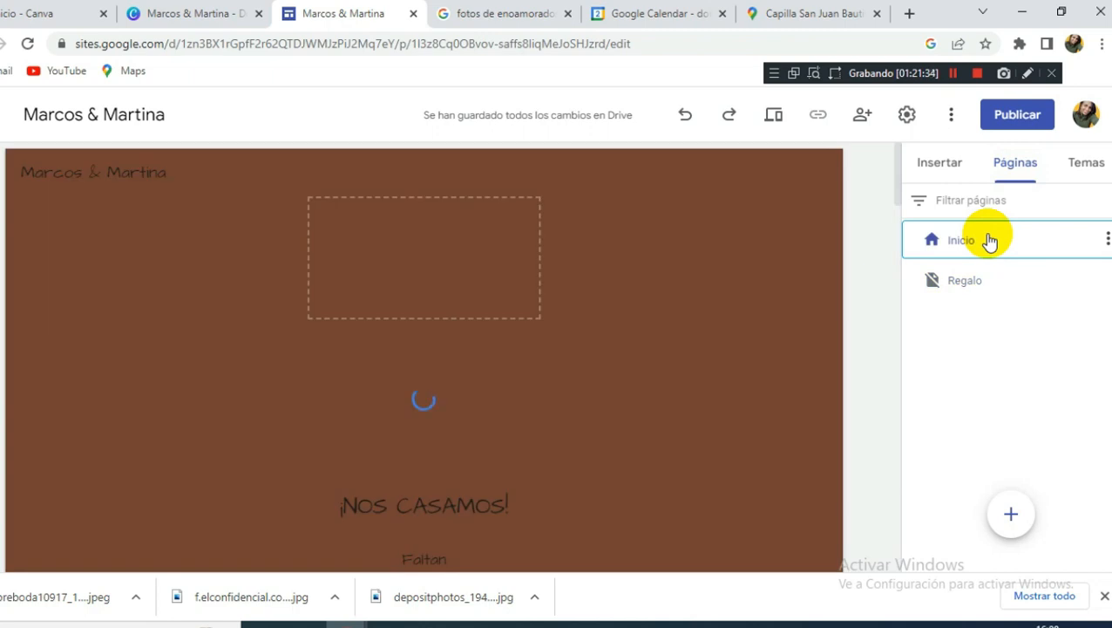
{"action": "scroll", "coordinate": [478, 343], "scroll_direction": "down", "scroll_amount": 15}
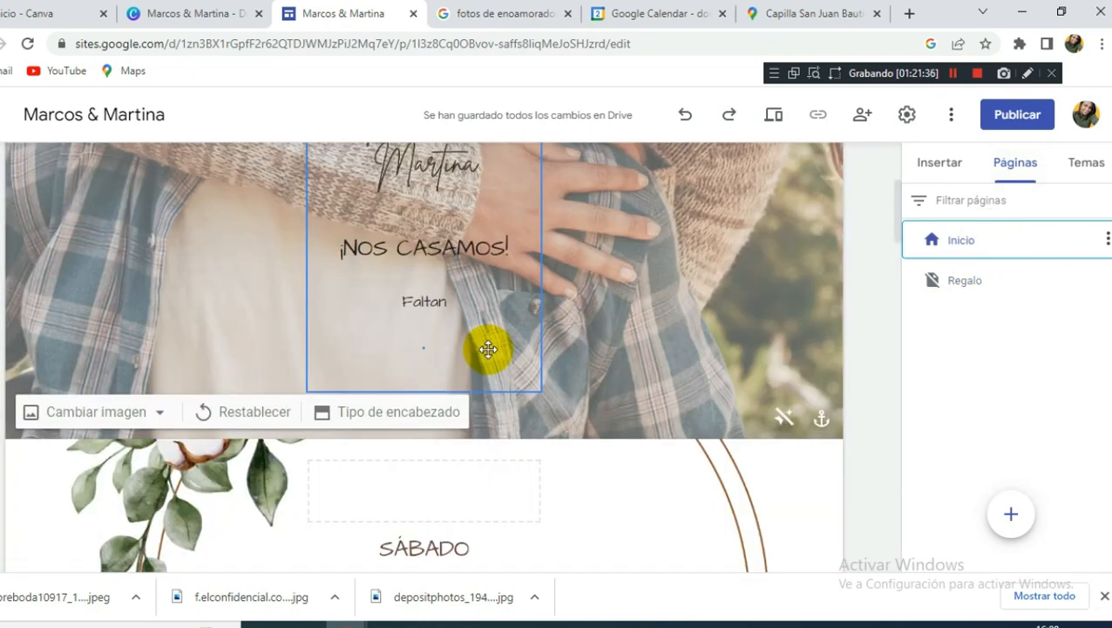
{"action": "scroll", "coordinate": [474, 348], "scroll_direction": "down", "scroll_amount": 4}
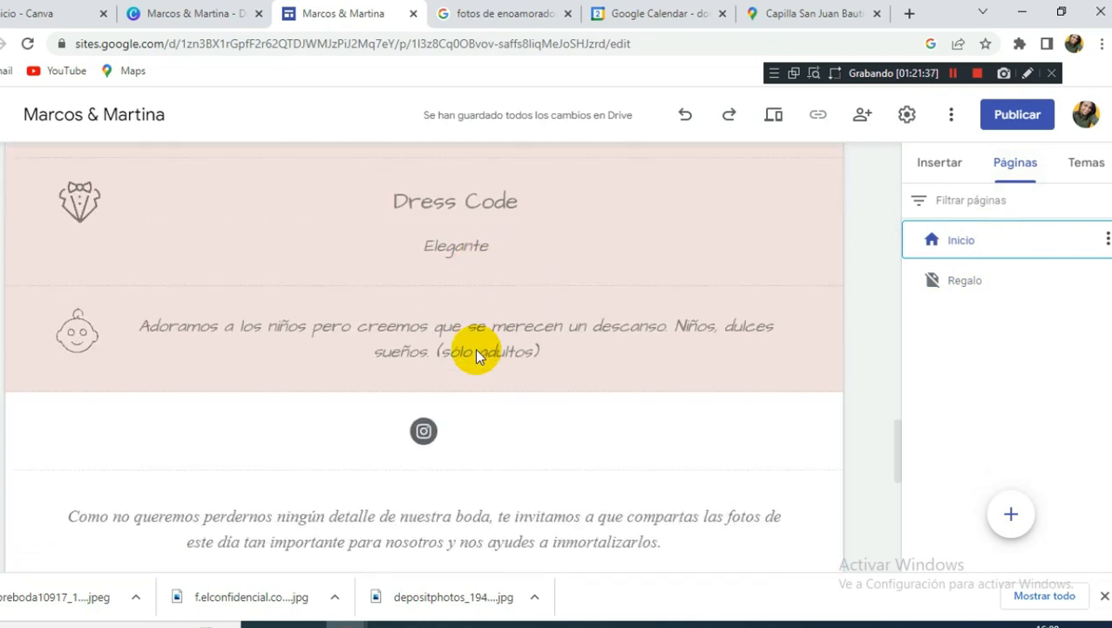
{"action": "scroll", "coordinate": [474, 349], "scroll_direction": "up", "scroll_amount": 4}
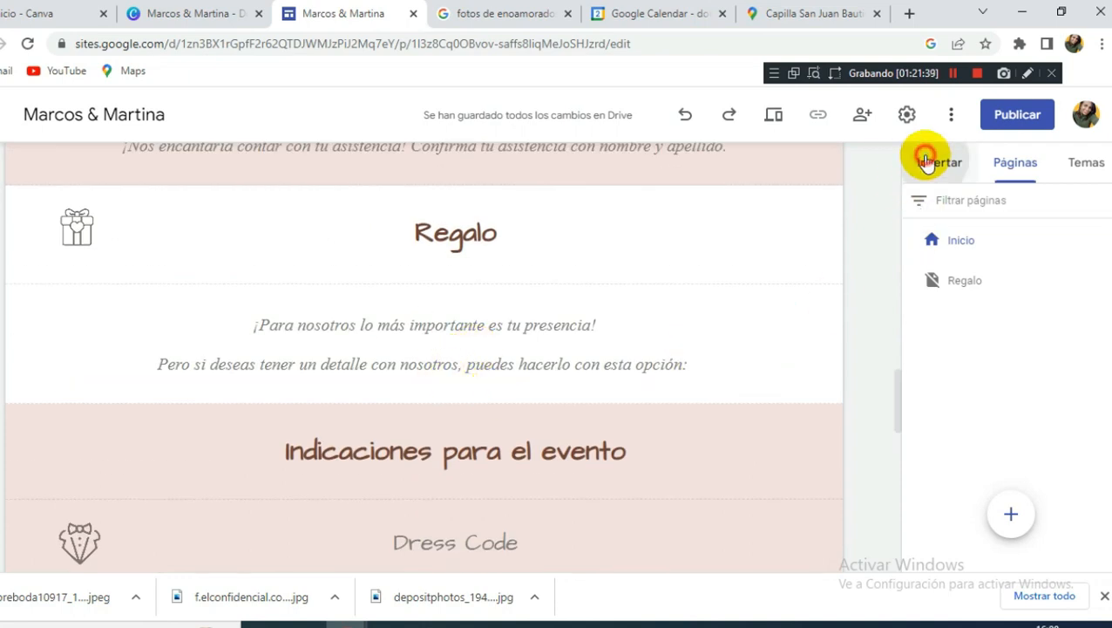
{"action": "left_click", "coordinate": [928, 162]}
{"action": "left_click", "coordinate": [977, 424]}
{"action": "type", "text": "Ver información"}
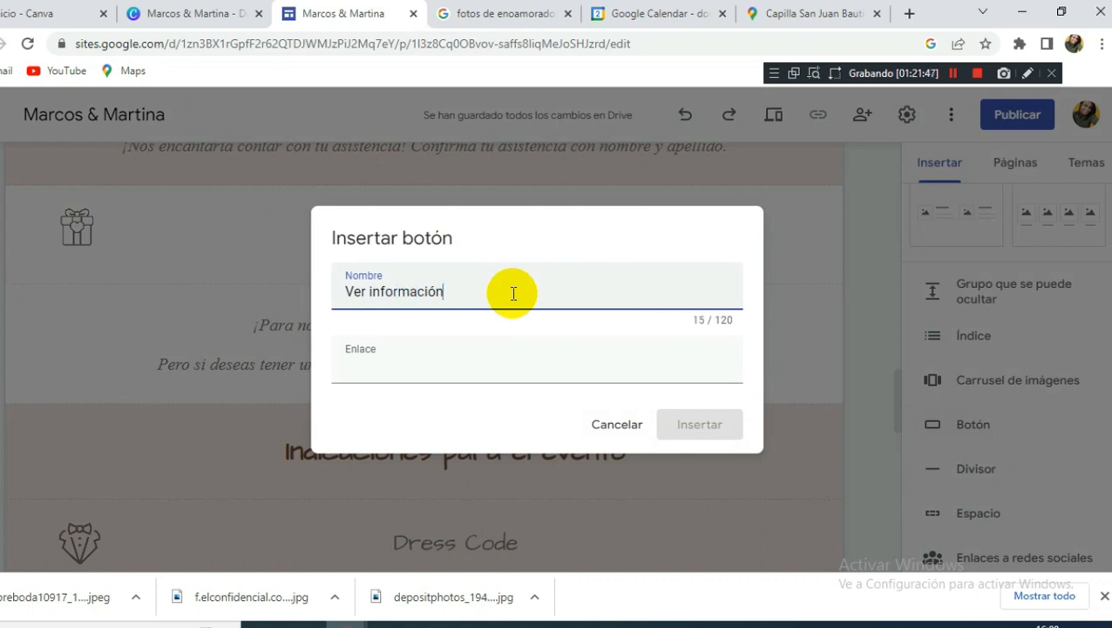
{"action": "key", "text": "Tab"}
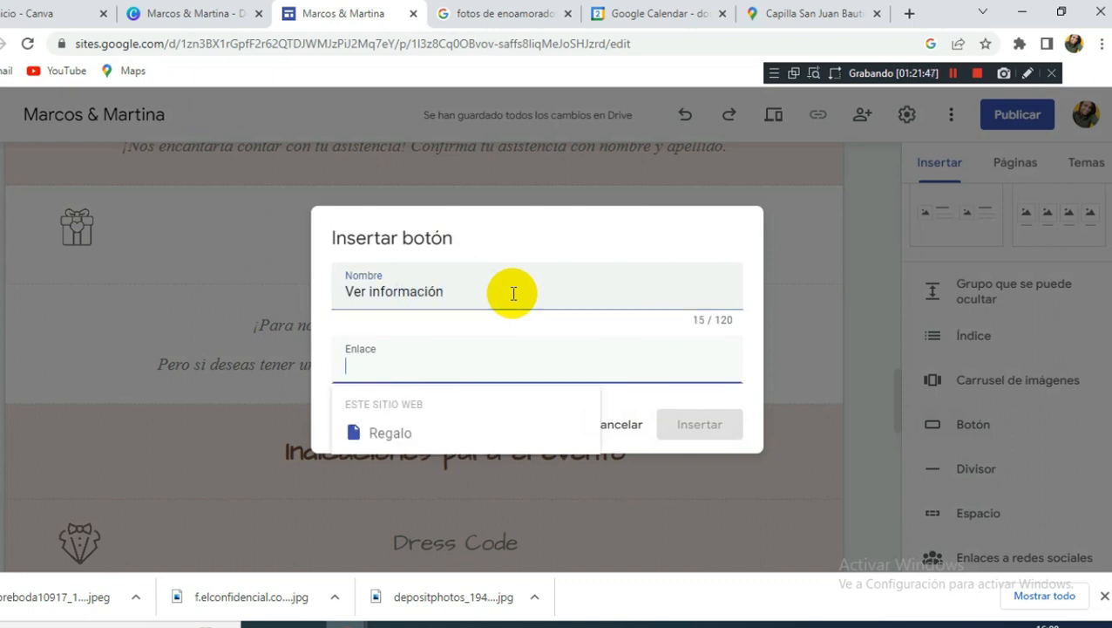
{"action": "left_click", "coordinate": [614, 350]}
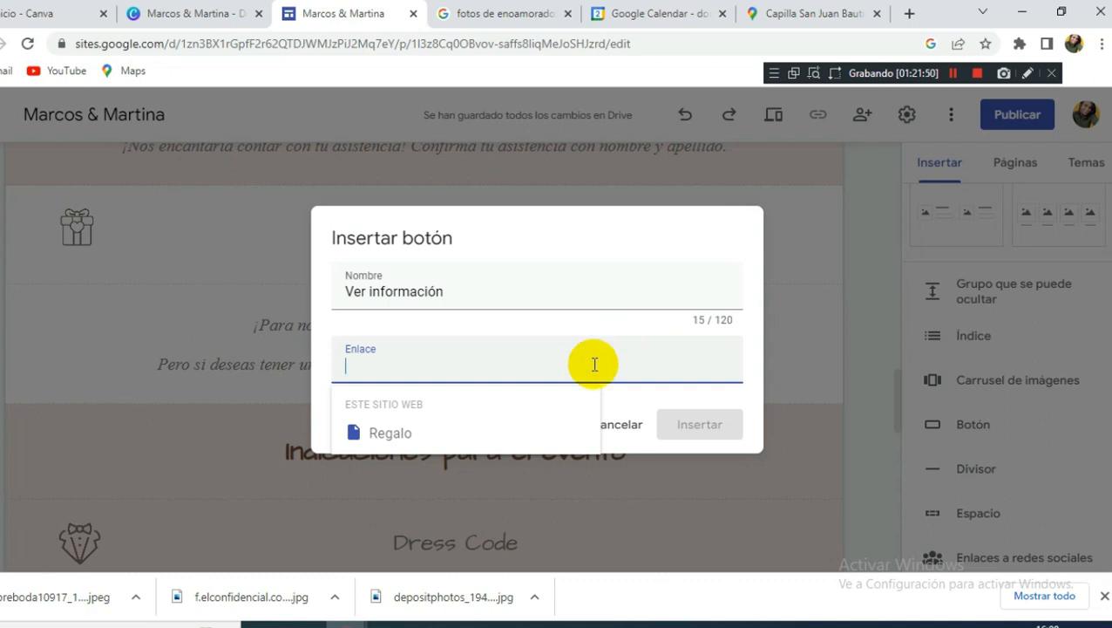
{"action": "left_click", "coordinate": [390, 431]}
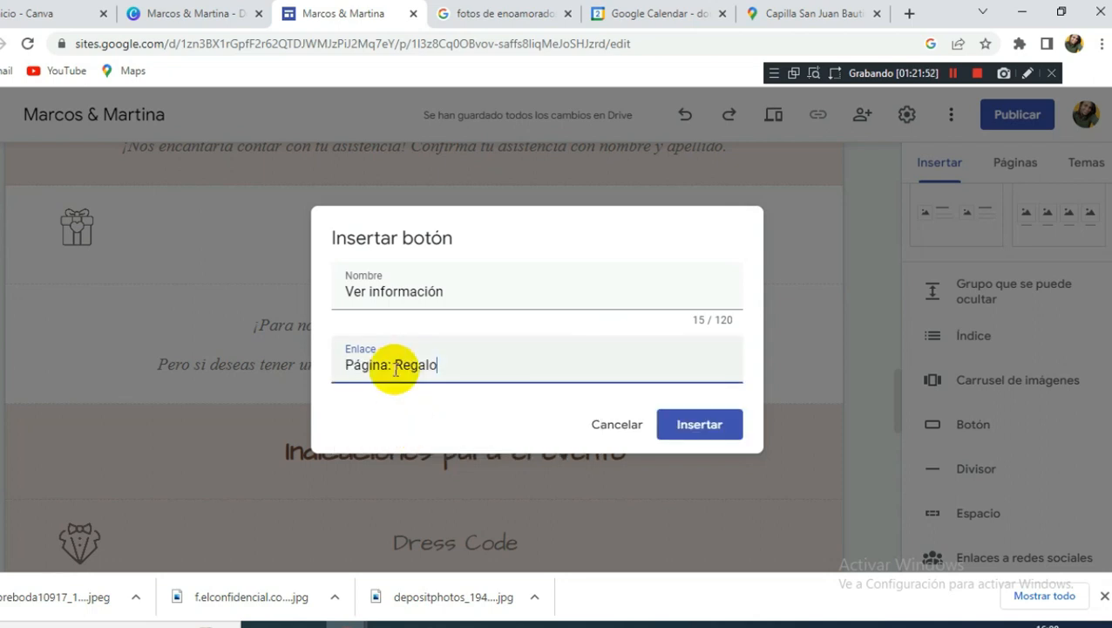
{"action": "left_click", "coordinate": [715, 424]}
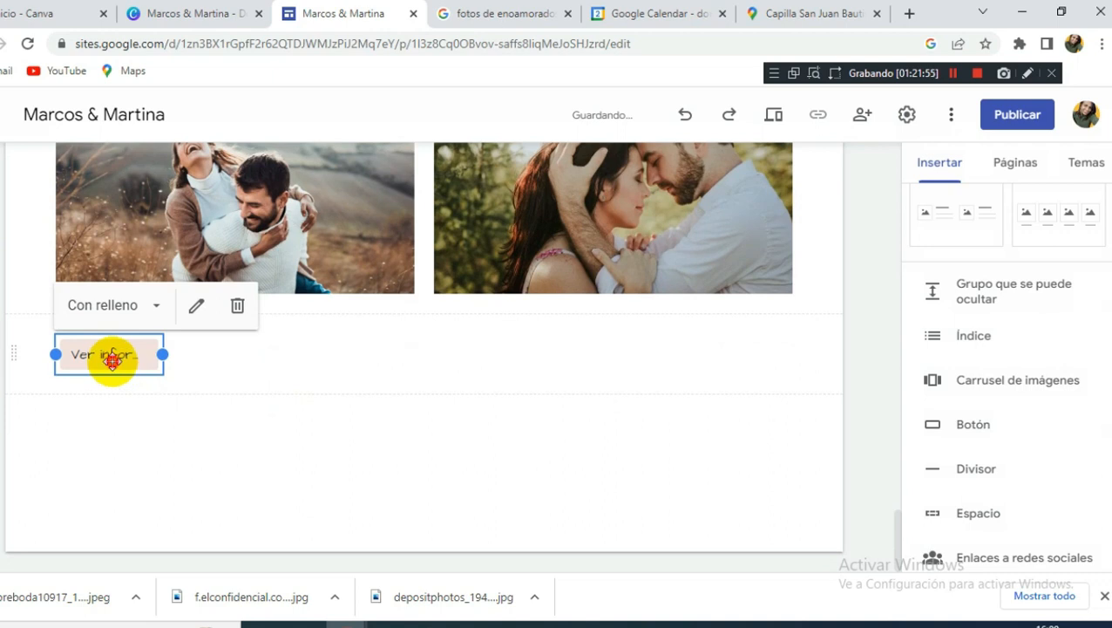
{"action": "left_click_drag", "start_coordinate": [111, 355], "coordinate": [476, 324]}
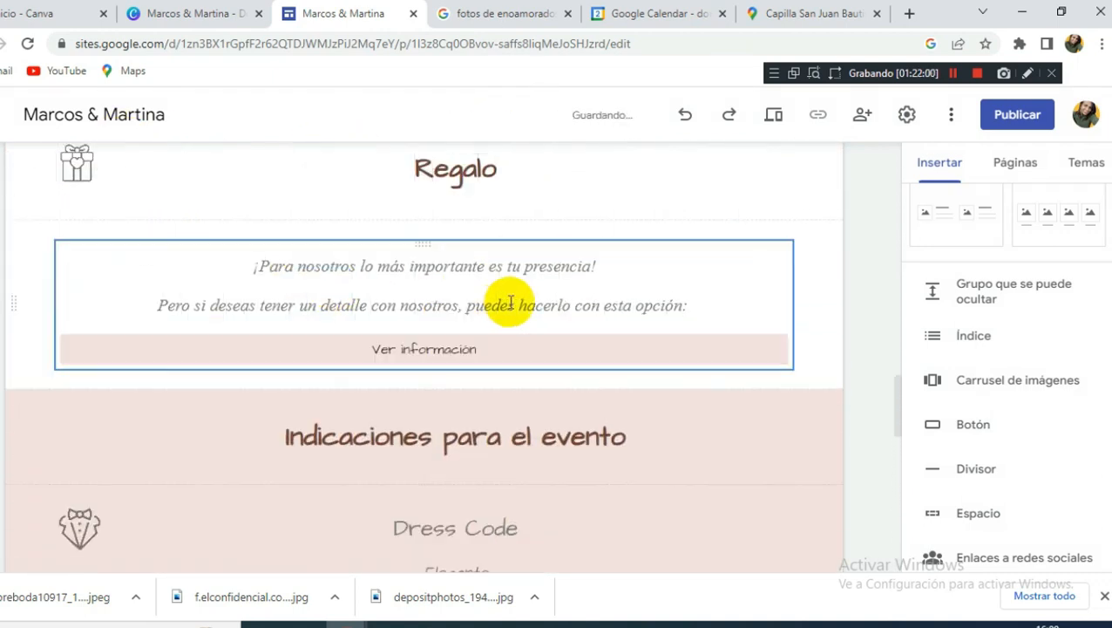
Review the Inicio page from the event indications and photos back up to the attendance confirmation text.
{"action": "scroll", "coordinate": [853, 302], "scroll_direction": "down", "scroll_amount": 6}
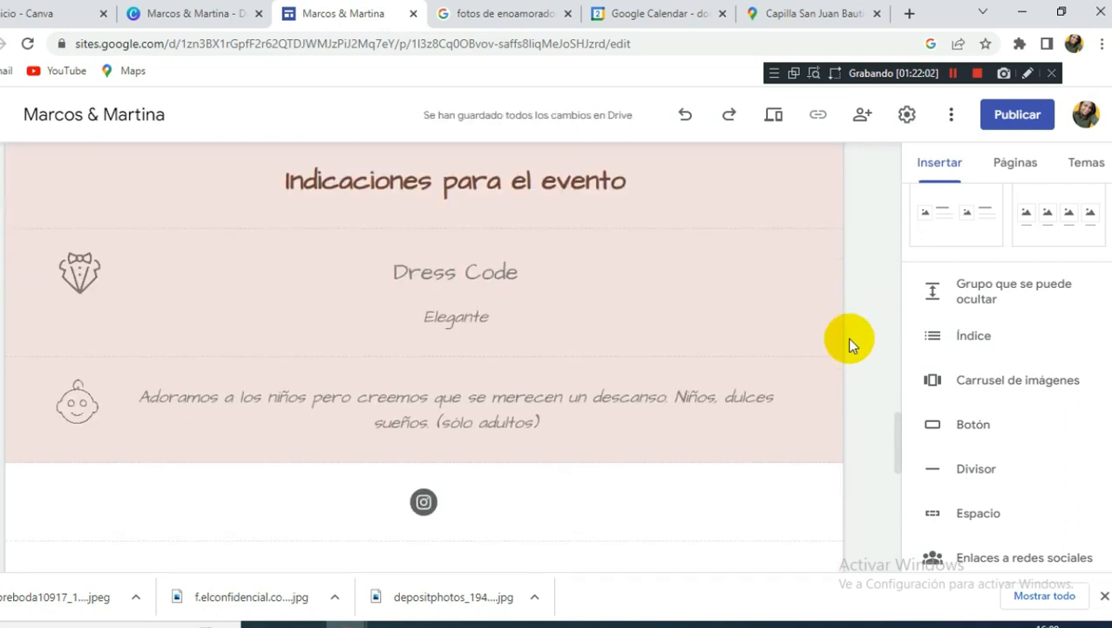
{"action": "scroll", "coordinate": [765, 244], "scroll_direction": "down", "scroll_amount": 5}
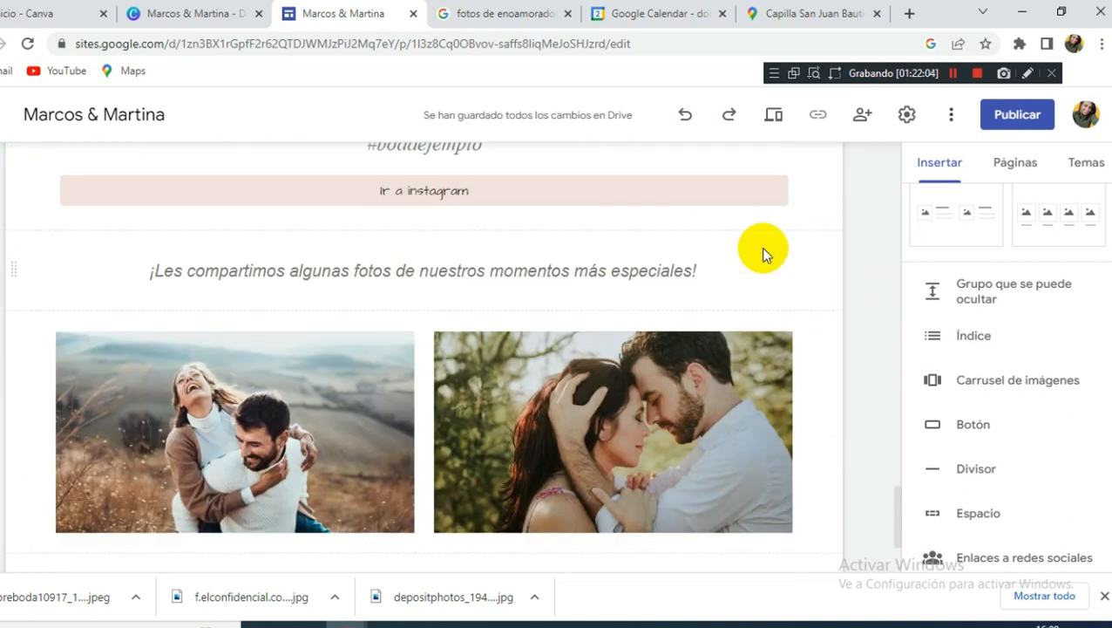
{"action": "scroll", "coordinate": [765, 248], "scroll_direction": "up", "scroll_amount": 5}
{"action": "scroll", "coordinate": [764, 249], "scroll_direction": "up", "scroll_amount": 8}
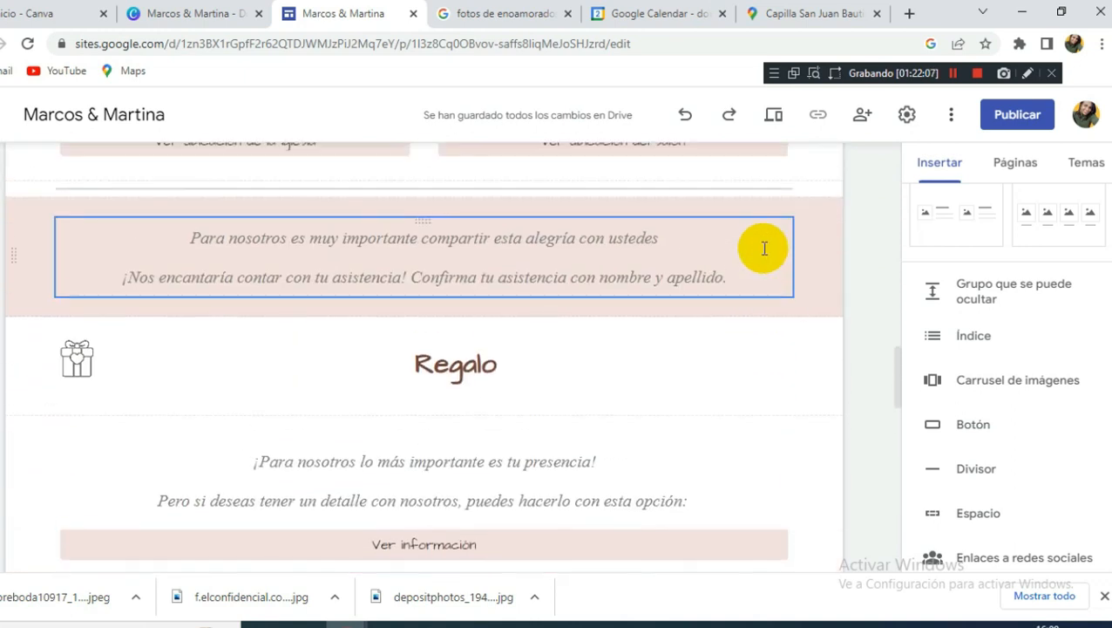
{"action": "scroll", "coordinate": [509, 447], "scroll_direction": "up", "scroll_amount": 3}
{"action": "scroll", "coordinate": [575, 430], "scroll_direction": "down", "scroll_amount": 2}
{"action": "scroll", "coordinate": [575, 430], "scroll_direction": "down", "scroll_amount": 1}
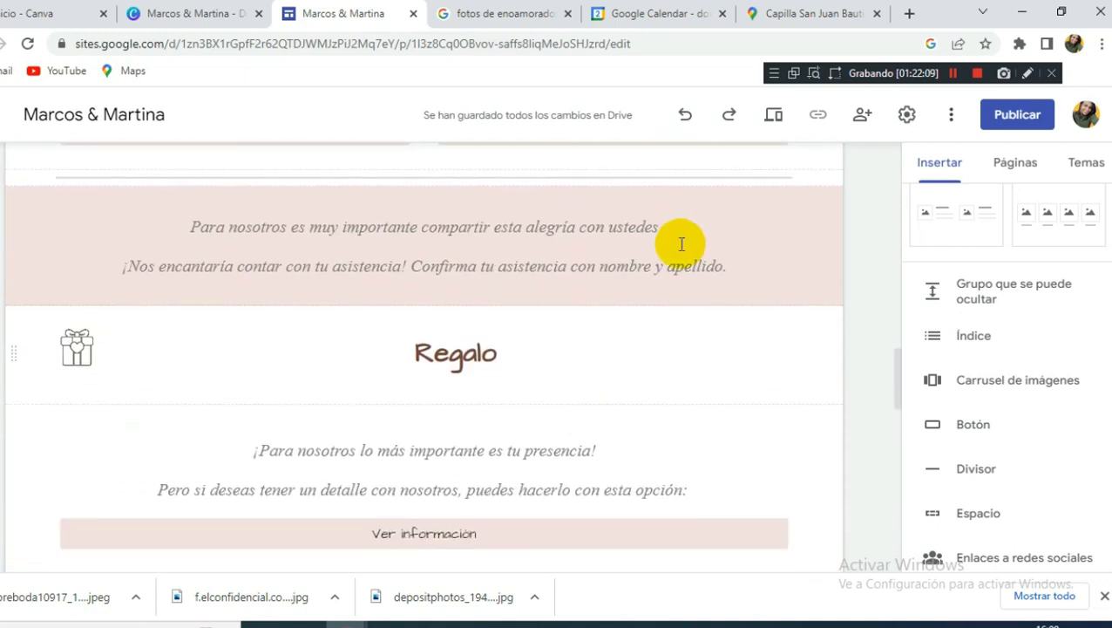
Open the vilmanunez.com WhatsApp link generator in a new browser tab and go to its form.
{"action": "left_click", "coordinate": [909, 15]}
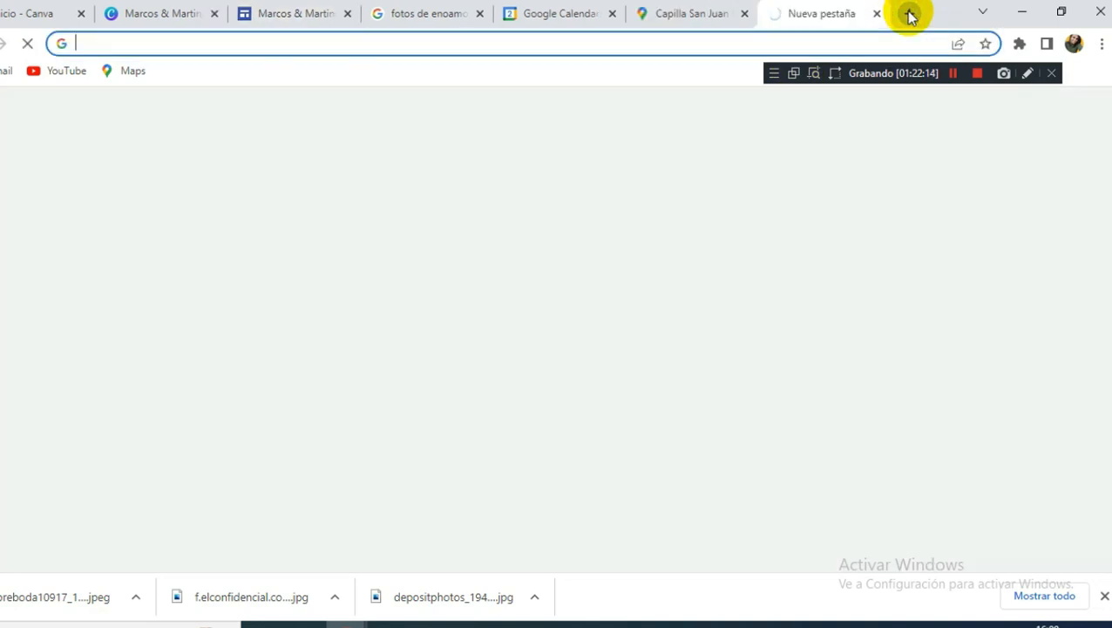
{"action": "type", "text": "whatSAPP"}
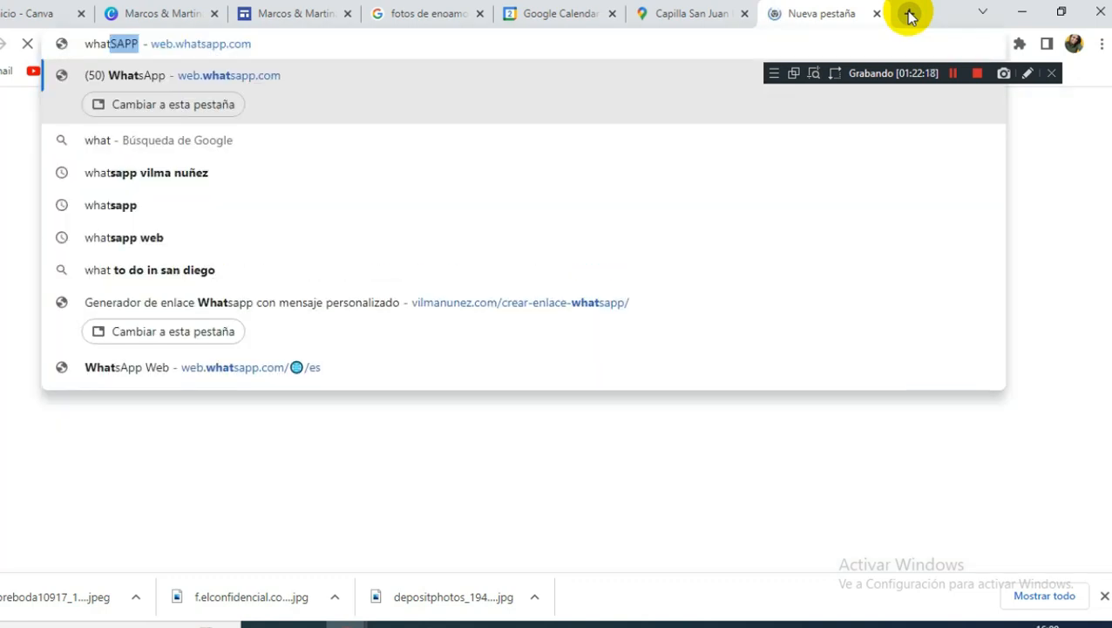
{"action": "left_click", "coordinate": [412, 300]}
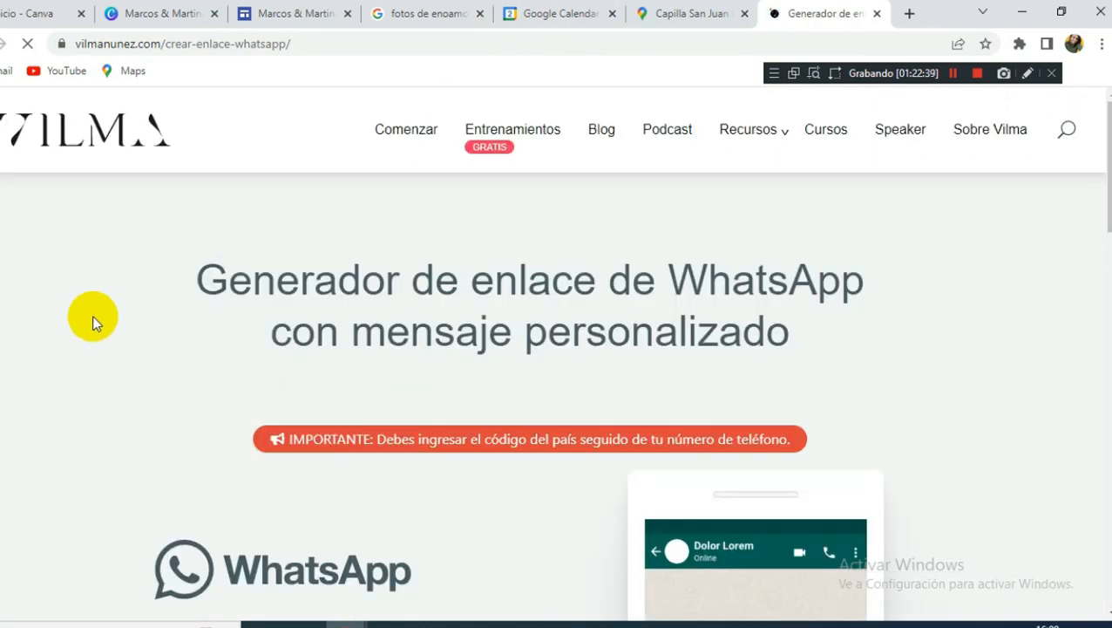
{"action": "scroll", "coordinate": [262, 286], "scroll_direction": "down", "scroll_amount": 4}
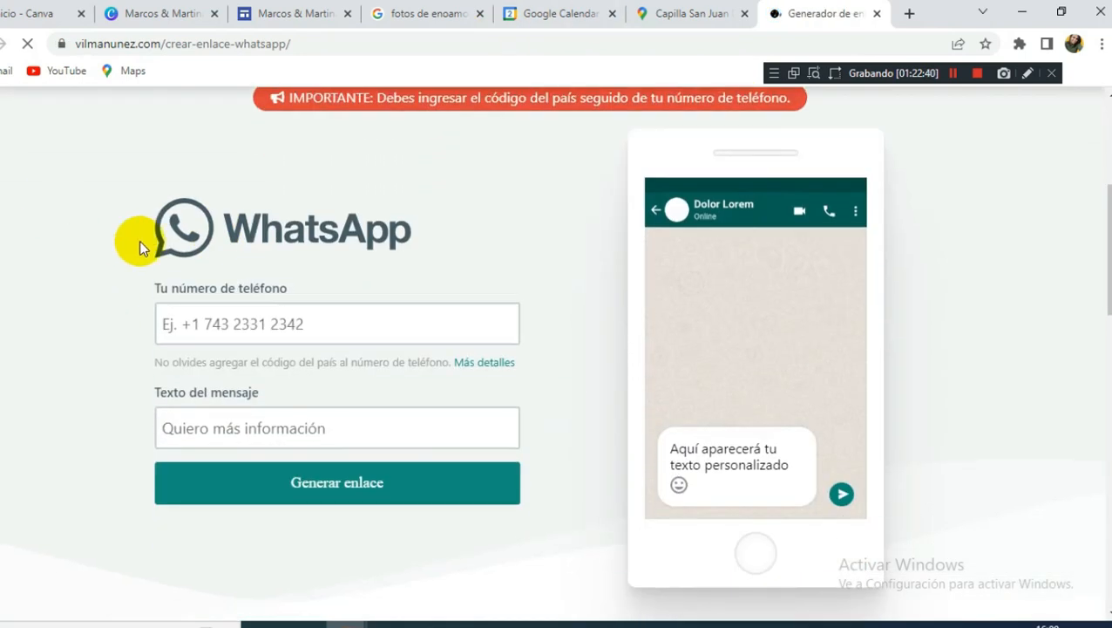
Enter the phone number and message "¡Hola, gracias por la invitación! Quiero confirmar la asistencia a la boda. Los nombres de los asistentes son:"; copy the generated link.
{"action": "left_click", "coordinate": [214, 325]}
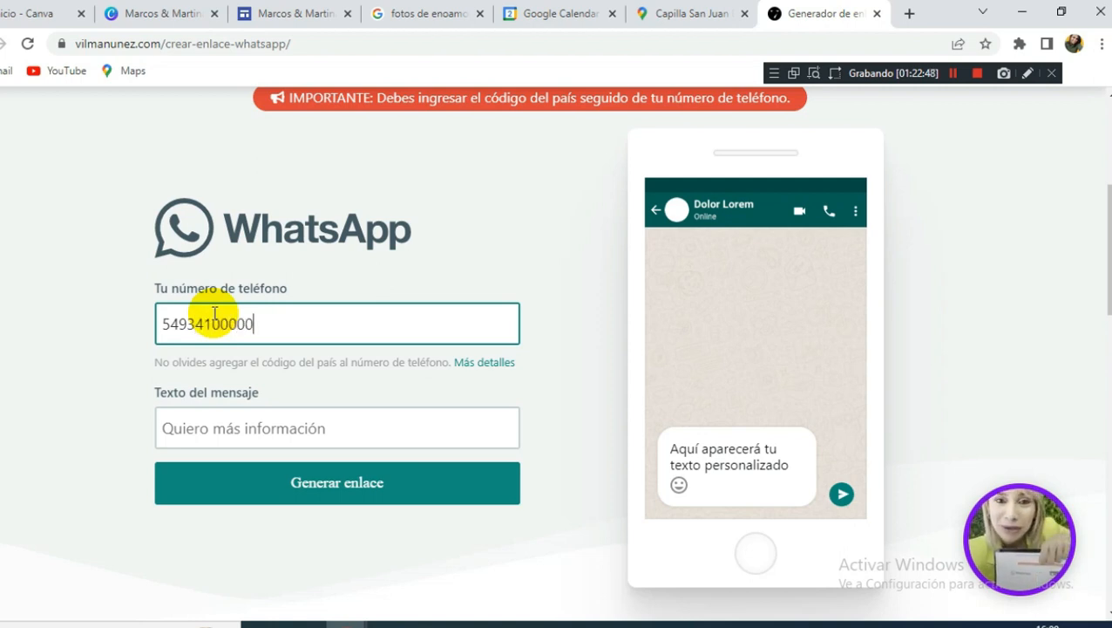
{"action": "left_click", "coordinate": [283, 427]}
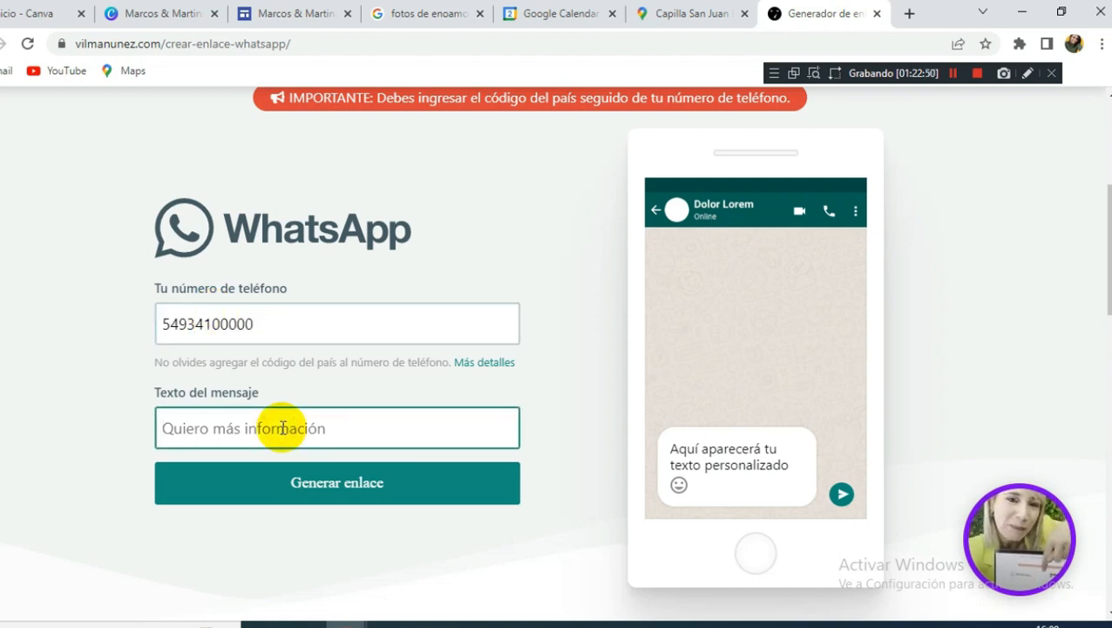
{"action": "type", "text": "¡H"}
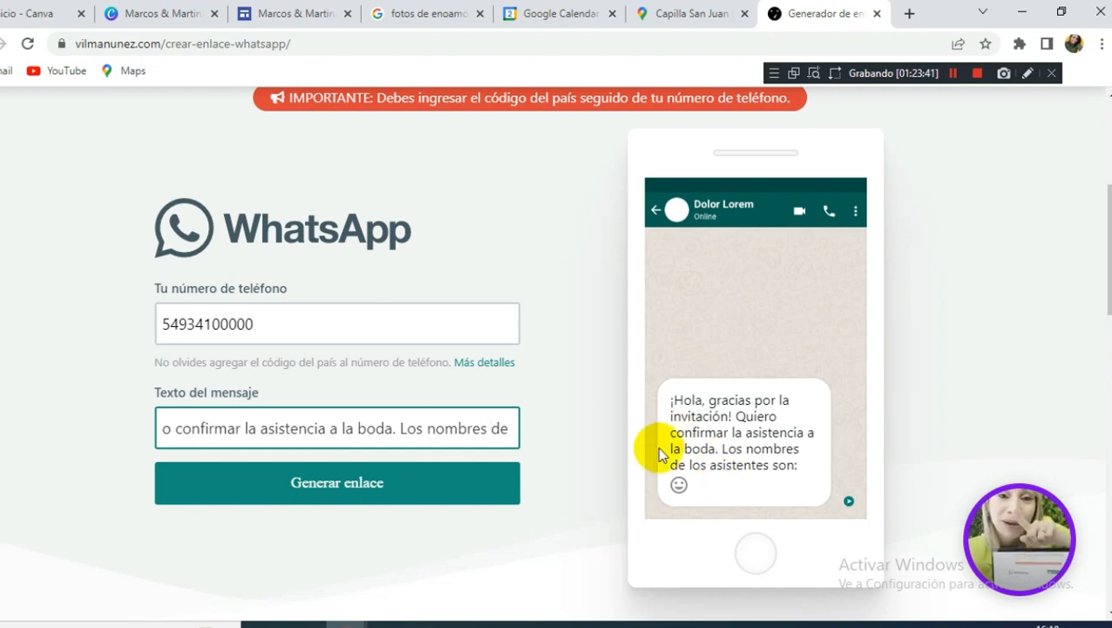
{"action": "left_click", "coordinate": [420, 486]}
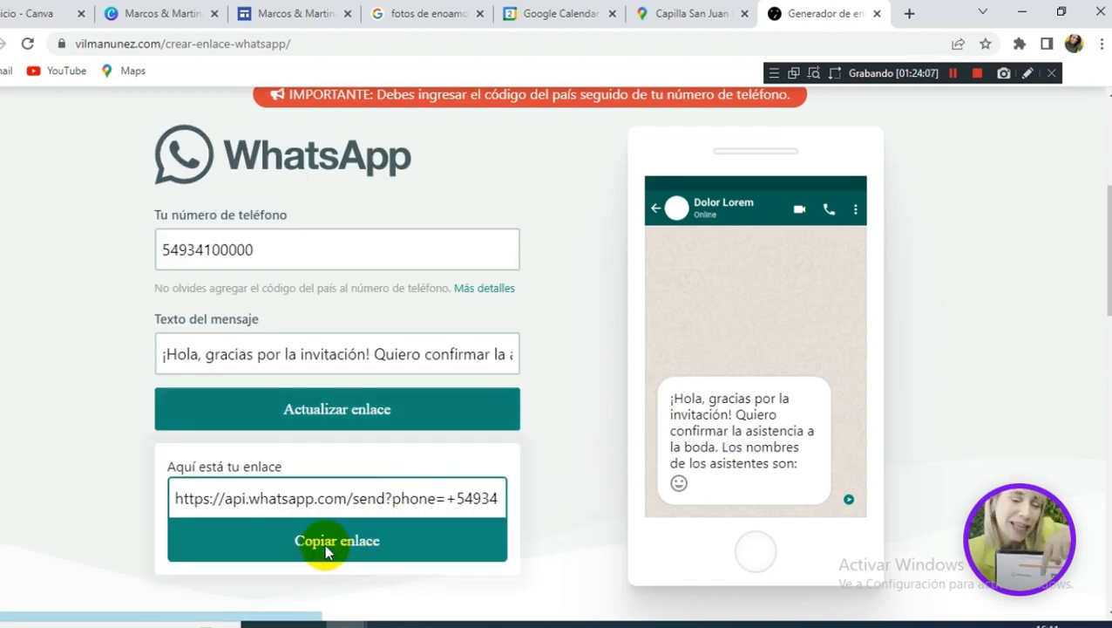
Back in Google Sites, insert a "Confirmar asistencia" button with the copied WhatsApp link and place it between the attendance text and the Regalo heading.
{"action": "left_click", "coordinate": [321, 12]}
{"action": "scroll", "coordinate": [726, 454], "scroll_direction": "down", "scroll_amount": 5}
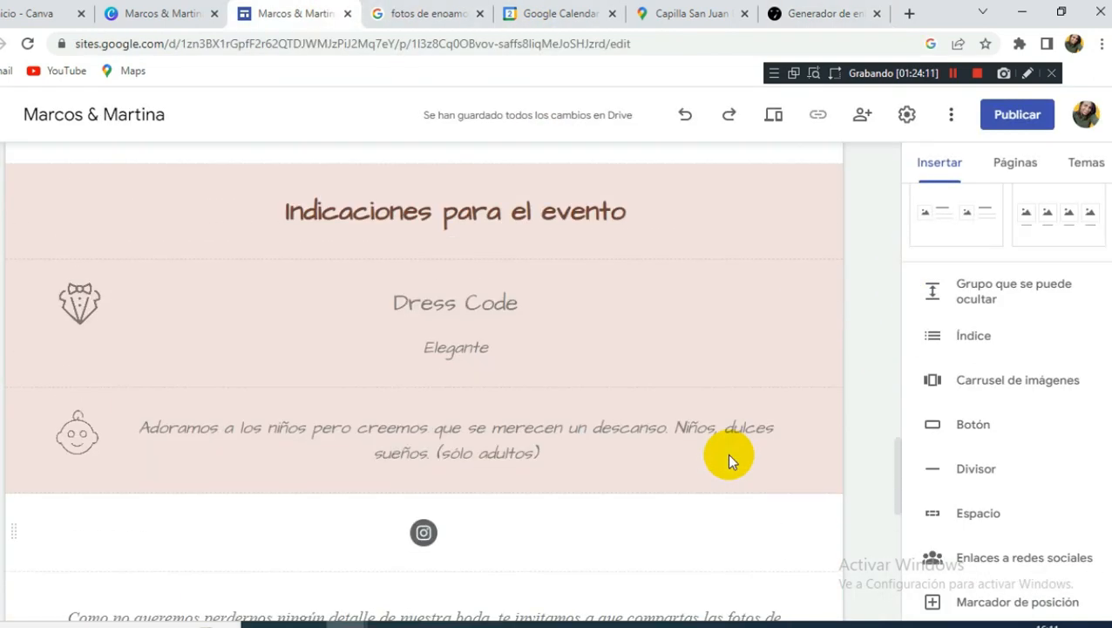
{"action": "scroll", "coordinate": [663, 348], "scroll_direction": "up", "scroll_amount": 4}
{"action": "scroll", "coordinate": [608, 291], "scroll_direction": "up", "scroll_amount": 2}
{"action": "left_click", "coordinate": [656, 307]}
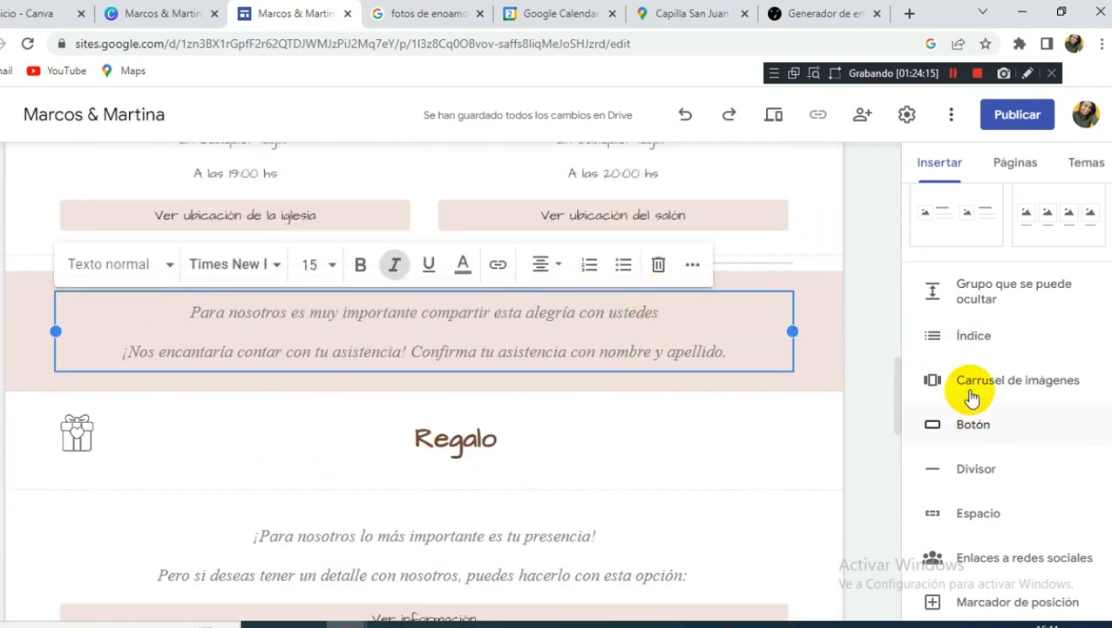
{"action": "left_click", "coordinate": [964, 423]}
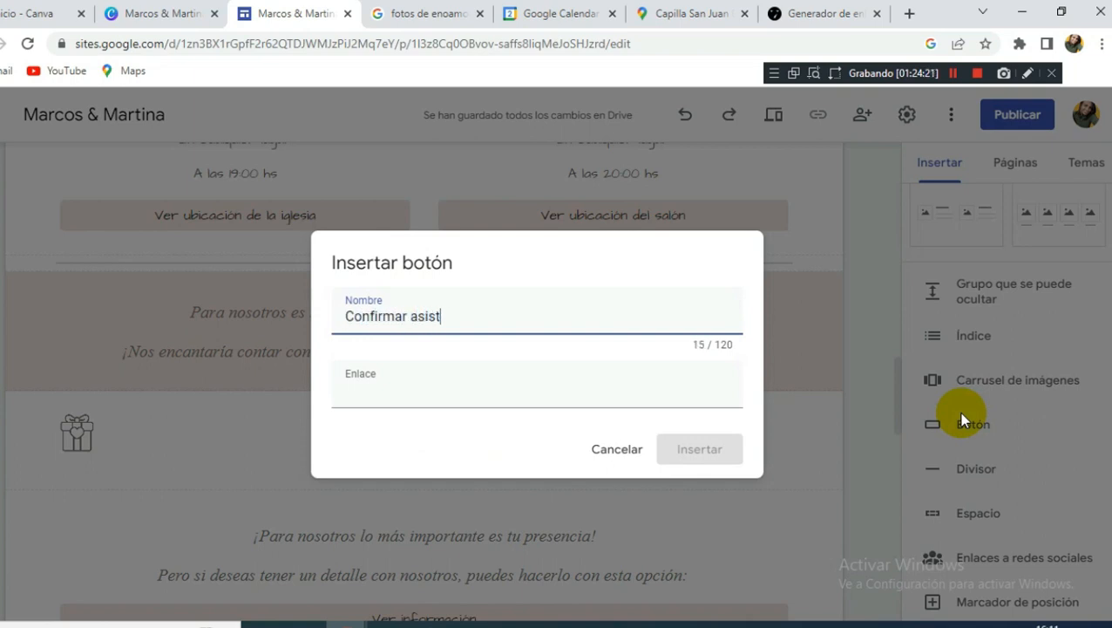
{"action": "key", "text": "Tab"}
{"action": "key", "text": "ctrl+v"}
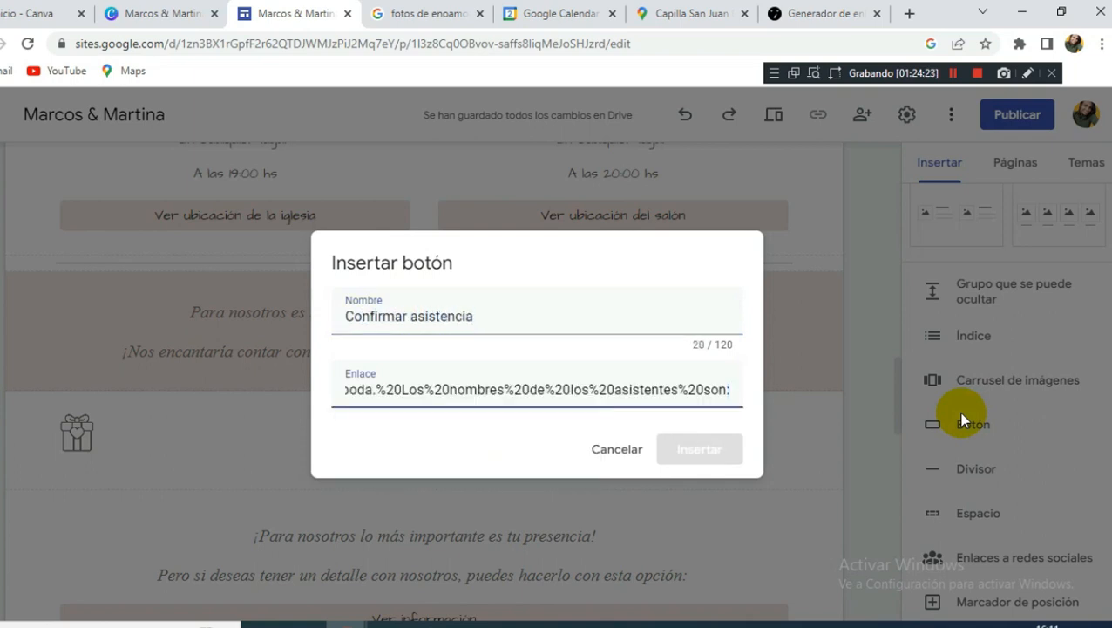
{"action": "left_click", "coordinate": [713, 450]}
{"action": "left_click_drag", "start_coordinate": [113, 251], "coordinate": [469, 256]}
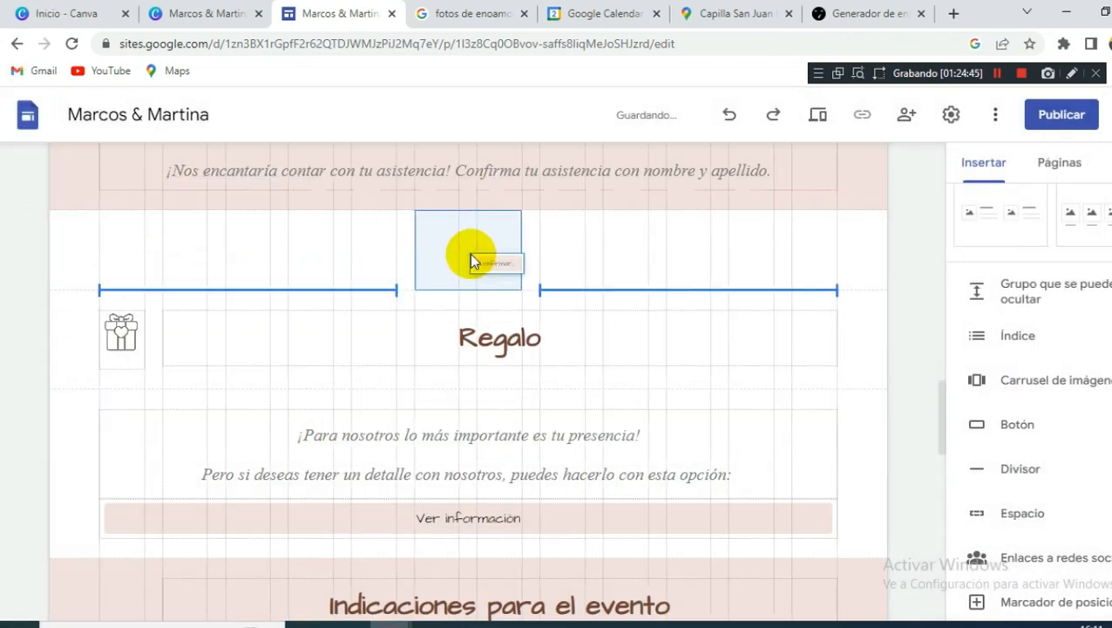
Widen the "Confirmar asistencia" button so that its full label fits.
{"action": "left_click", "coordinate": [432, 251]}
{"action": "left_click_drag", "start_coordinate": [415, 250], "coordinate": [350, 250]}
{"action": "mouse_move", "coordinate": [523, 250]}
{"action": "left_mouse_down"}
{"action": "mouse_move", "coordinate": [533, 246]}
{"action": "mouse_move", "coordinate": [318, 263]}
{"action": "mouse_move", "coordinate": [533, 249]}
{"action": "left_mouse_up"}
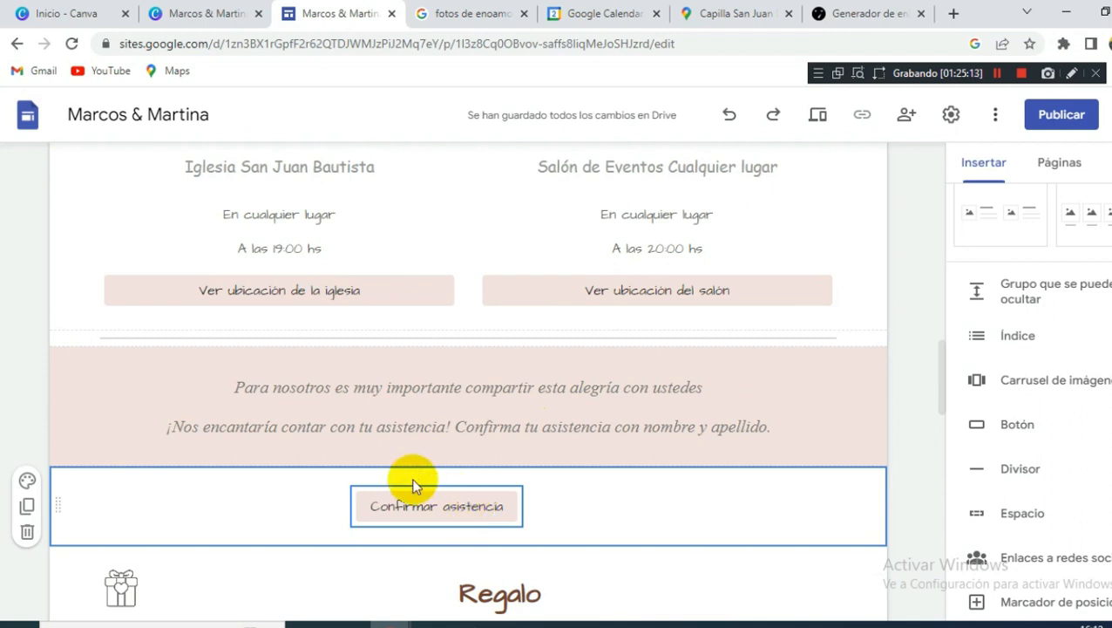
In the WhatsApp link generator, change the message to "¡Hola, disculpa ya no podré asistir a la boda. Lo siento.", update and copy the link.
{"action": "left_click", "coordinate": [842, 10]}
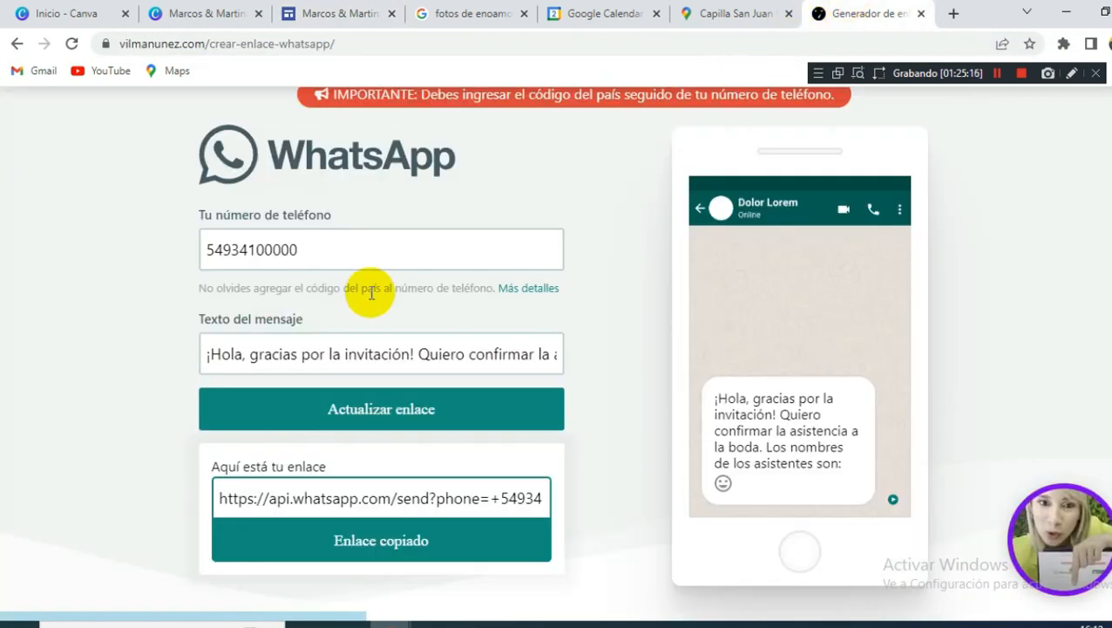
{"action": "left_click", "coordinate": [245, 354]}
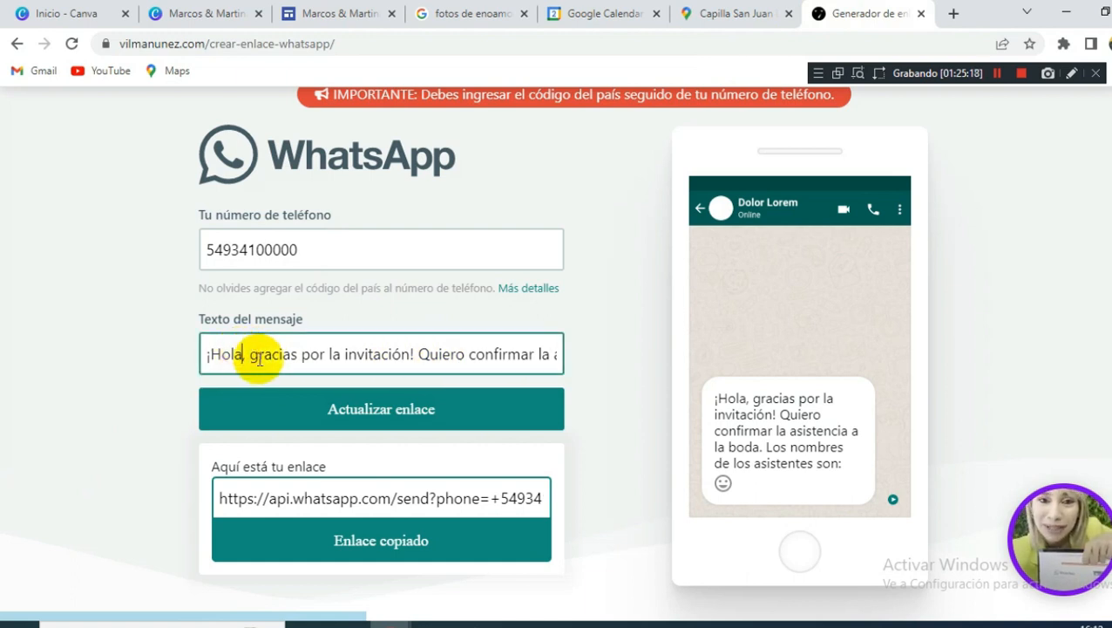
{"action": "left_click_drag", "start_coordinate": [250, 354], "coordinate": [837, 358]}
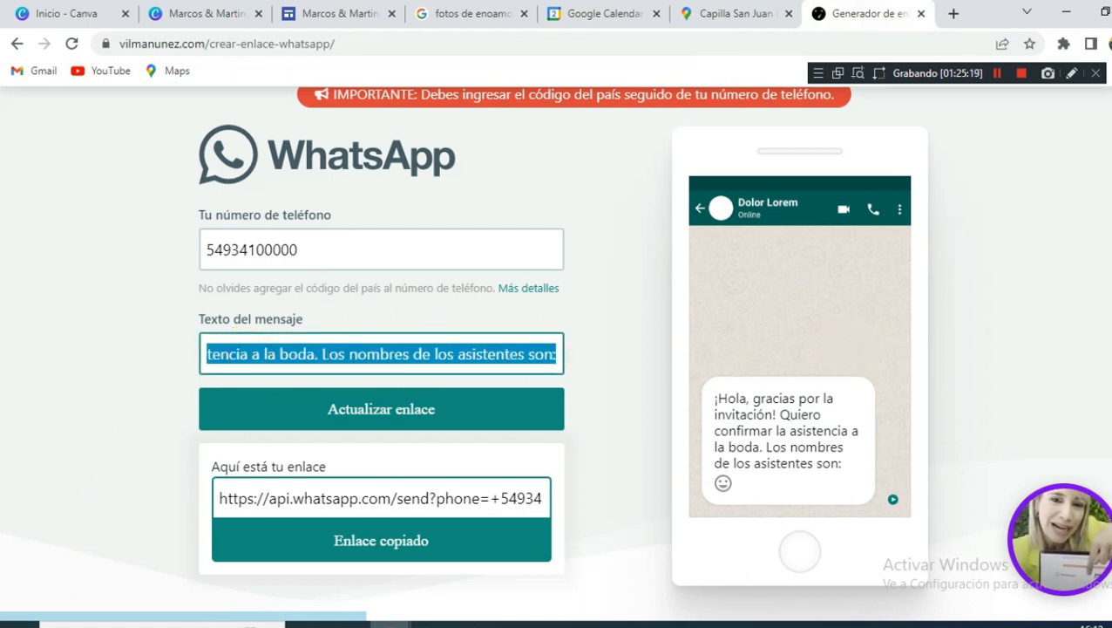
{"action": "key", "text": "BackSpace"}
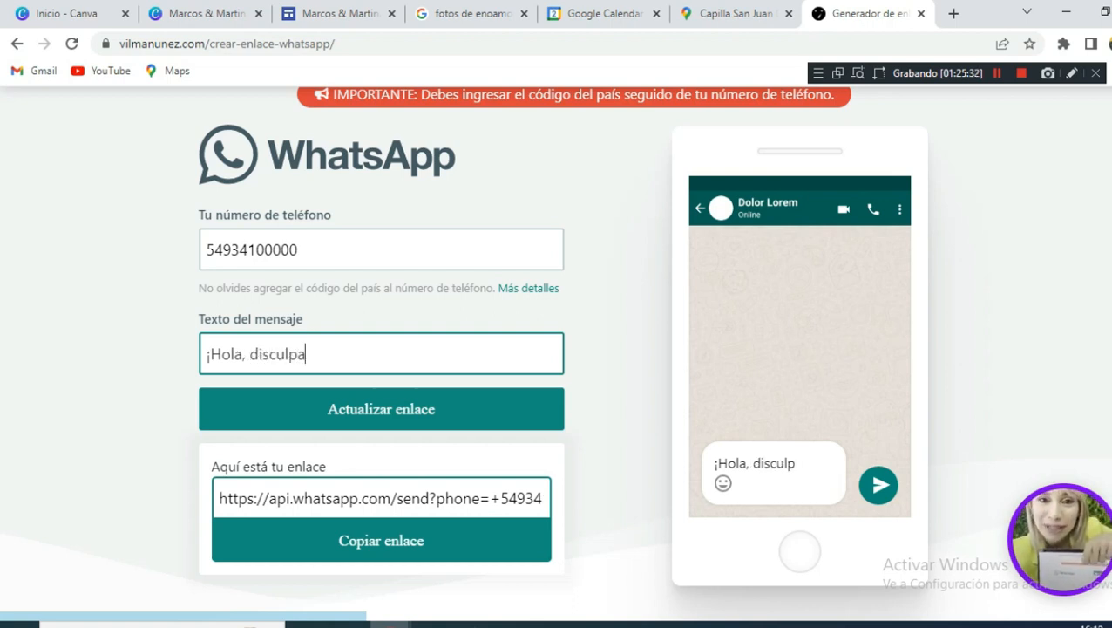
{"action": "type", "text": "no podrè"}
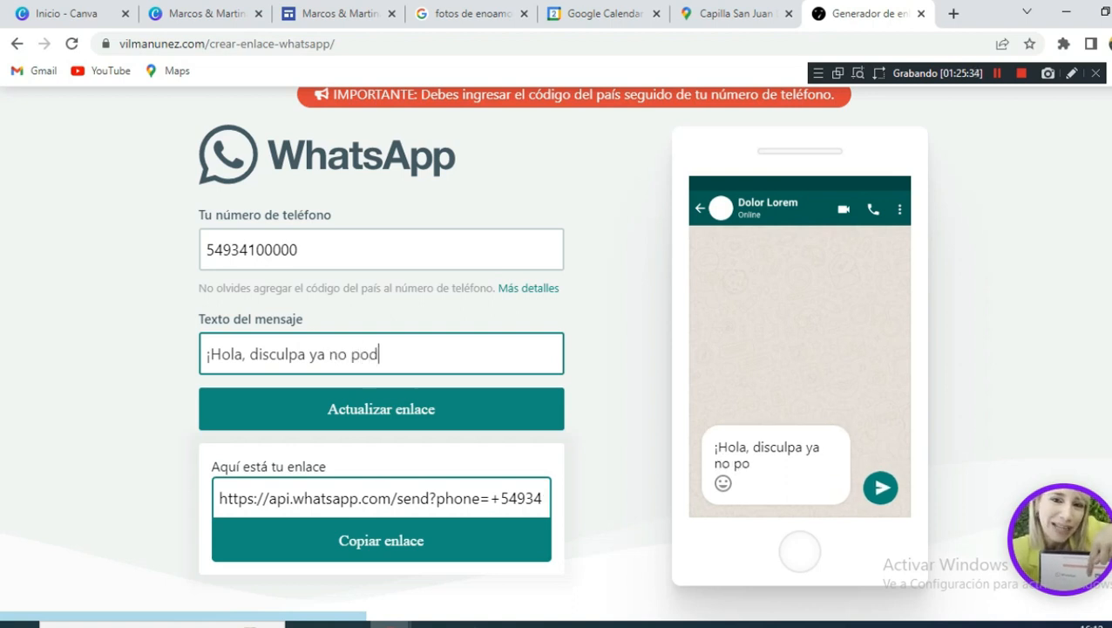
{"action": "key", "text": "BackSpace"}
{"action": "key", "text": "BackSpace"}
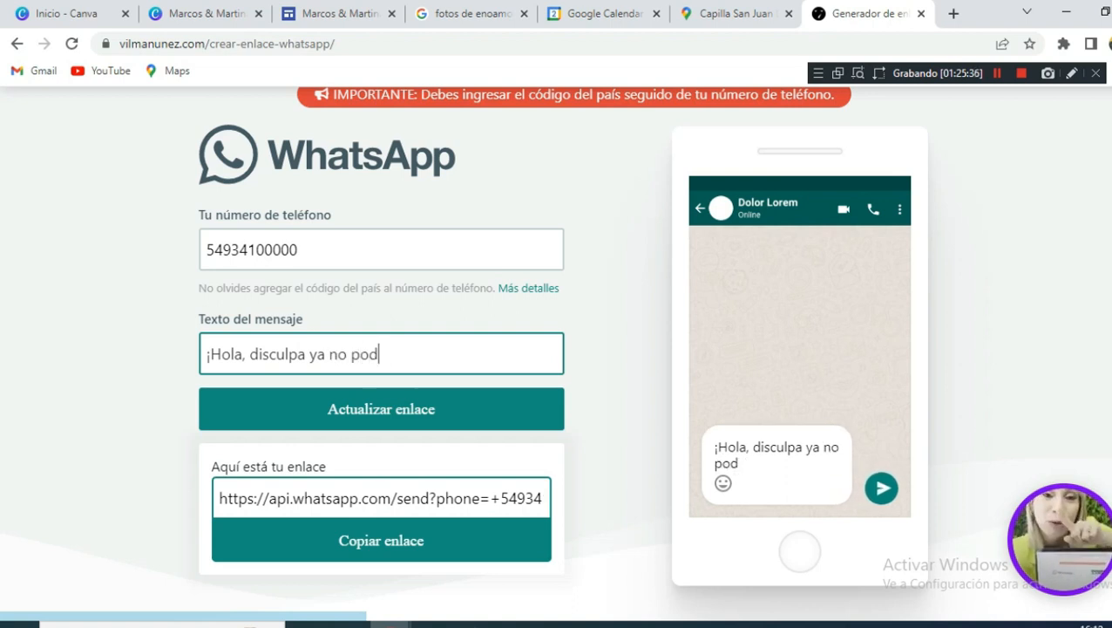
{"action": "type", "text": "ré asistir a la boda. Lo s"}
{"action": "type", "text": "iento."}
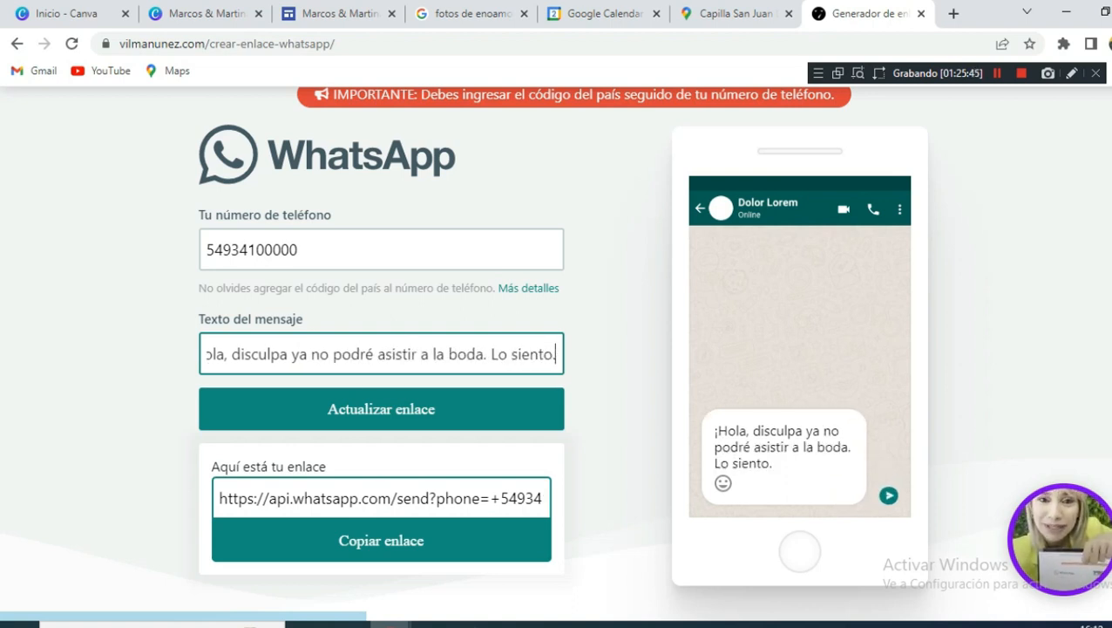
{"action": "left_click", "coordinate": [528, 415]}
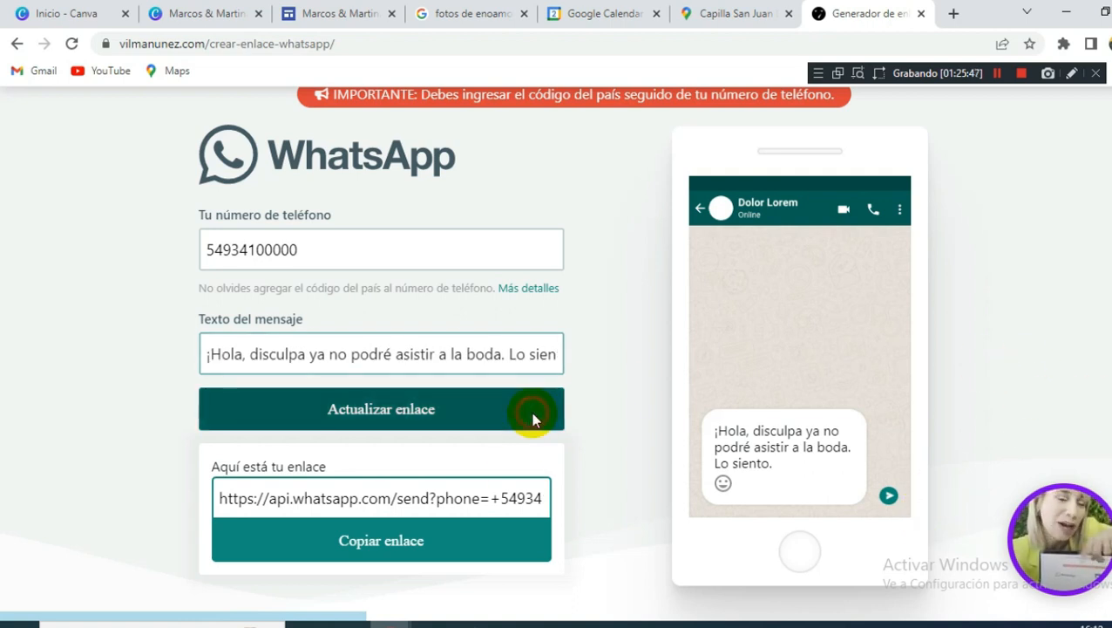
{"action": "left_click", "coordinate": [491, 553]}
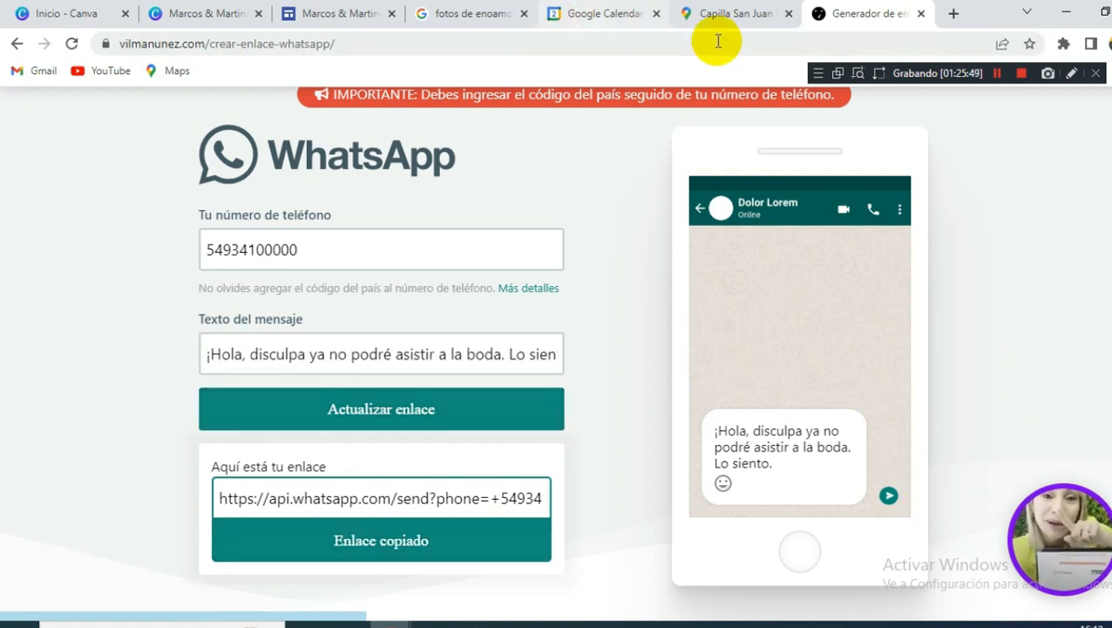
Back in Google Sites, insert a "Cancelar confirmación" button with the copied link and place it directly beneath the "Confirmar asistencia" button.
{"action": "left_click", "coordinate": [318, 13]}
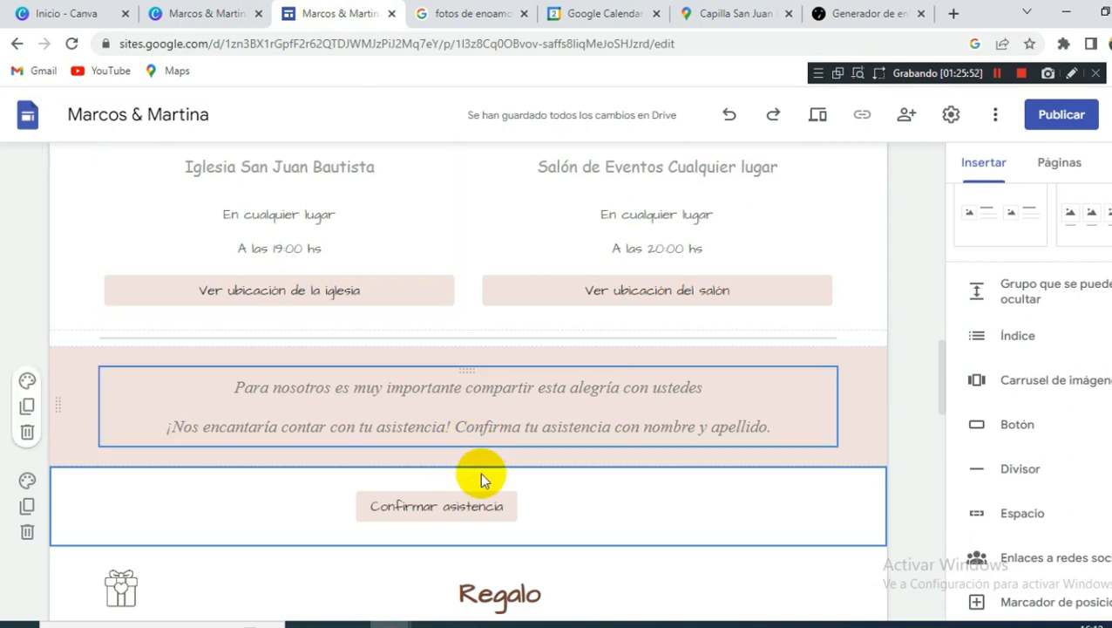
{"action": "left_click", "coordinate": [1017, 426]}
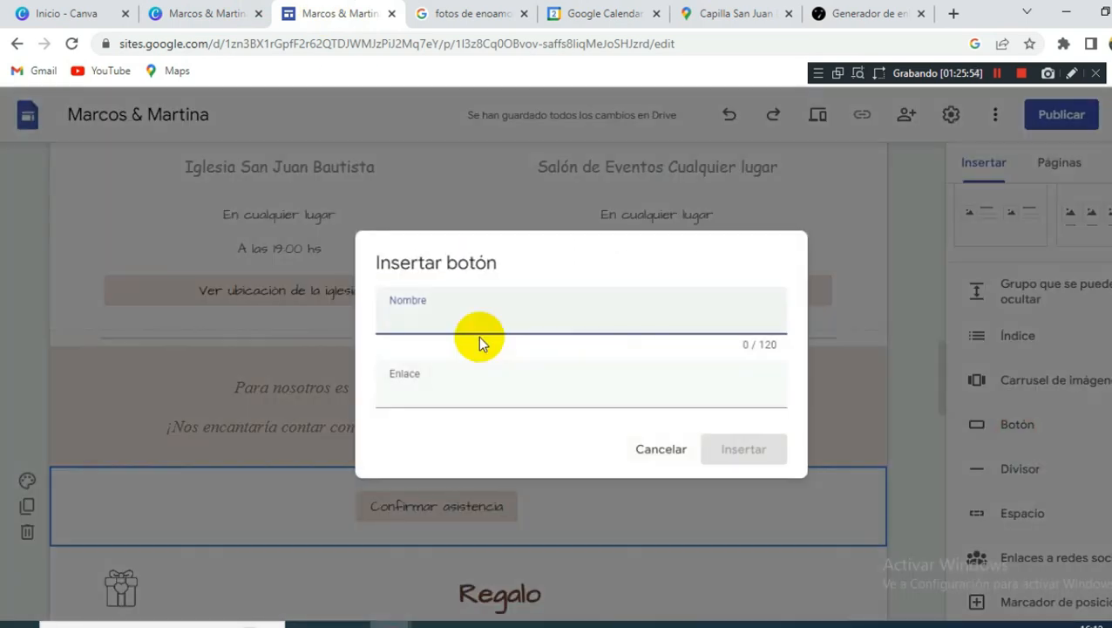
{"action": "type", "text": "Cancelar confi"}
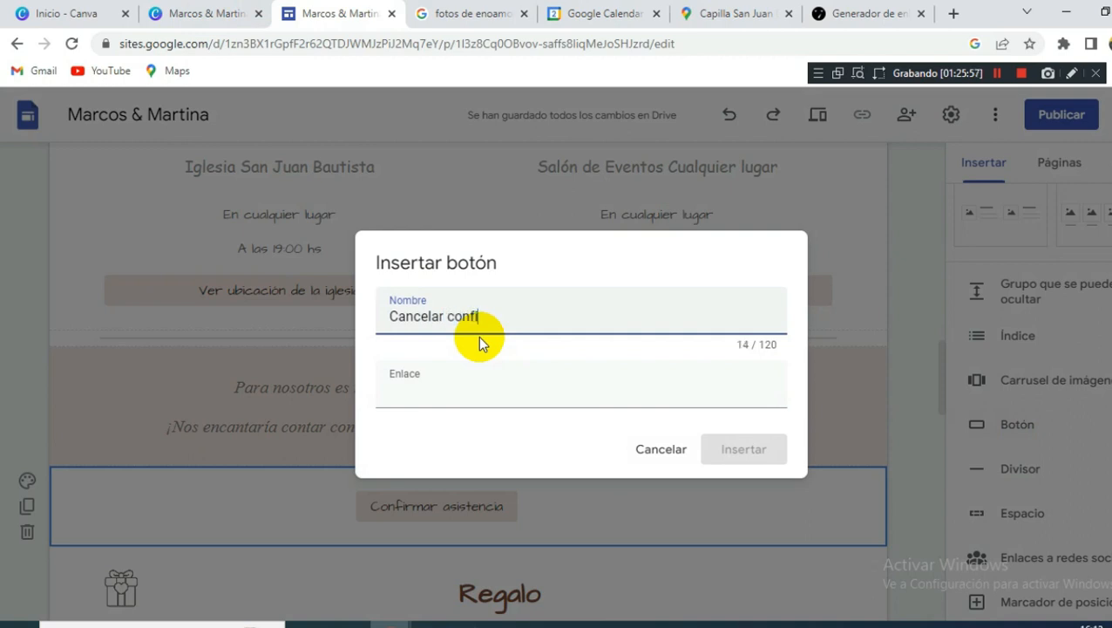
{"action": "type", "text": "rmación"}
{"action": "key", "text": "Tab"}
{"action": "key", "text": "ctrl+v"}
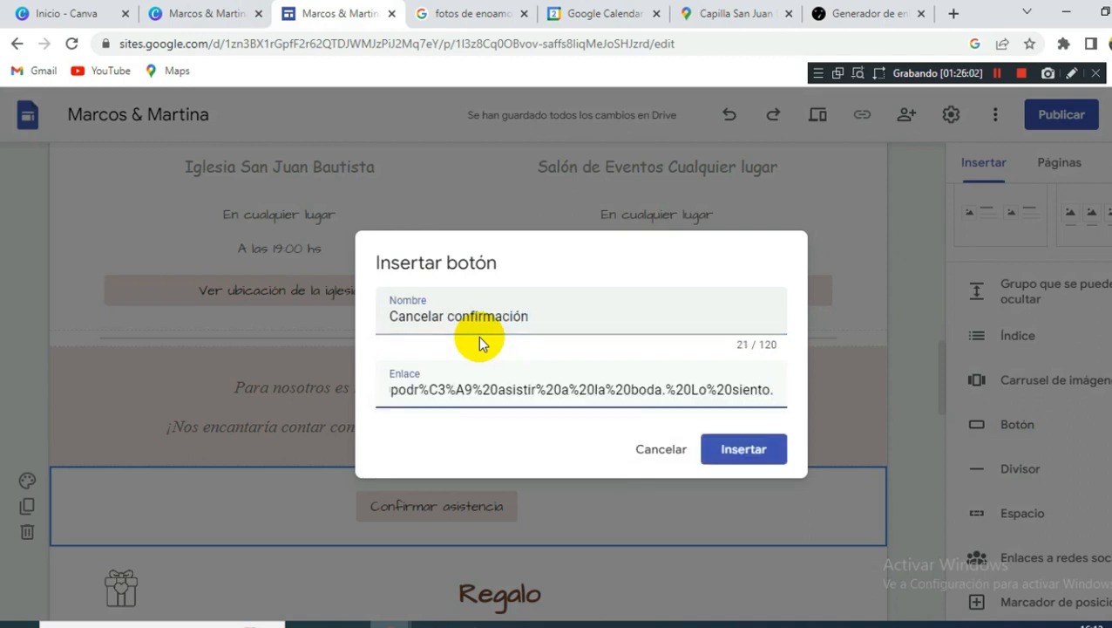
{"action": "left_click", "coordinate": [743, 449]}
{"action": "scroll", "coordinate": [320, 318], "scroll_direction": "down", "scroll_amount": 4}
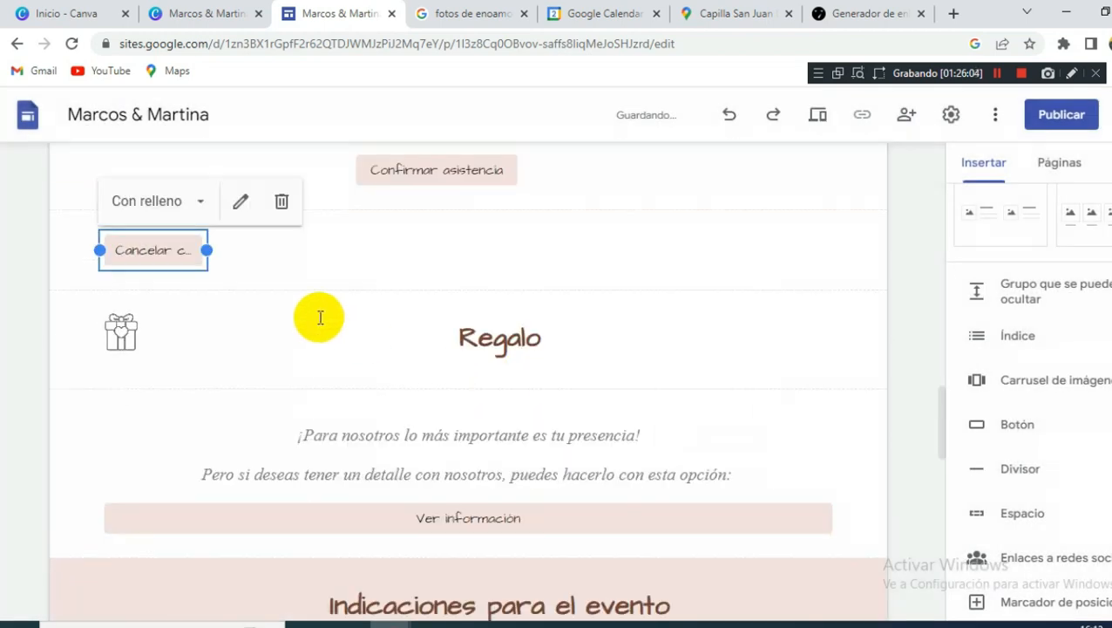
{"action": "left_click_drag", "start_coordinate": [177, 256], "coordinate": [399, 196]}
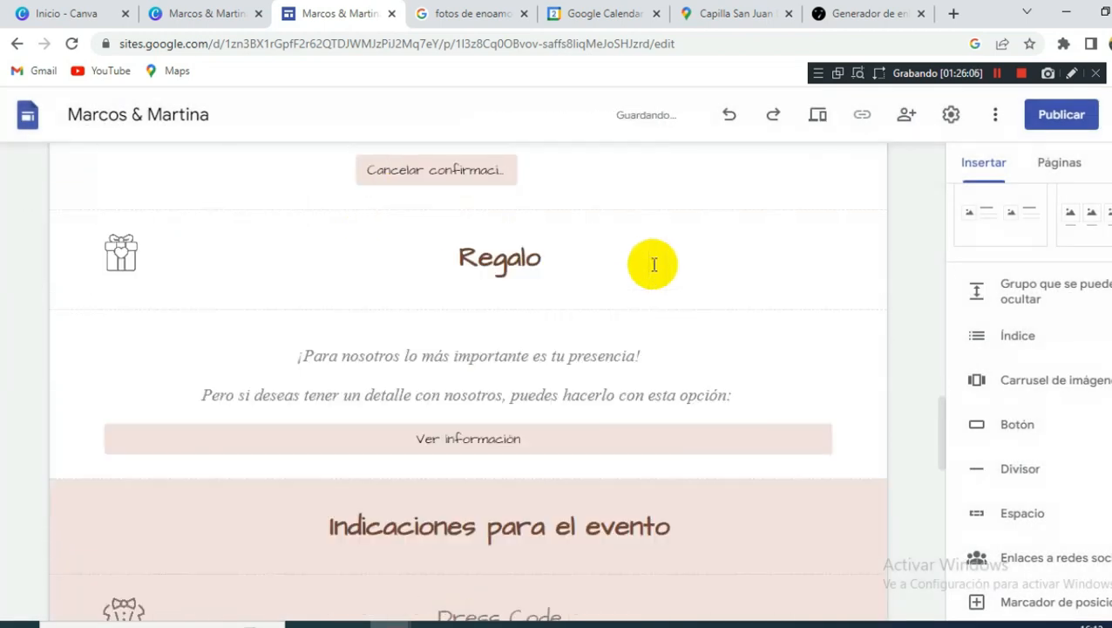
{"action": "scroll", "coordinate": [589, 281], "scroll_direction": "up", "scroll_amount": 5}
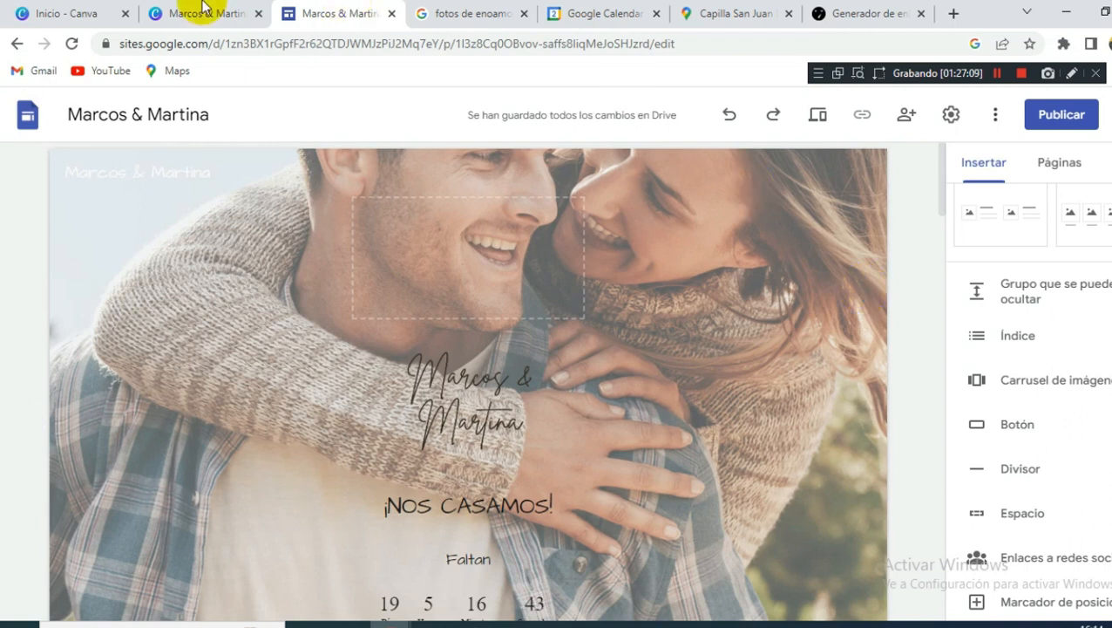
Switch to the Canva home page and create a custom-size design of 400 × 400 px.
{"action": "left_click", "coordinate": [59, 10]}
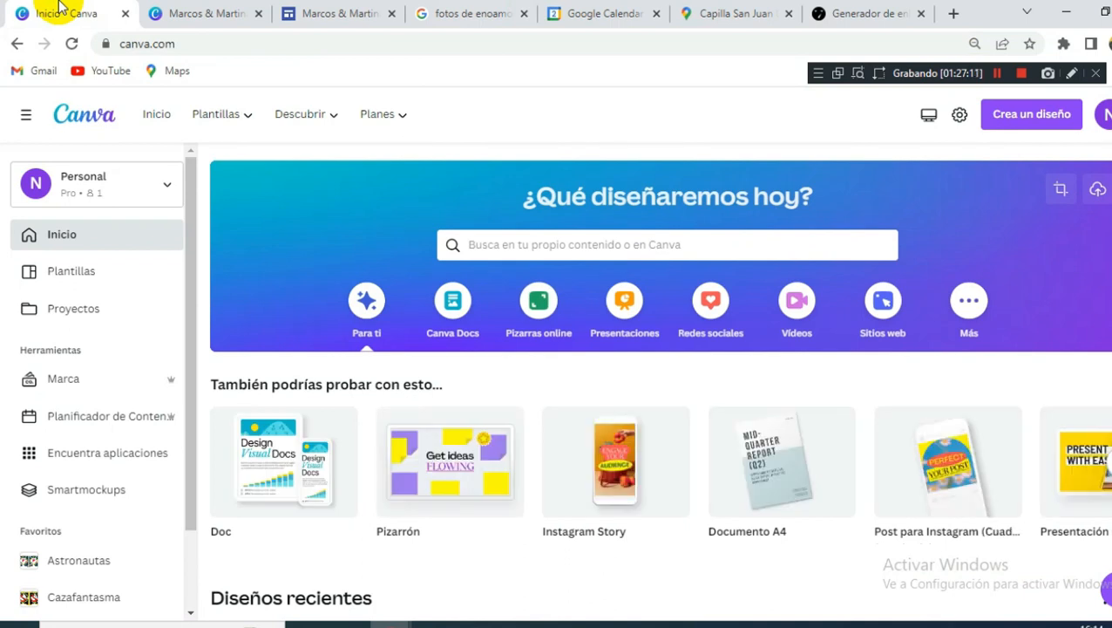
{"action": "left_click", "coordinate": [1037, 113]}
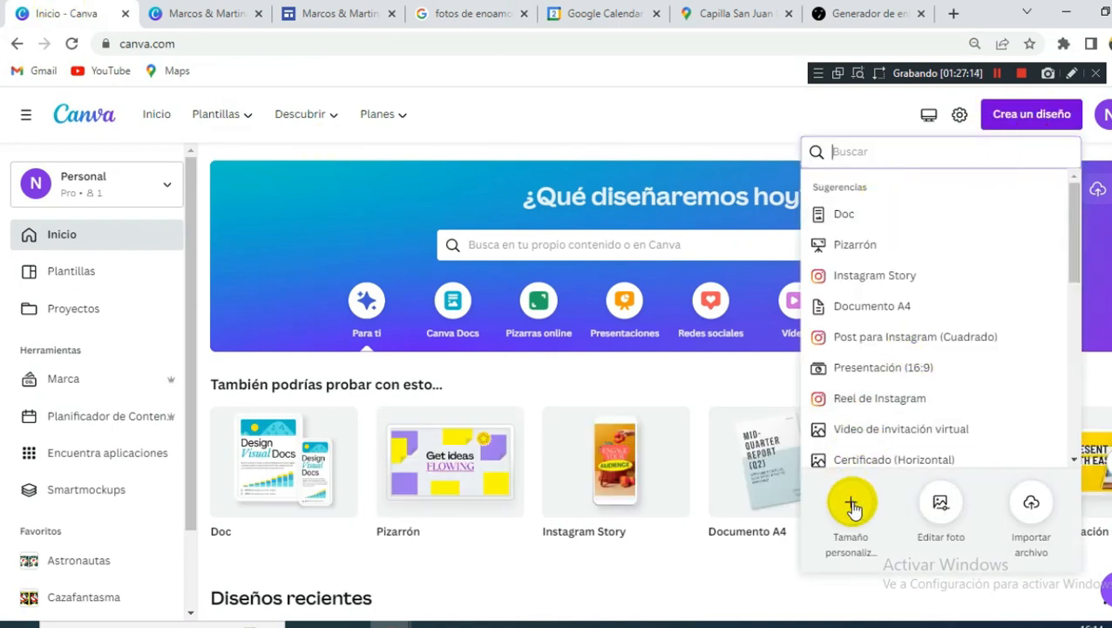
{"action": "left_click", "coordinate": [853, 506]}
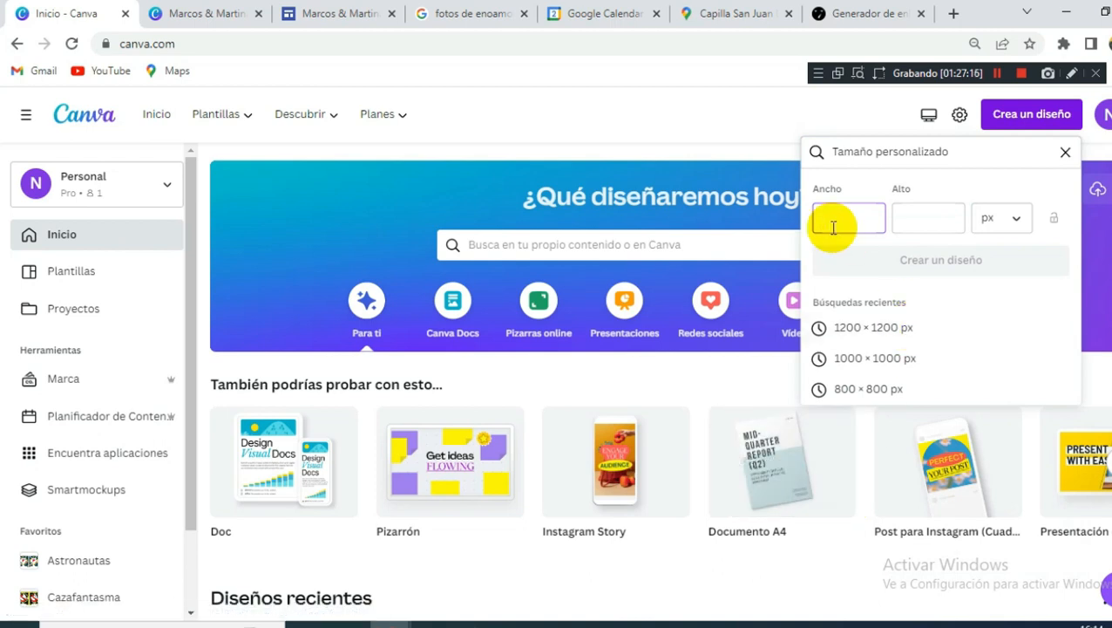
{"action": "type", "text": "400"}
{"action": "left_click", "coordinate": [894, 219]}
{"action": "type", "text": "400"}
{"action": "left_click", "coordinate": [926, 261]}
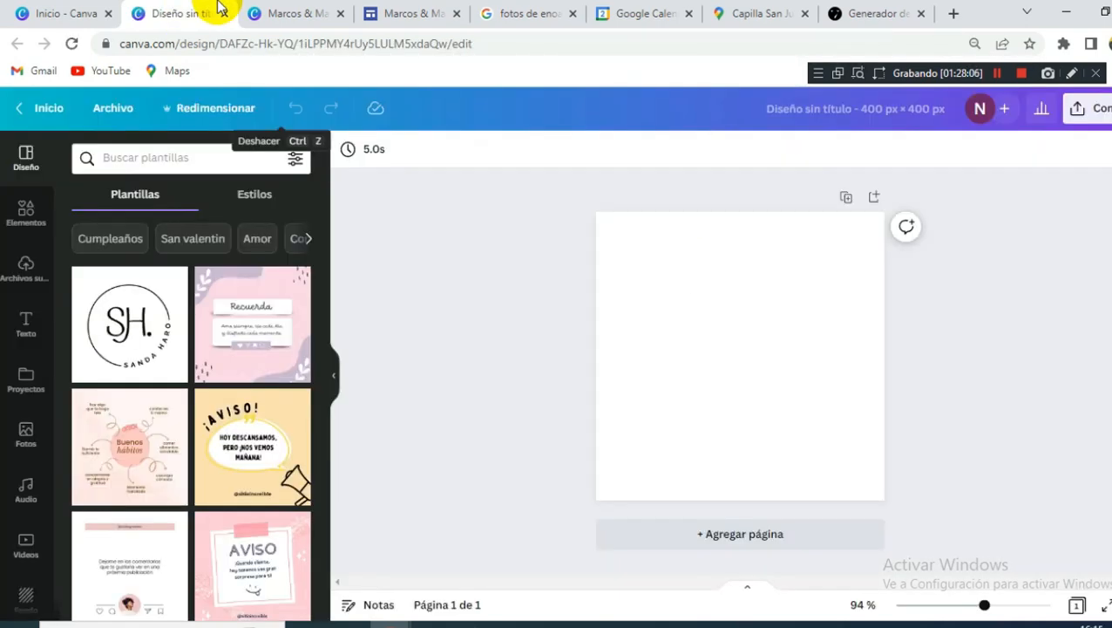
Copy the floral circle frame from page 3 of the wedding design into the blank 400 × 400 px design.
{"action": "left_click", "coordinate": [279, 13]}
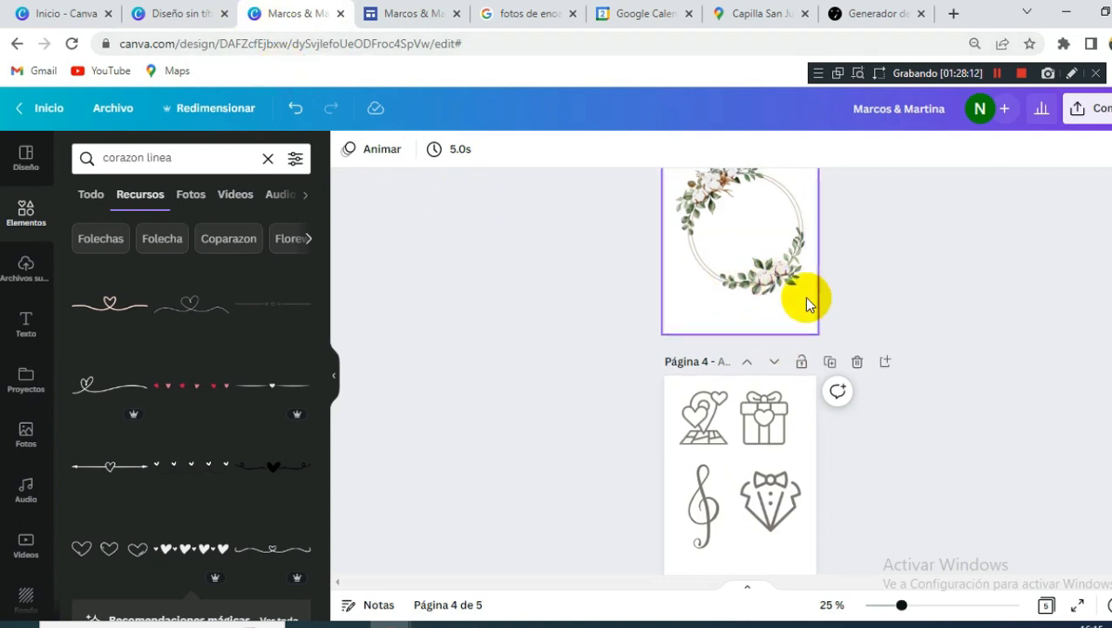
{"action": "scroll", "coordinate": [807, 301], "scroll_direction": "up", "scroll_amount": 2}
{"action": "left_click", "coordinate": [761, 338]}
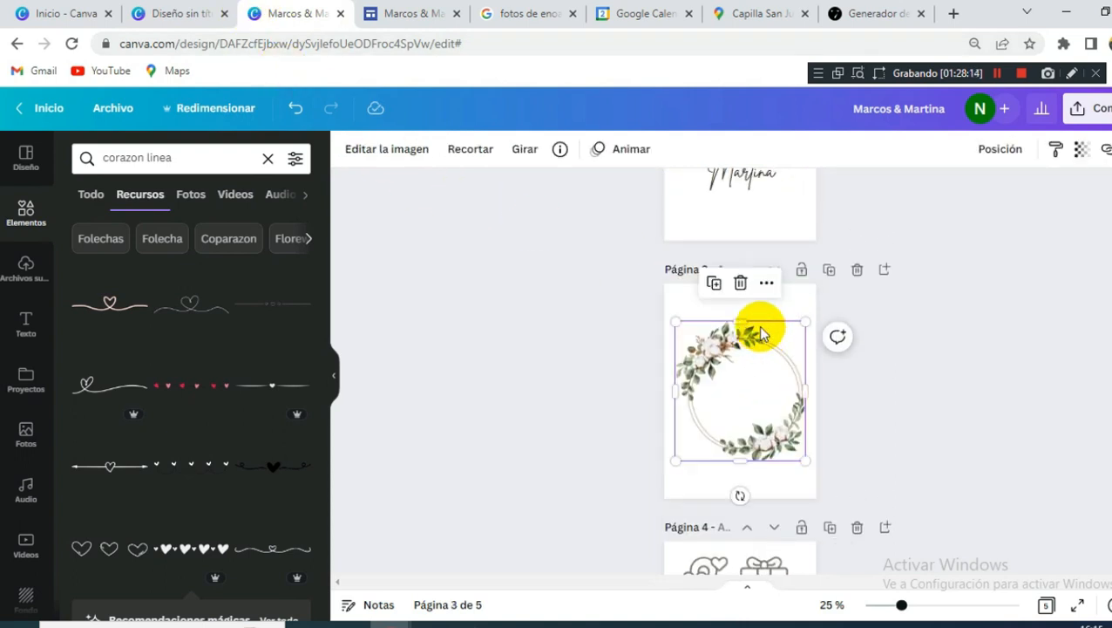
{"action": "left_click", "coordinate": [175, 13]}
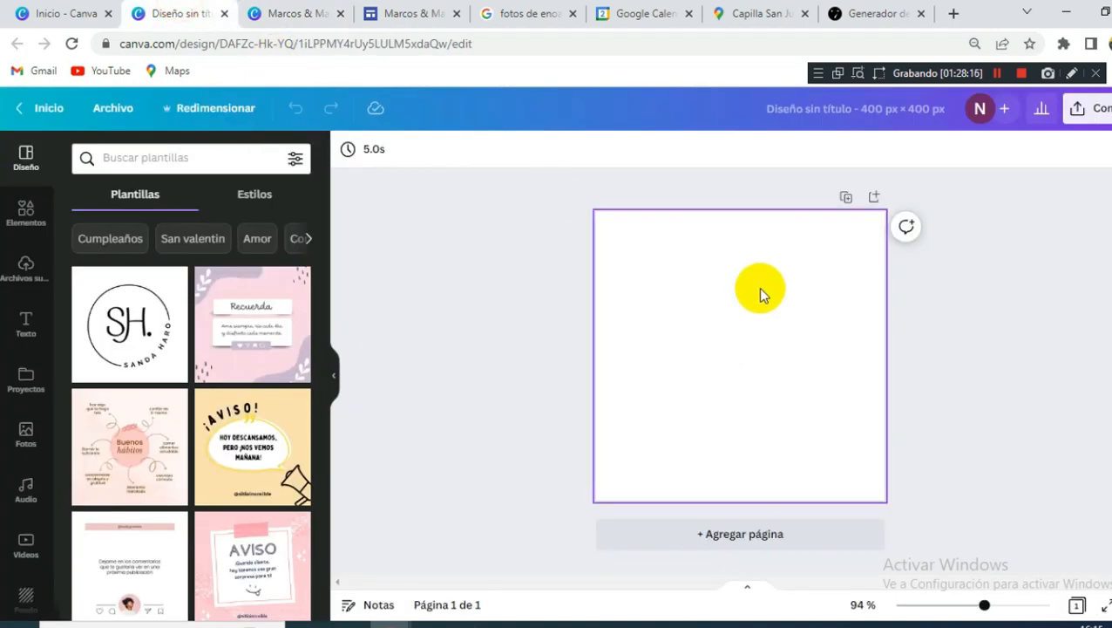
{"action": "key", "text": "ctrl+v"}
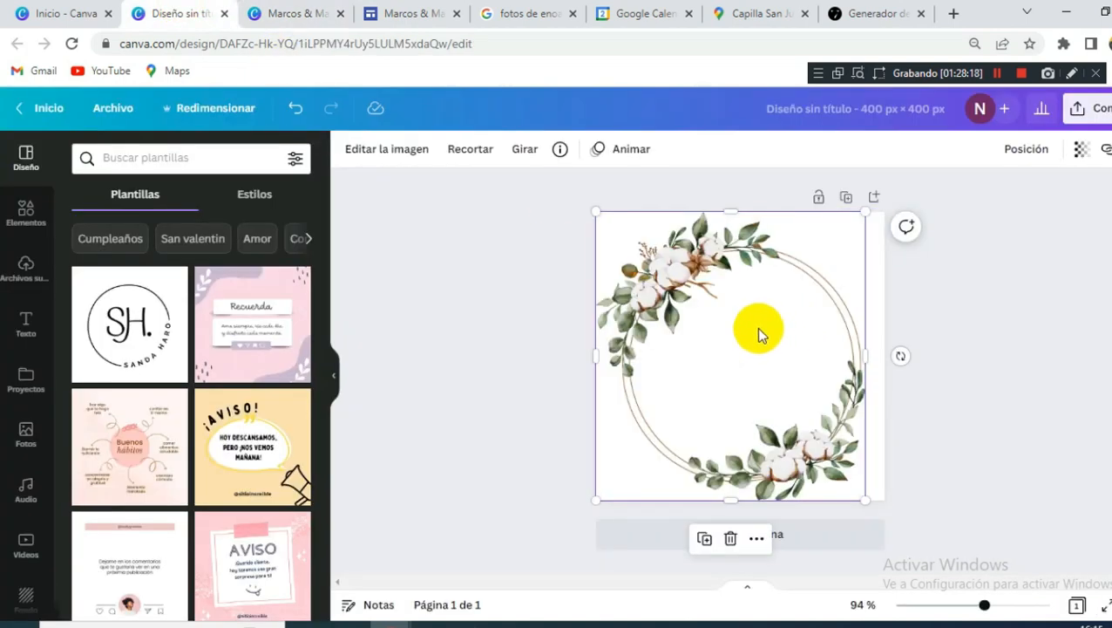
Copy the couple's names text from page 2 of the wedding design into the 400 × 400 px design.
{"action": "left_click", "coordinate": [297, 14]}
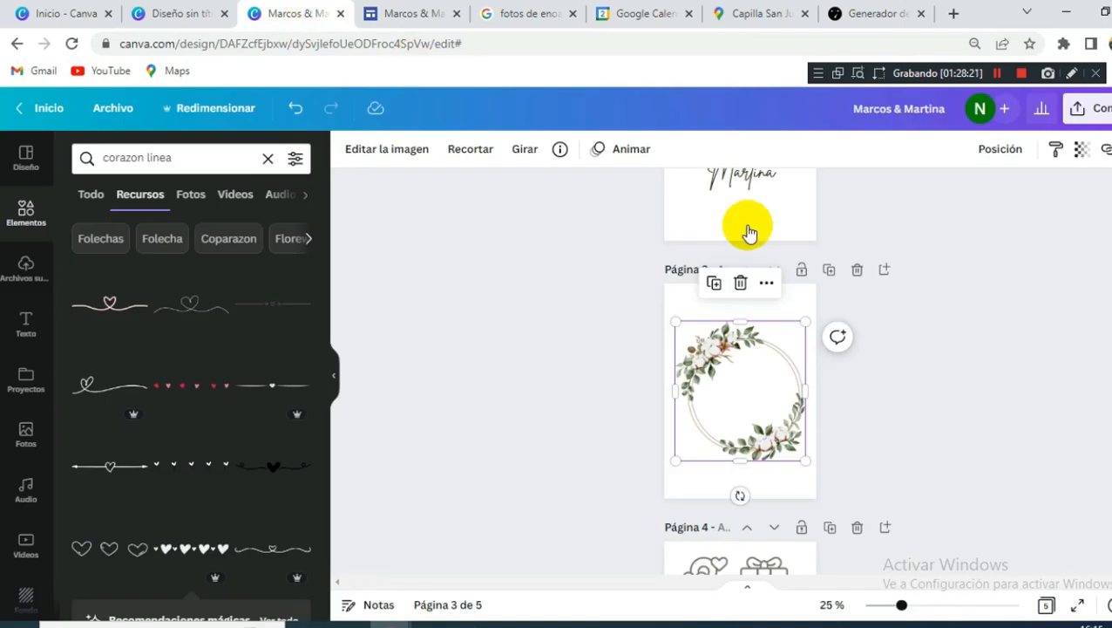
{"action": "scroll", "coordinate": [749, 232], "scroll_direction": "up", "scroll_amount": 1}
{"action": "left_click", "coordinate": [756, 251]}
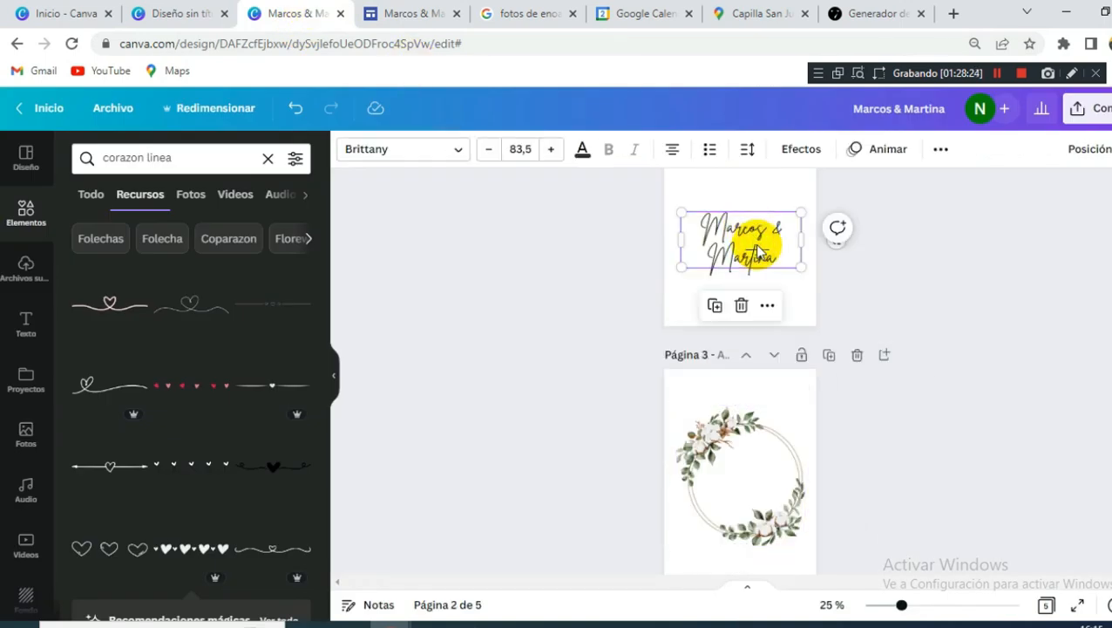
{"action": "left_click", "coordinate": [199, 14]}
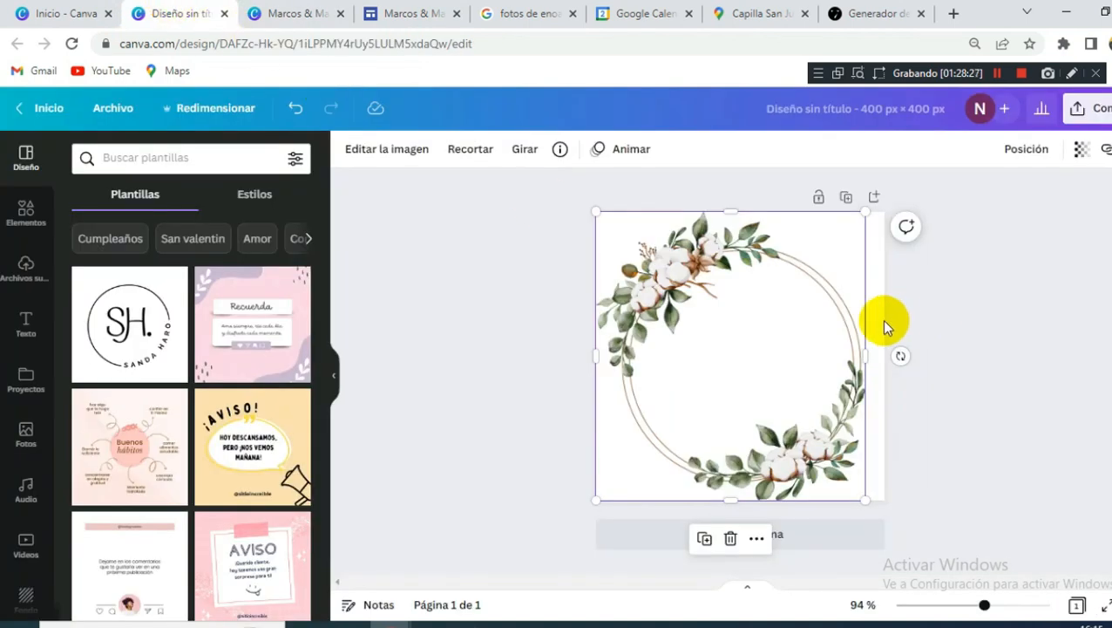
{"action": "key", "text": "ctrl+v"}
Shrink the couple's names text and center it inside the floral circle.
{"action": "left_click", "coordinate": [767, 314]}
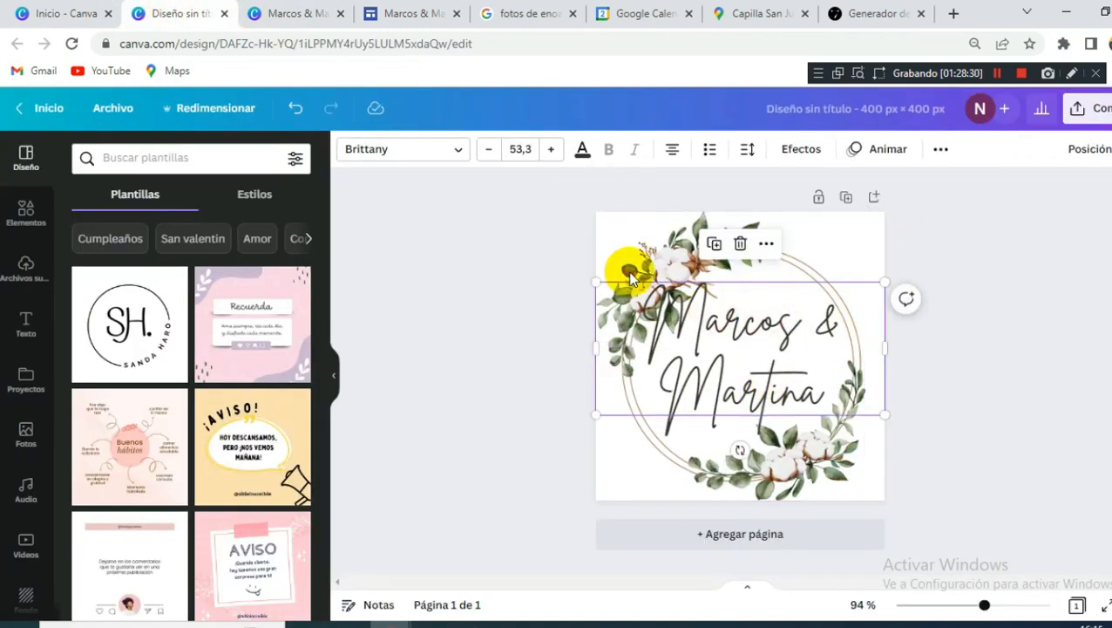
{"action": "left_click_drag", "start_coordinate": [597, 277], "coordinate": [661, 327]}
{"action": "left_click_drag", "start_coordinate": [751, 352], "coordinate": [740, 347]}
{"action": "left_click_drag", "start_coordinate": [876, 296], "coordinate": [837, 310]}
{"action": "left_click_drag", "start_coordinate": [753, 352], "coordinate": [758, 342]}
{"action": "left_click", "coordinate": [1001, 305]}
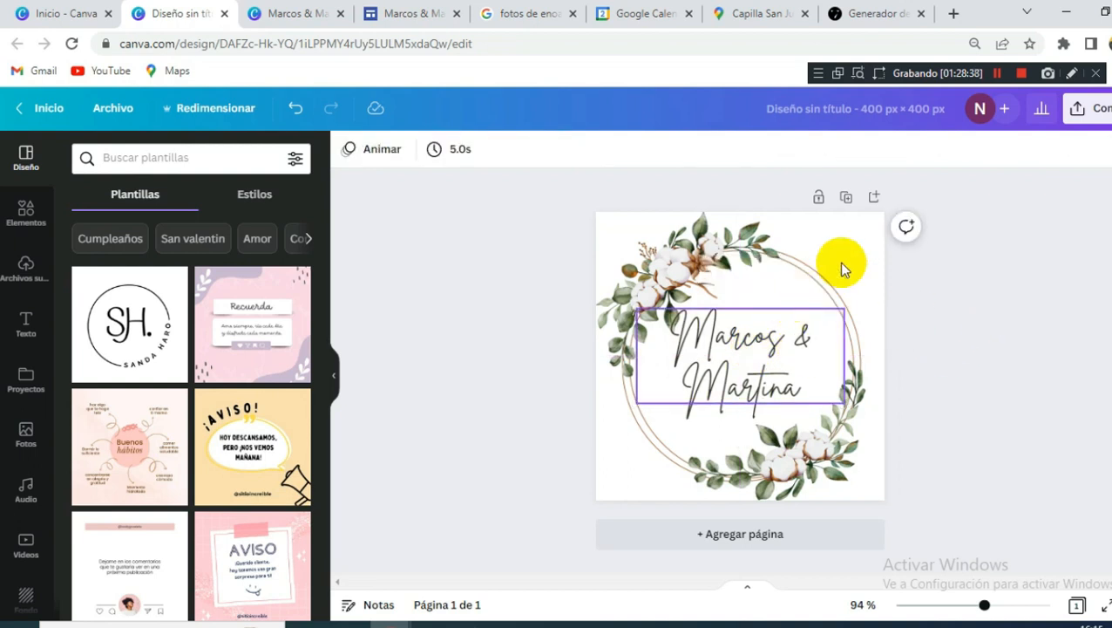
Download the design as a PNG with a transparent background at 400 × 400 px.
{"action": "left_click", "coordinate": [1084, 109]}
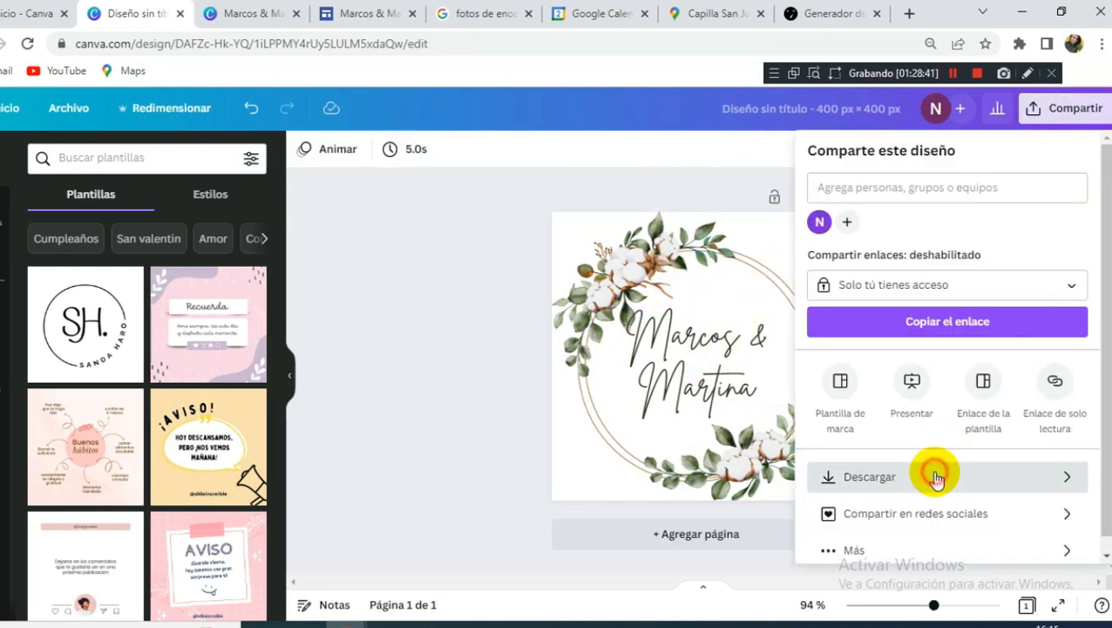
{"action": "left_click", "coordinate": [935, 478]}
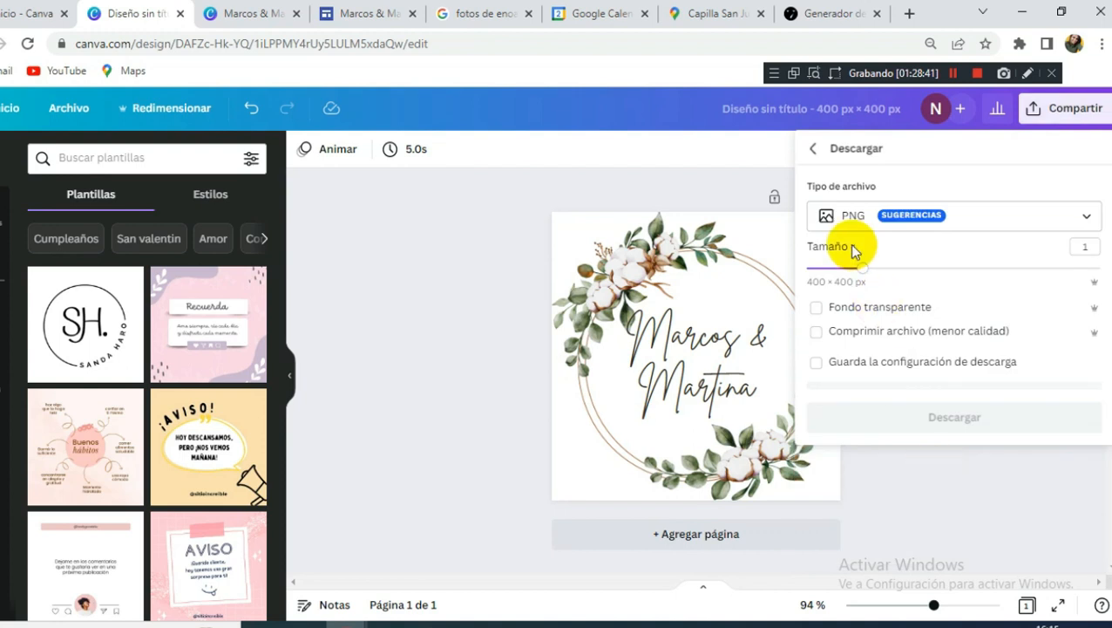
{"action": "left_click", "coordinate": [839, 310]}
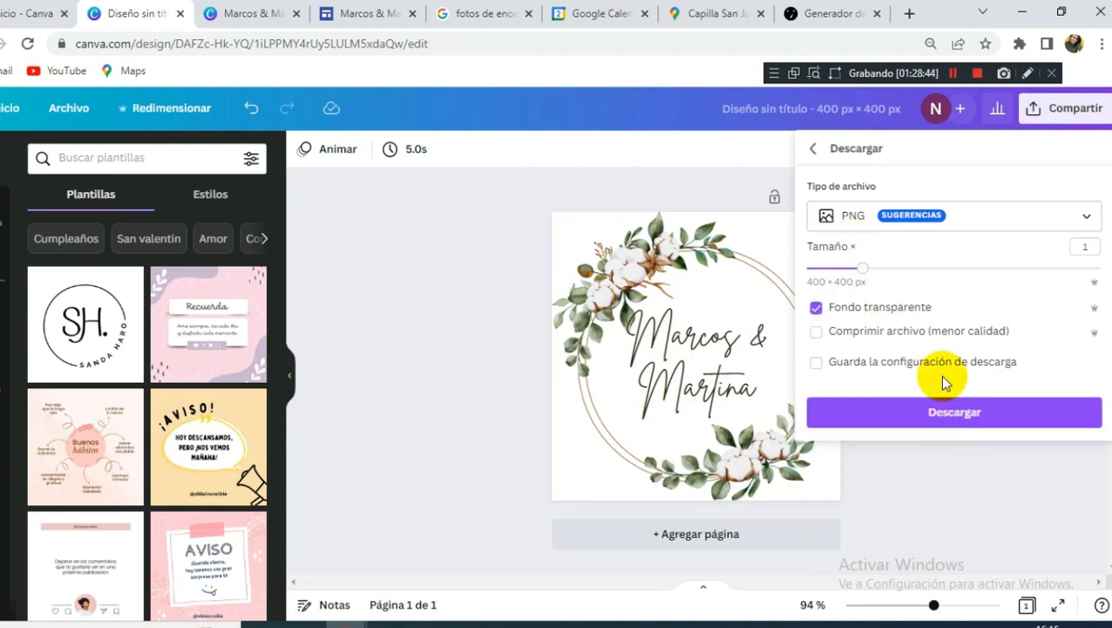
{"action": "left_click", "coordinate": [945, 408]}
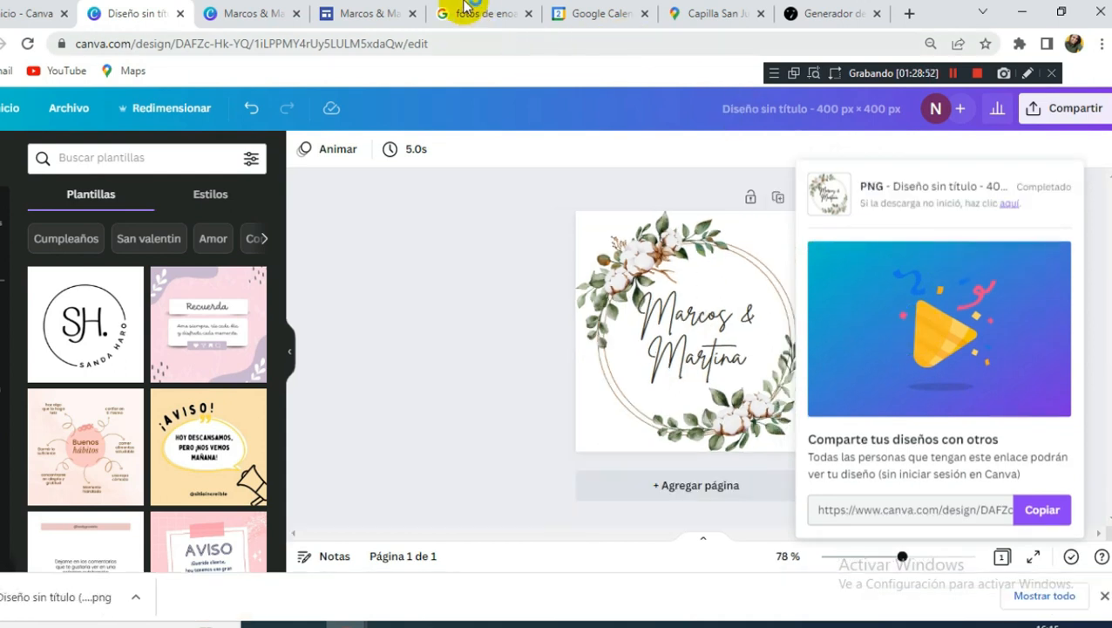
Switch to the Google Sites editor and upload the image "Diseño sin título (14)" from Descargas as the site's logo.
{"action": "left_click", "coordinate": [377, 10]}
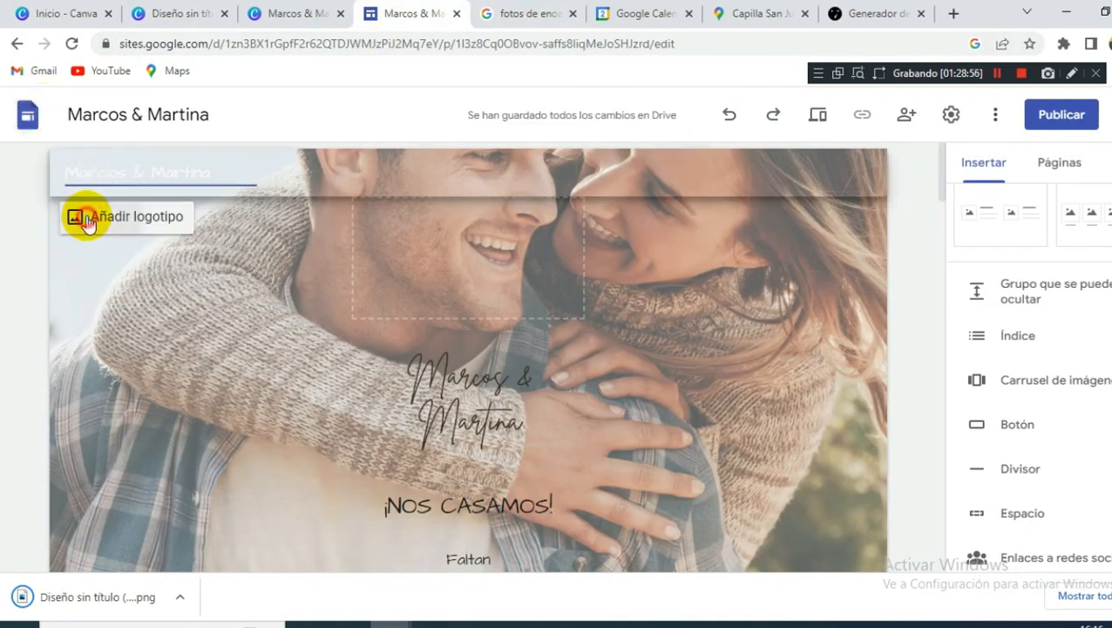
{"action": "left_click", "coordinate": [86, 216]}
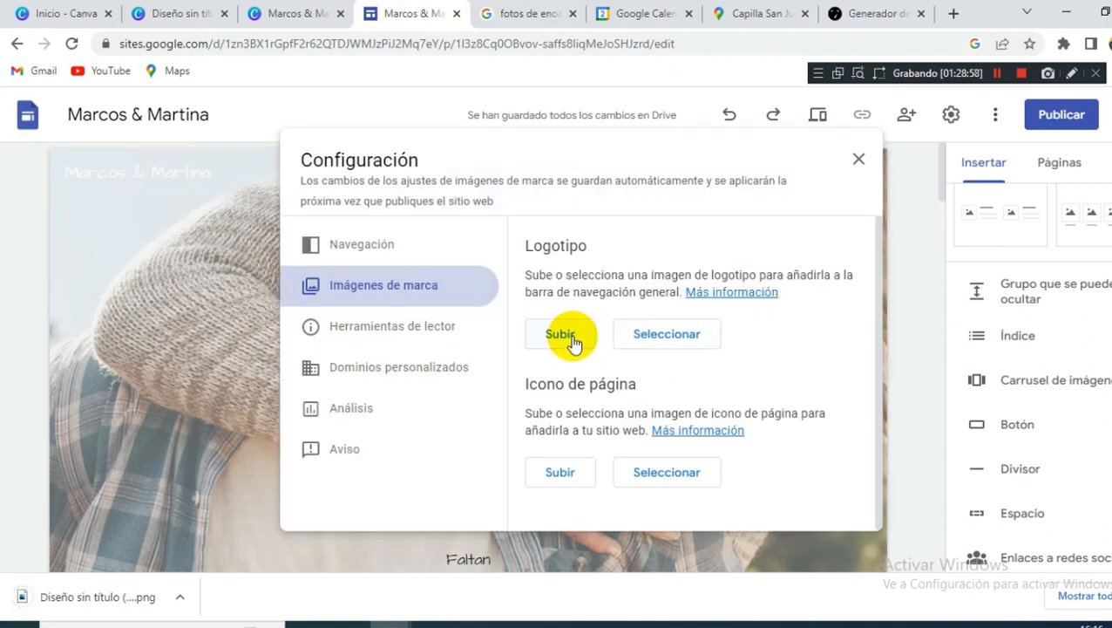
{"action": "left_click", "coordinate": [567, 335]}
{"action": "left_click", "coordinate": [470, 225]}
{"action": "left_click", "coordinate": [713, 460]}
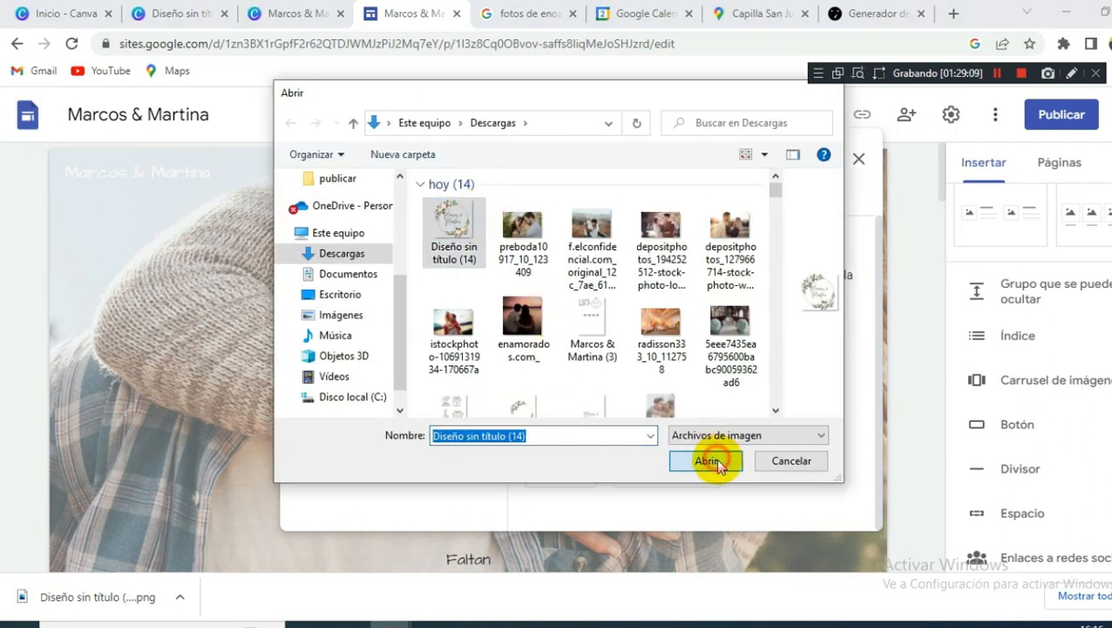
Upload "Diseño sin título (14)" as the site's page icon and close the settings.
{"action": "scroll", "coordinate": [600, 436], "scroll_direction": "down", "scroll_amount": 1}
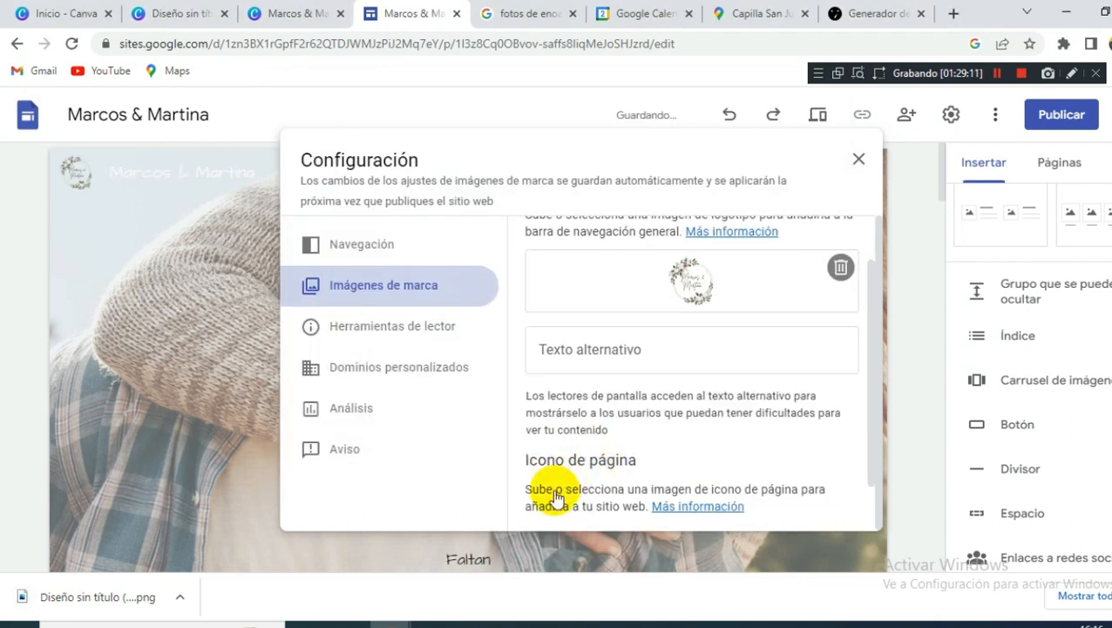
{"action": "scroll", "coordinate": [554, 497], "scroll_direction": "down", "scroll_amount": 1}
{"action": "left_click", "coordinate": [561, 487]}
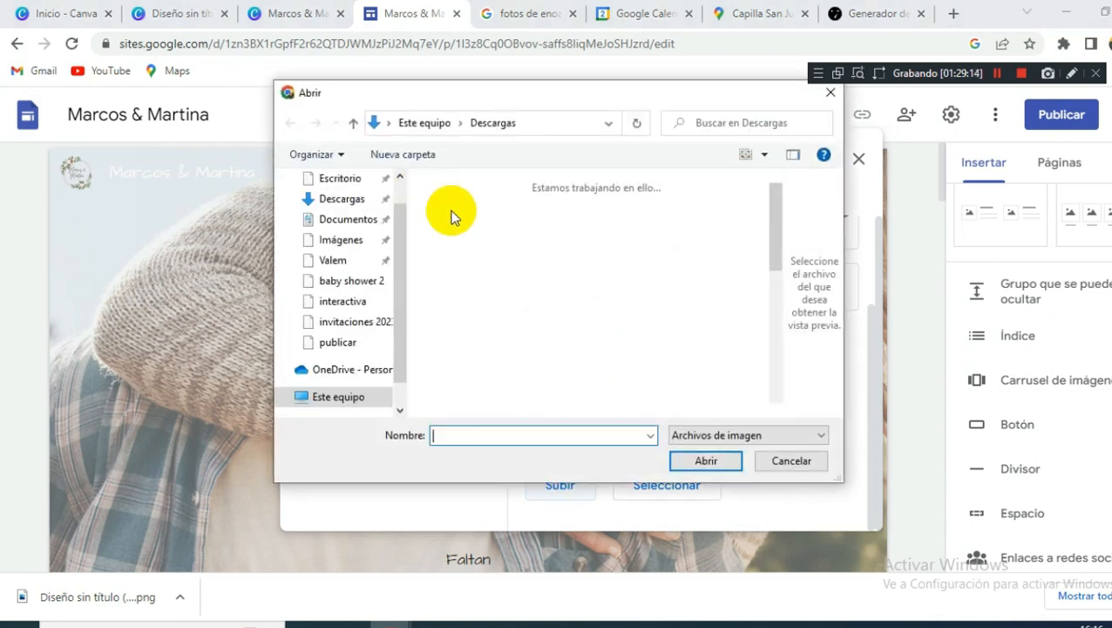
{"action": "left_click", "coordinate": [454, 225]}
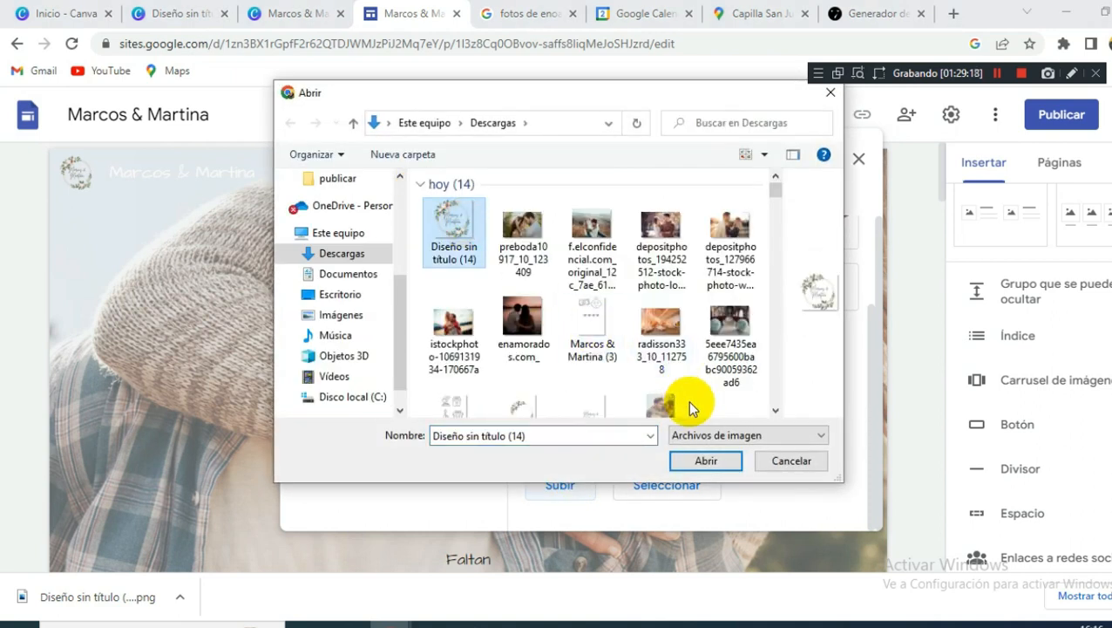
{"action": "left_click", "coordinate": [706, 460]}
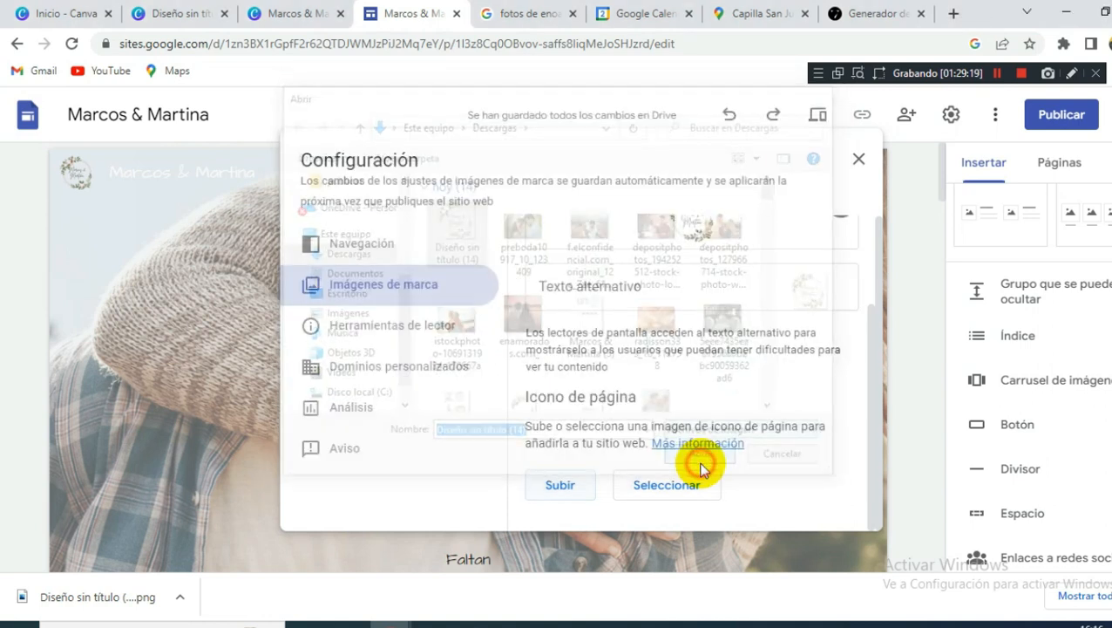
{"action": "left_click", "coordinate": [854, 159]}
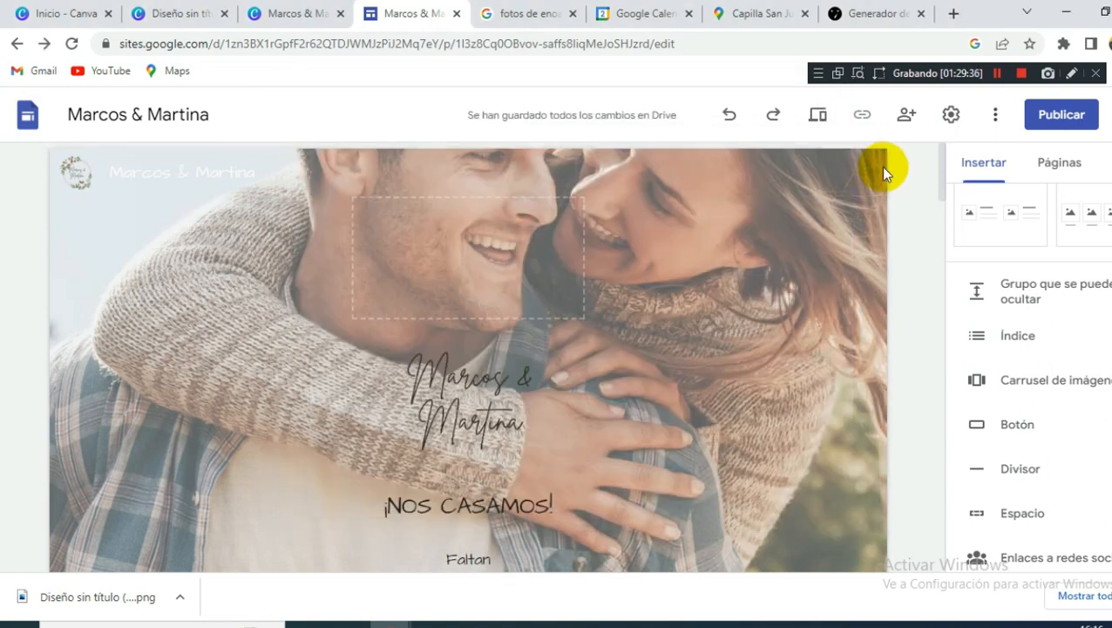
Review the sharing settings and the access options for the published website without changing them.
{"action": "left_click", "coordinate": [905, 122]}
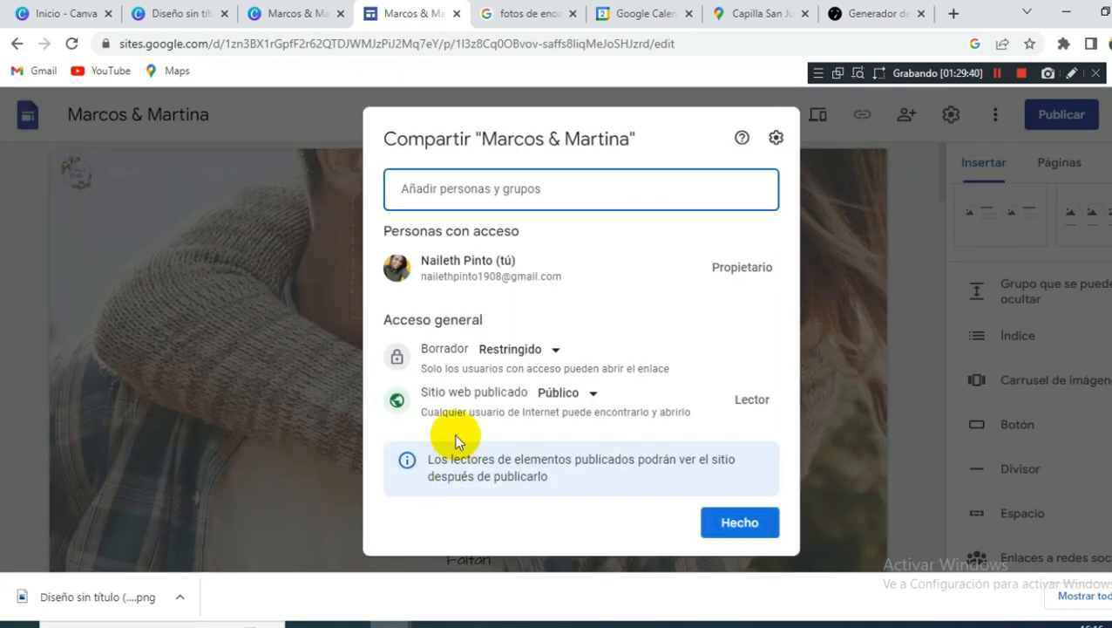
{"action": "left_click", "coordinate": [558, 392]}
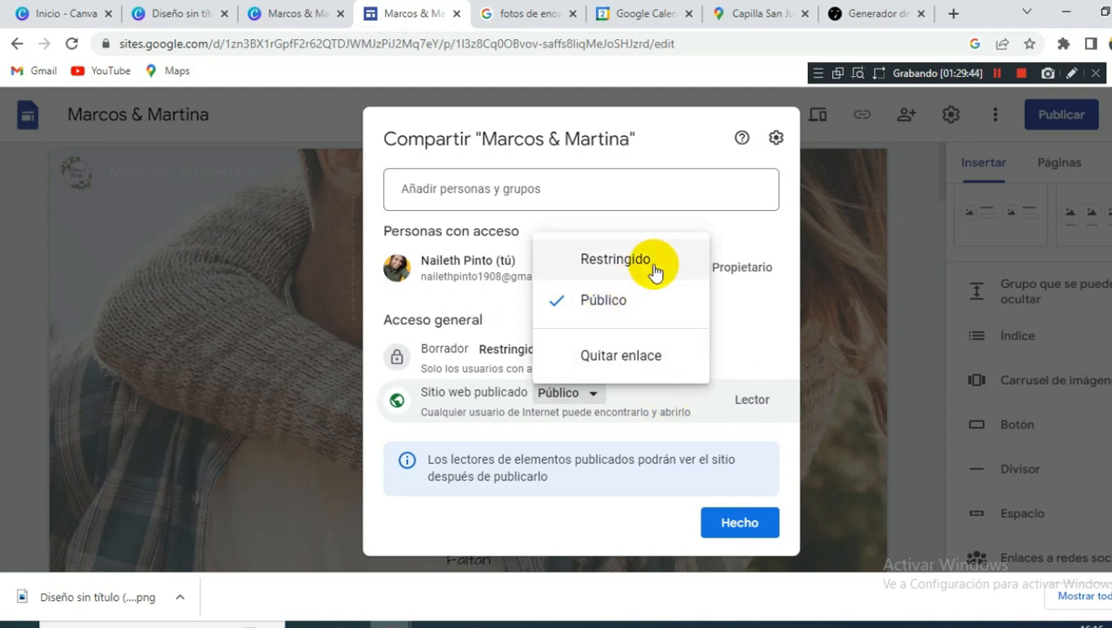
{"action": "left_click", "coordinate": [653, 527]}
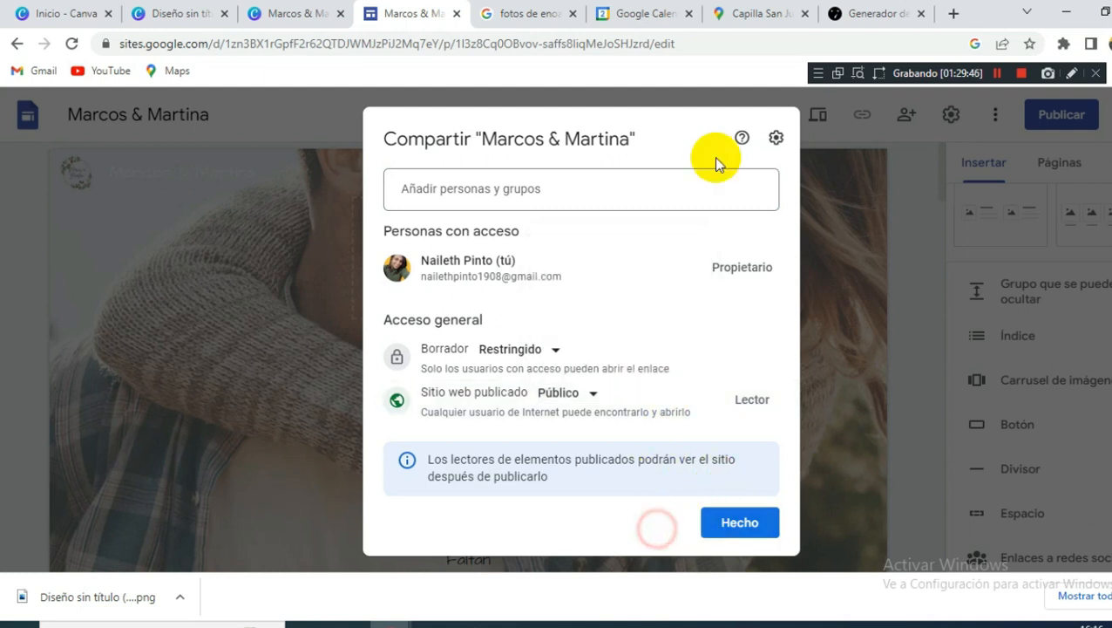
{"action": "left_click", "coordinate": [767, 521]}
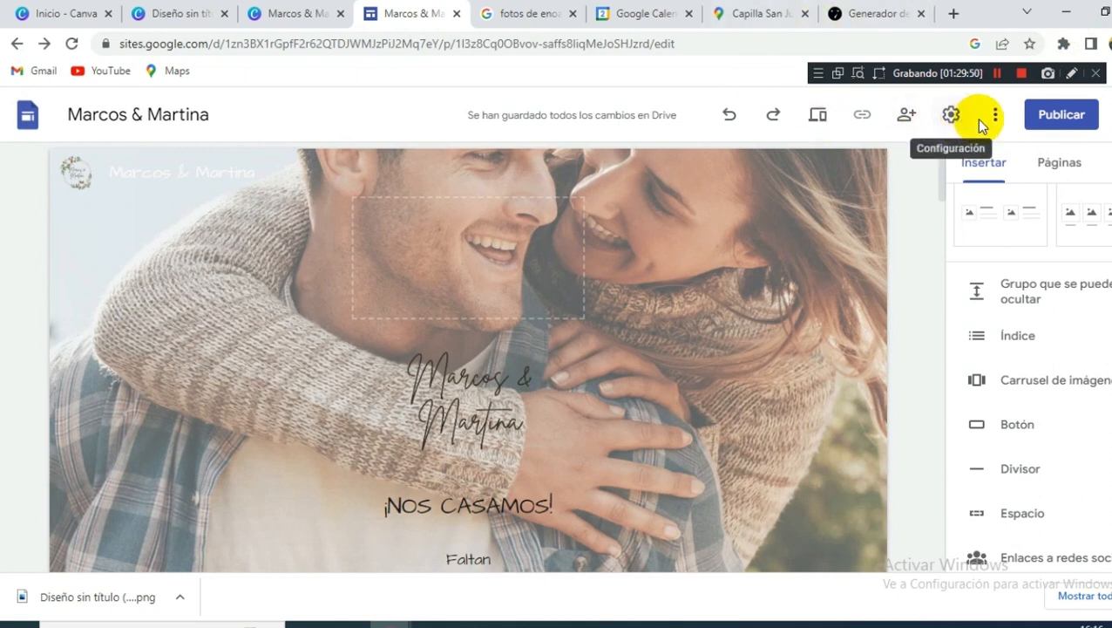
Publish the site under a web address made of the couple's hyphenated names, requesting that public search engines not show it.
{"action": "left_click", "coordinate": [1047, 124]}
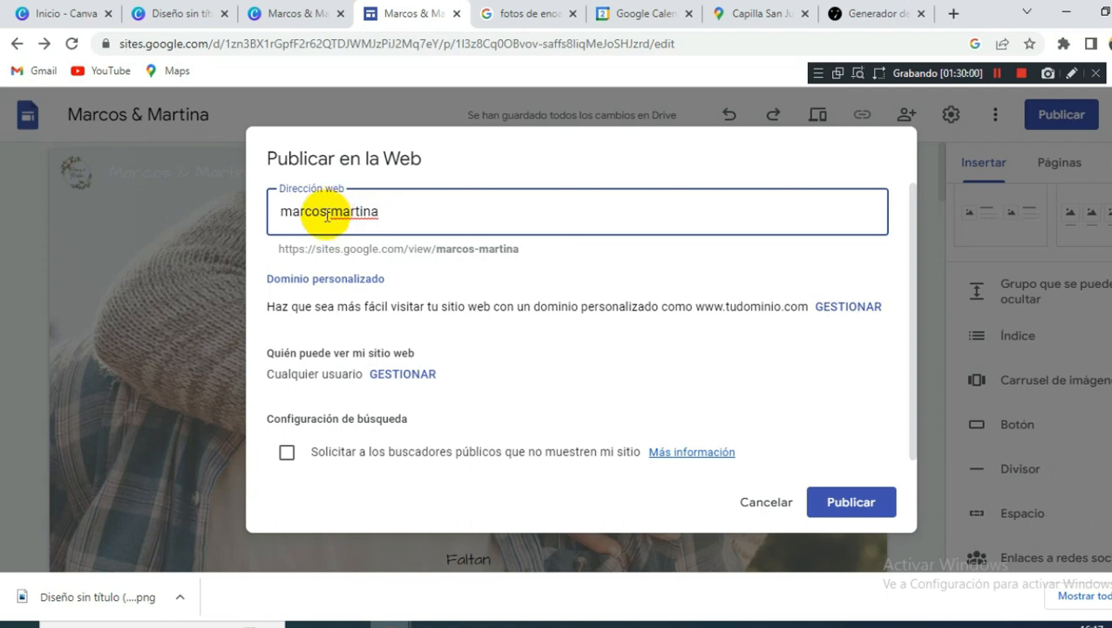
{"action": "left_click", "coordinate": [285, 459]}
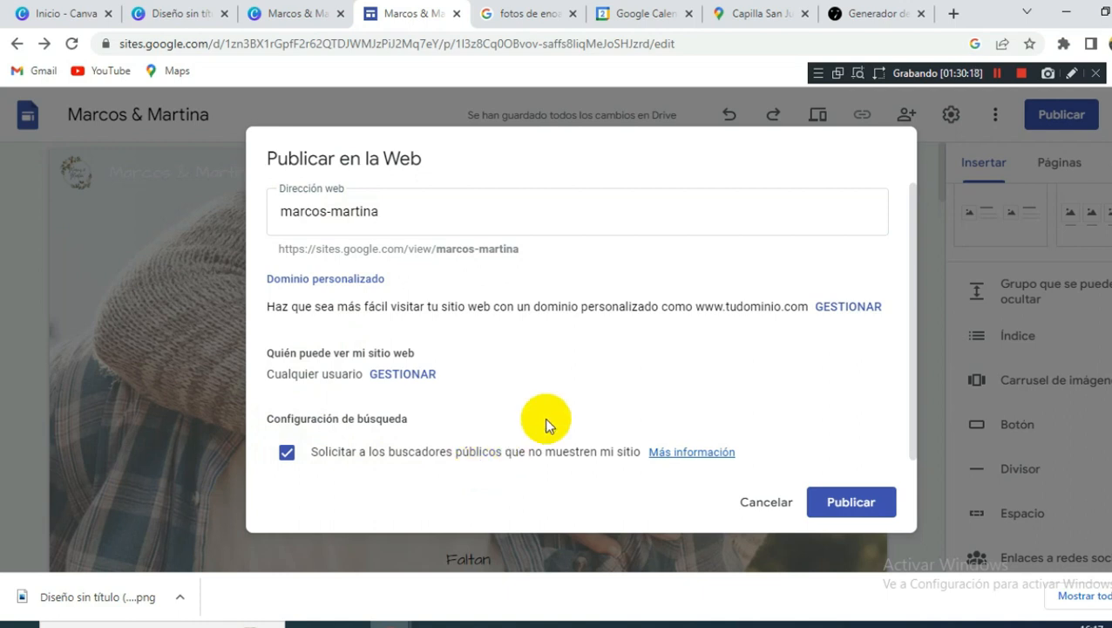
{"action": "left_click", "coordinate": [839, 504]}
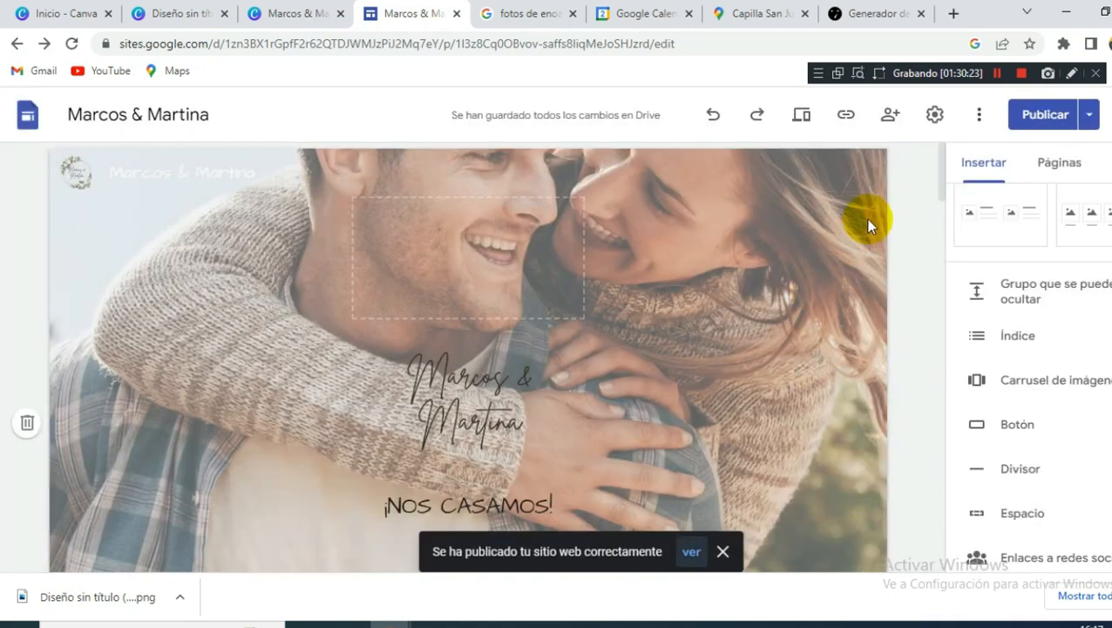
Copy the published website's link, view the link again and close its dialog.
{"action": "left_click", "coordinate": [847, 113]}
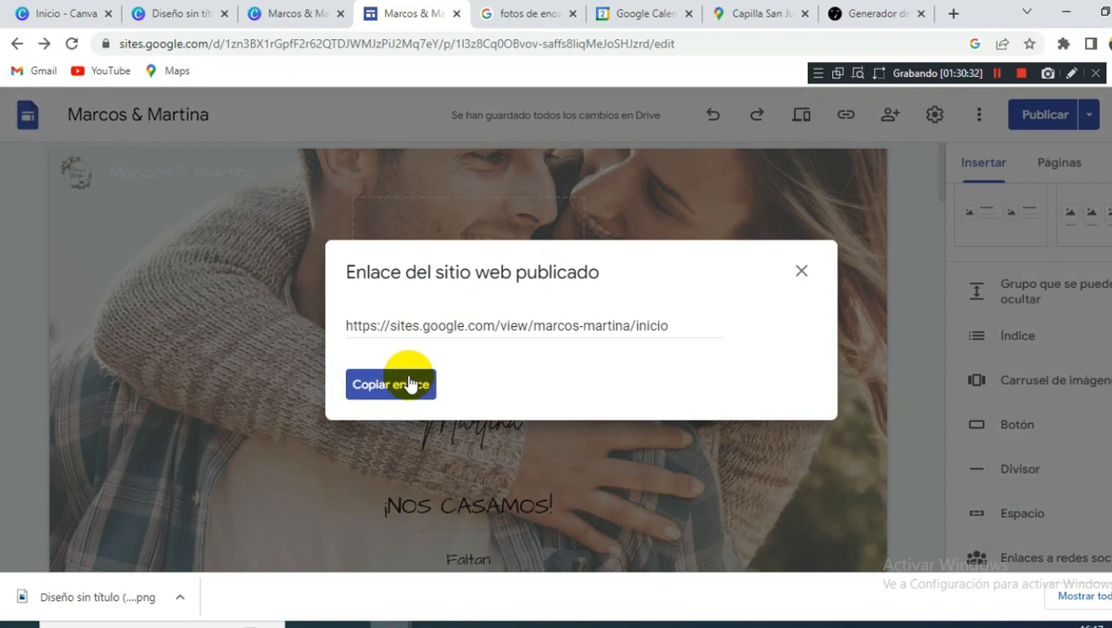
{"action": "left_click", "coordinate": [399, 388]}
{"action": "left_click", "coordinate": [846, 115]}
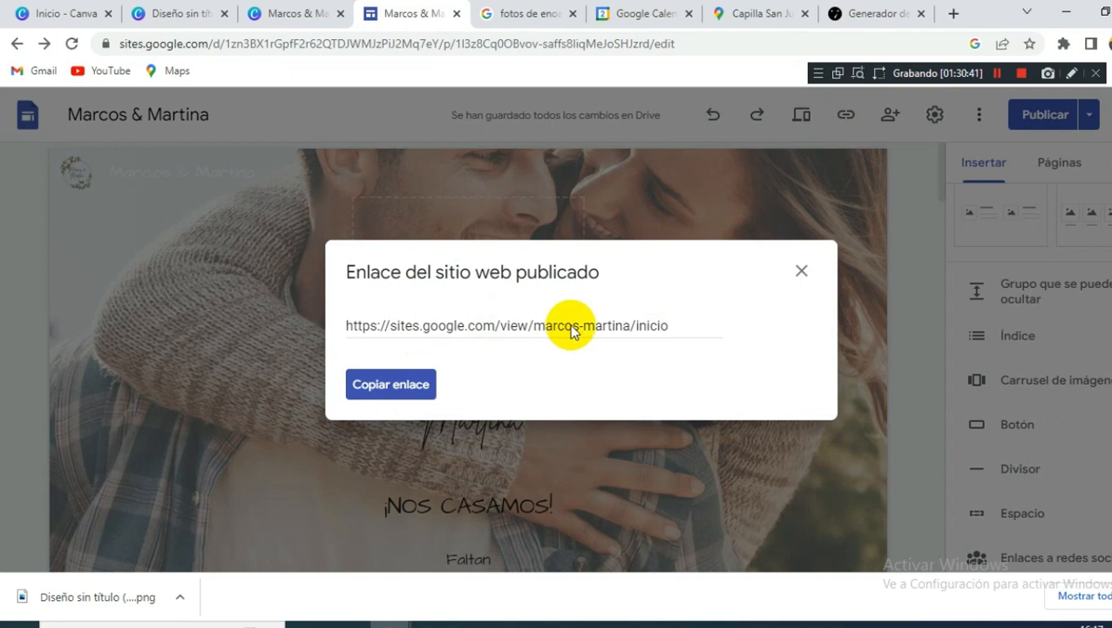
{"action": "left_click", "coordinate": [802, 272]}
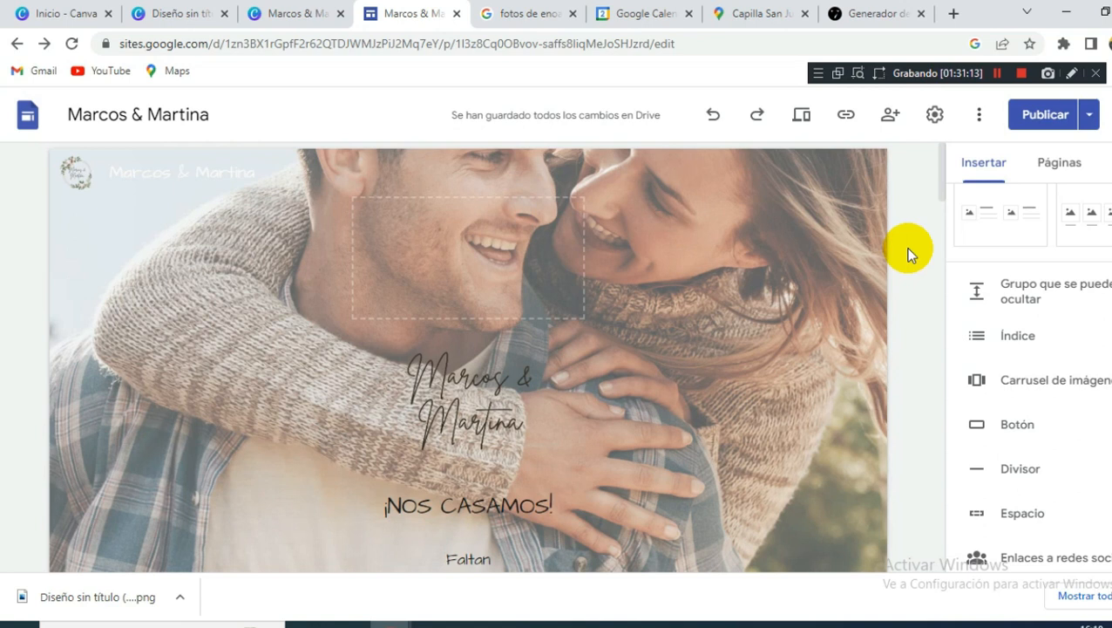